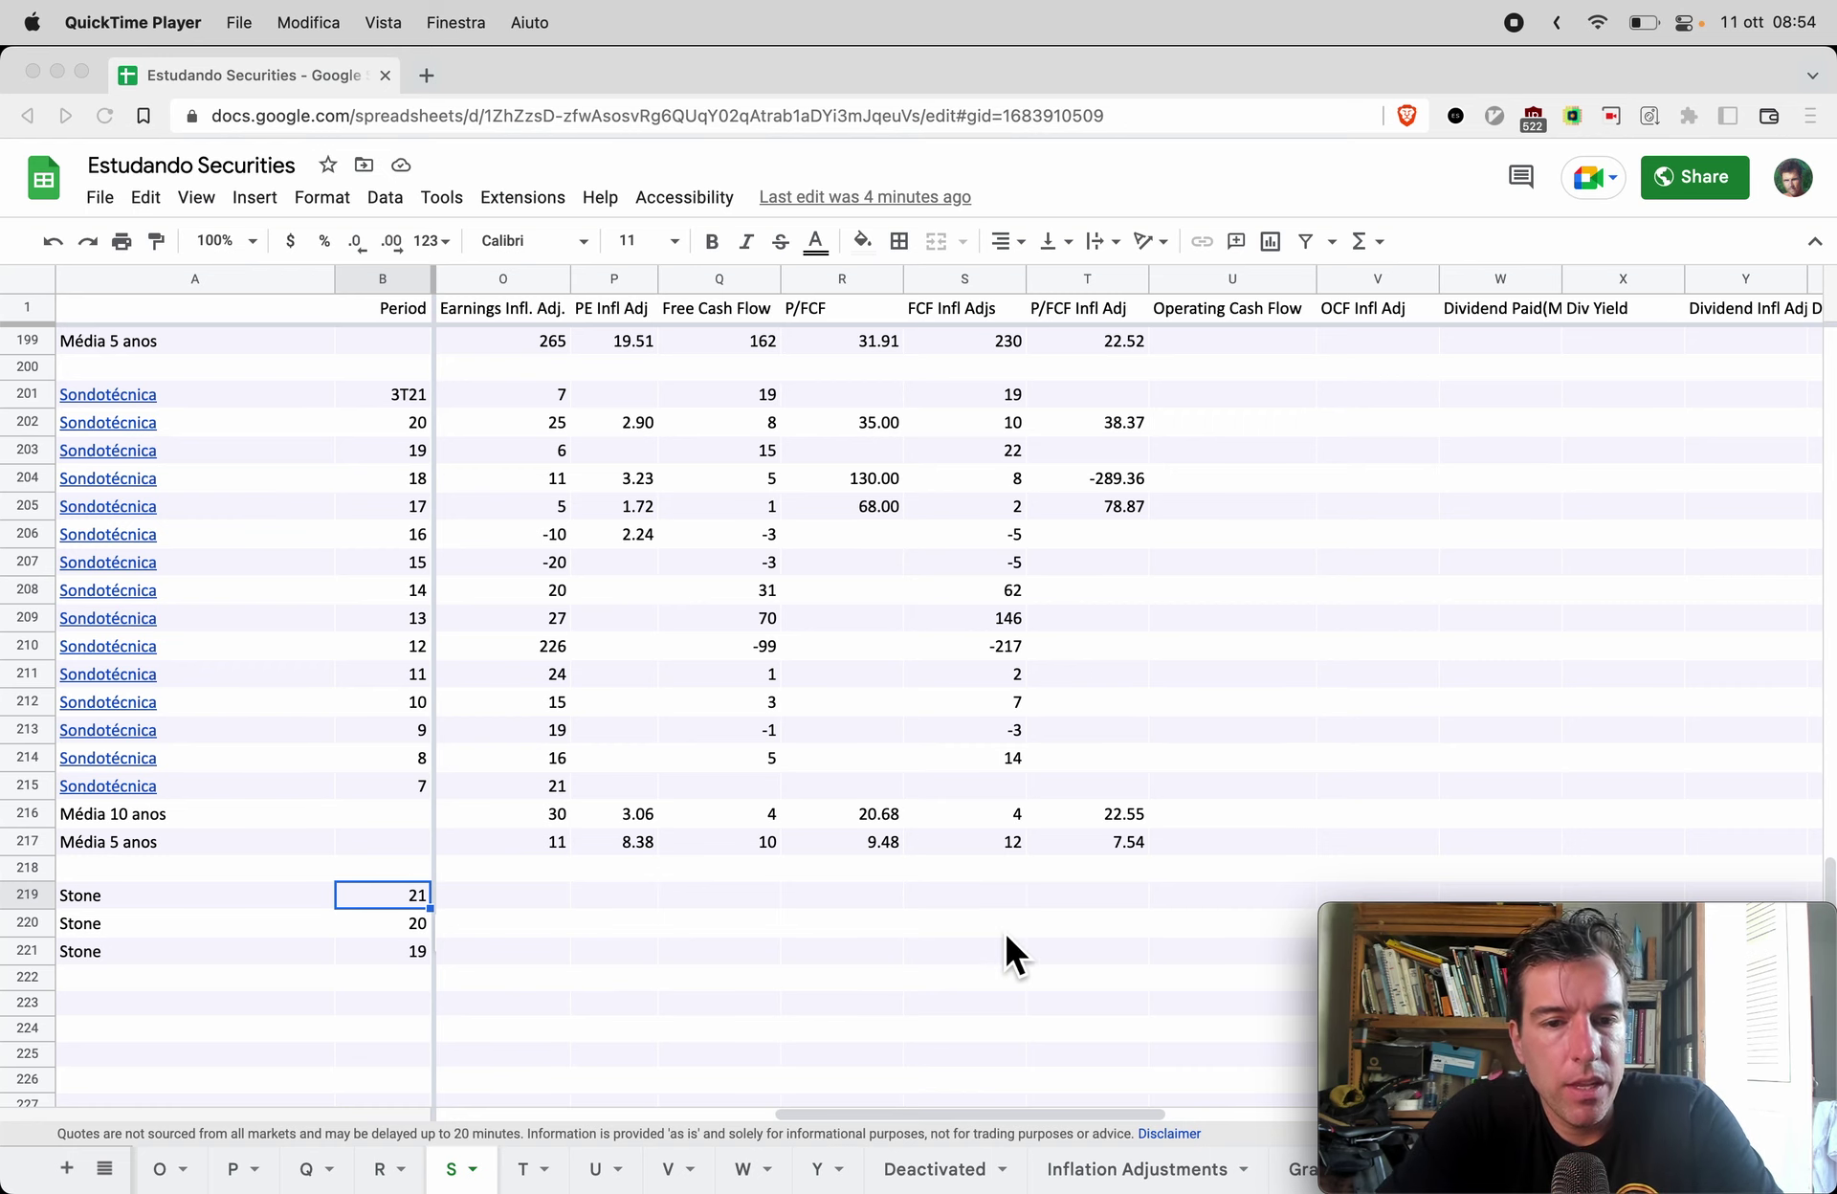
Step: Search the web for "stone bdr" in a new browser tab
scroll(1006, 934, "down", 1)
scroll(1006, 933, "left", 5)
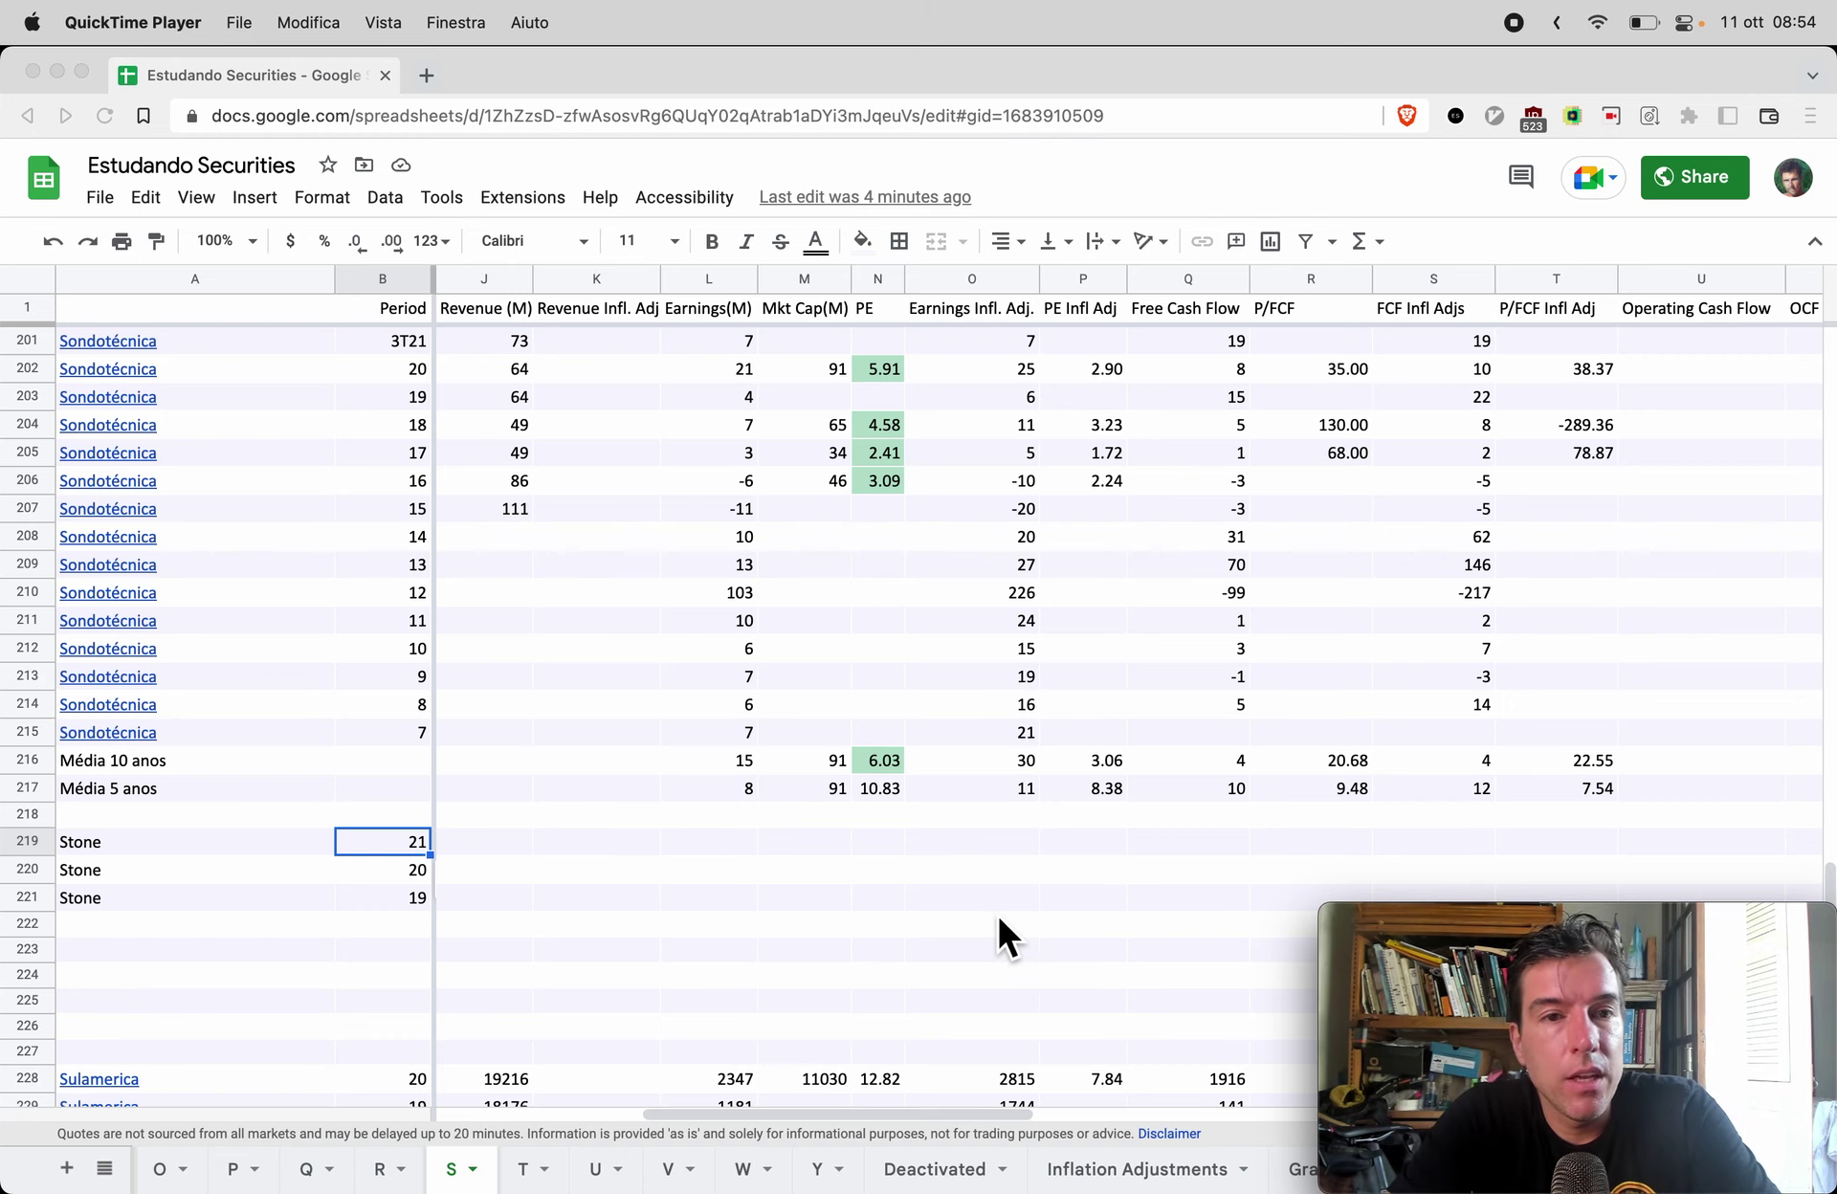
left_click(968, 934)
key("super+t")
type("stone bdr")
key("Return")
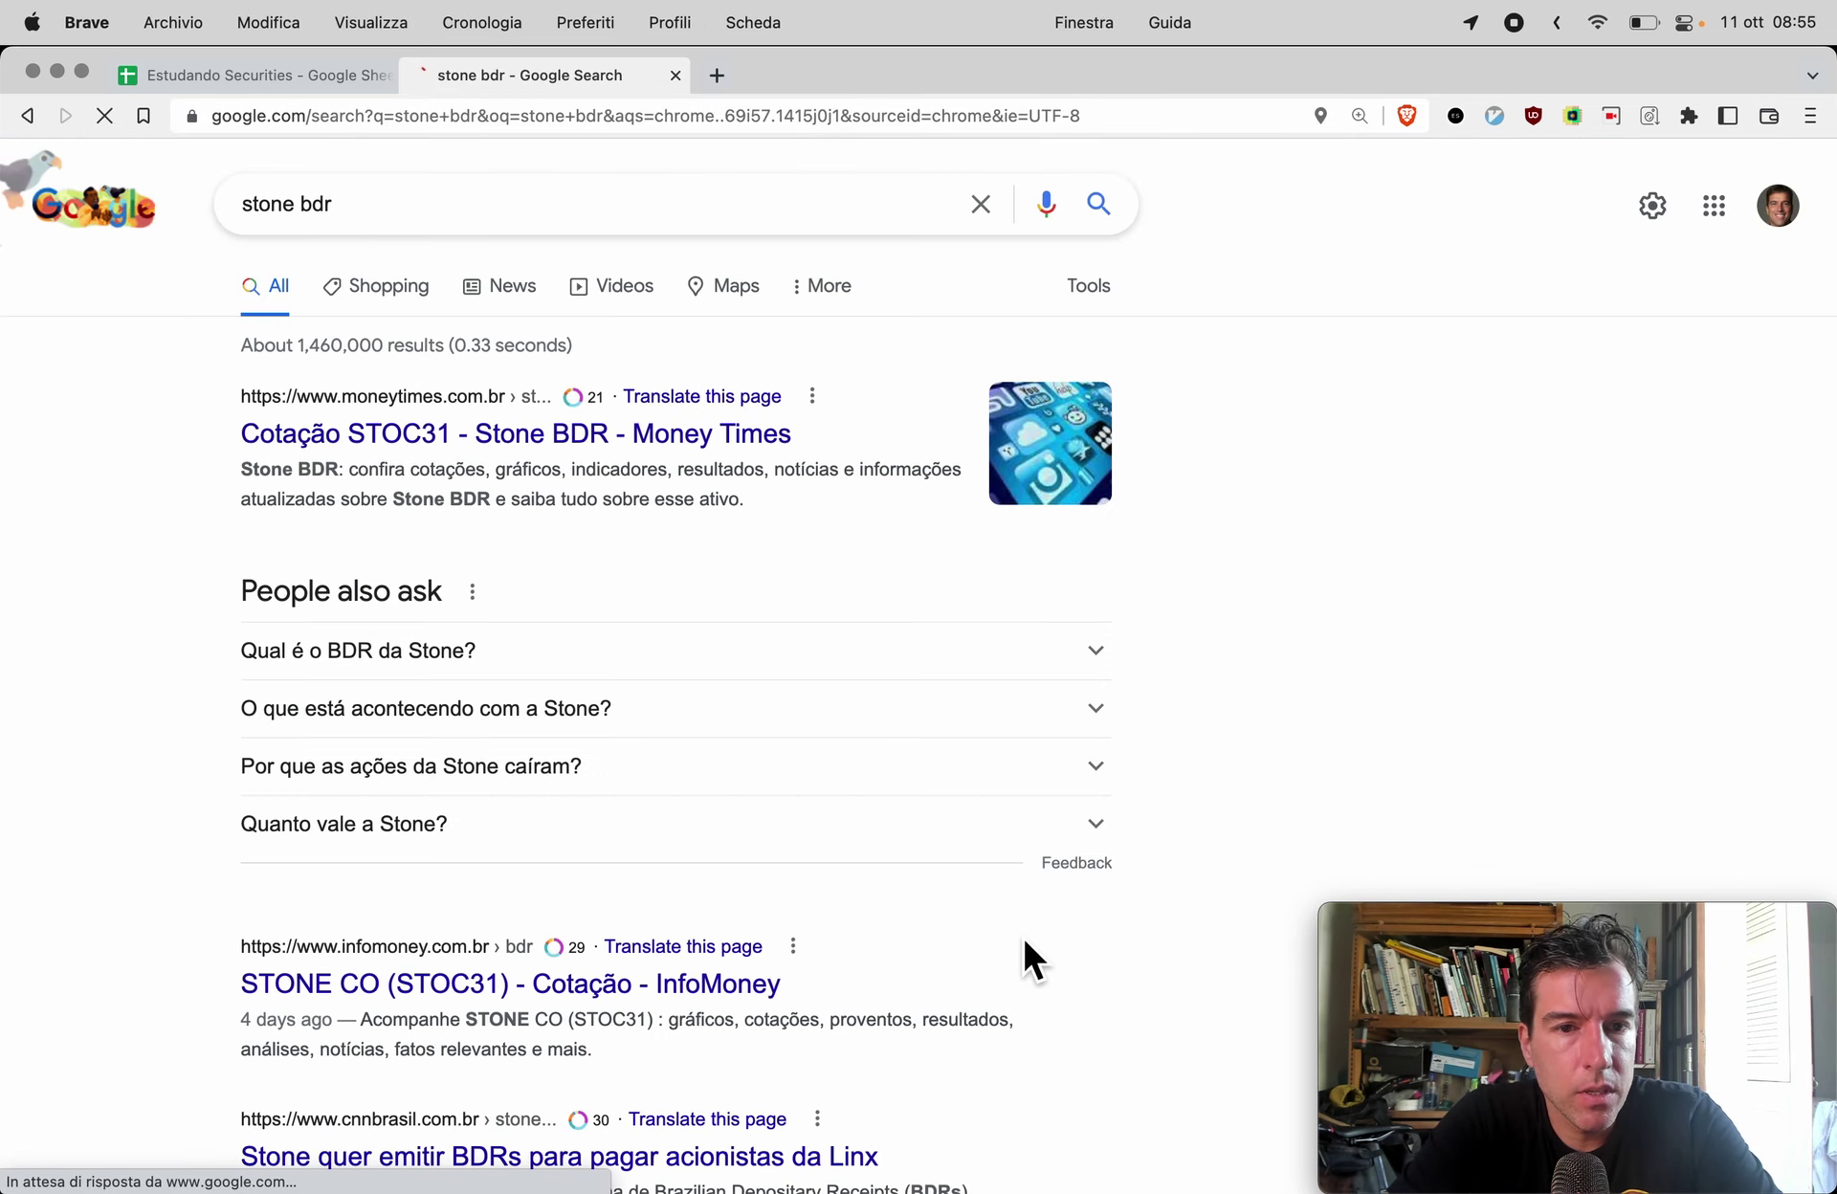
Step: Examine the search results for pages about Stone's BDR listing and quotes
scroll(115, 1091, "down", 3)
scroll(115, 1090, "down", 3)
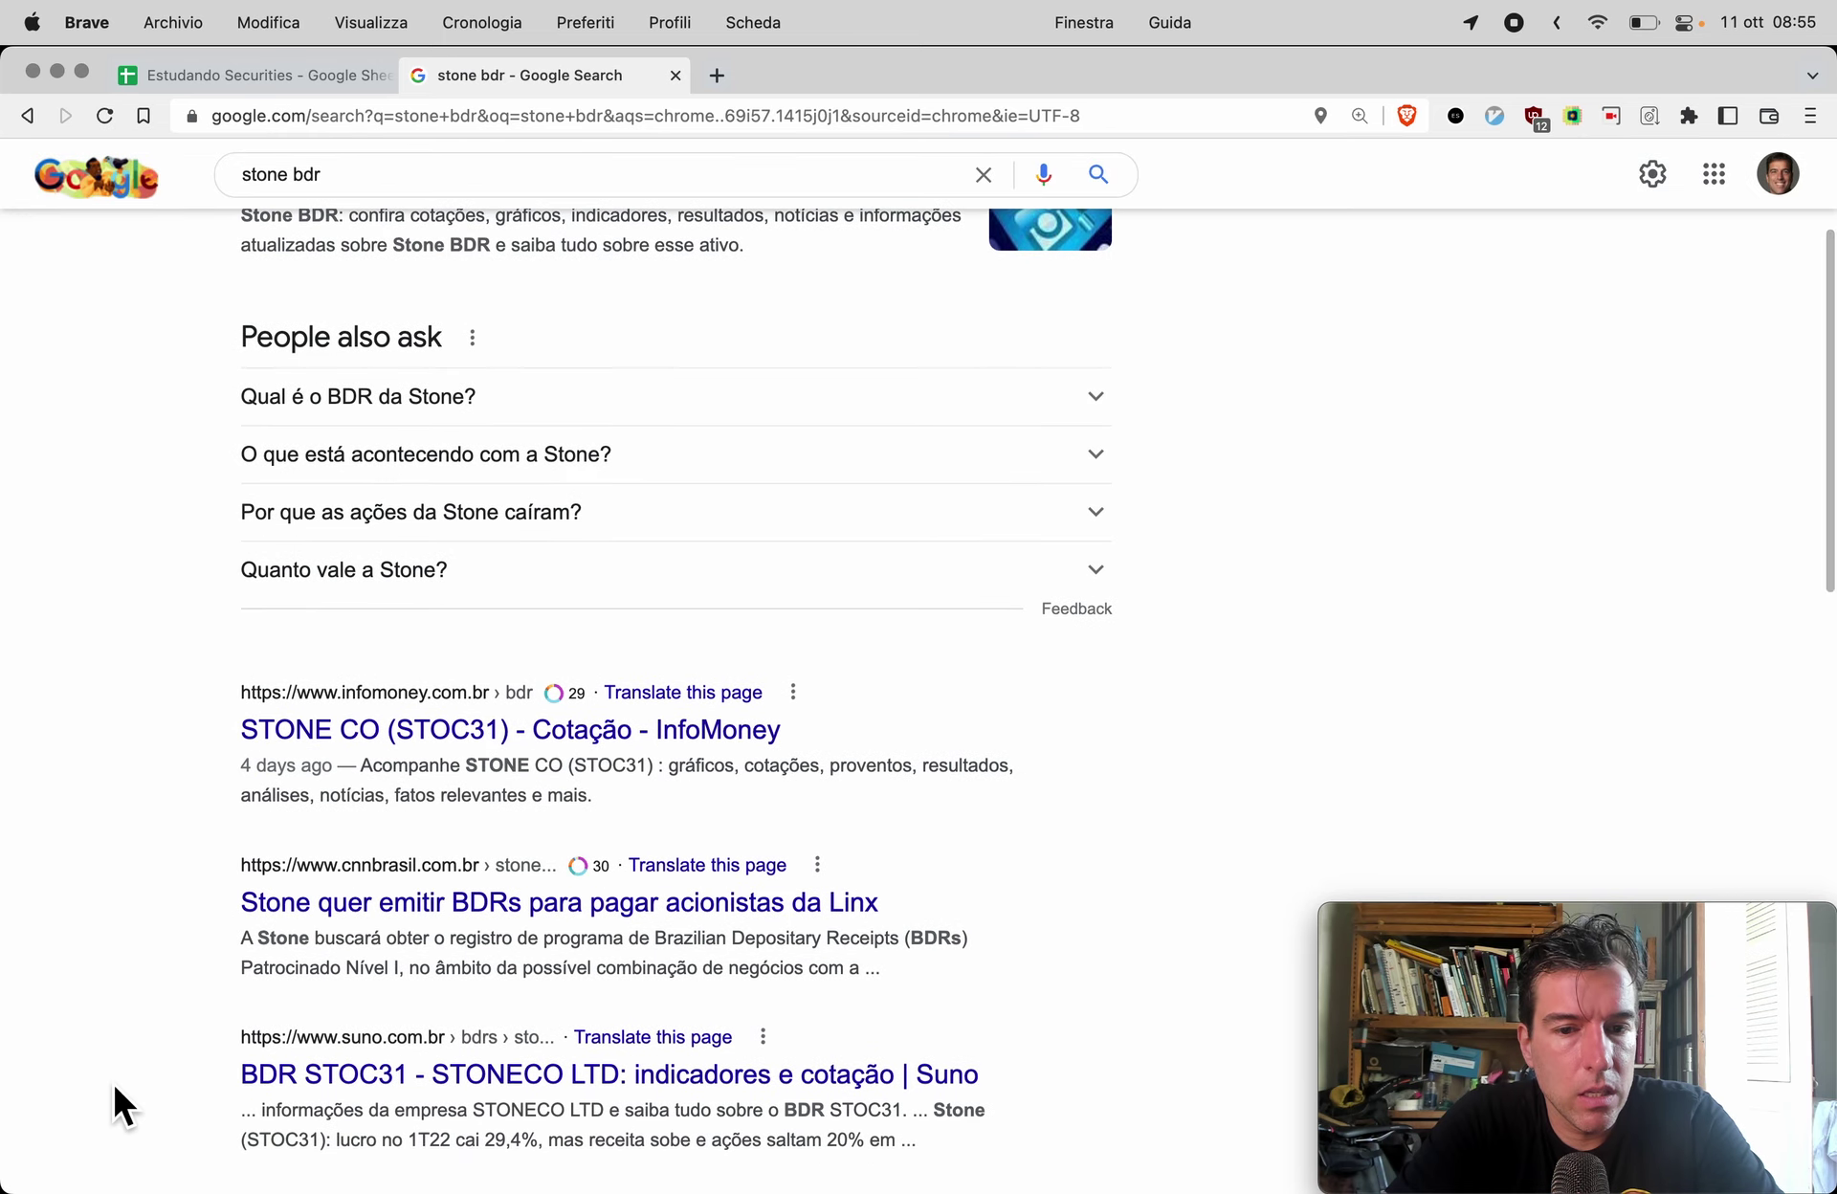
scroll(113, 1086, "down", 3)
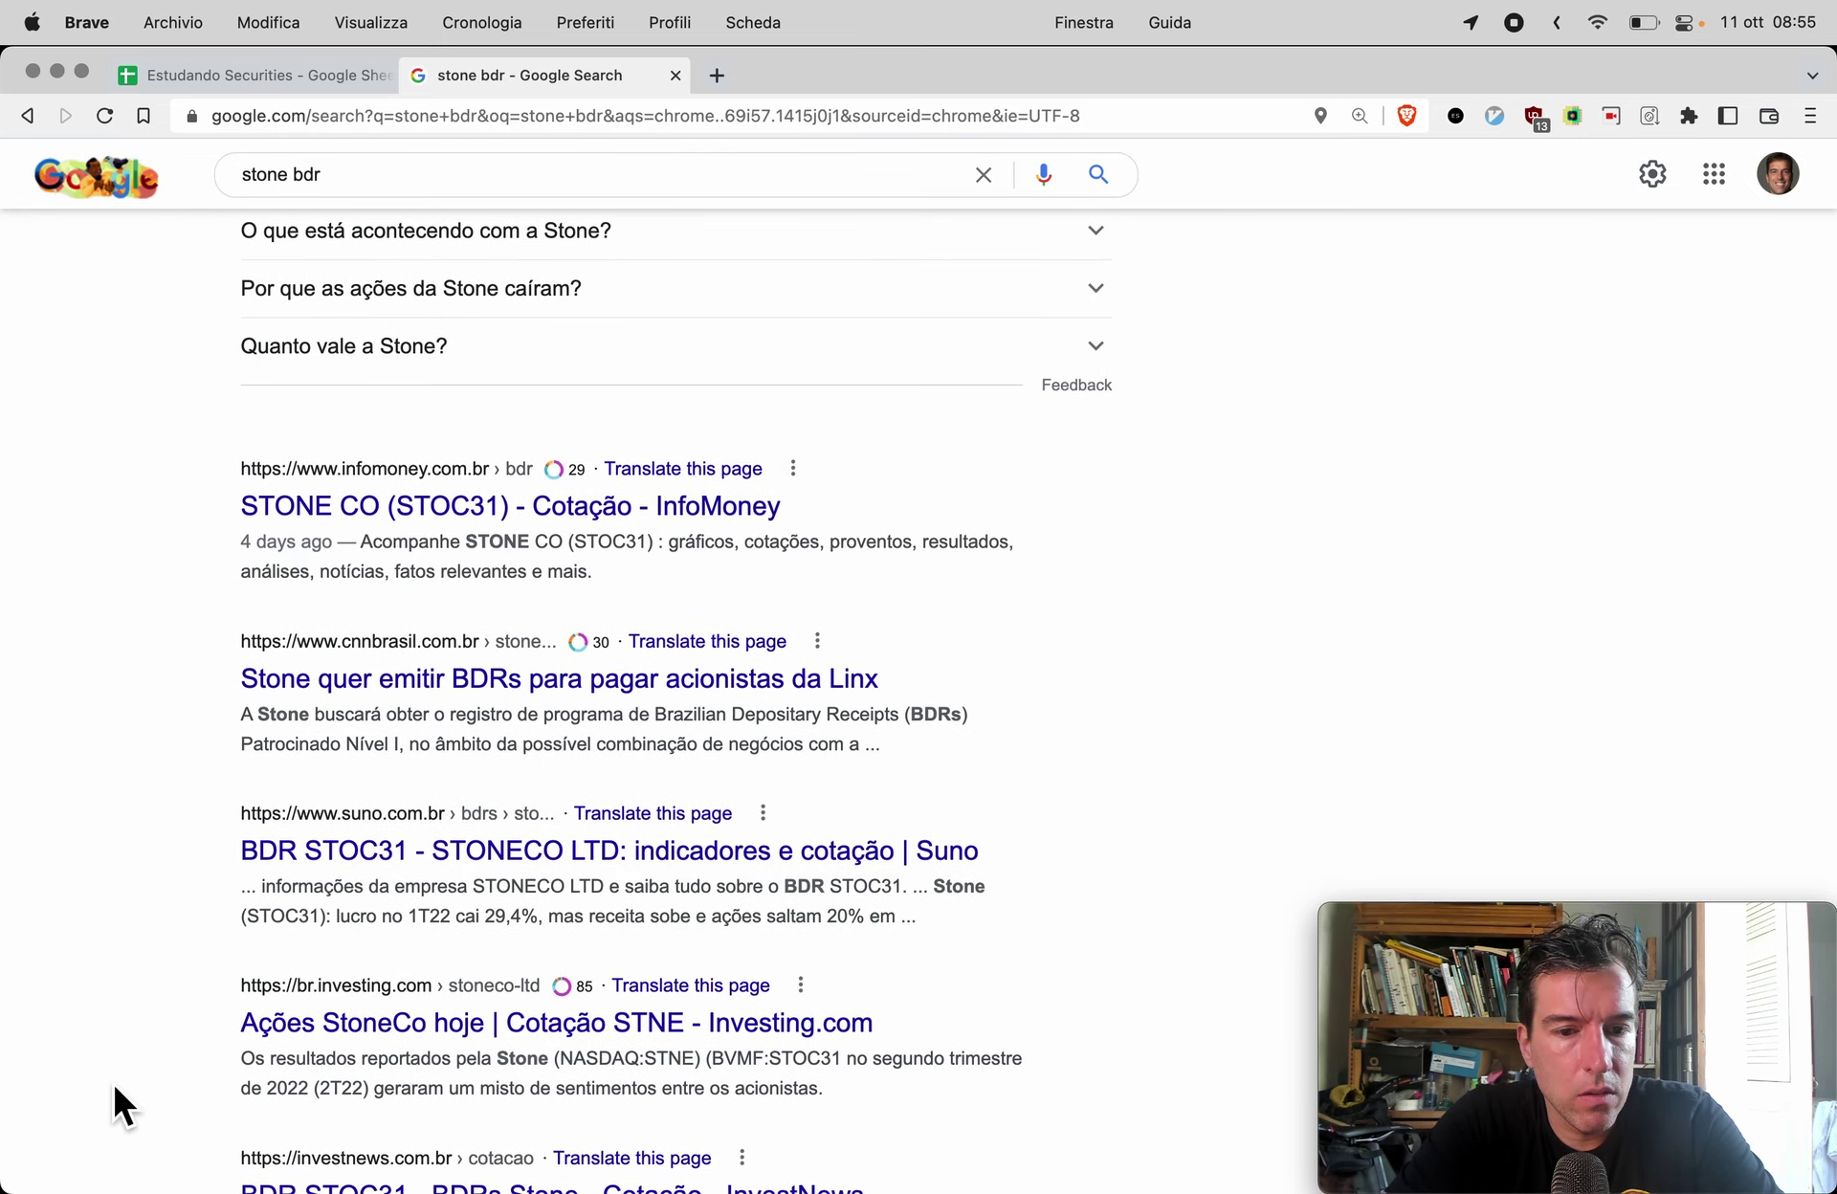
scroll(113, 1087, "down", 3)
scroll(113, 1087, "down", 2)
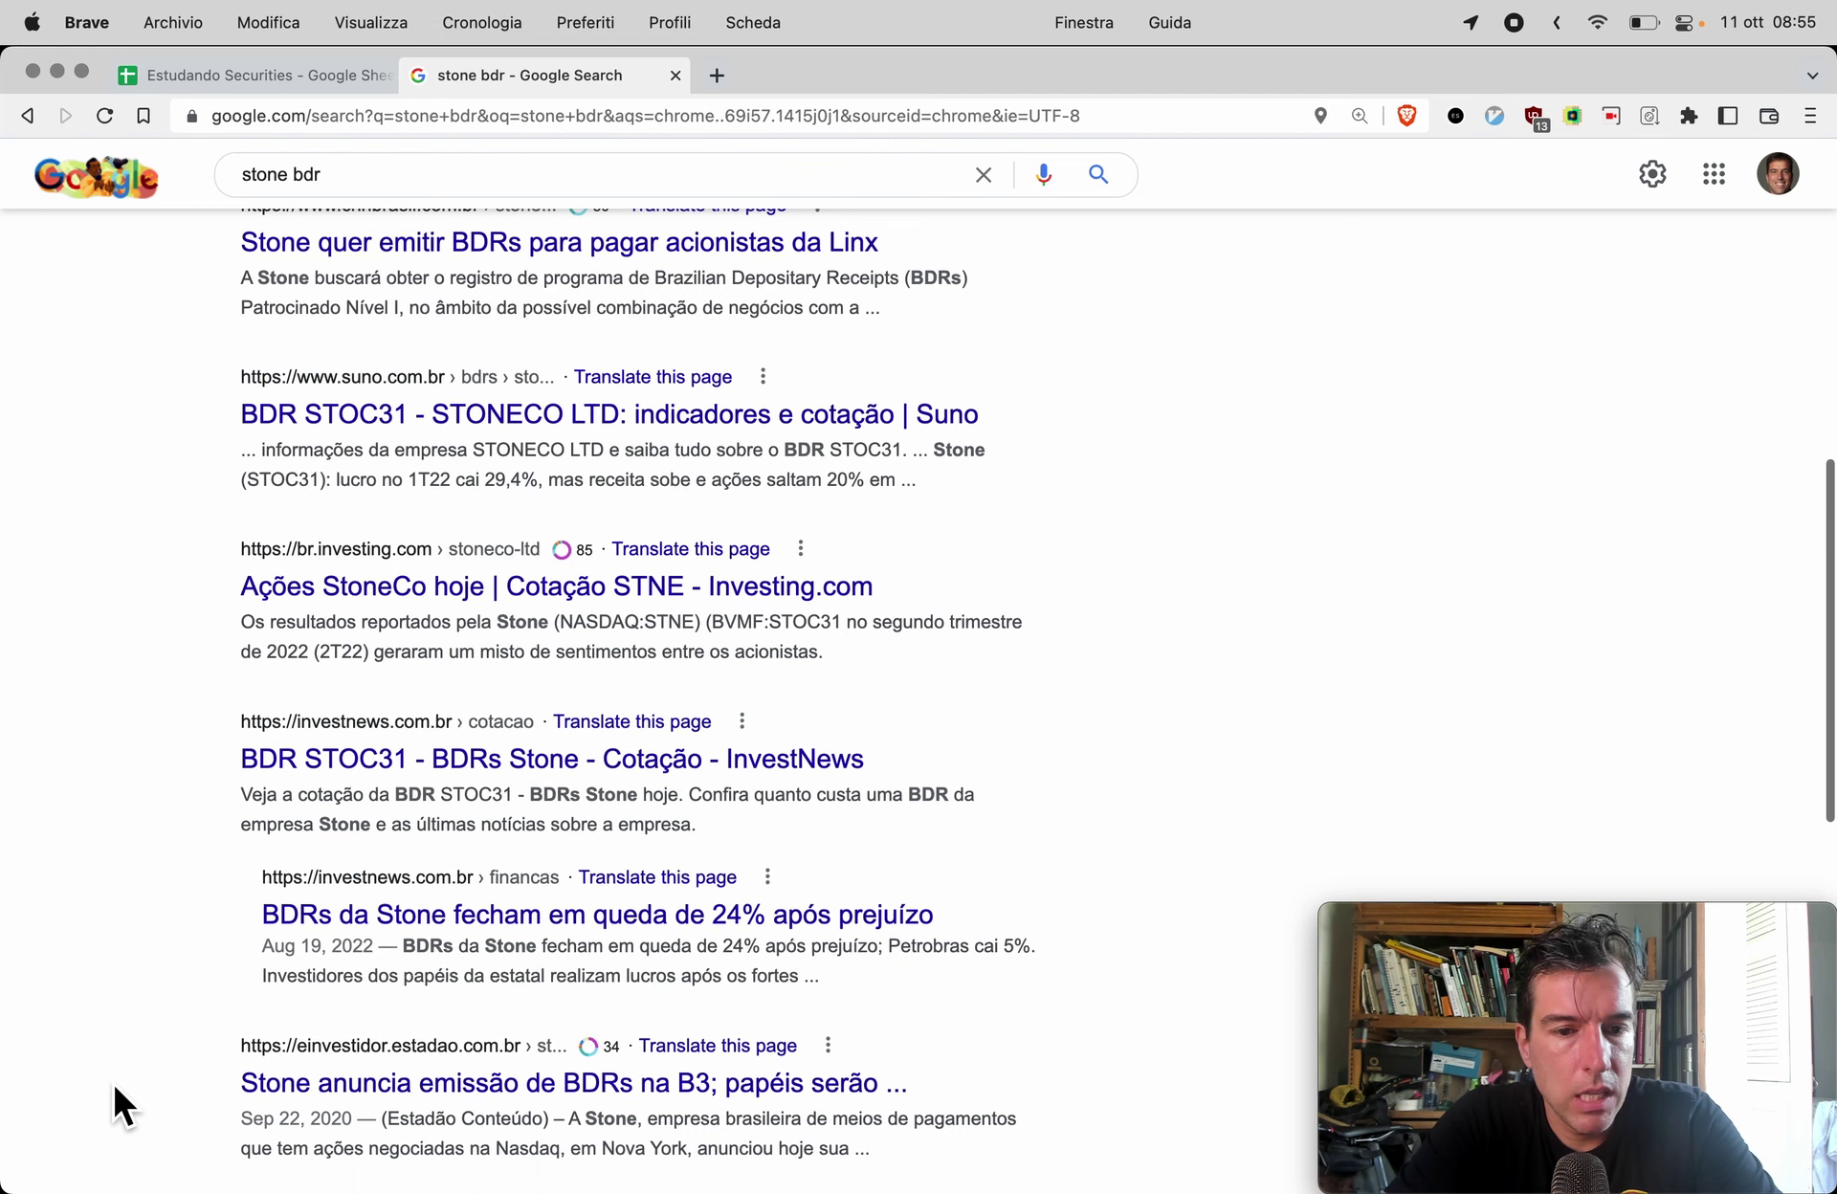
scroll(113, 1088, "down", 2)
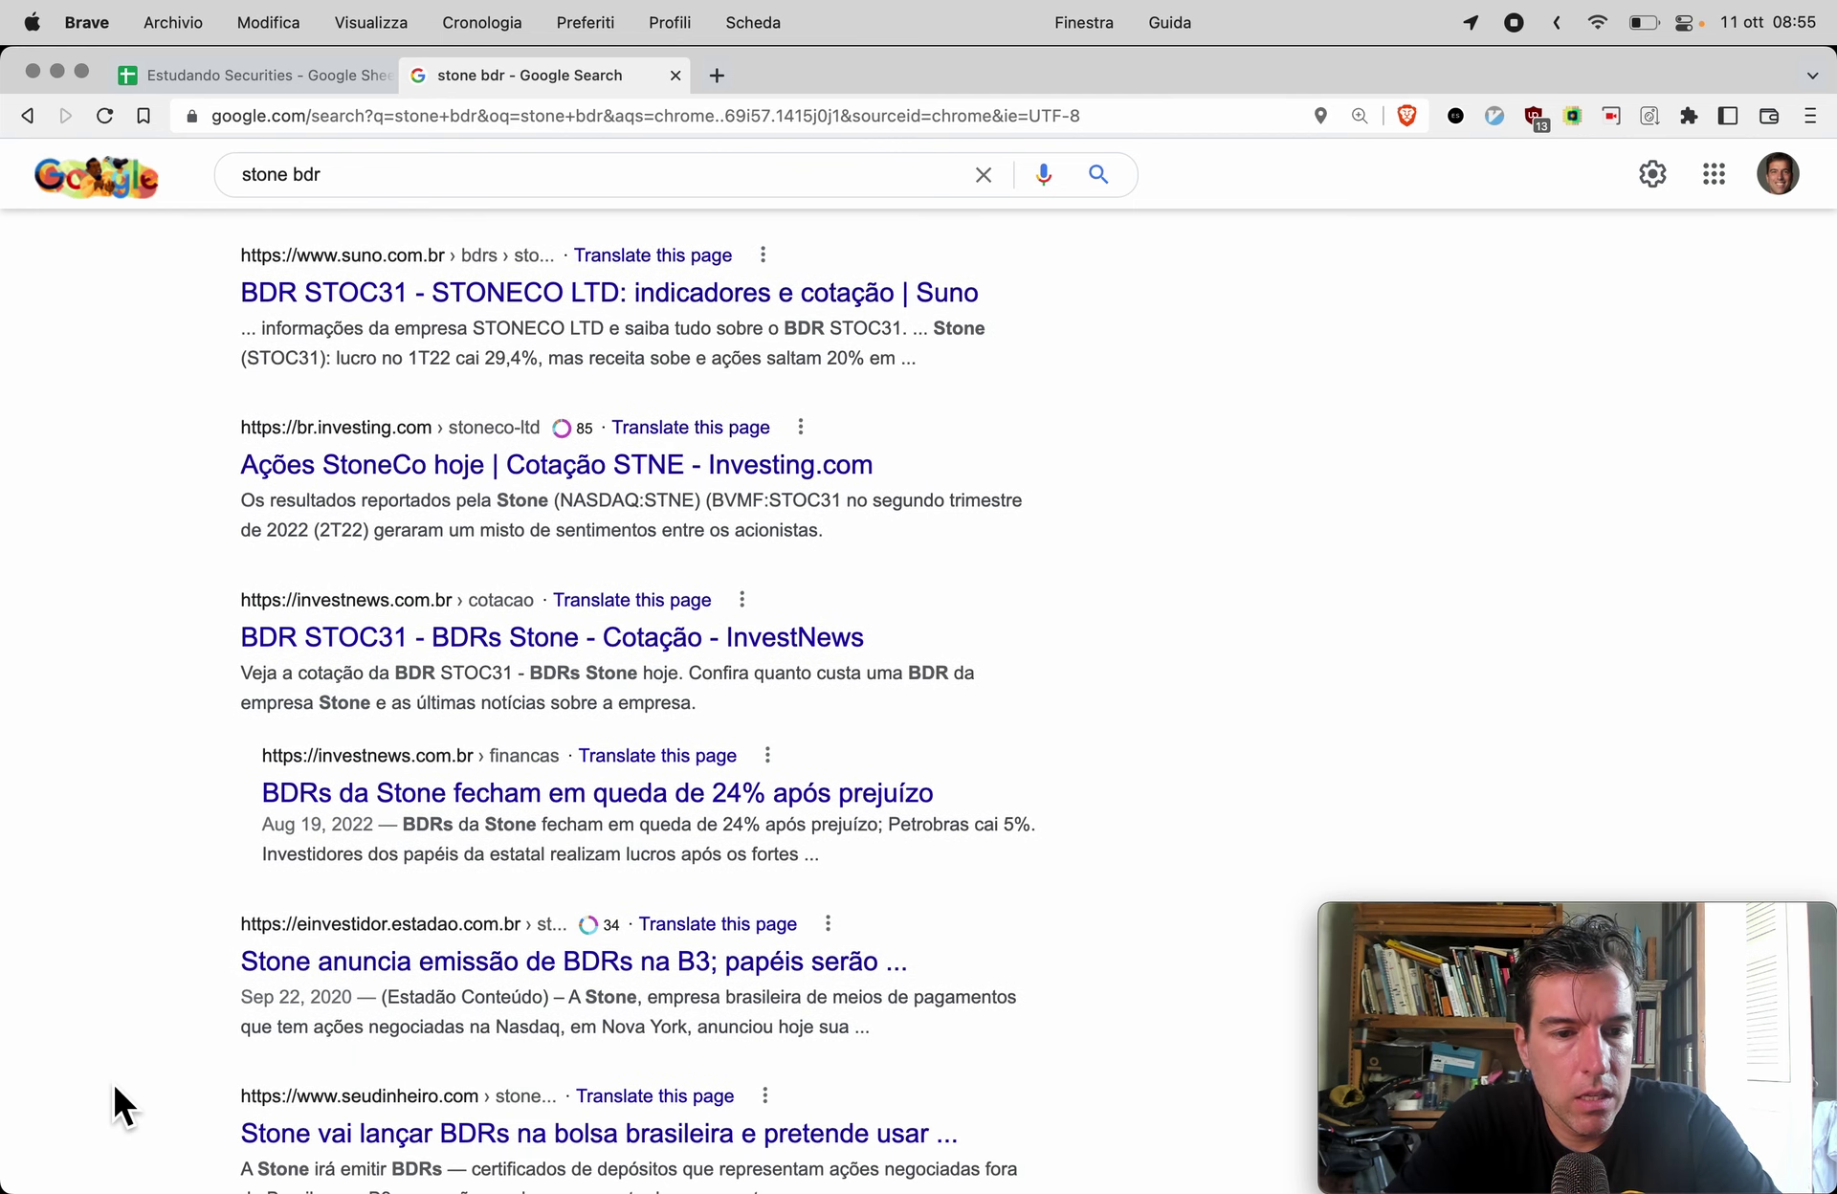
scroll(112, 1082, "down", 3)
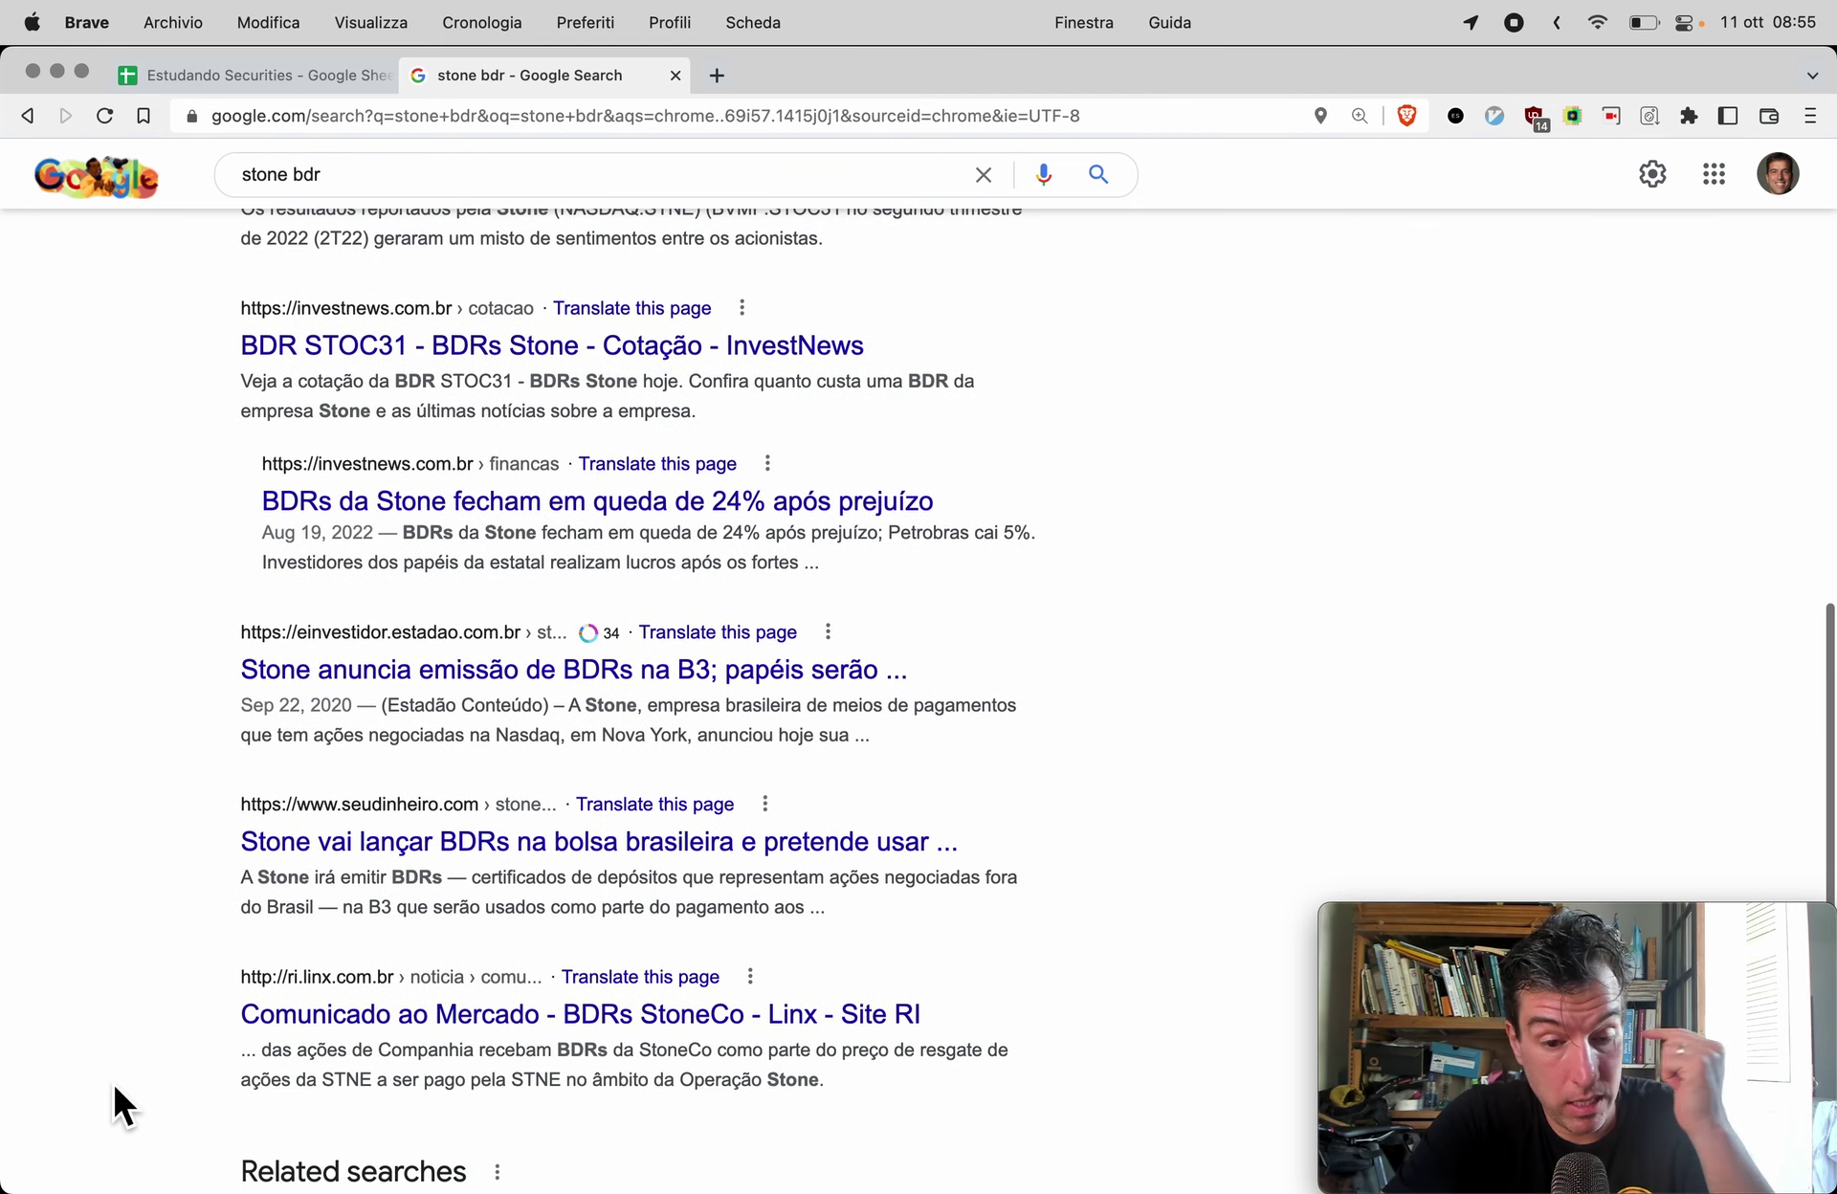
scroll(112, 1081, "up", 12)
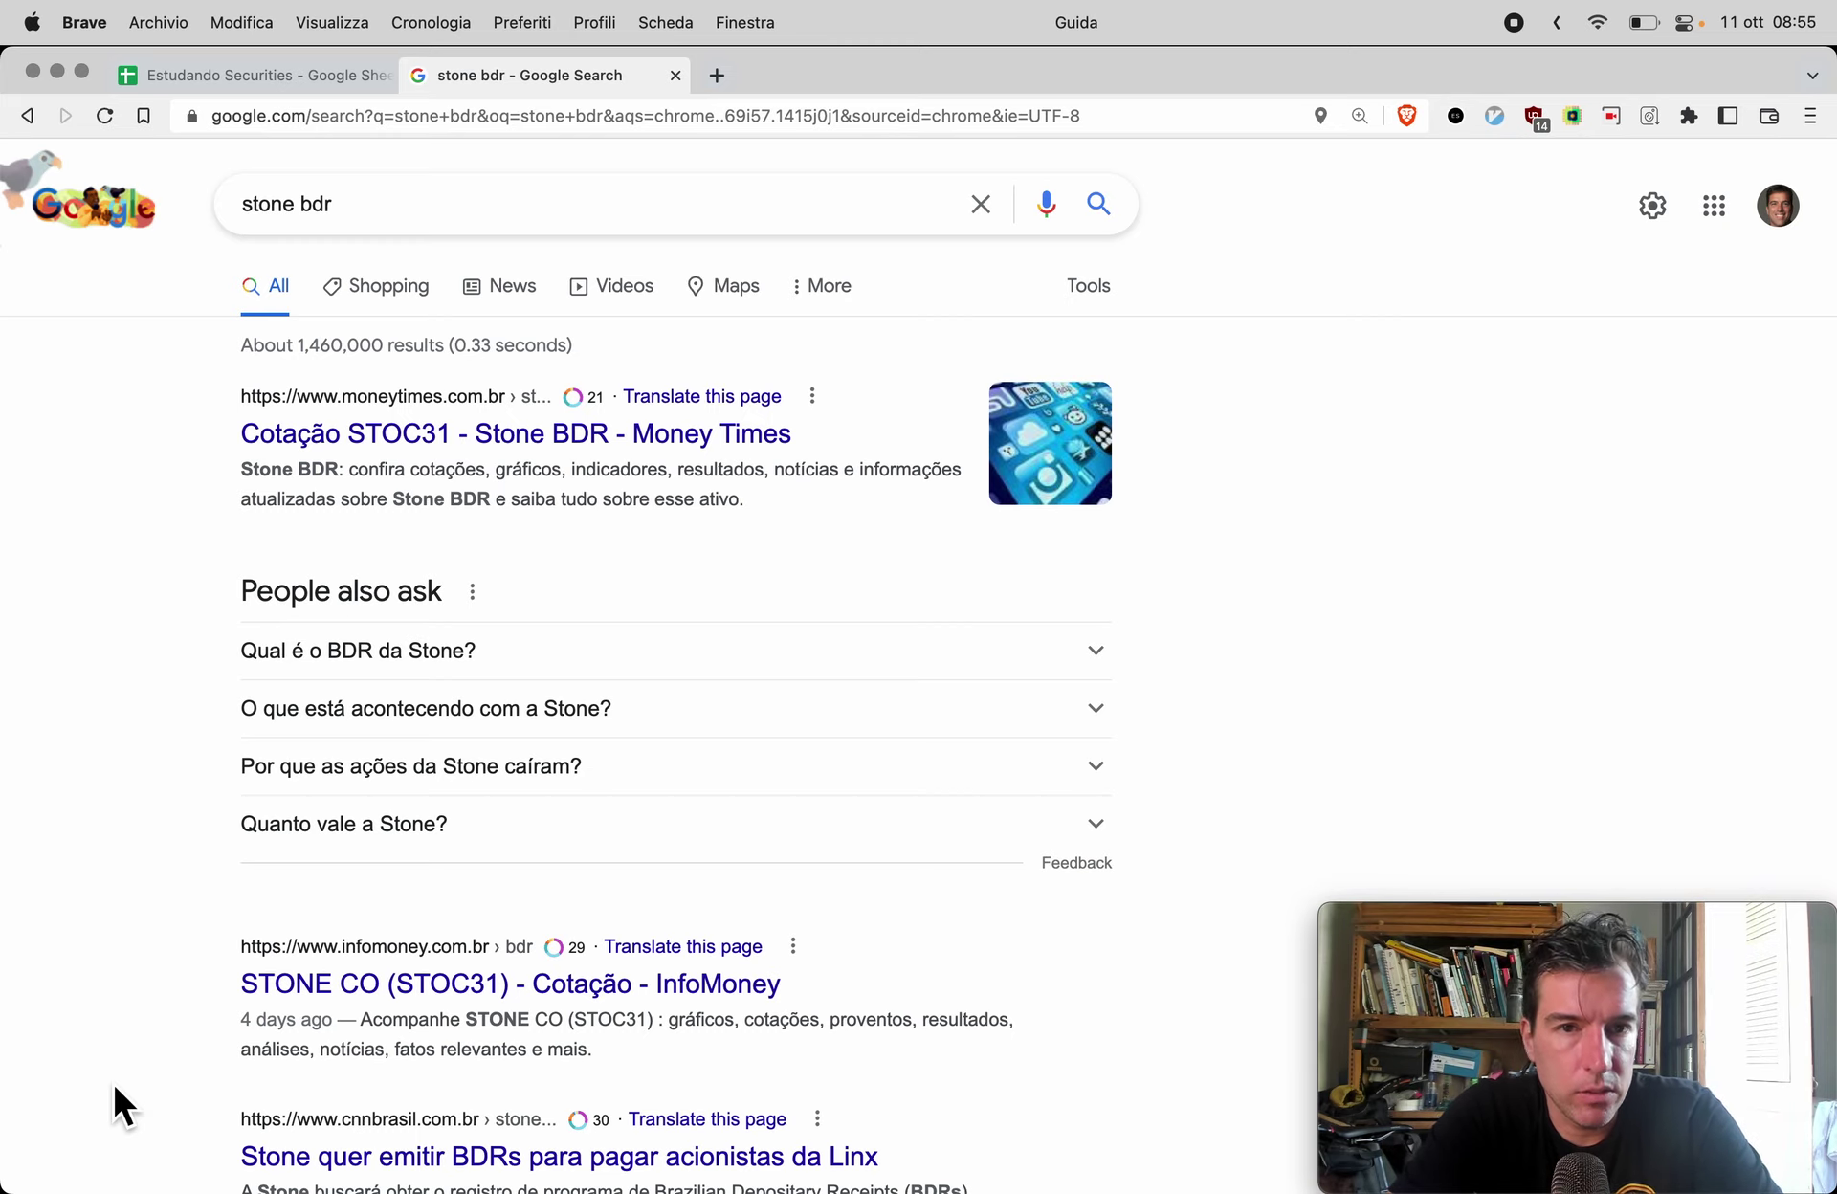
Step: Search for "stone investor relations" in a new tab and open the Financials page of StoneCo's investor site
key("super+t")
type("stone in")
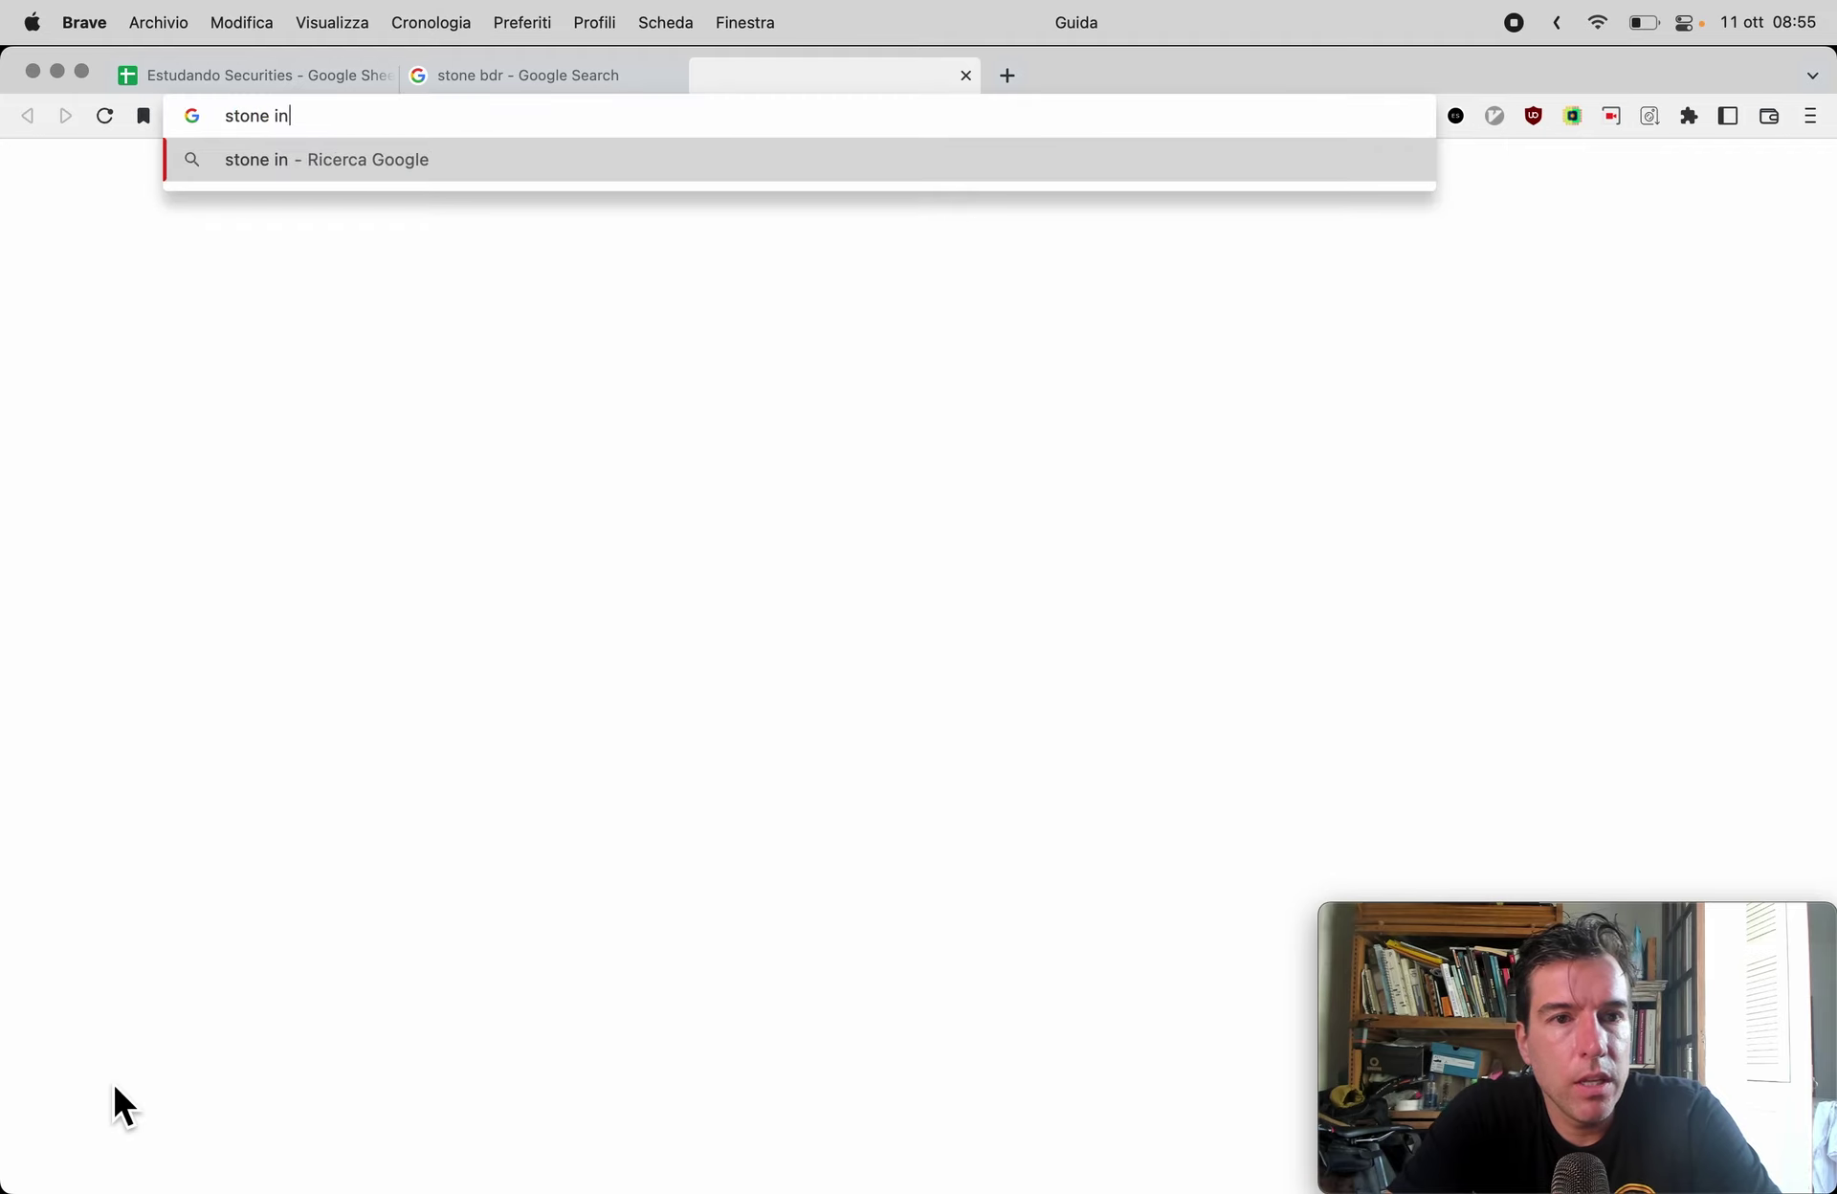
type("vestor relations")
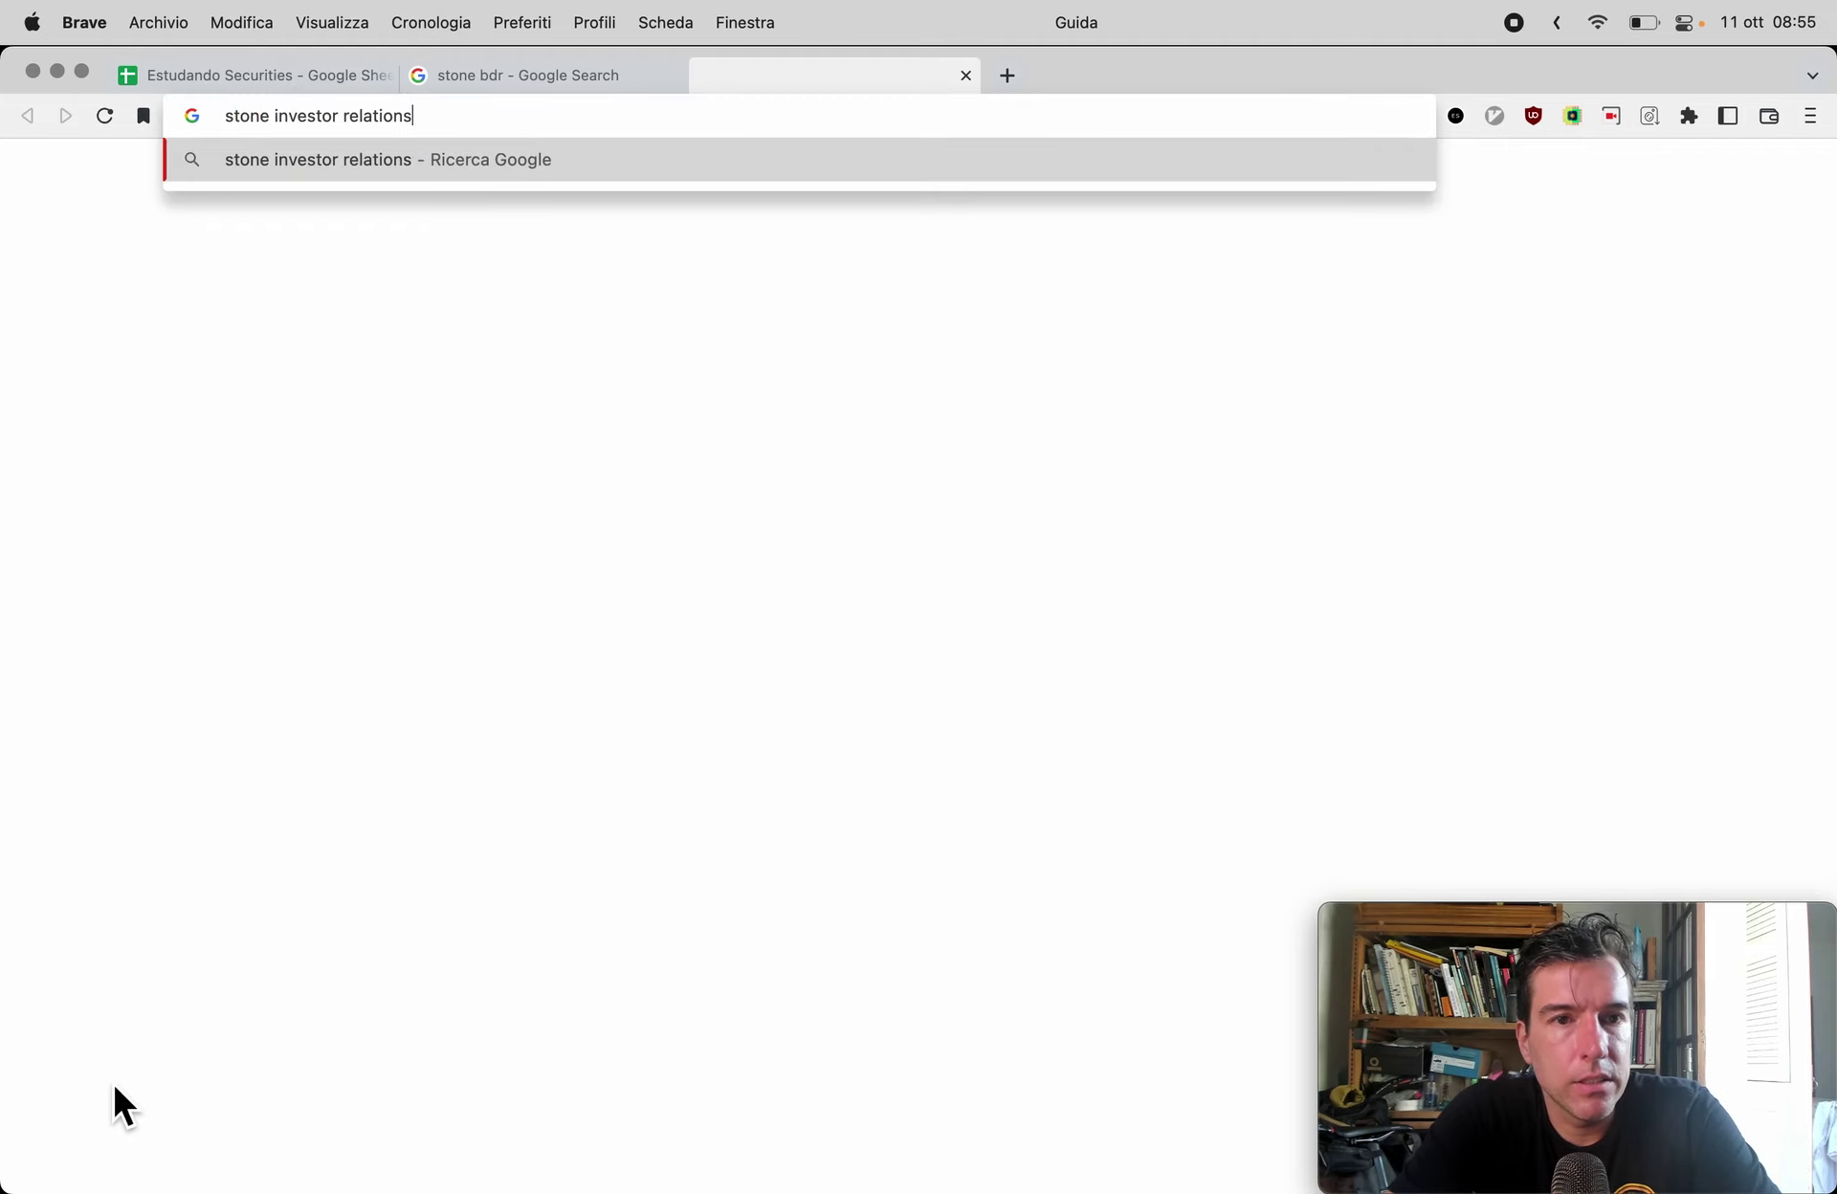
key("Return")
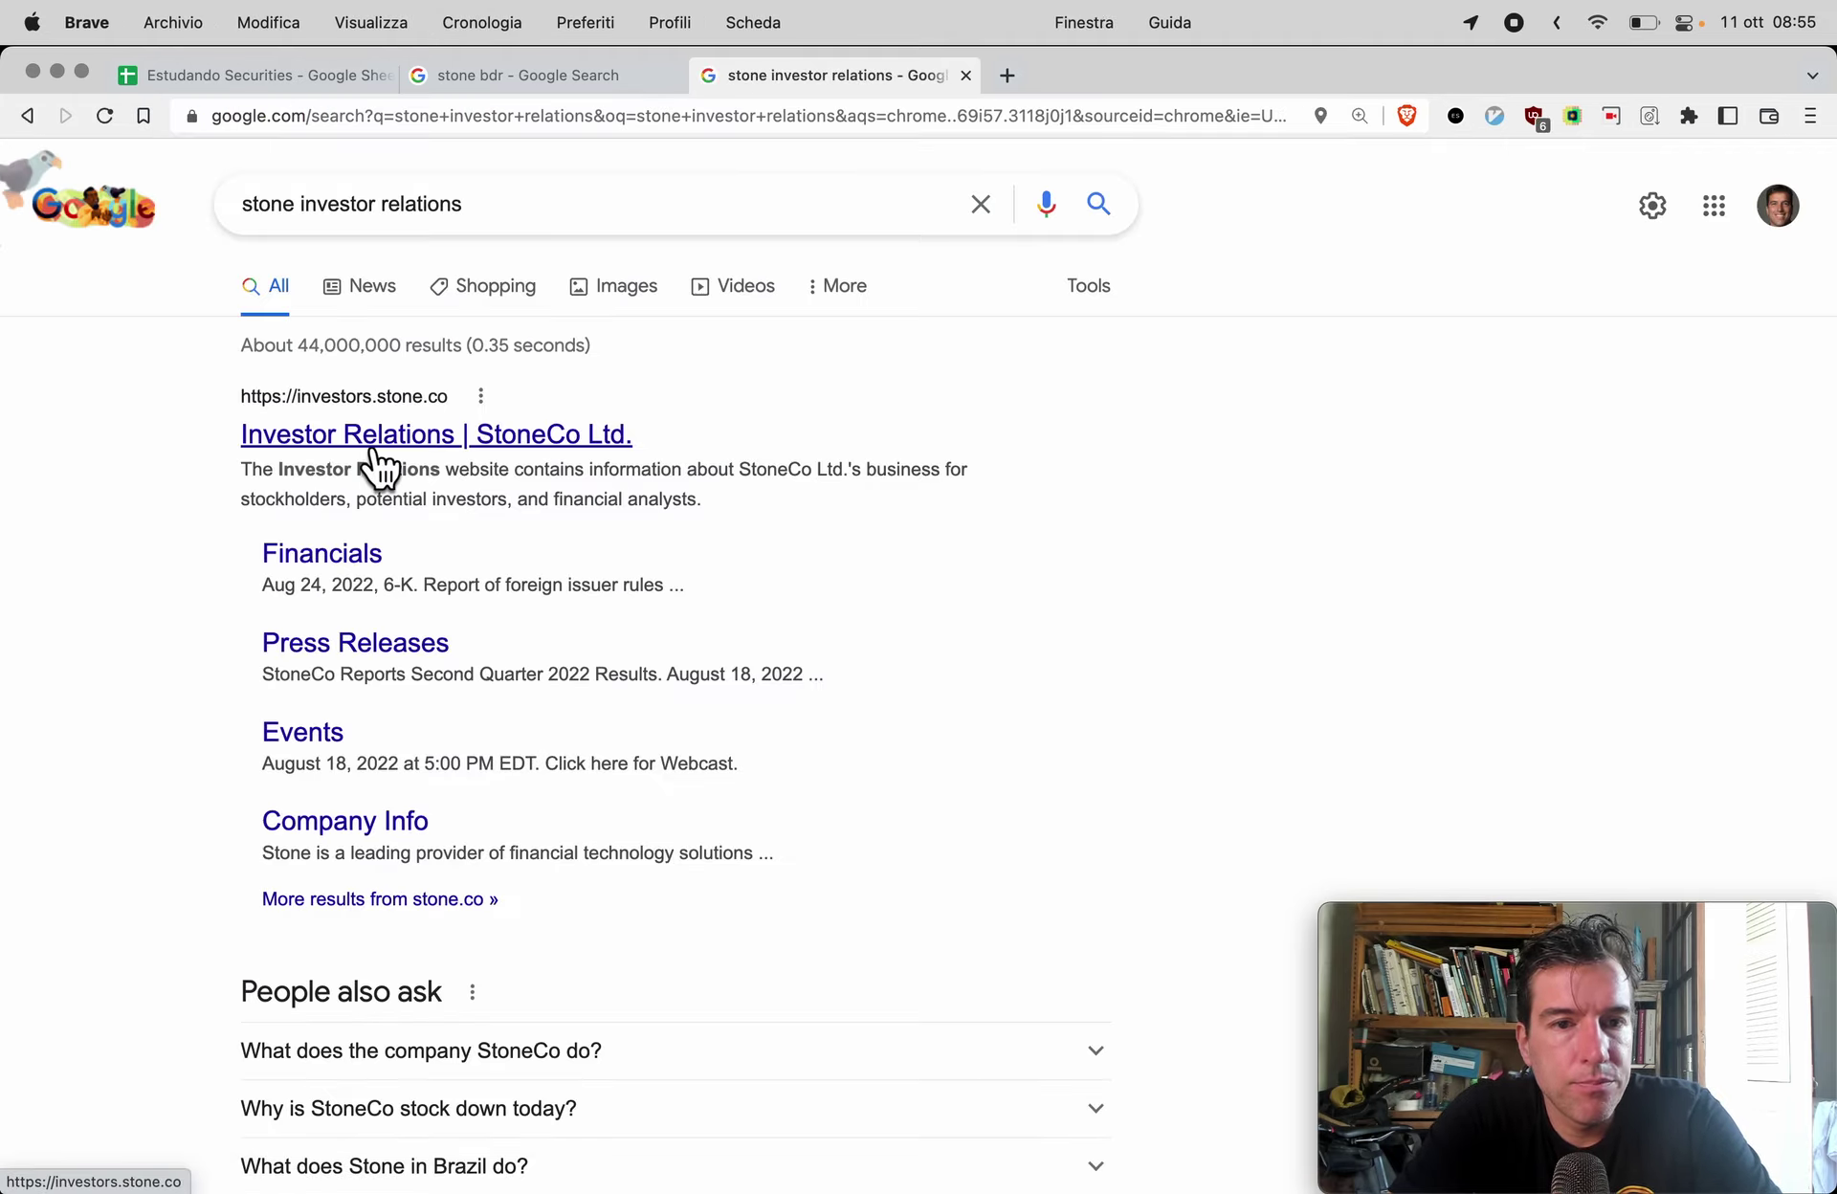
left_click(350, 574)
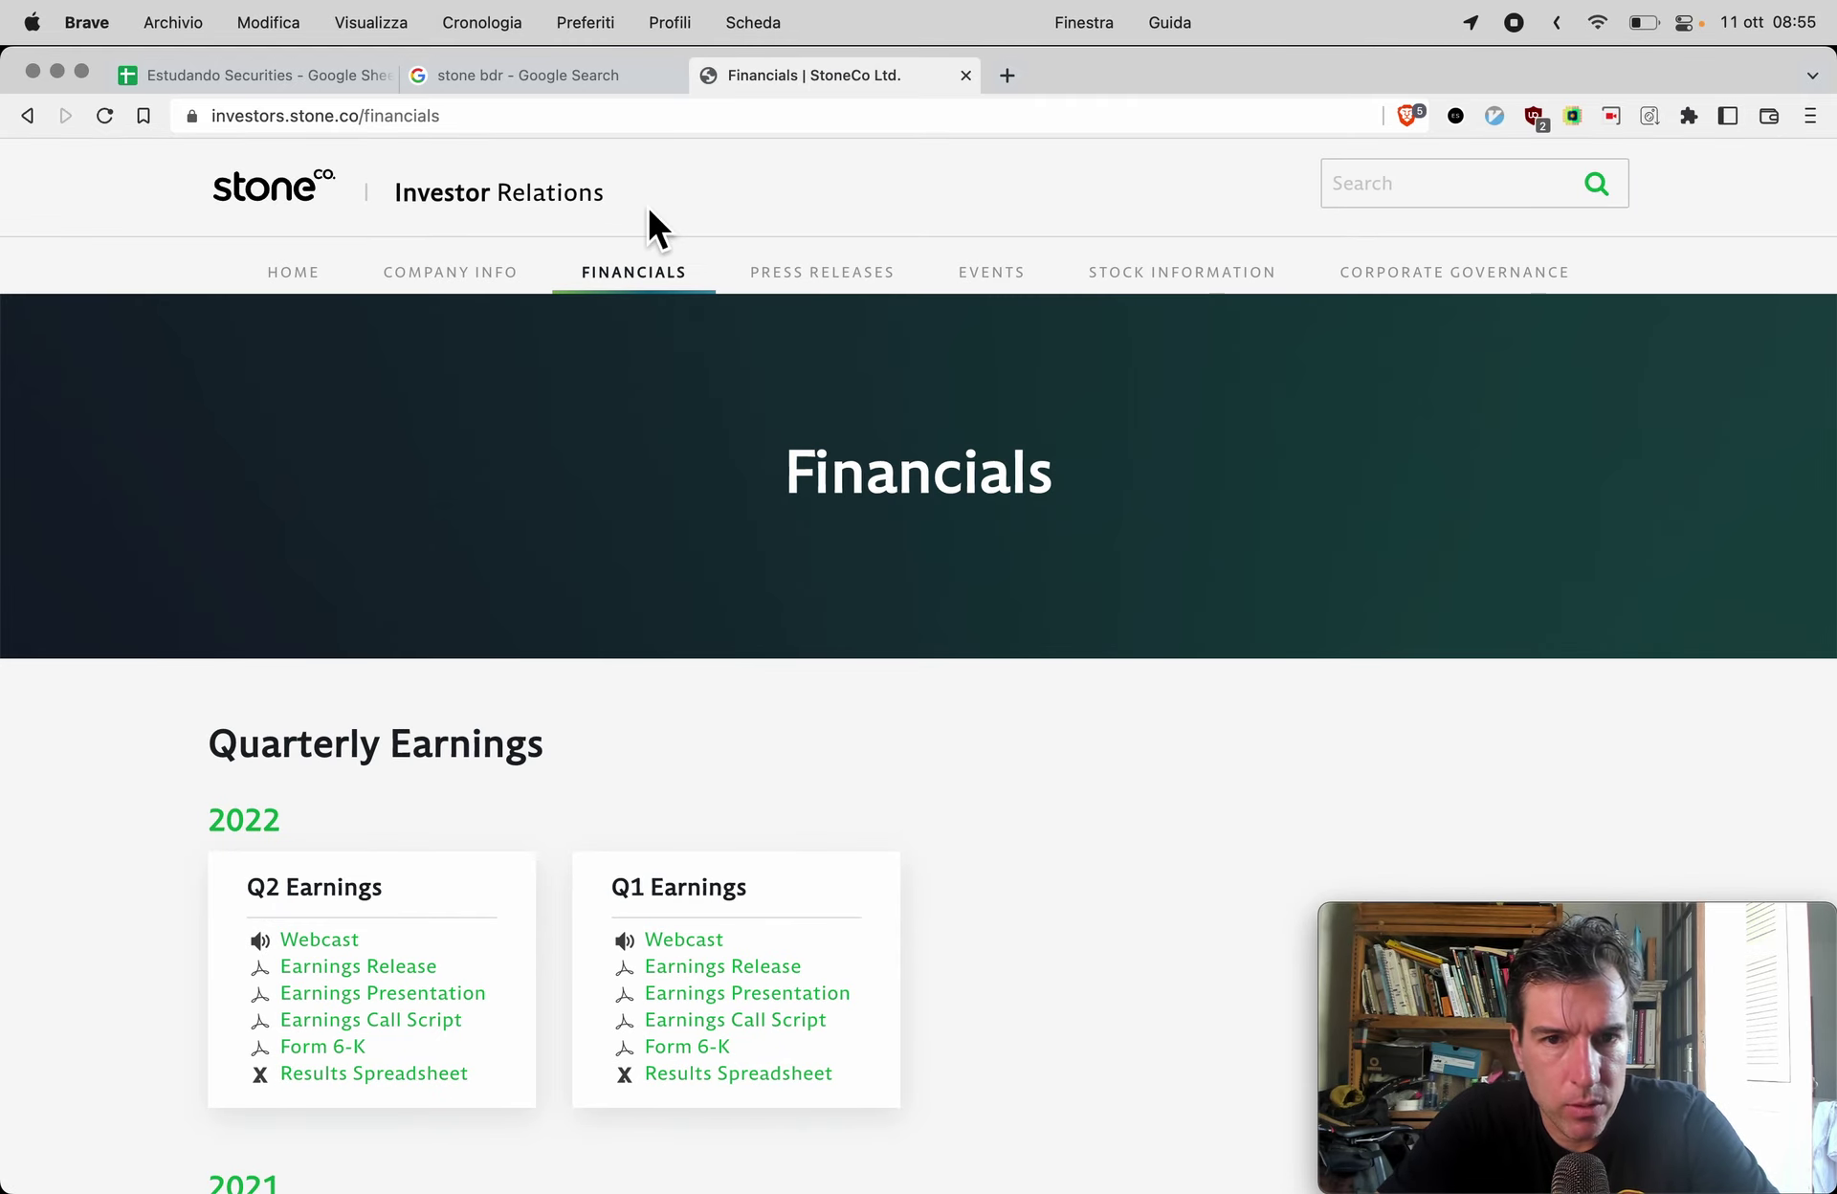
Step: Go to StoneCo's SEC Filings and filter them to the Annual Filings group and filing year 2021
mouse_move(671, 263)
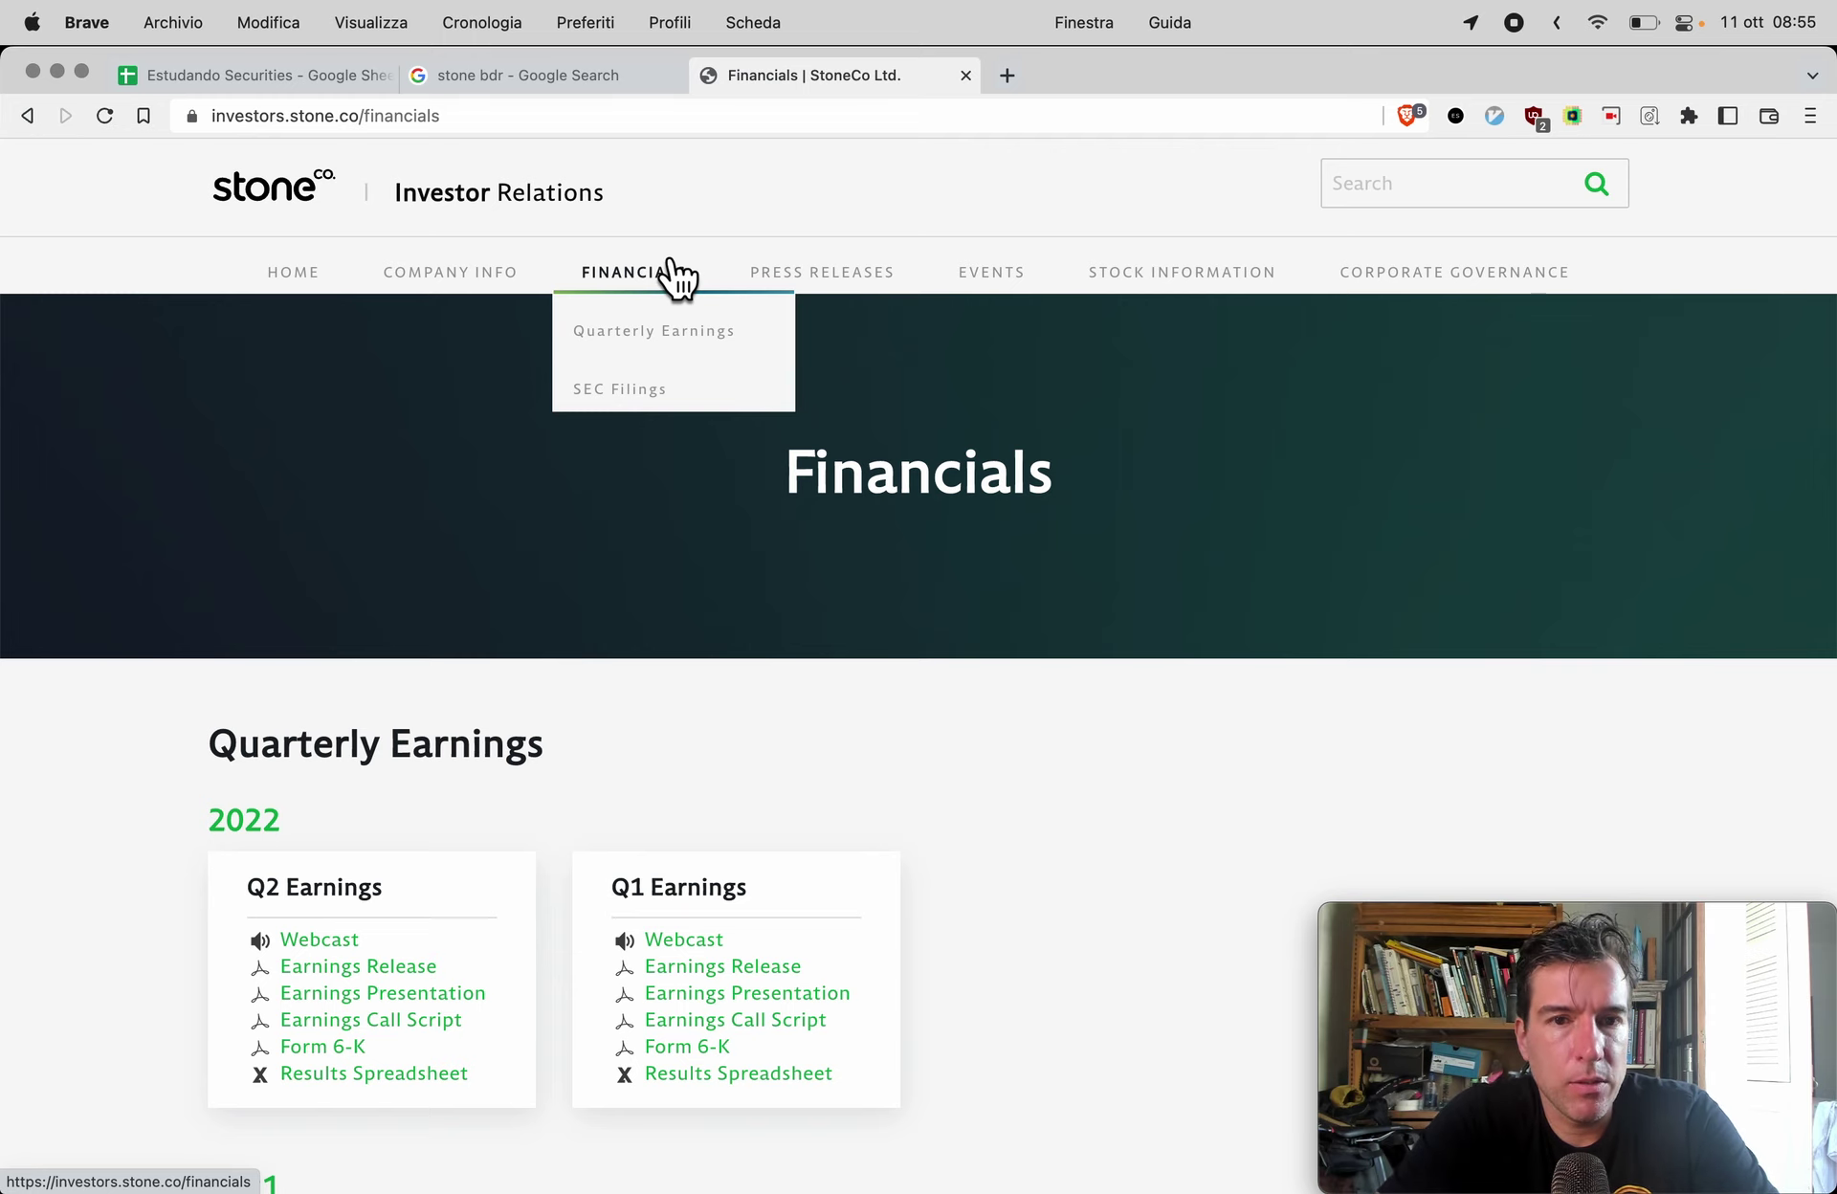
left_click(611, 393)
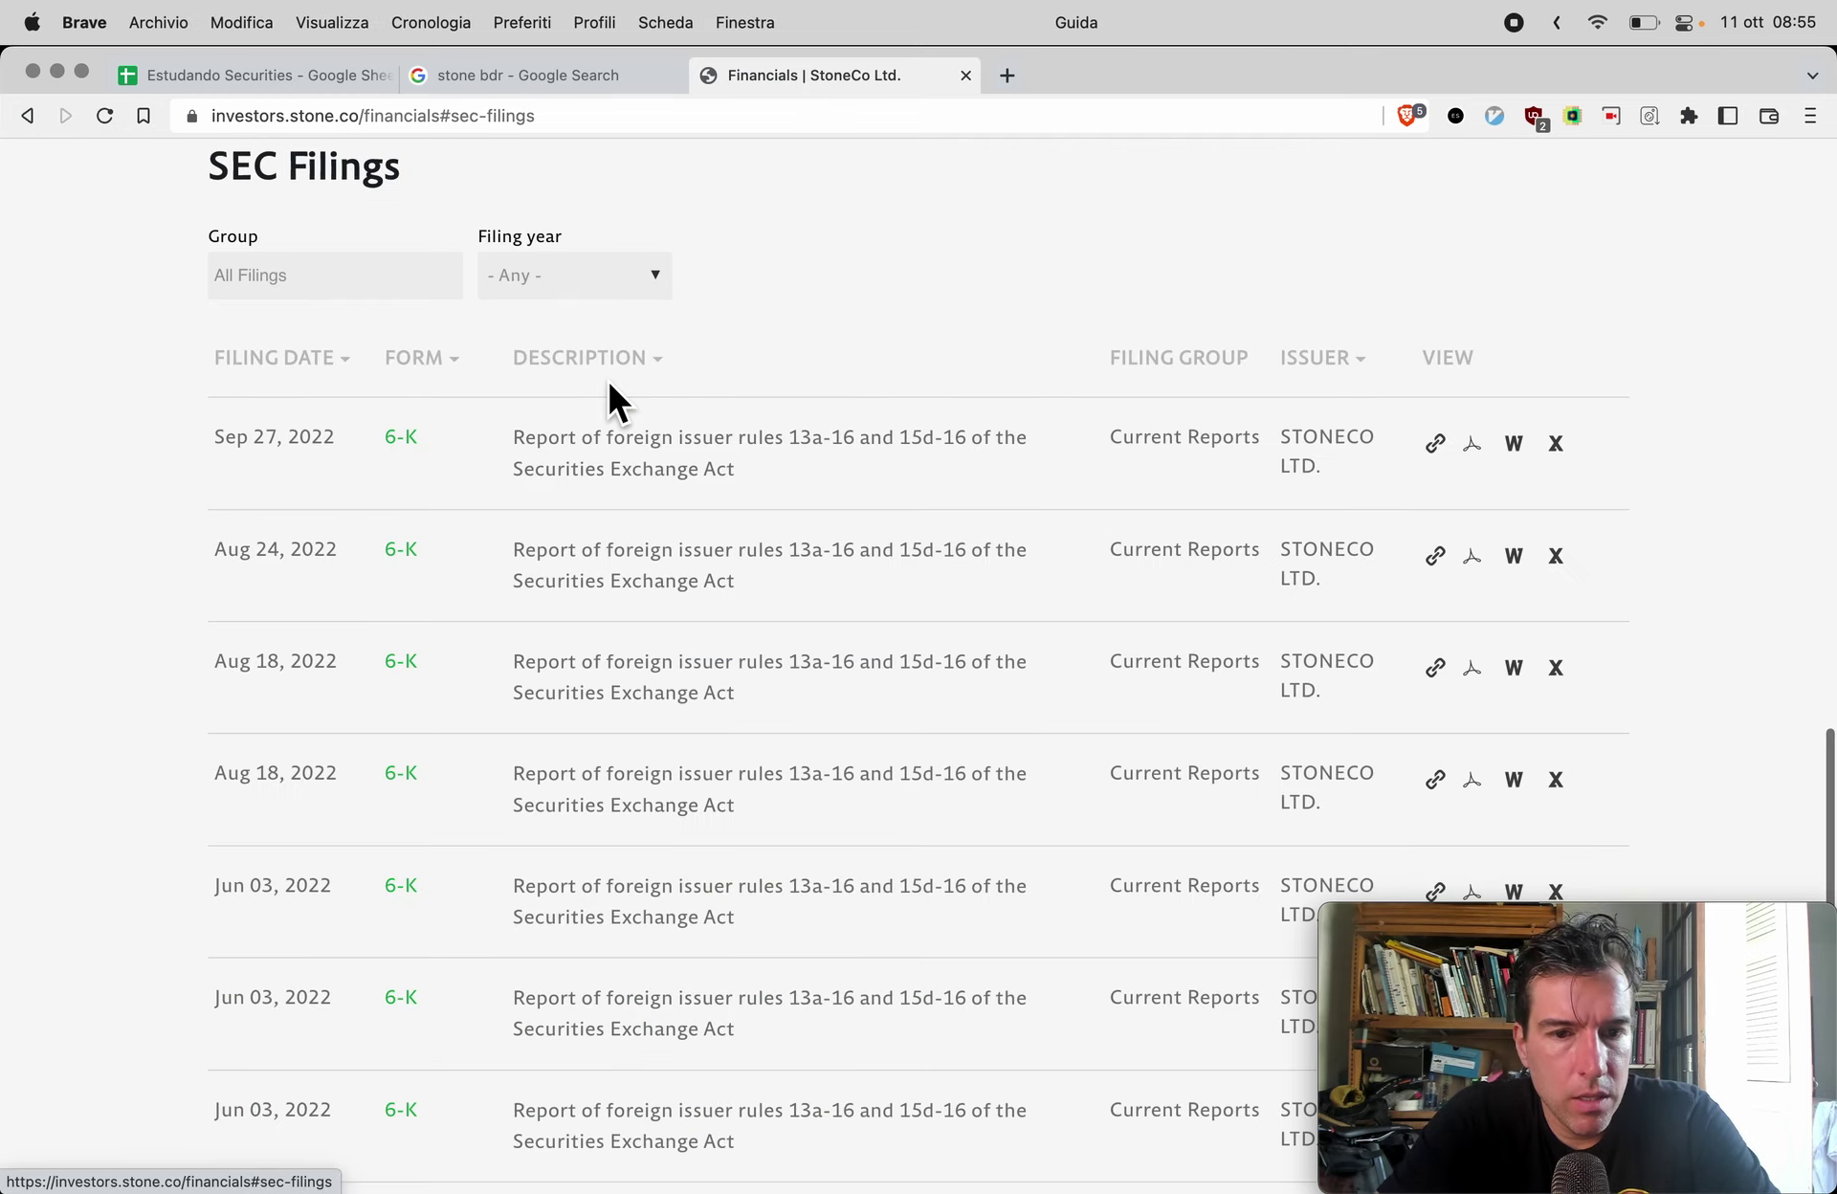
left_click(489, 297)
left_click(349, 295)
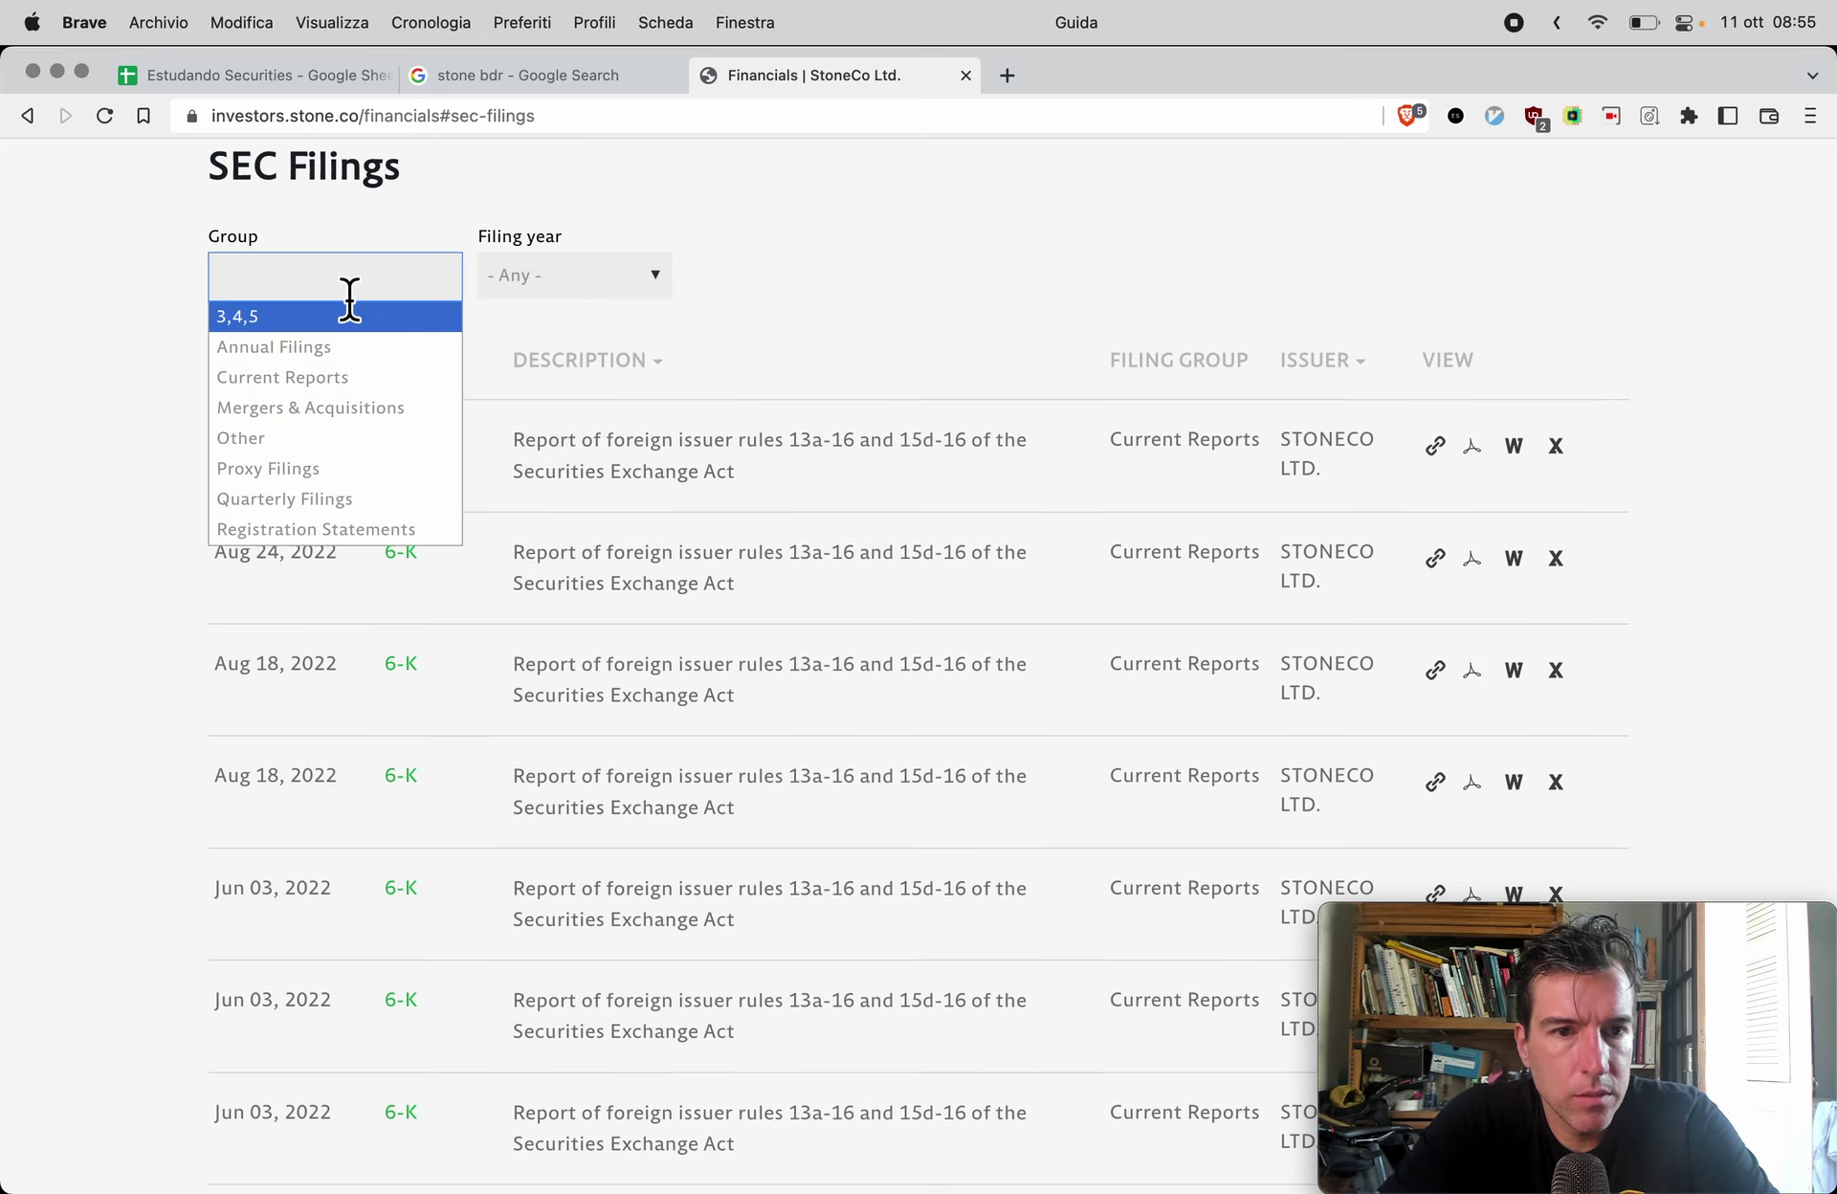
left_click(339, 347)
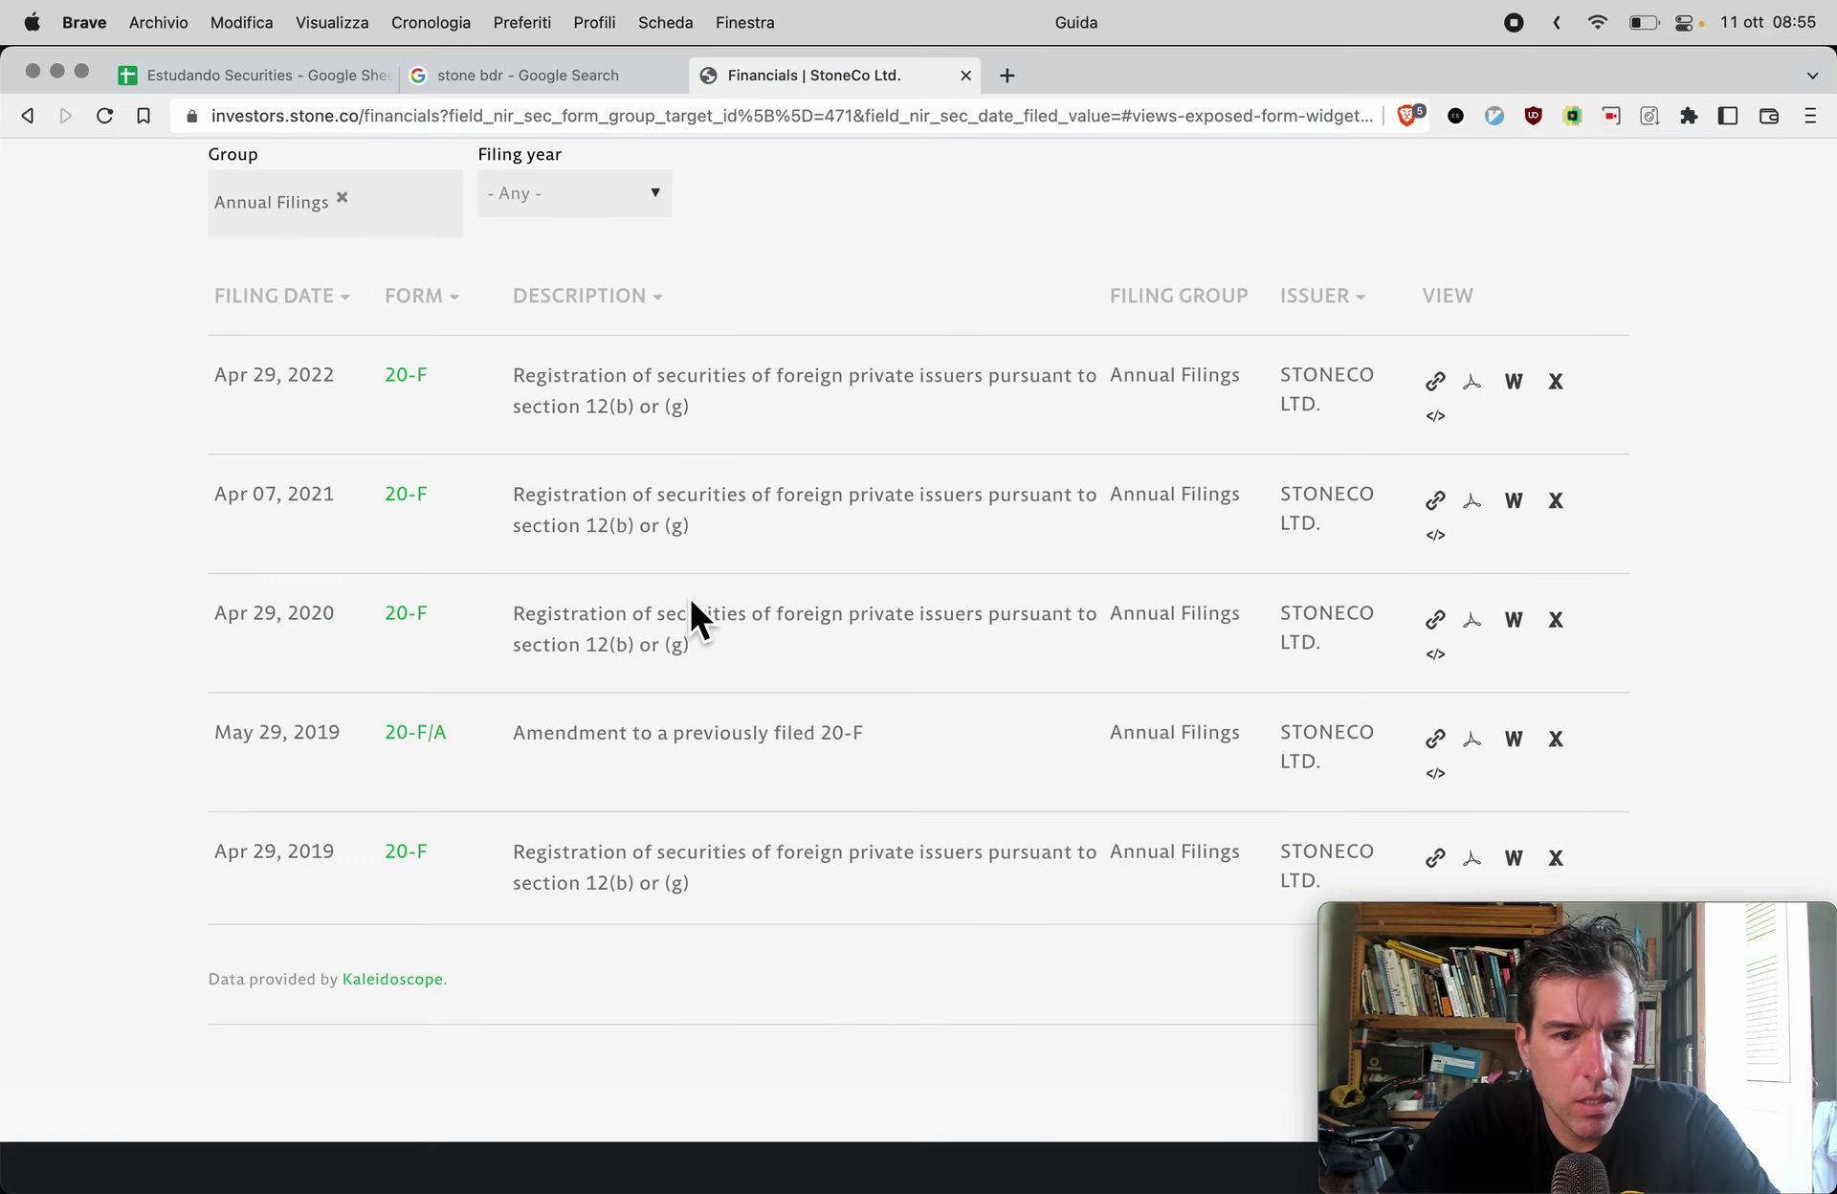
left_click(577, 201)
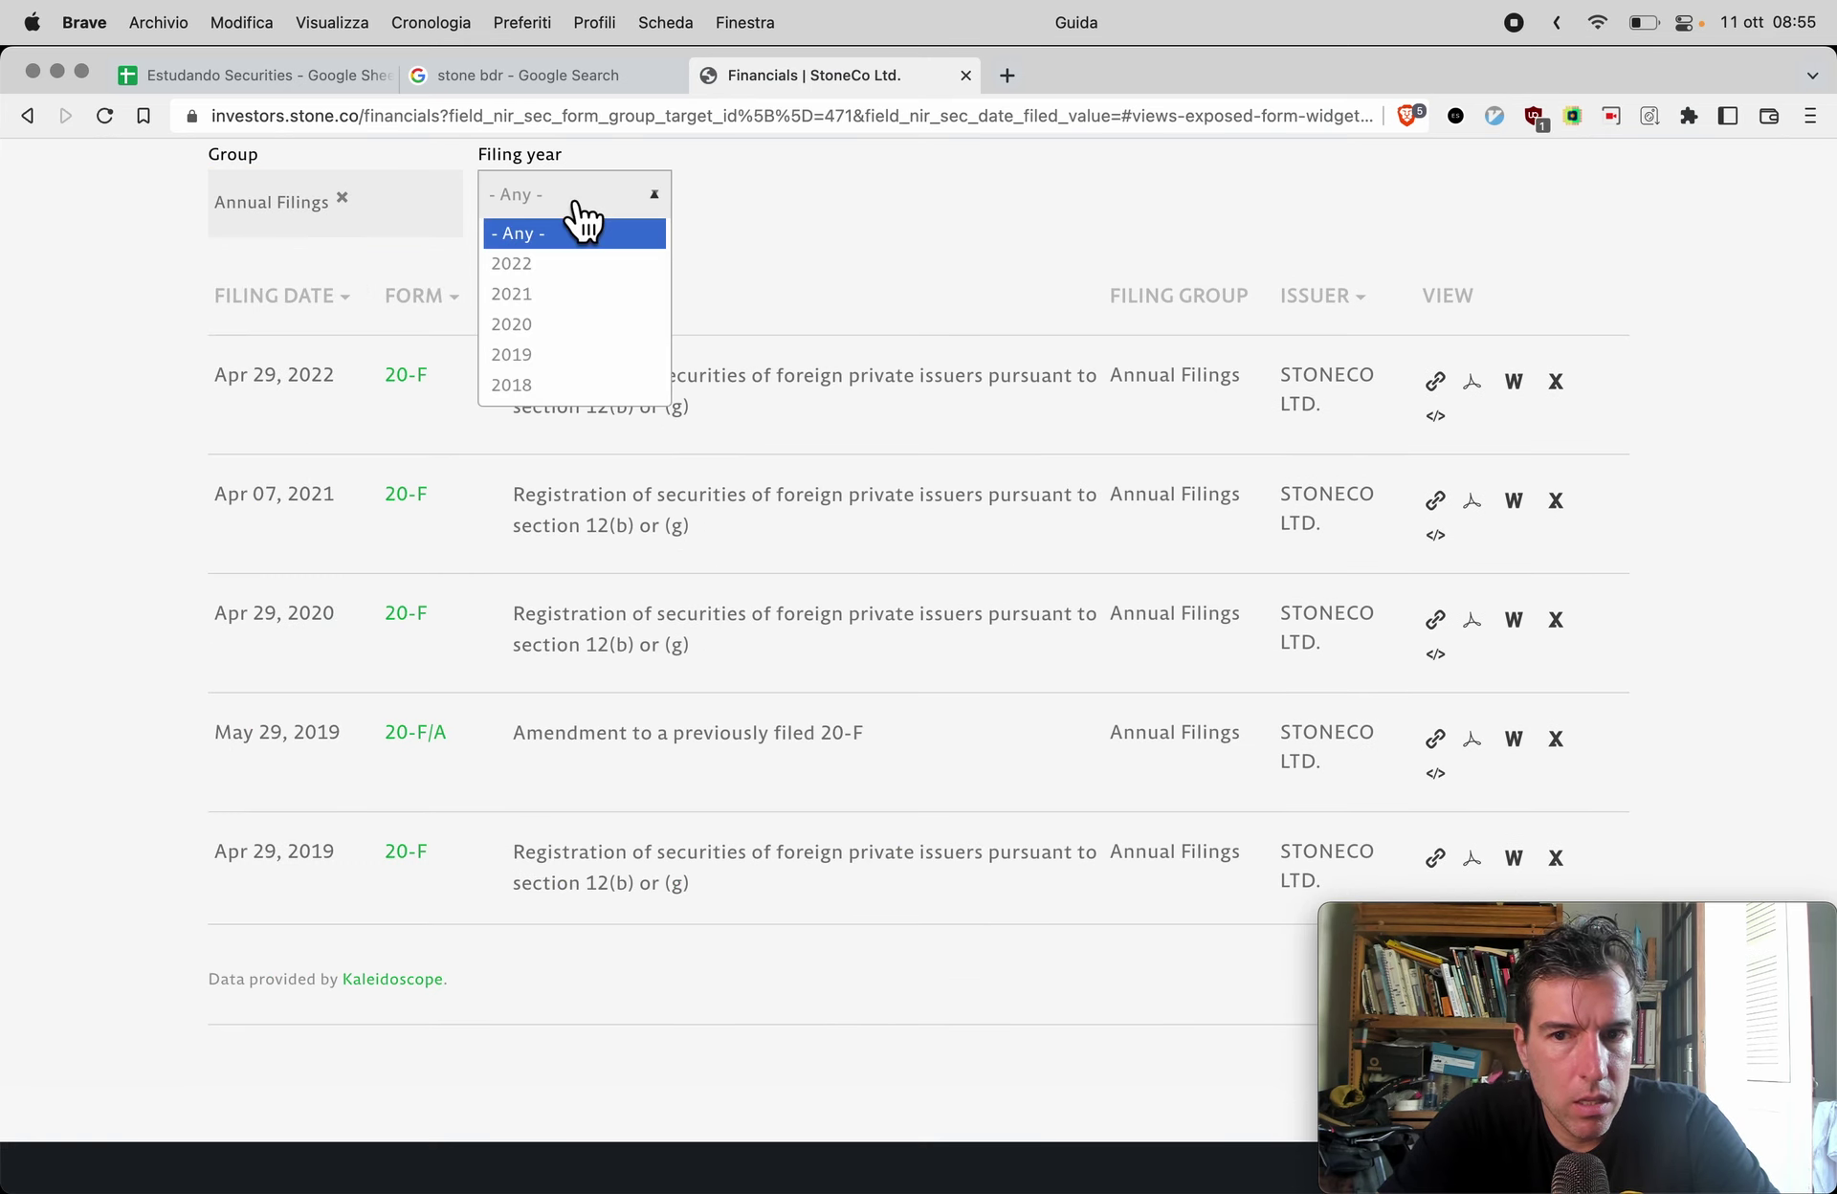
left_click(572, 296)
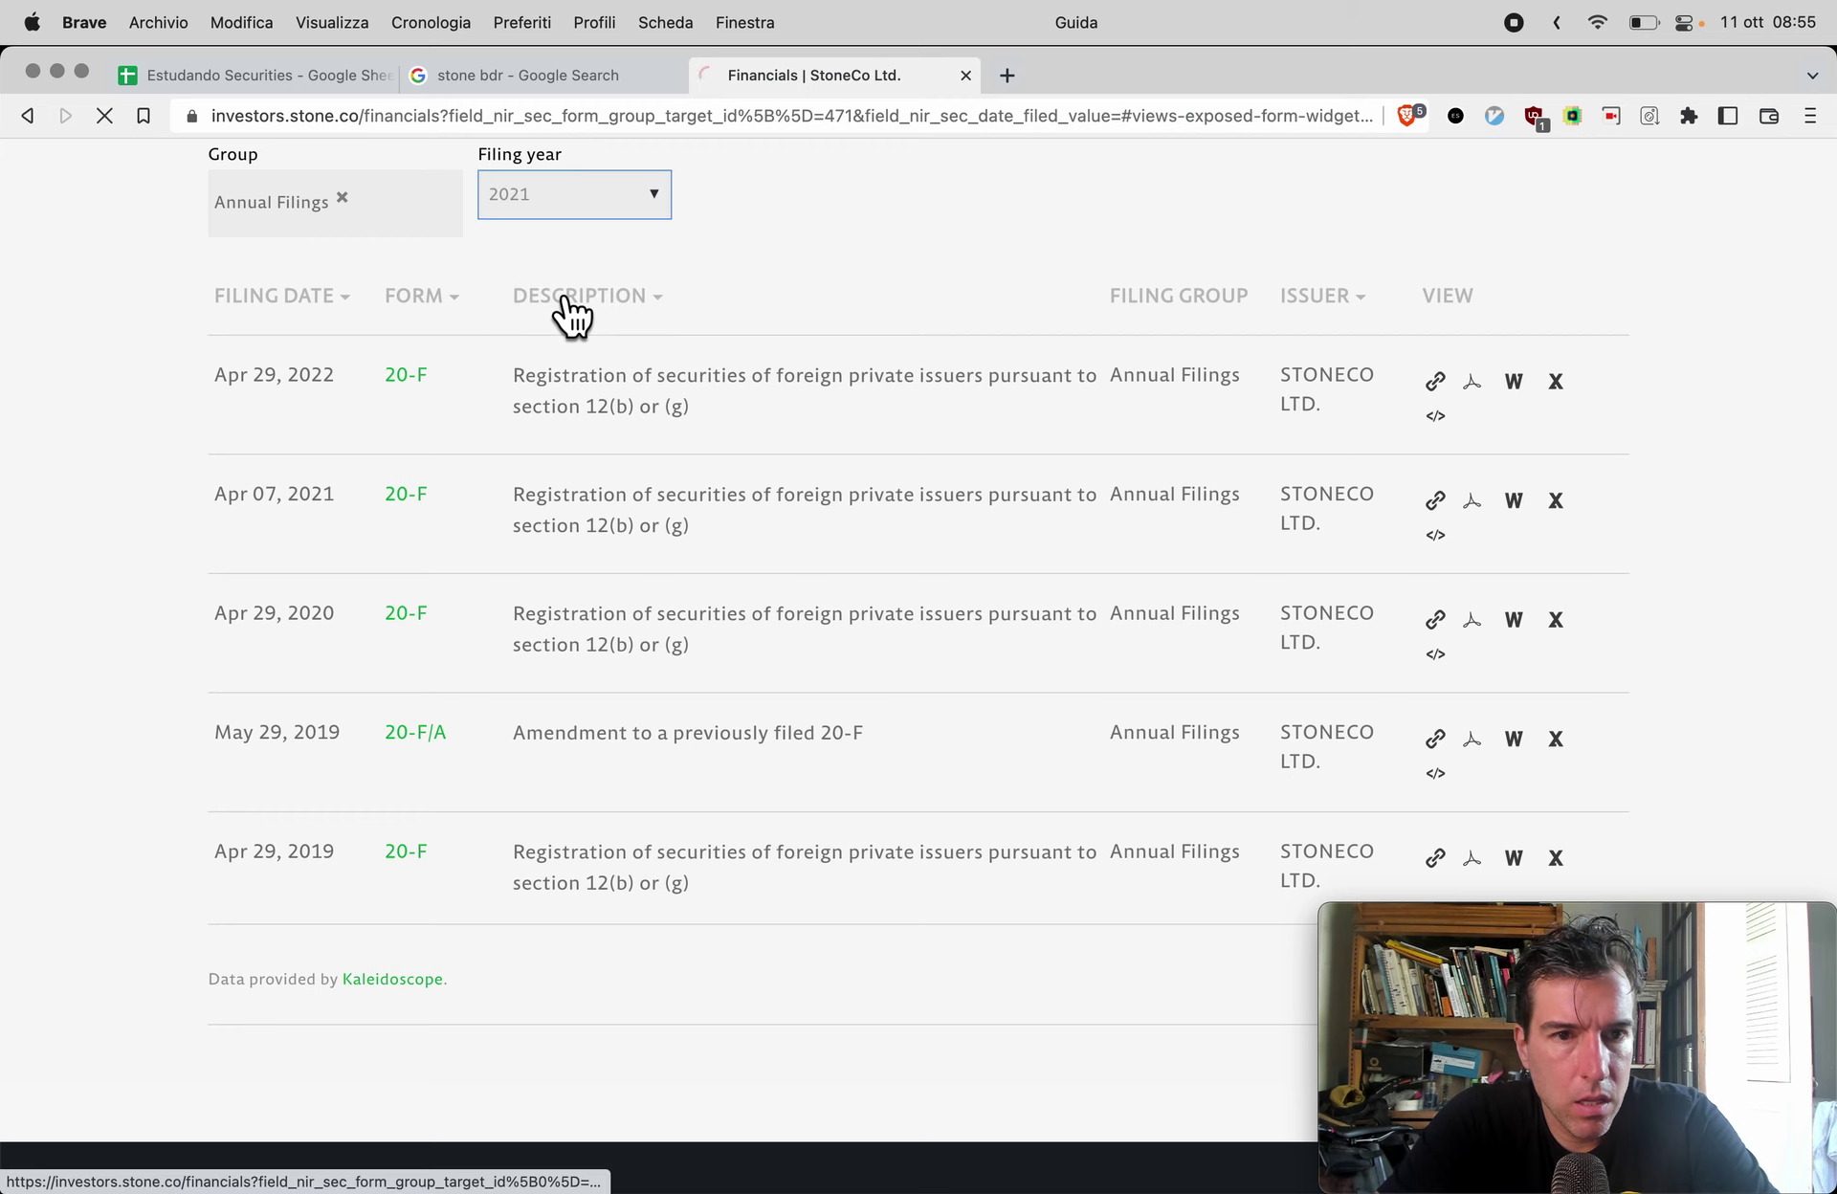
Step: Open the Form 6-K from the 2021 Q4 Earnings in a separate tab and switch to it
scroll(571, 316, "up", 3)
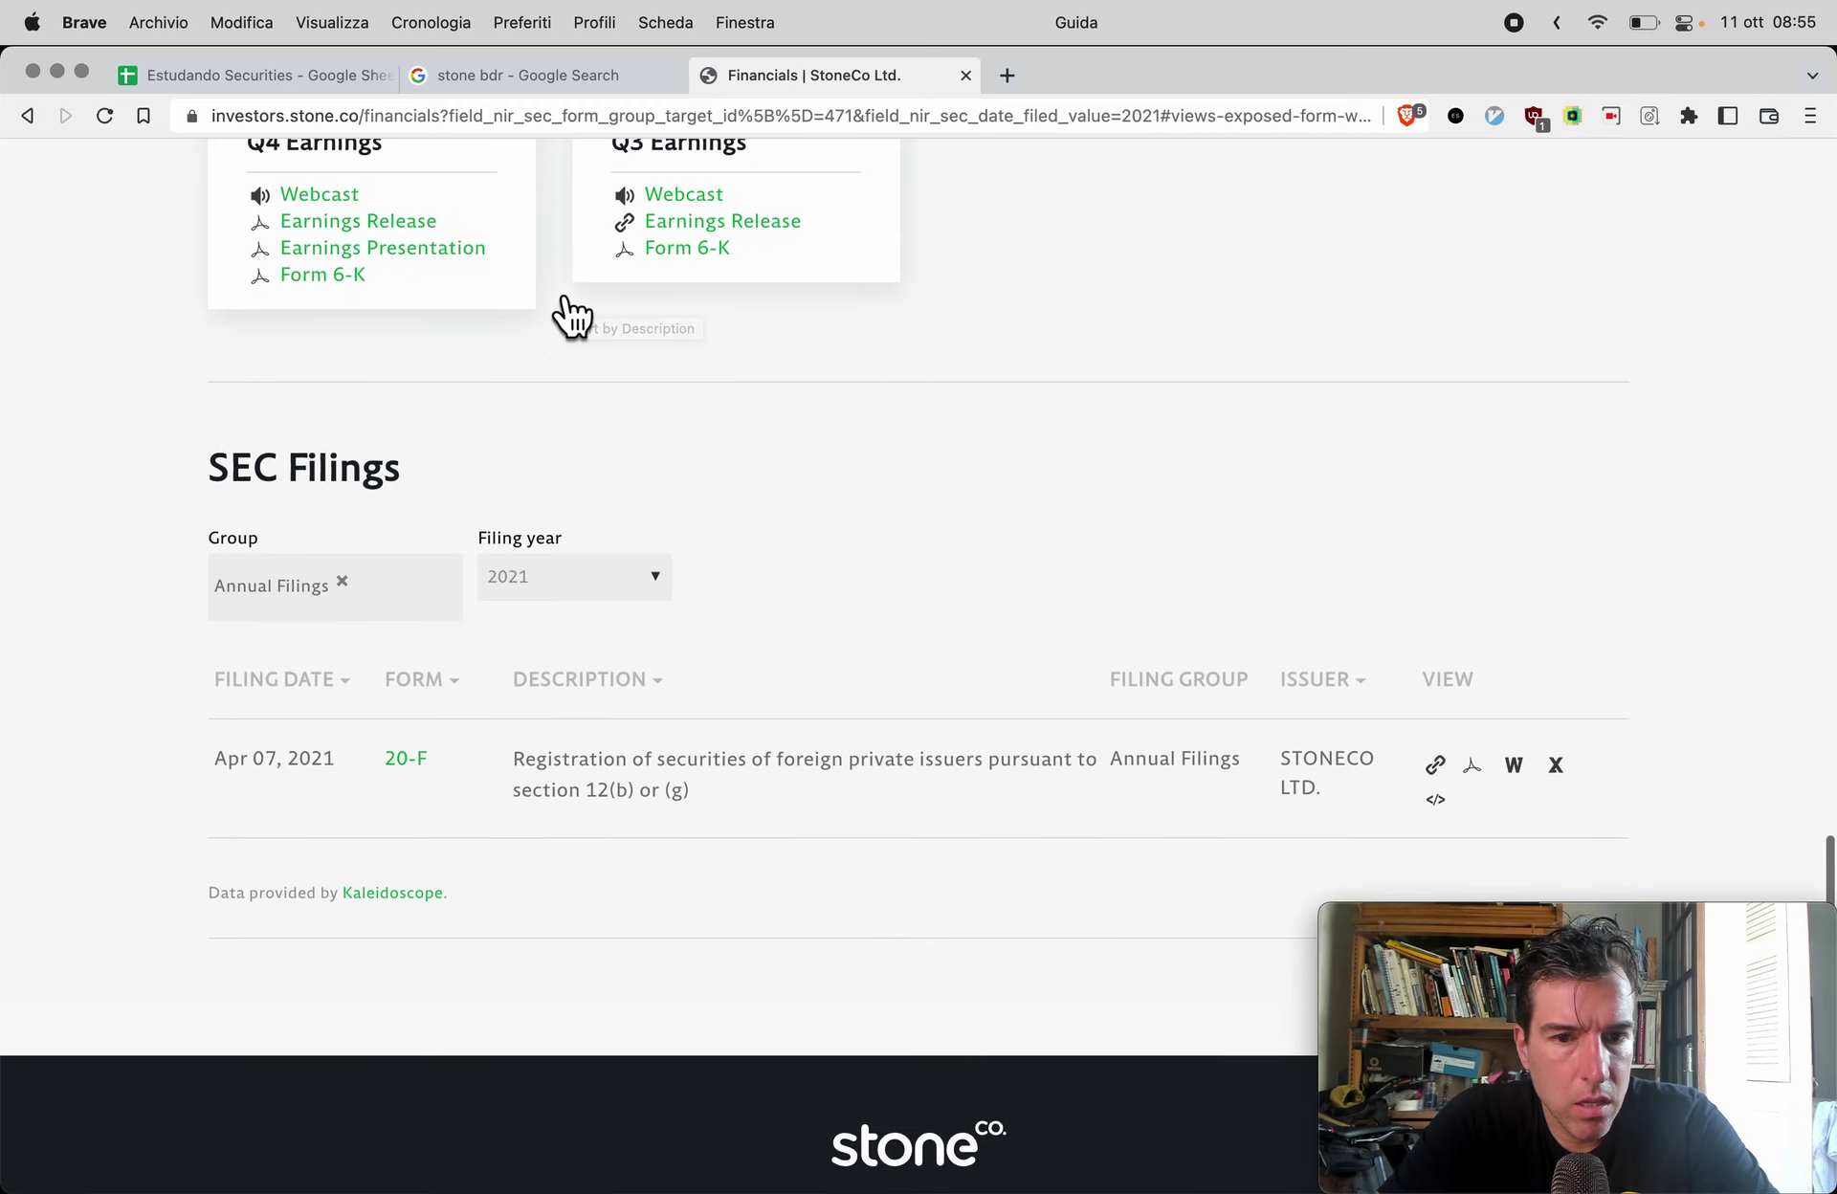
scroll(569, 304, "up", 10)
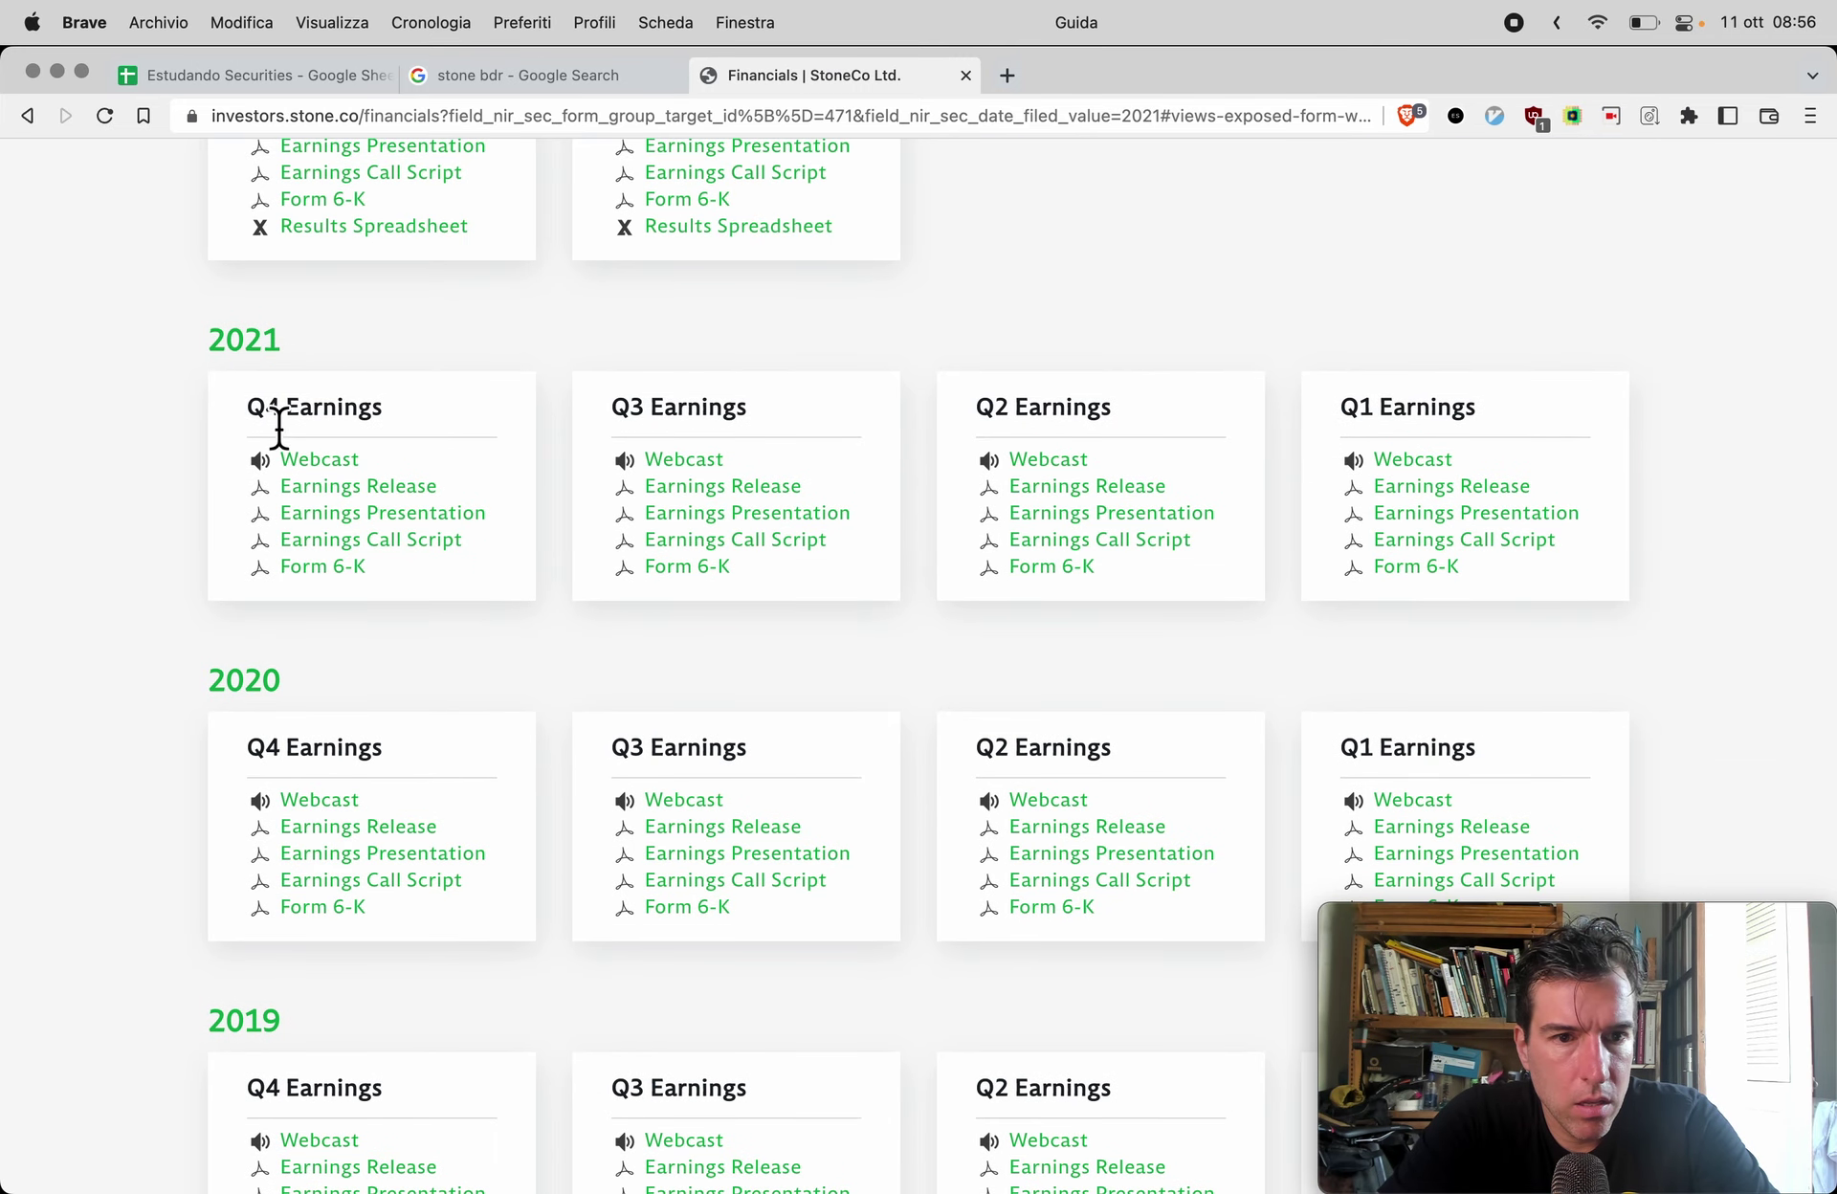
left_click(328, 570, "super")
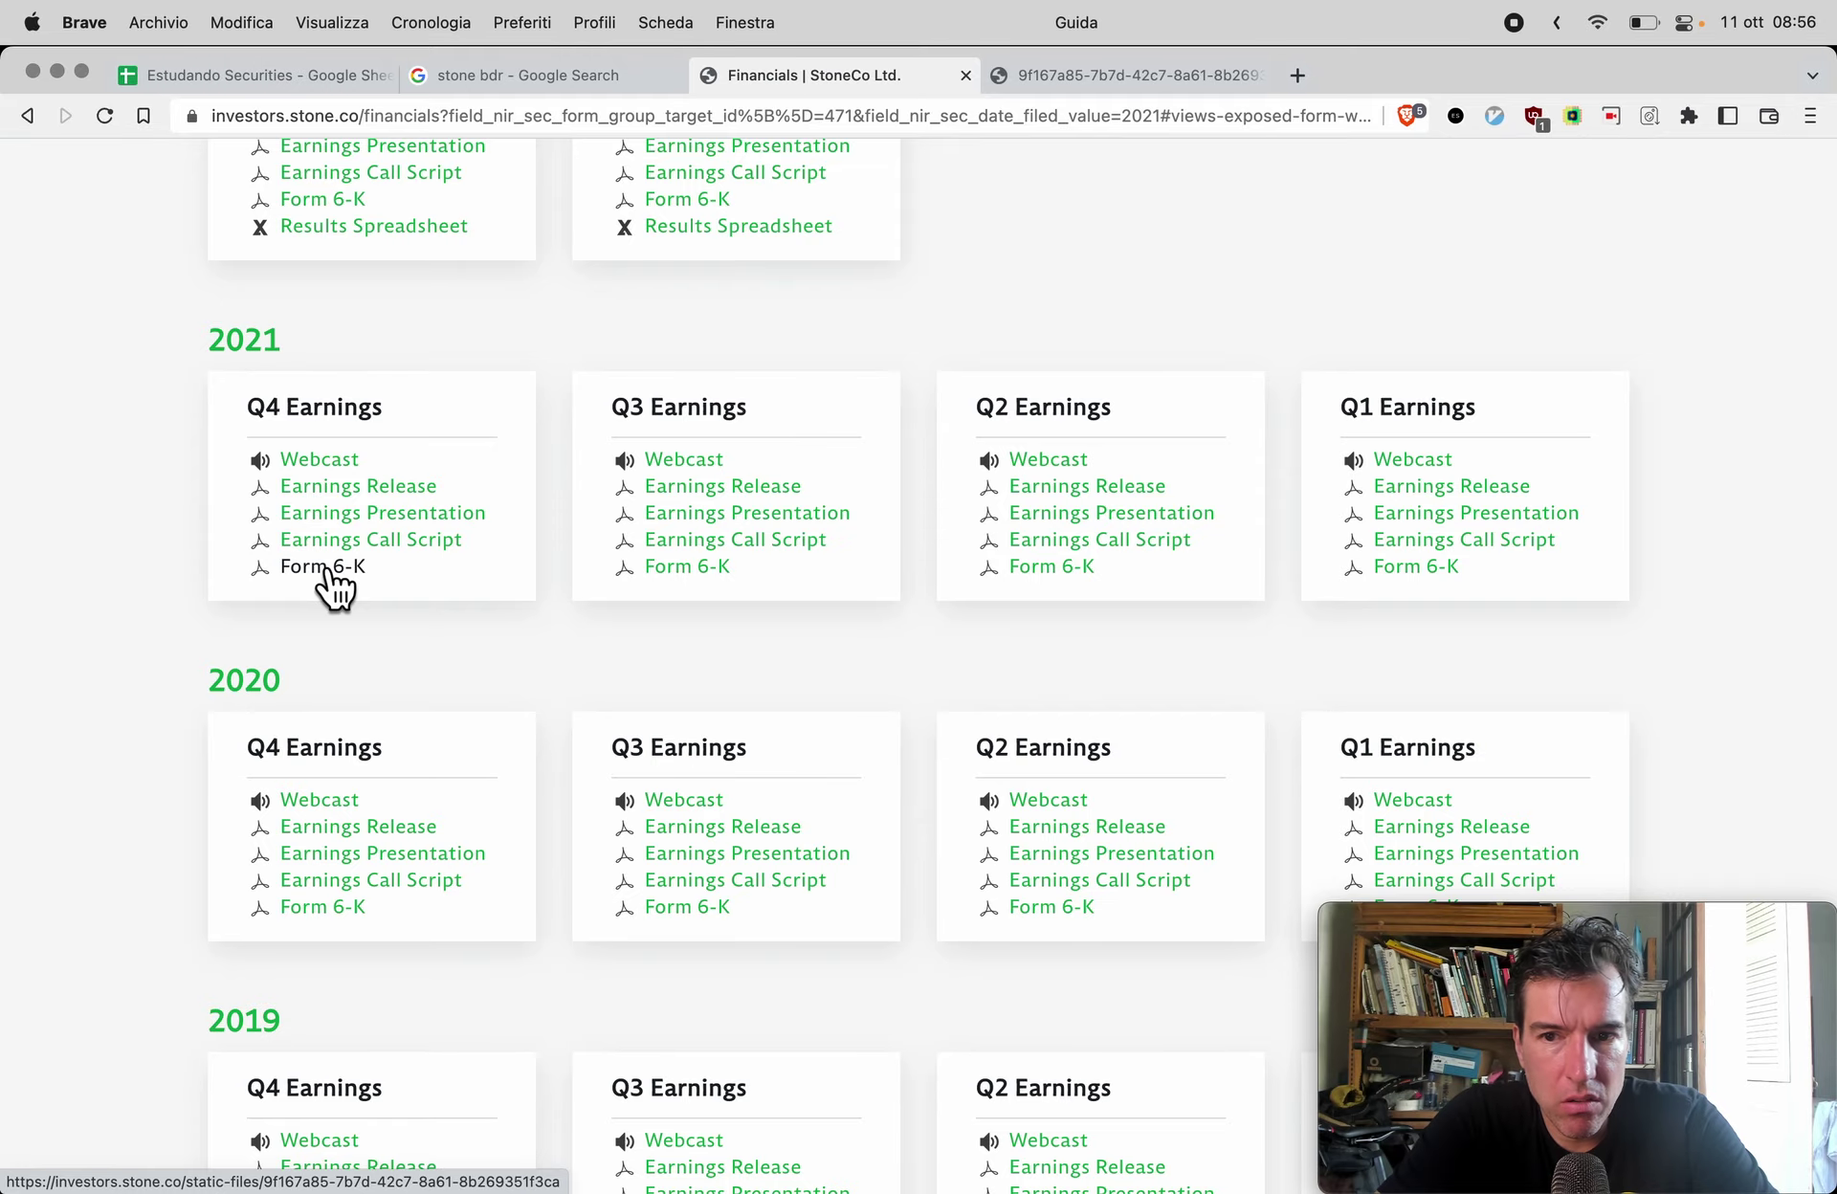
key("ctrl+Tab")
Step: Find the consolidated statement of financial position in the report and examine its assets, liabilities and equity for 2021
scroll(1095, 853, "down", 20)
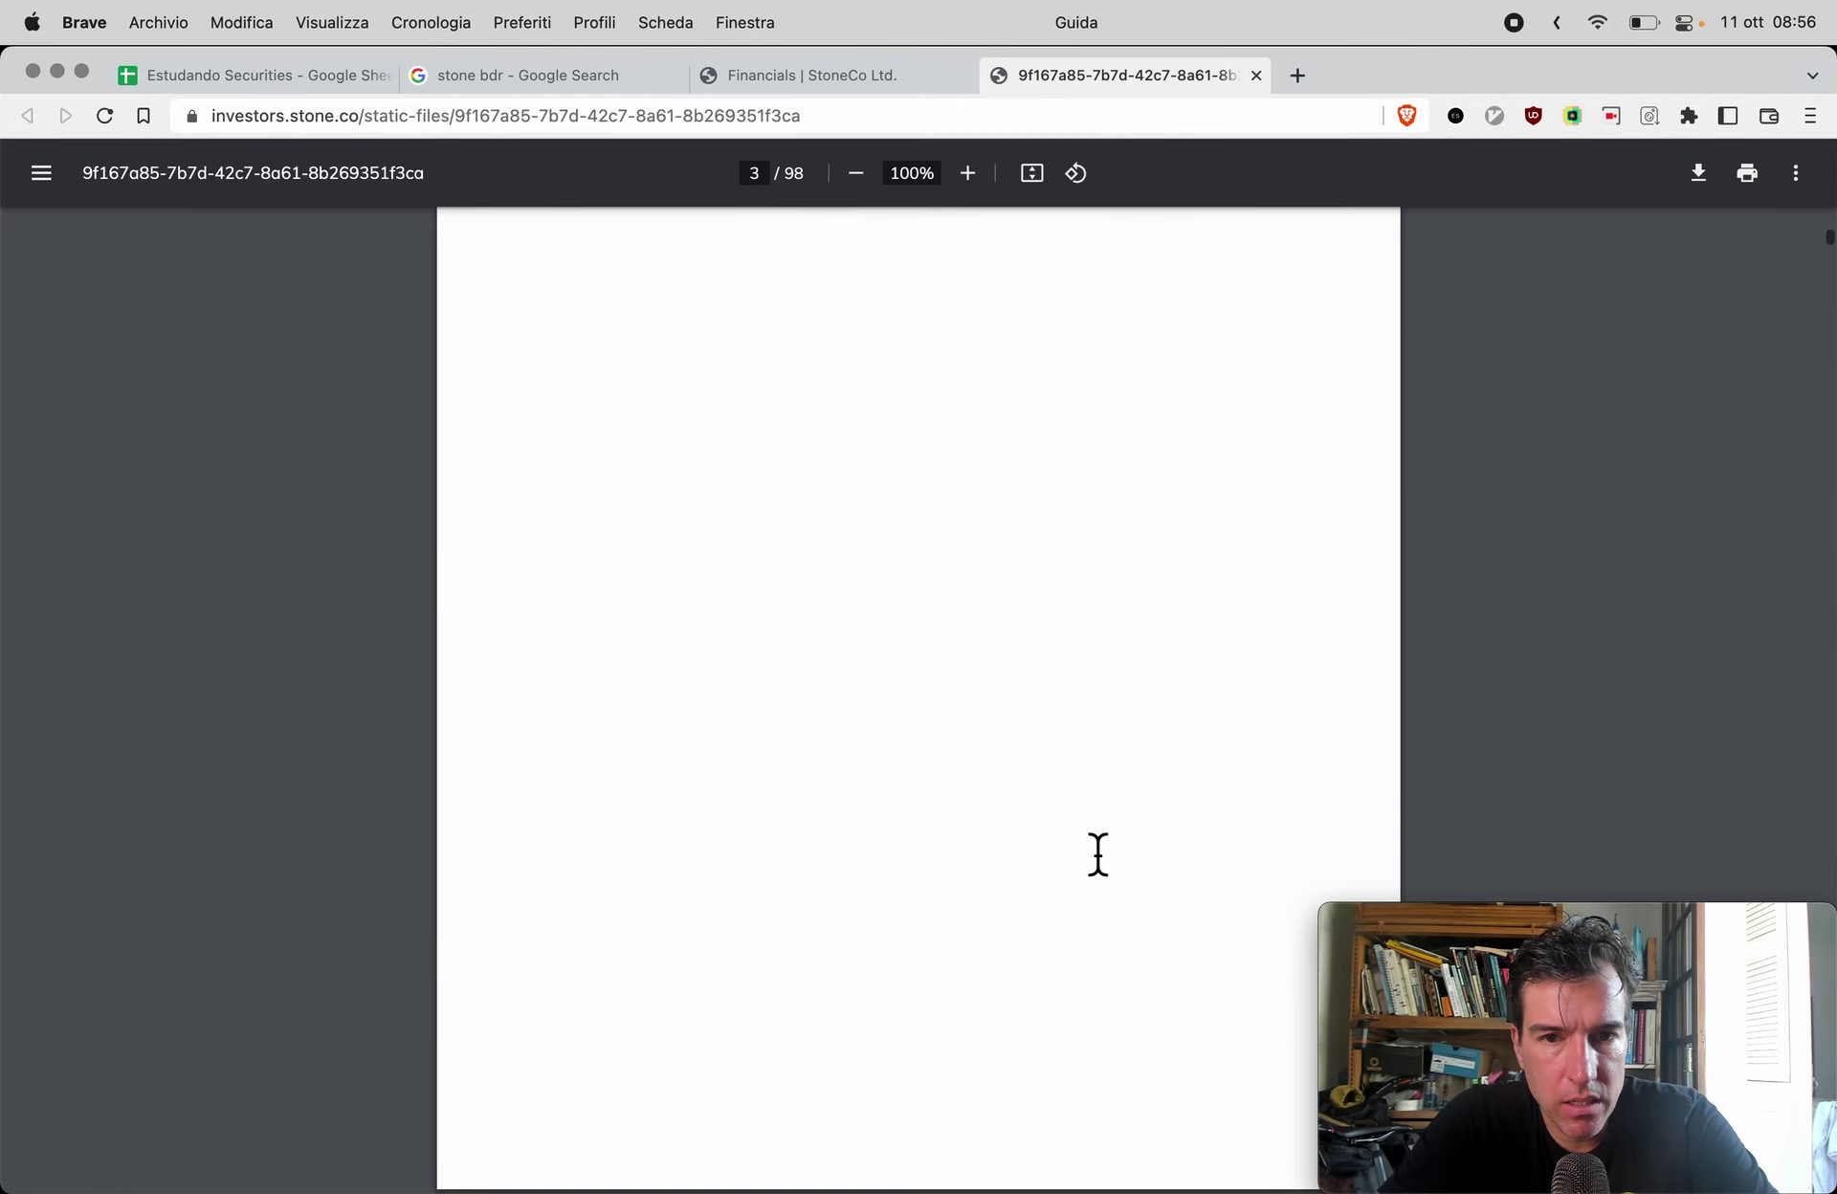
scroll(1098, 853, "down", 20)
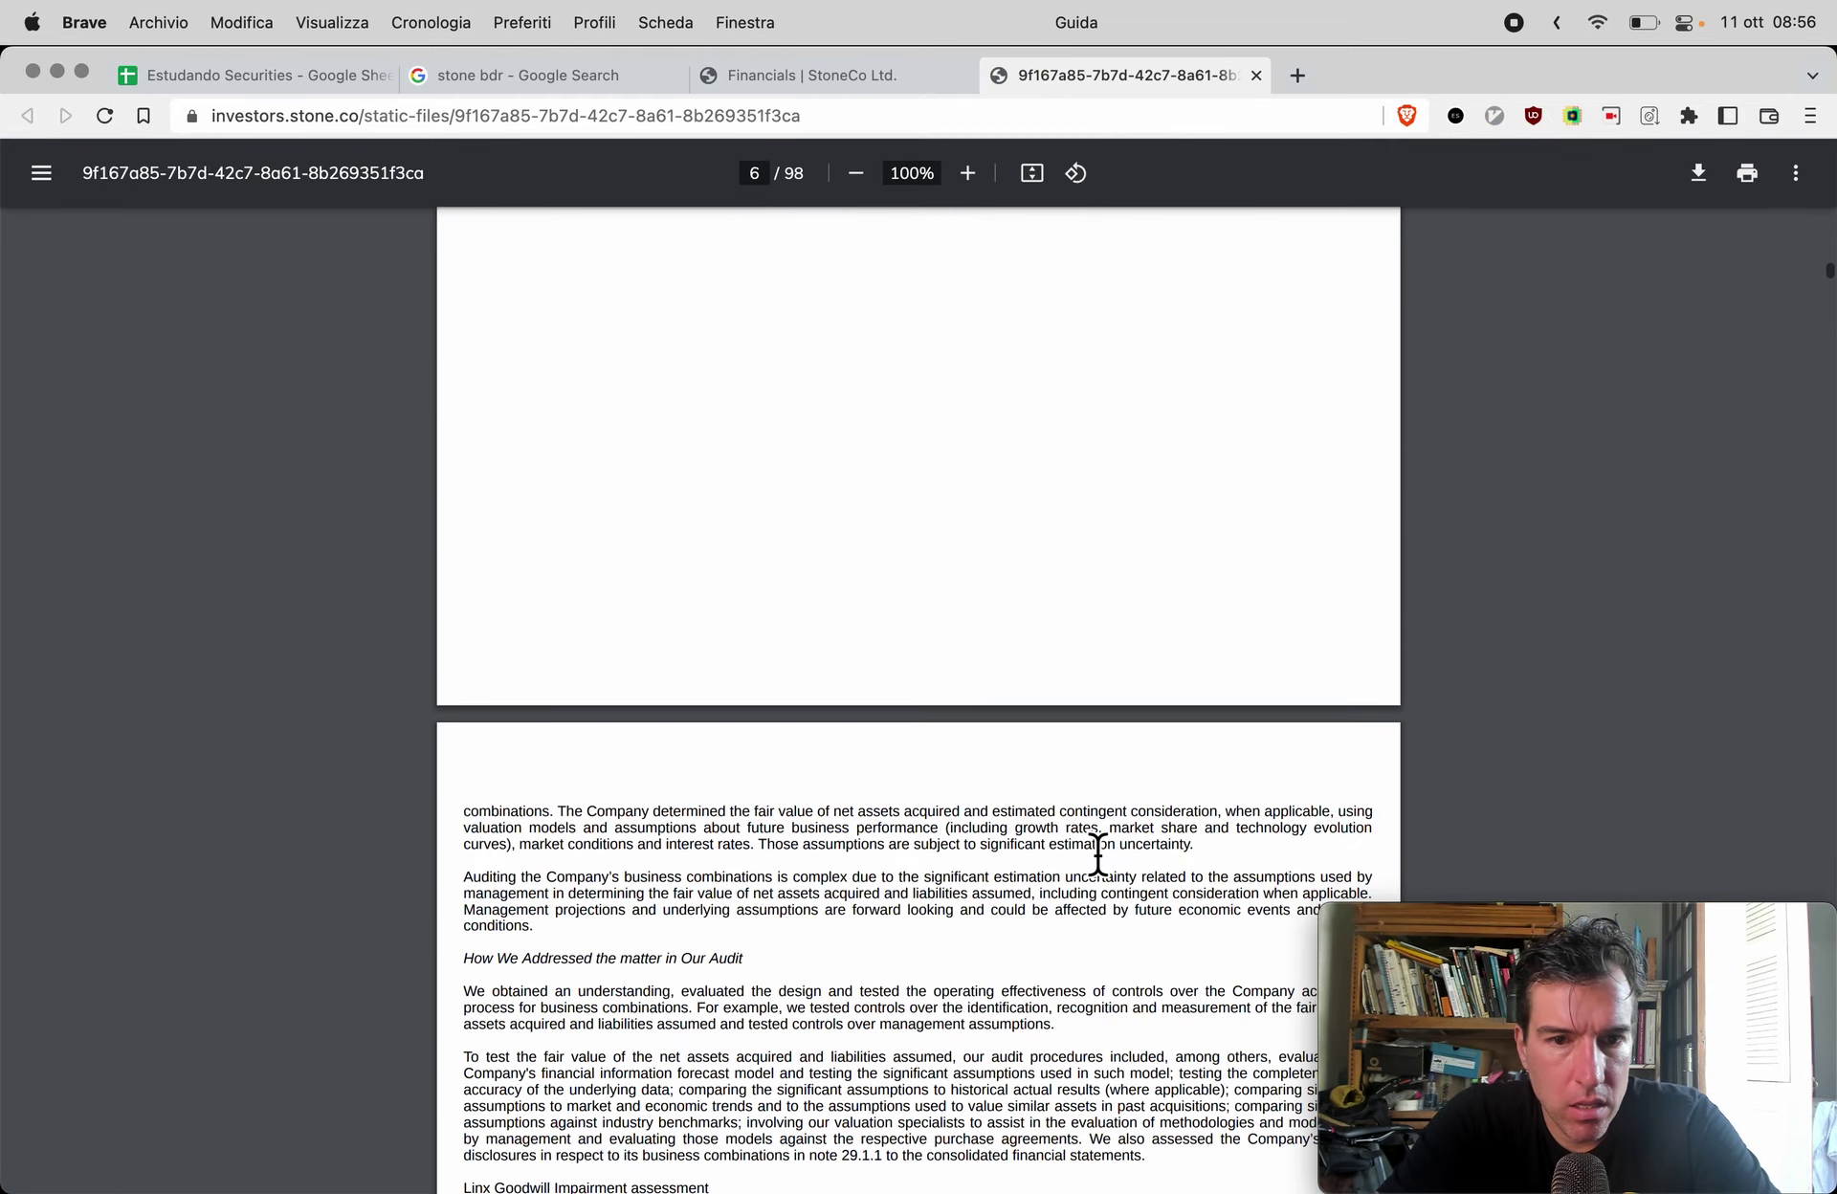
scroll(1097, 853, "down", 15)
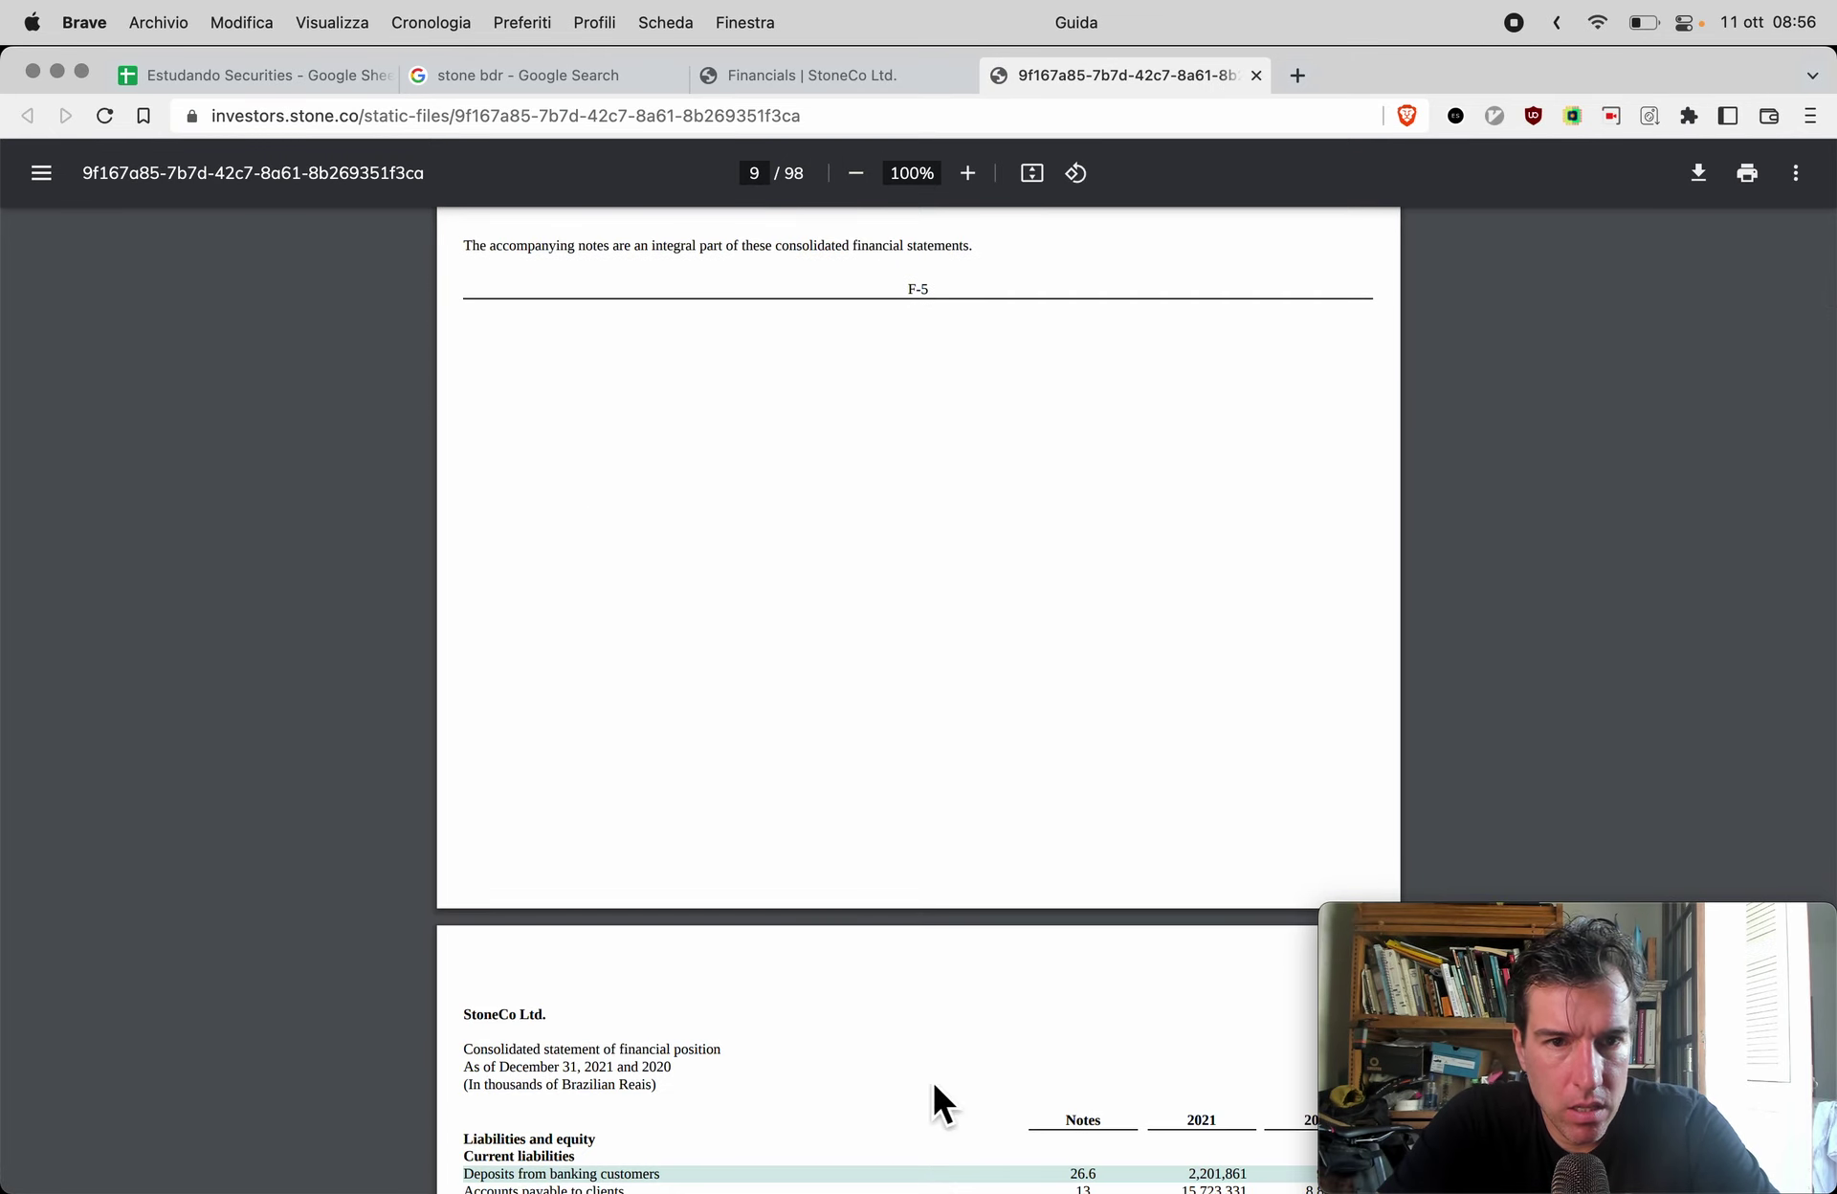
scroll(948, 343, "up", 3)
scroll(947, 341, "up", 4)
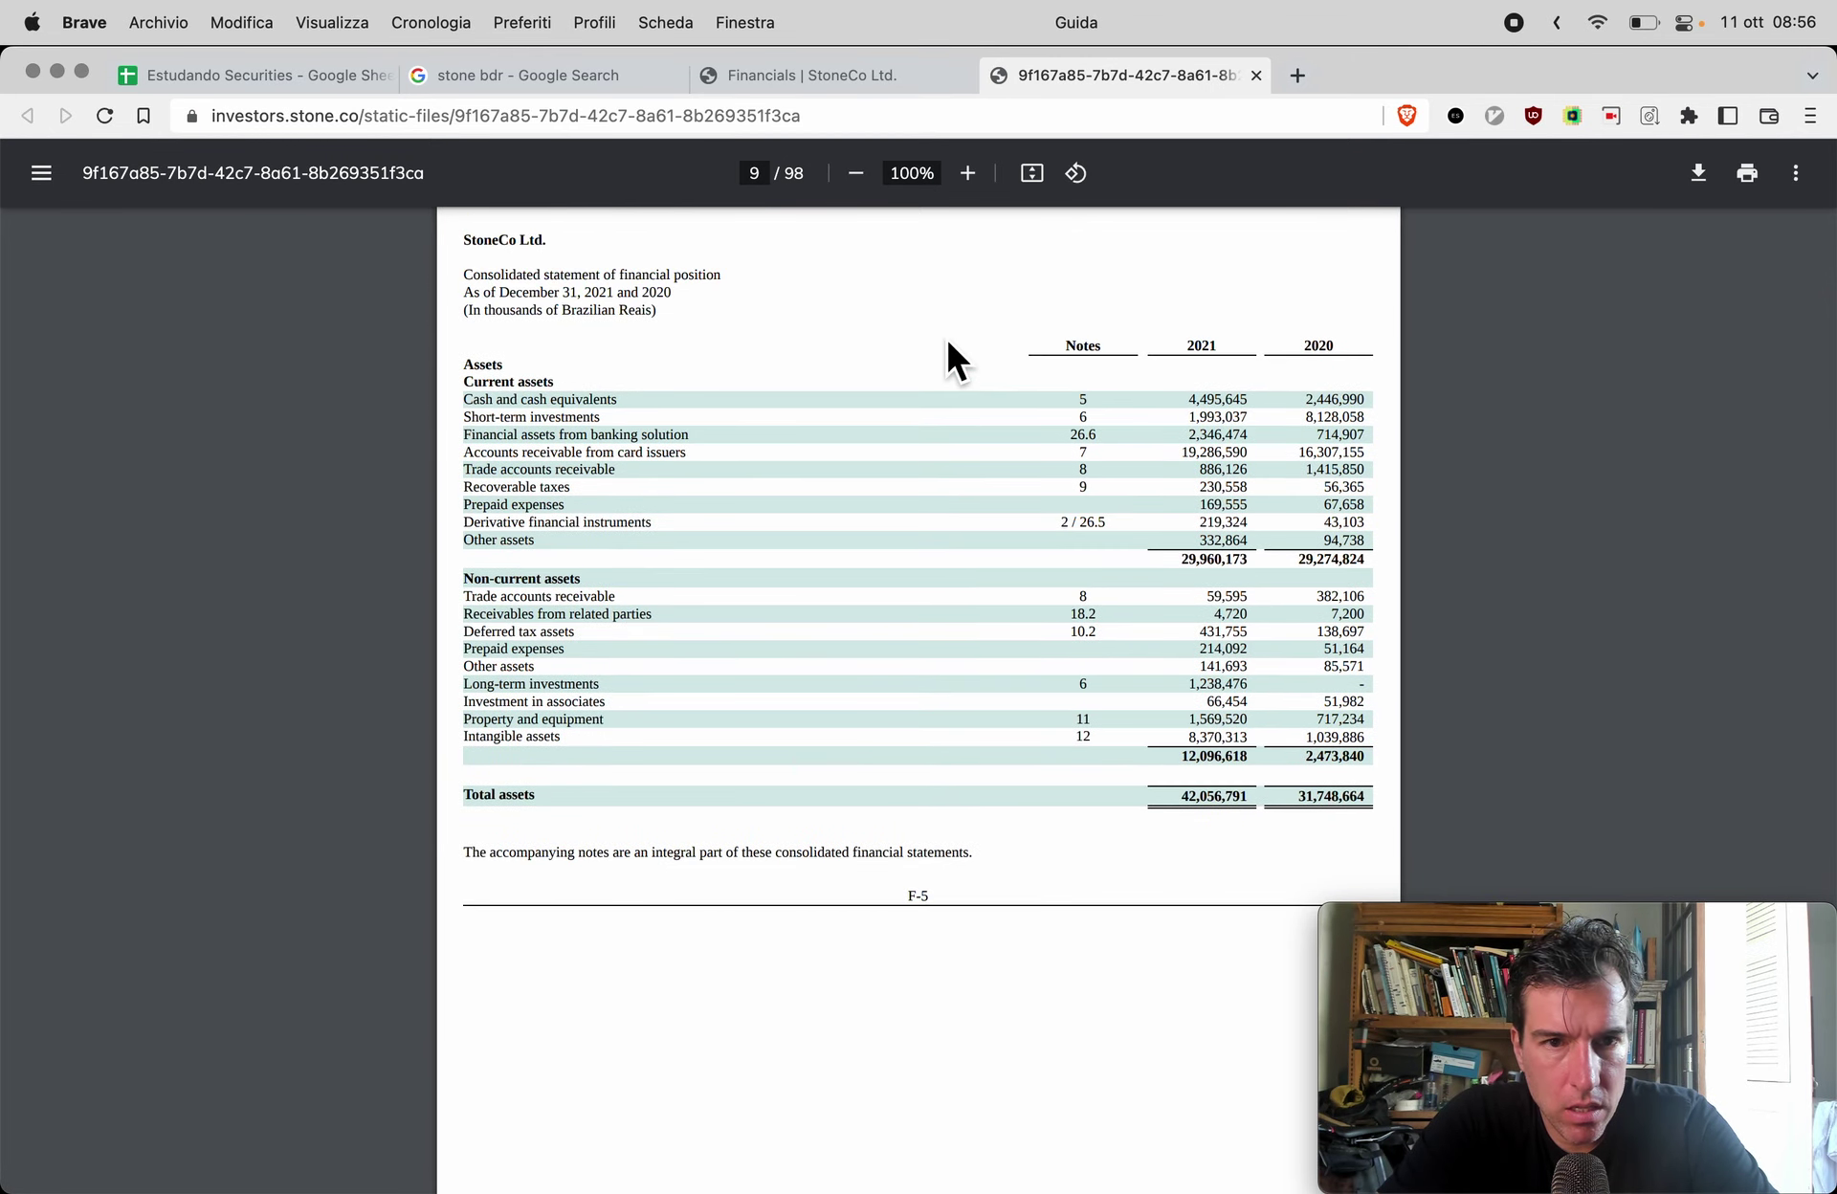
scroll(945, 335, "down", 10)
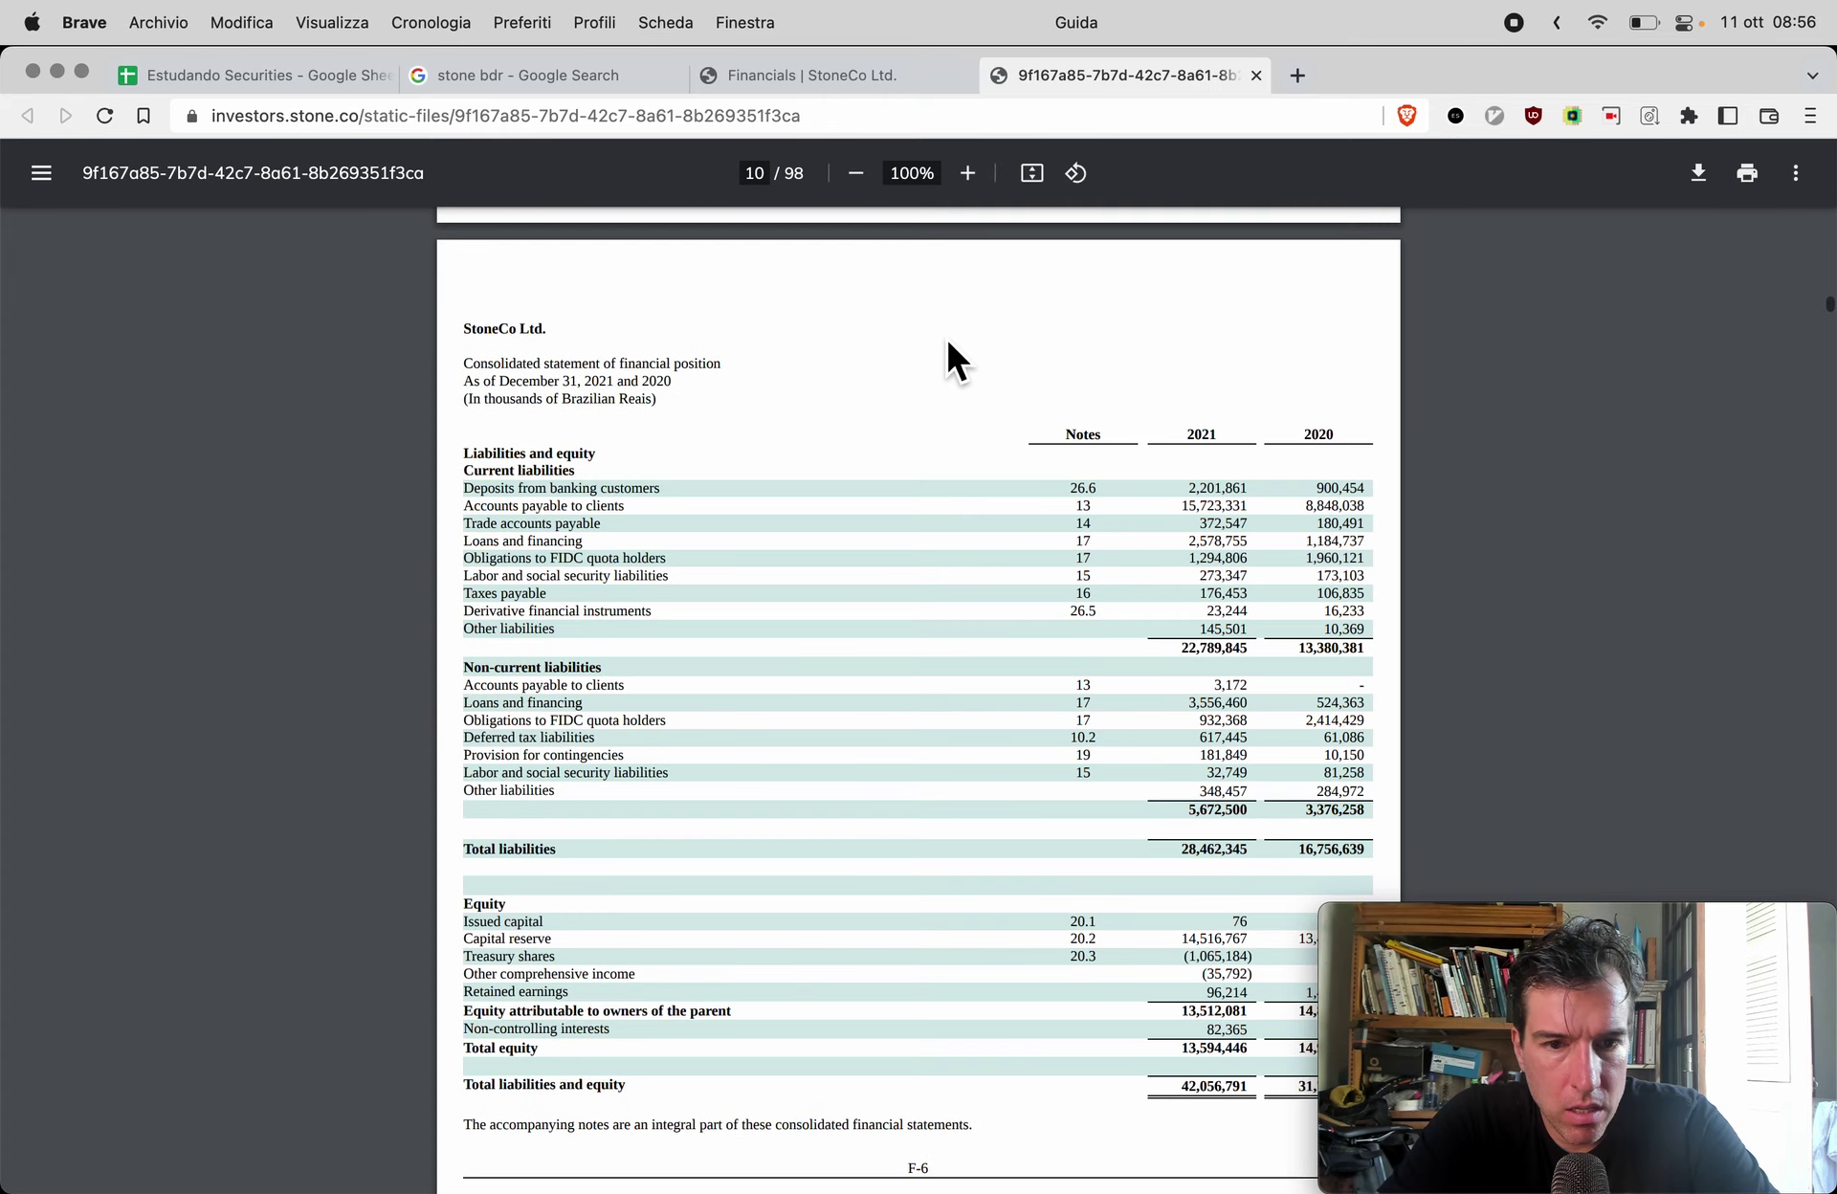
scroll(945, 335, "up", 2)
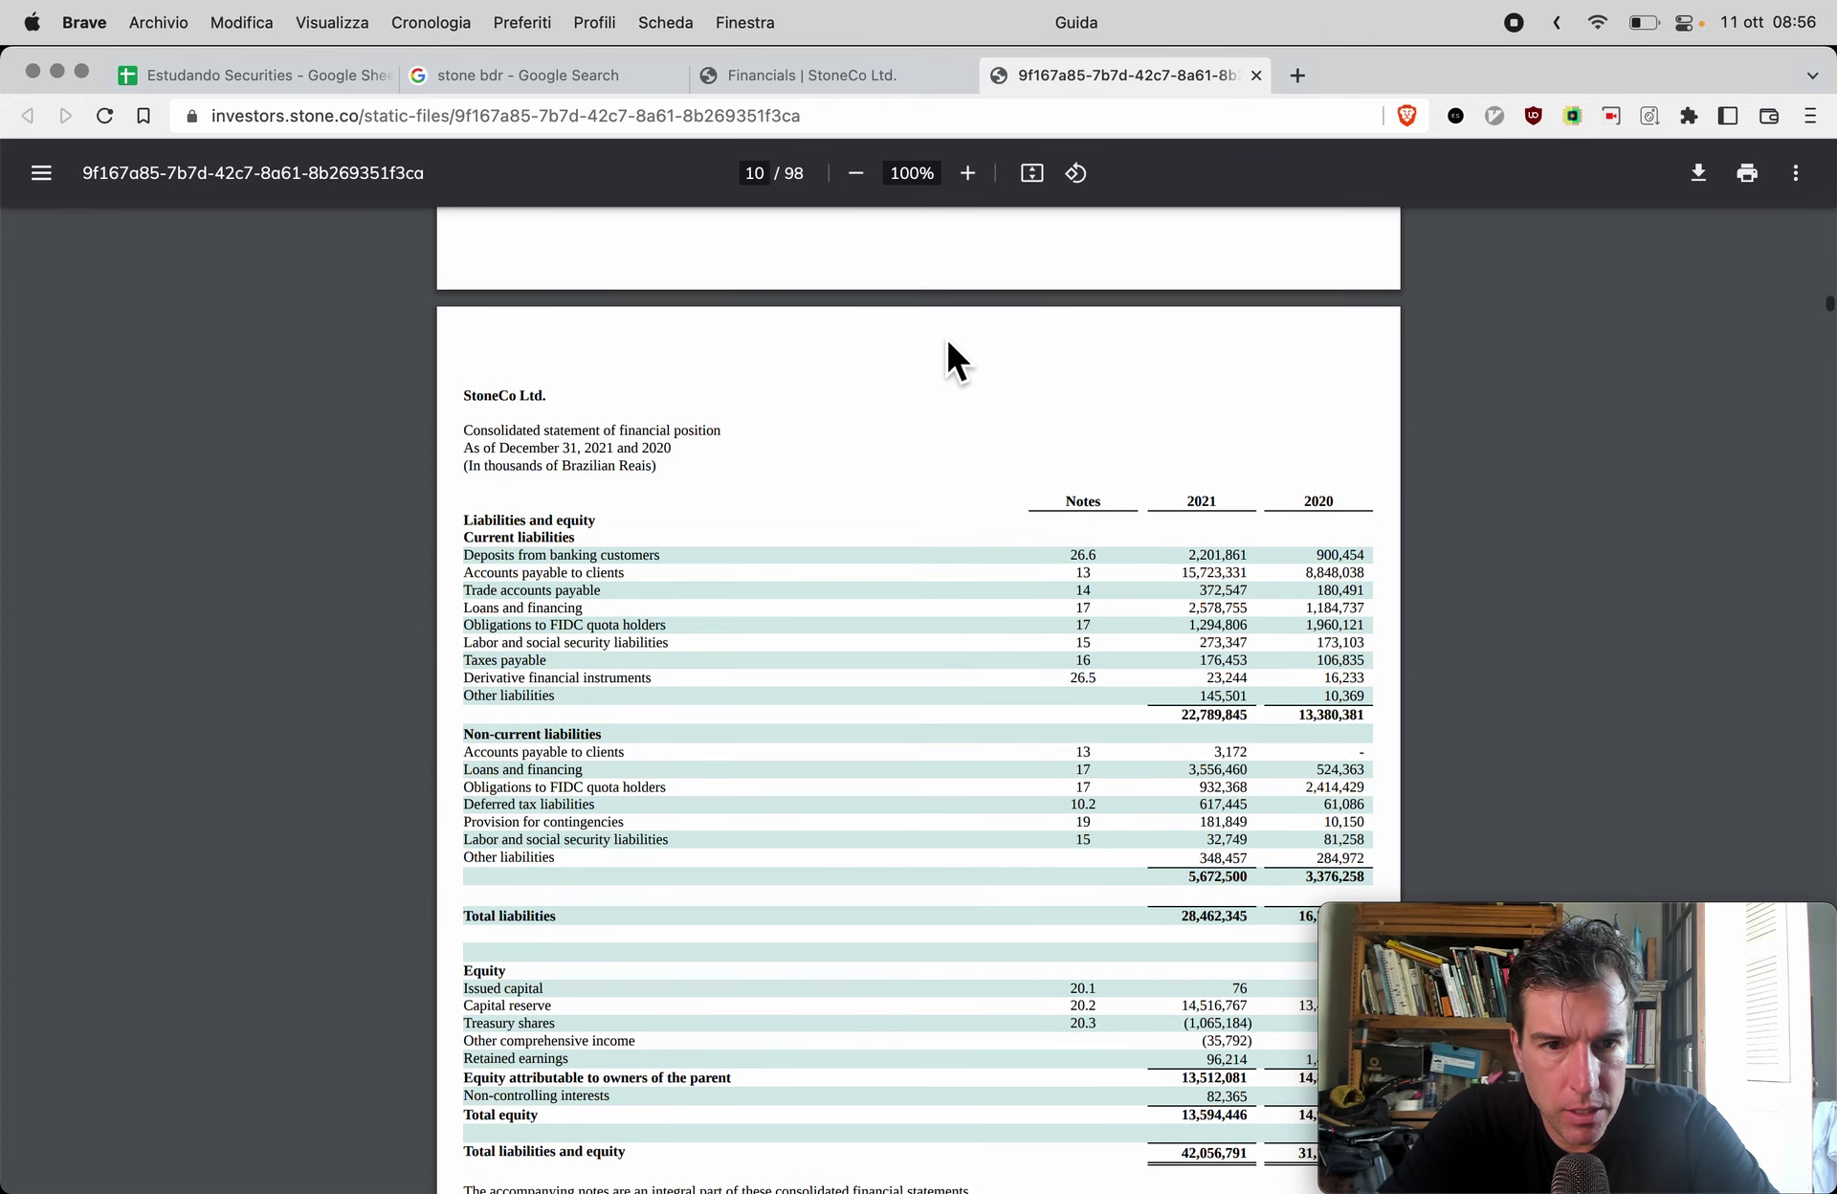
scroll(945, 335, "up", 15)
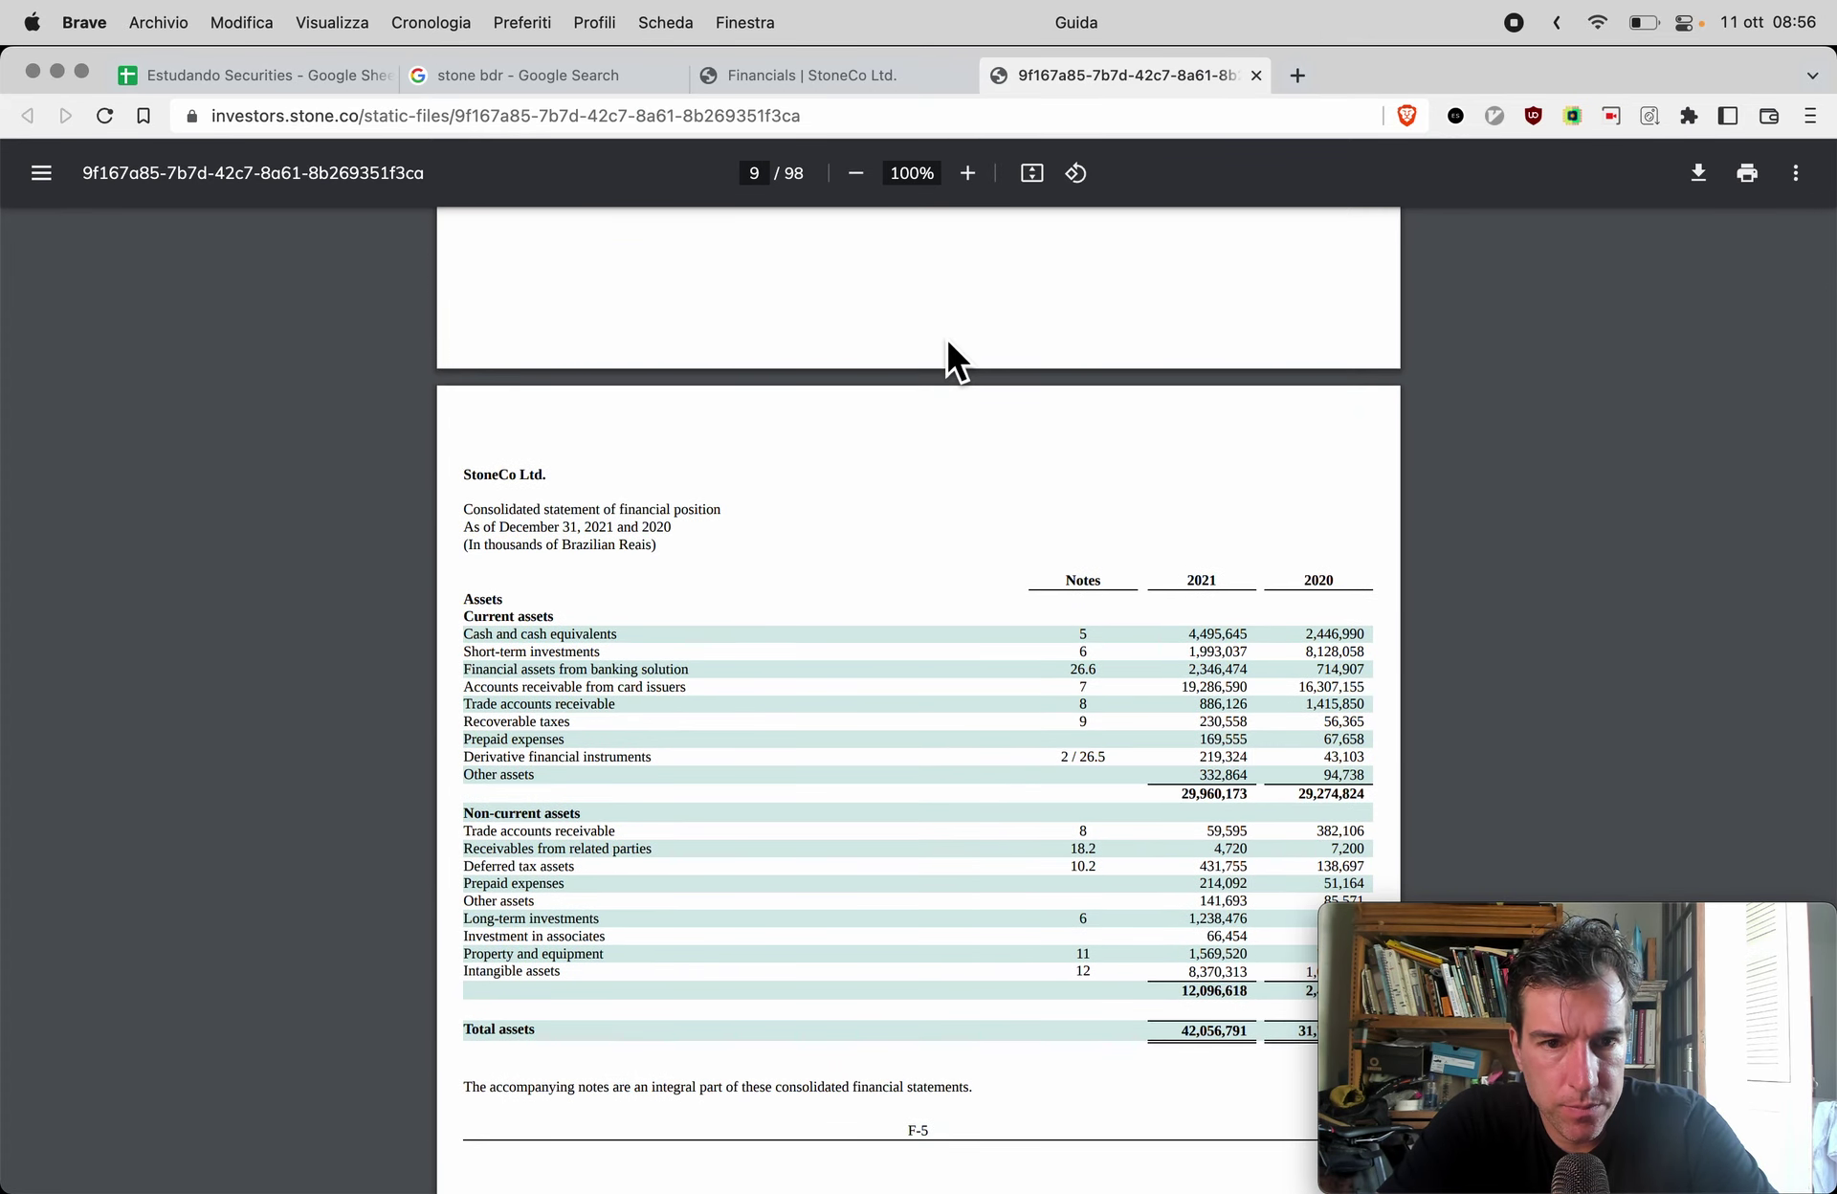
scroll(945, 335, "down", 15)
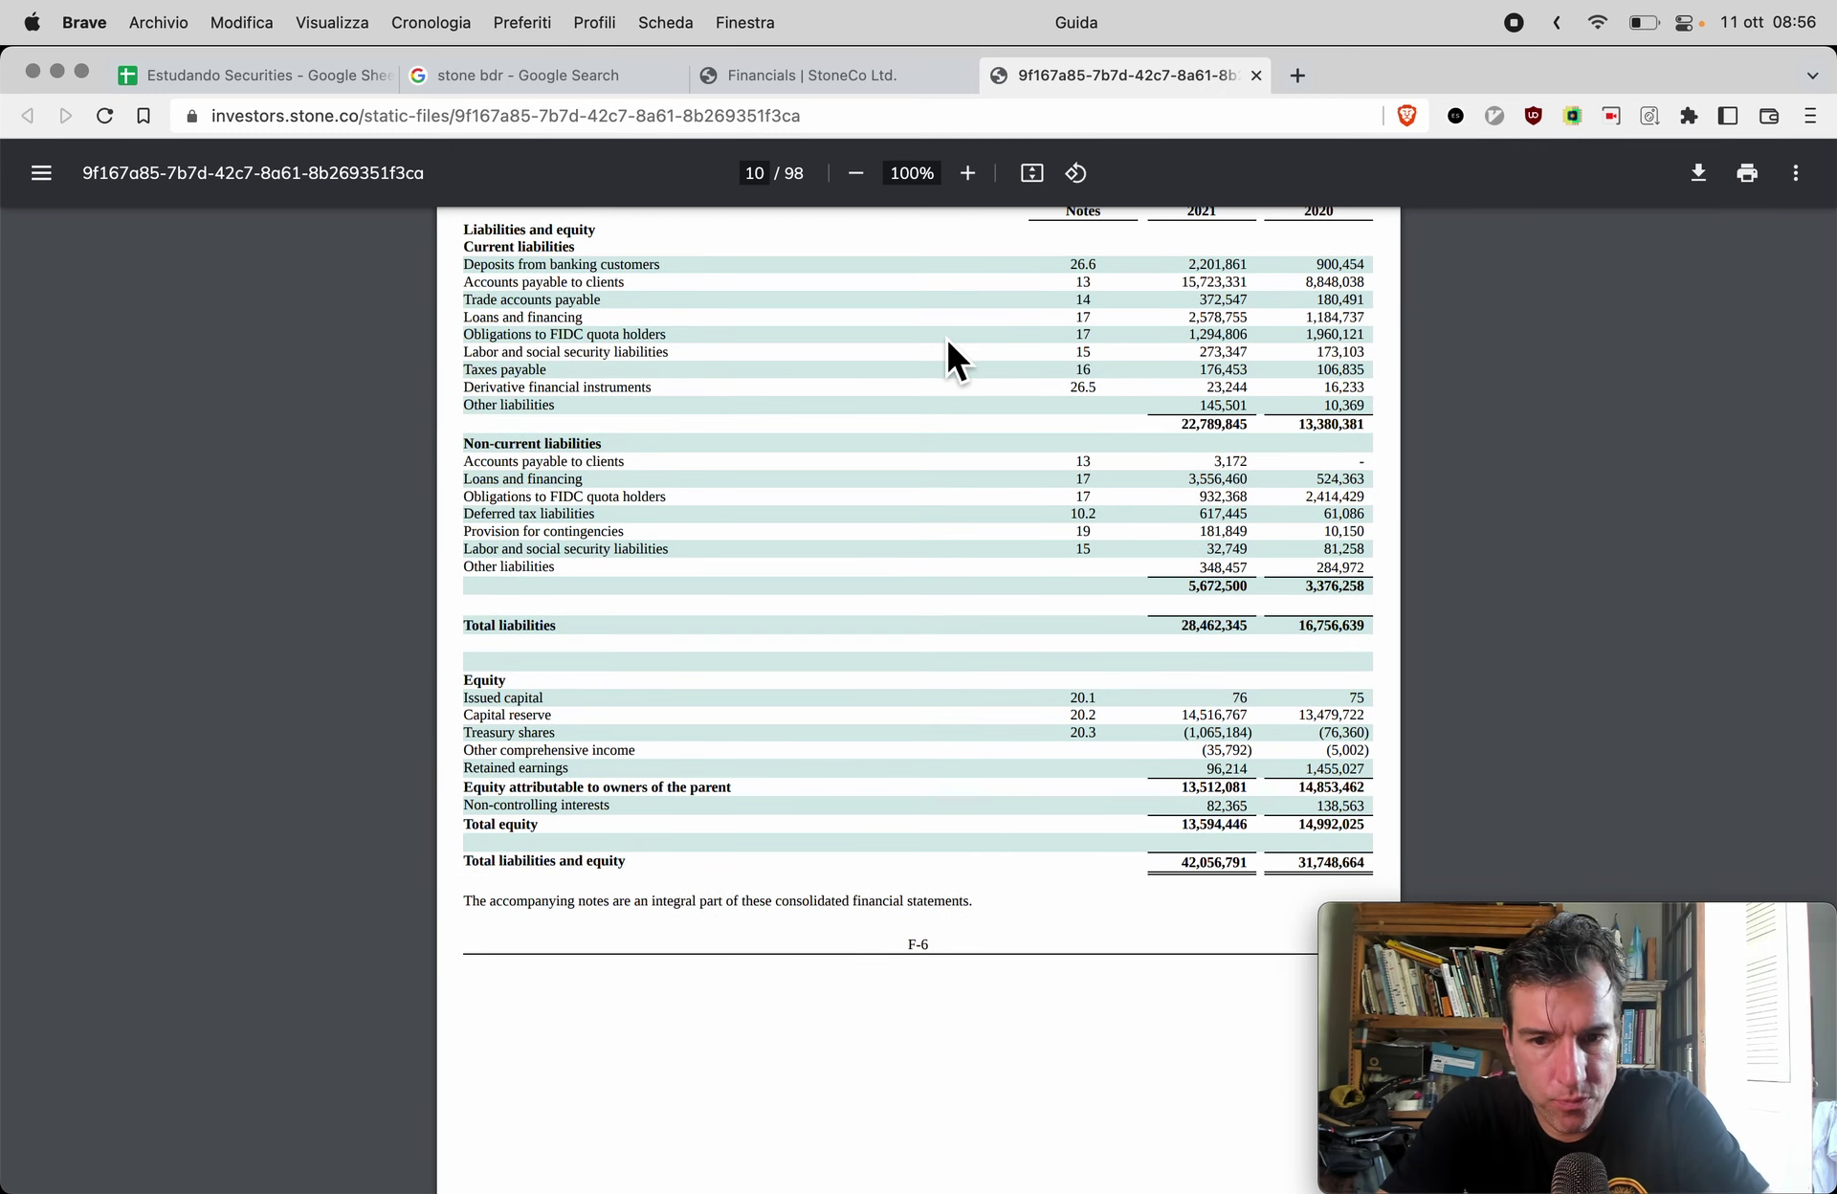
scroll(1213, 862, "up", 4)
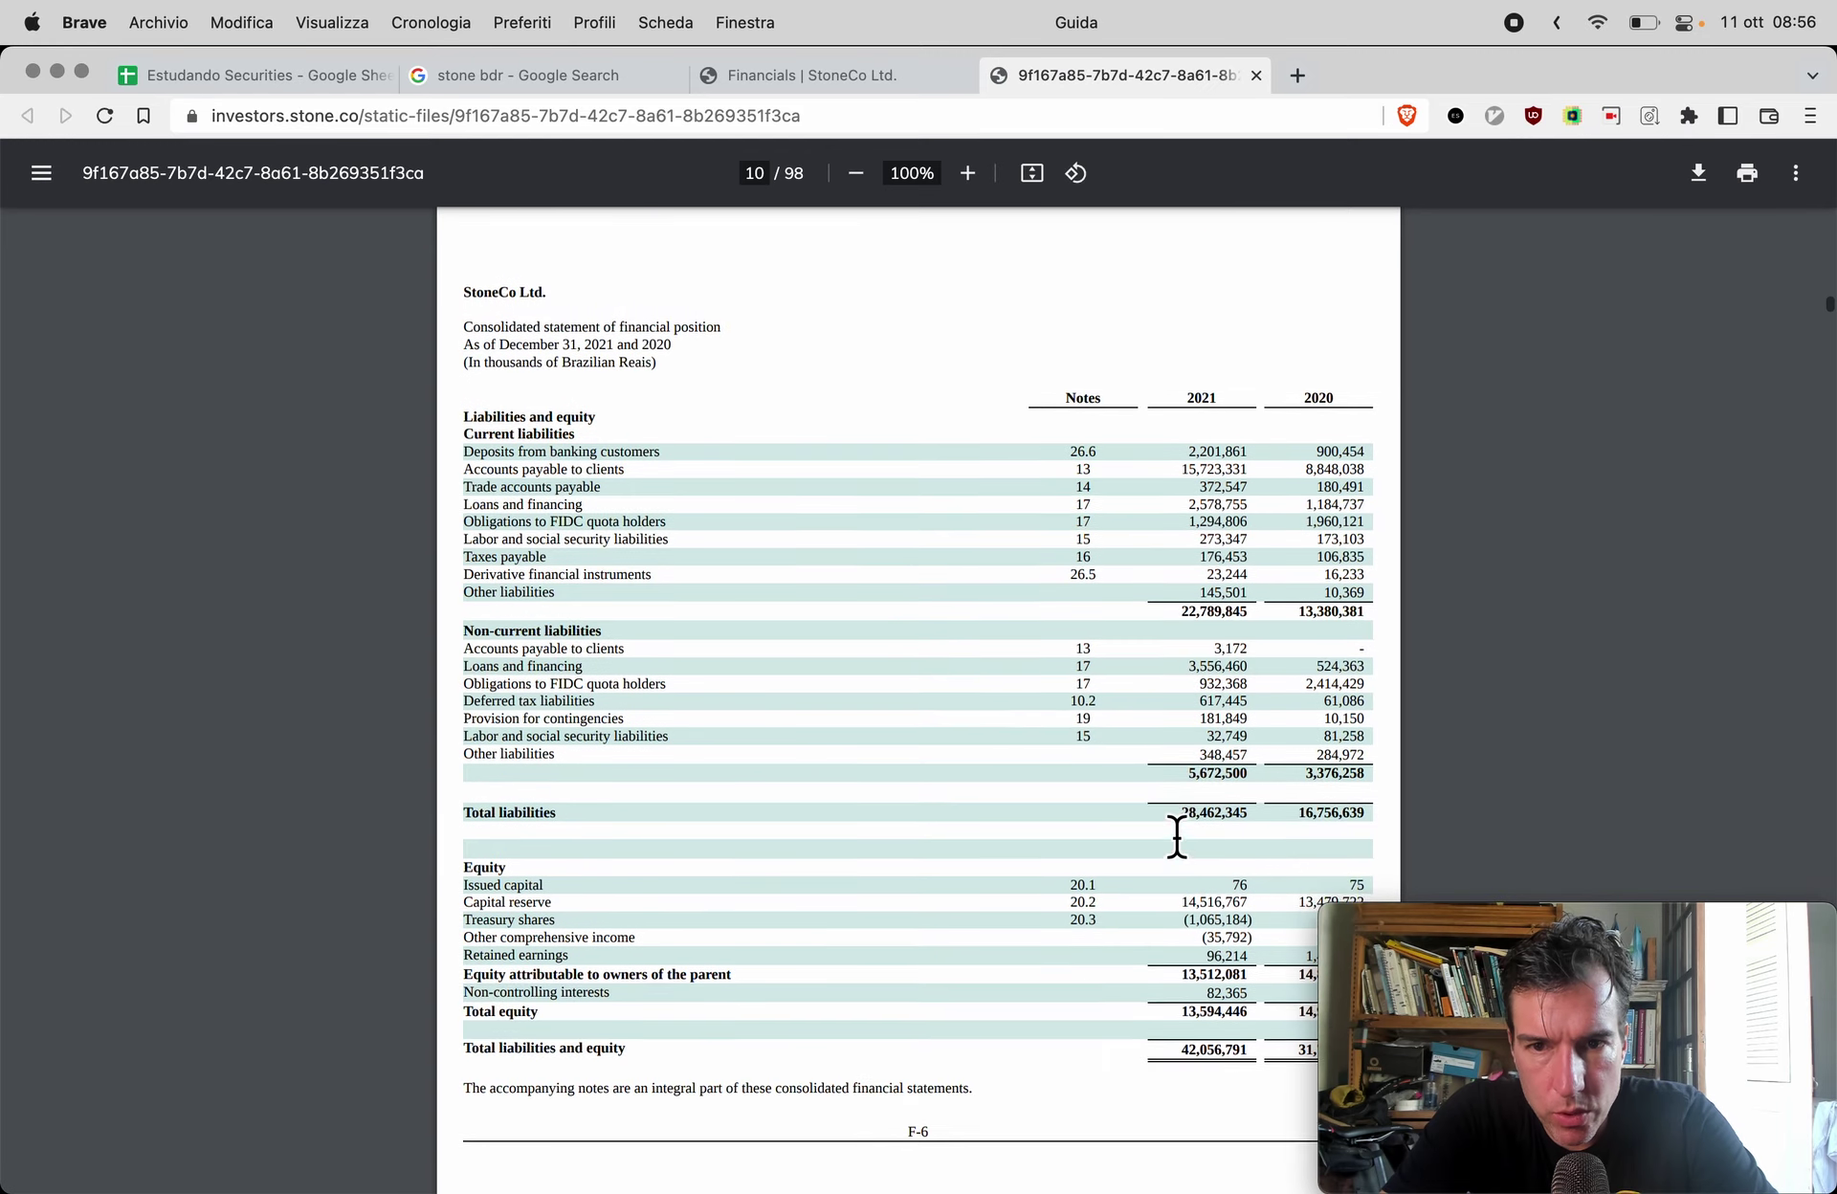
scroll(1177, 835, "down", 2)
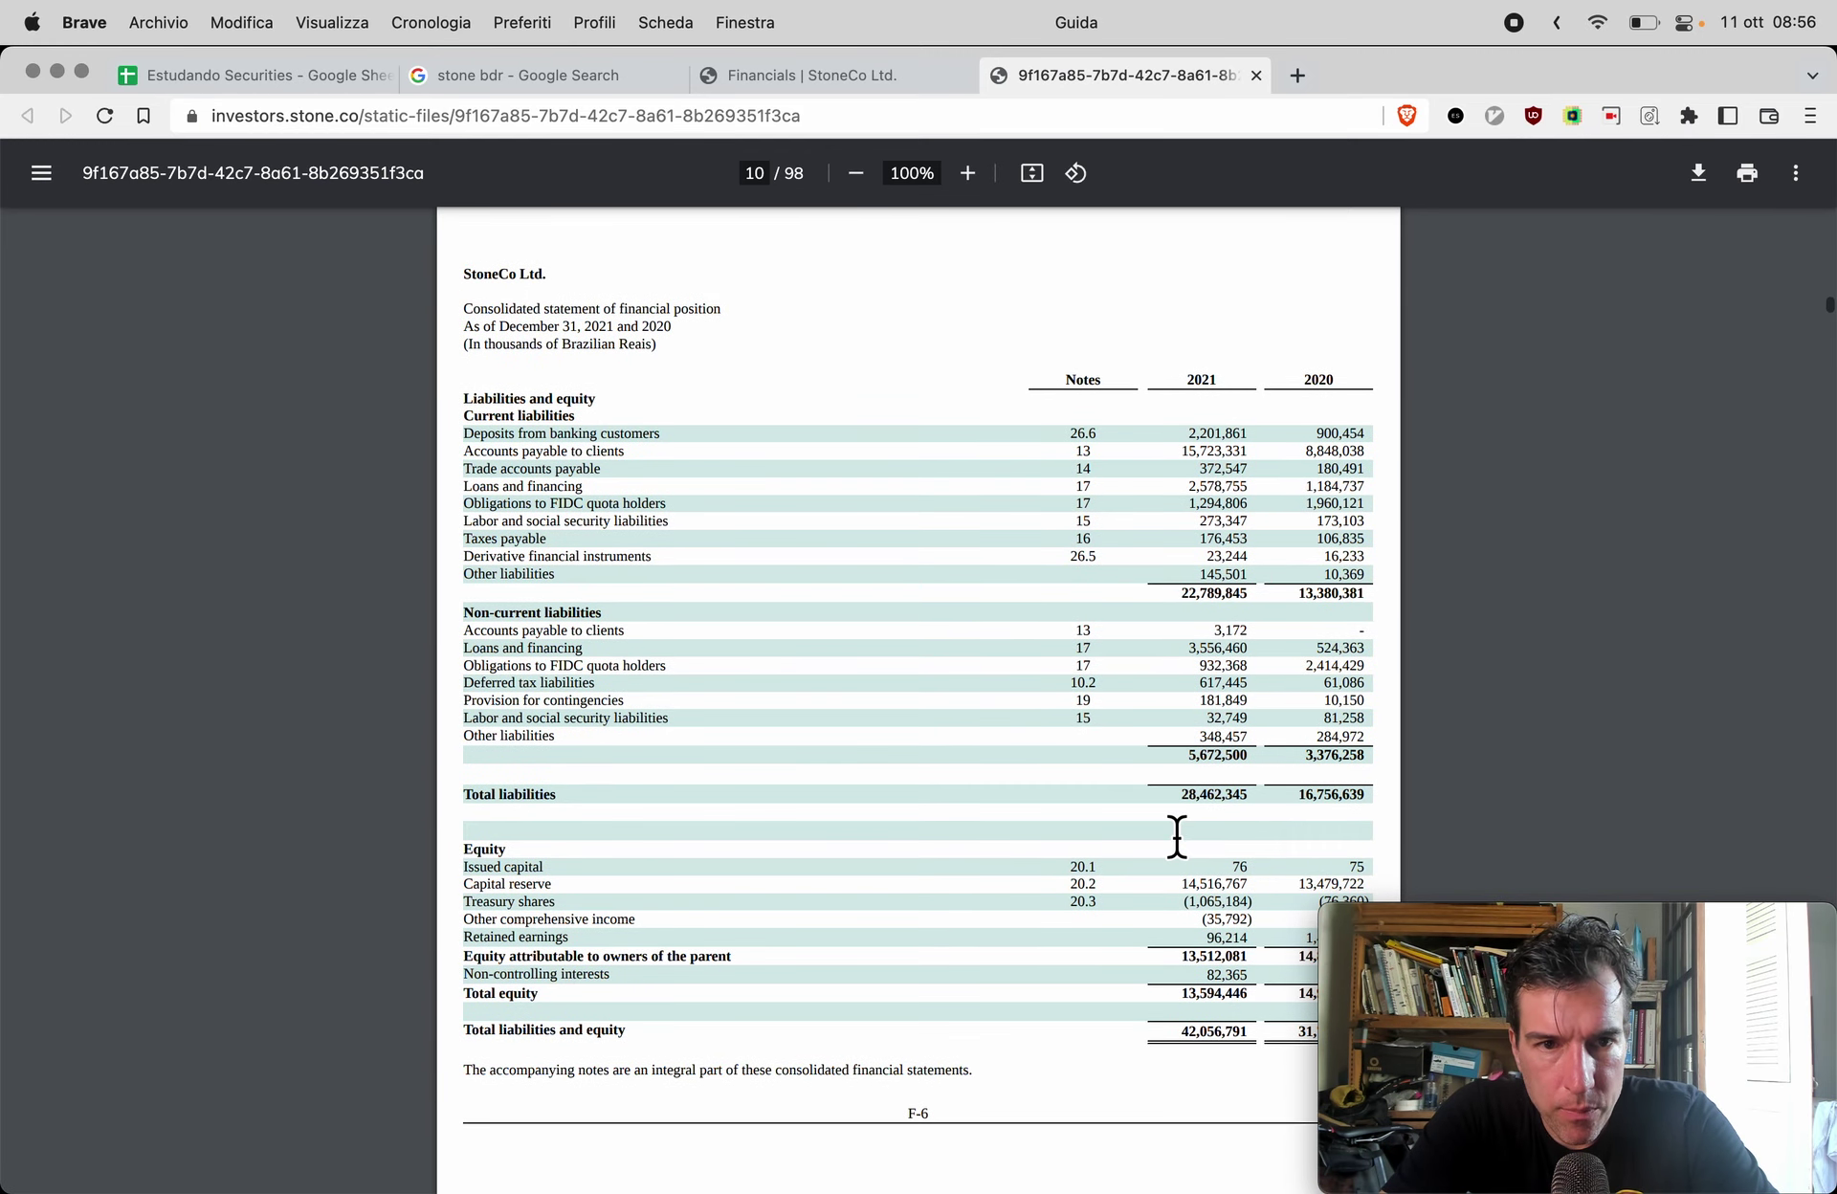
scroll(861, 813, "down", 3)
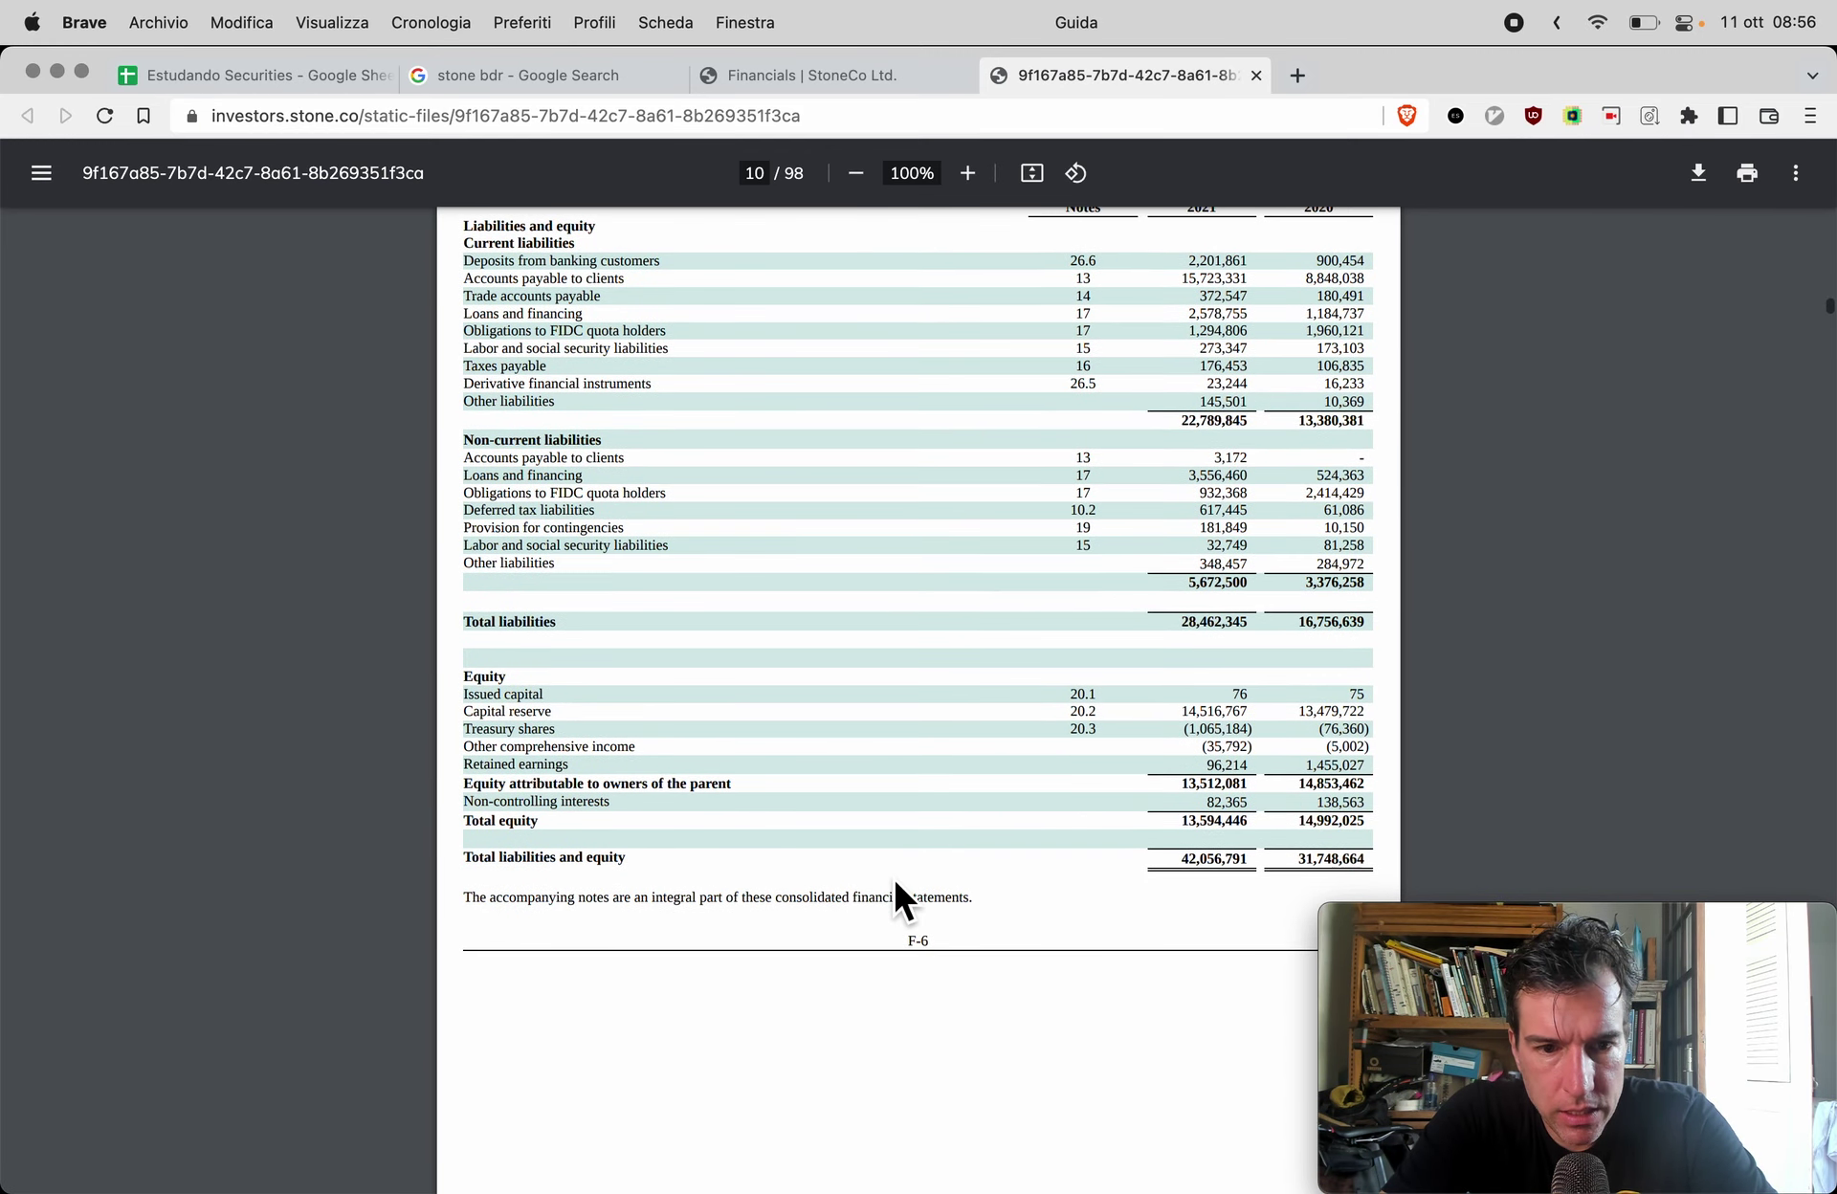
Step: Return to the spreadsheet and enter 13594 as Net Equity(M) for Stone in period 21
key("super+1")
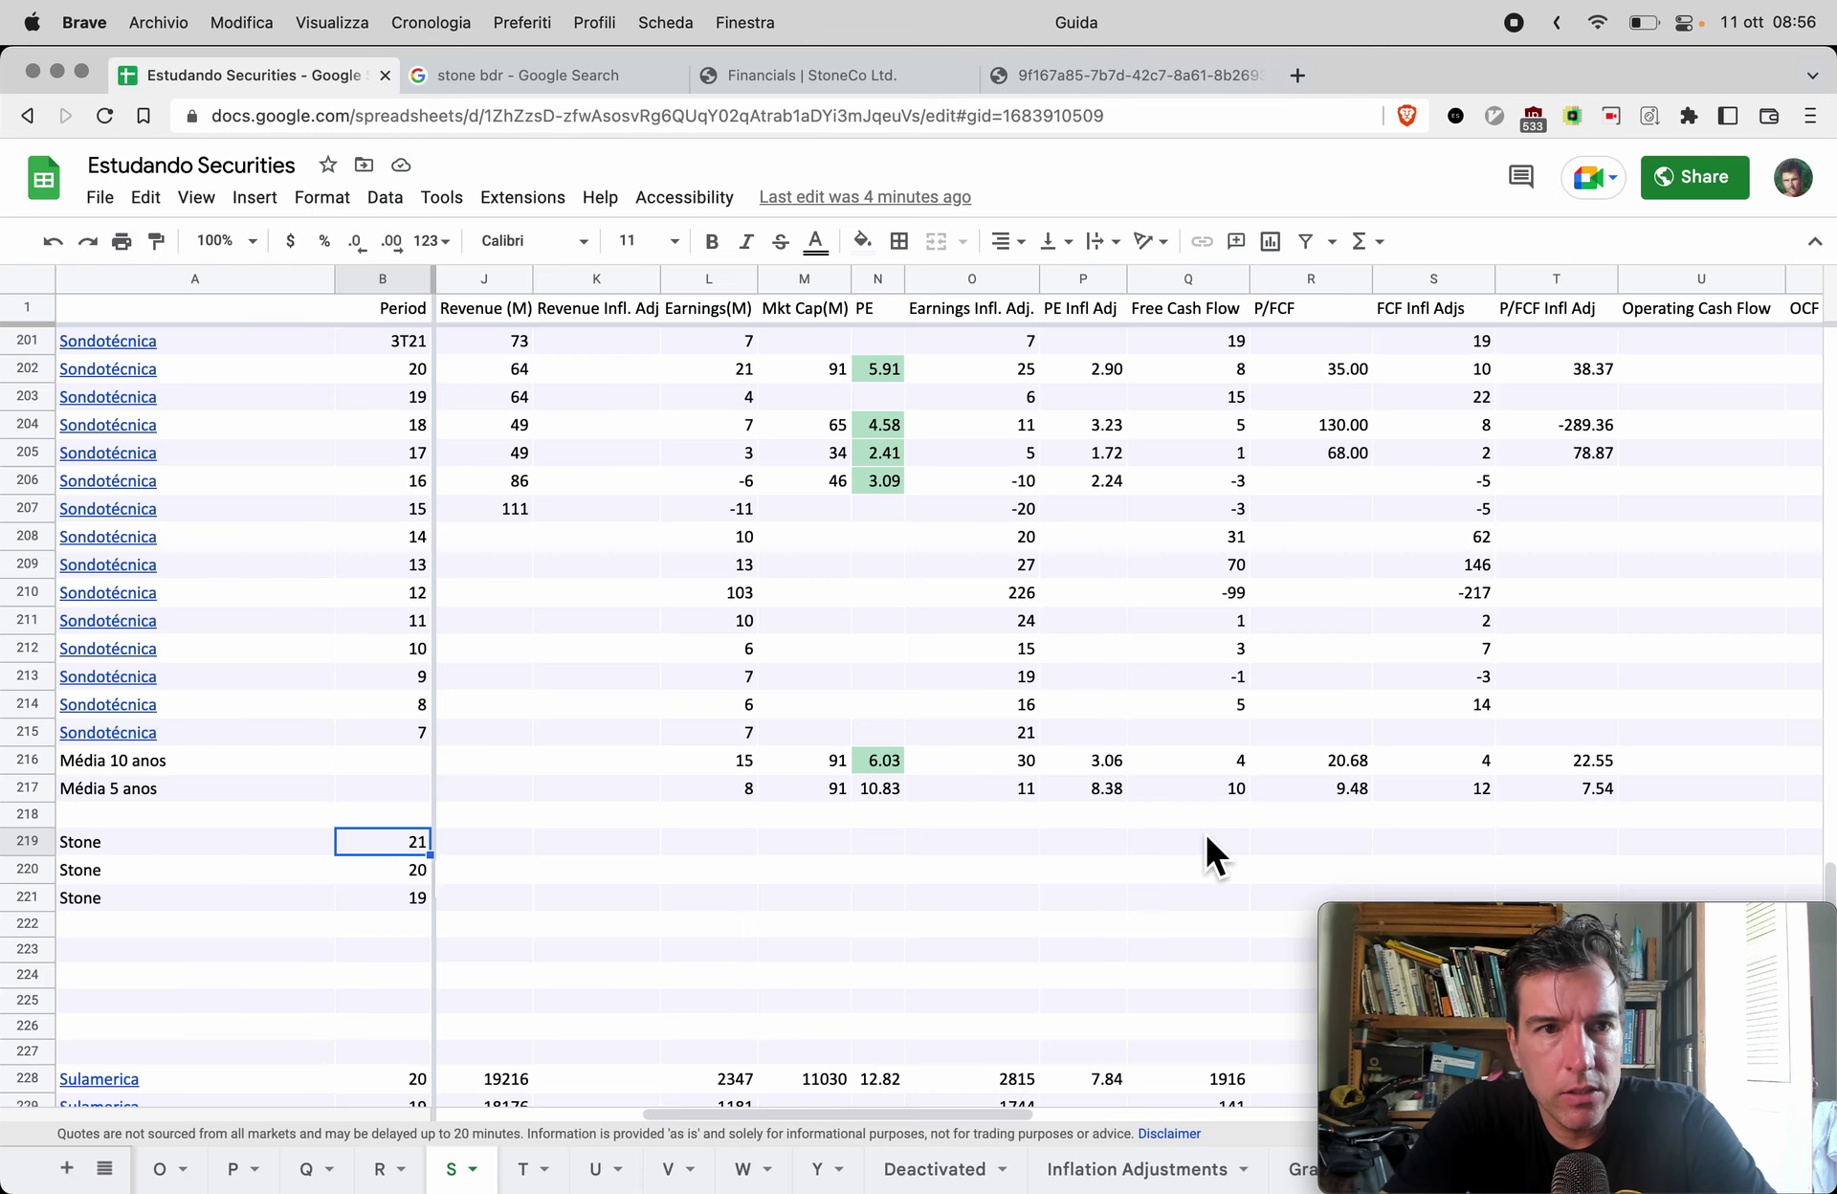
scroll(648, 829, "left", 5)
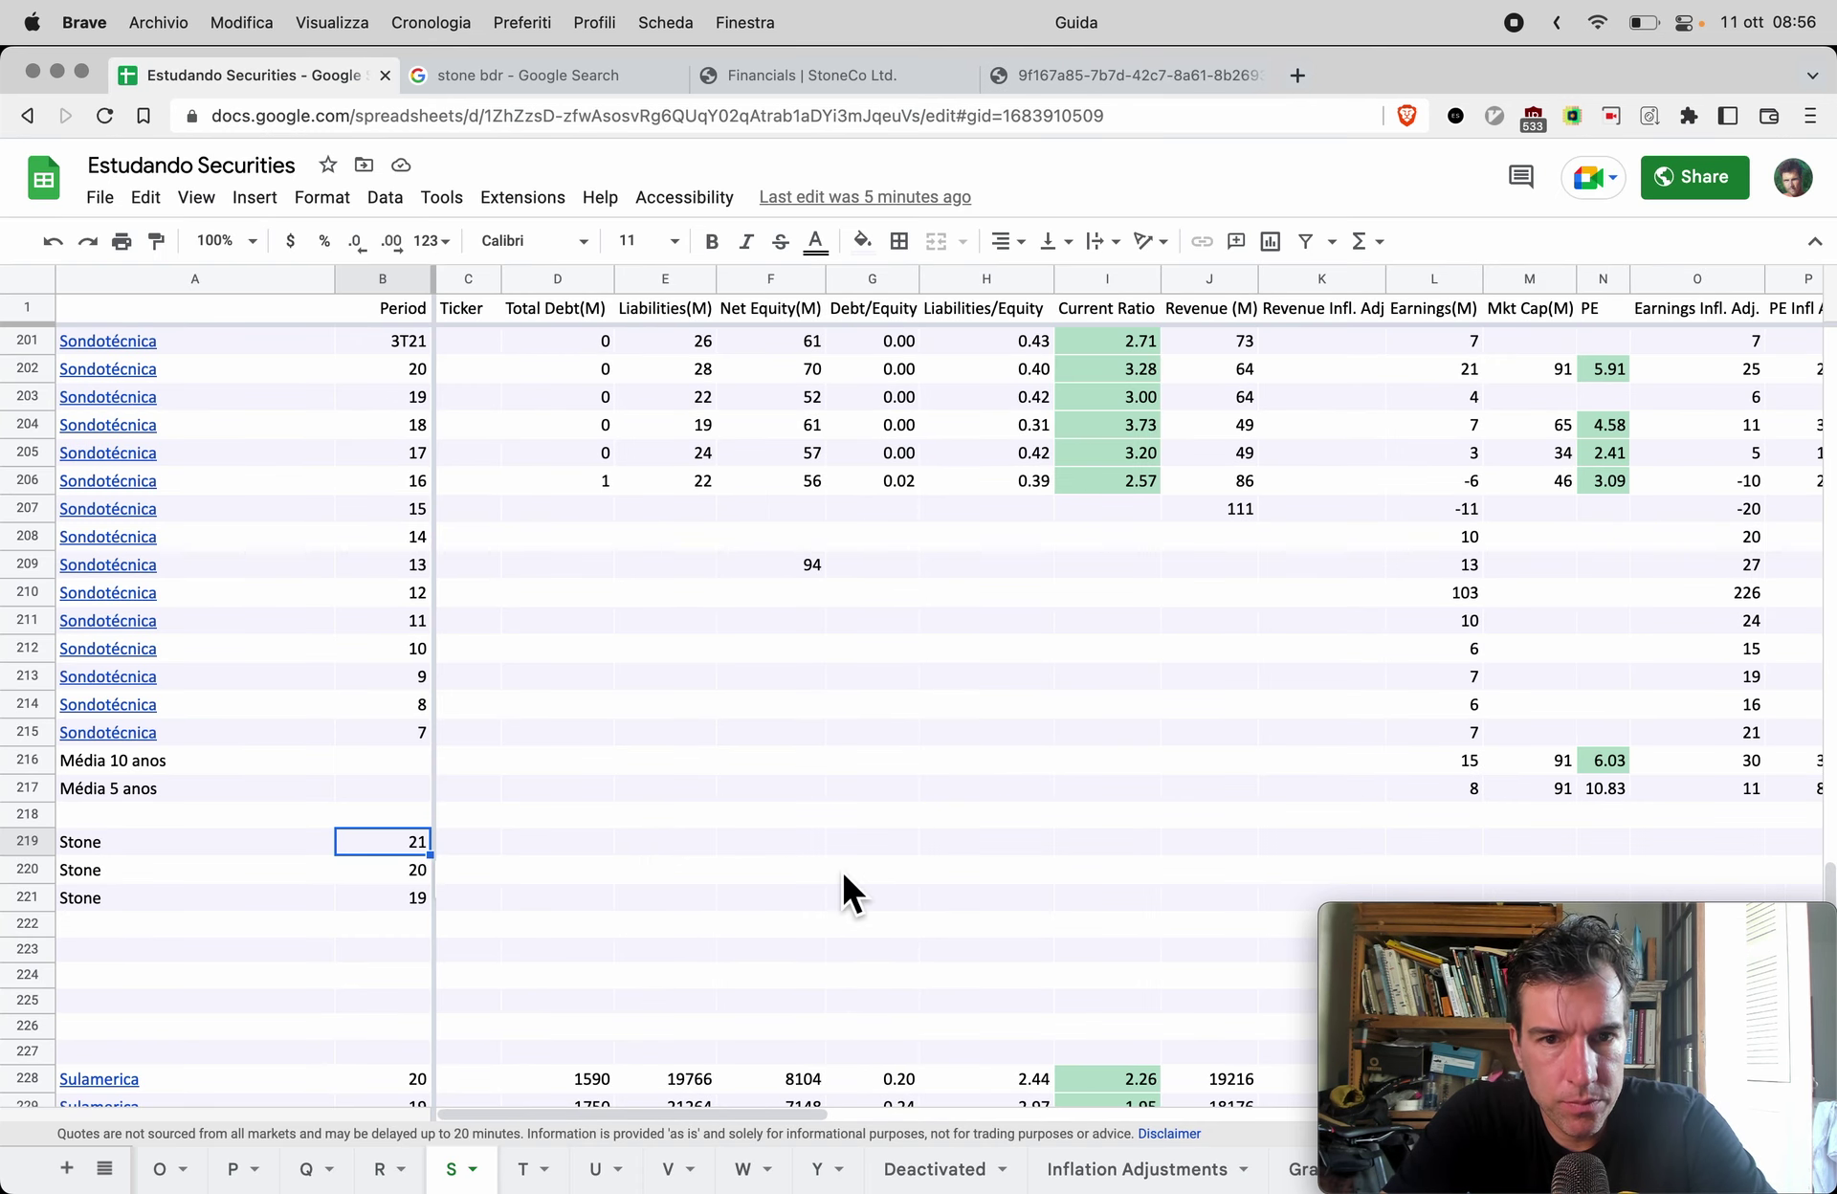
left_click(788, 852)
type("13")
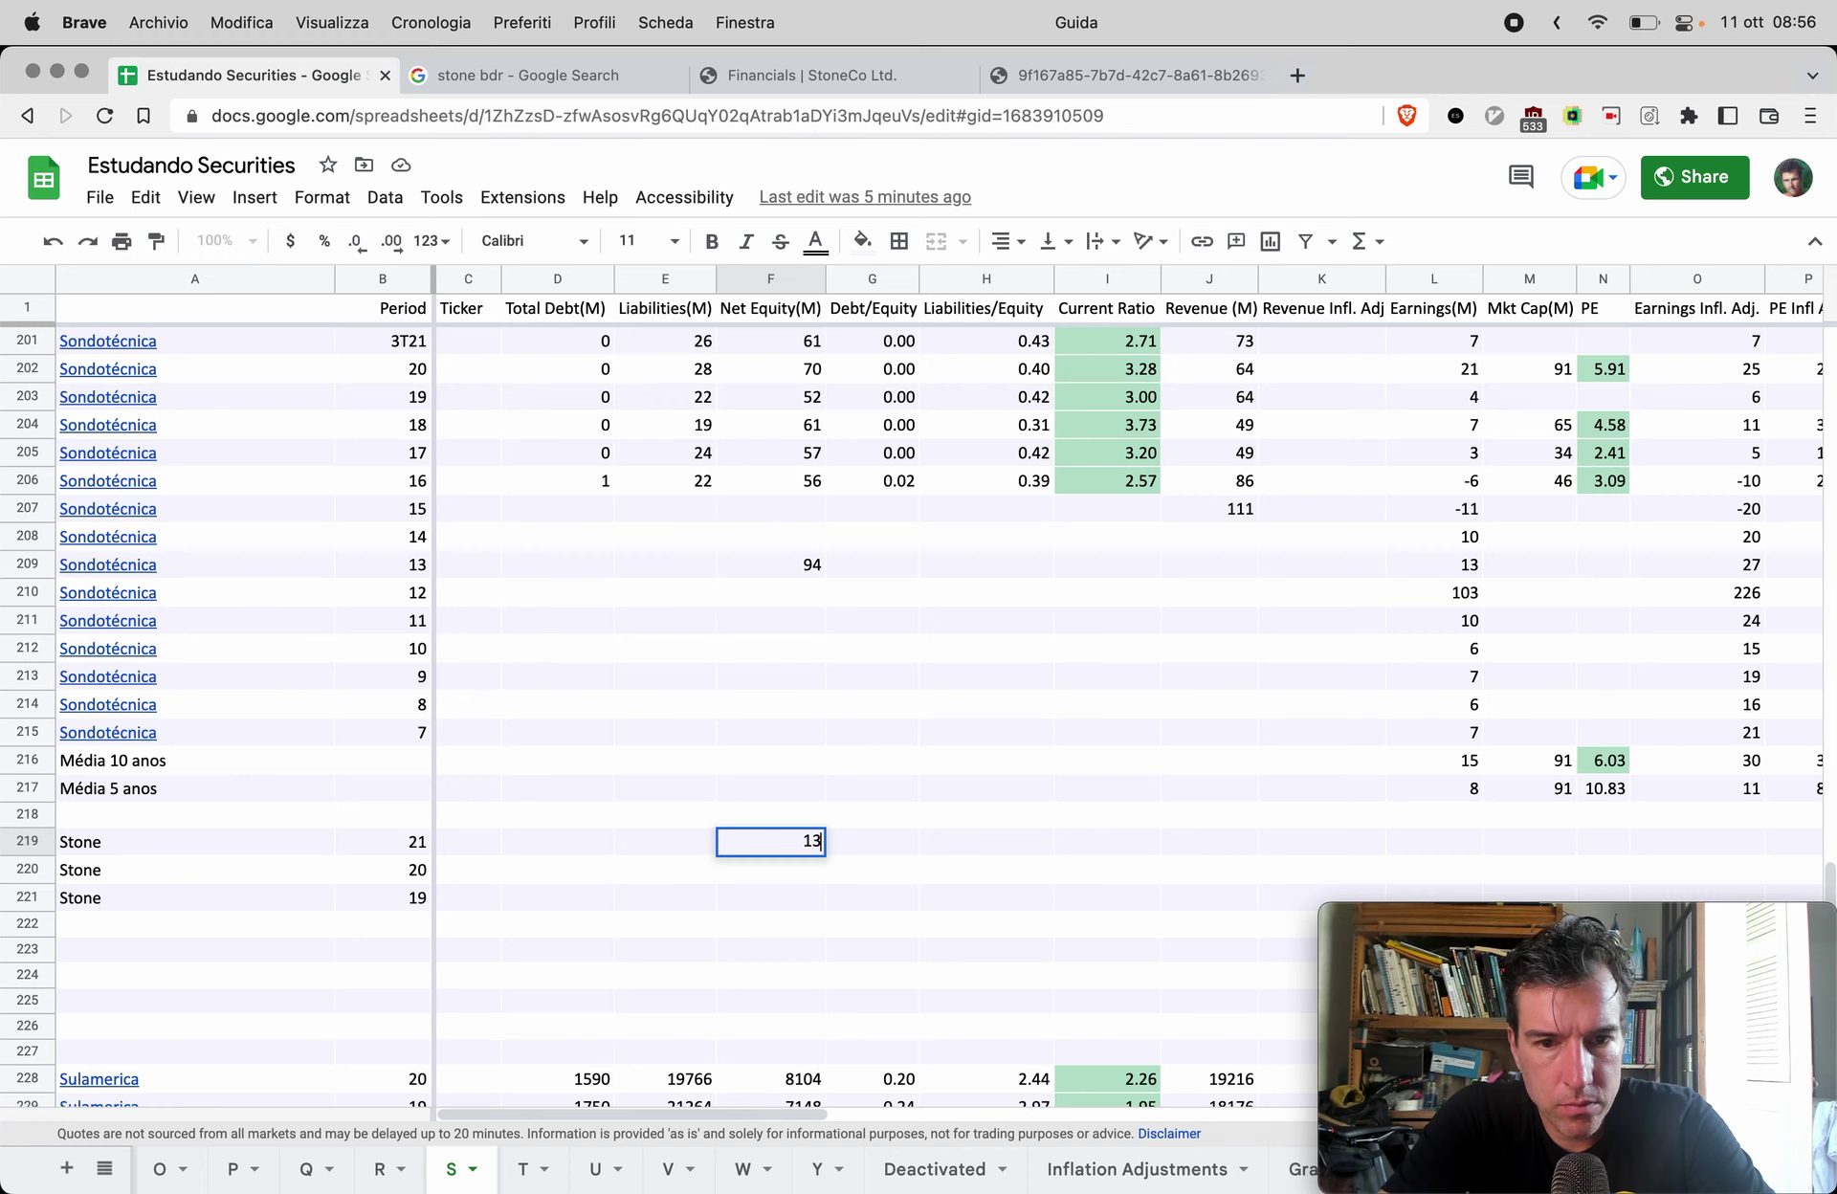
type("594")
Step: Open the Calculator over the report and add the 2021 current and non-current liabilities, 22790 plus 5673
left_click(666, 841)
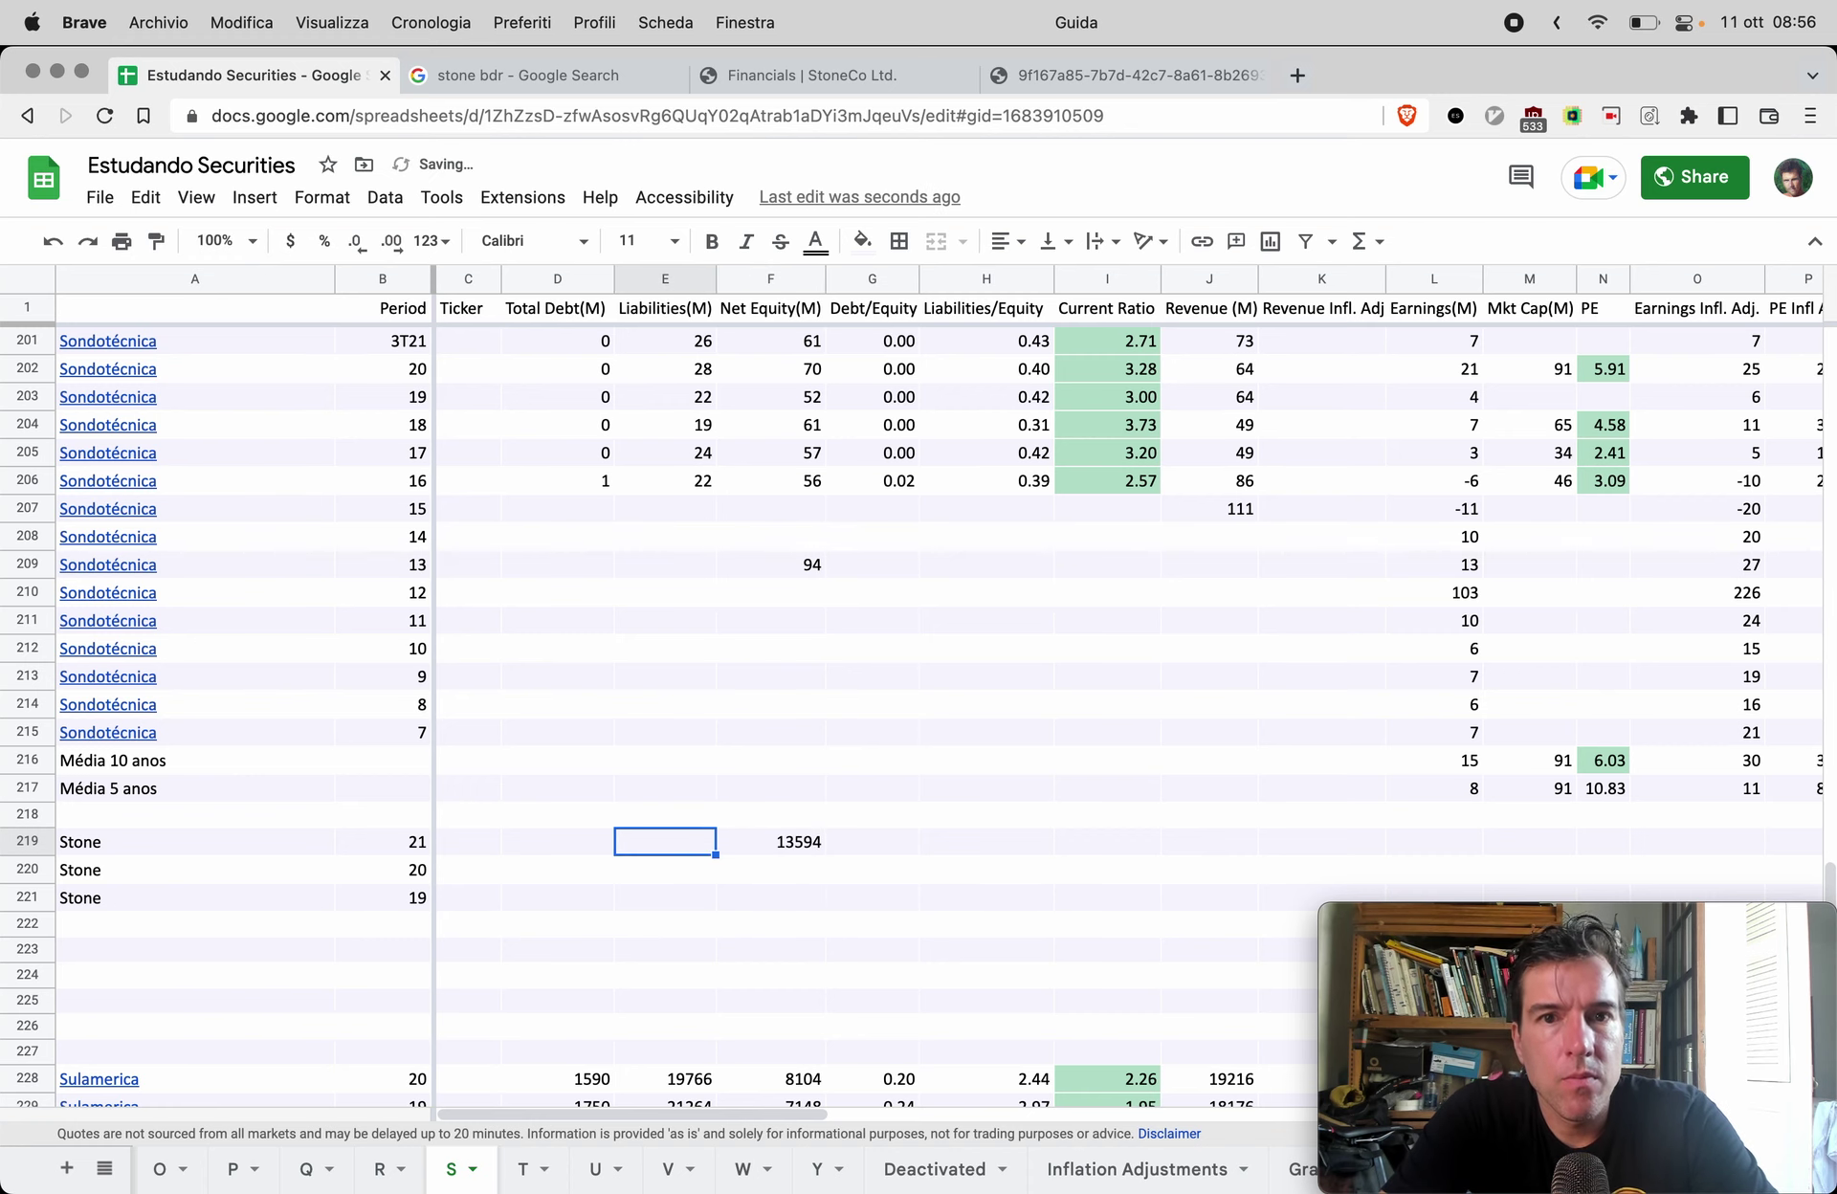
key("super+4")
key("super+space")
type("calc")
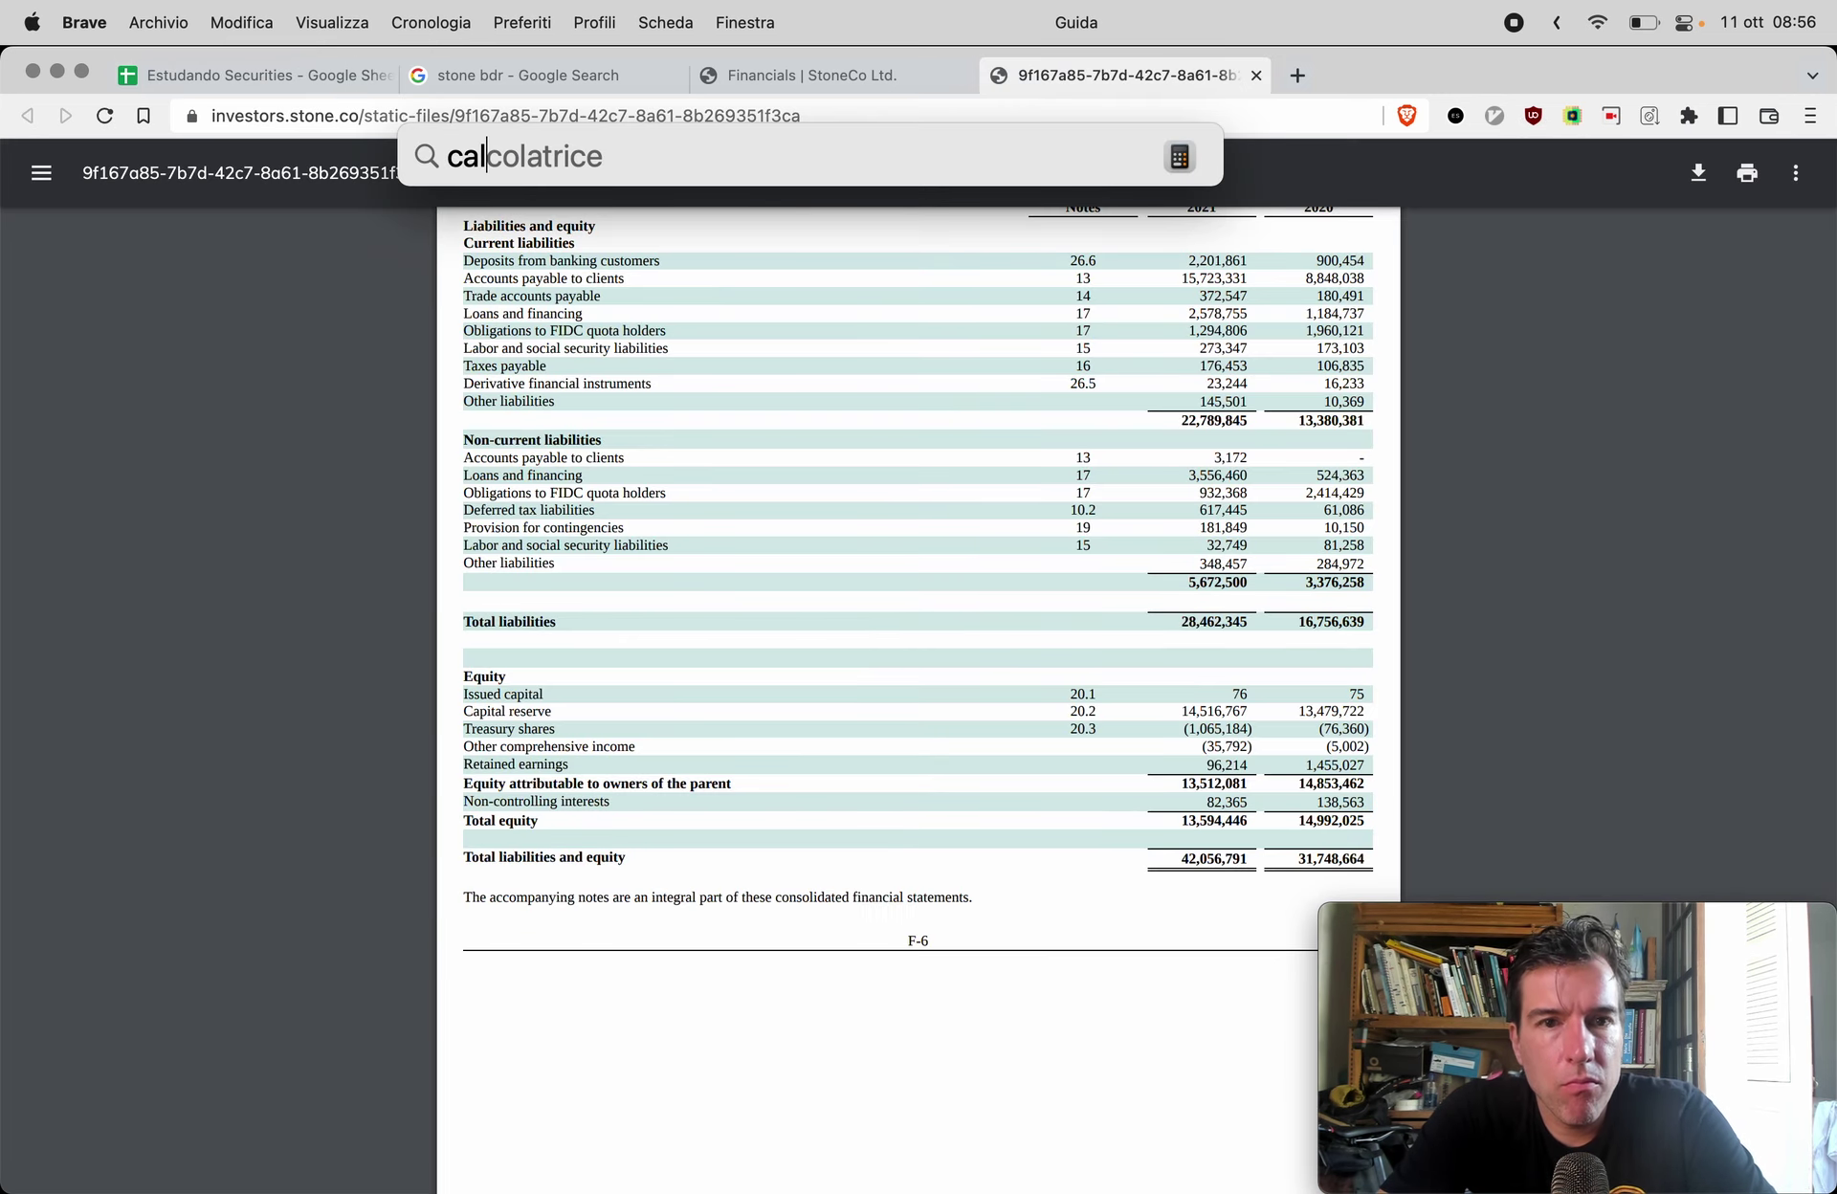
key("Return")
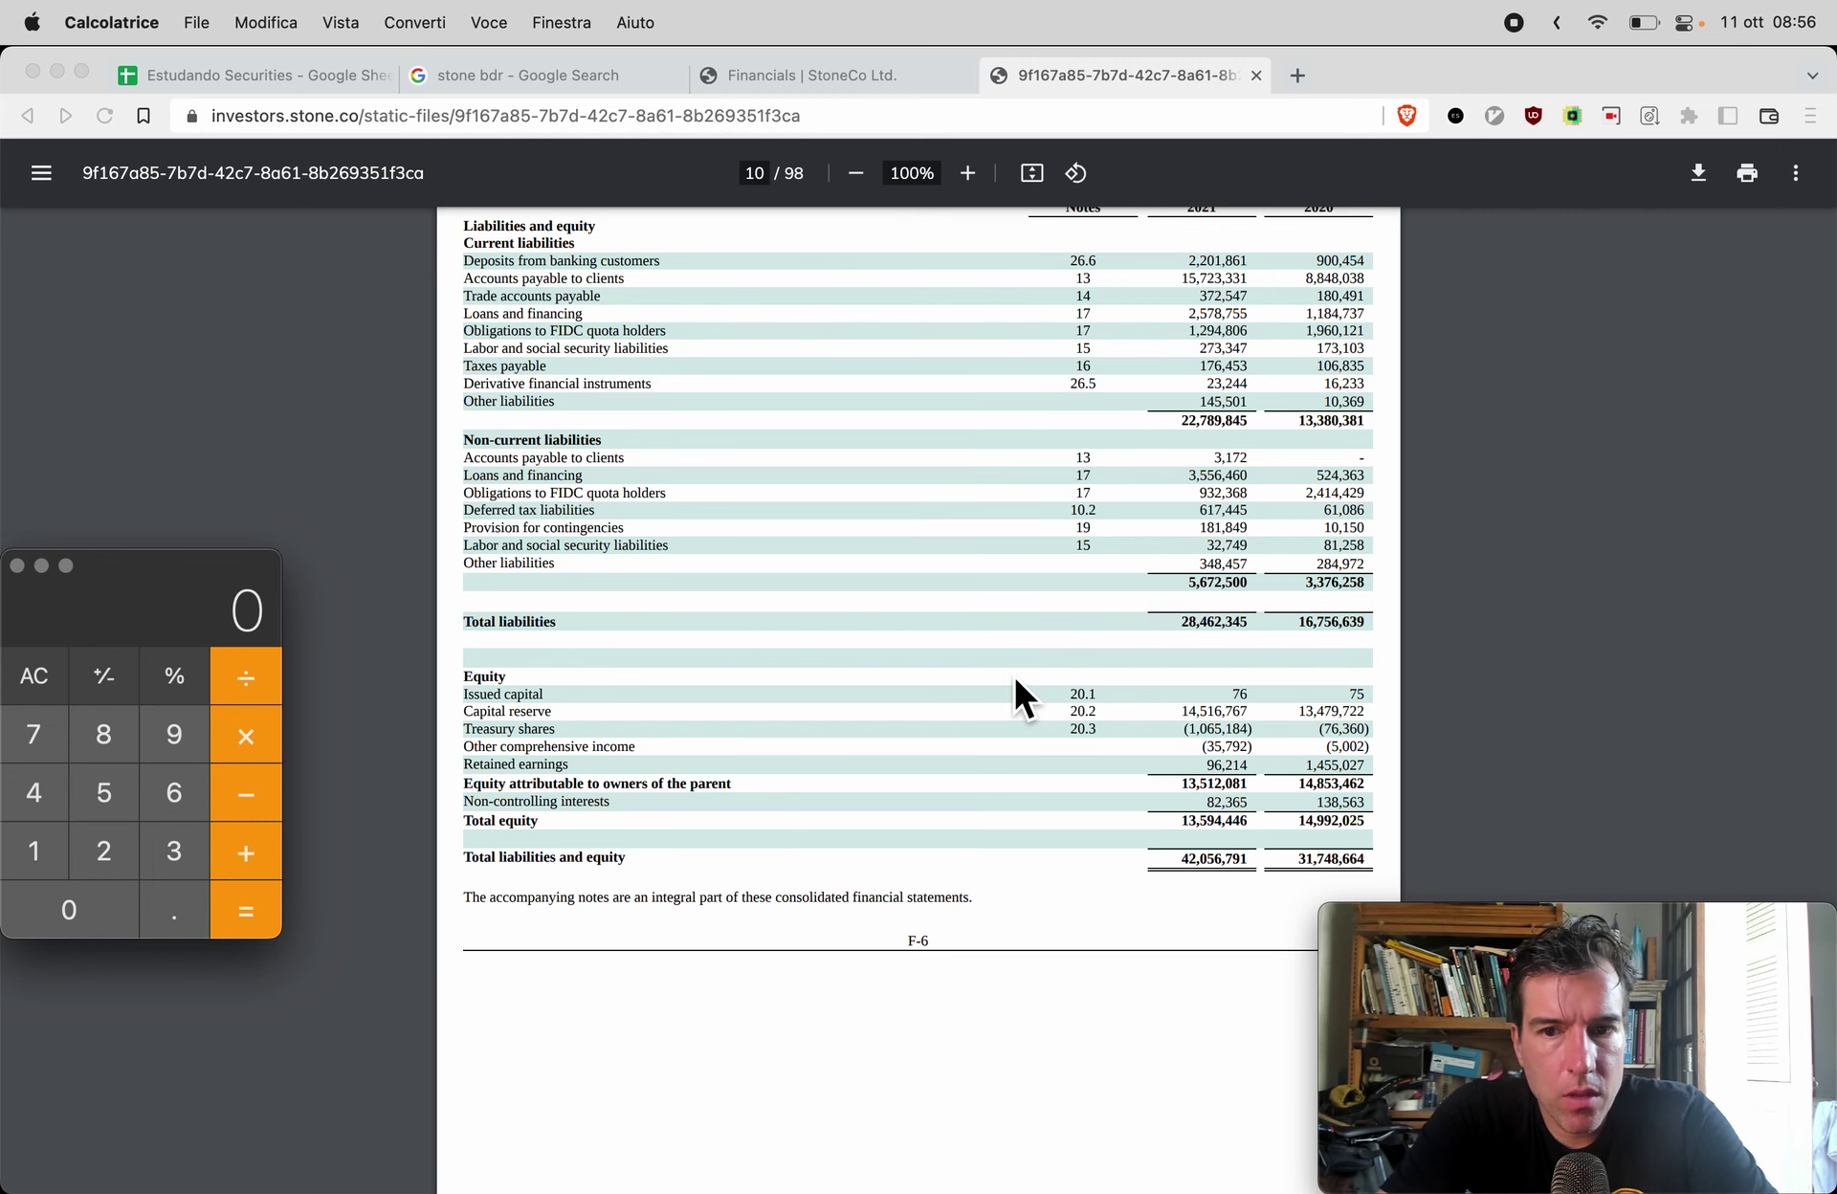
scroll(1013, 674, "up", 2)
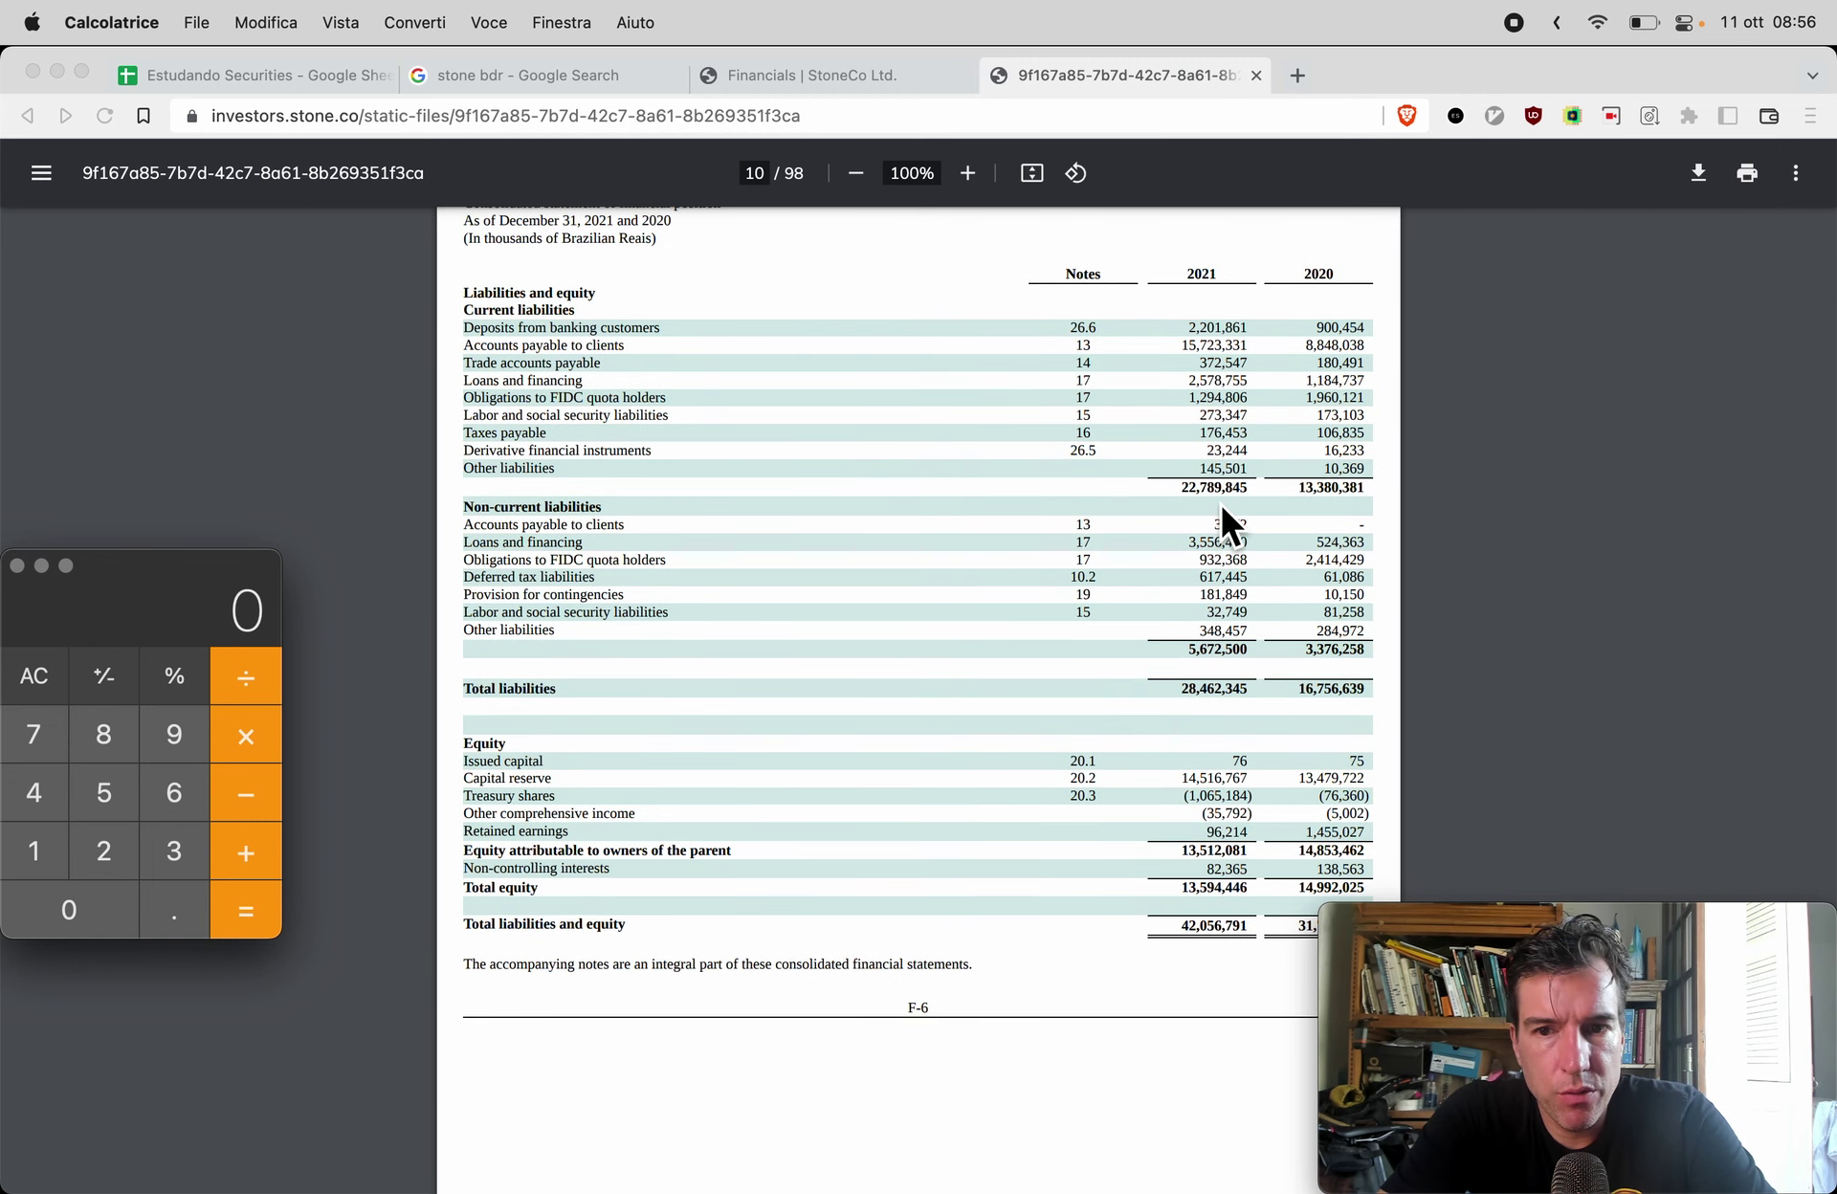
type("22790")
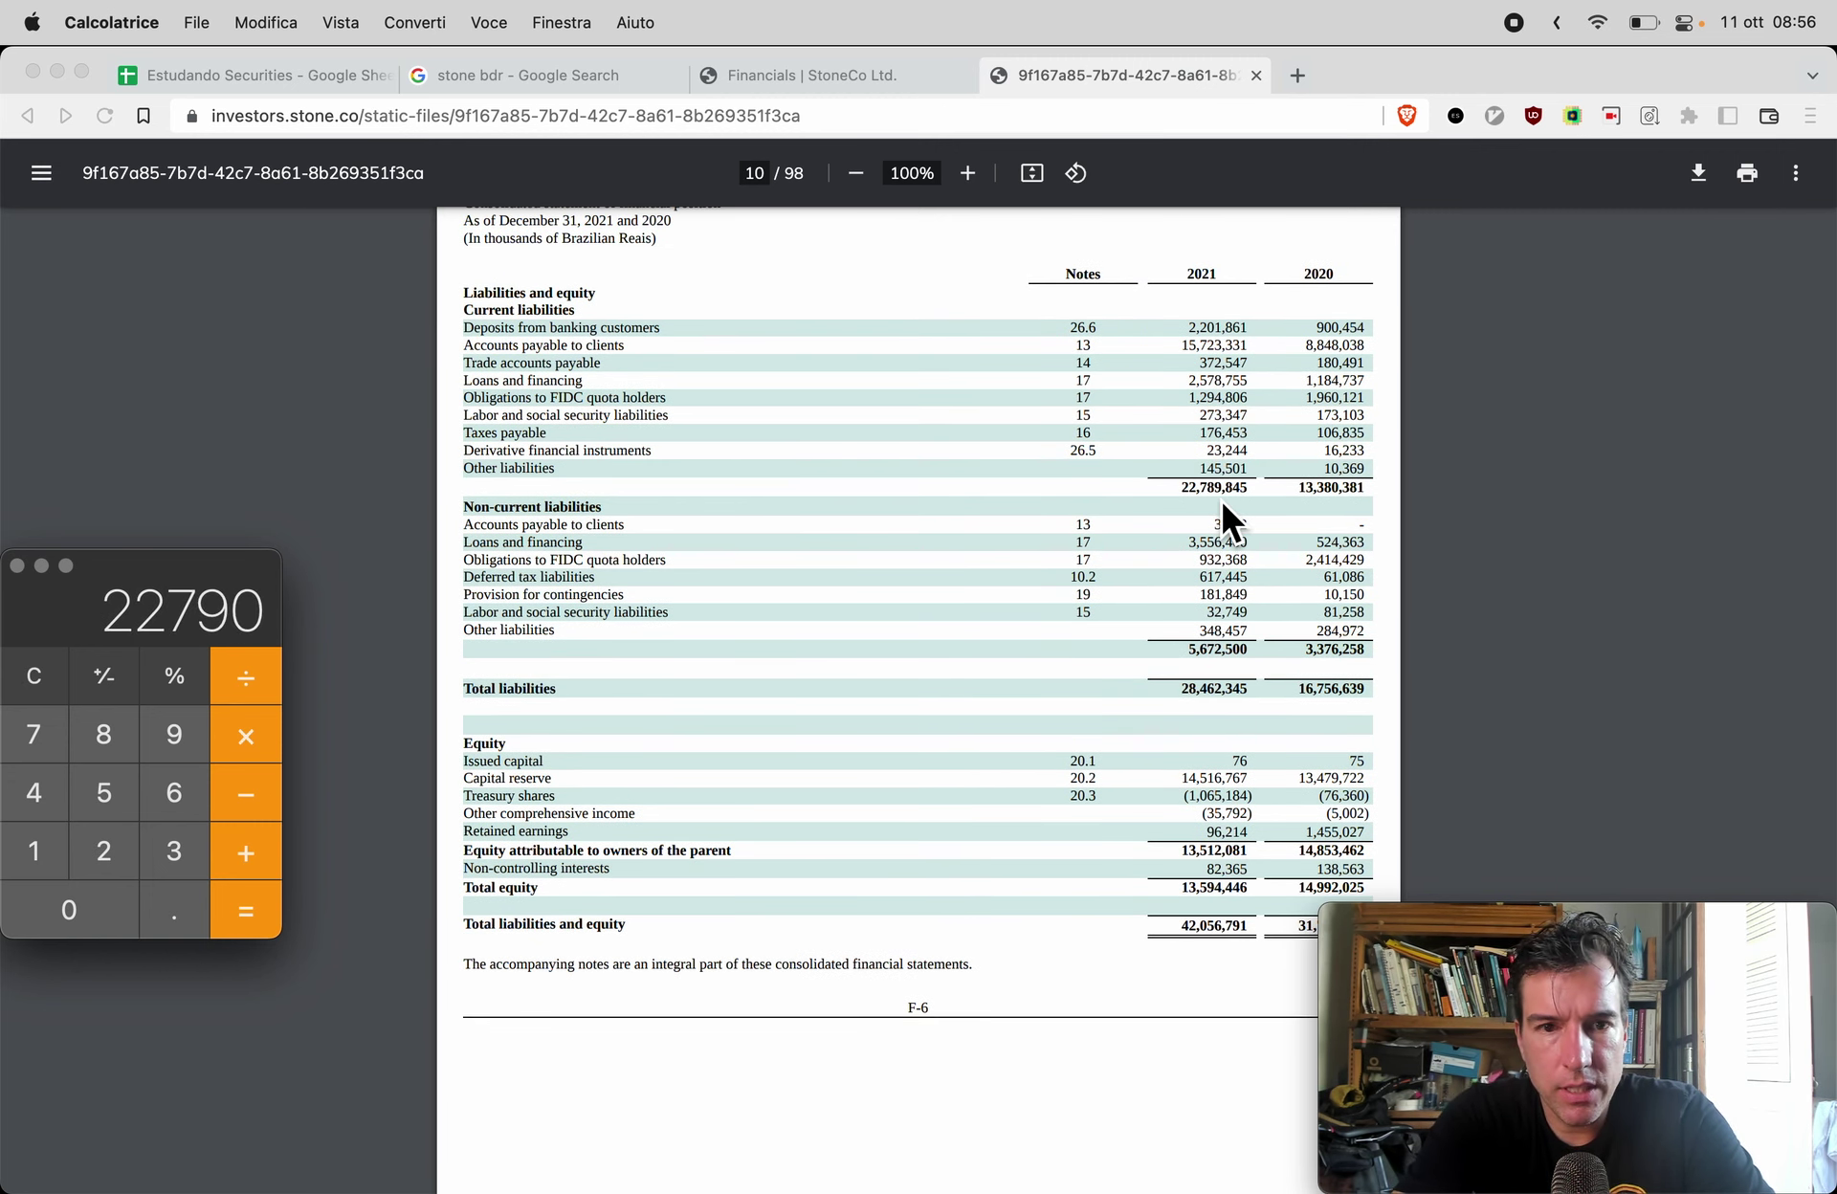
key("plus")
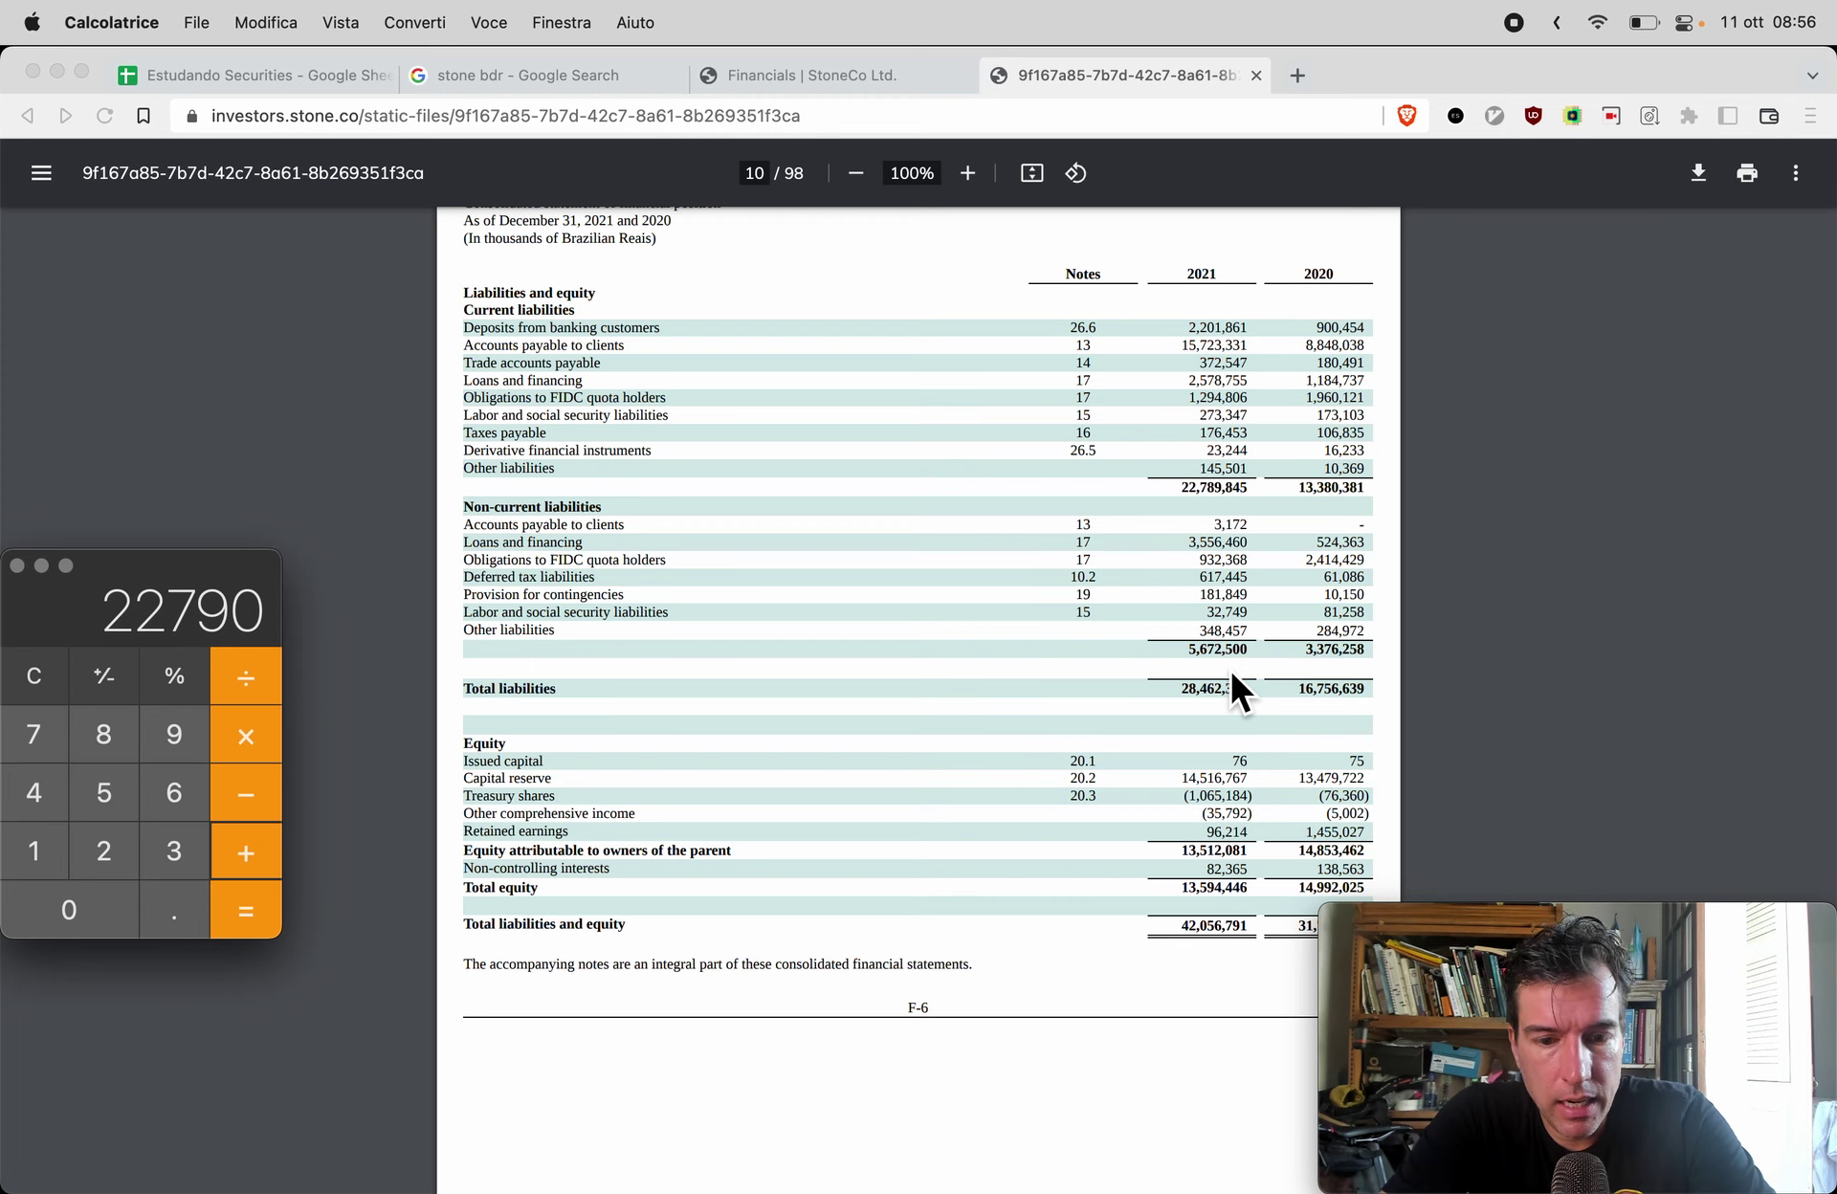
type("5673")
key("plus")
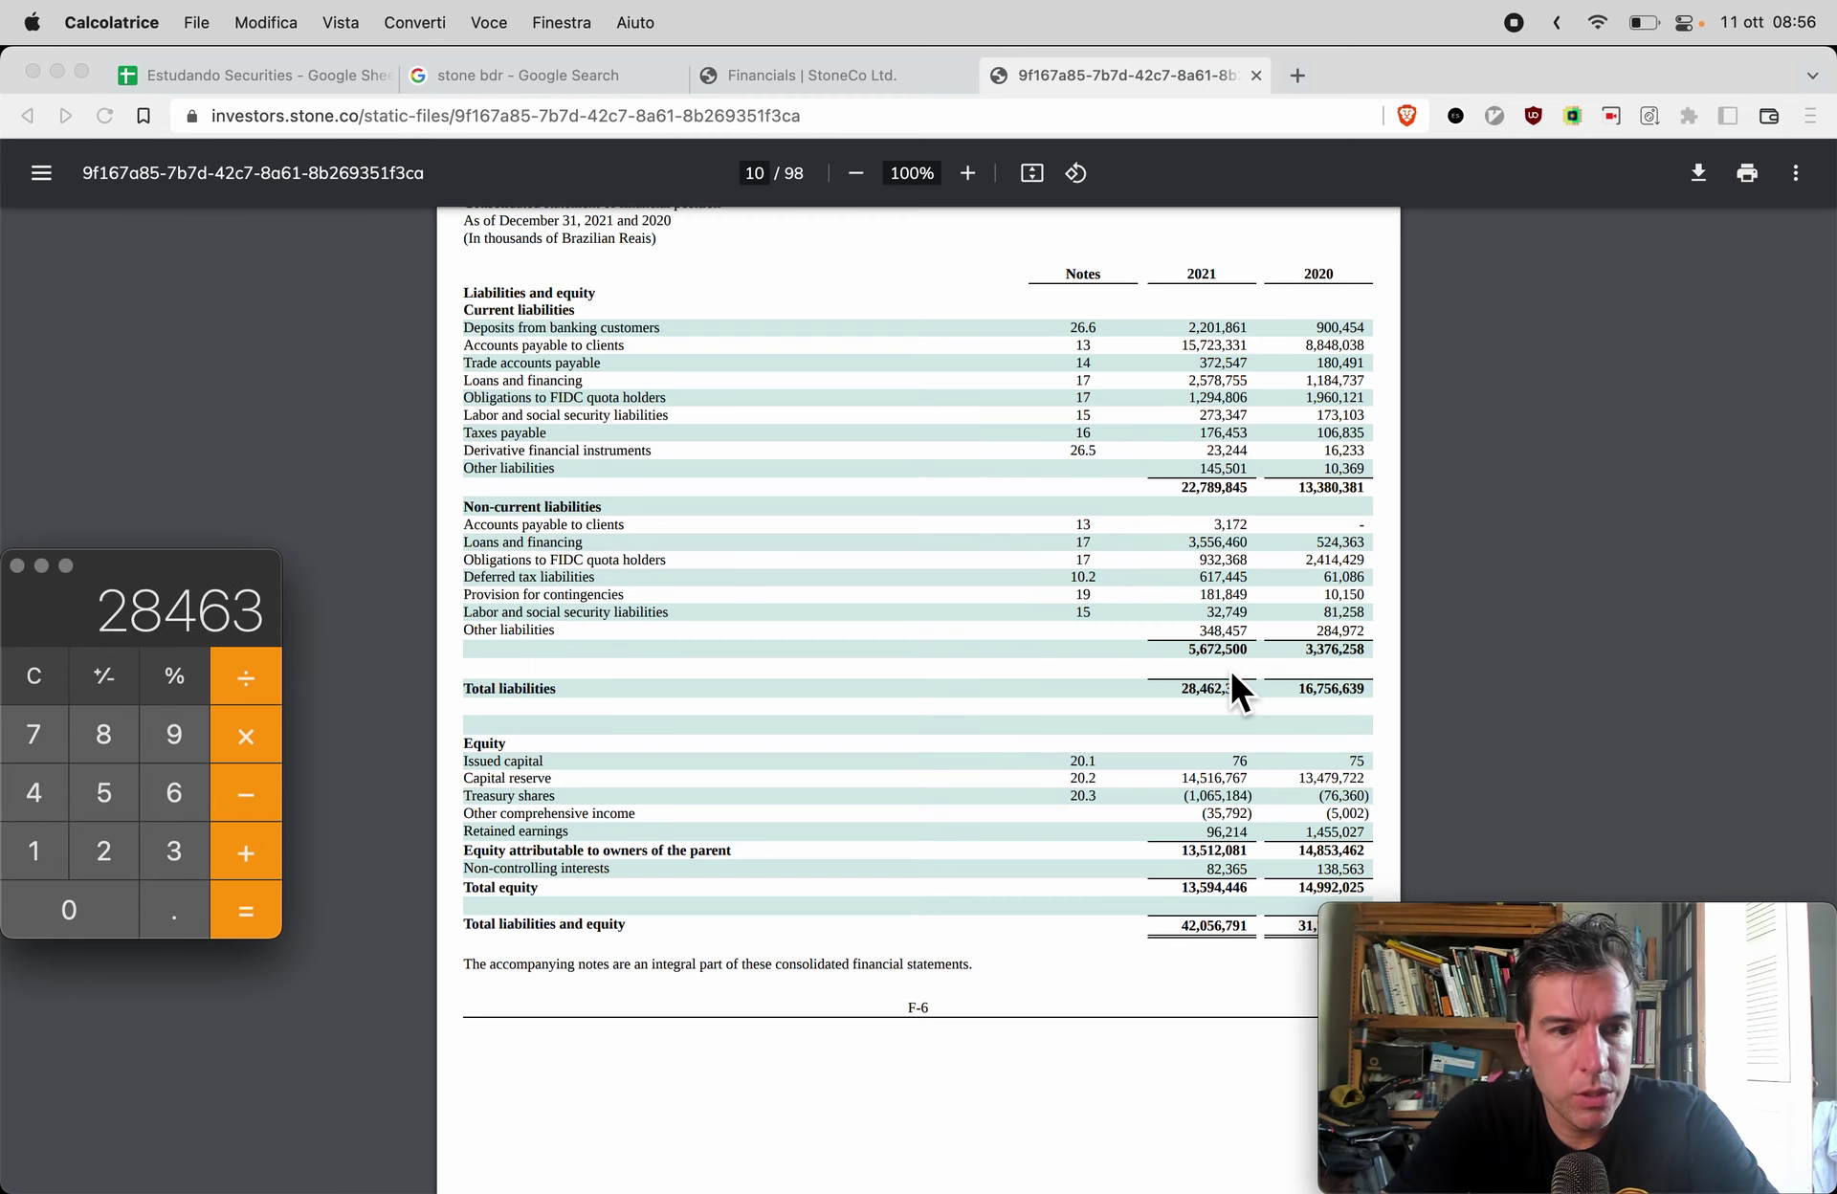
Step: Copy the calculated sum 28463 into Liabilities(M) for Stone in period 21 of the spreadsheet
key("super+c")
key("super+Tab")
key("super+1")
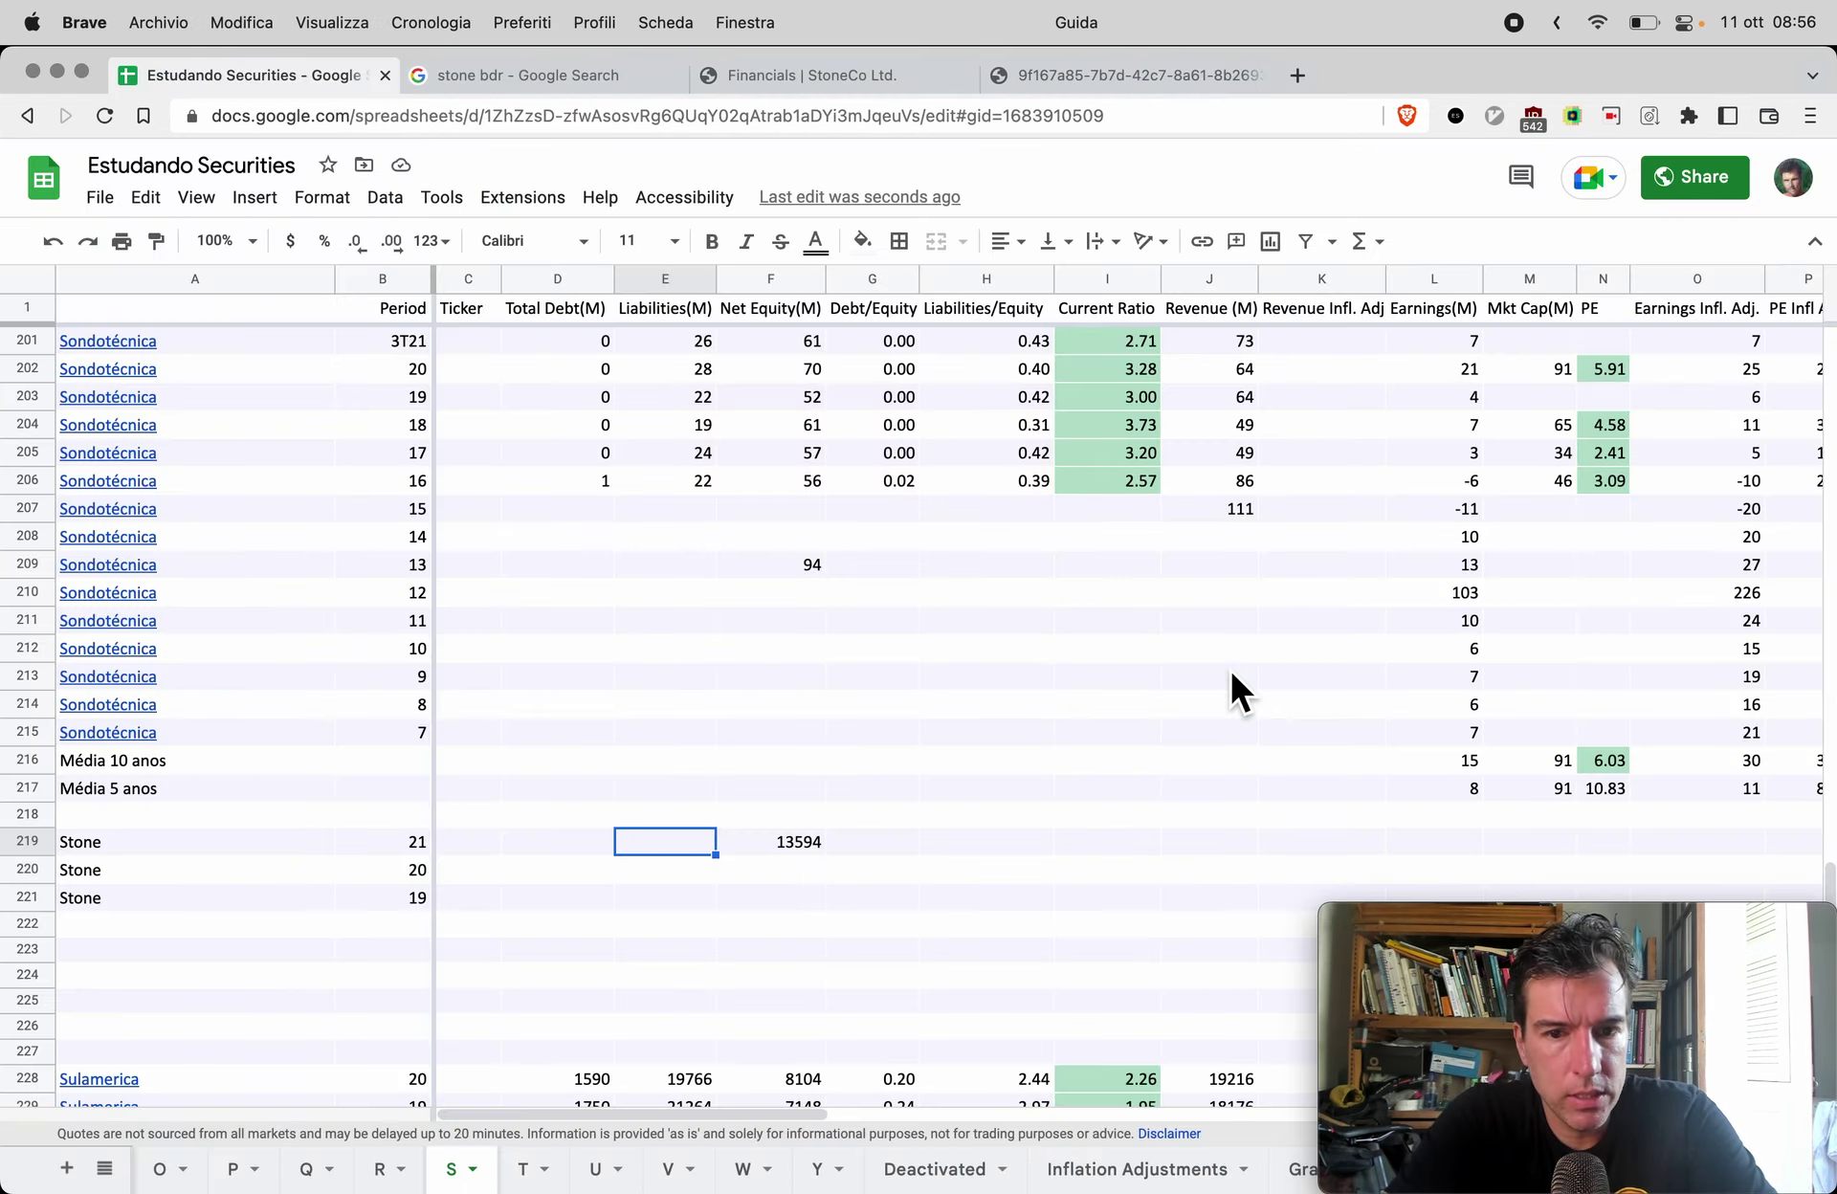
key("super+v")
key("Right")
key("Left")
key("Right")
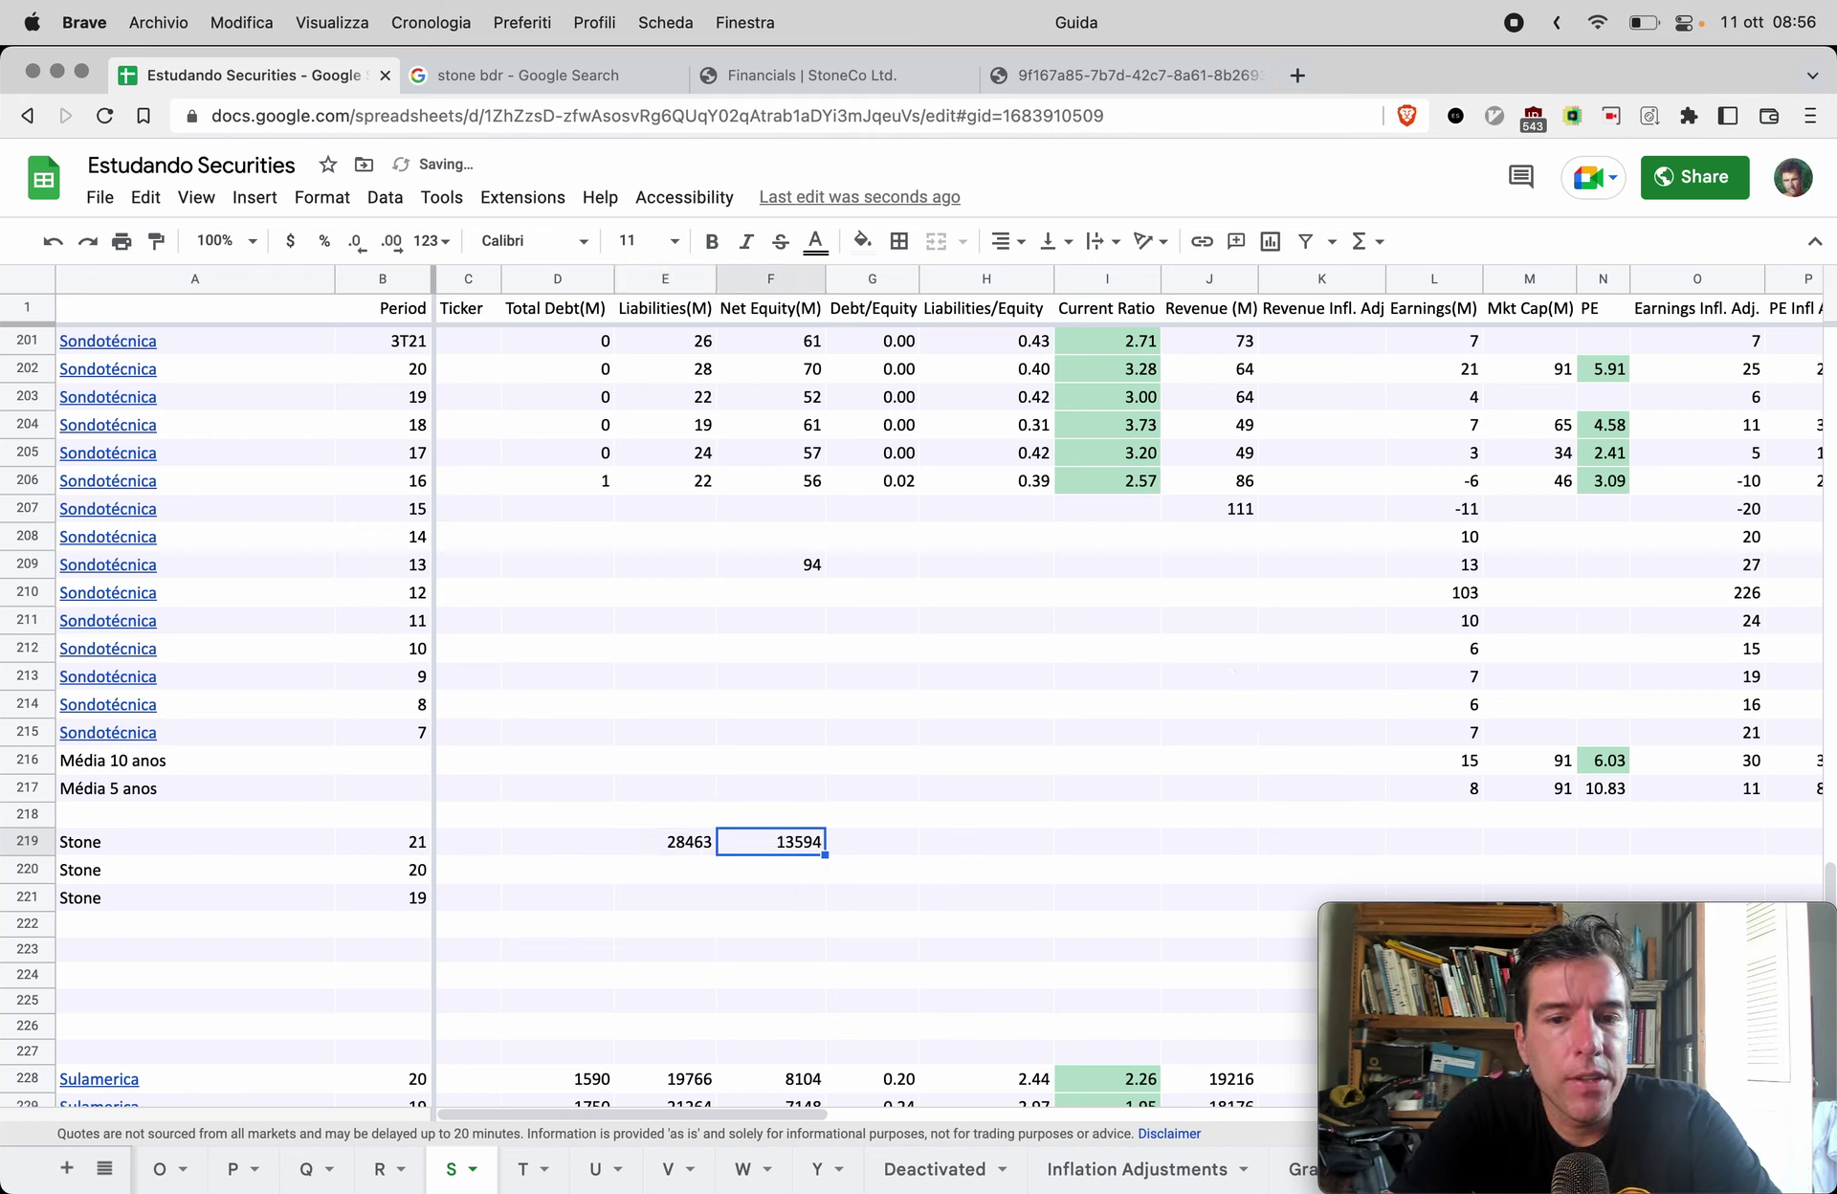
key("Left")
key("Right")
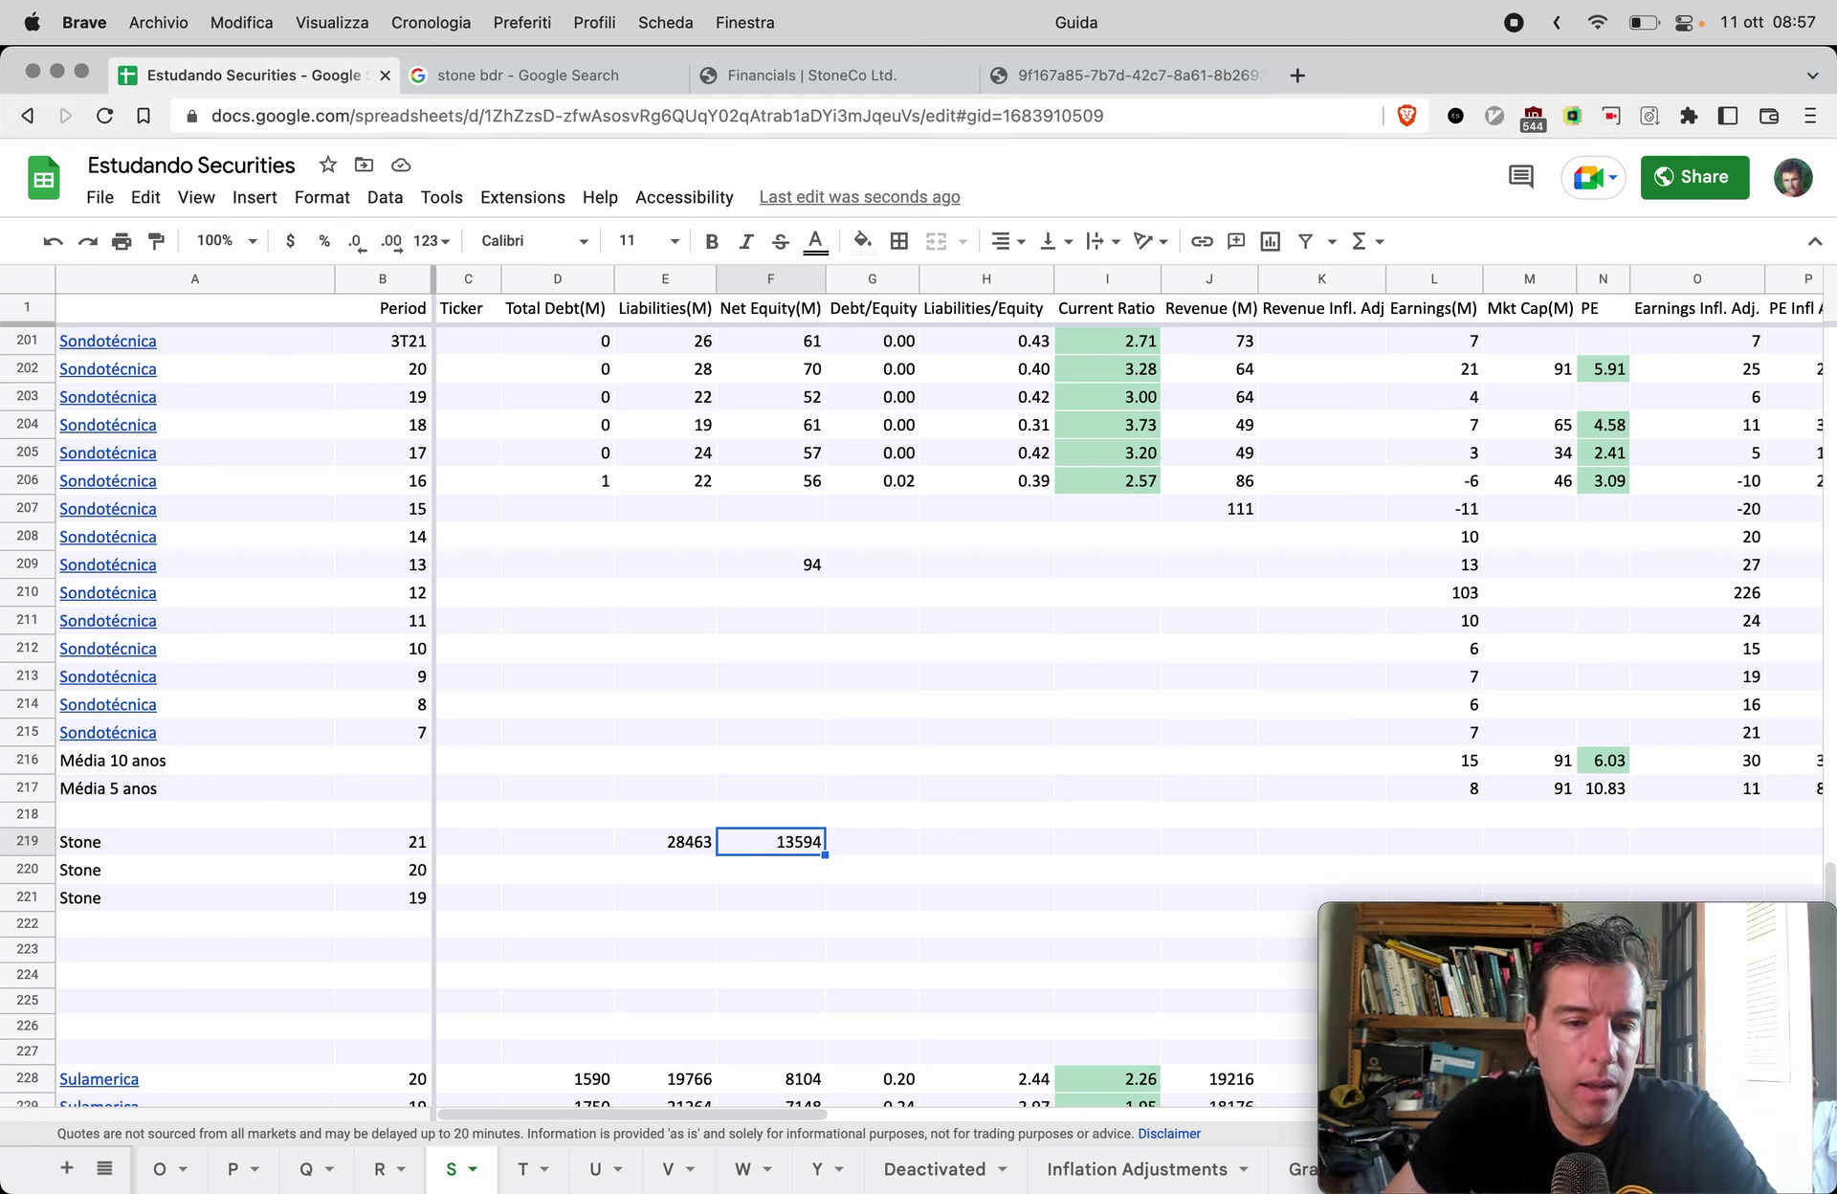
left_click(665, 841)
left_click(770, 841)
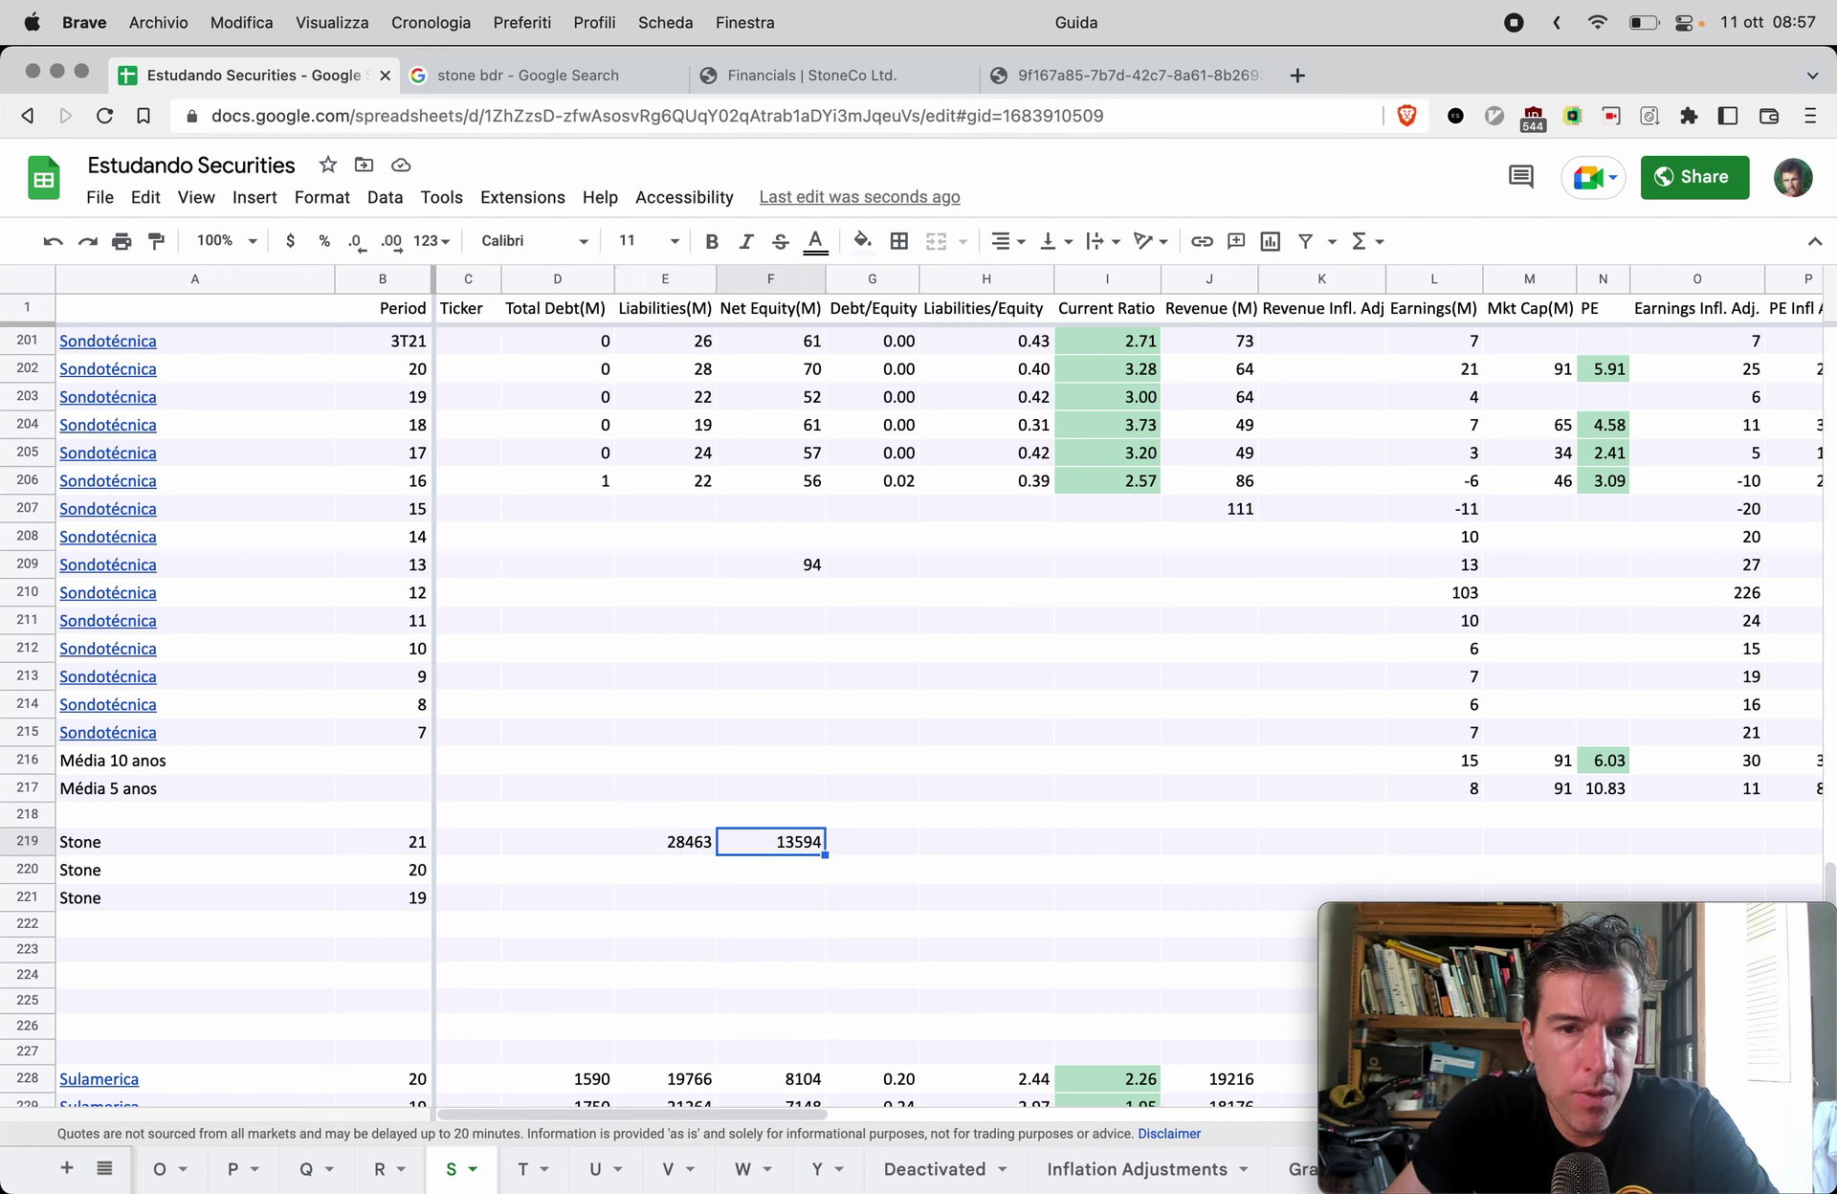
Step: Go back to the report and add the 2021 current and non-current loans and financing in the Calculator, 2579 plus 3556
left_click(665, 841)
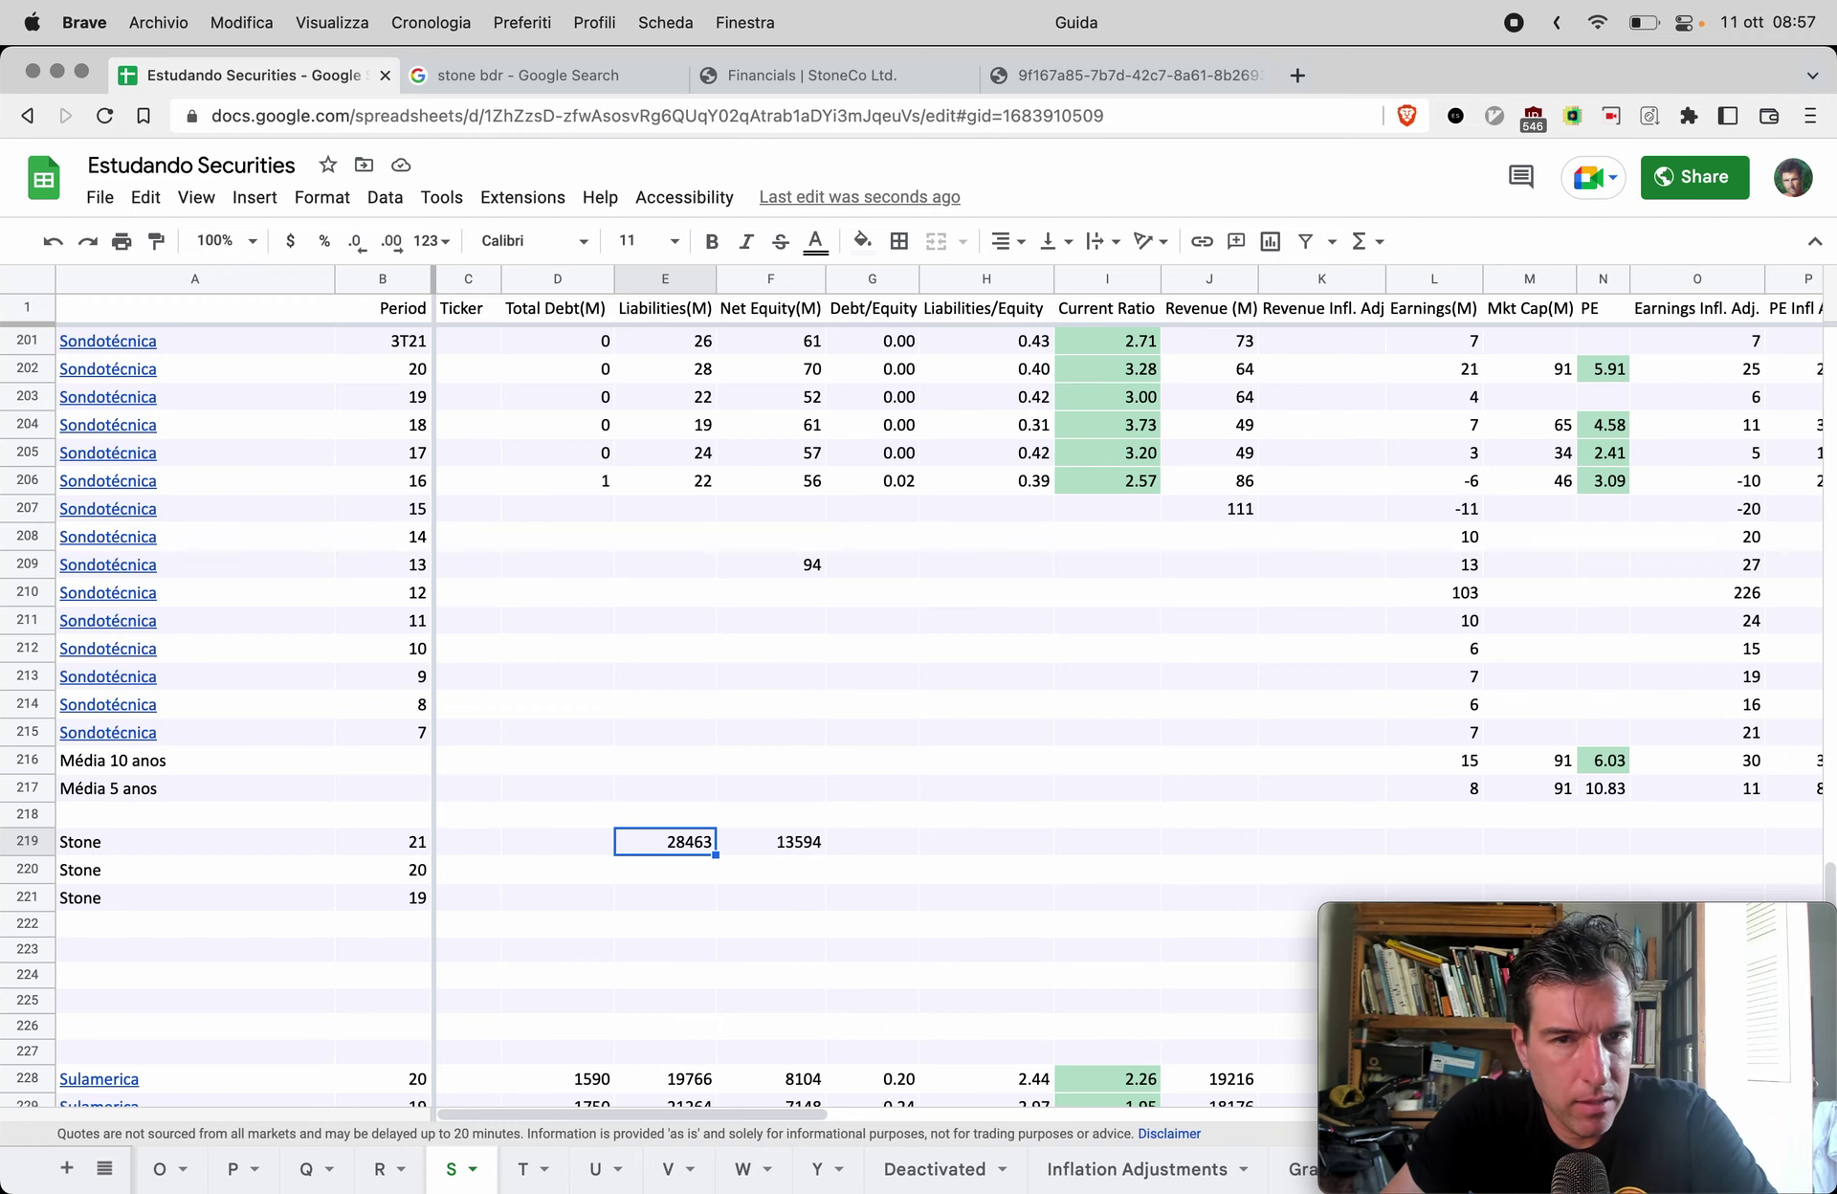
key("super+4")
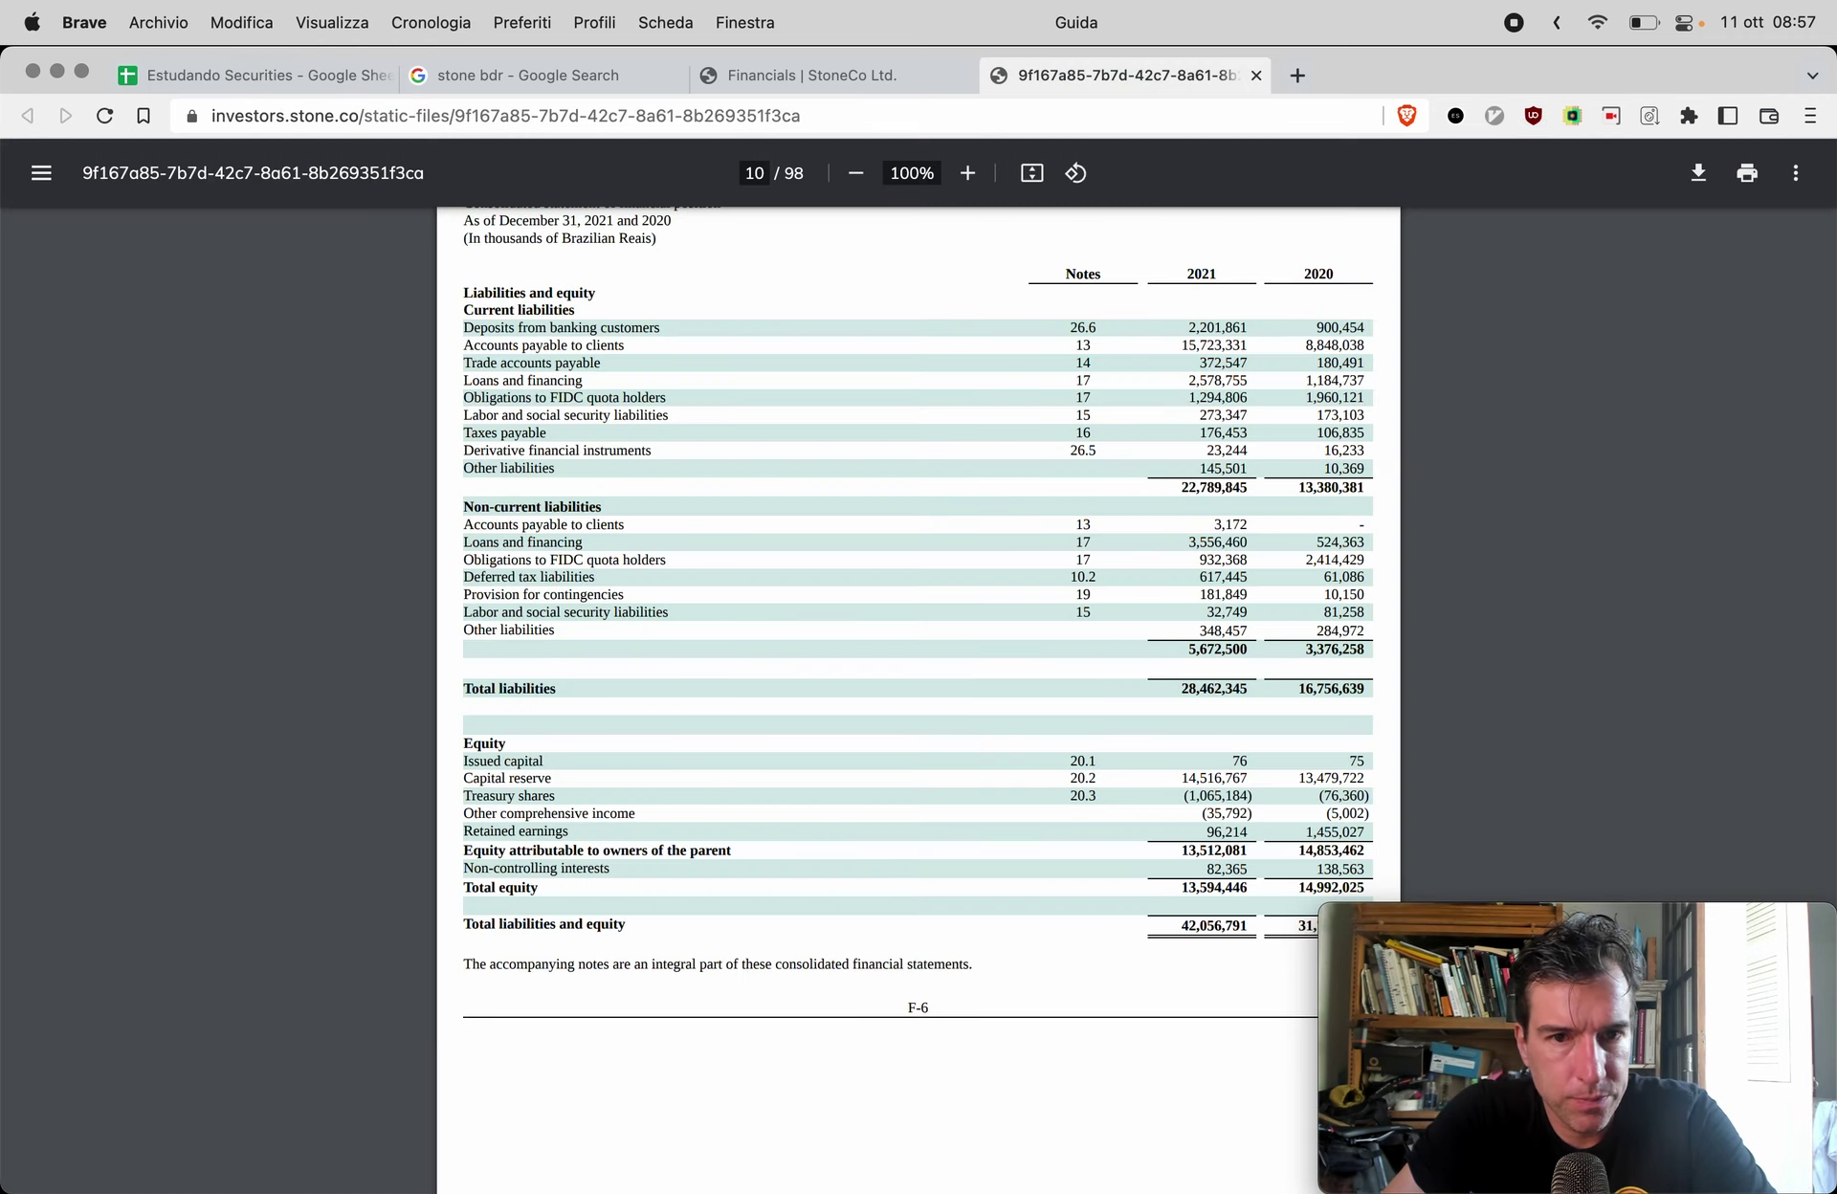
key("super+space")
type("cal")
key("Return")
key("Escape")
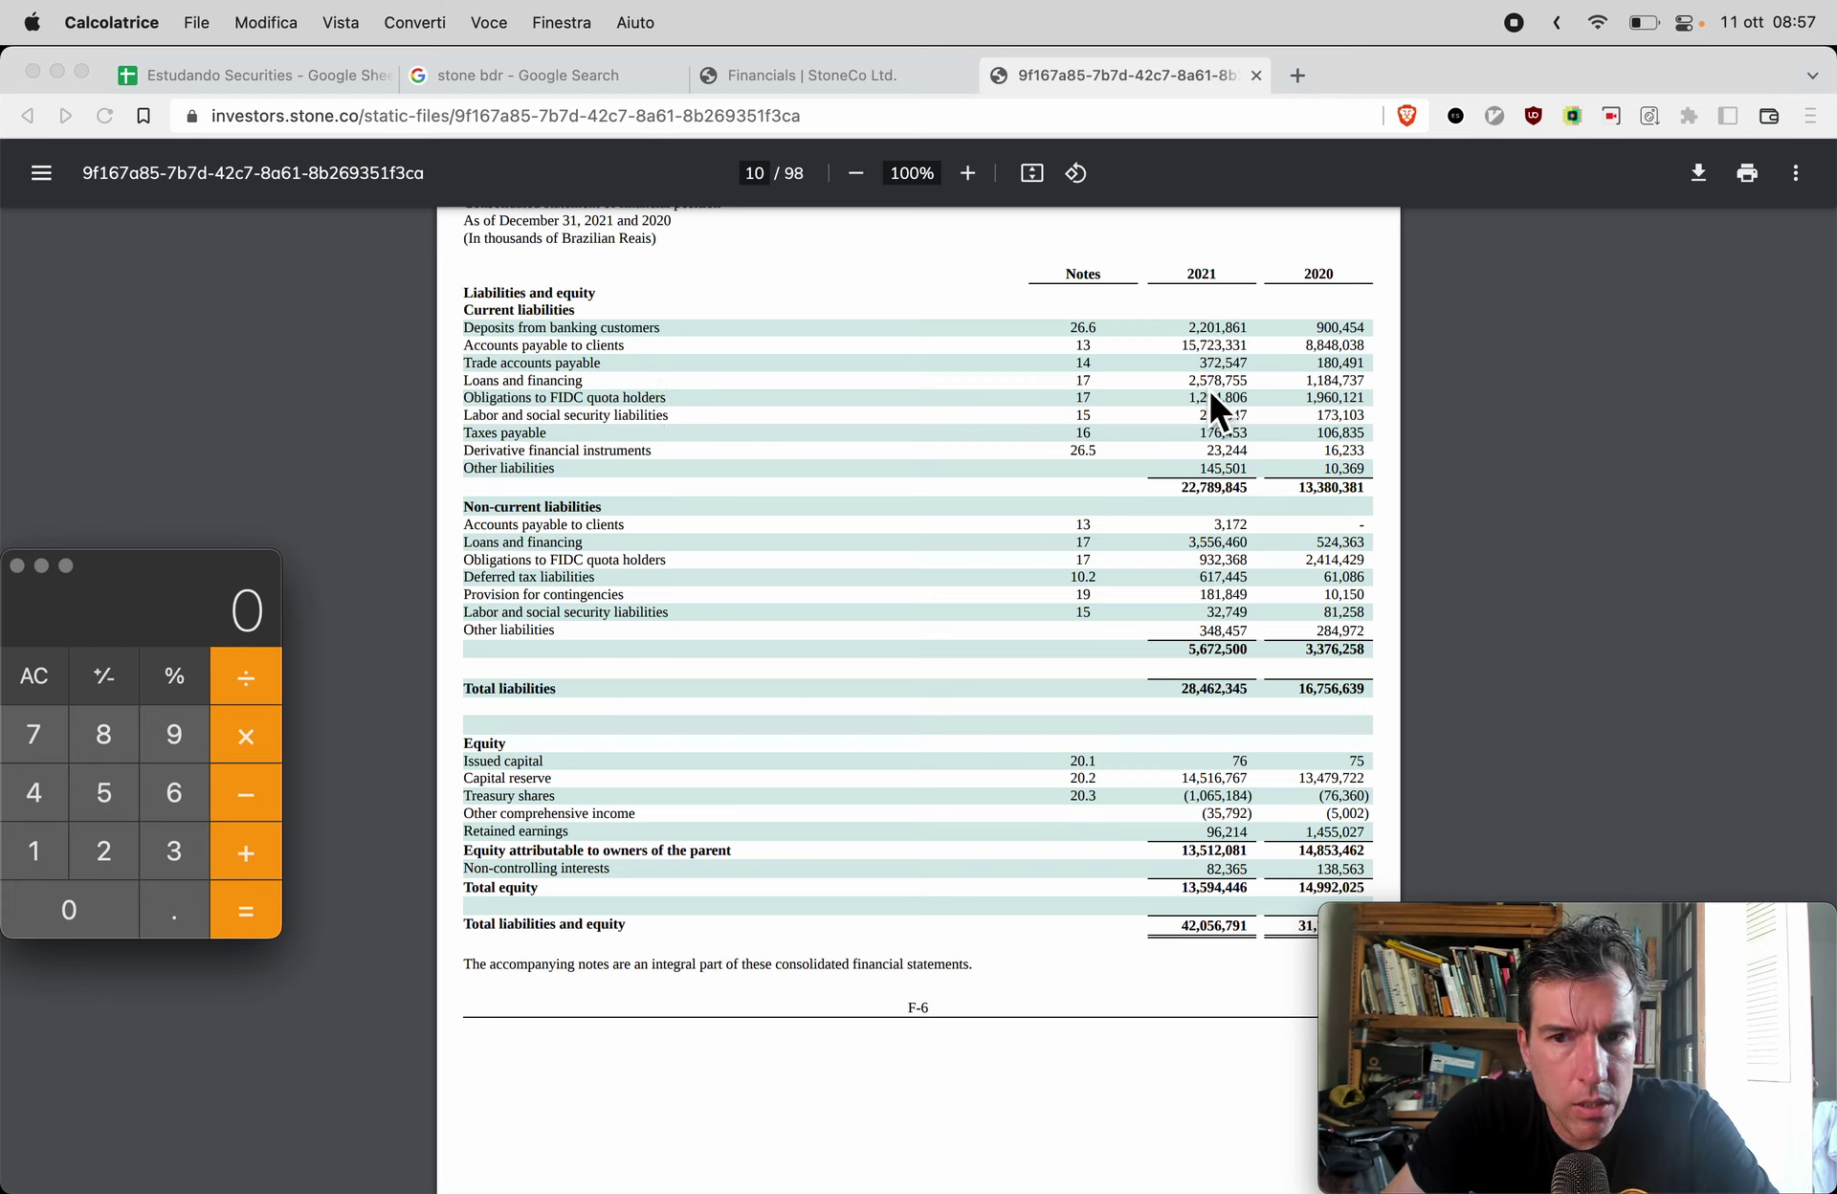
type("2579")
key("plus")
type("355")
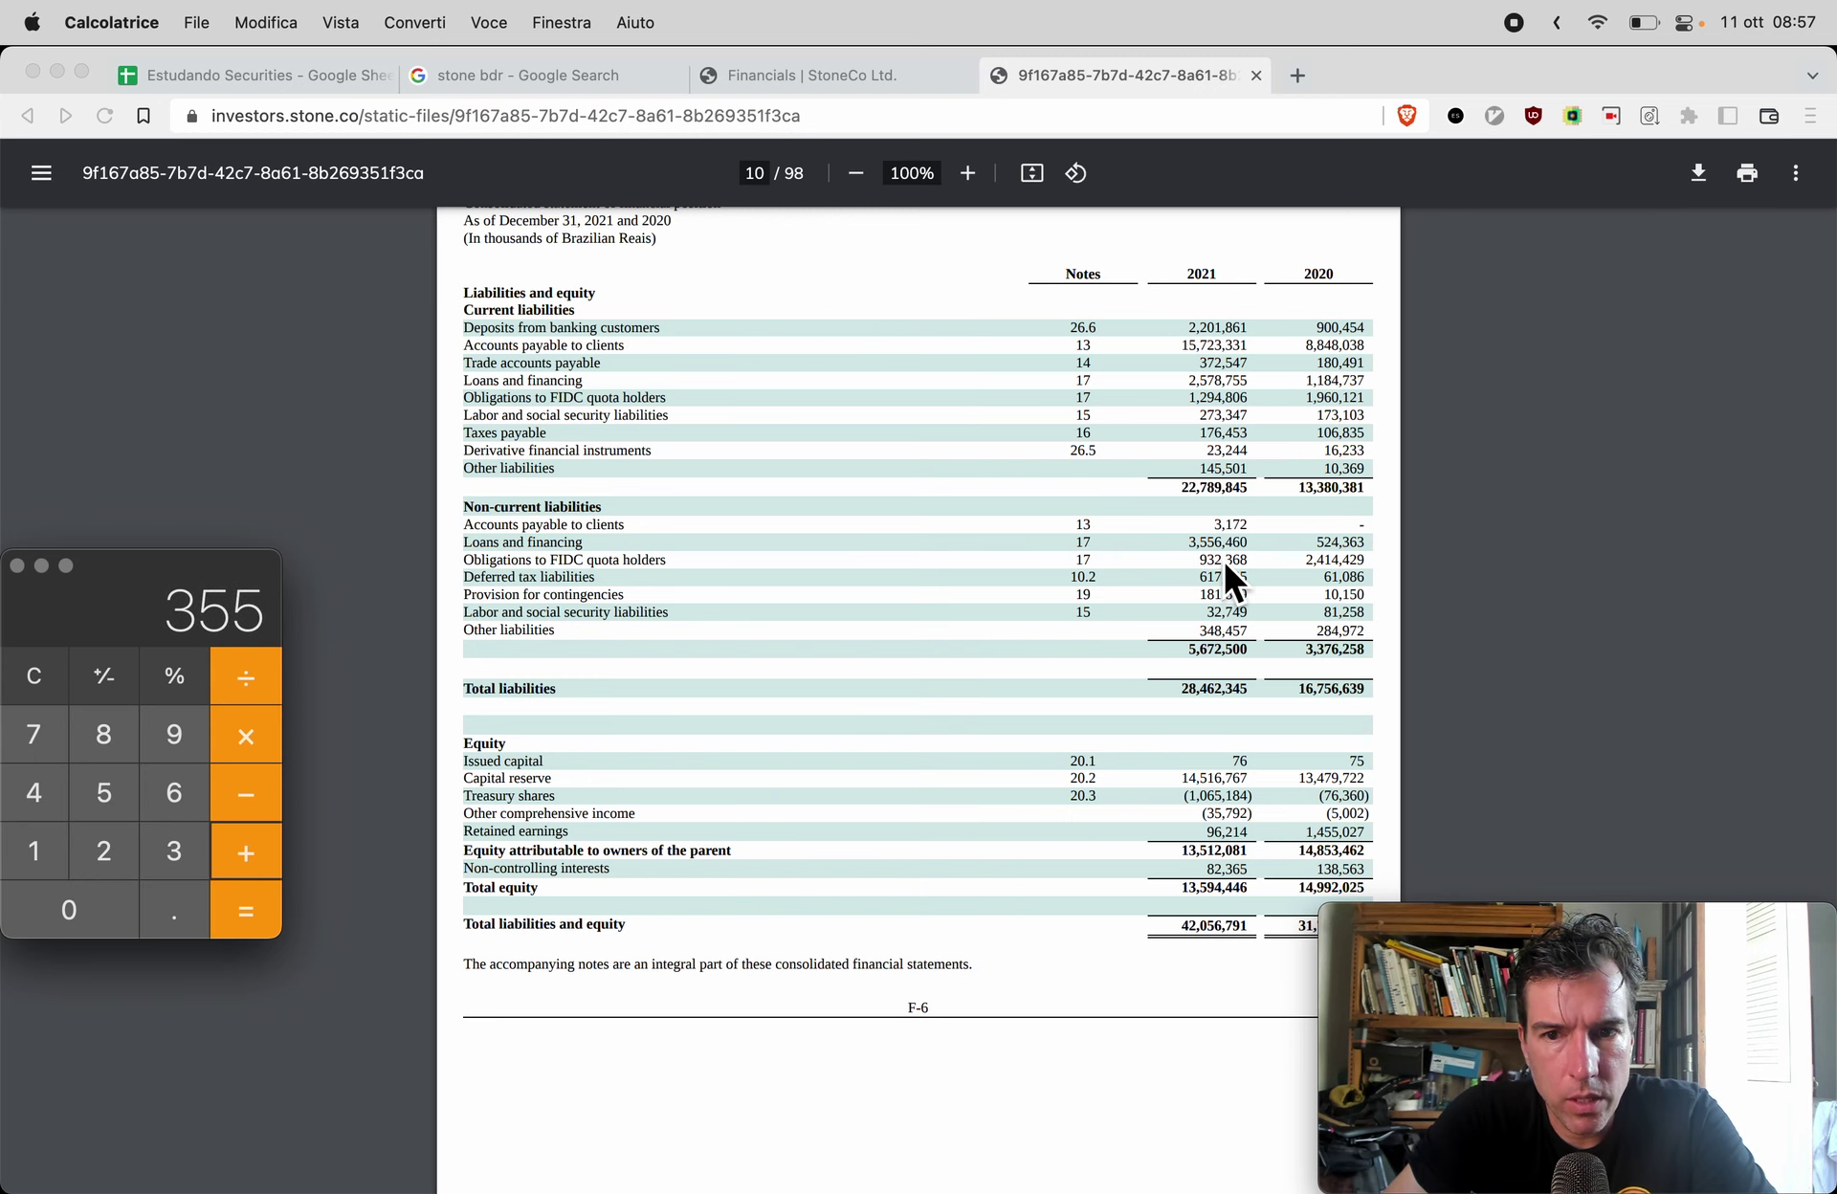
type("6")
key("Return")
Step: Copy the calculated sum 6135 into Total Debt(M) for Stone in period 21 of the spreadsheet
key("cmd+c")
key("cmd+Tab")
key("cmd+1")
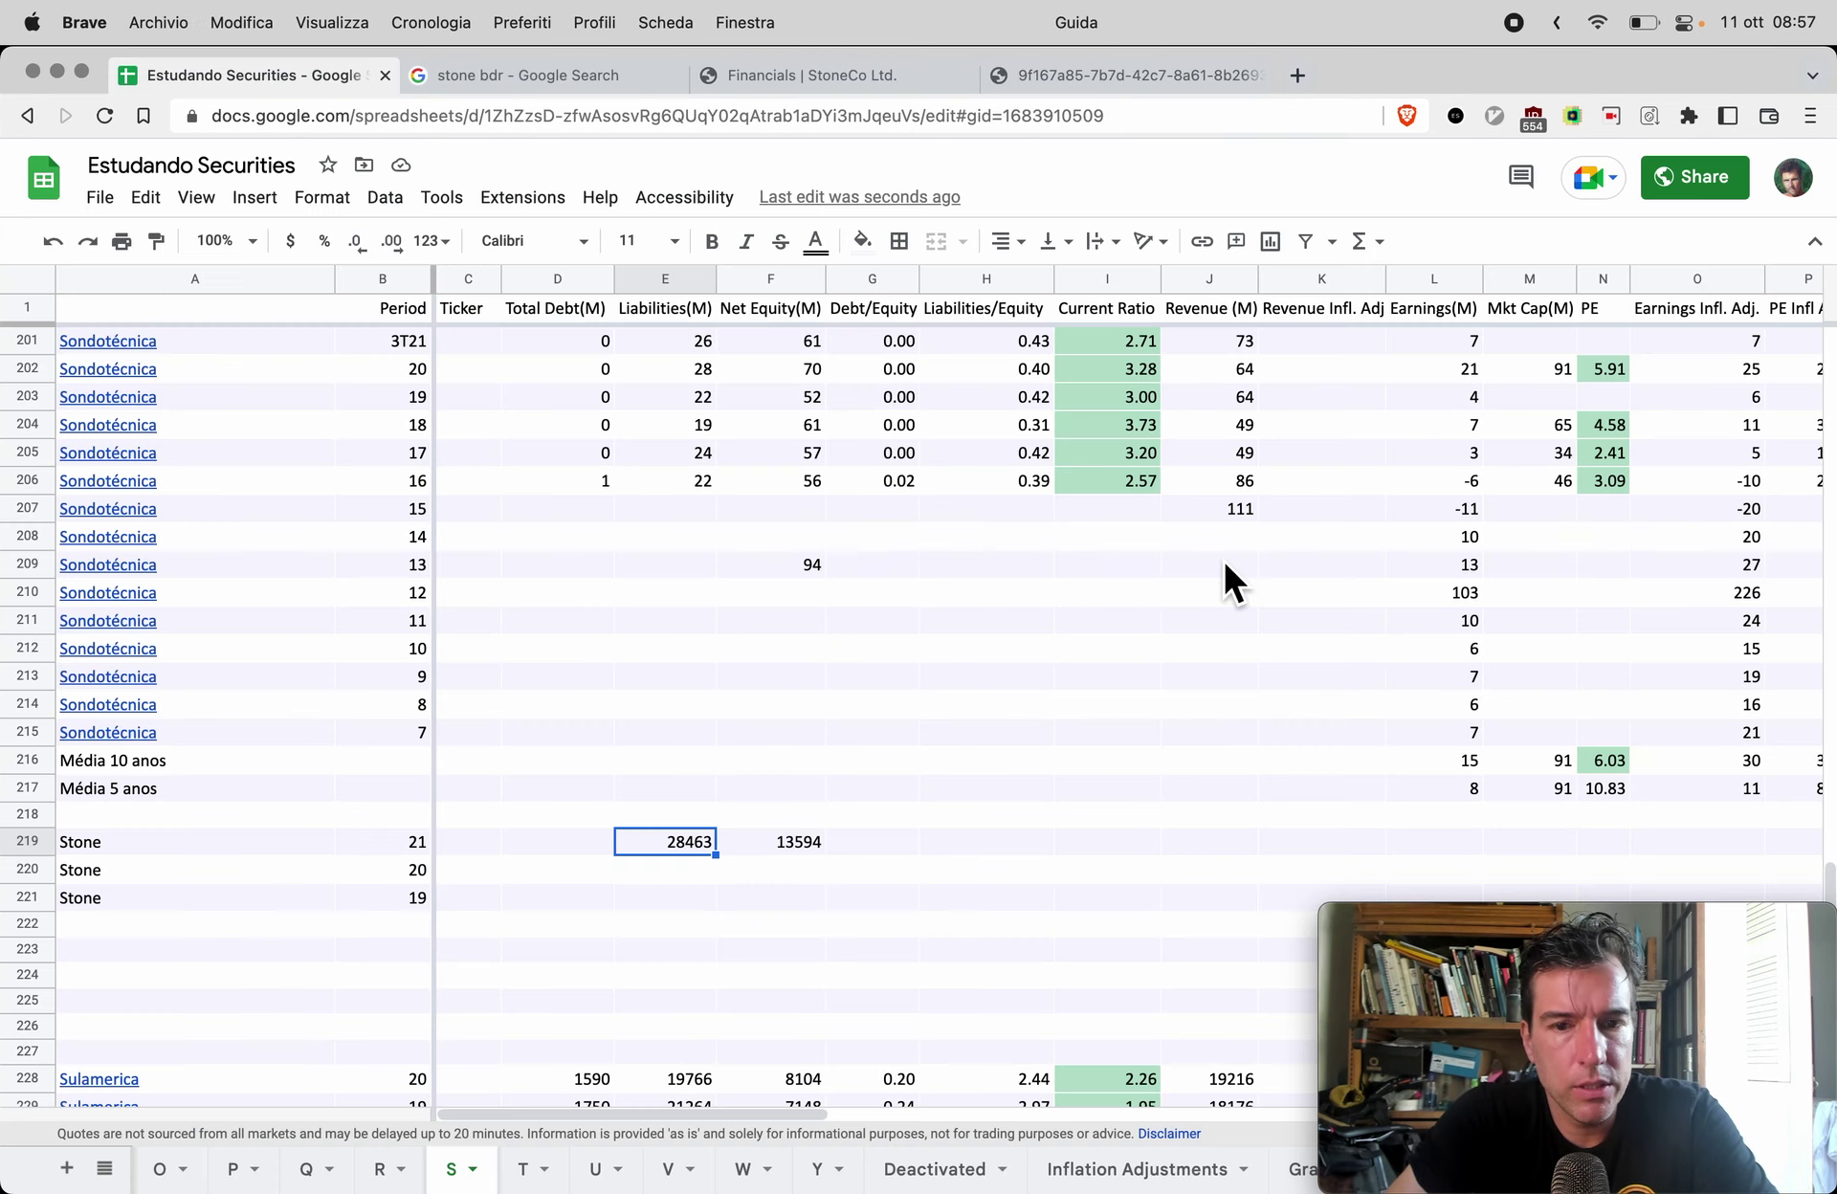
key("Left")
key("super+v")
Step: Copy the Debt/Equity and Liabilities/Equity formulas from the Sondotécnica period 16 row into Stone's period 21 row
key("Right")
key("Right")
key("Right")
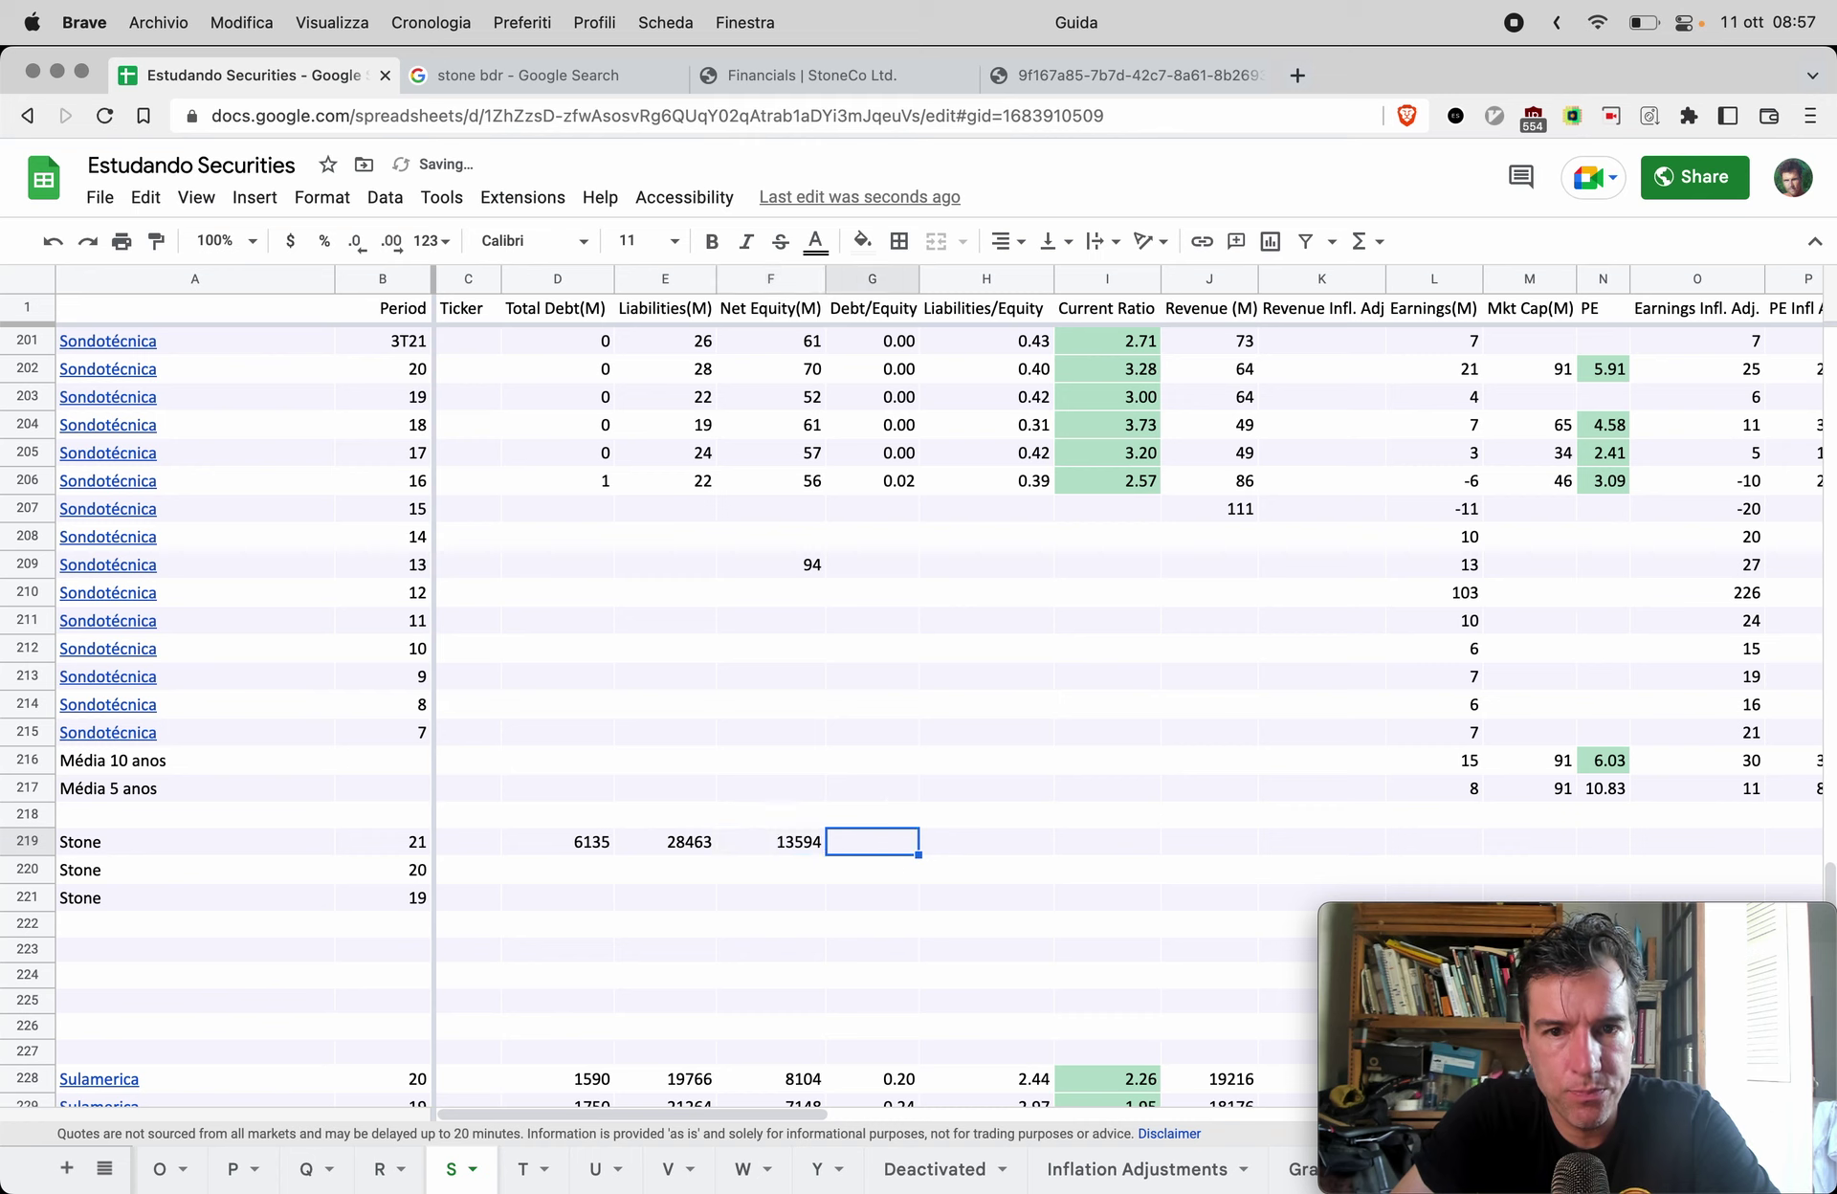
key("super+Up")
key("shift+Right")
key("super+c")
left_click(770, 841)
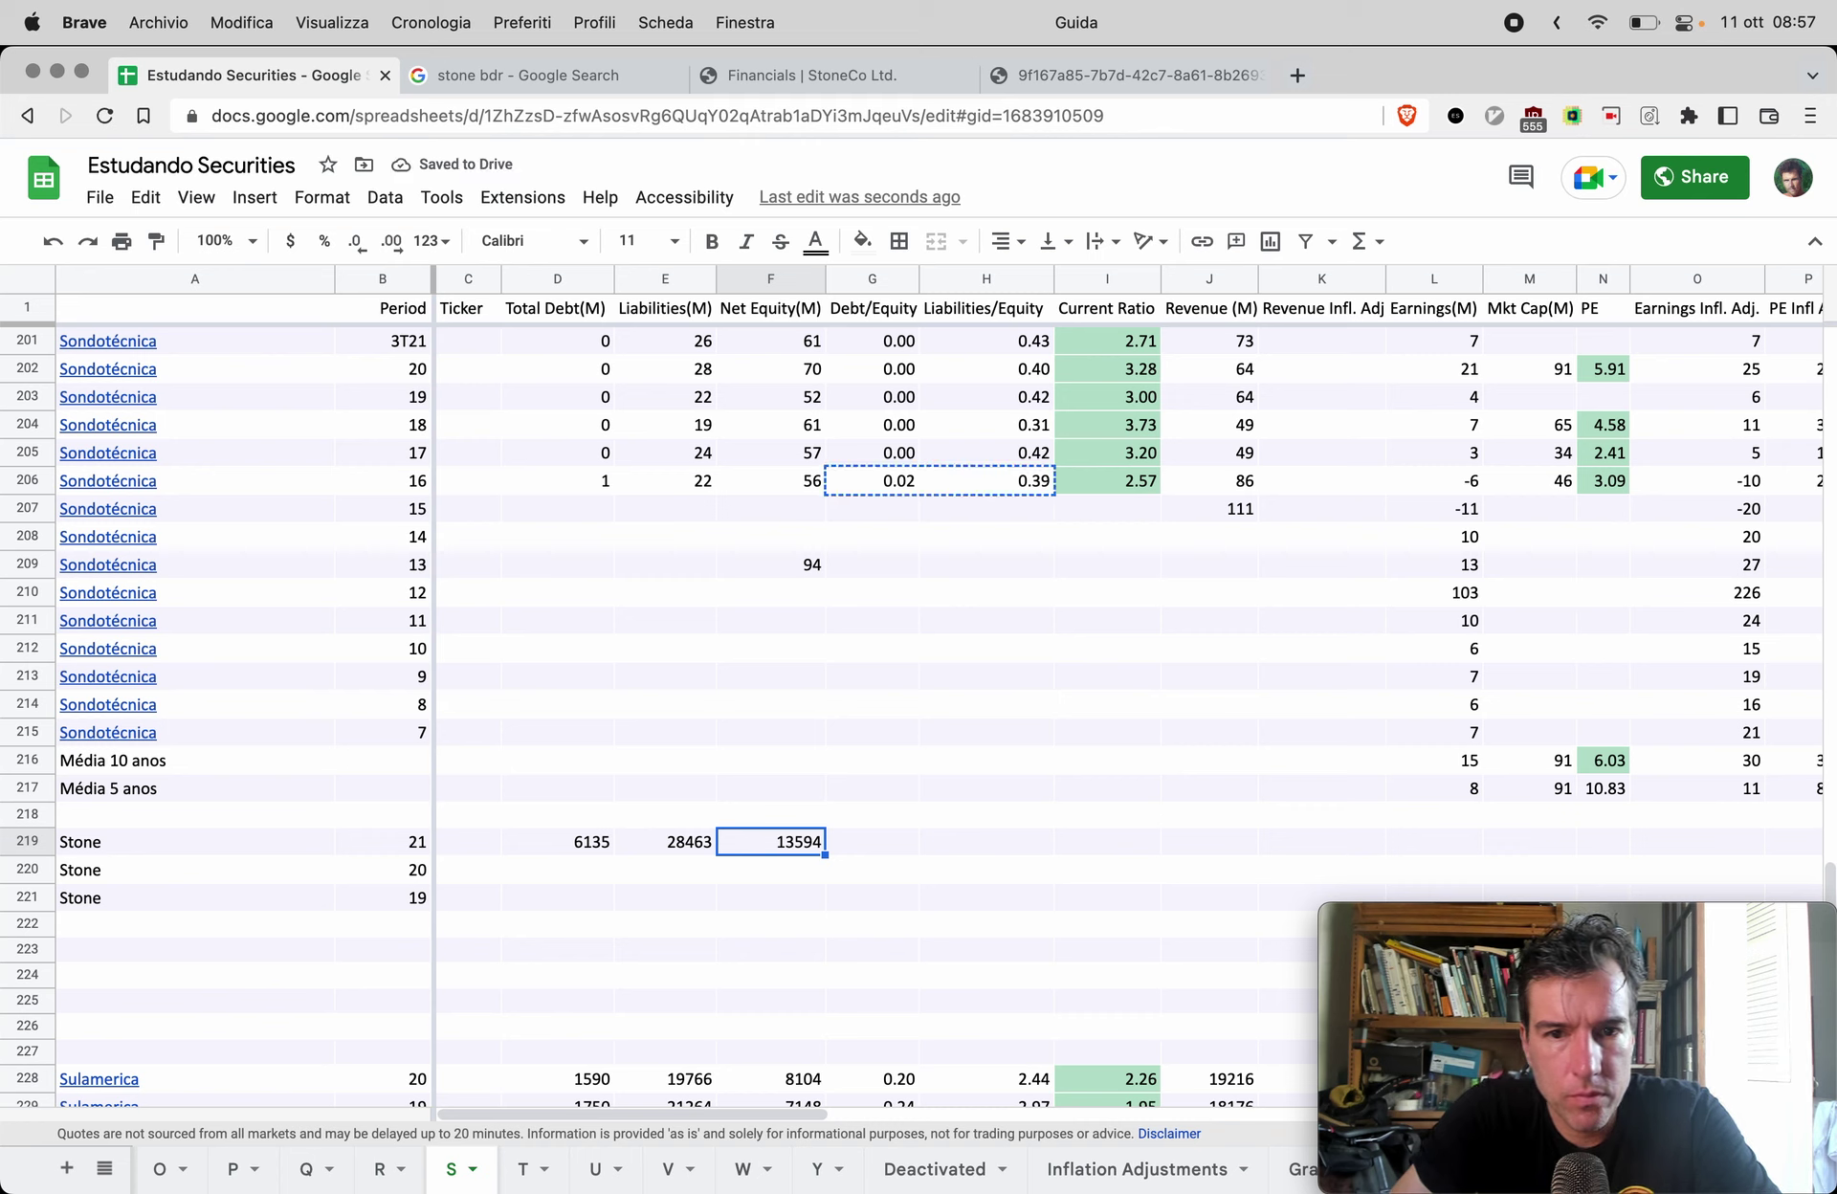
key("Right")
key("super+v")
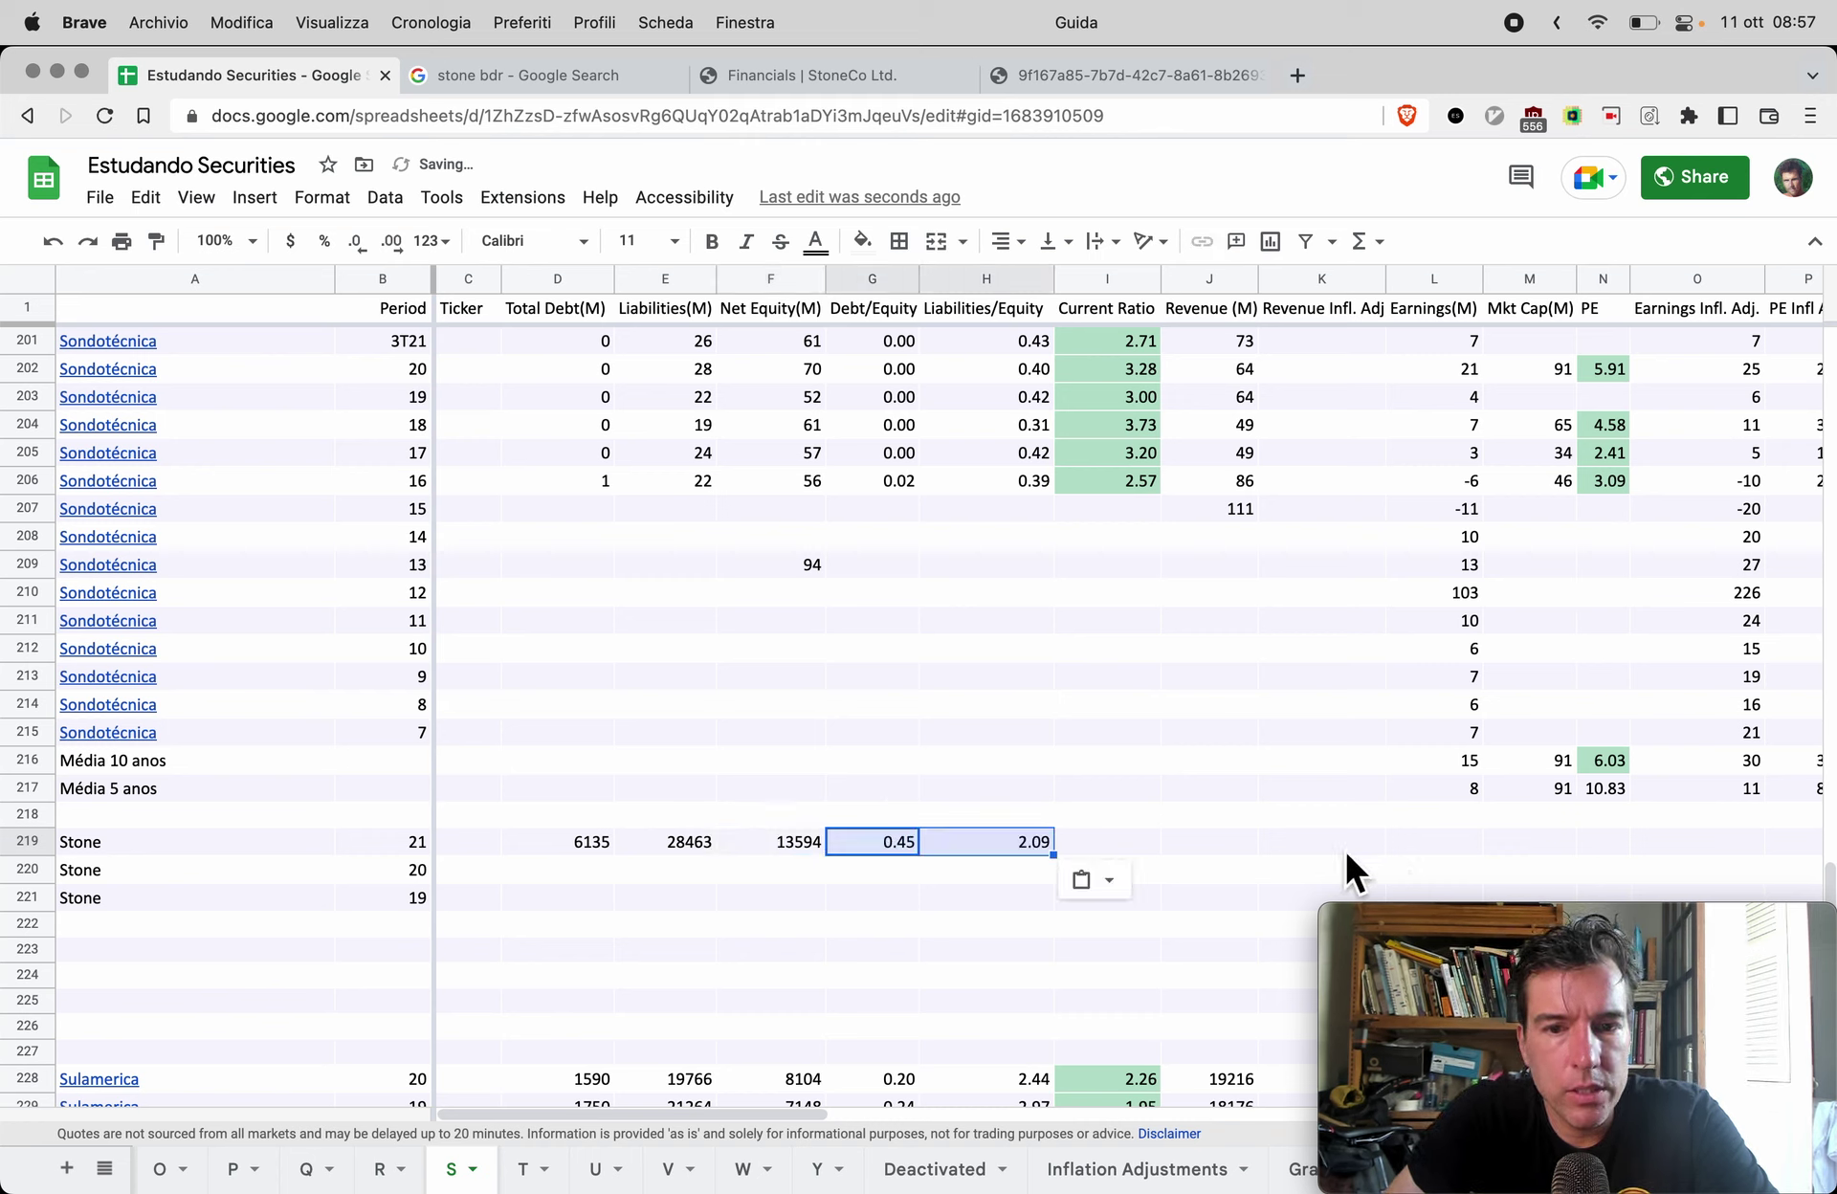
left_click(1311, 868)
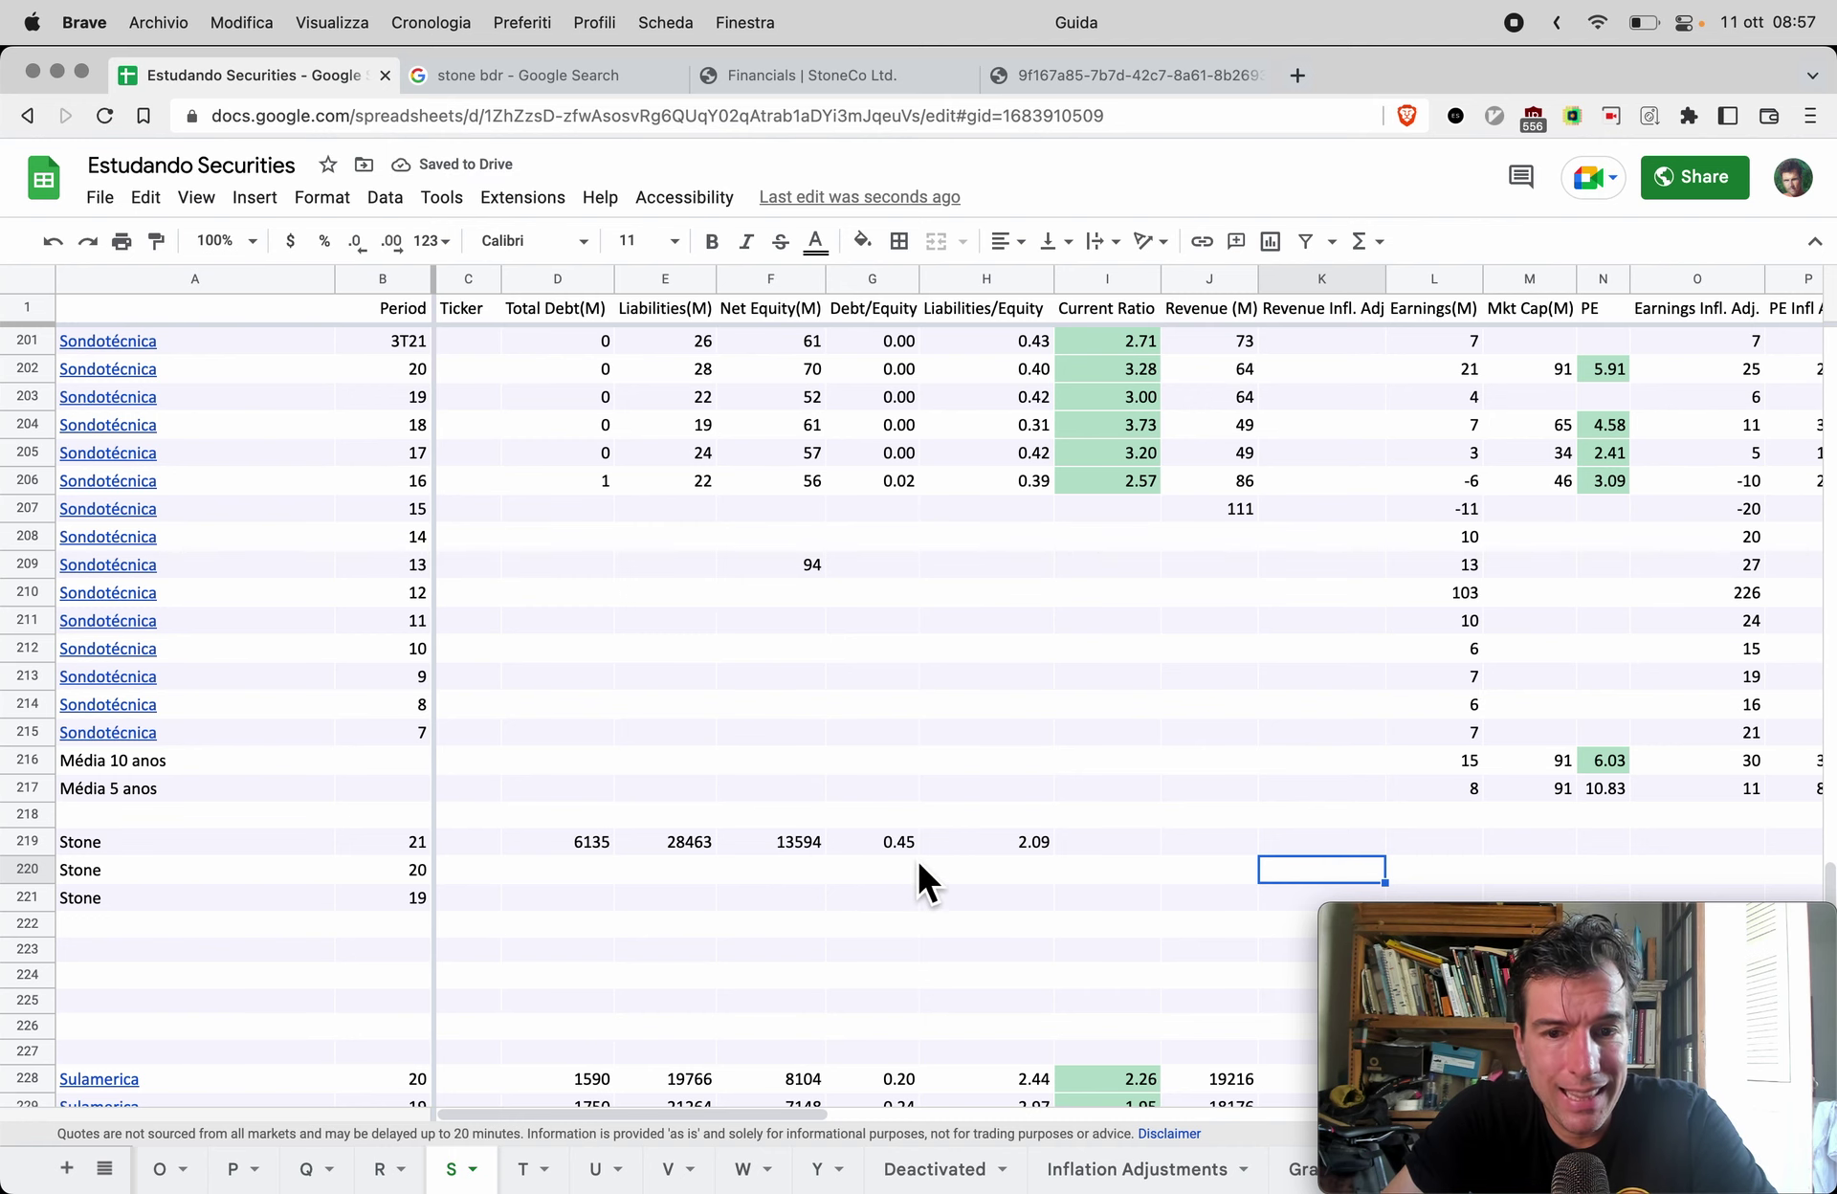
scroll(918, 864, "down", 3)
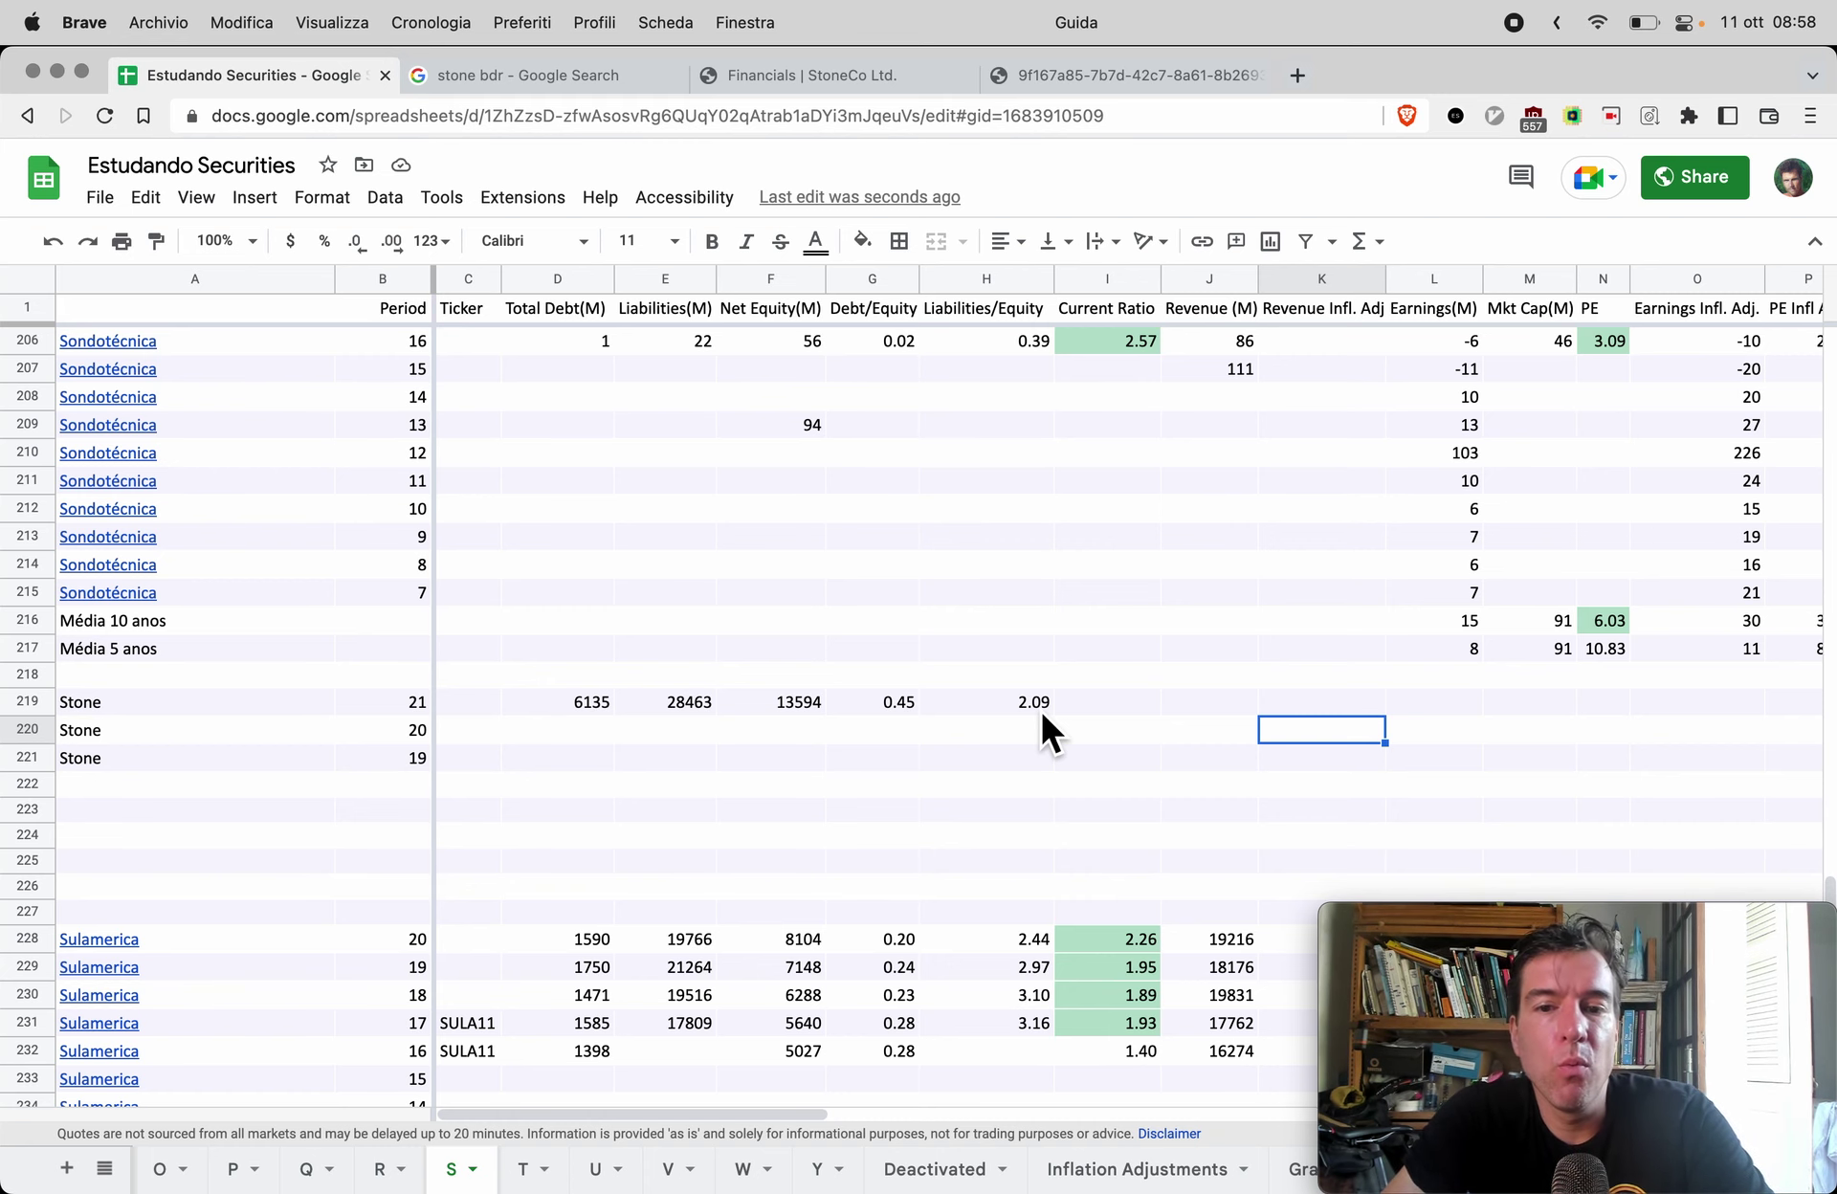
scroll(1042, 714, "down", 1)
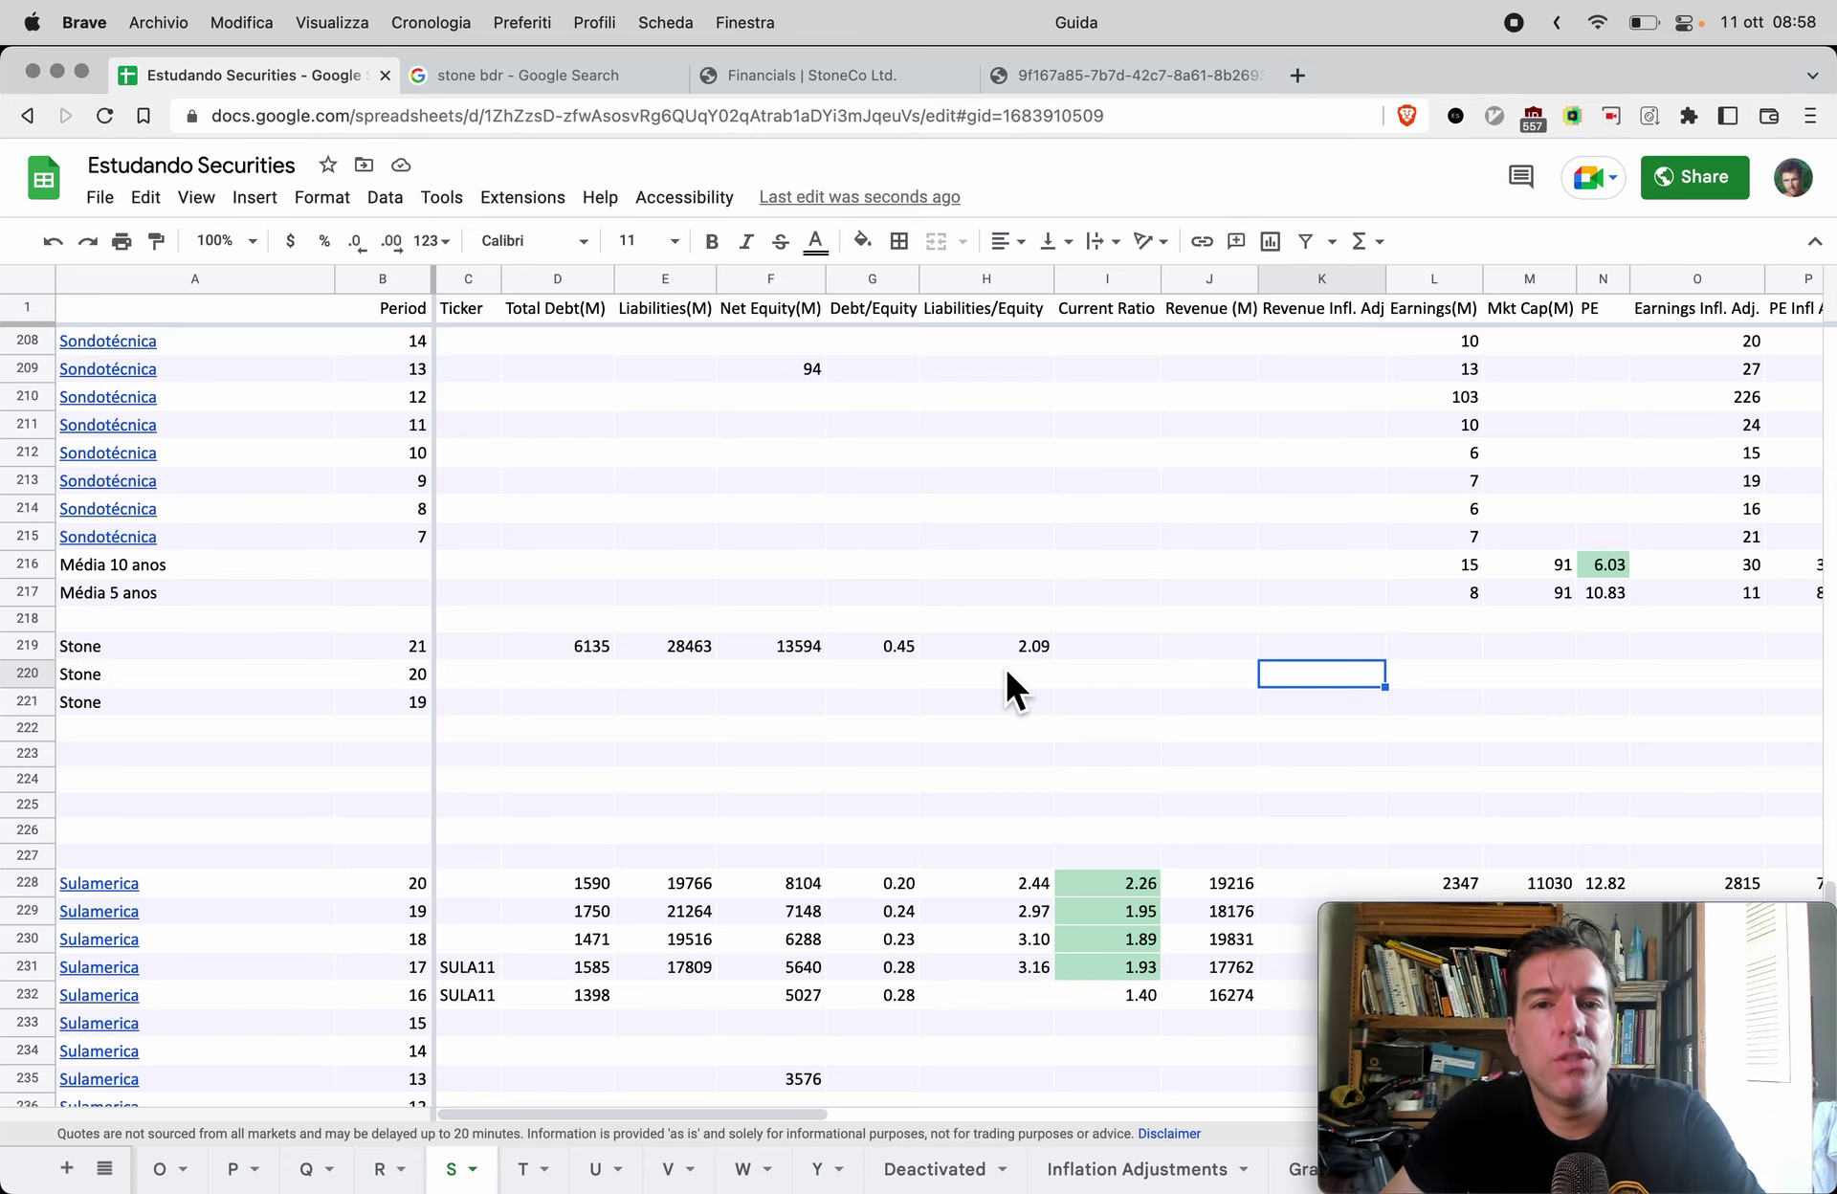
Step: Examine the 2021 assets in the report's statement of financial position, highlighting the intangible assets figure
key("super+4")
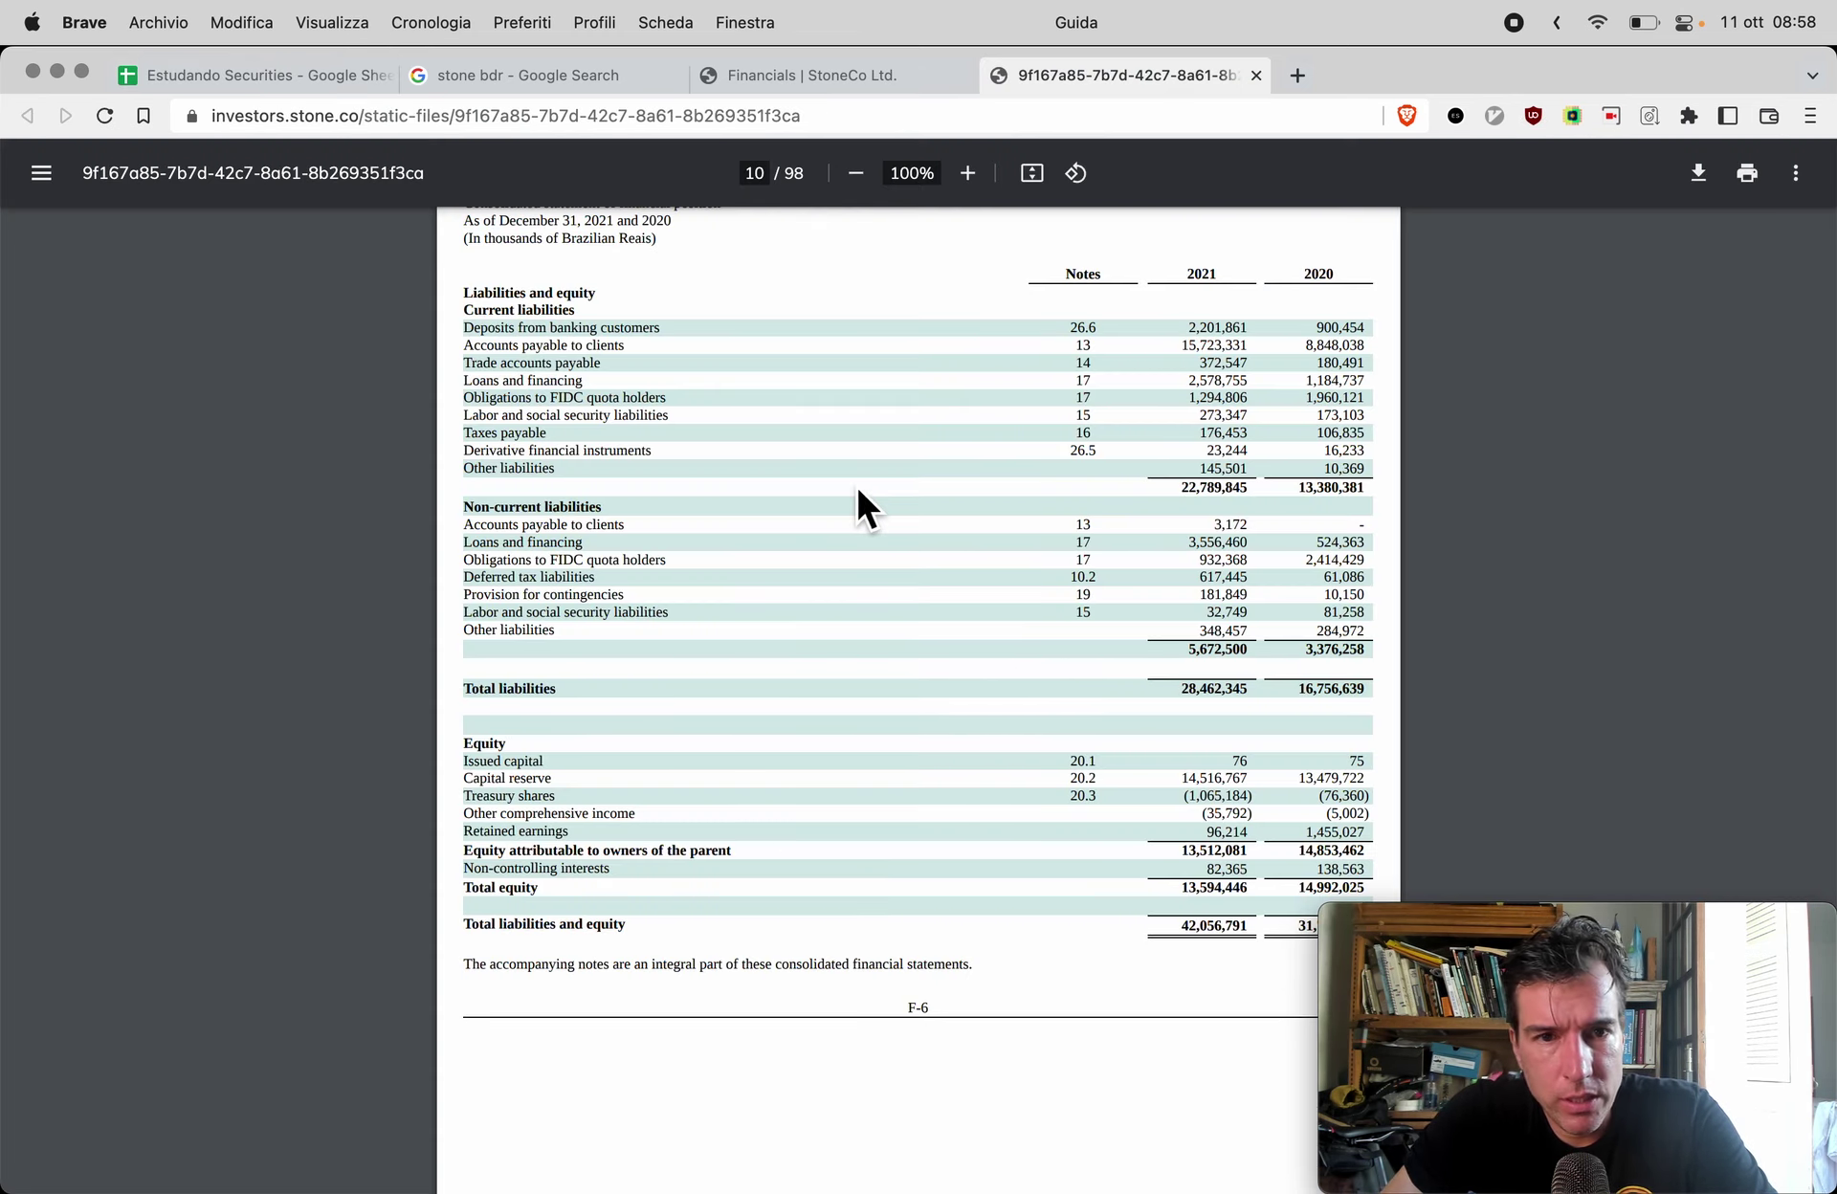
scroll(857, 489, "up", 15)
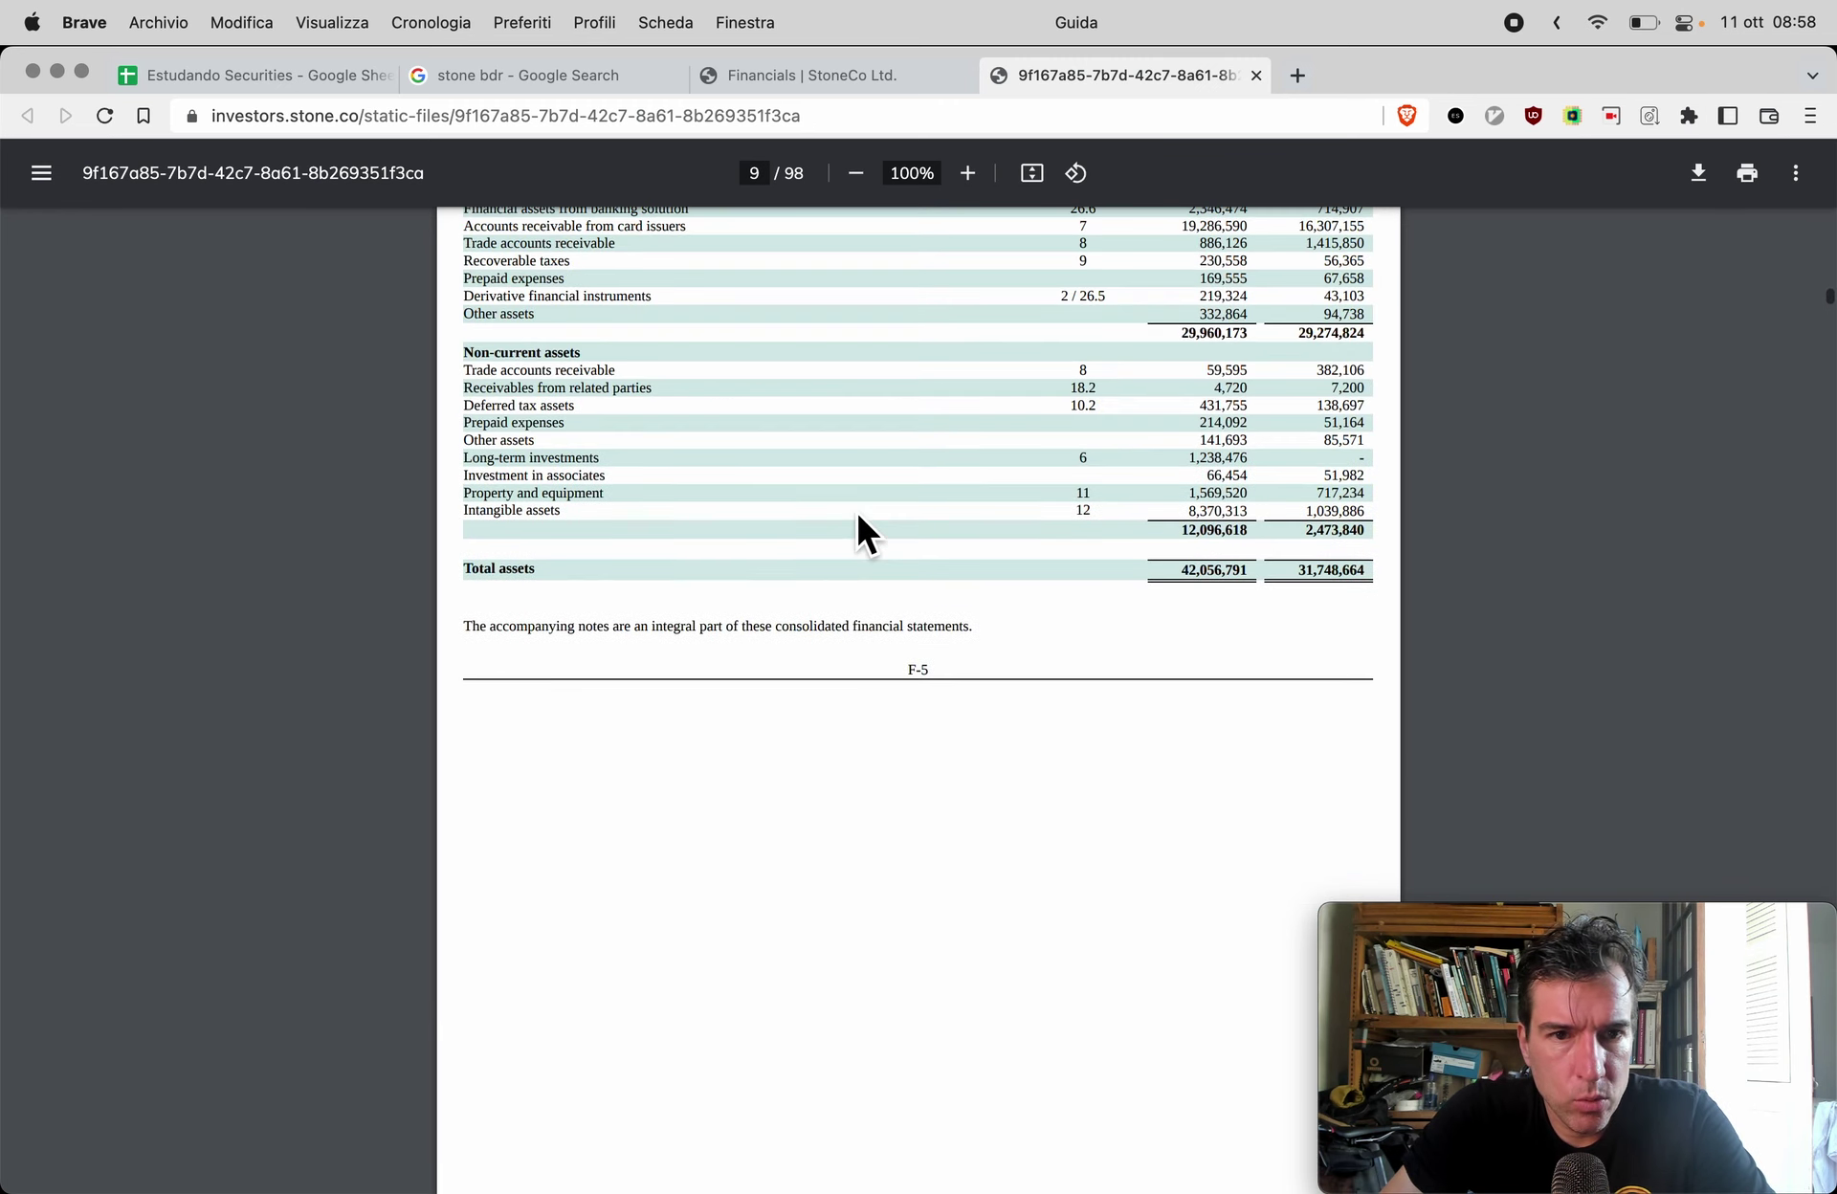
scroll(858, 518, "up", 2)
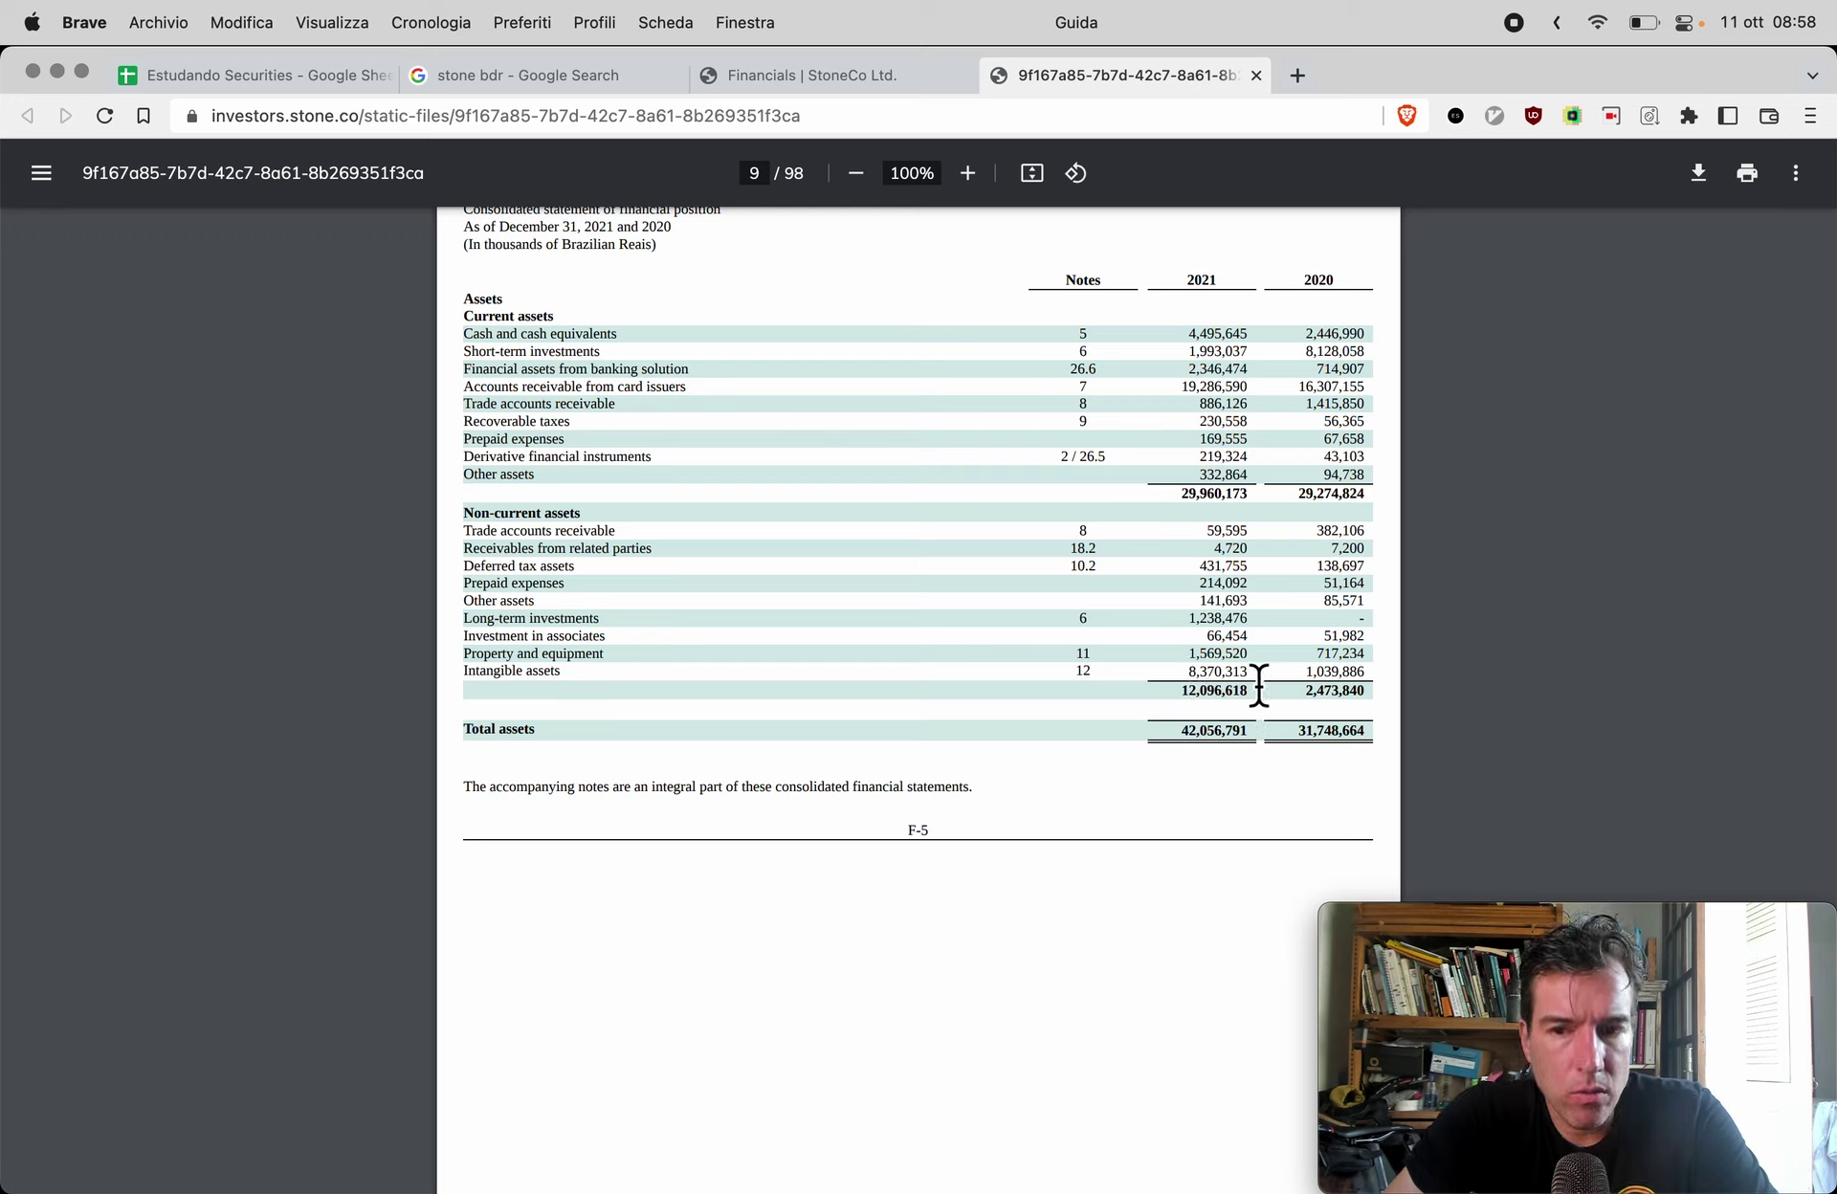
double_click(1184, 673)
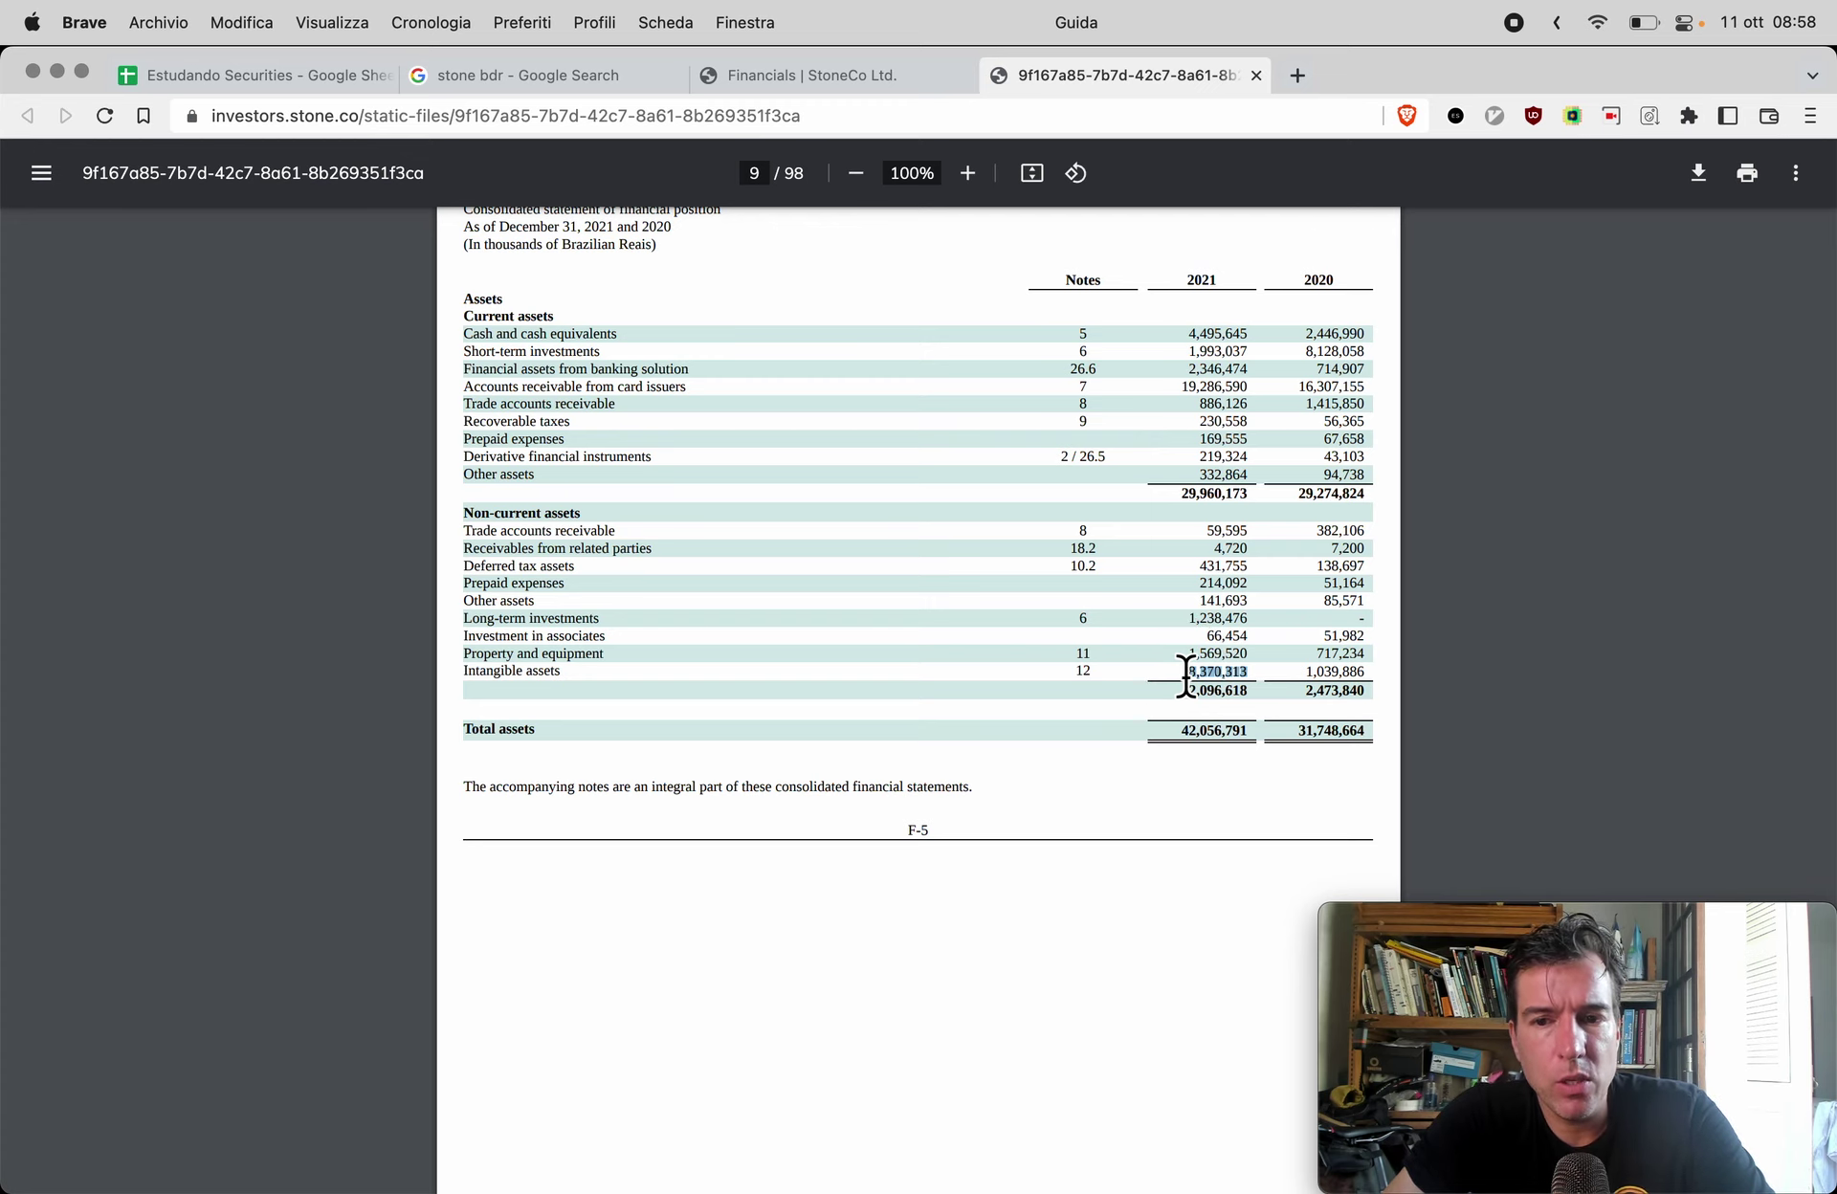
scroll(1185, 675, "up", 2)
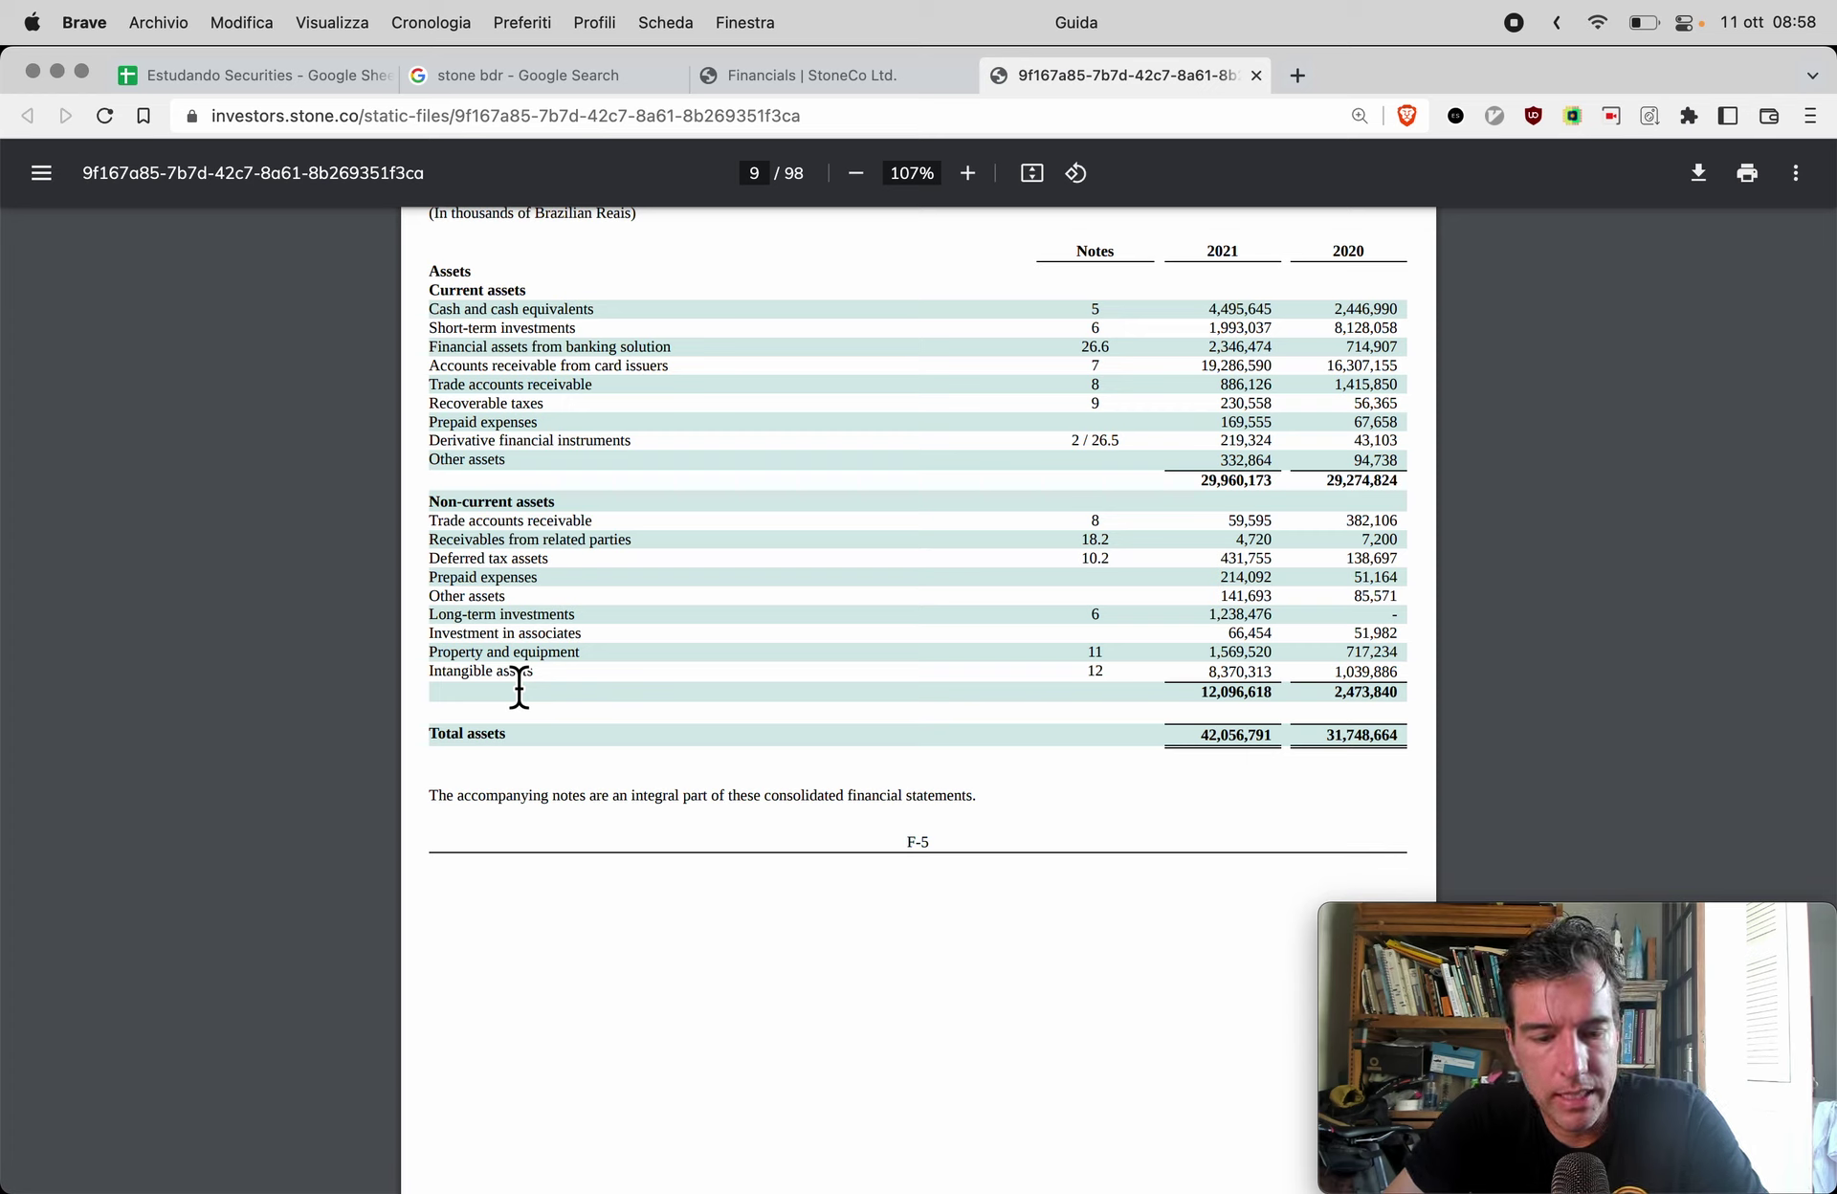
Step: Switch to the Calculator and divide the report's 2021 total current assets by total current liabilities, 29960 by 22790
key("super+space")
type("calcolatrice")
key("Return")
key("Escape")
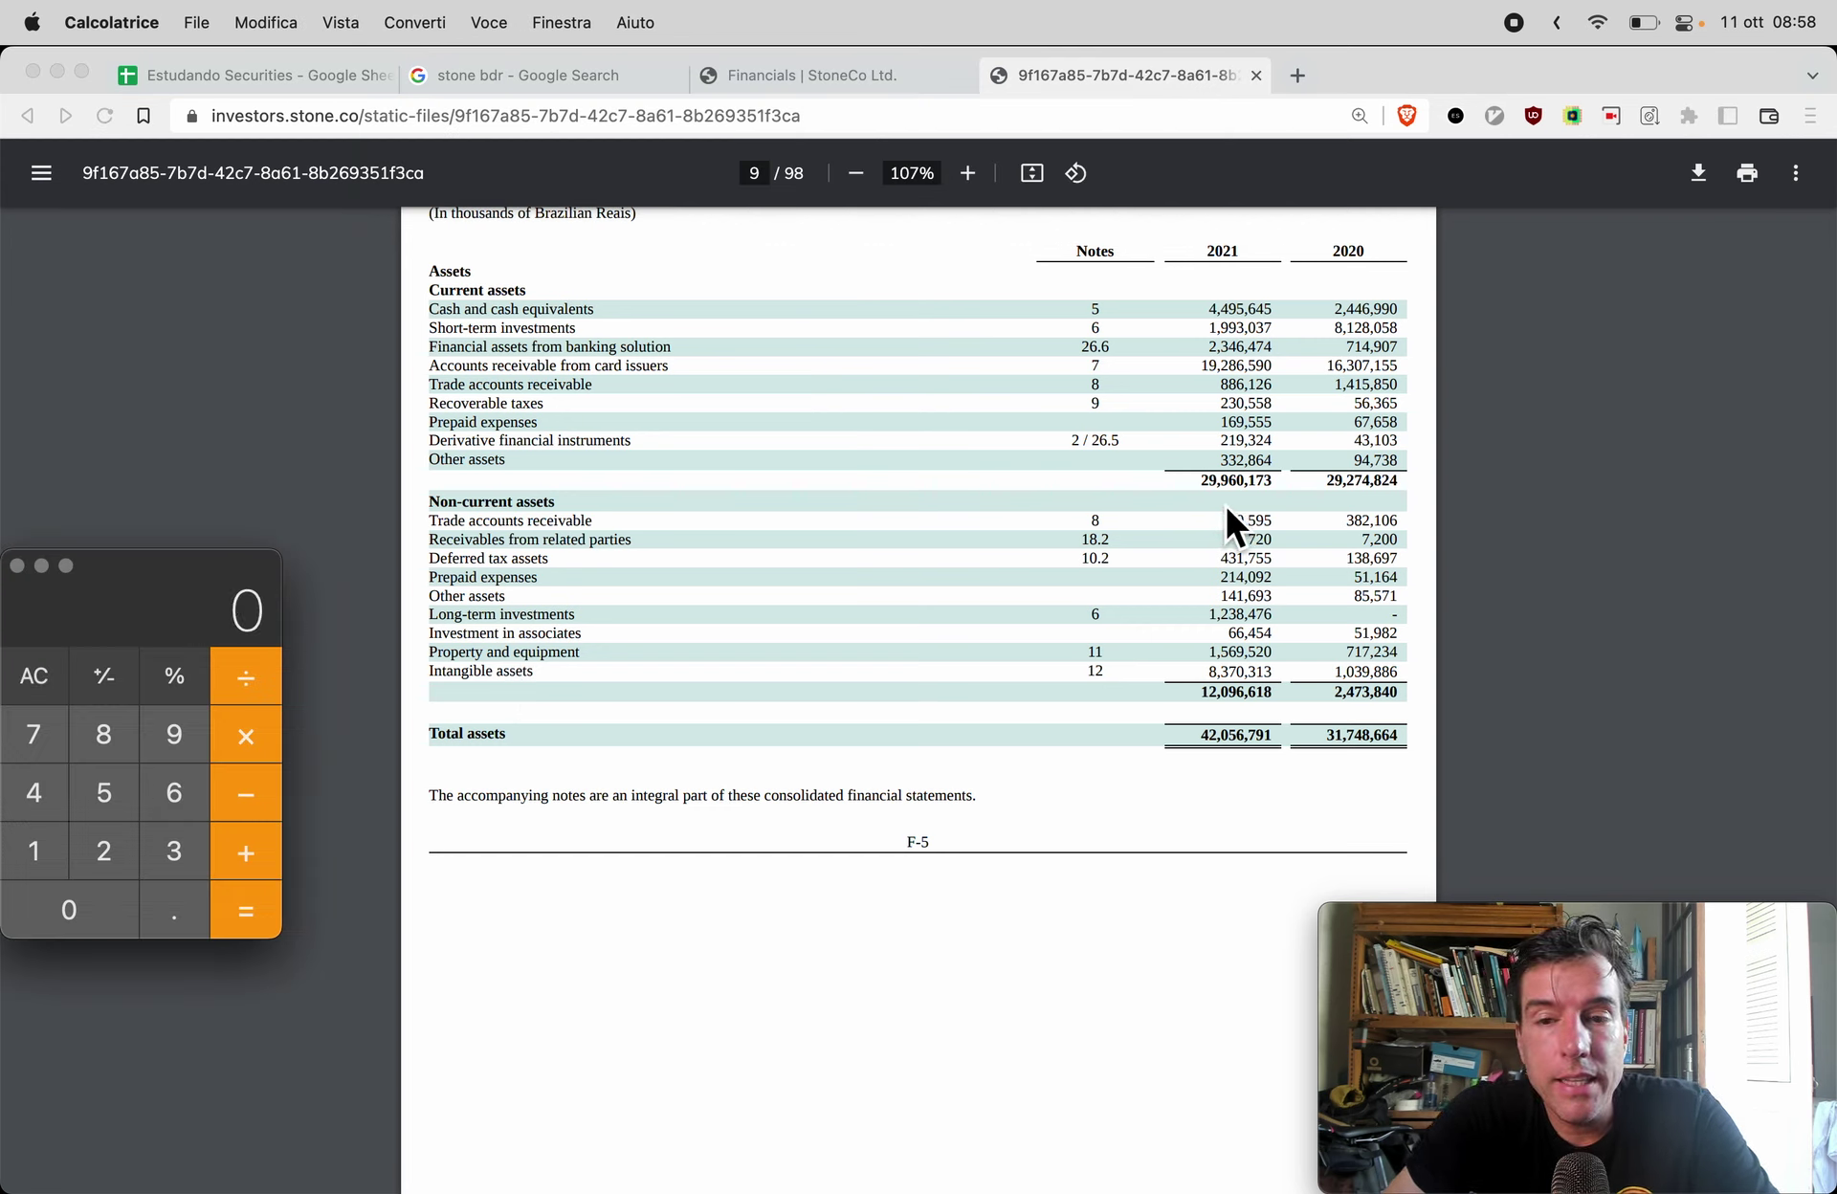
type("29960")
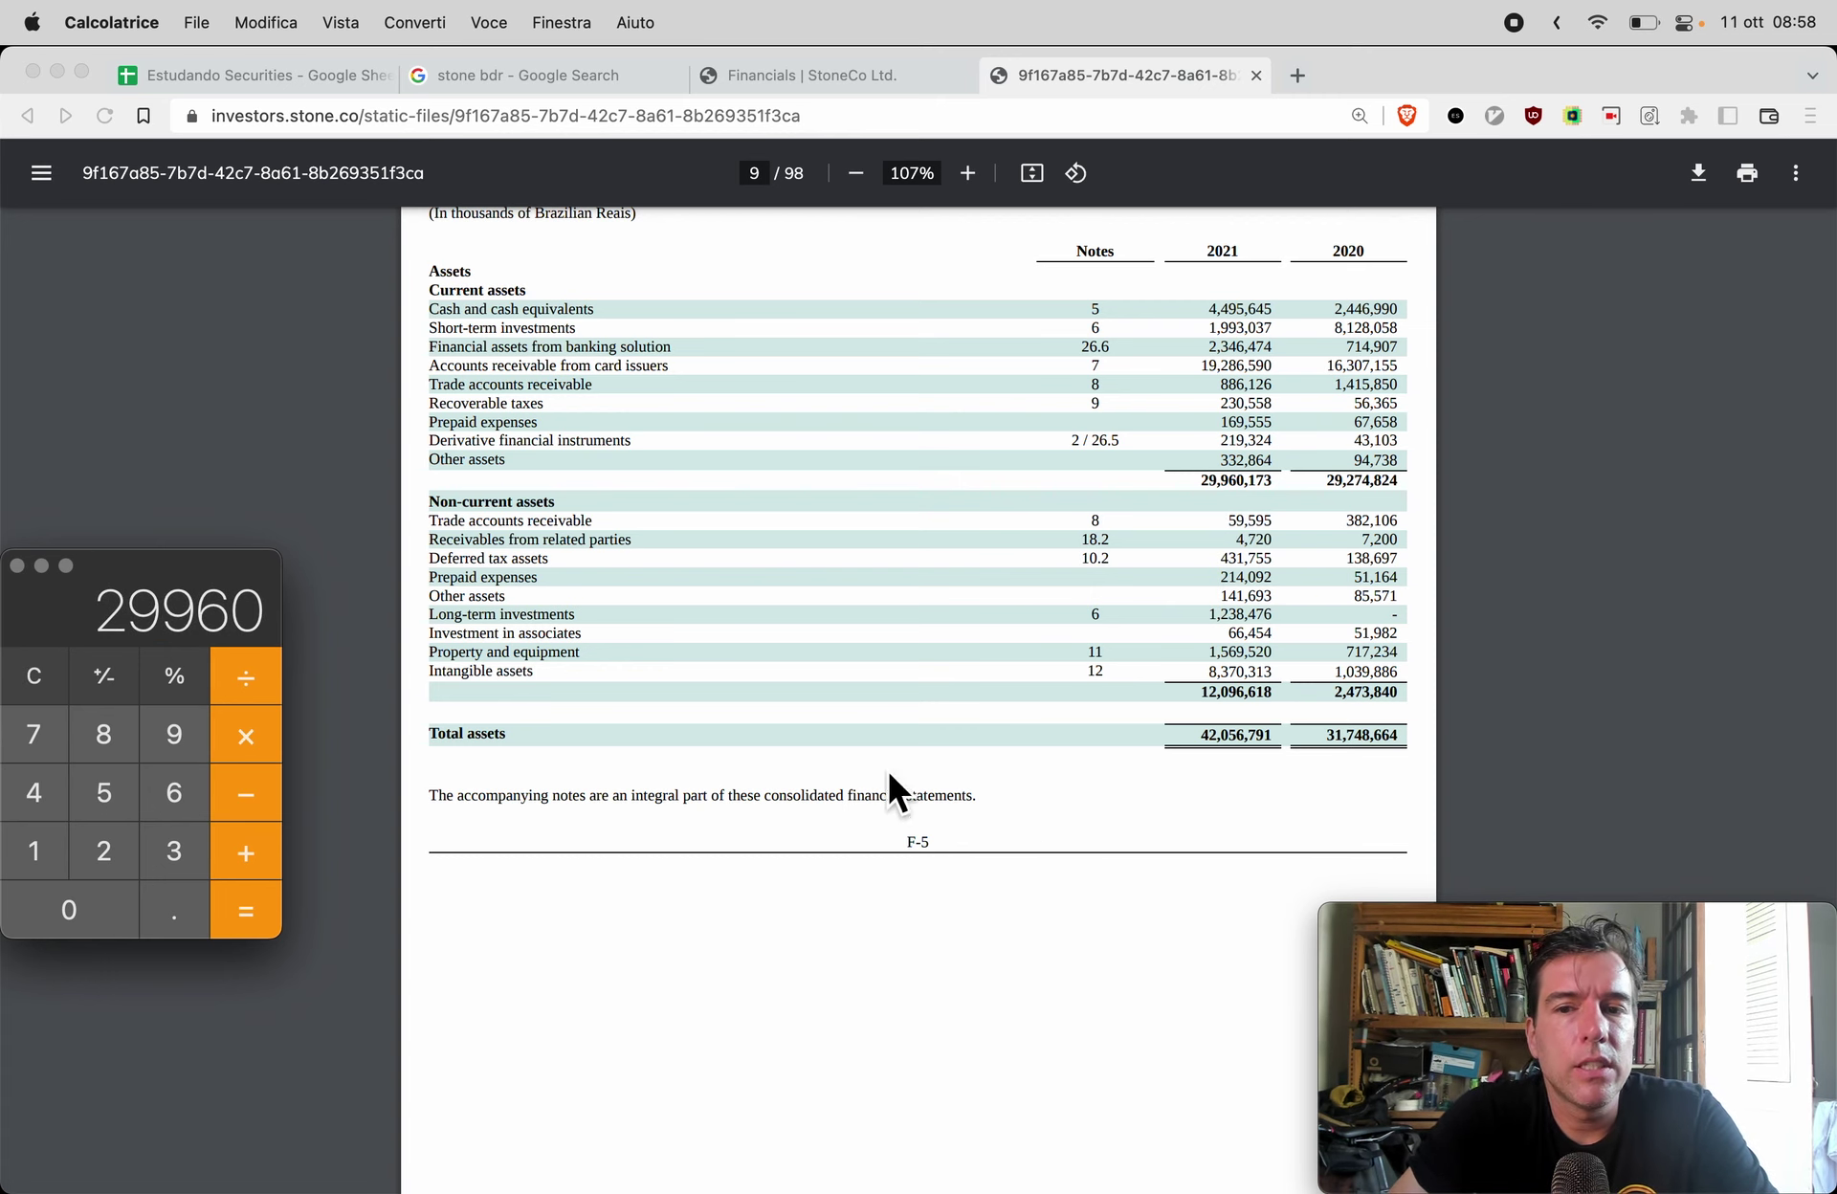
scroll(886, 780, "down", 10)
scroll(885, 791, "up", 2)
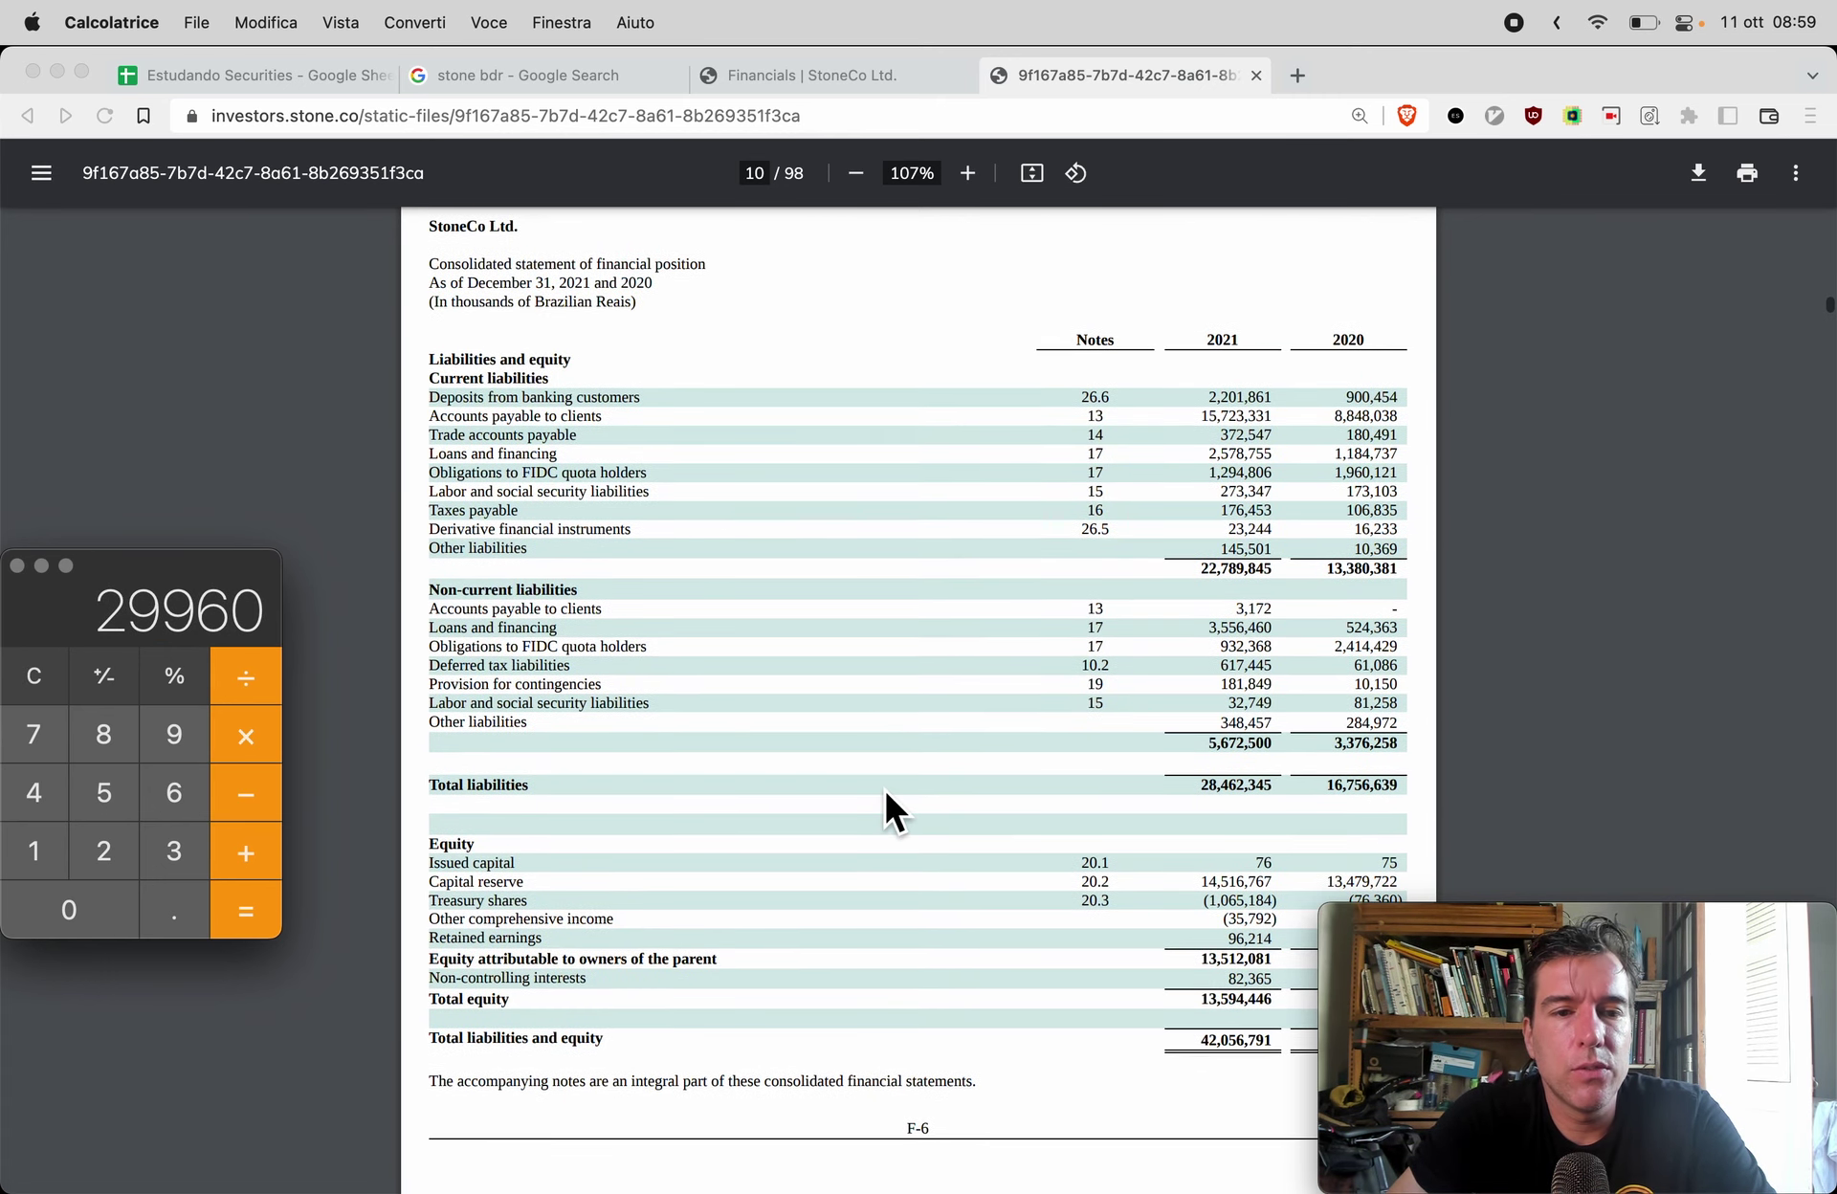
key("slash")
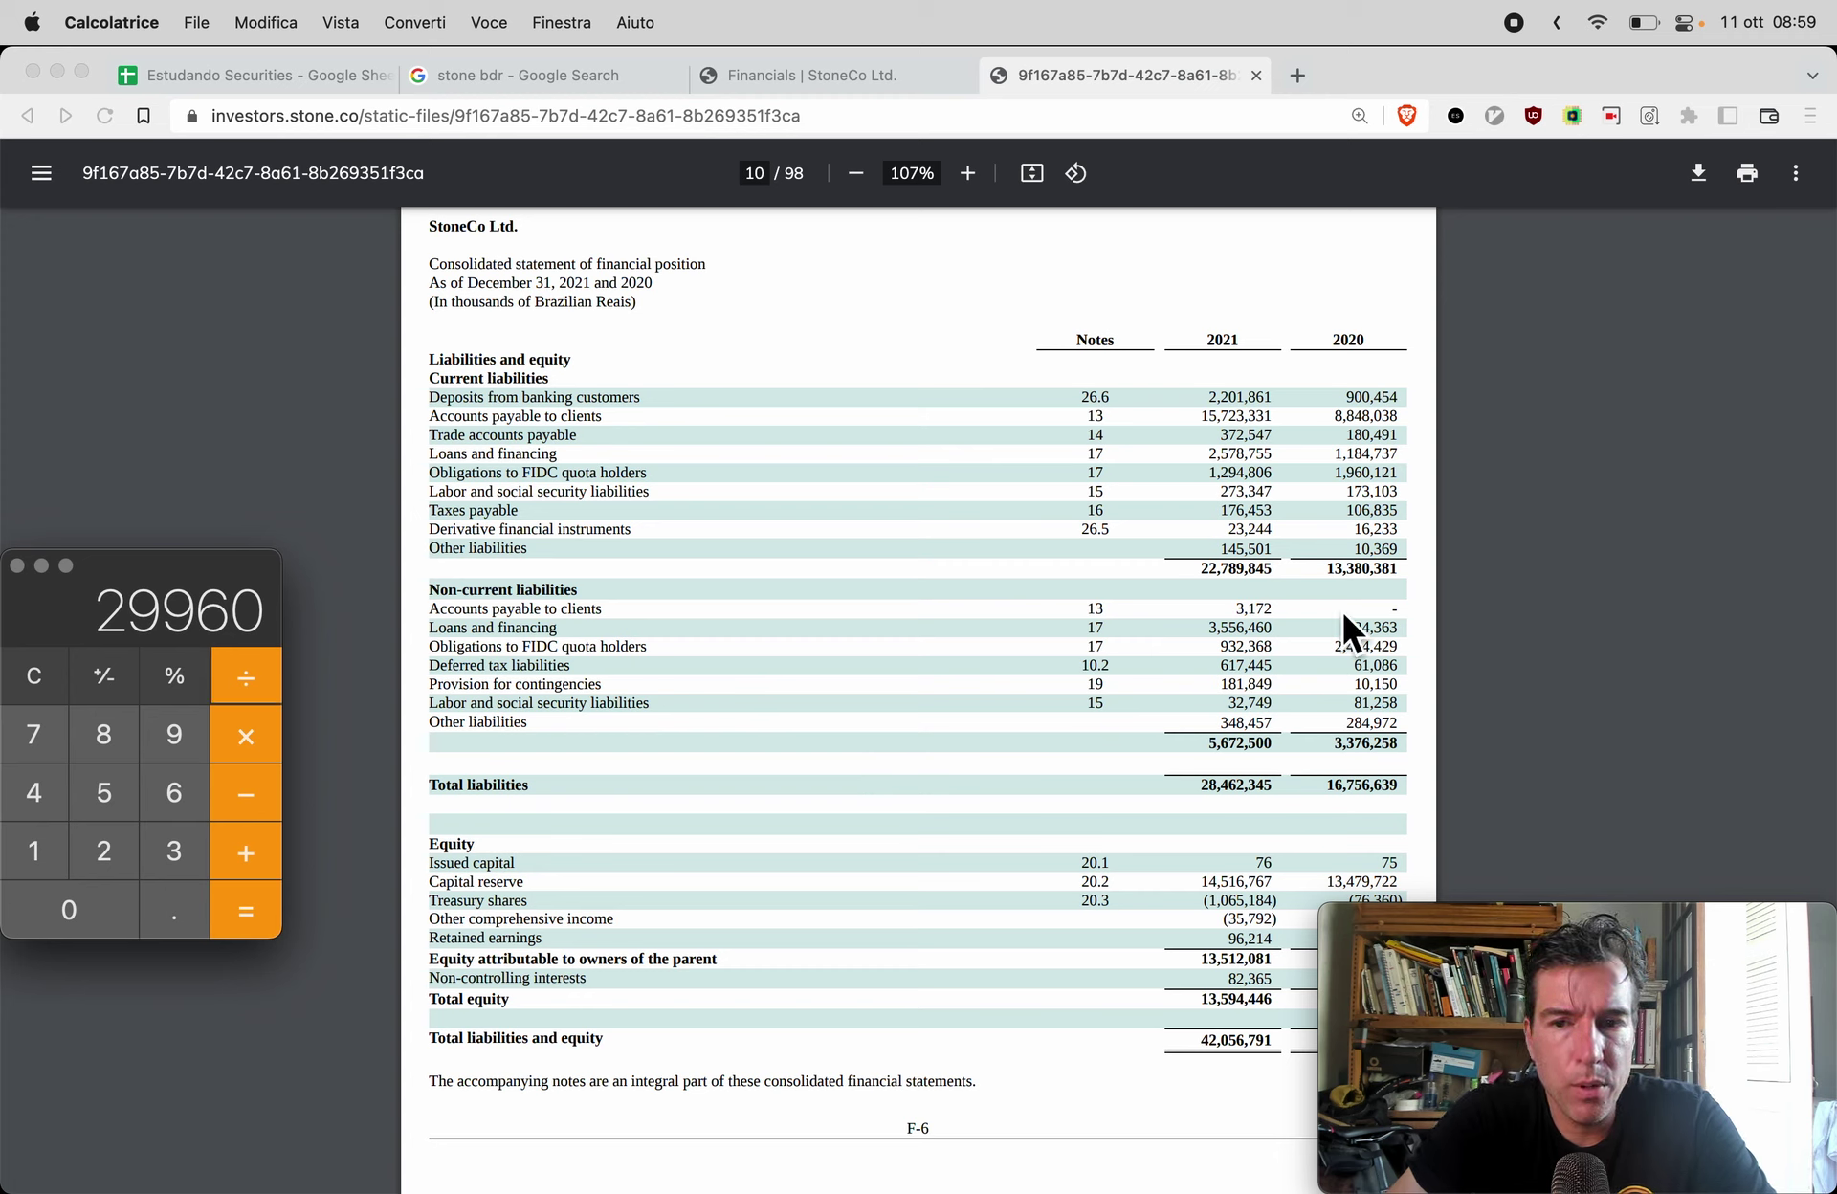
type("22790")
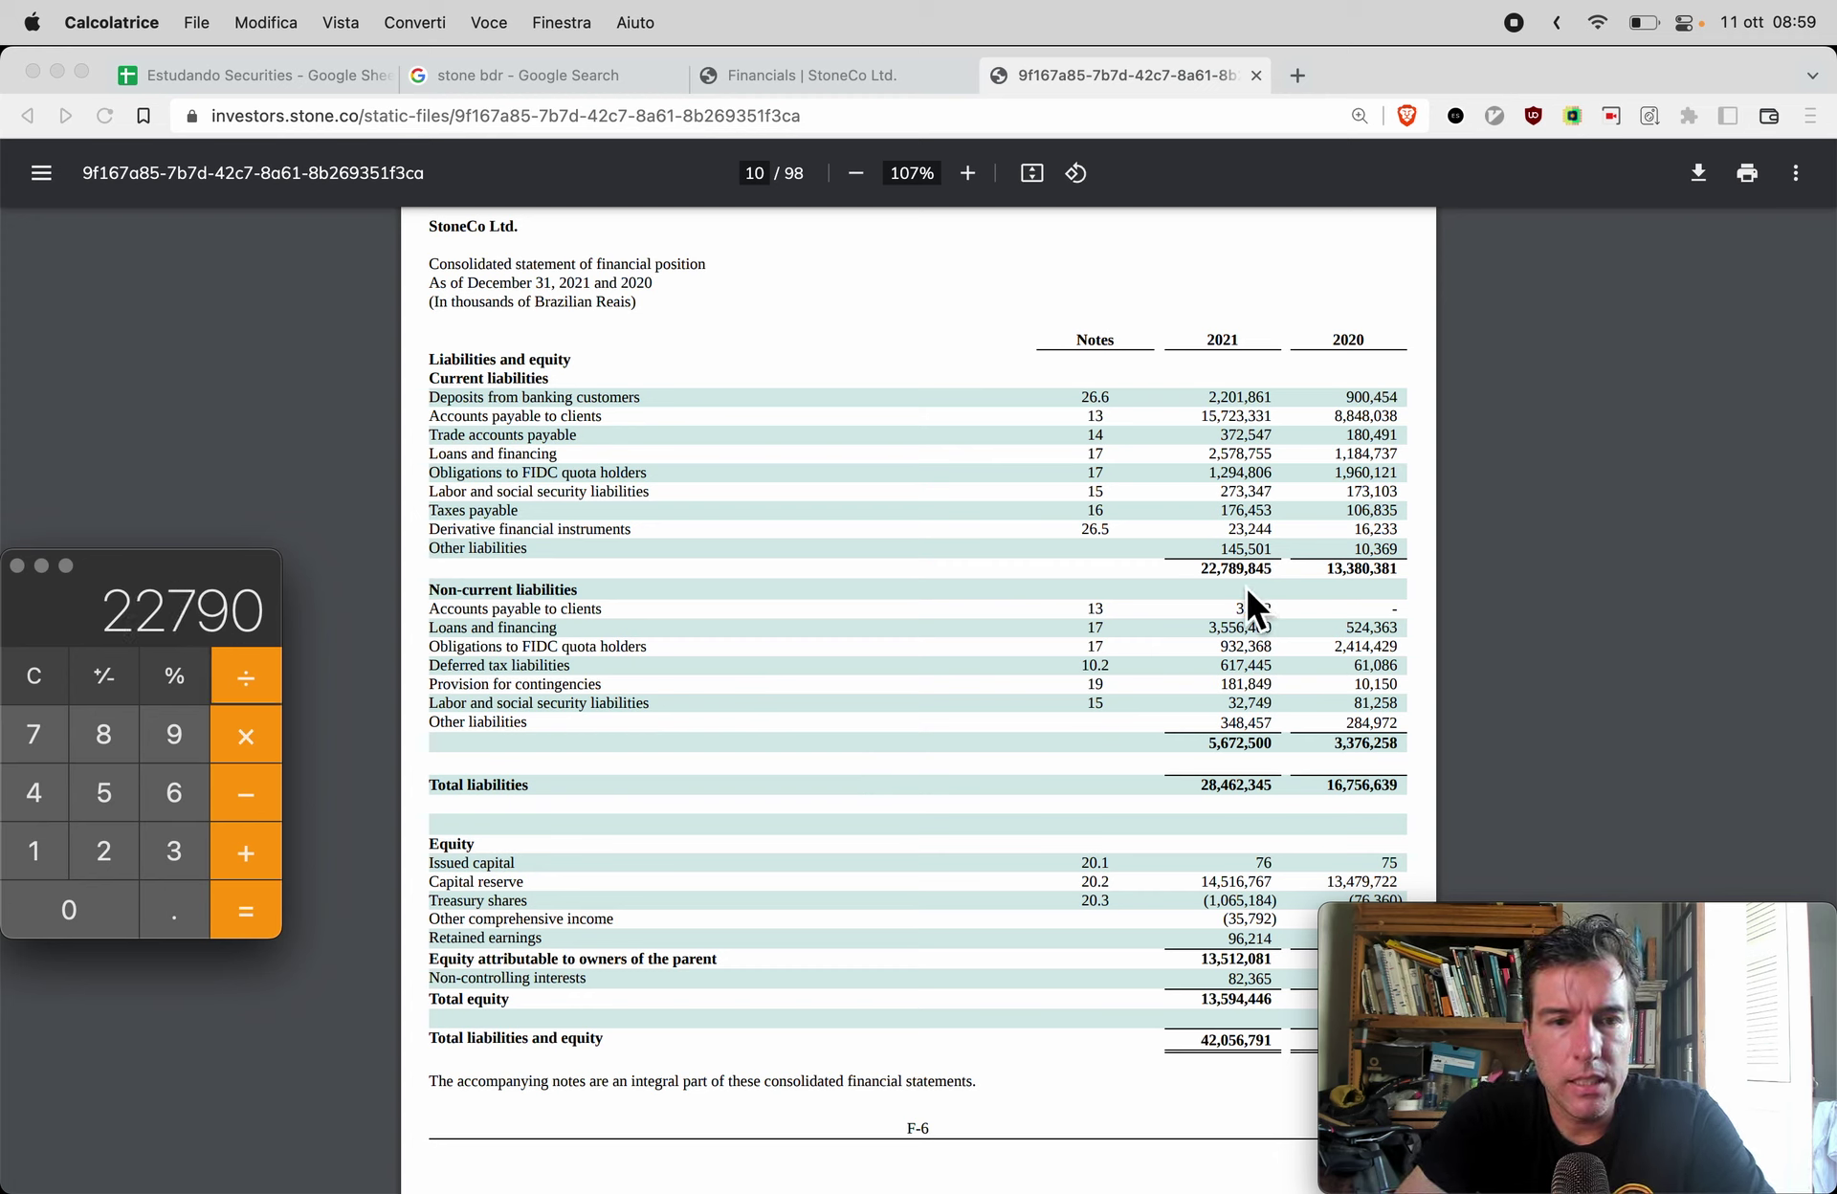
key("Return")
Step: Return to the spreadsheet and enter 1.31 as the Current Ratio for Stone in period 21
key("super+Tab")
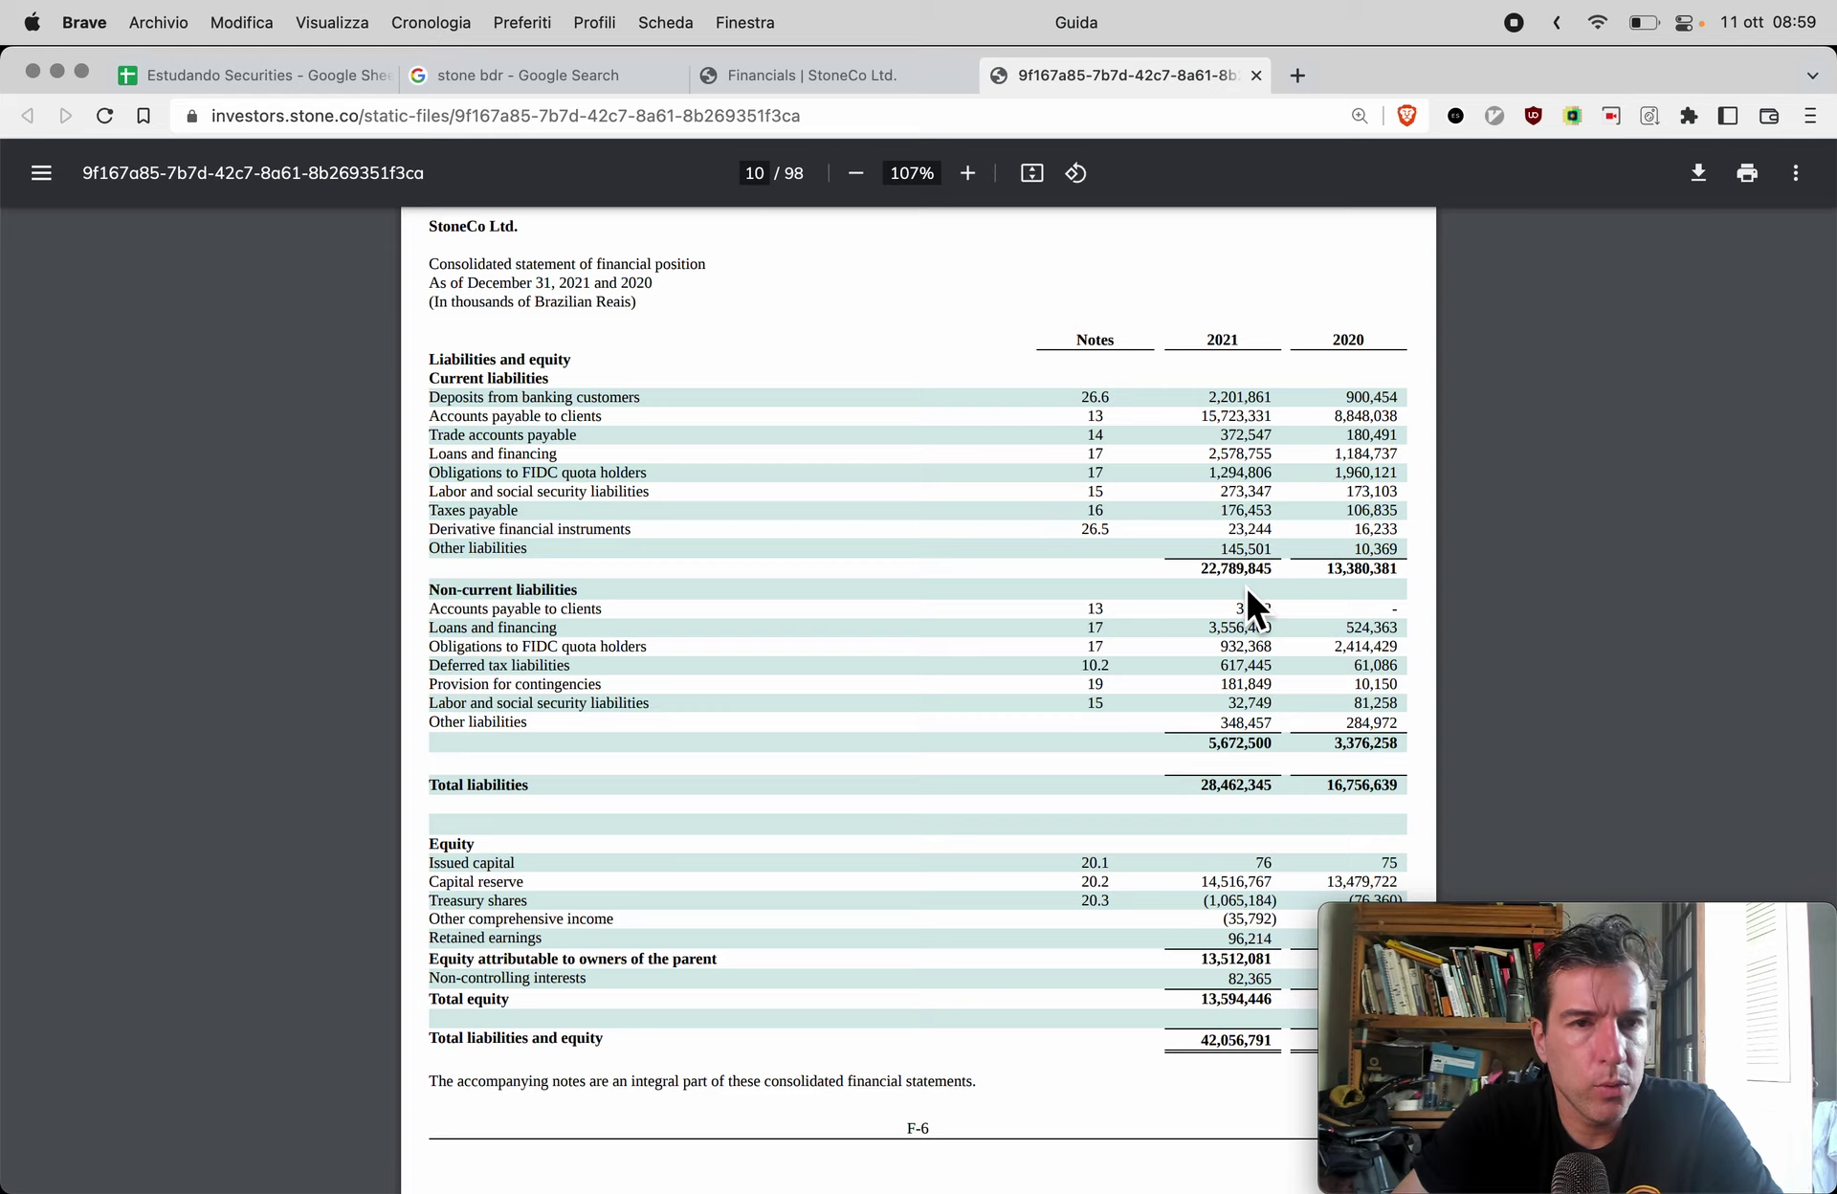
key("super+1")
key("Left")
key("Left")
type("1.31")
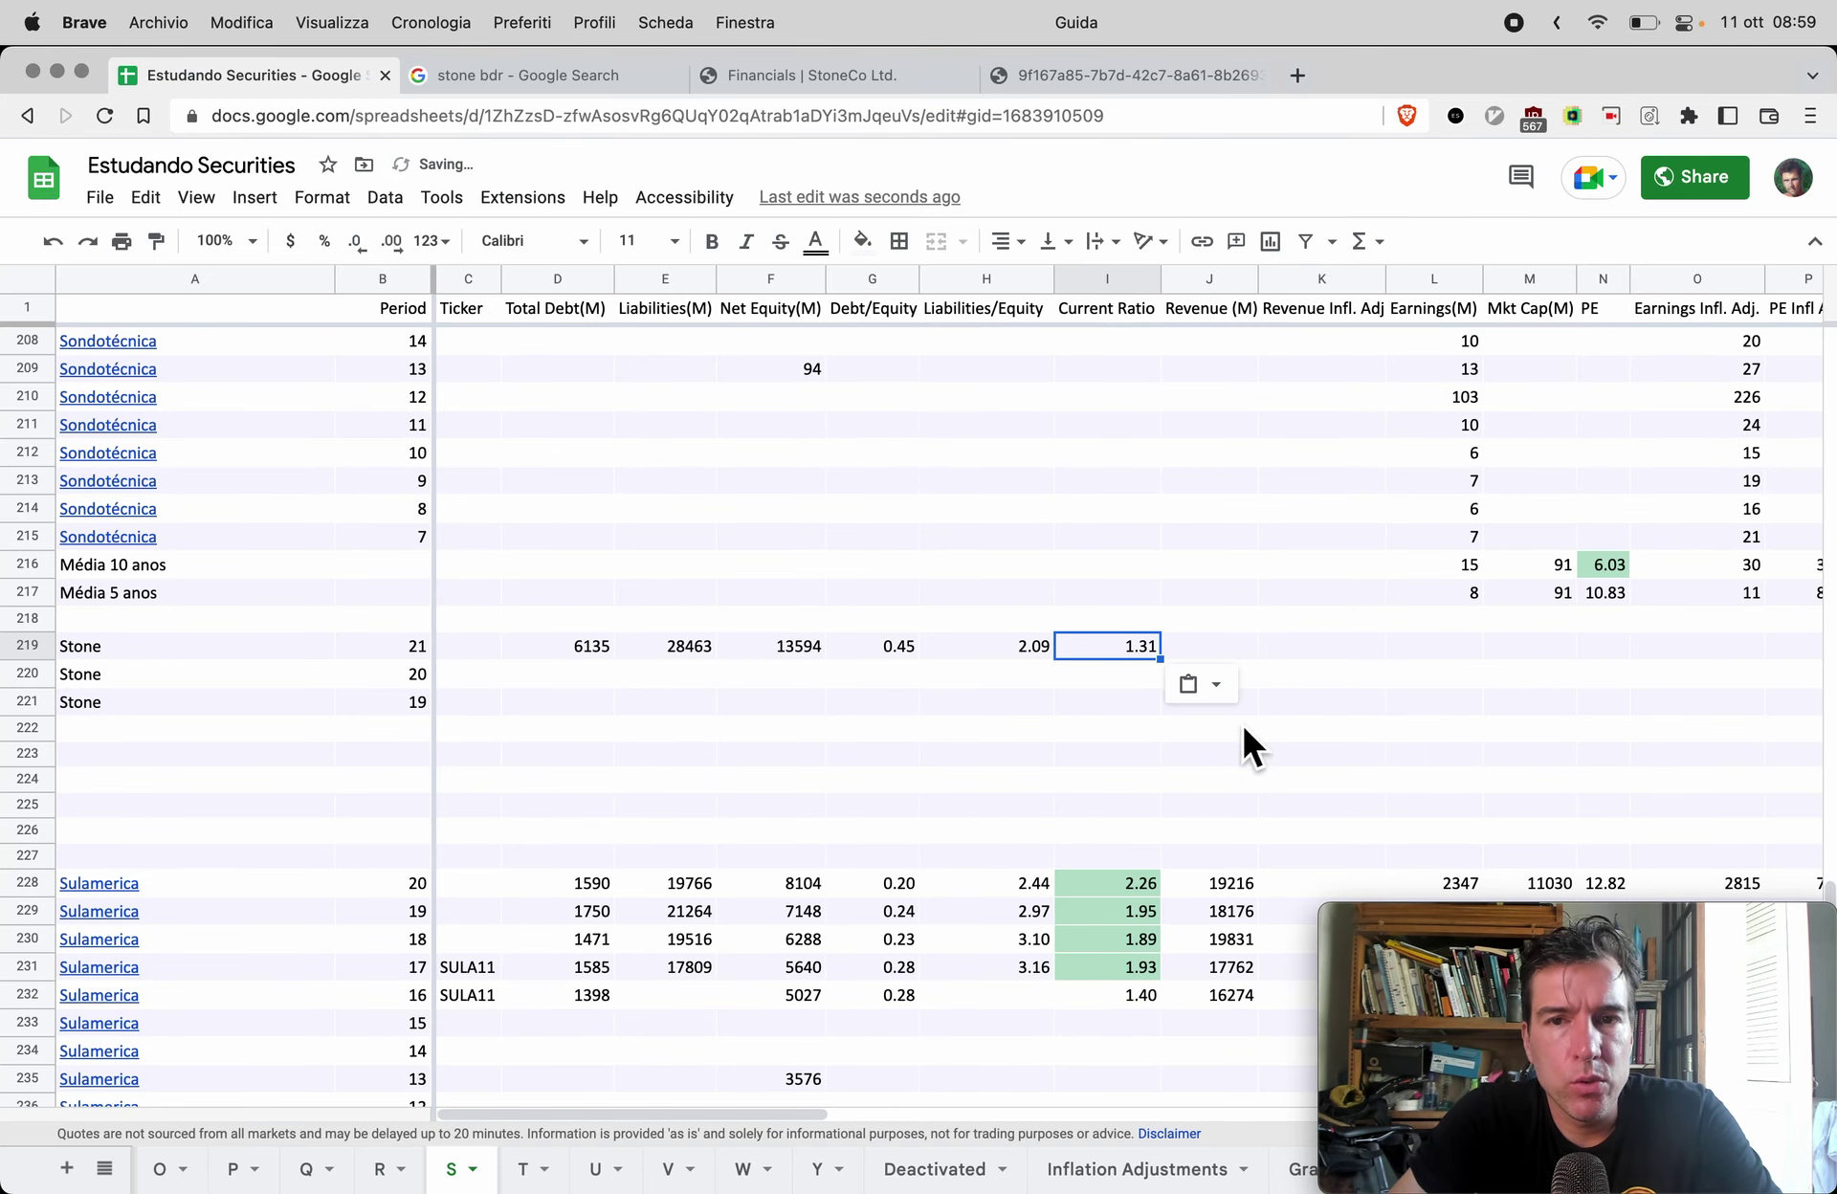
Step: Find the 2021 total revenue in the report's statement of profit or loss and enter 4824 as Stone's period 21 Revenue (M)
key("super+4")
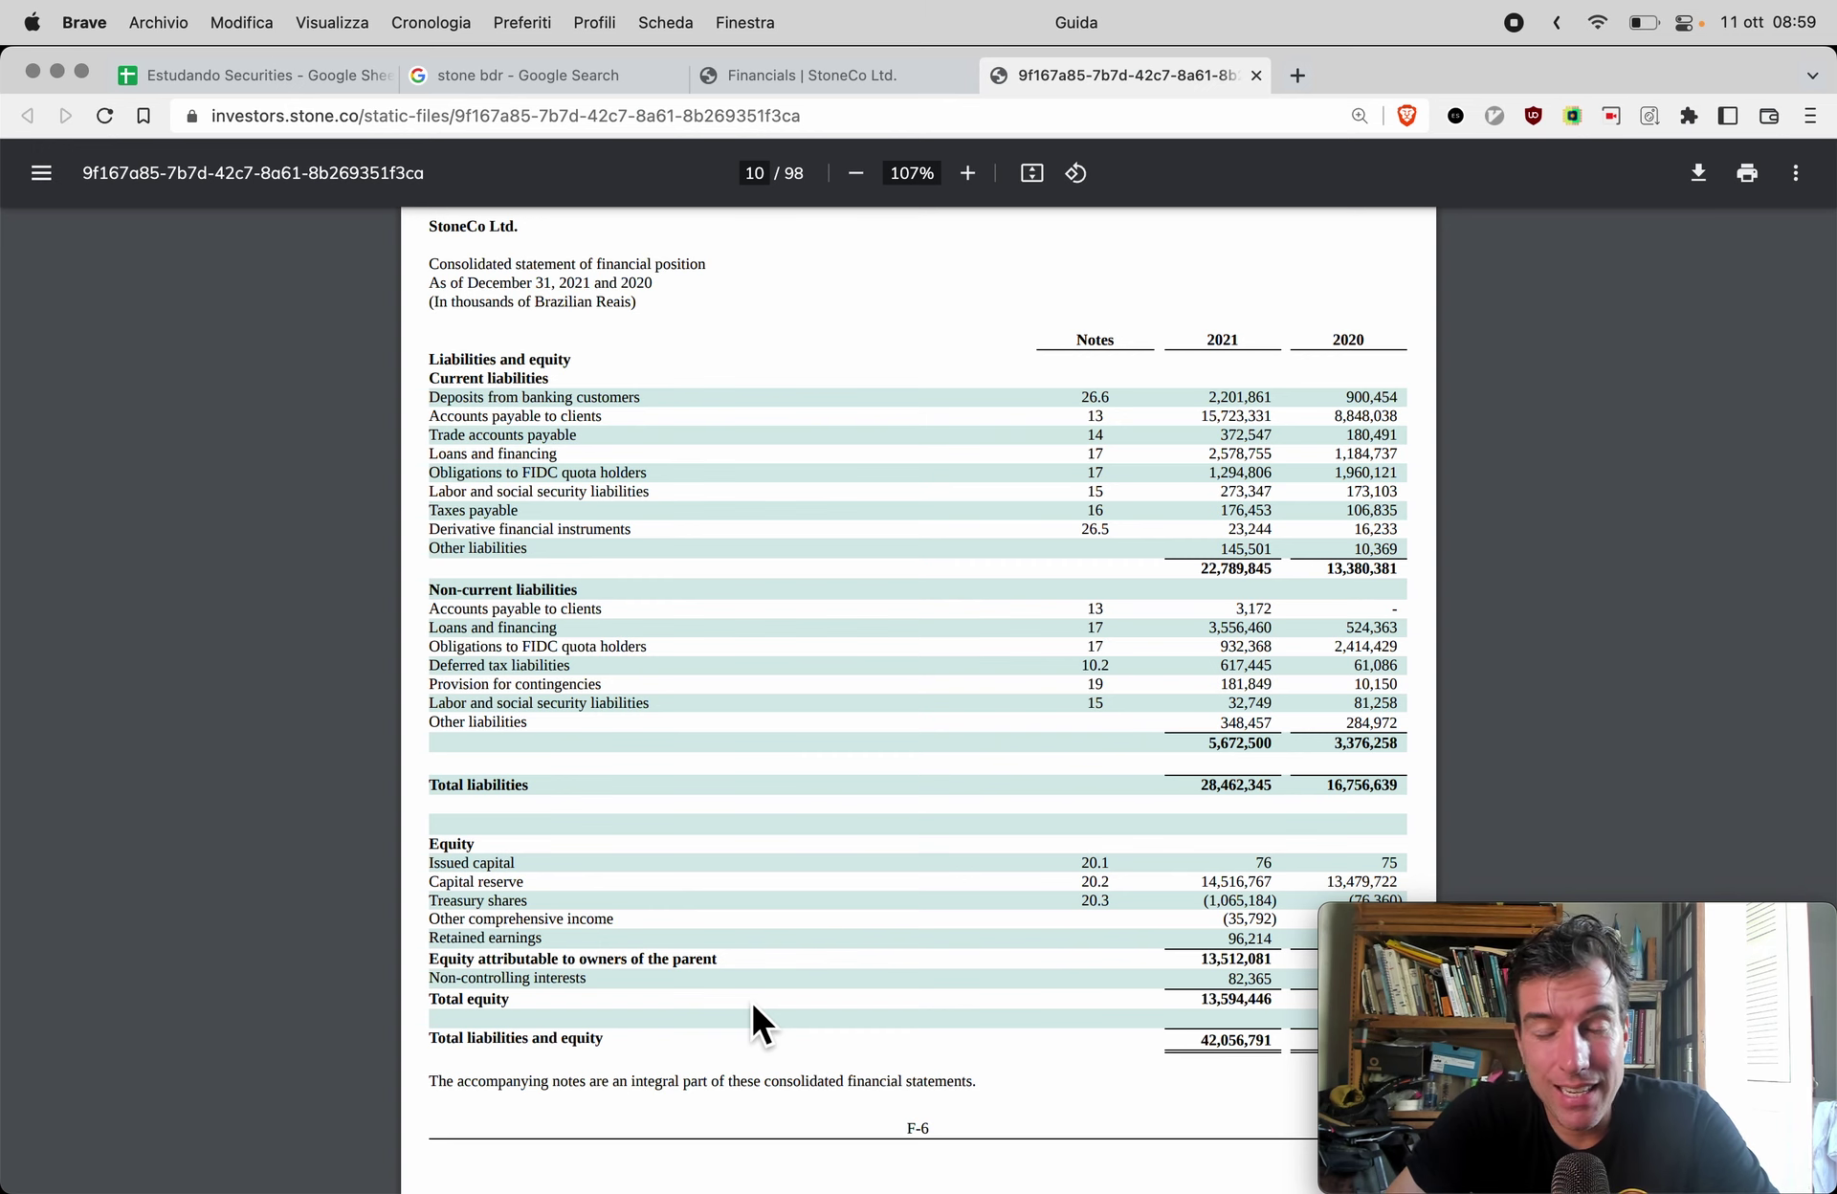
scroll(752, 1005, "down", 5)
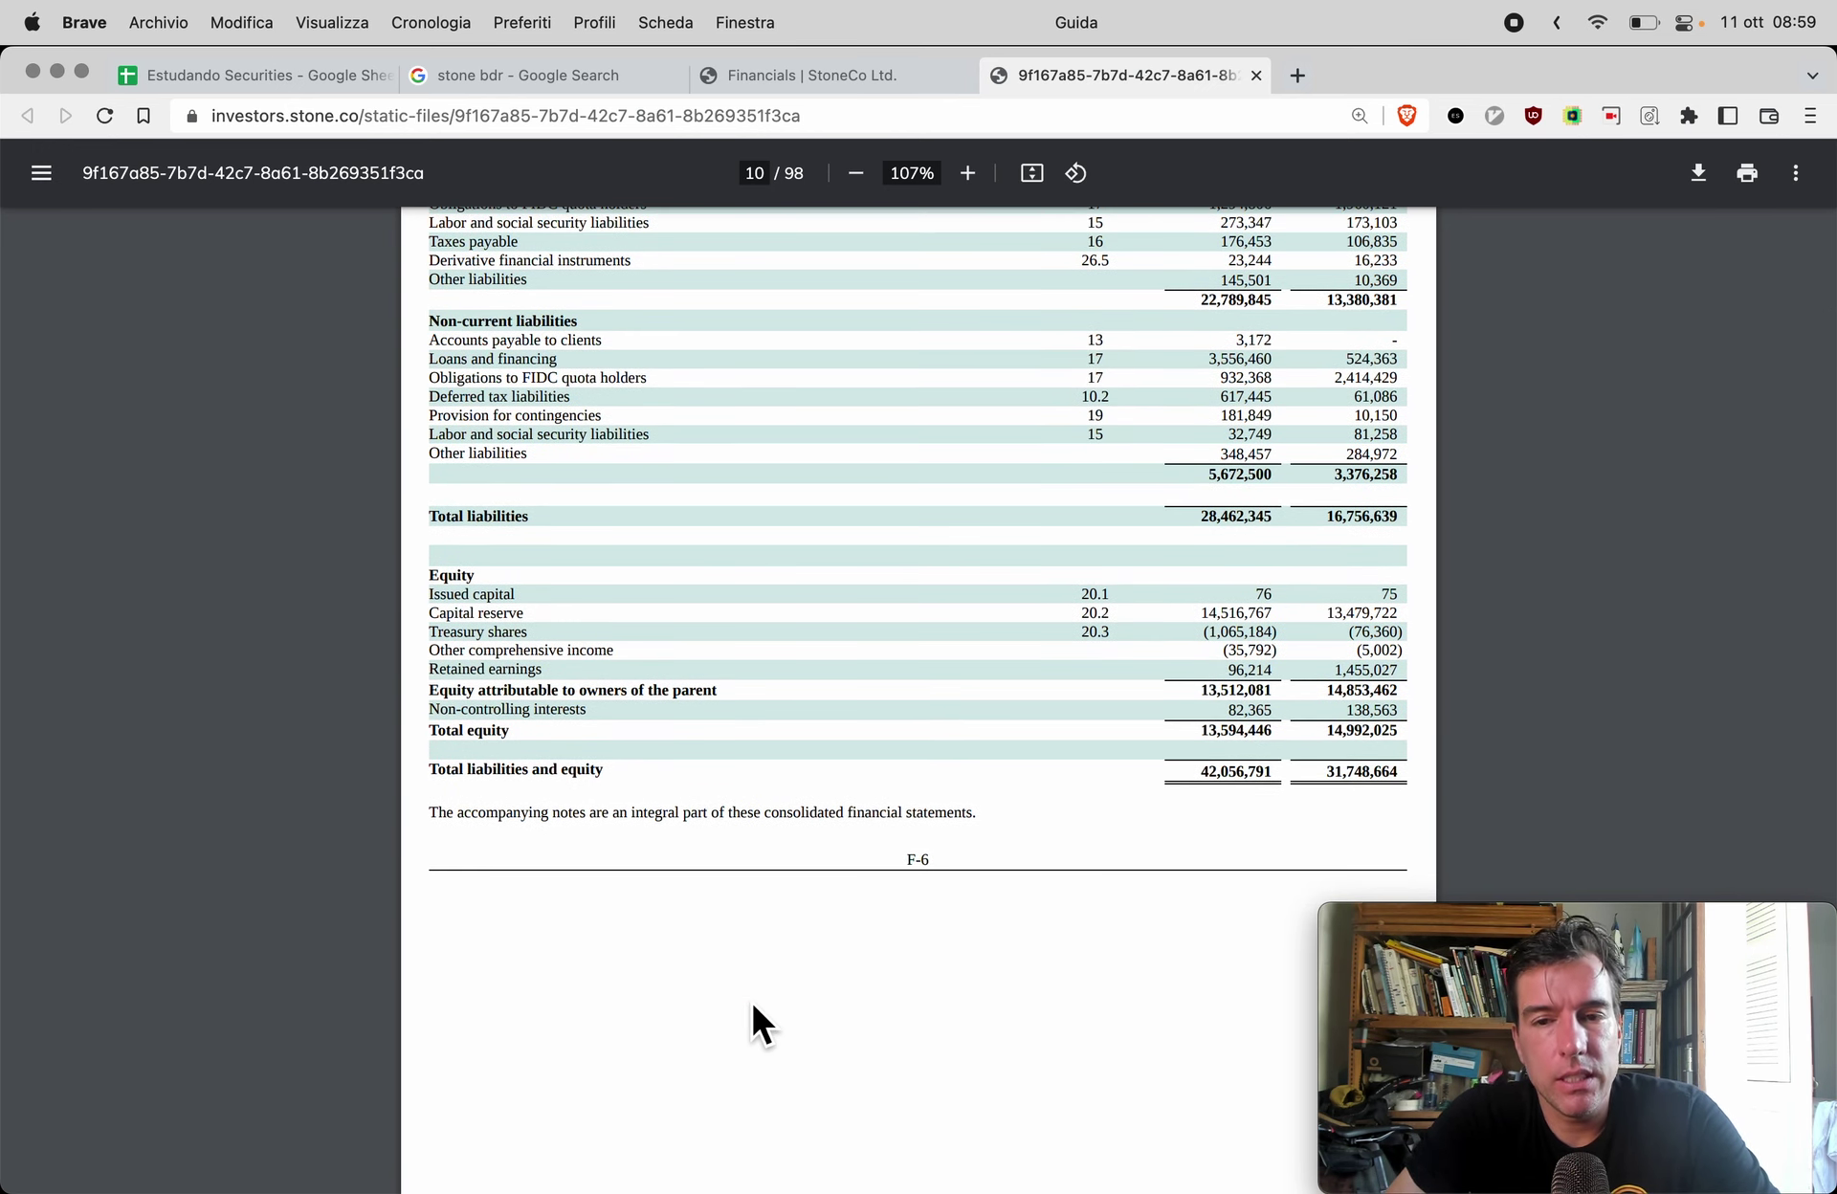
scroll(753, 1006, "down", 1)
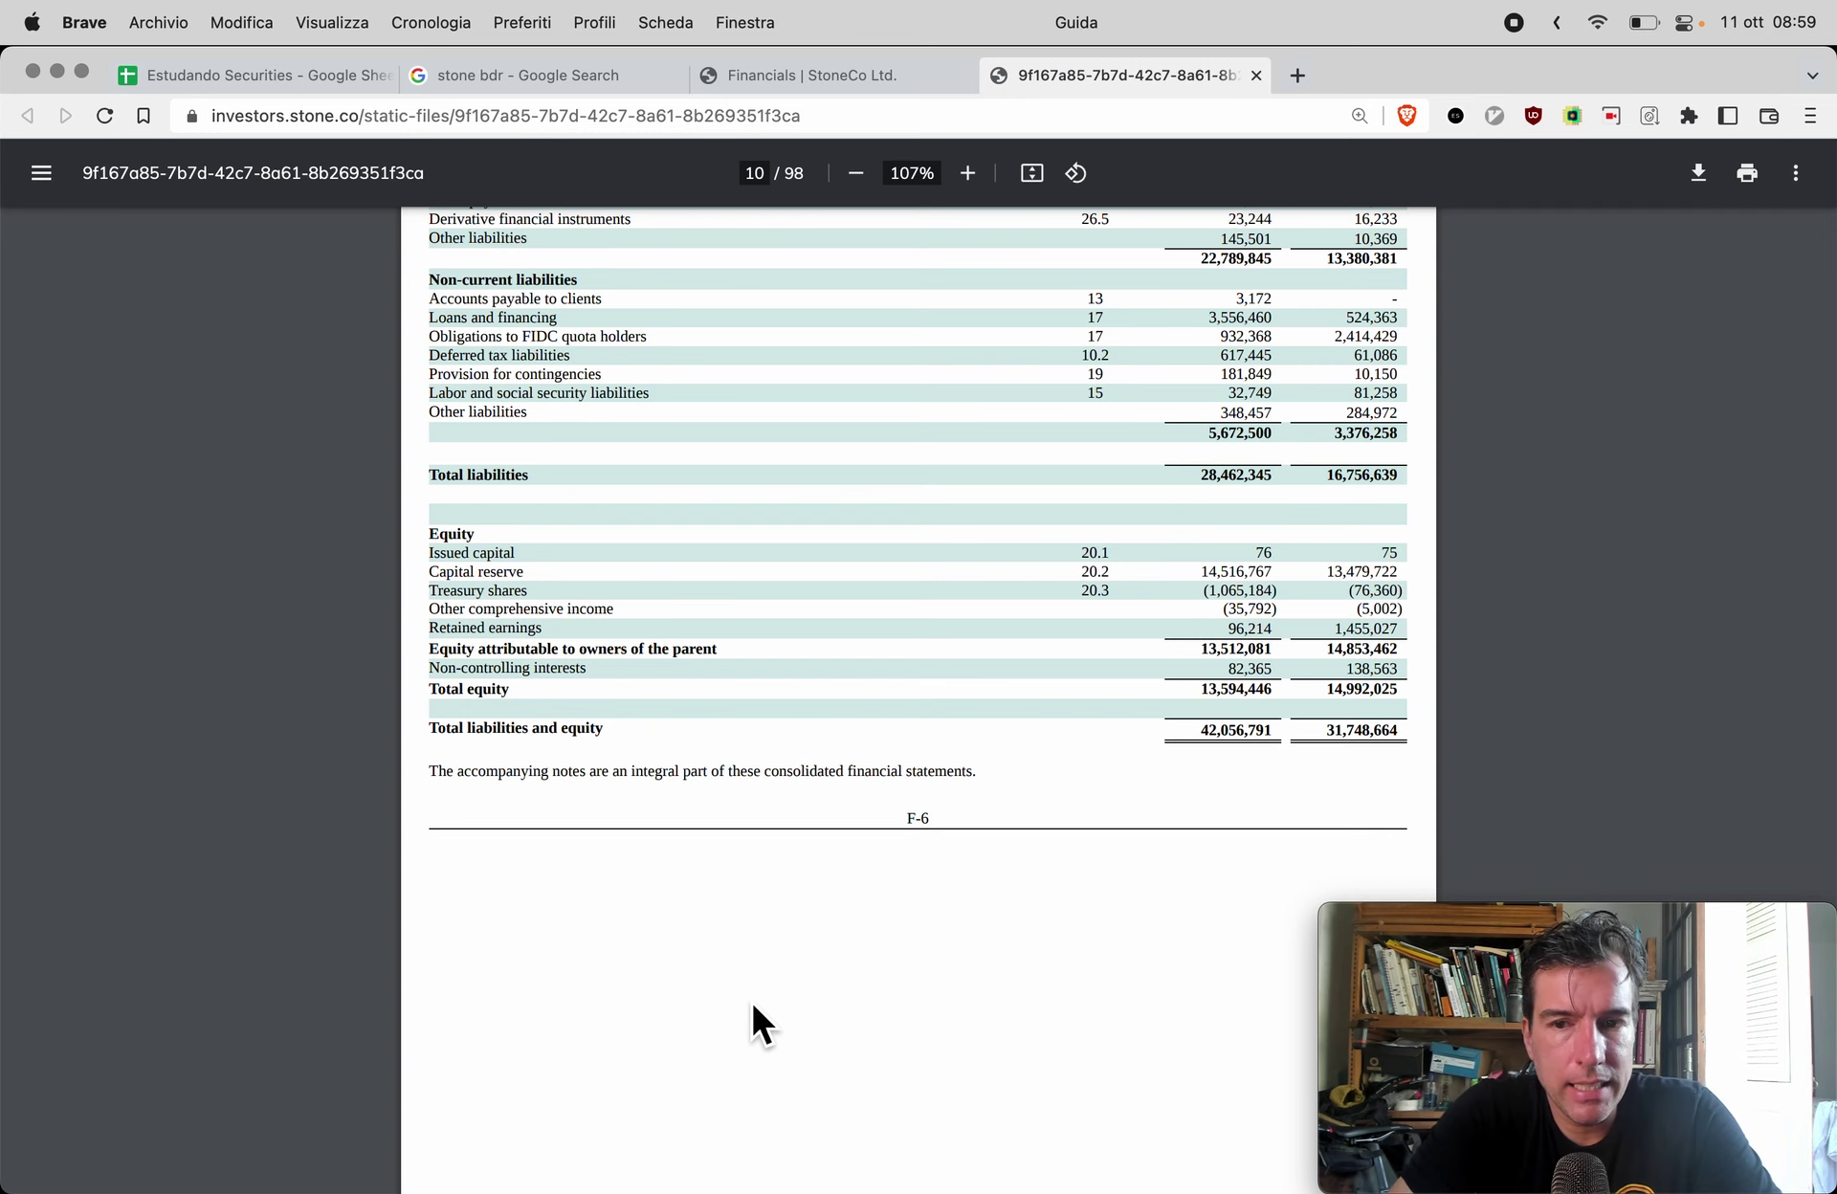
scroll(753, 1006, "down", 10)
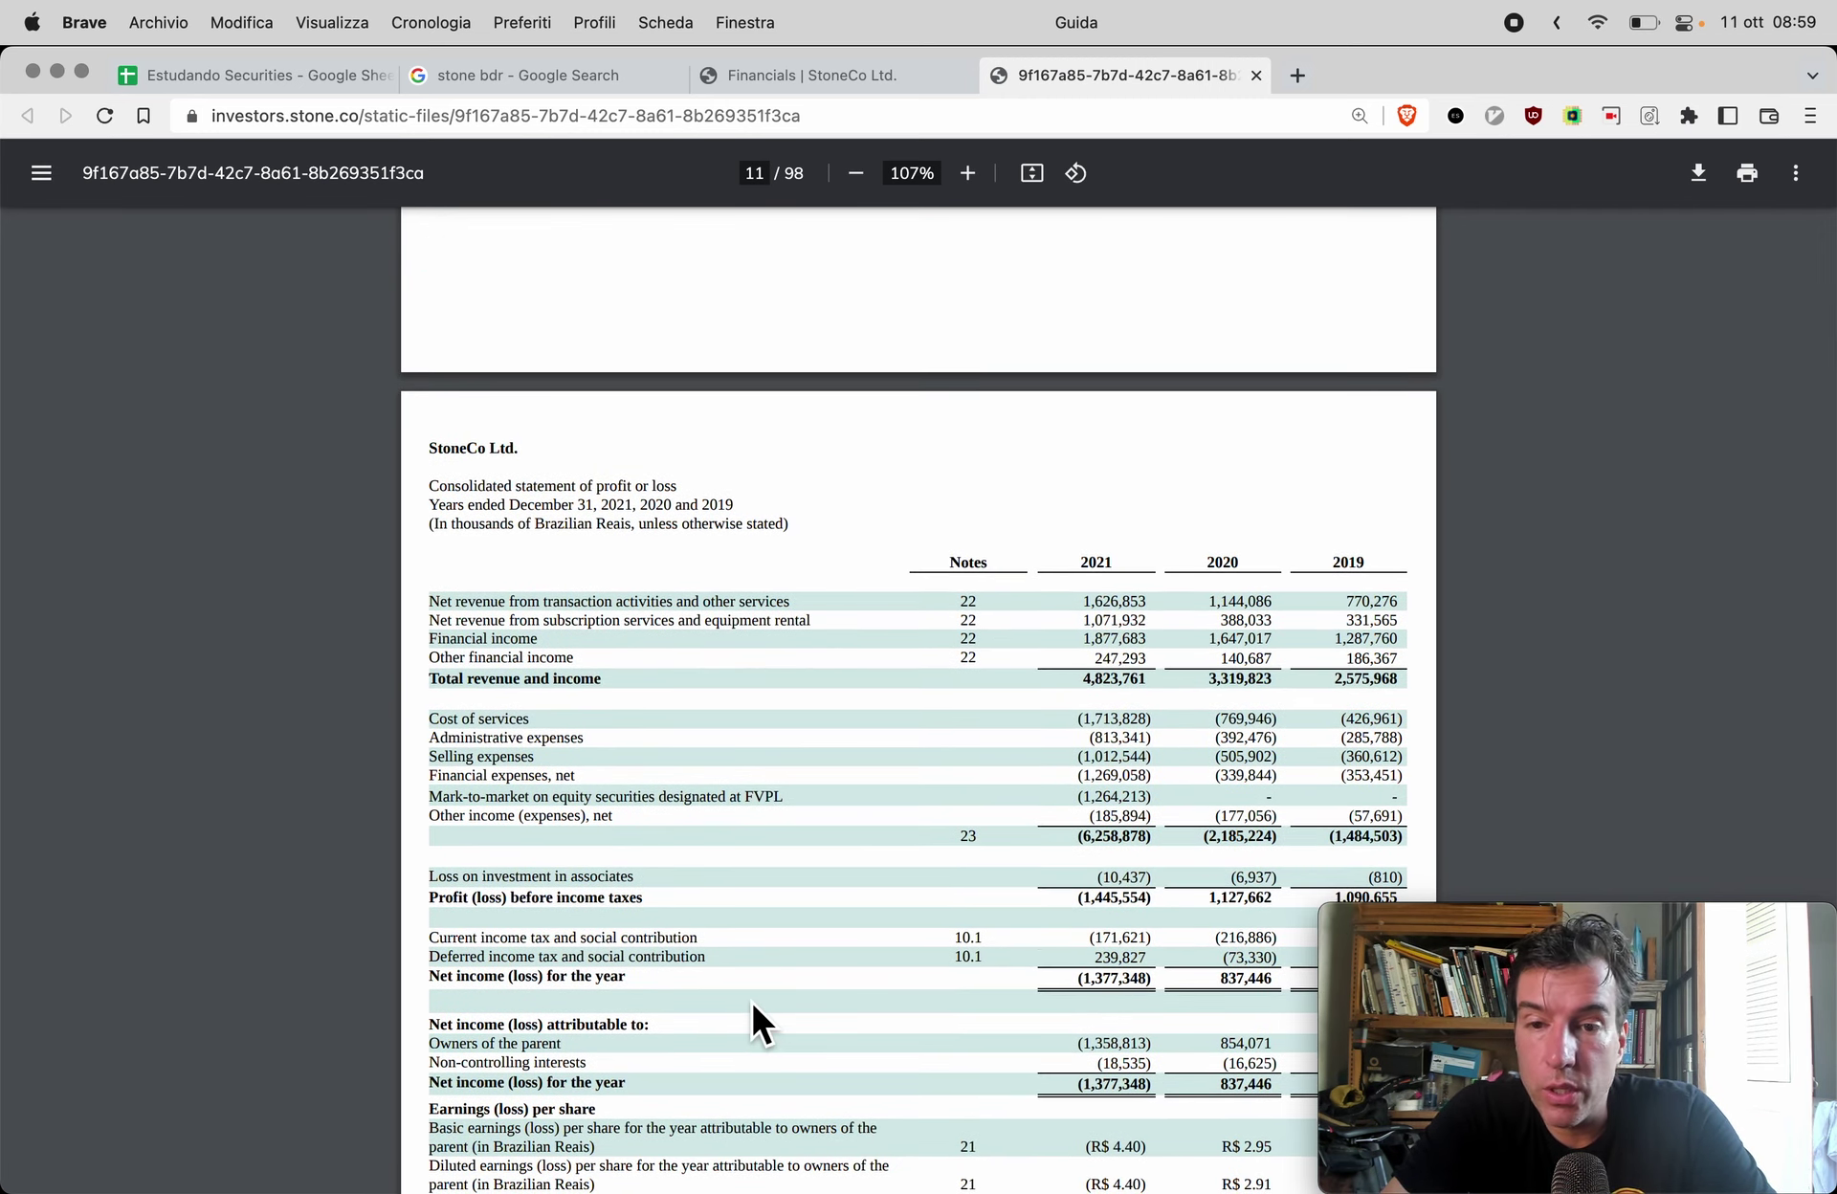
scroll(751, 997, "down", 2)
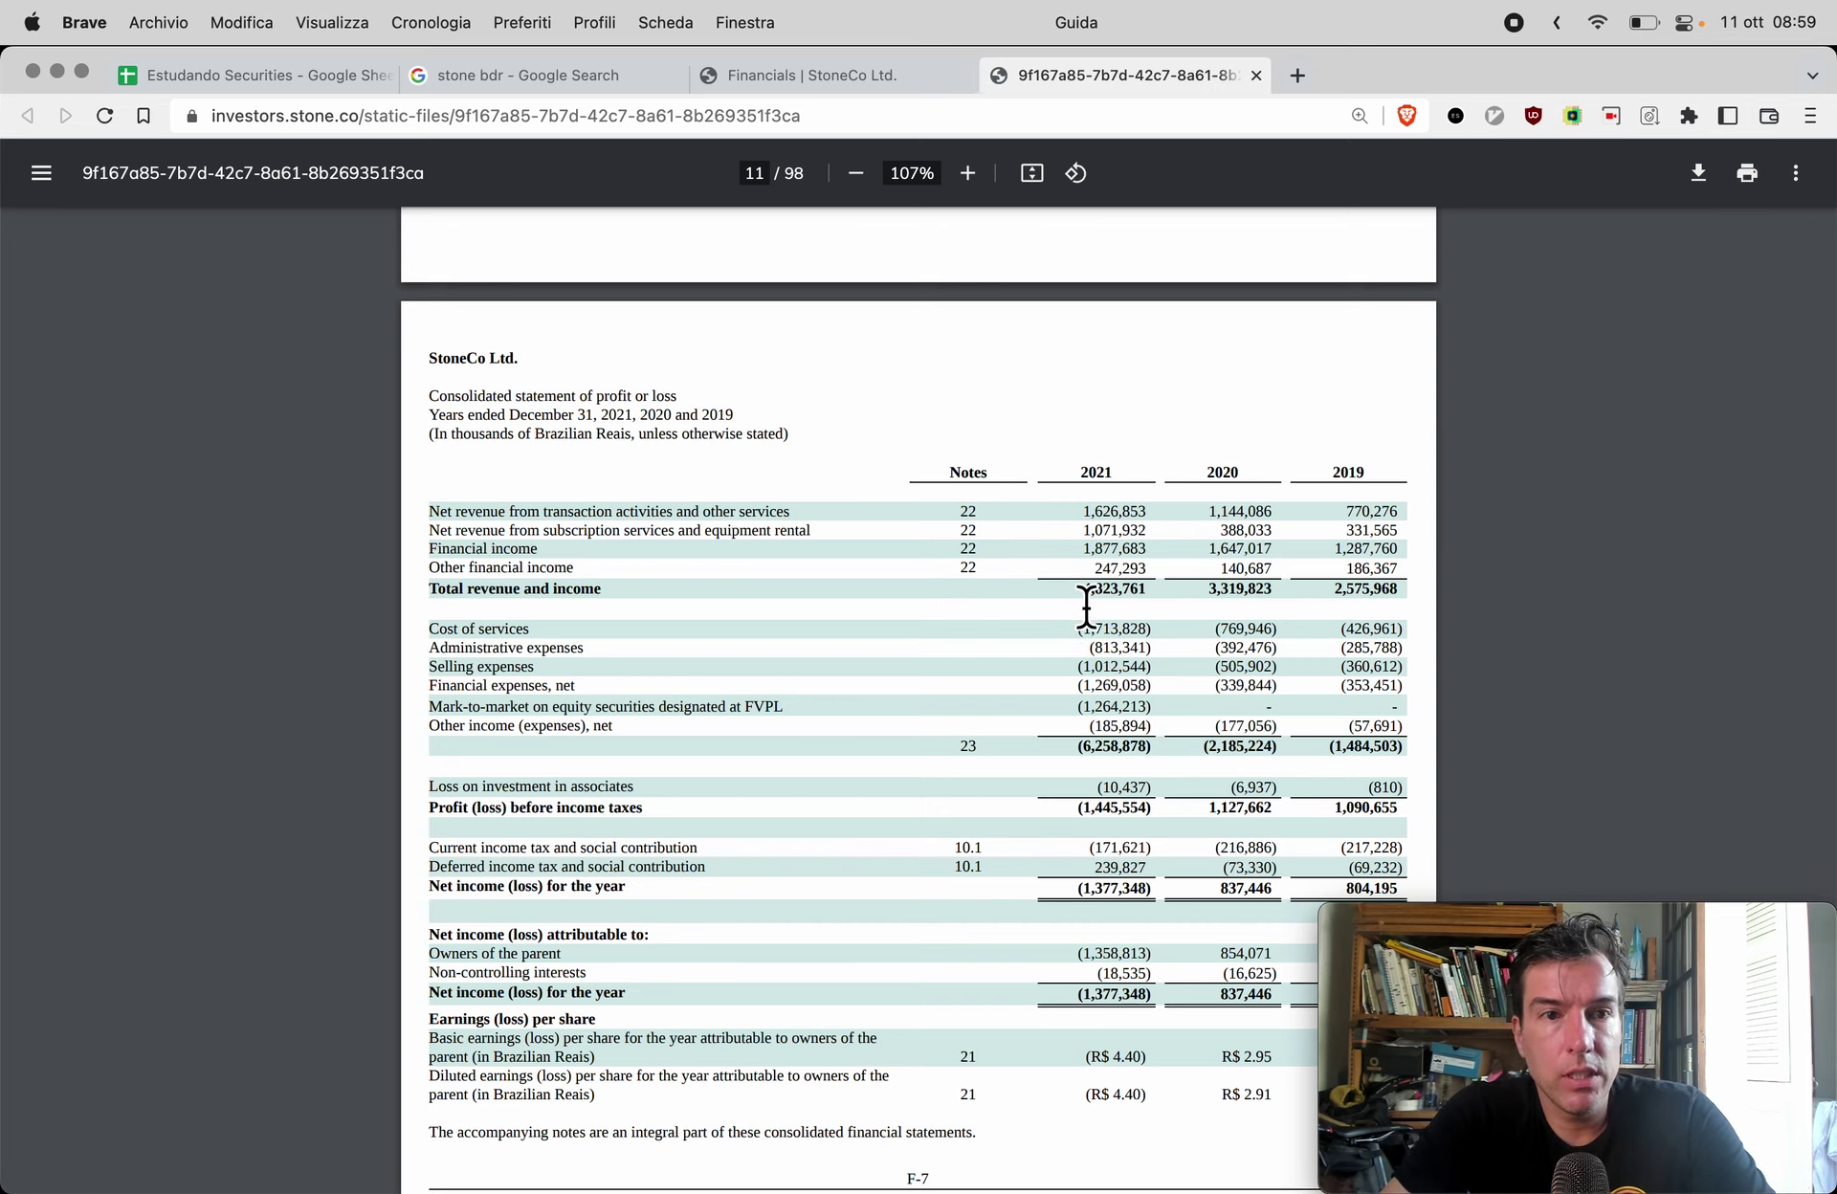
key("super+1")
left_click(1203, 643)
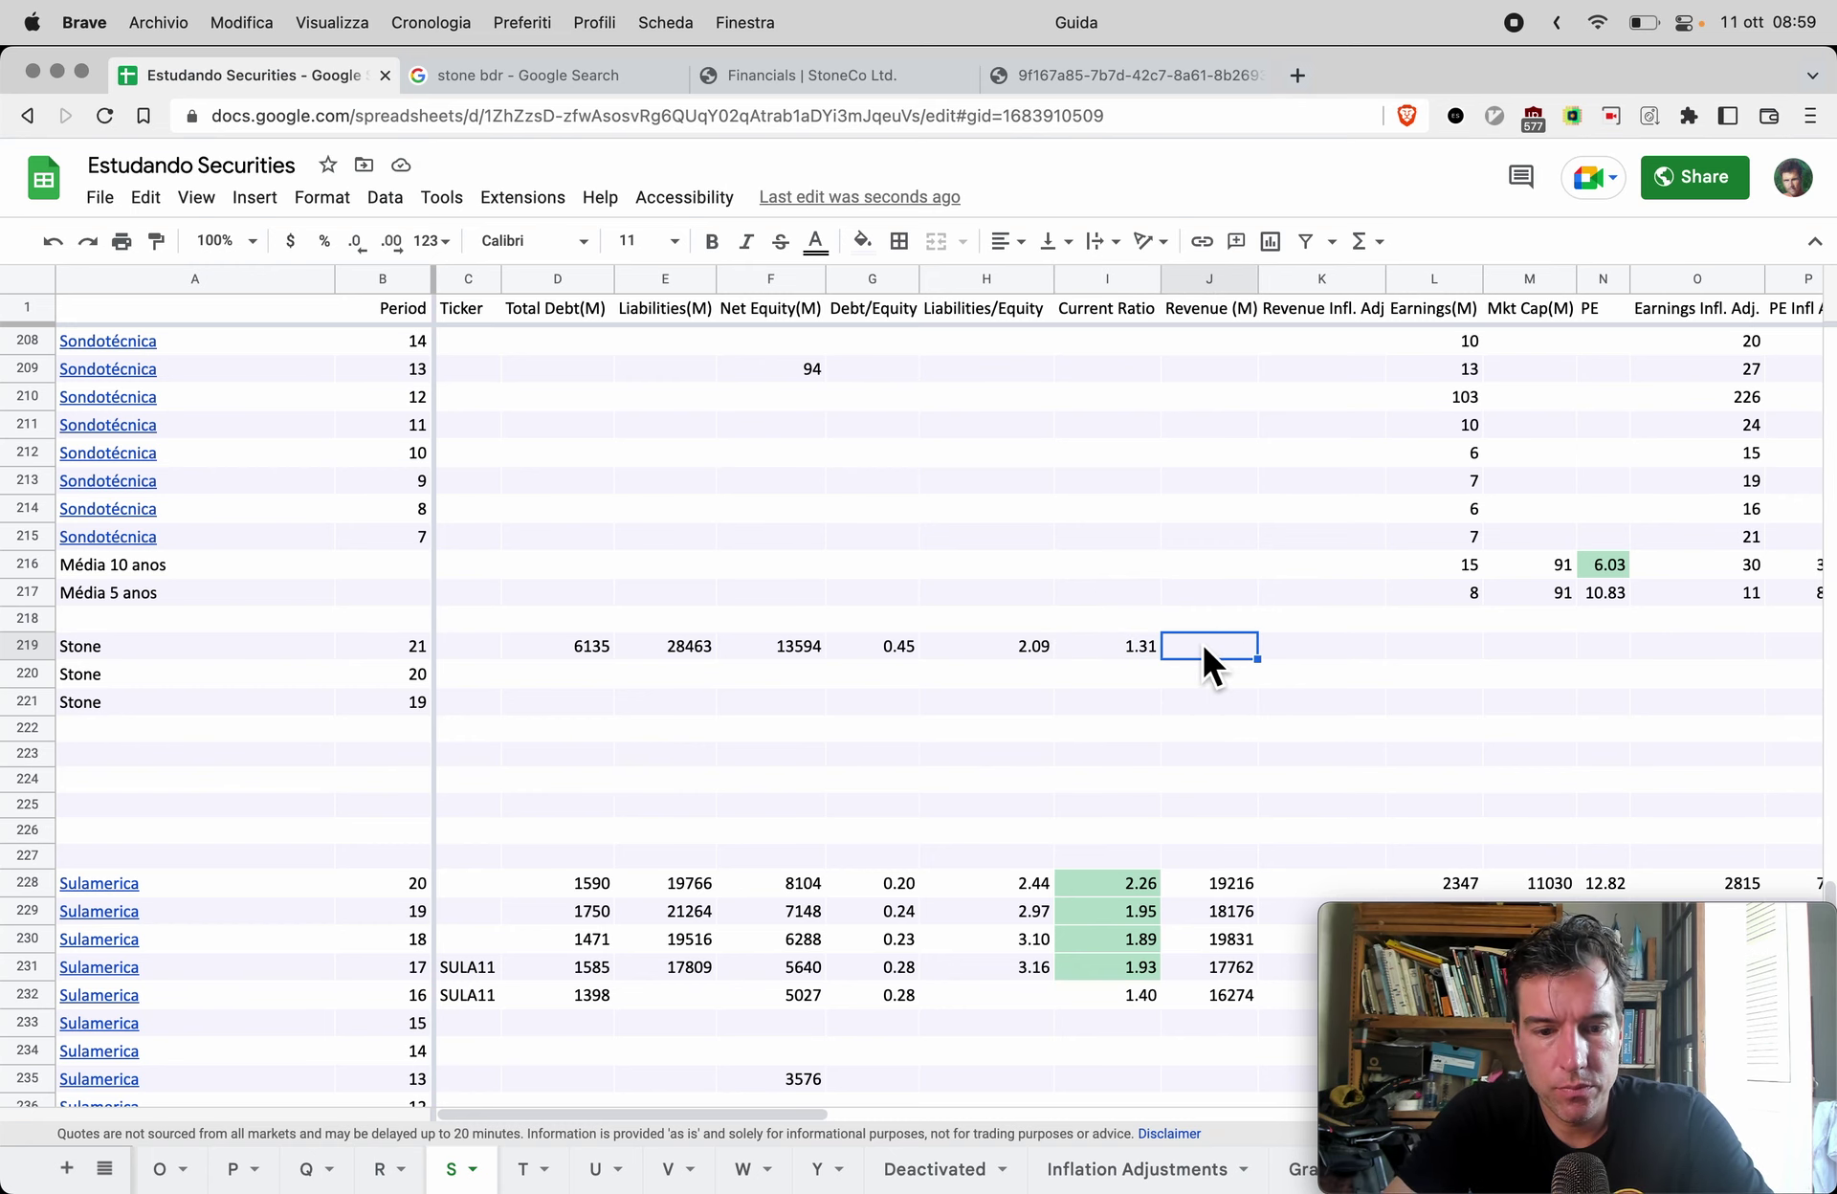
type("4824")
key("Return")
Step: Enter the report's 2020 and 2019 total revenue, 3320 and 2576, as Revenue (M) for Stone's periods 20 and 19
key("super+4")
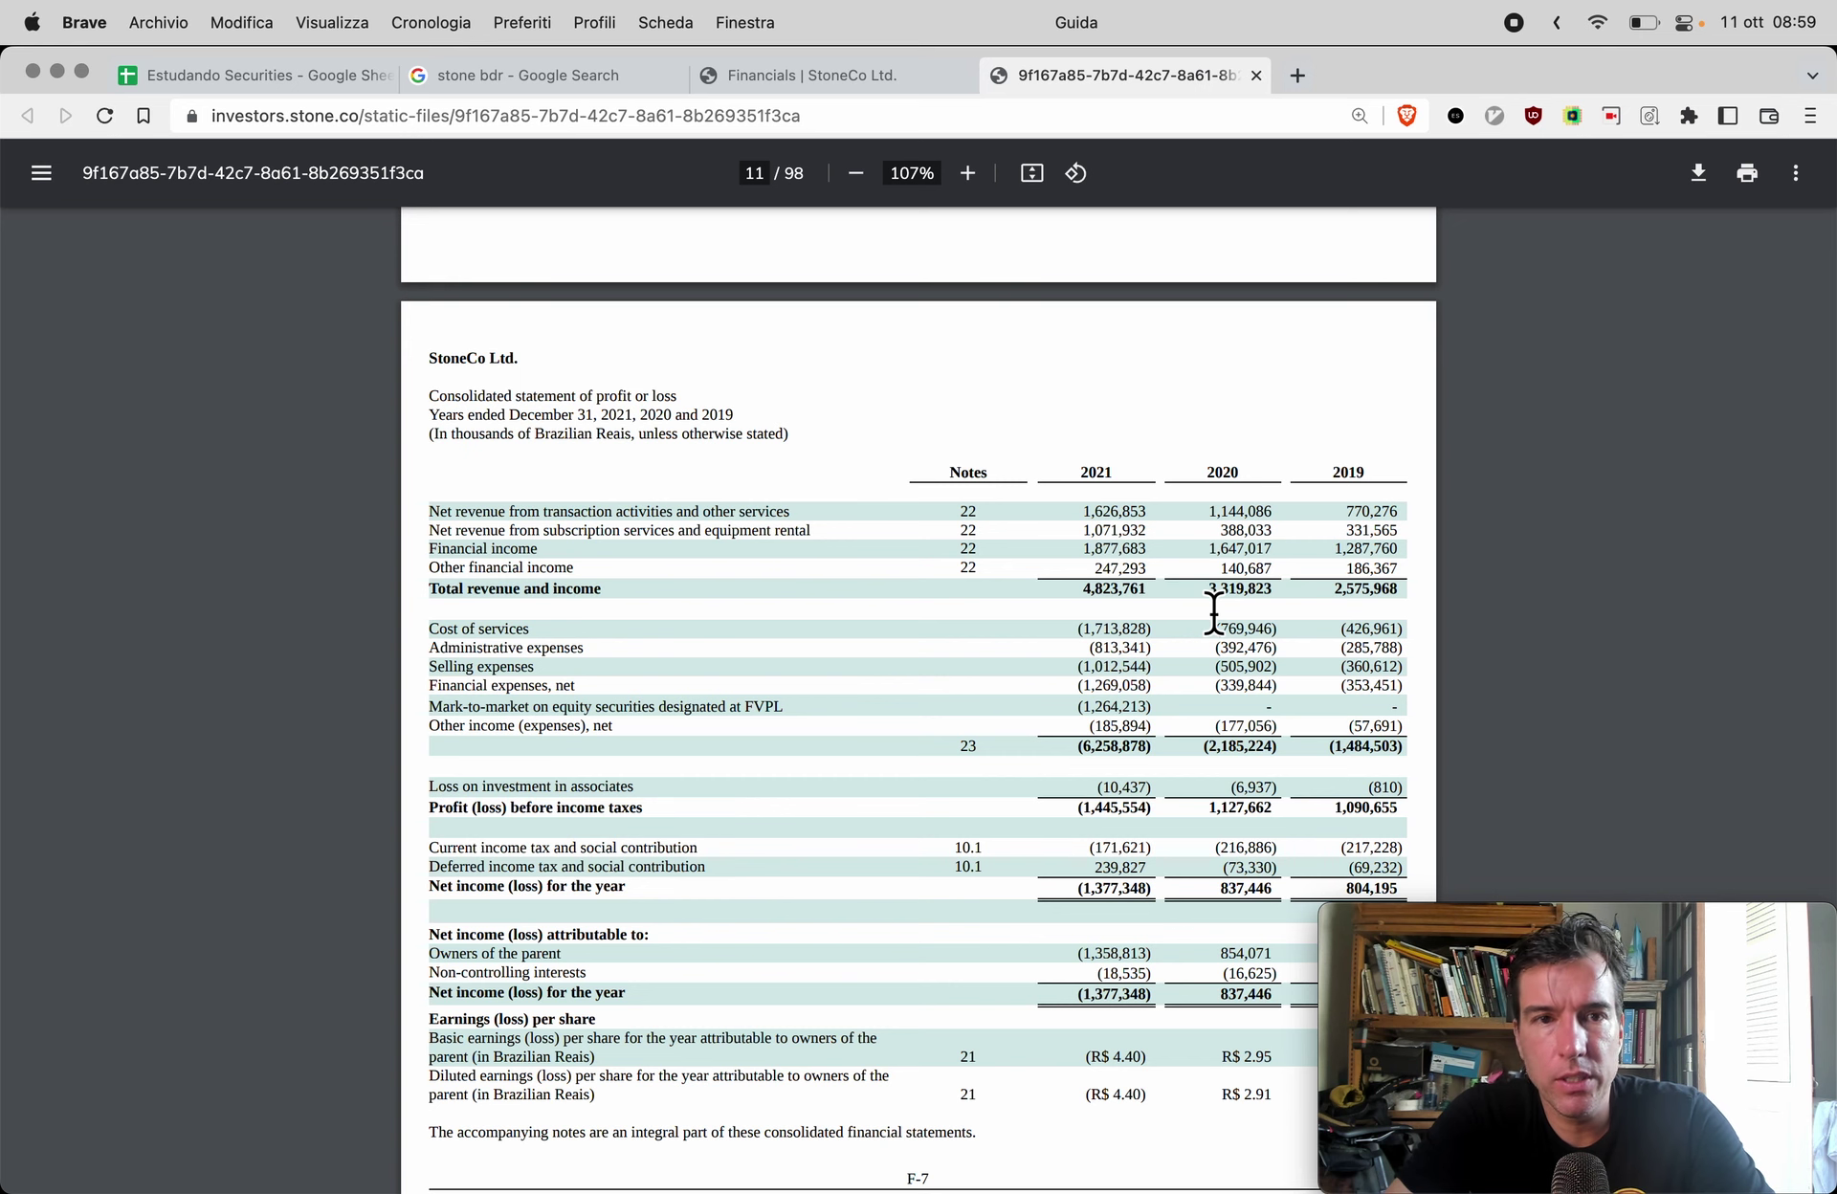
key("super+1")
type("3320")
key("Return")
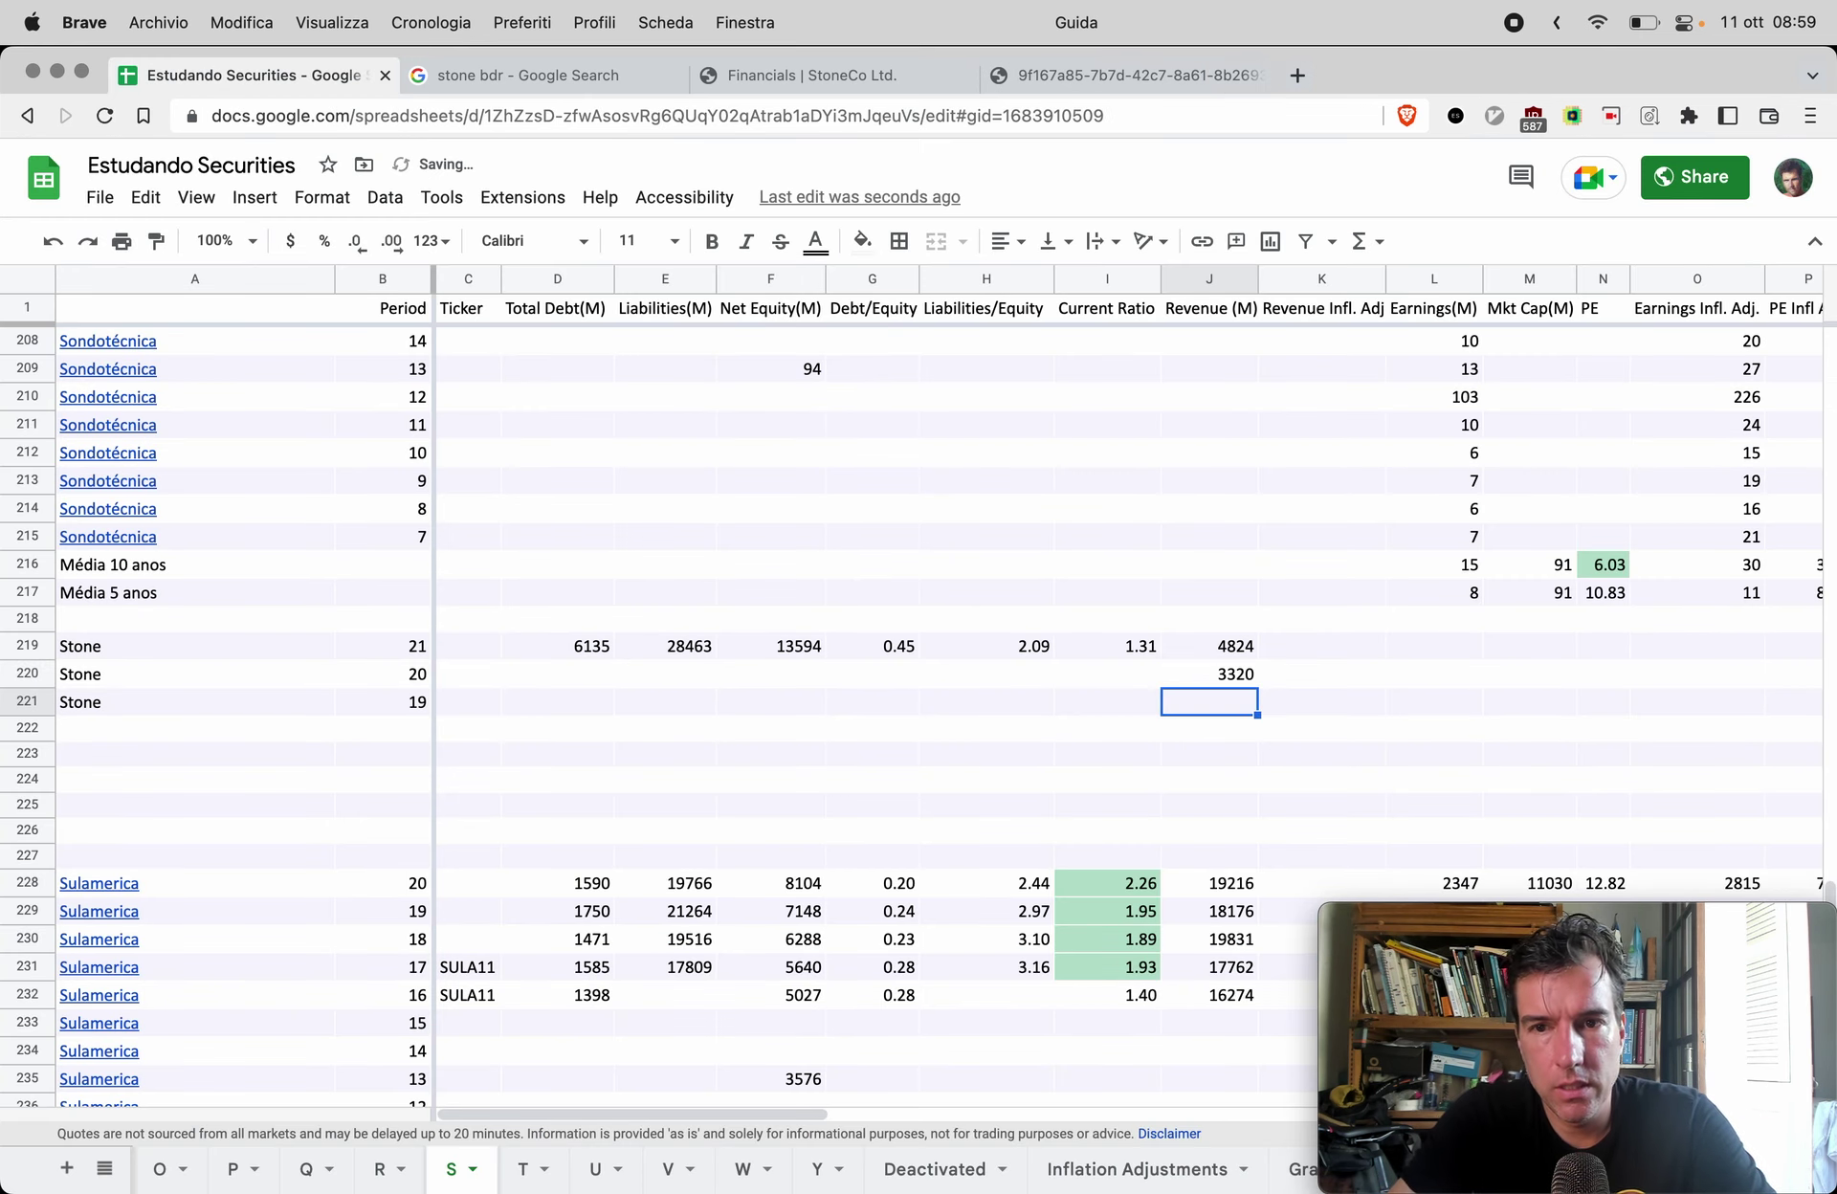
key("super+4")
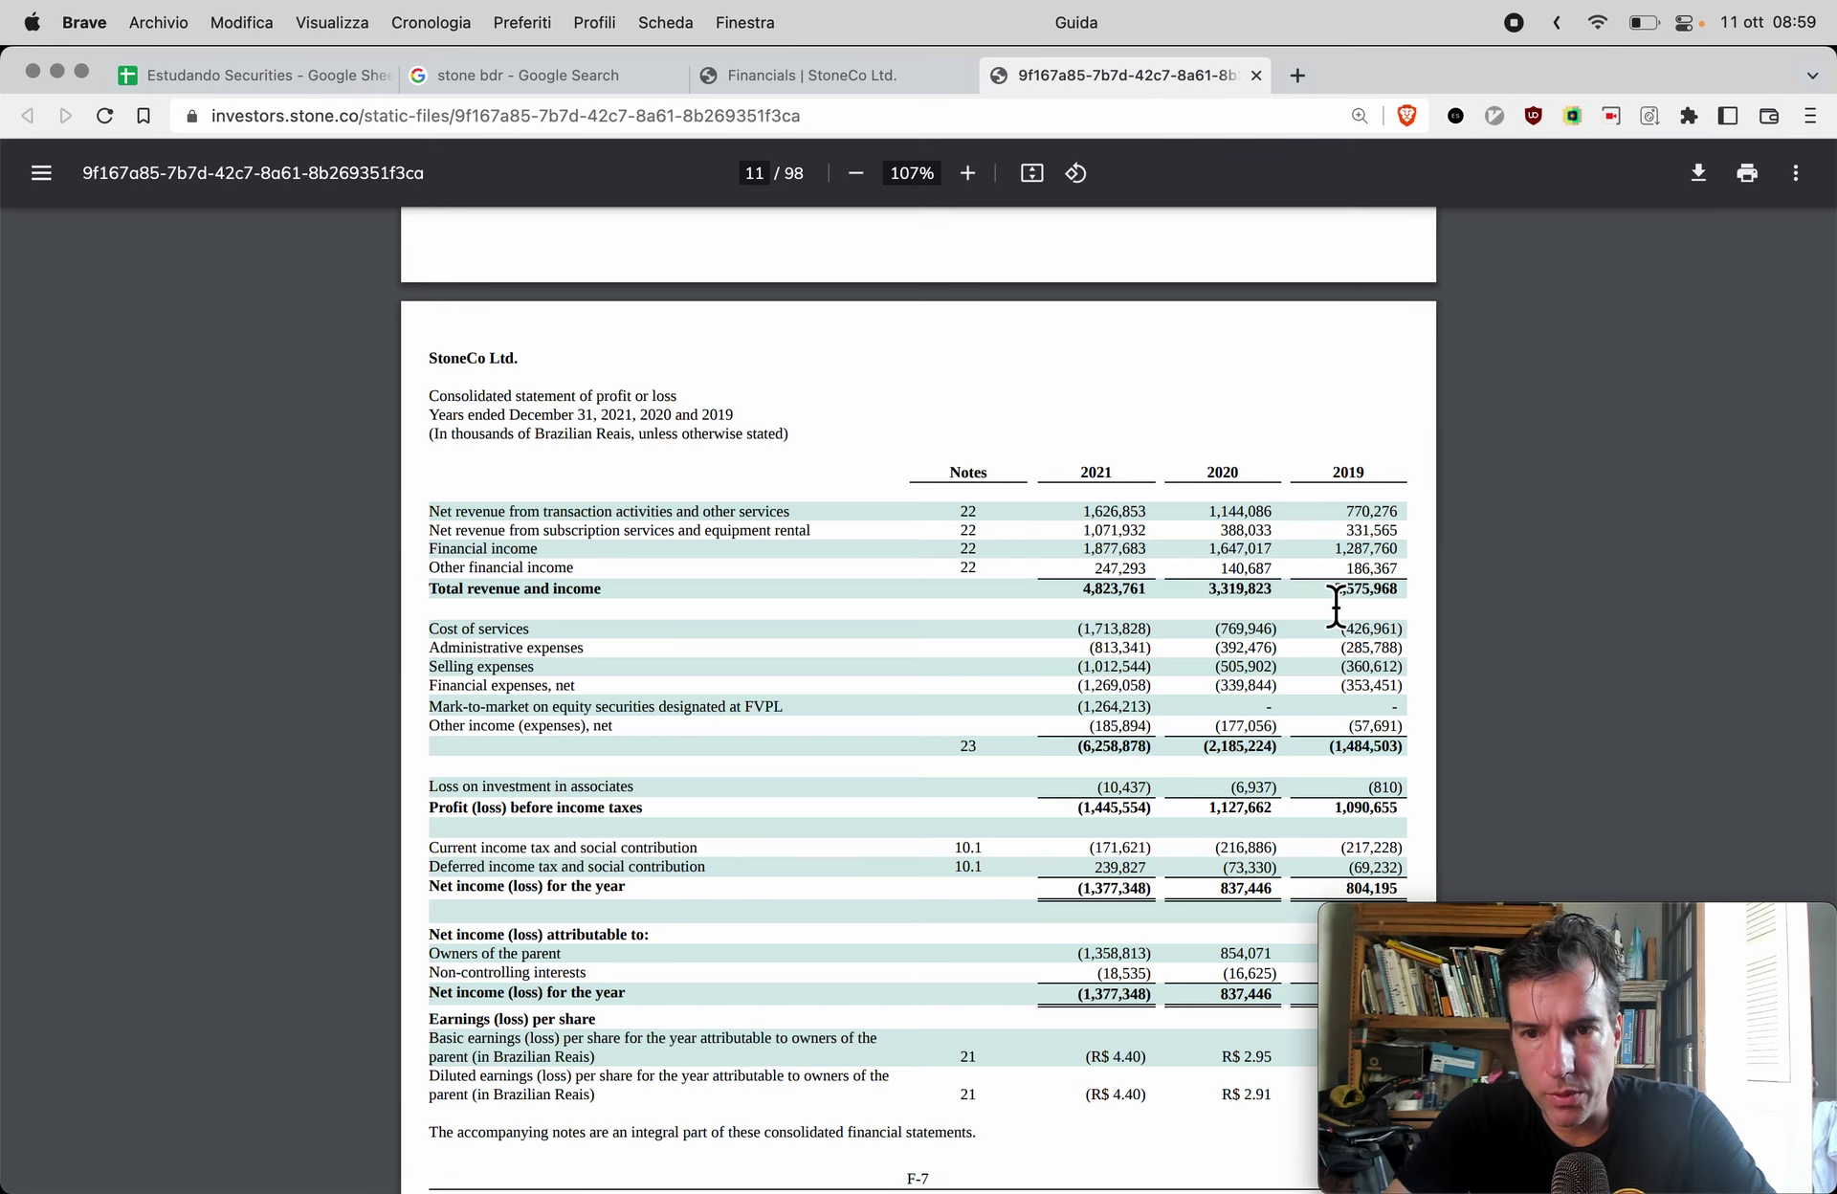
key("super+1")
type("2576")
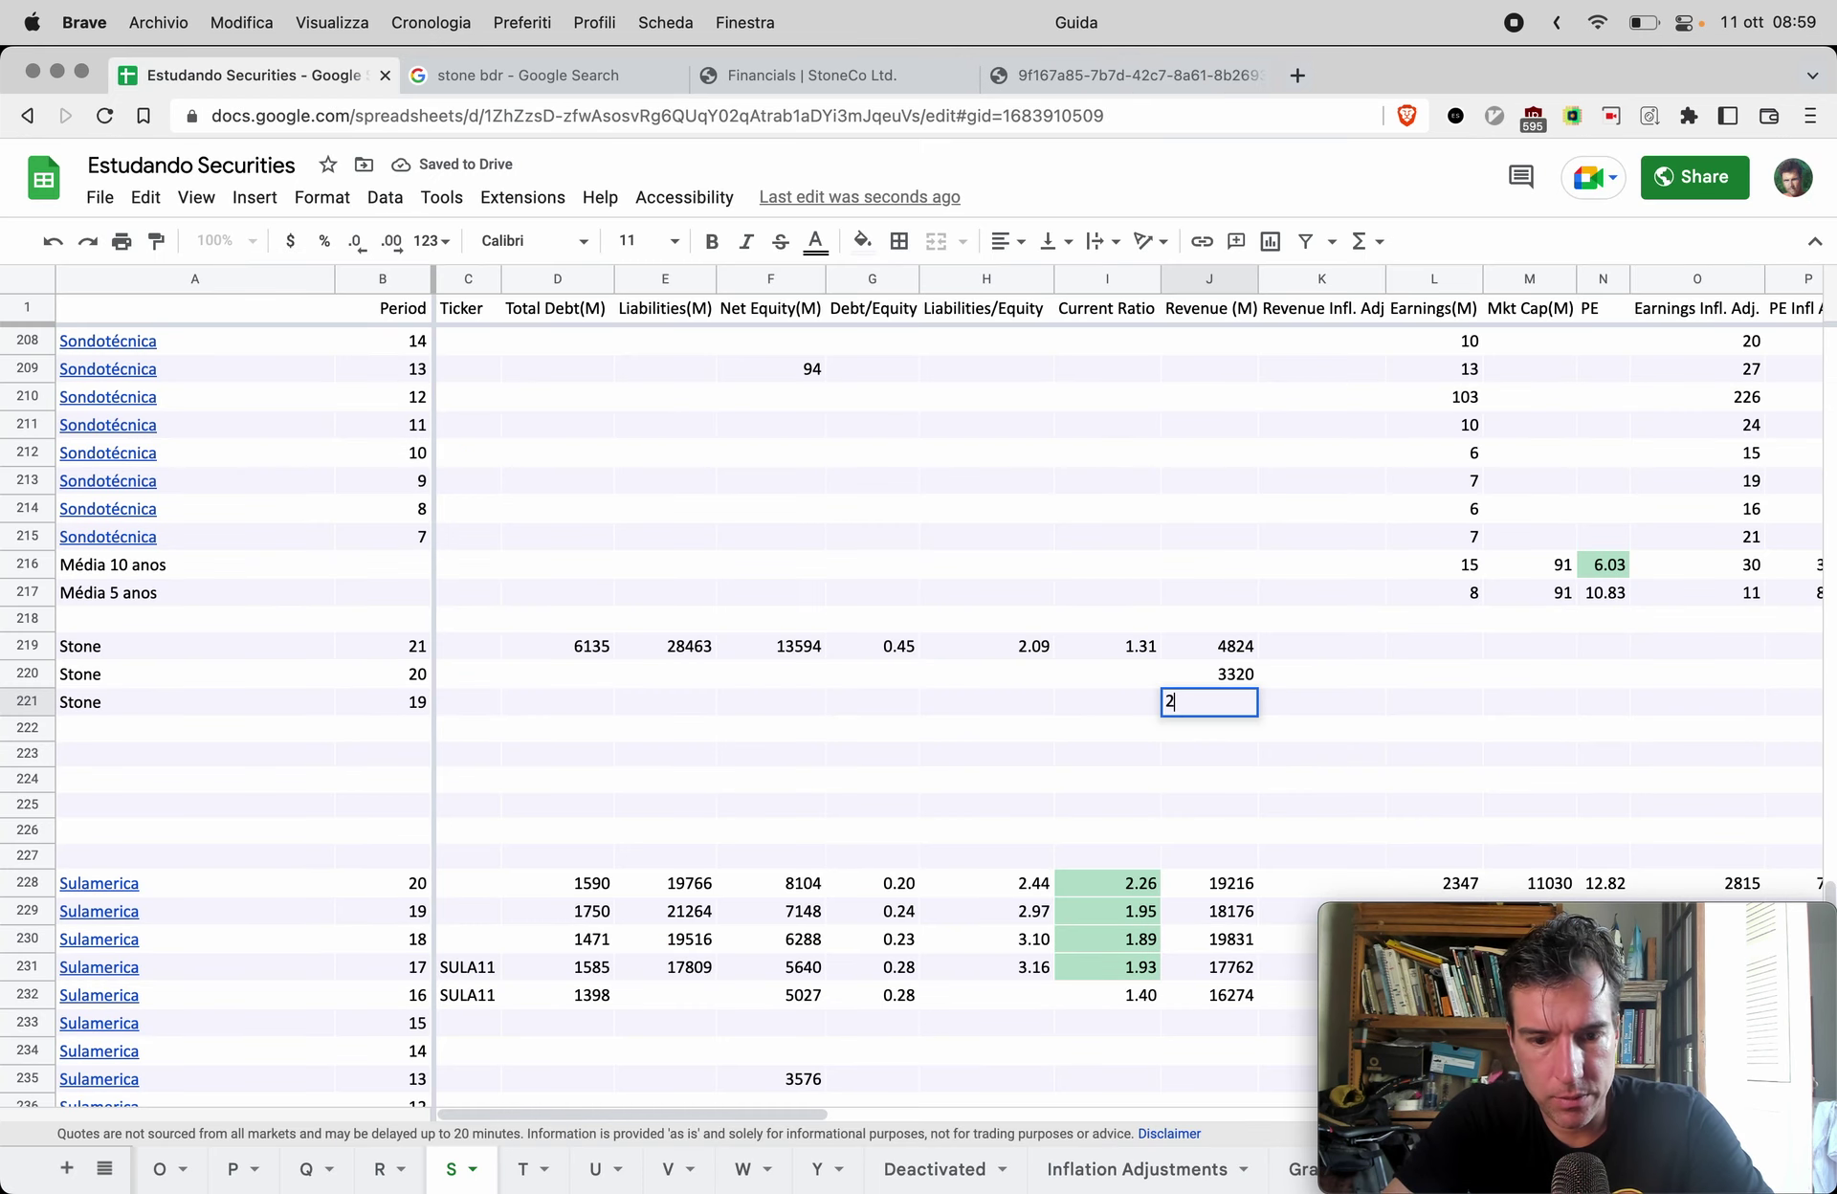
key("Tab")
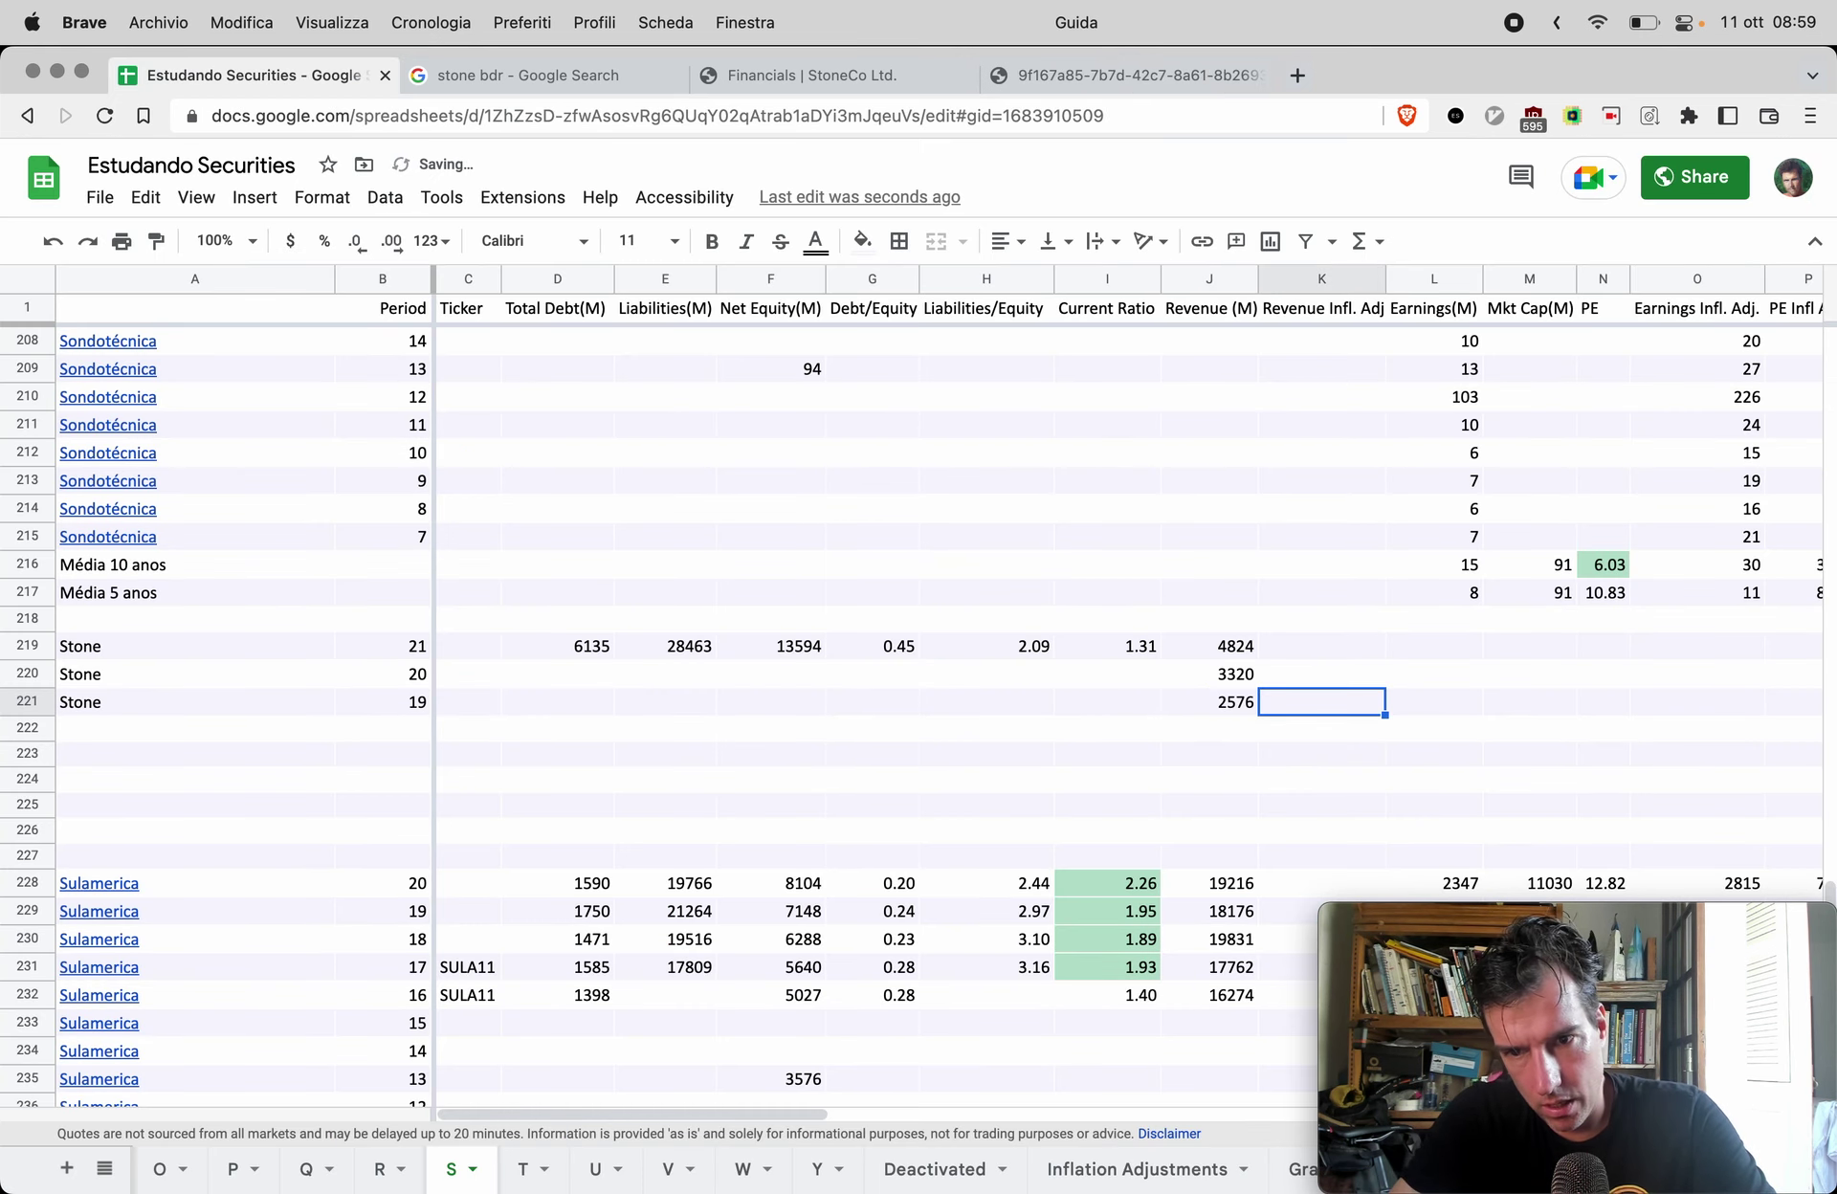
Step: Copy Stone's period 21 revenue into the Revenue Infl. Adj cell of the same row
key("Up")
key("Up")
key("Left")
key("super+c")
key("Right")
key("super+v")
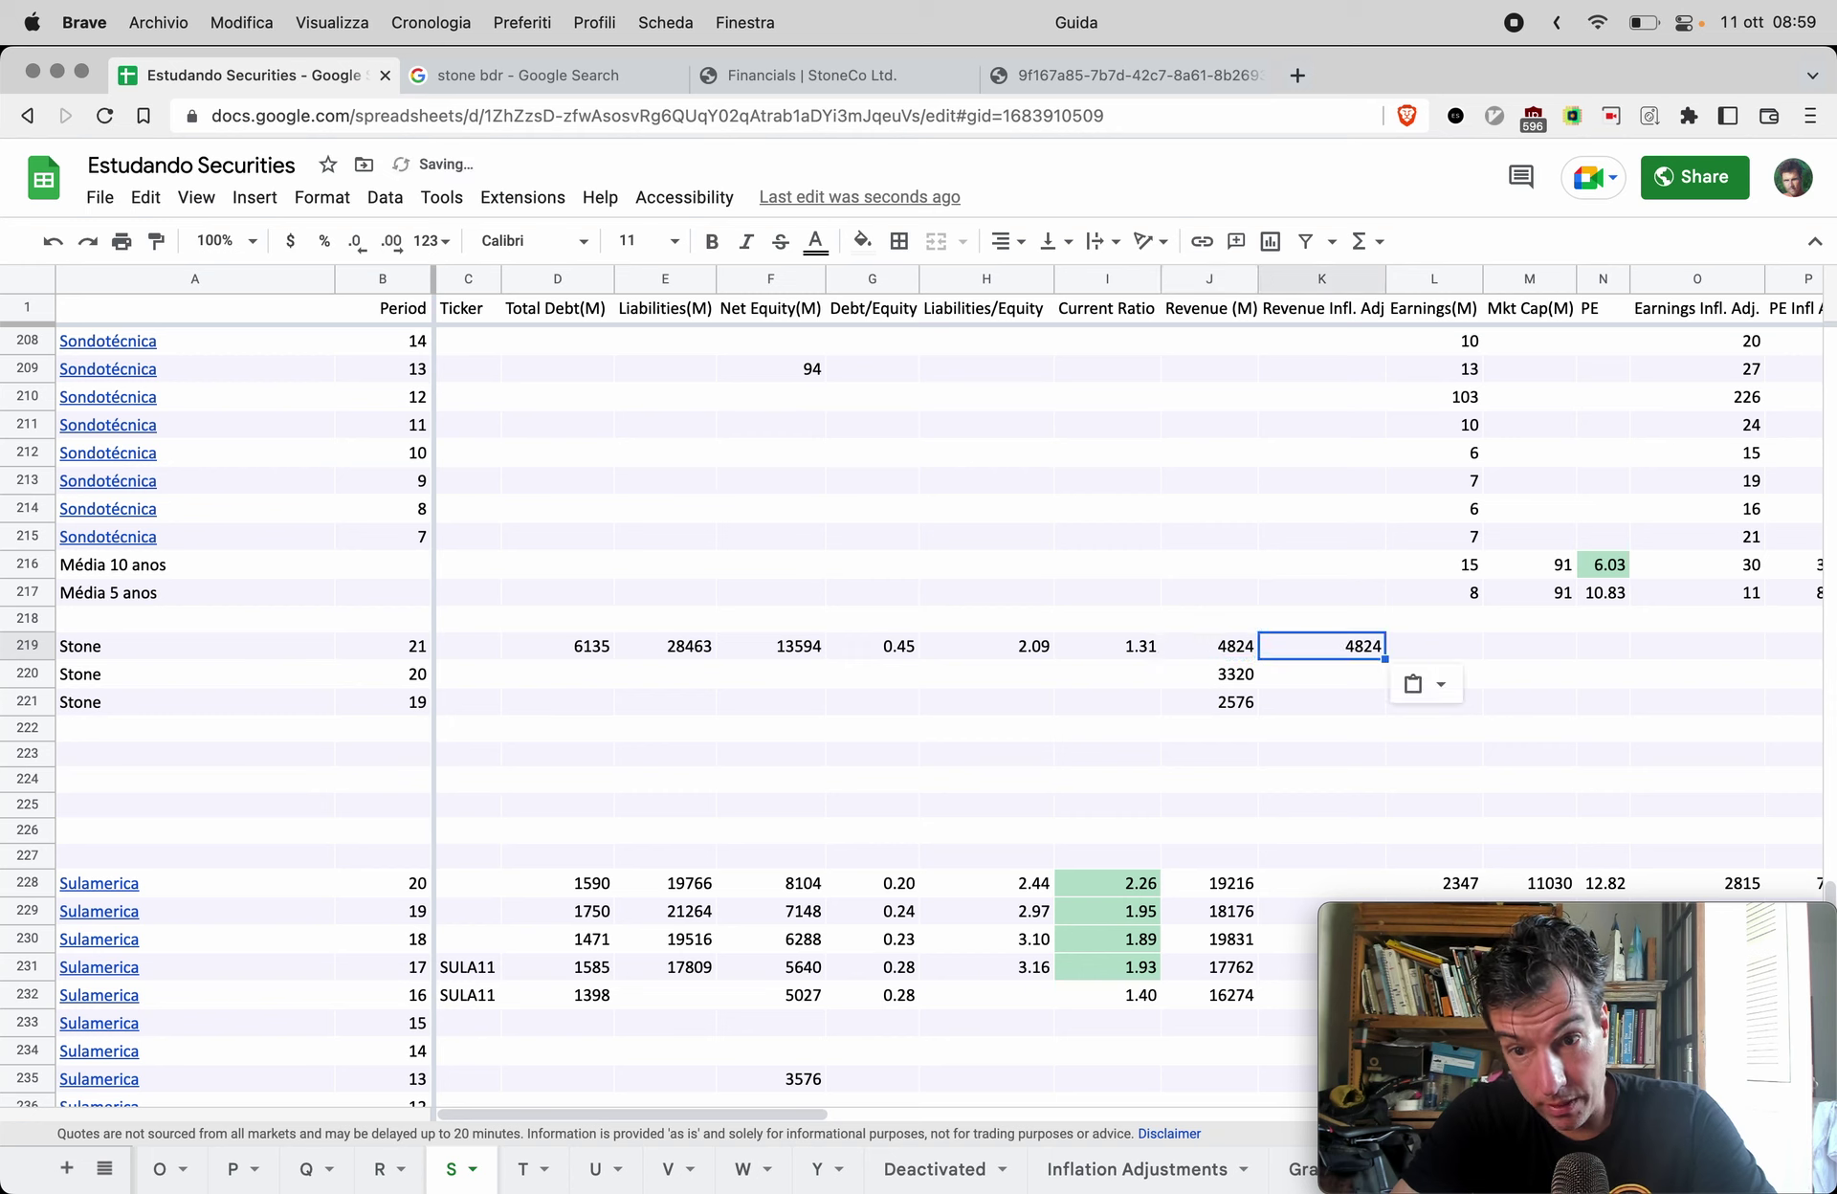
Step: Enter =J220*'Inflation Adjustments'!B3 as Stone's period 20 Revenue Infl. Adj and copy the formula to period 19
key("Down")
type("=J220*'Inflation Adjustments'!B3")
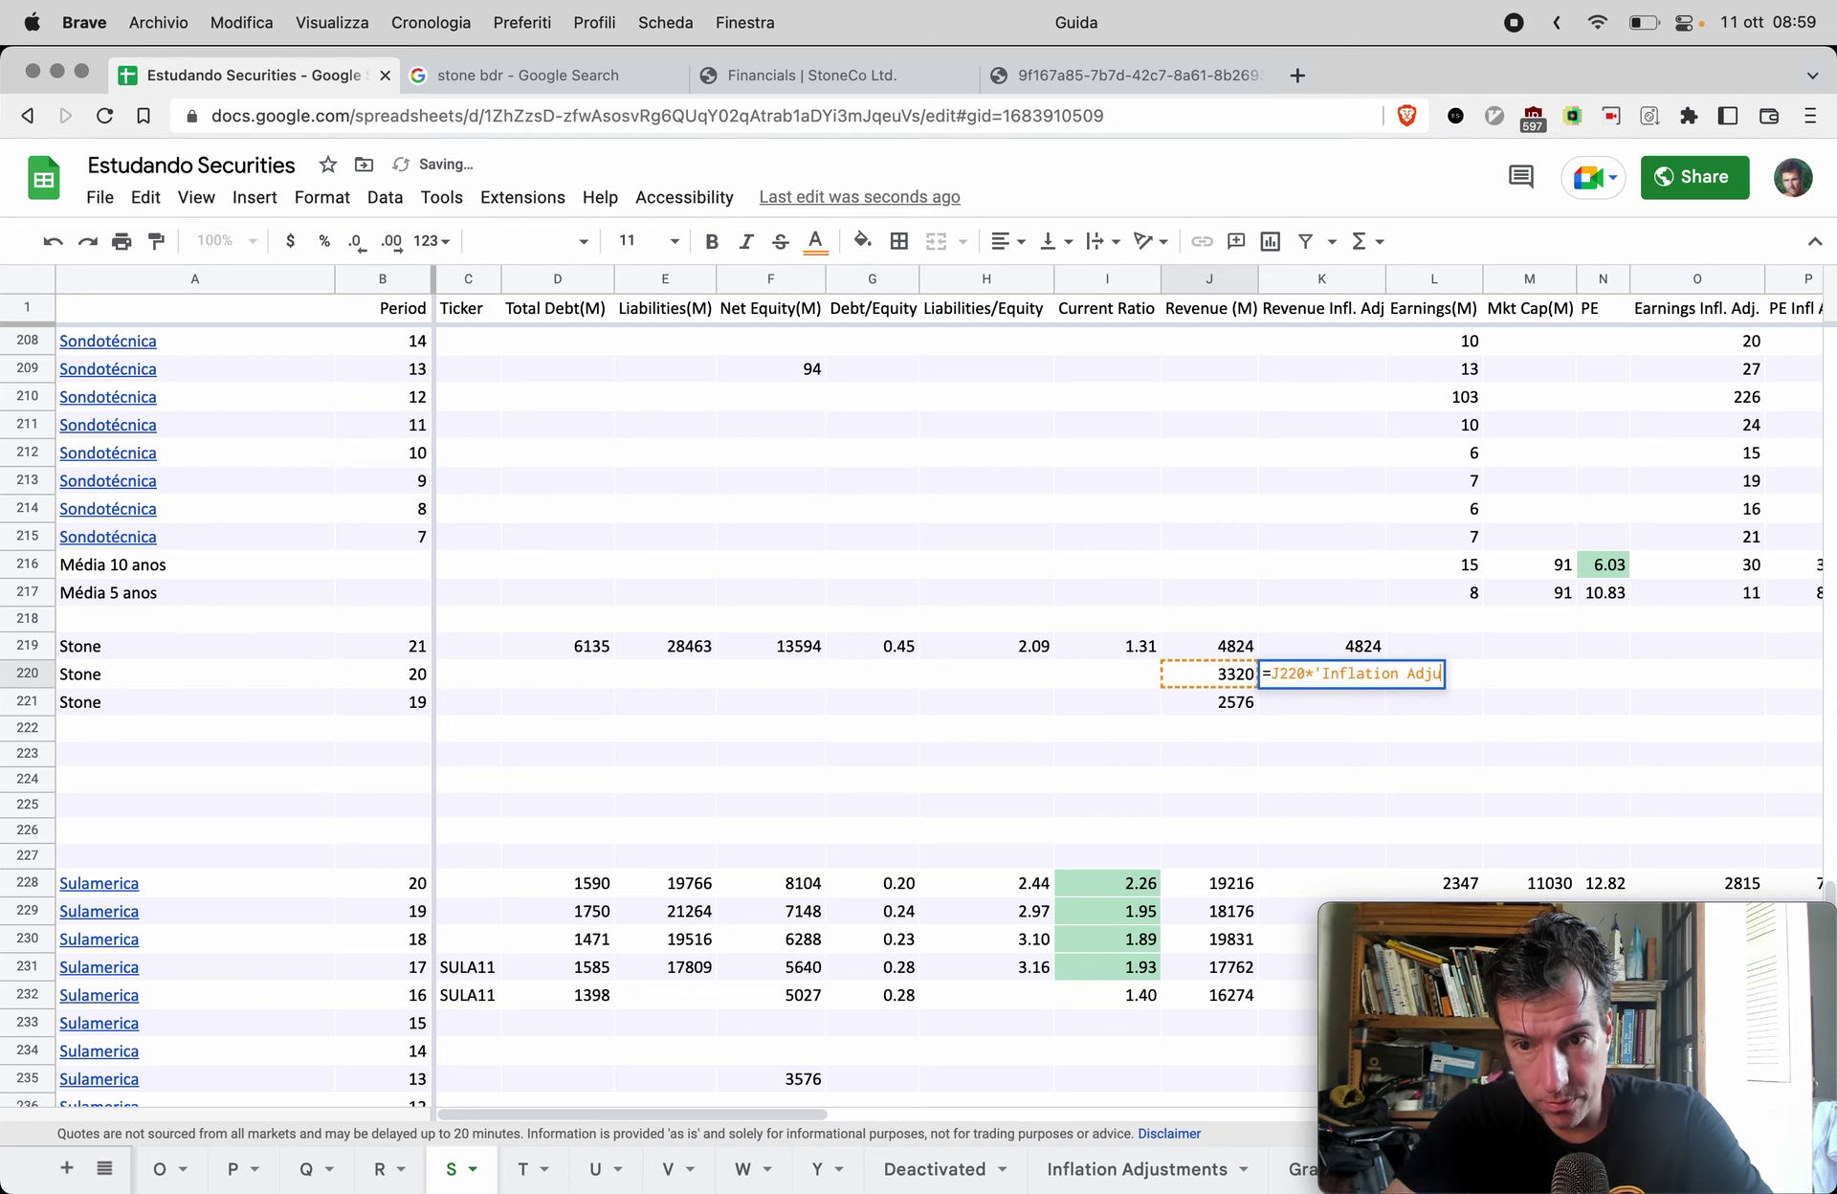
key("Return")
key("Up")
key("super+c")
key("Down")
key("super+v")
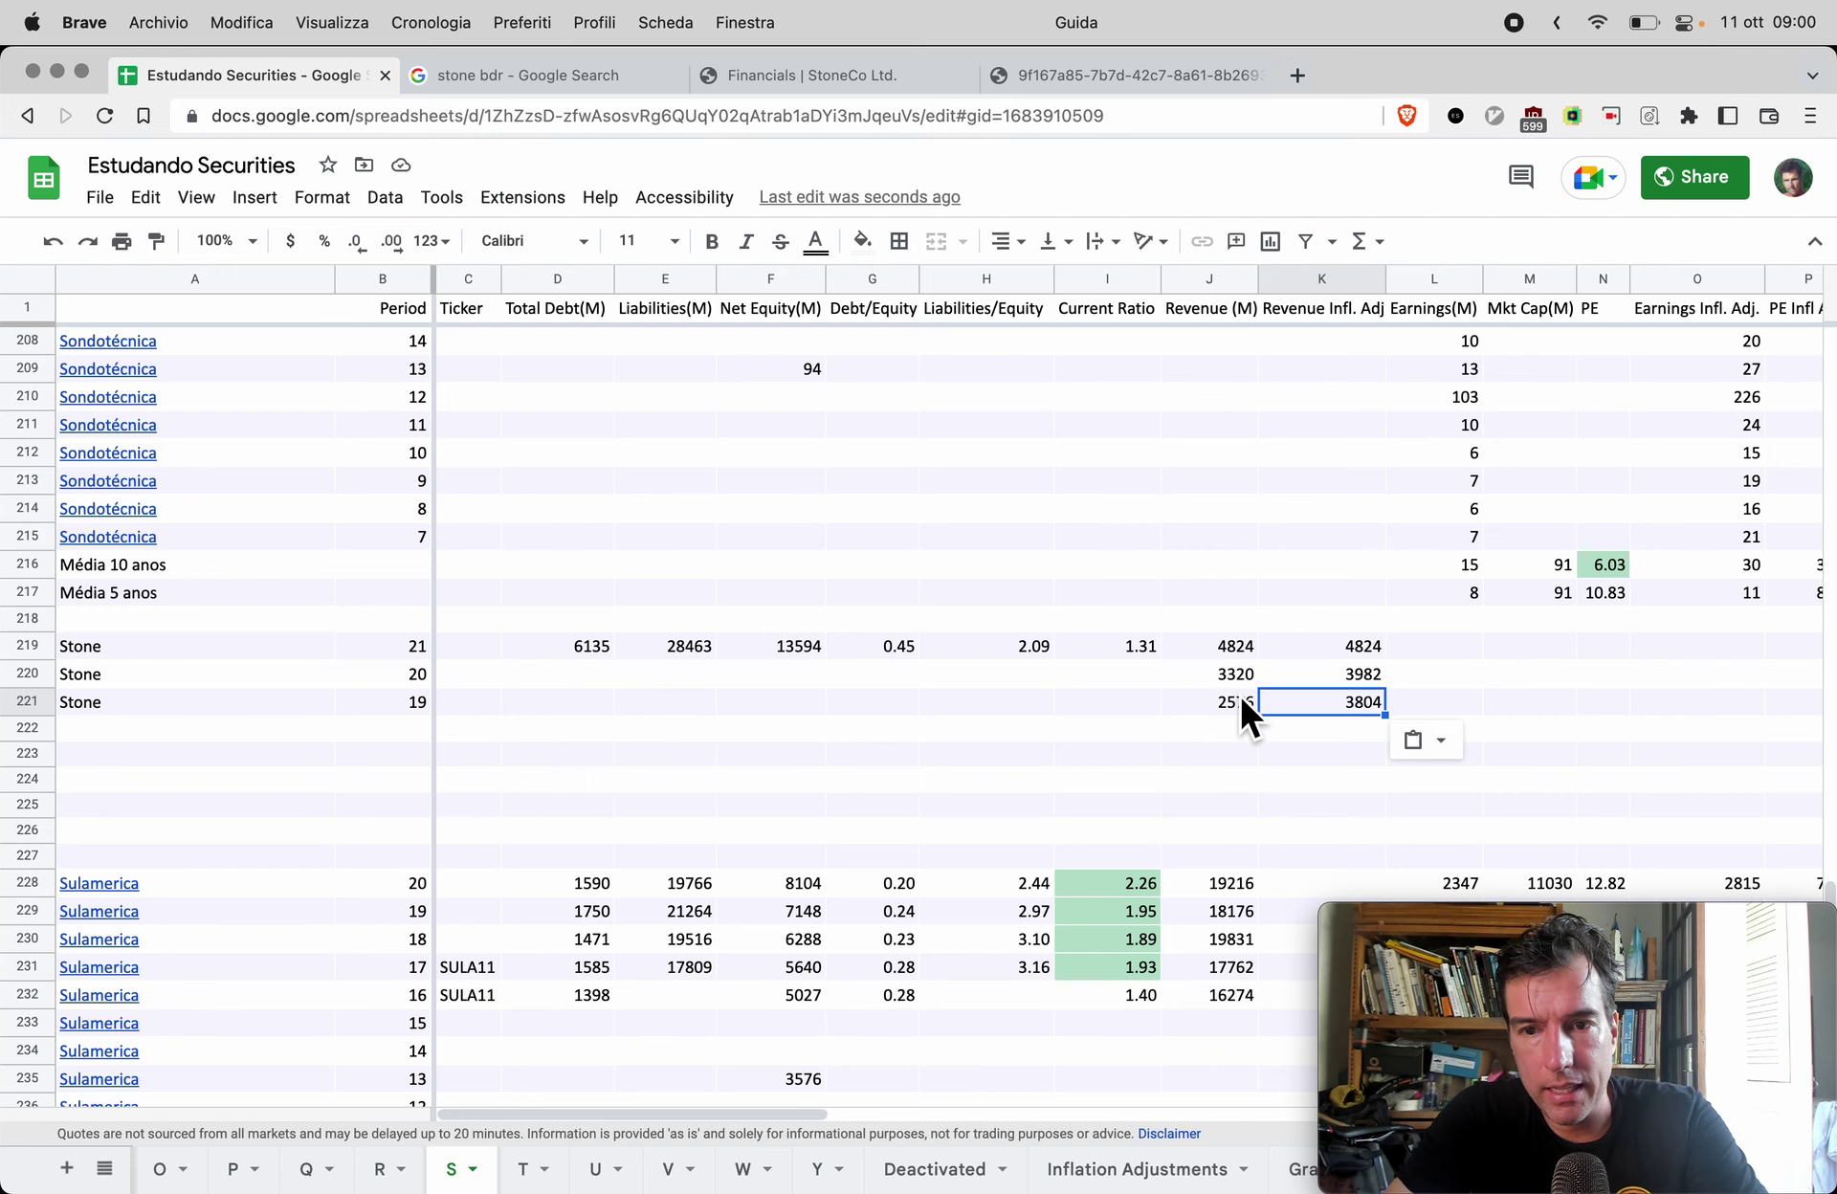
Step: Look up the 2021 net income (loss) in the report and enter -1377 as Stone's period 21 Earnings(M)
scroll(1357, 708, "right", 4)
scroll(1357, 709, "down", 1)
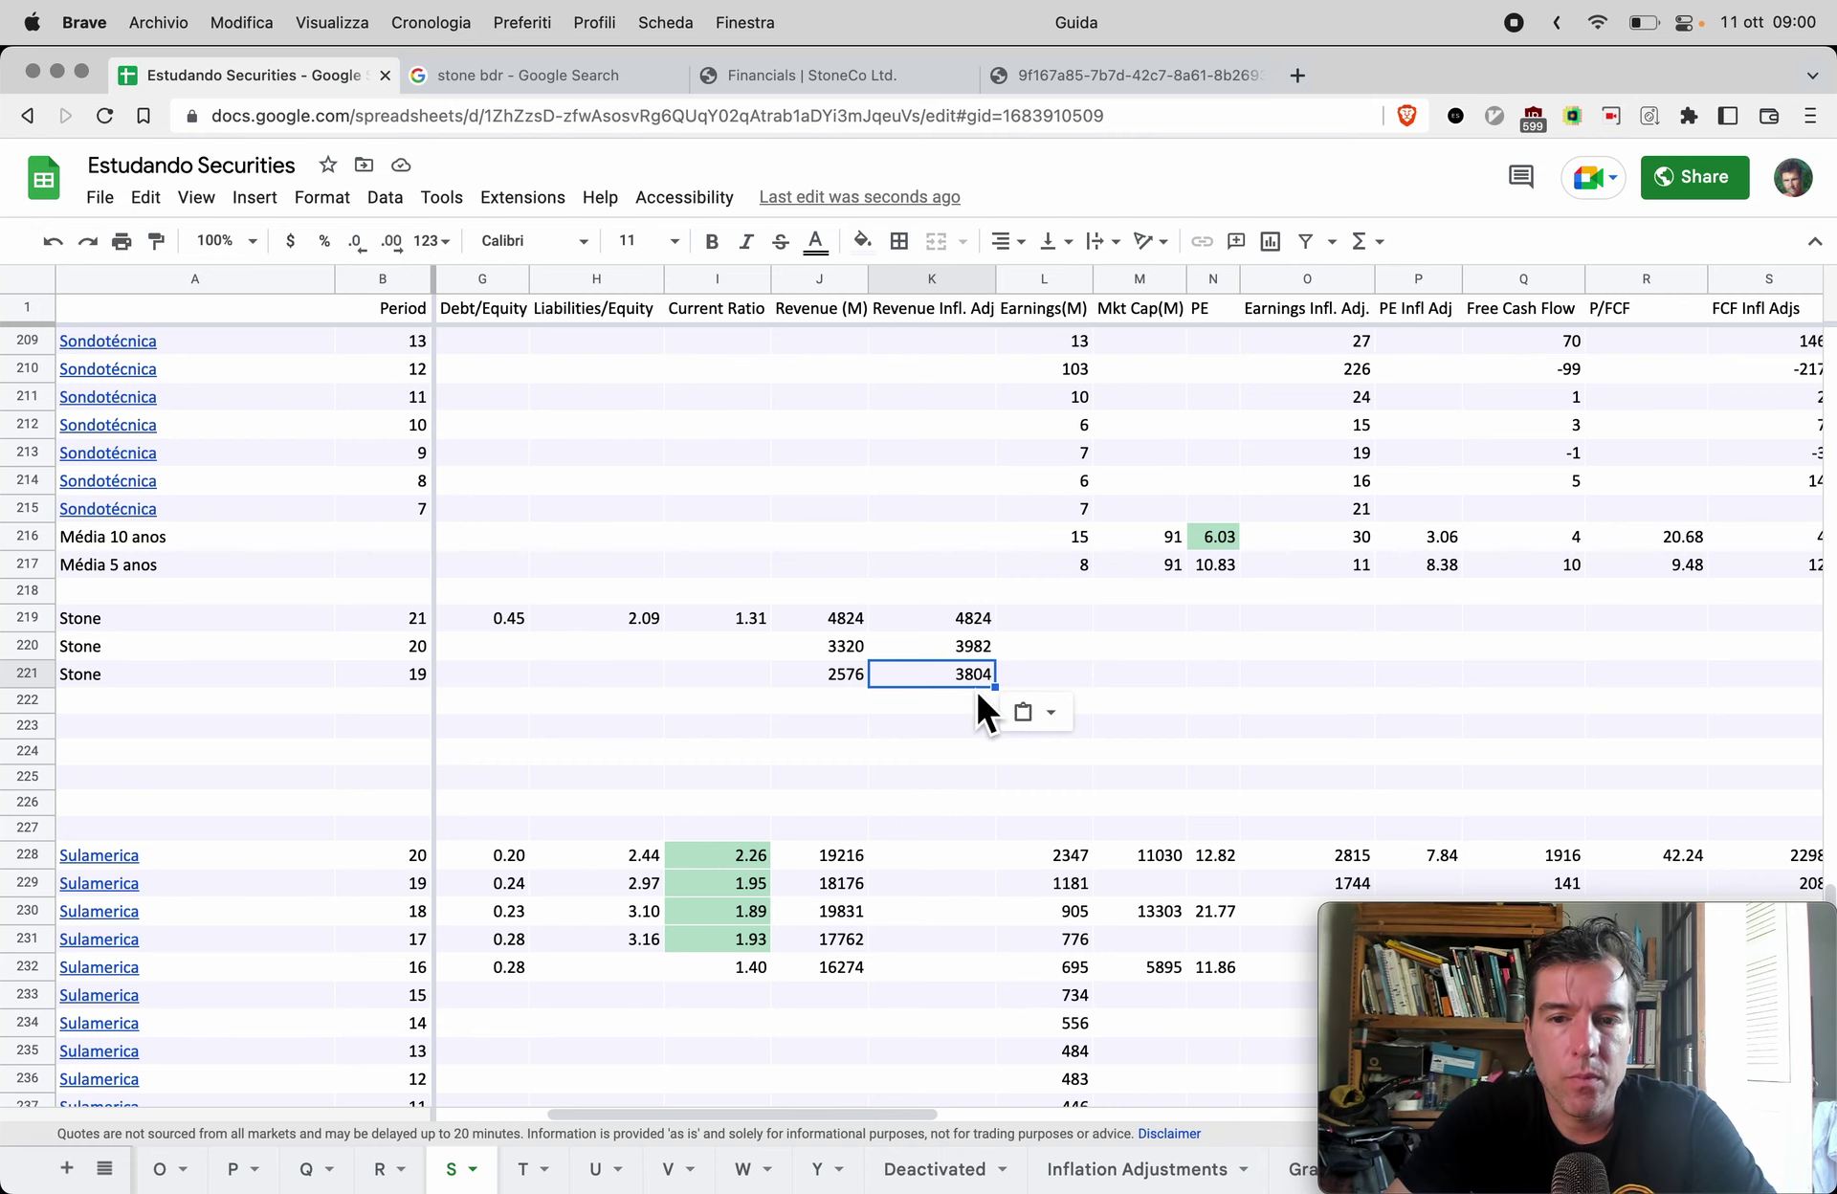
key("super+4")
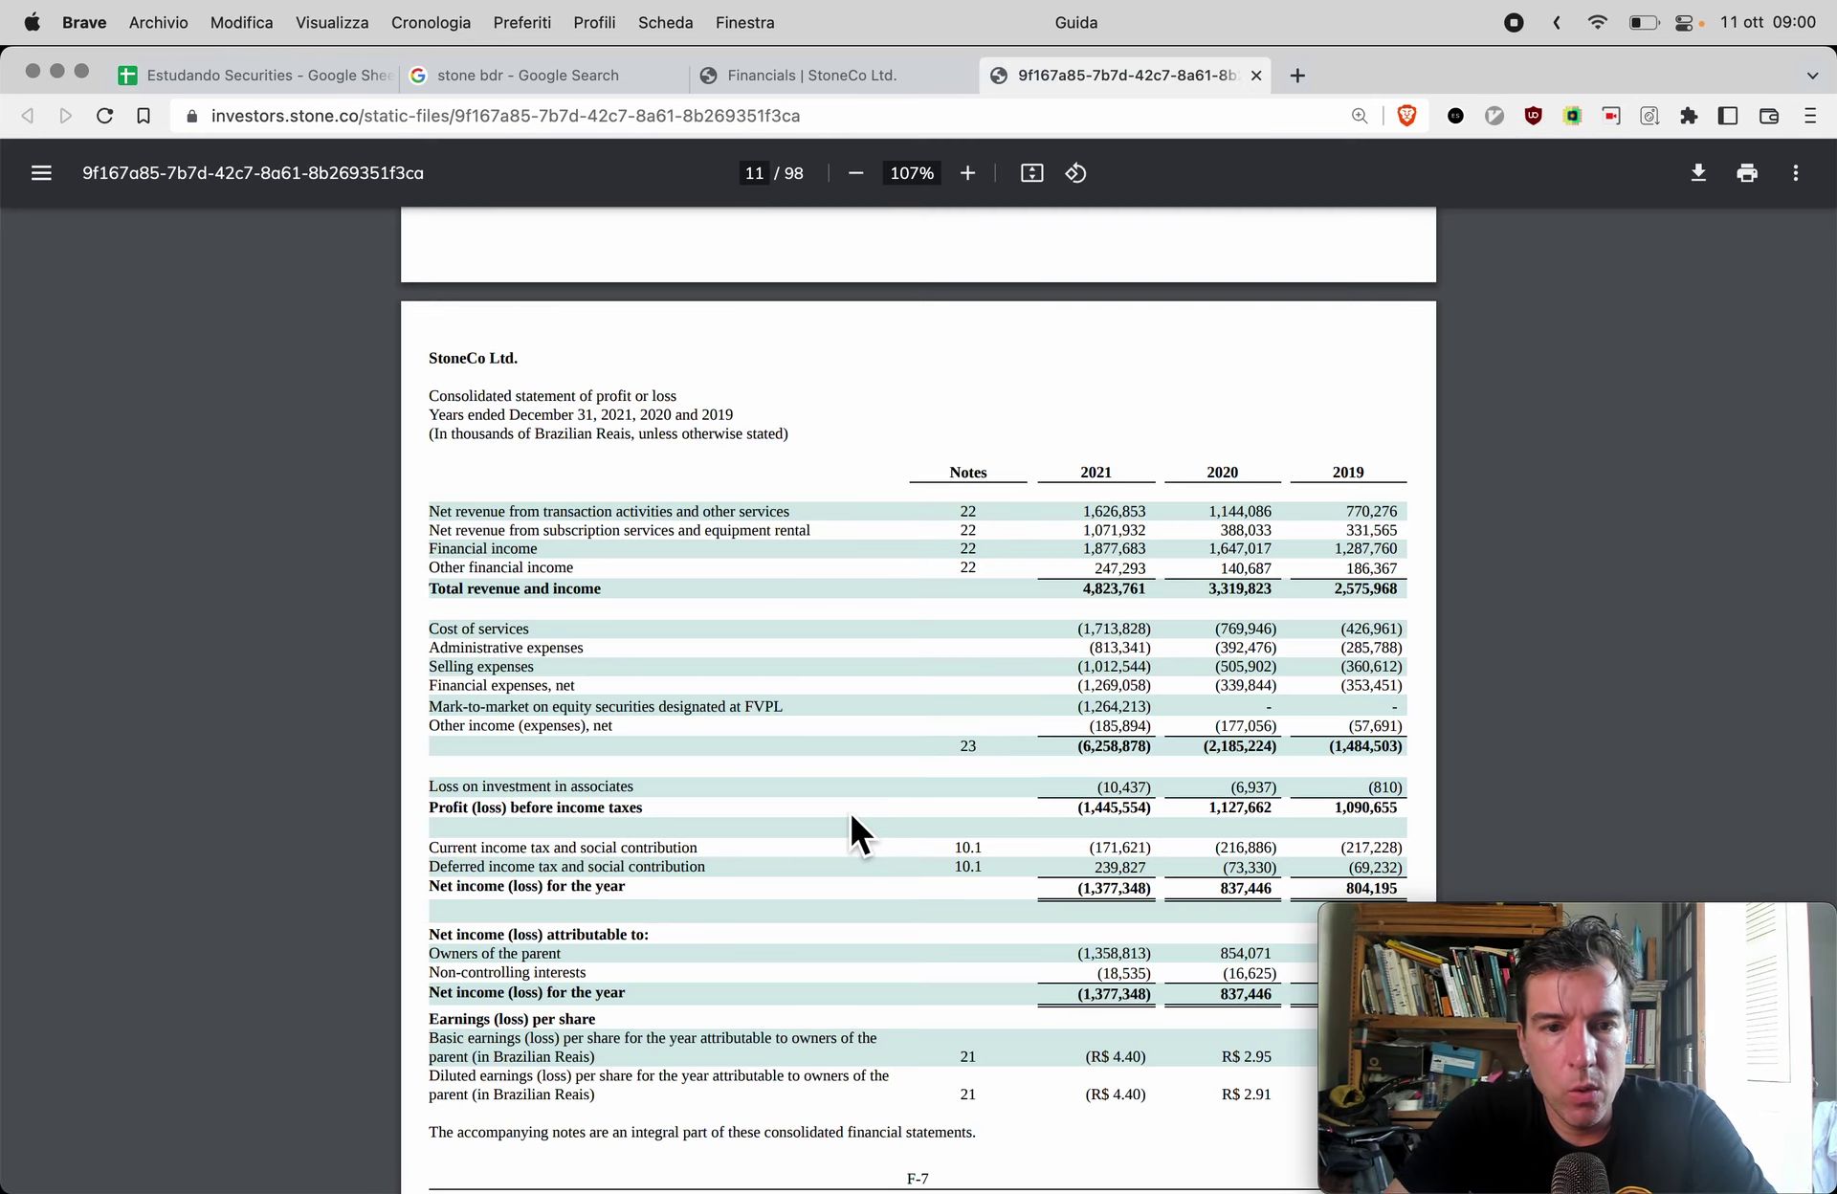
scroll(851, 833, "down", 10)
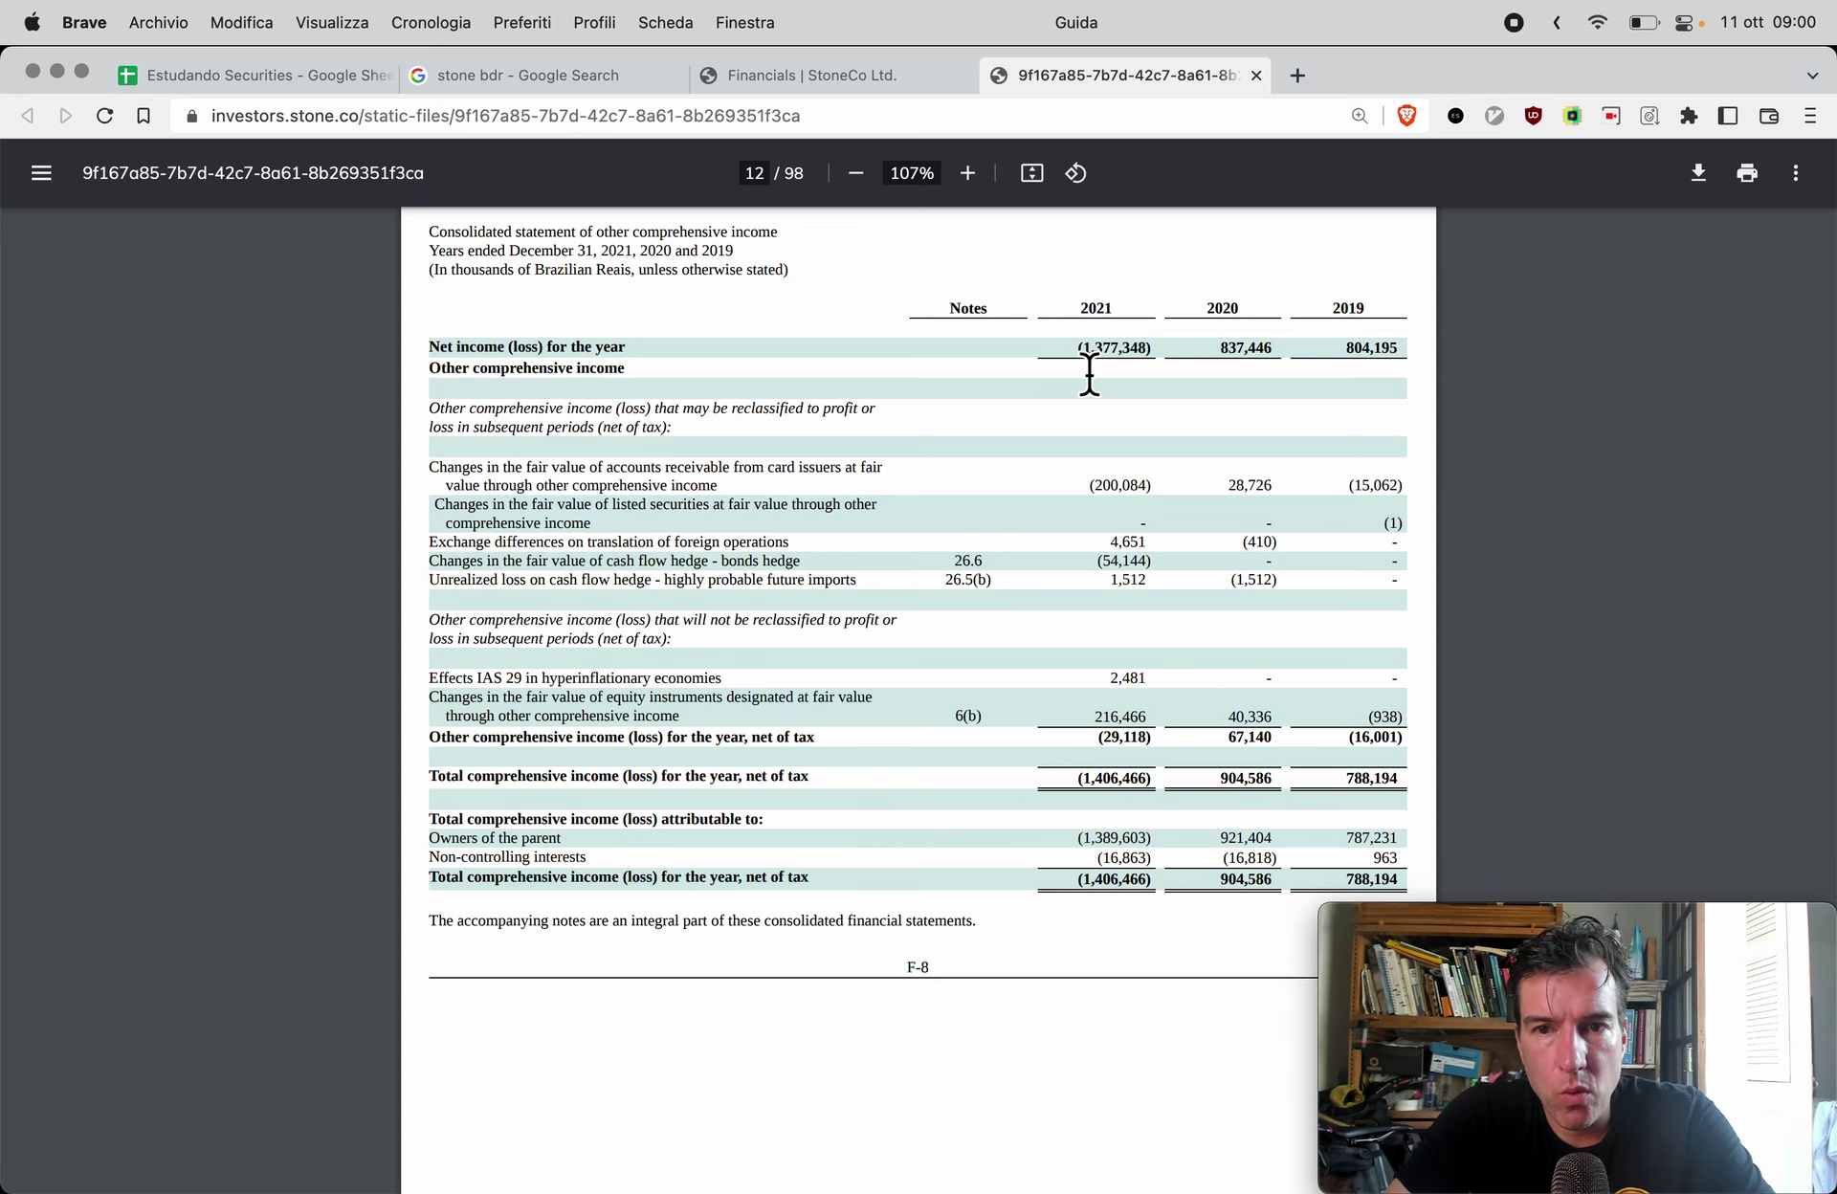
key("super+1")
key("Right")
key("Right")
key("Left")
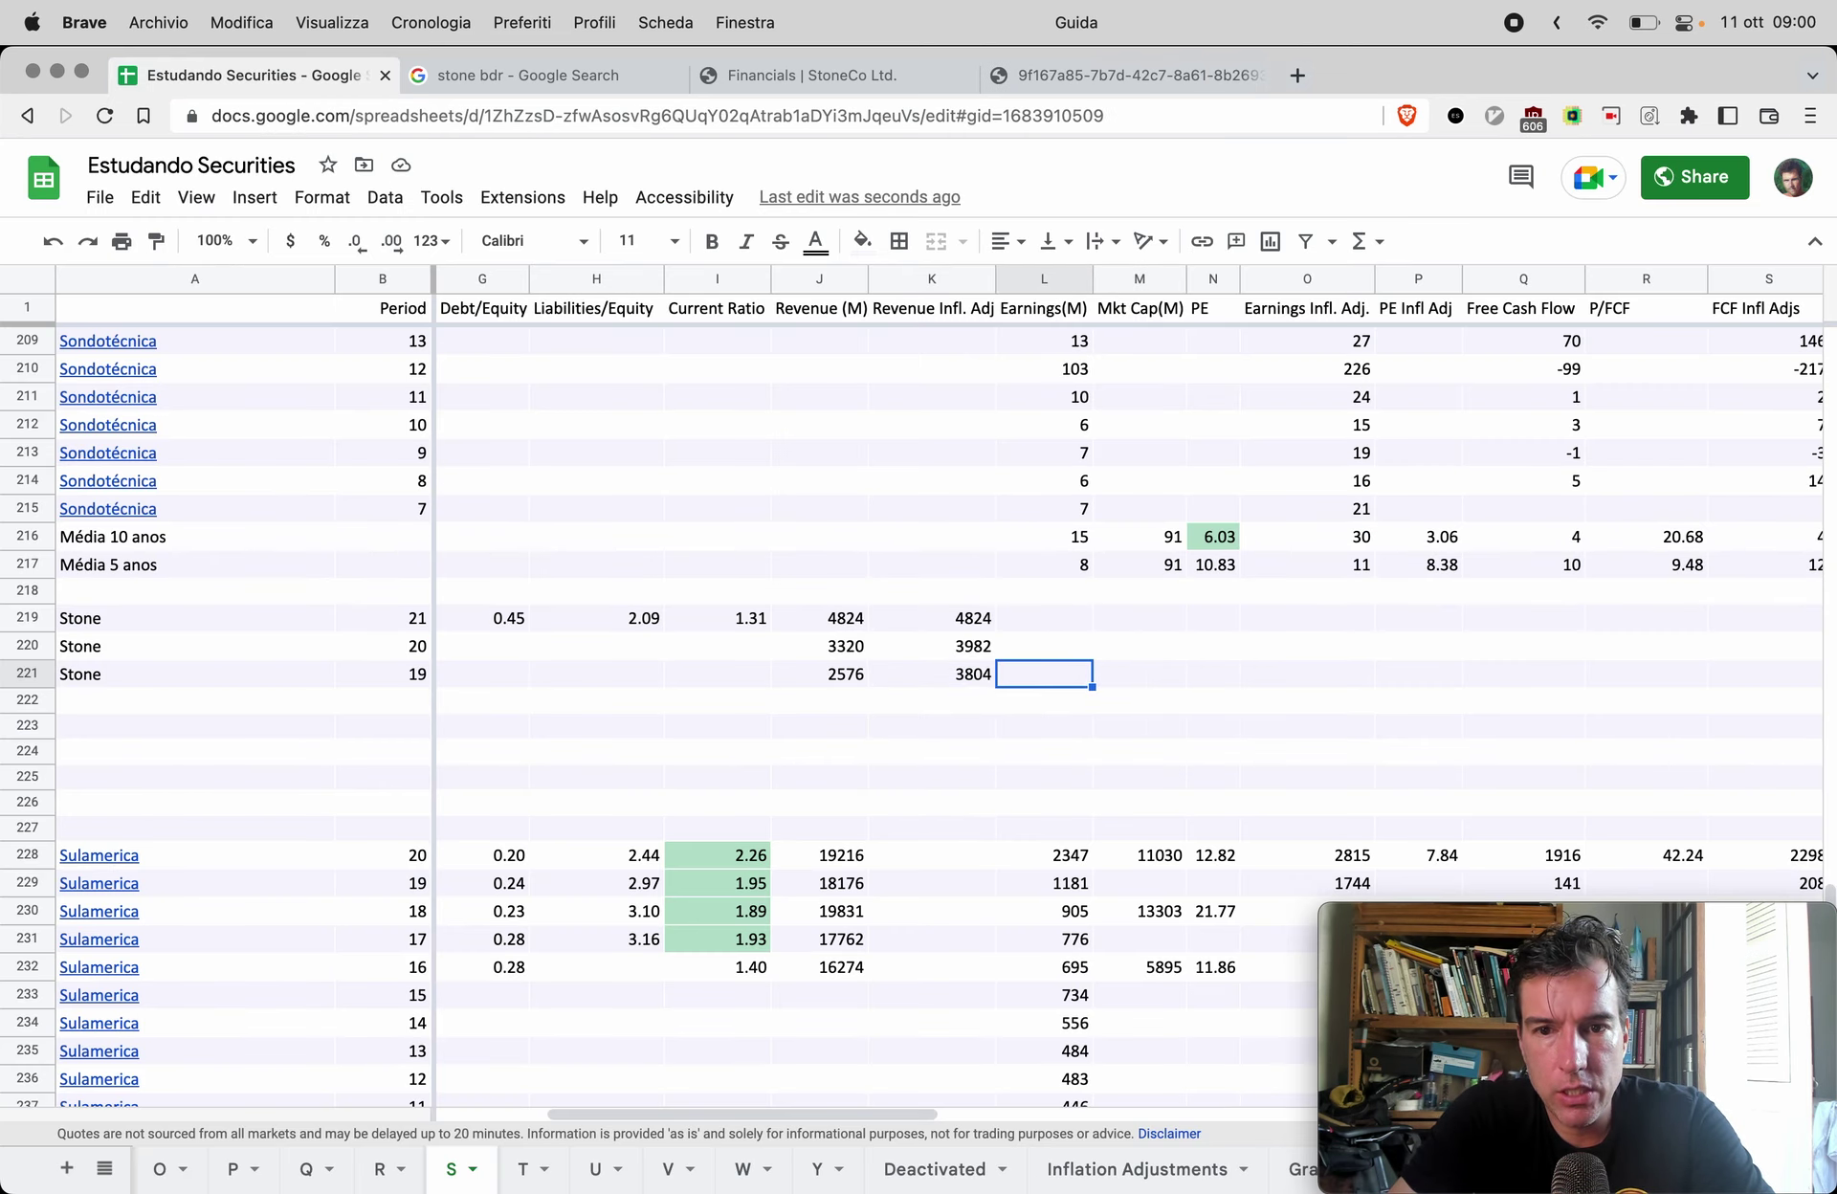
key("Up")
key("Up")
type("-1377")
key("Return")
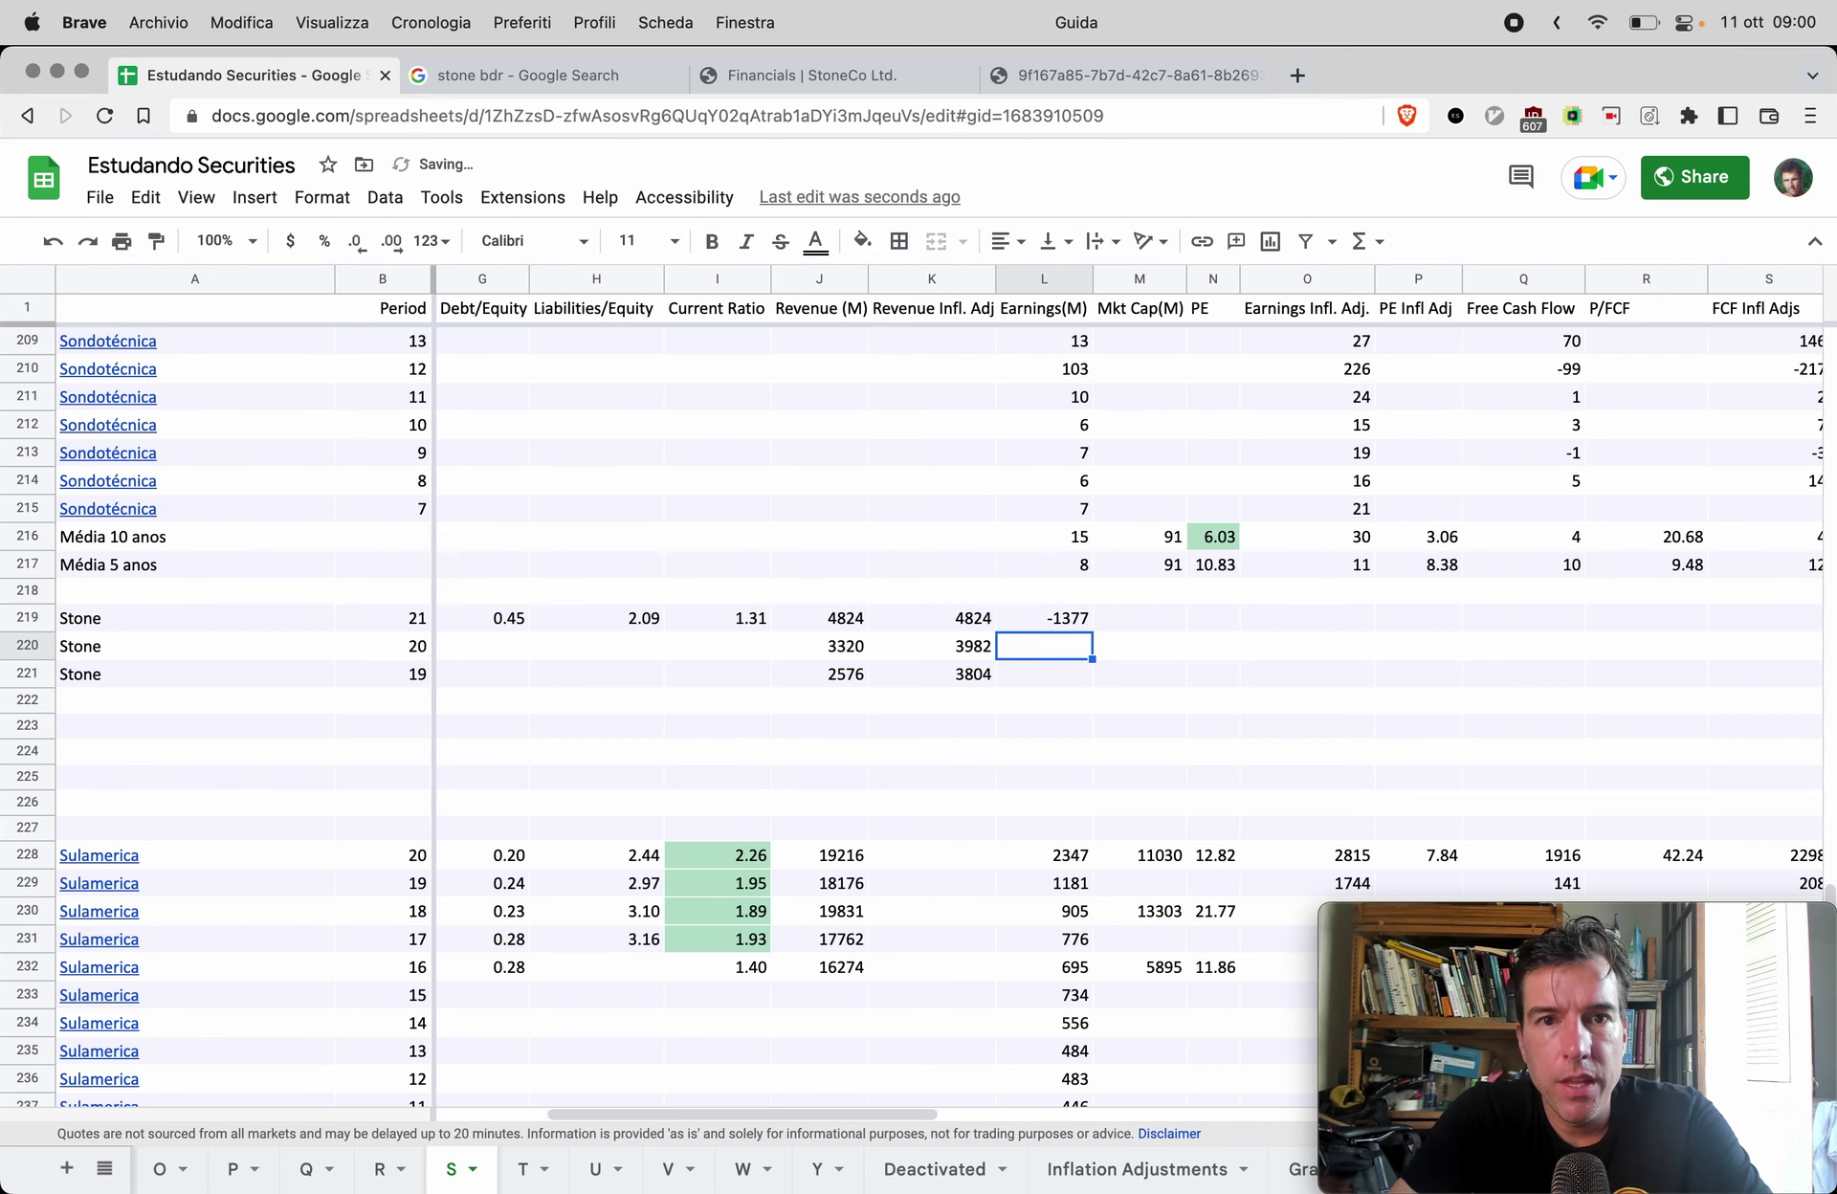
Step: Enter the report's 2020 and 2019 net income, 837 and 804, as Earnings(M) for Stone's periods 20 and 19
key("super+4")
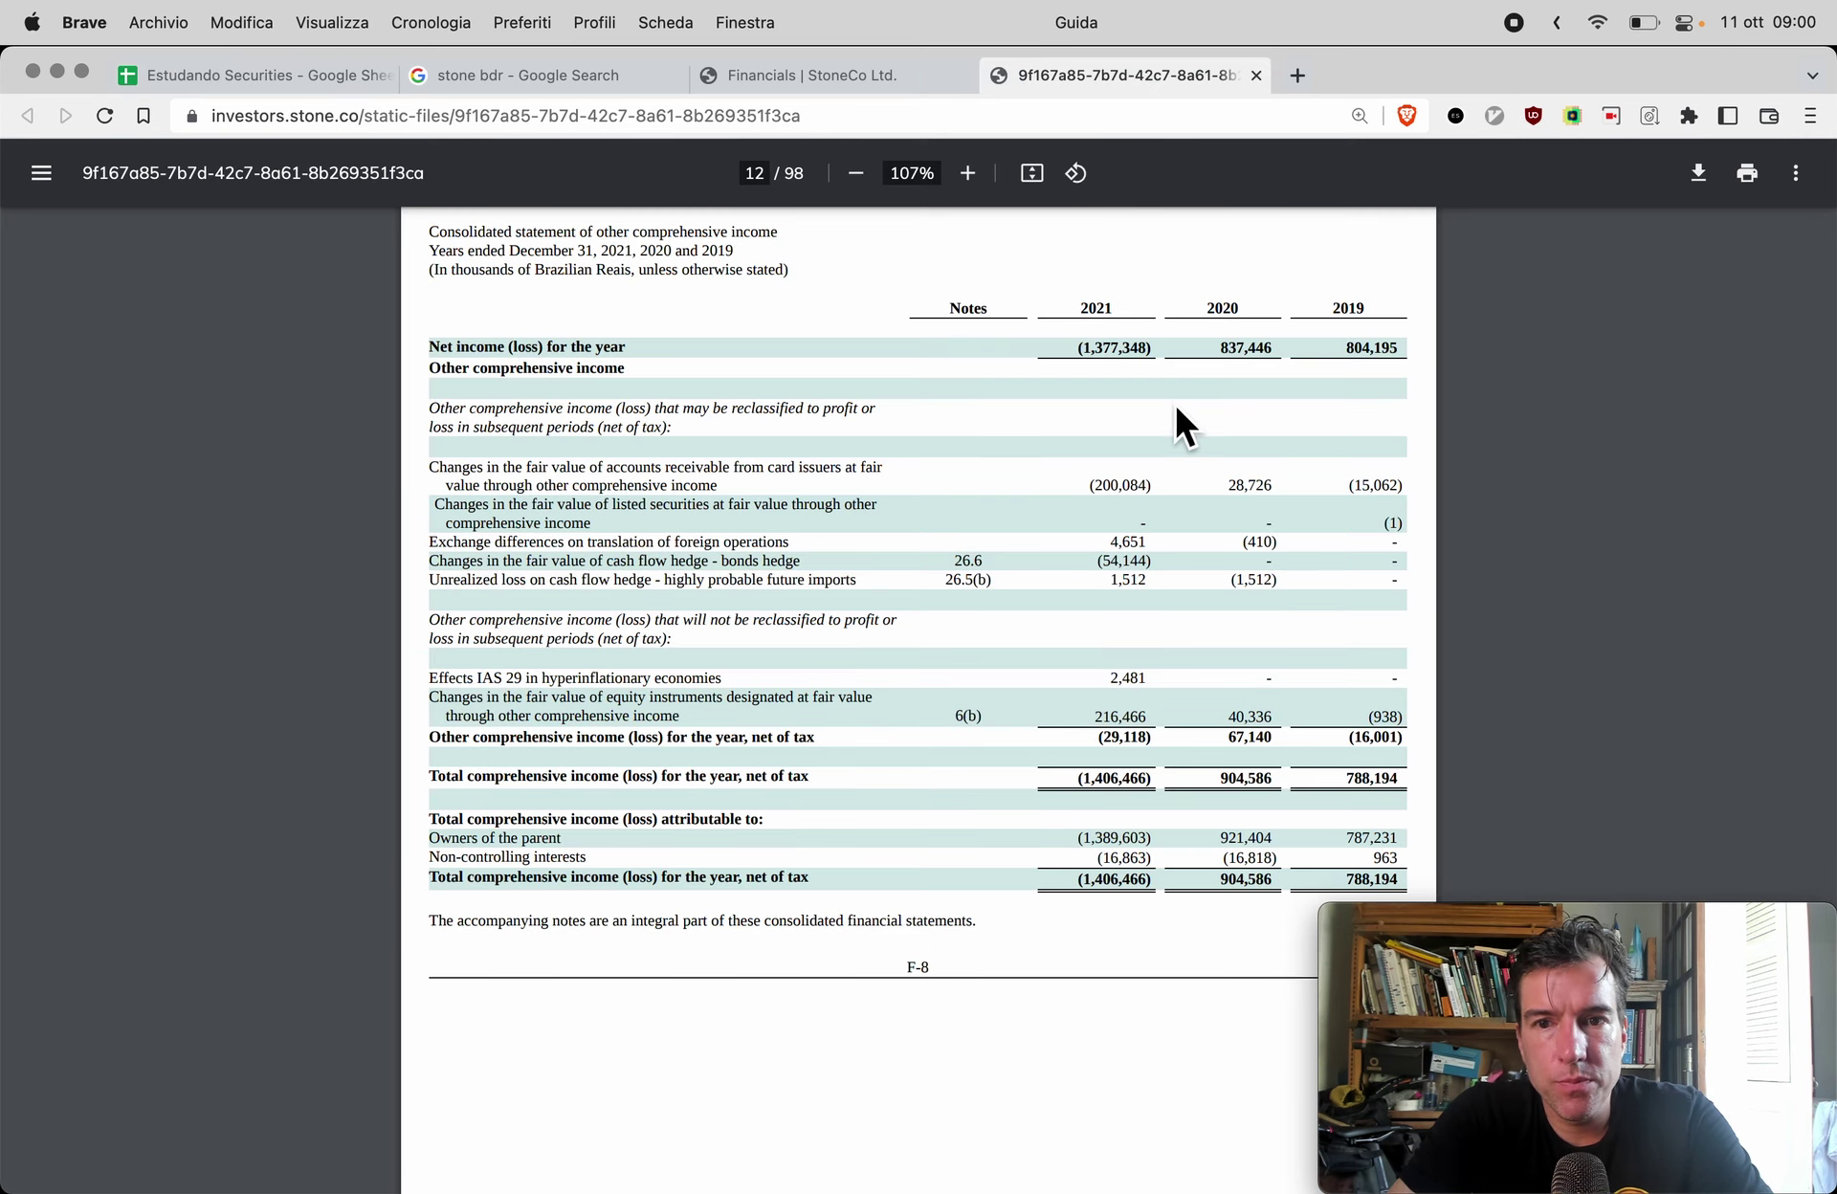
key("super+1")
type("837")
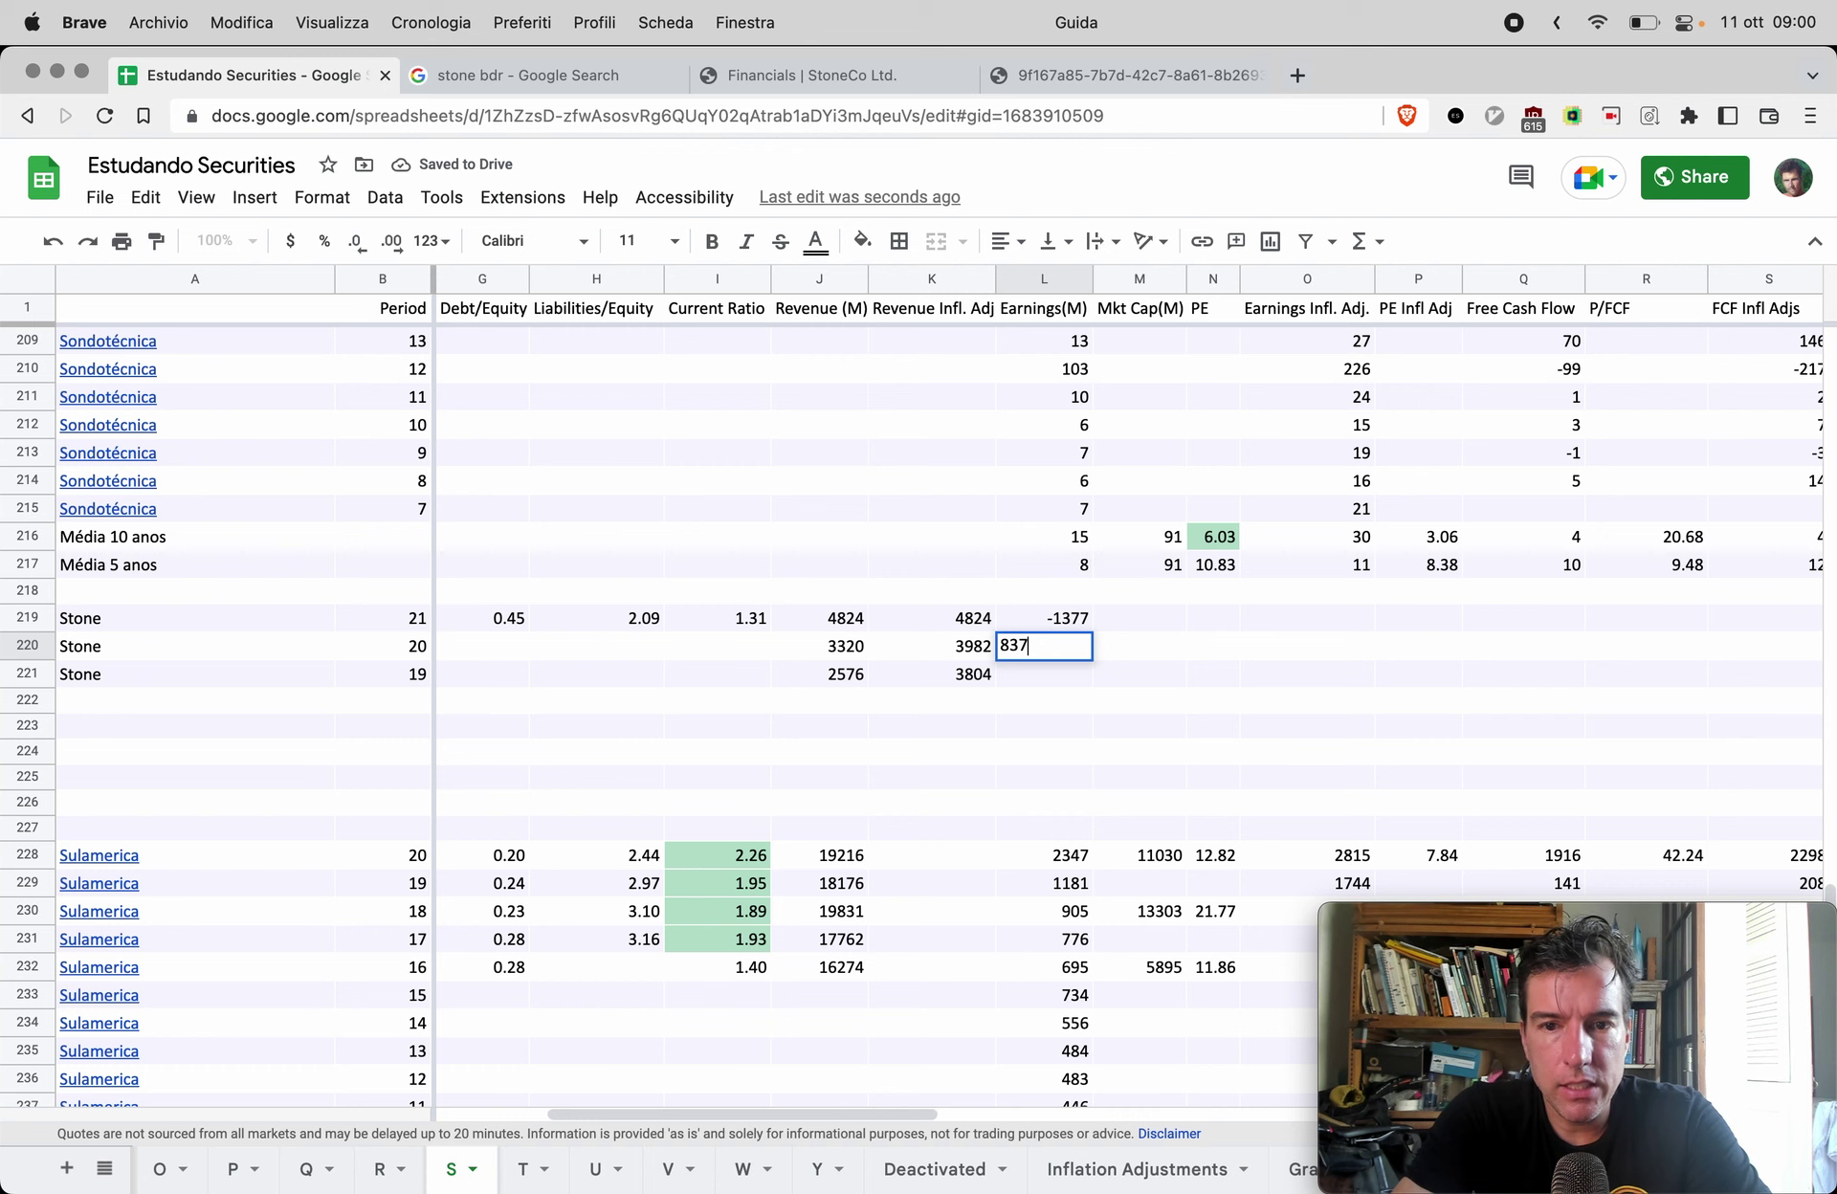
key("Return")
key("super+4")
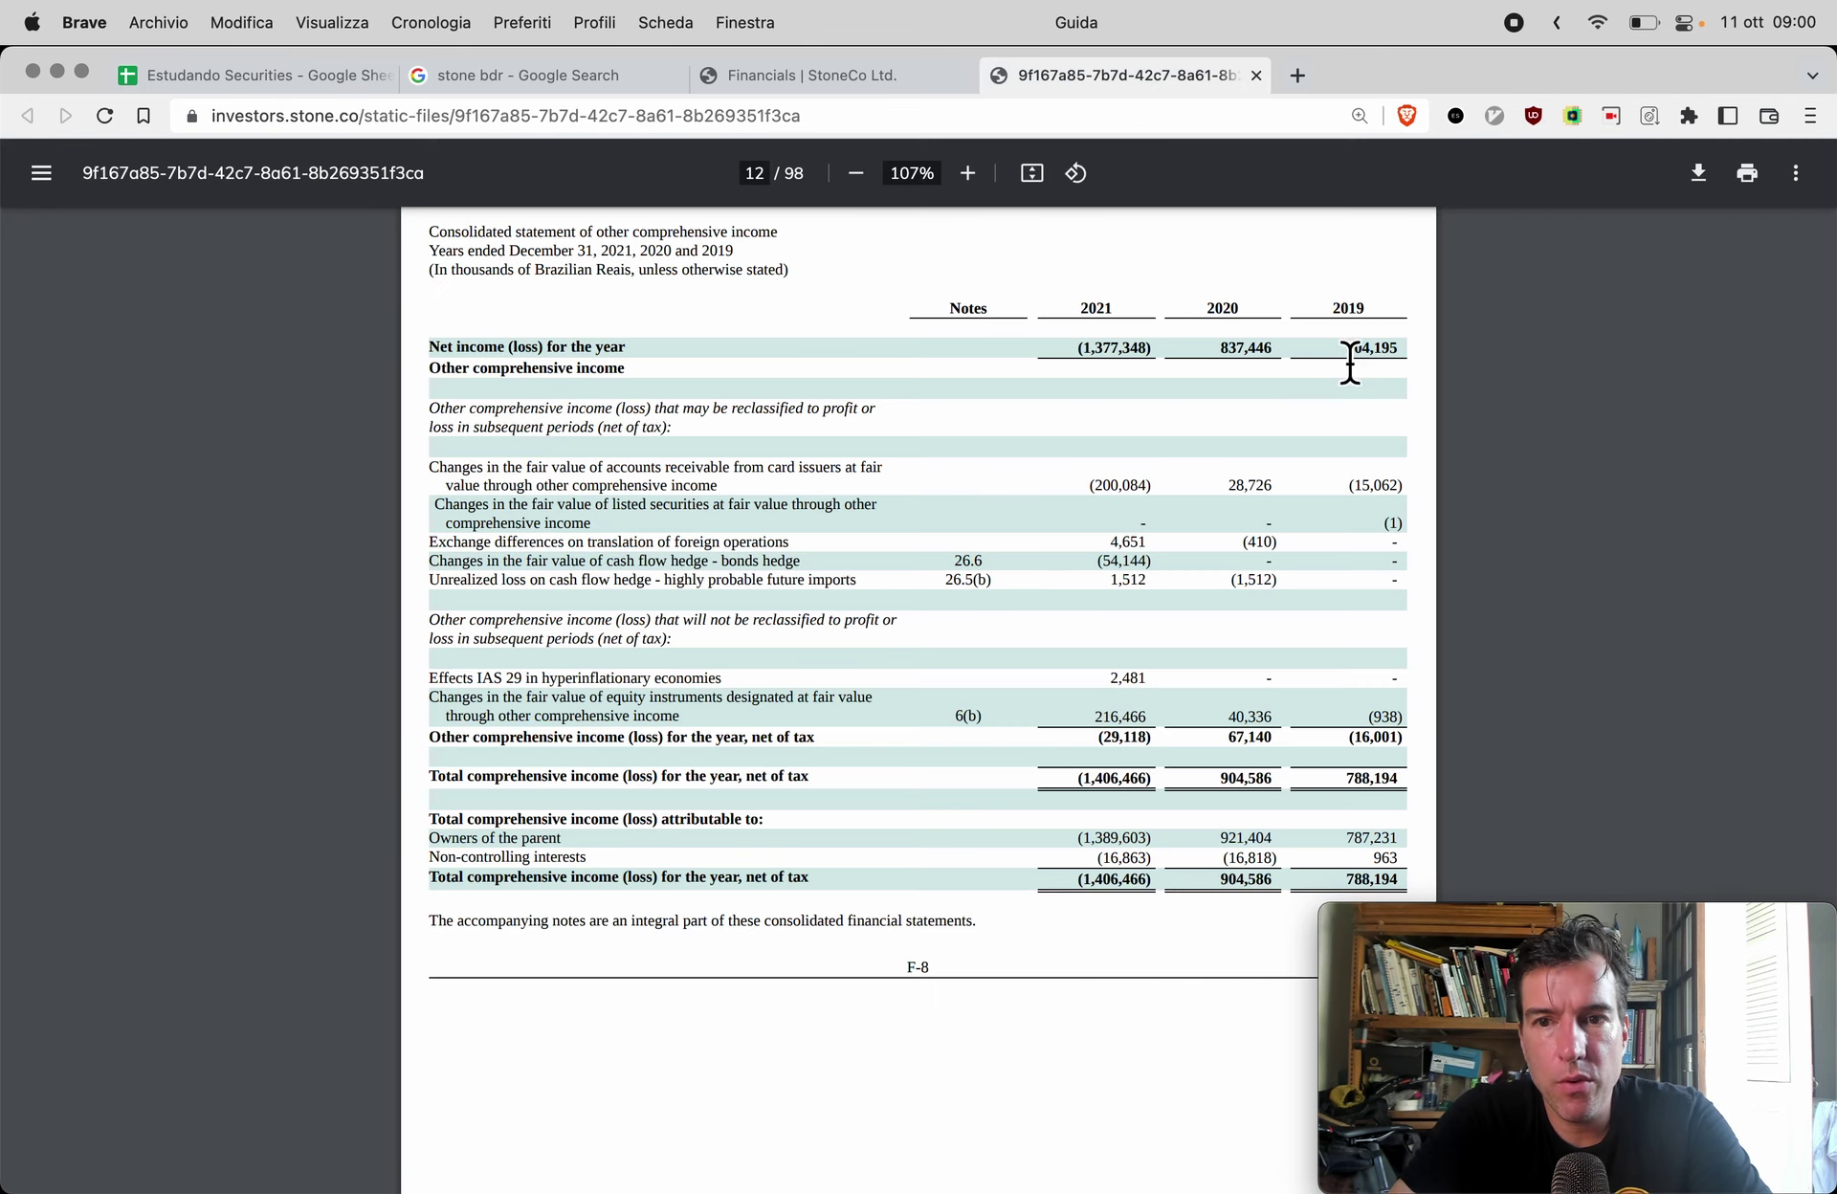
key("super+1")
type("804")
key("Return")
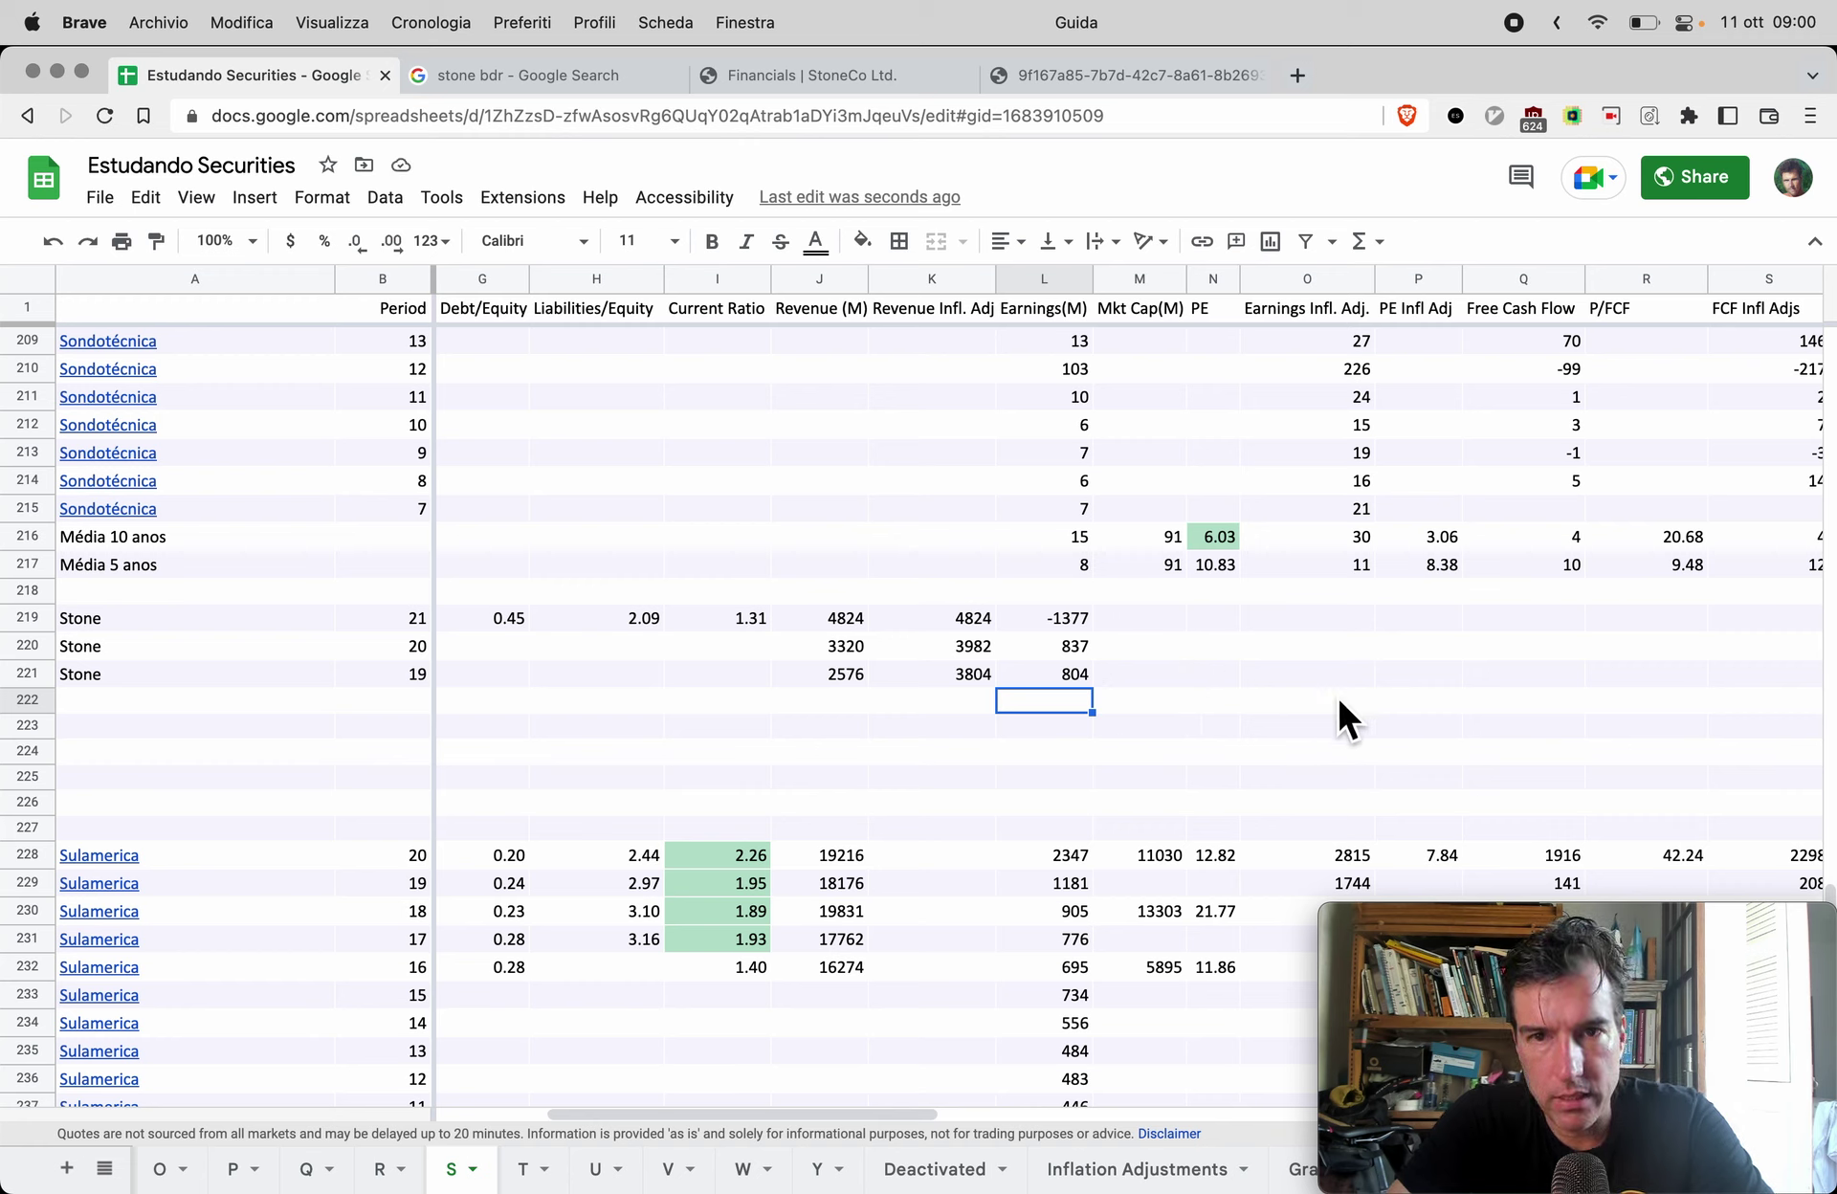
Step: Find the 2021 operating and investing net cash in the report's cash flow statement and compute 3607-2977 in Calculator
key("super+4")
scroll(909, 1027, "down", 10)
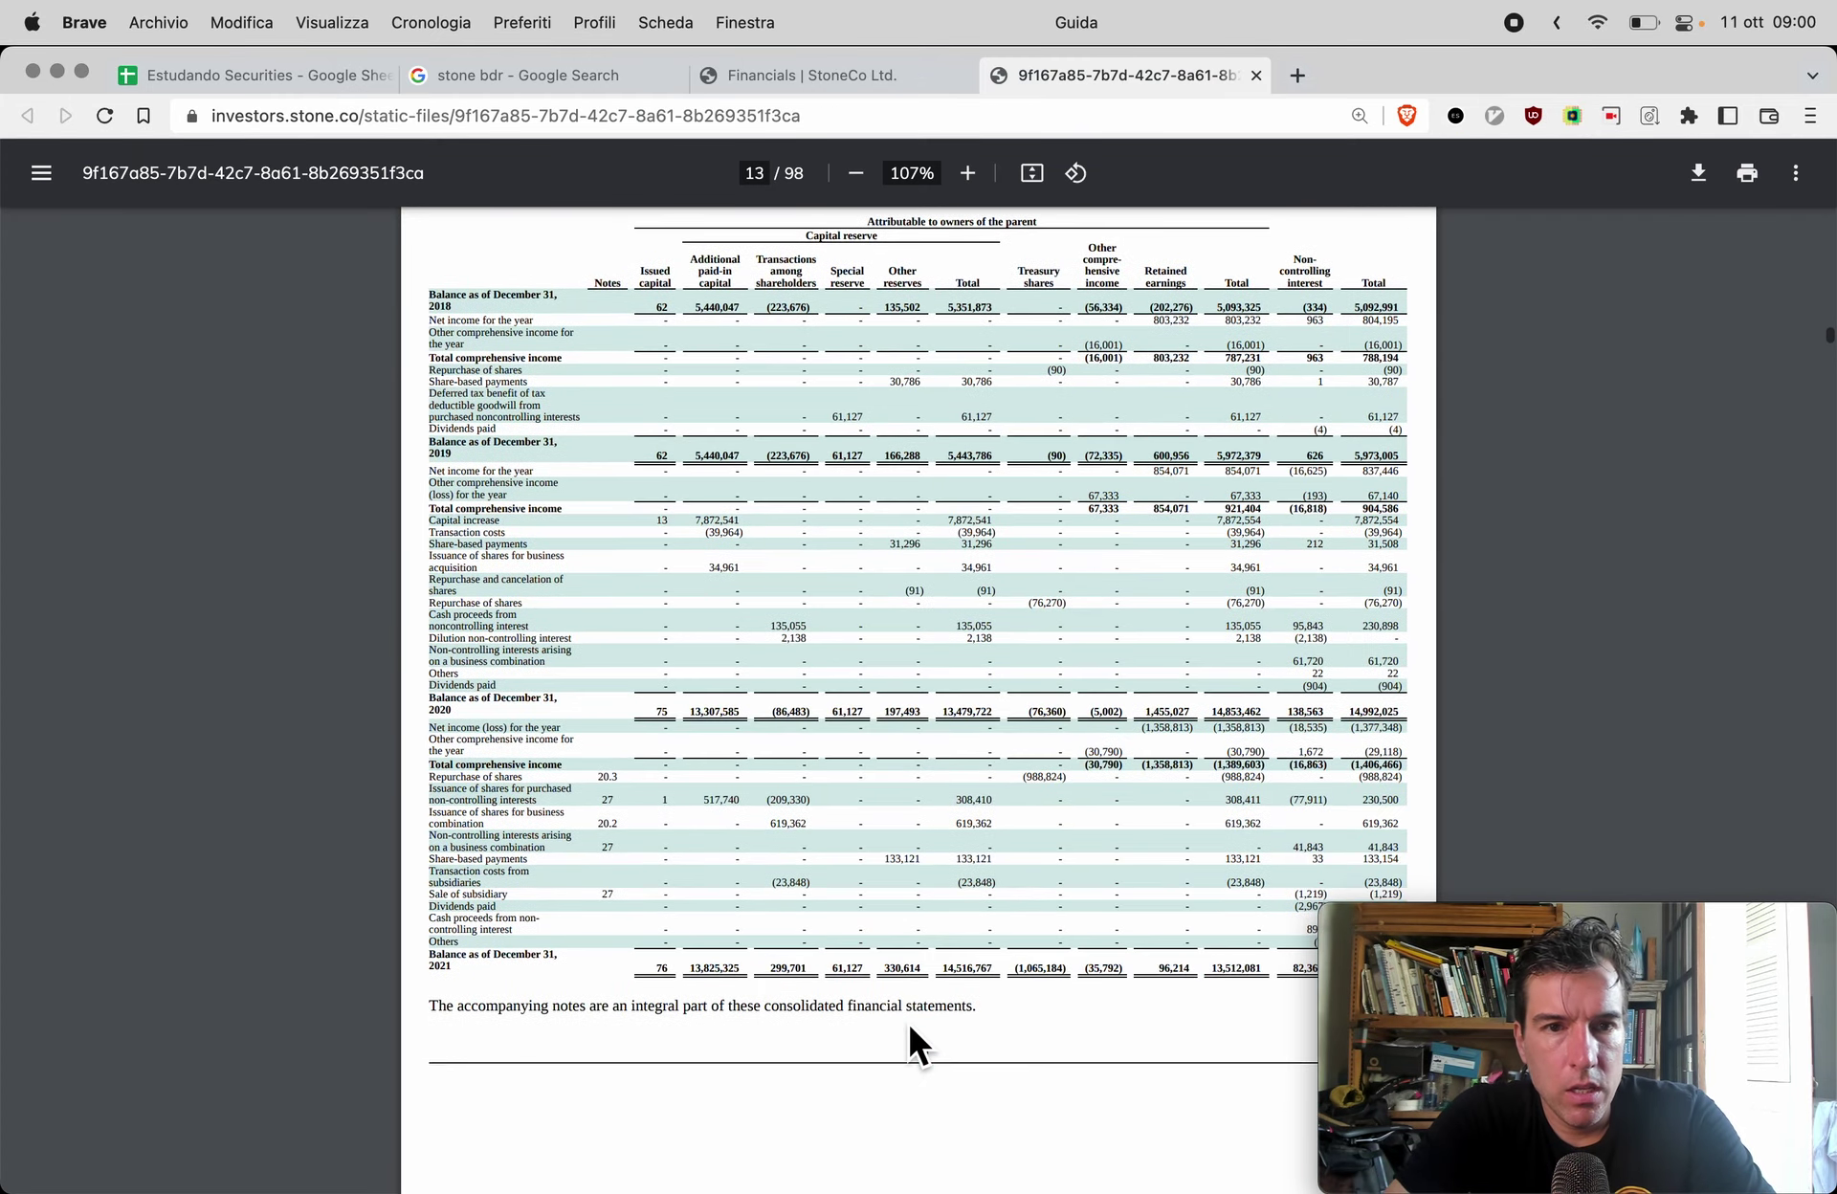
scroll(909, 1026, "up", 3)
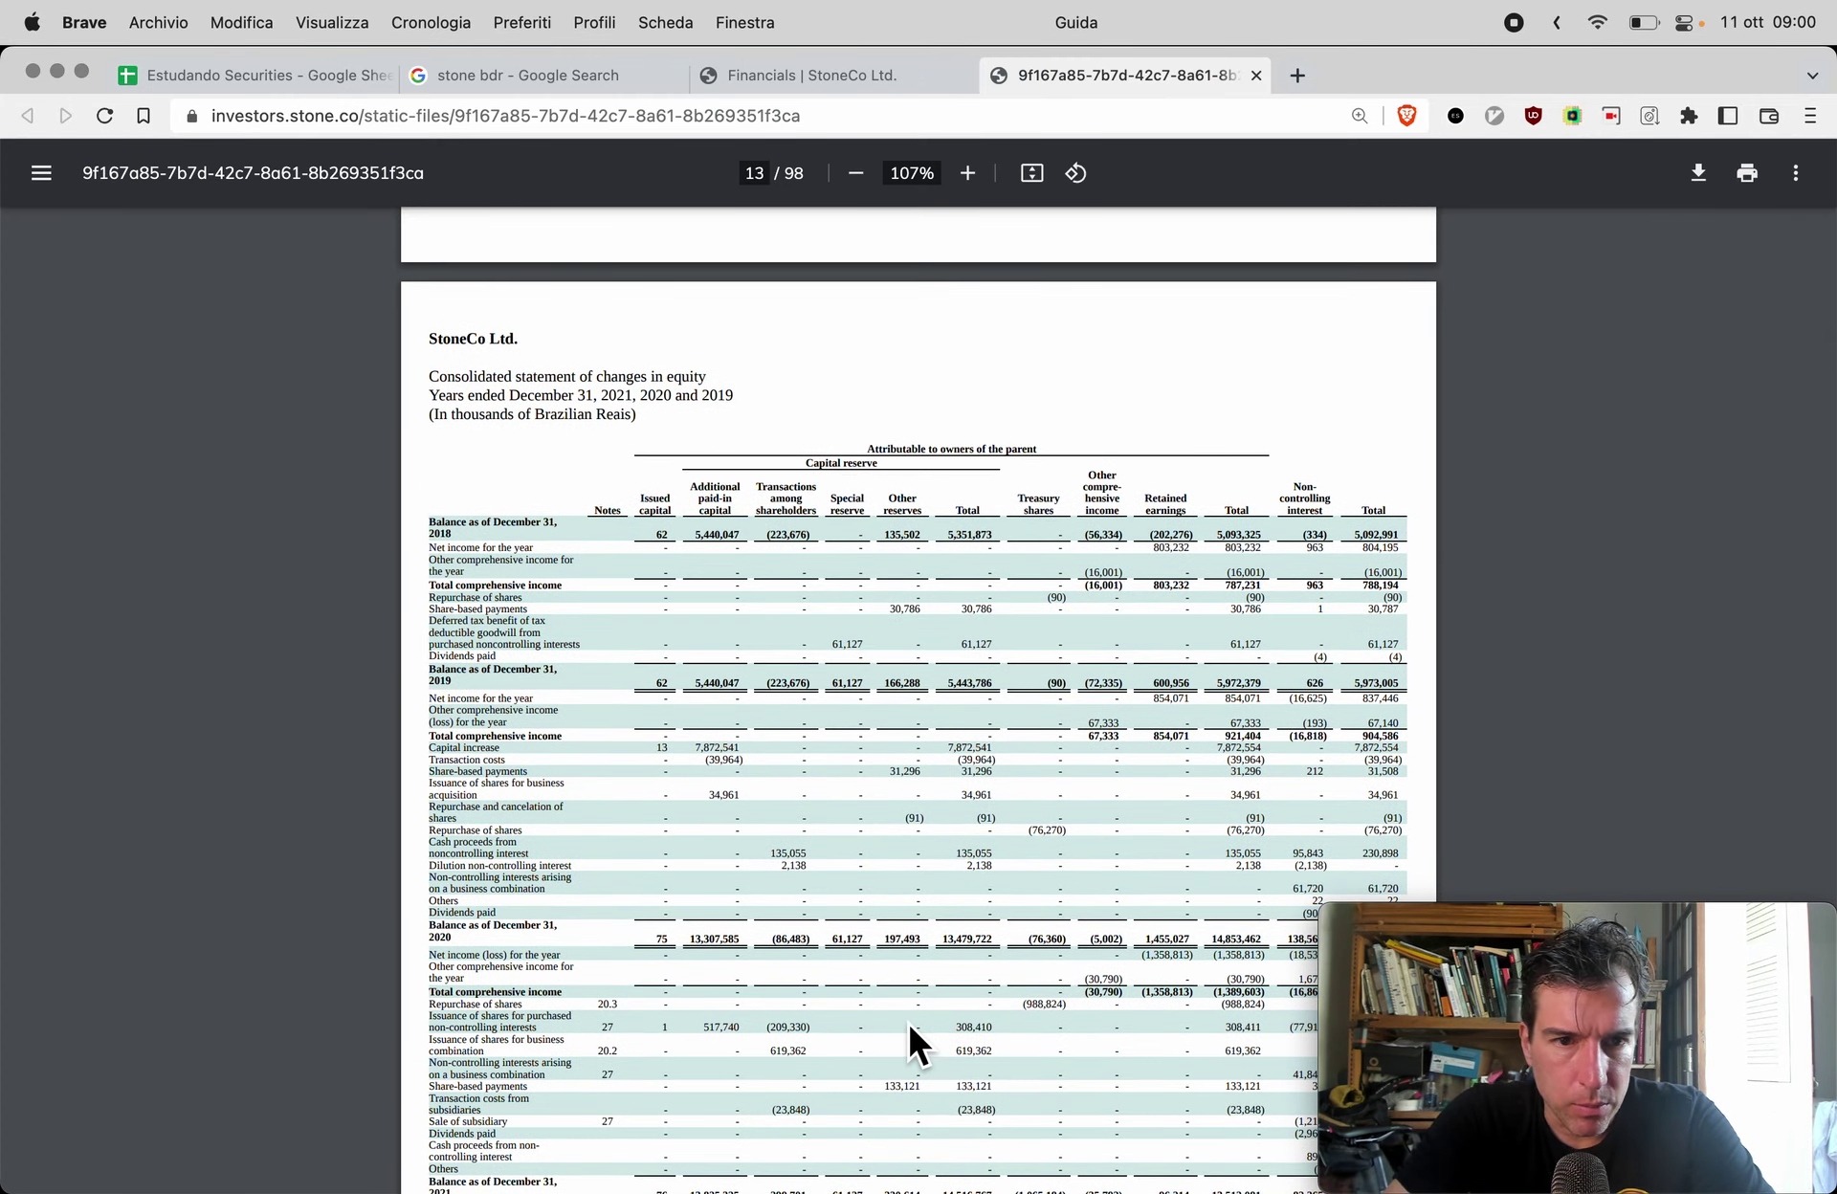
scroll(909, 1026, "down", 15)
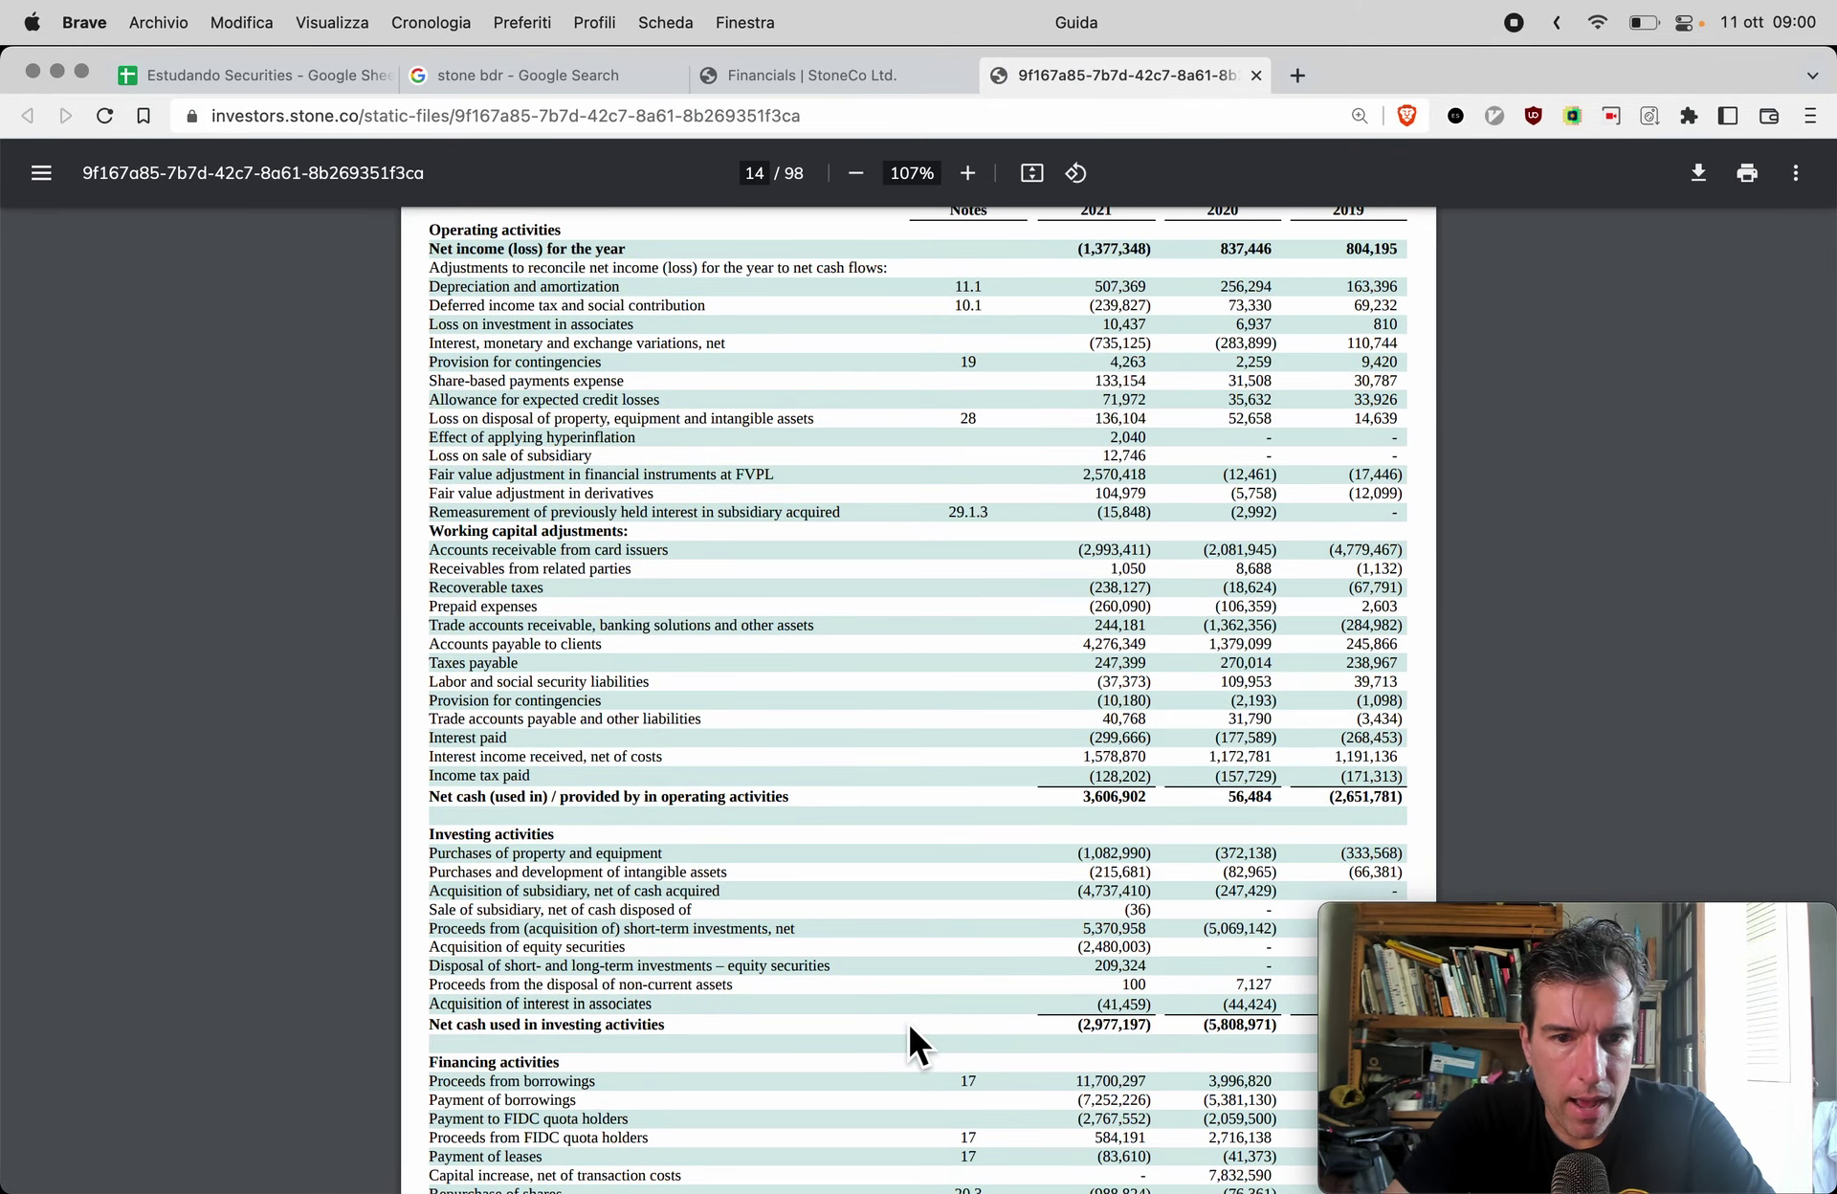
scroll(907, 1020, "down", 4)
key("super+Tab")
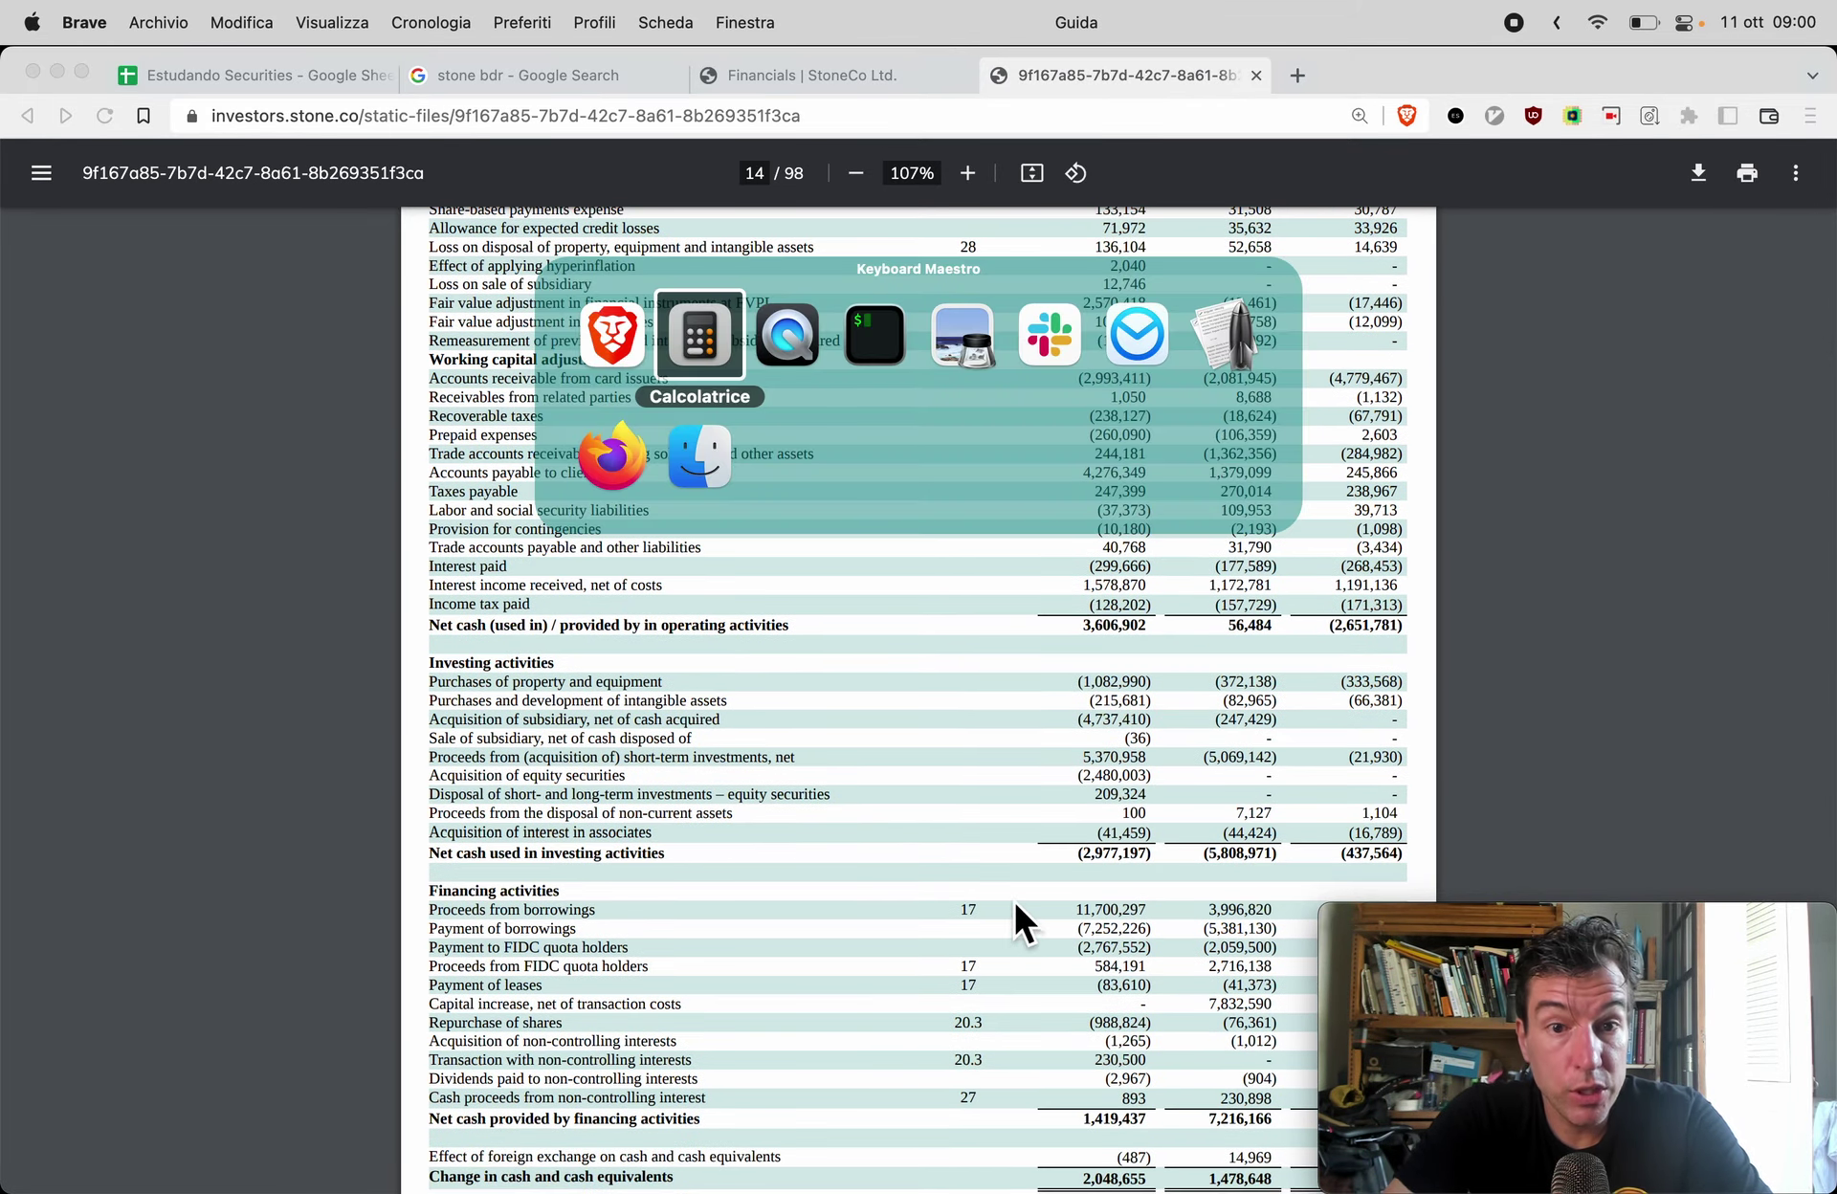
key("Escape")
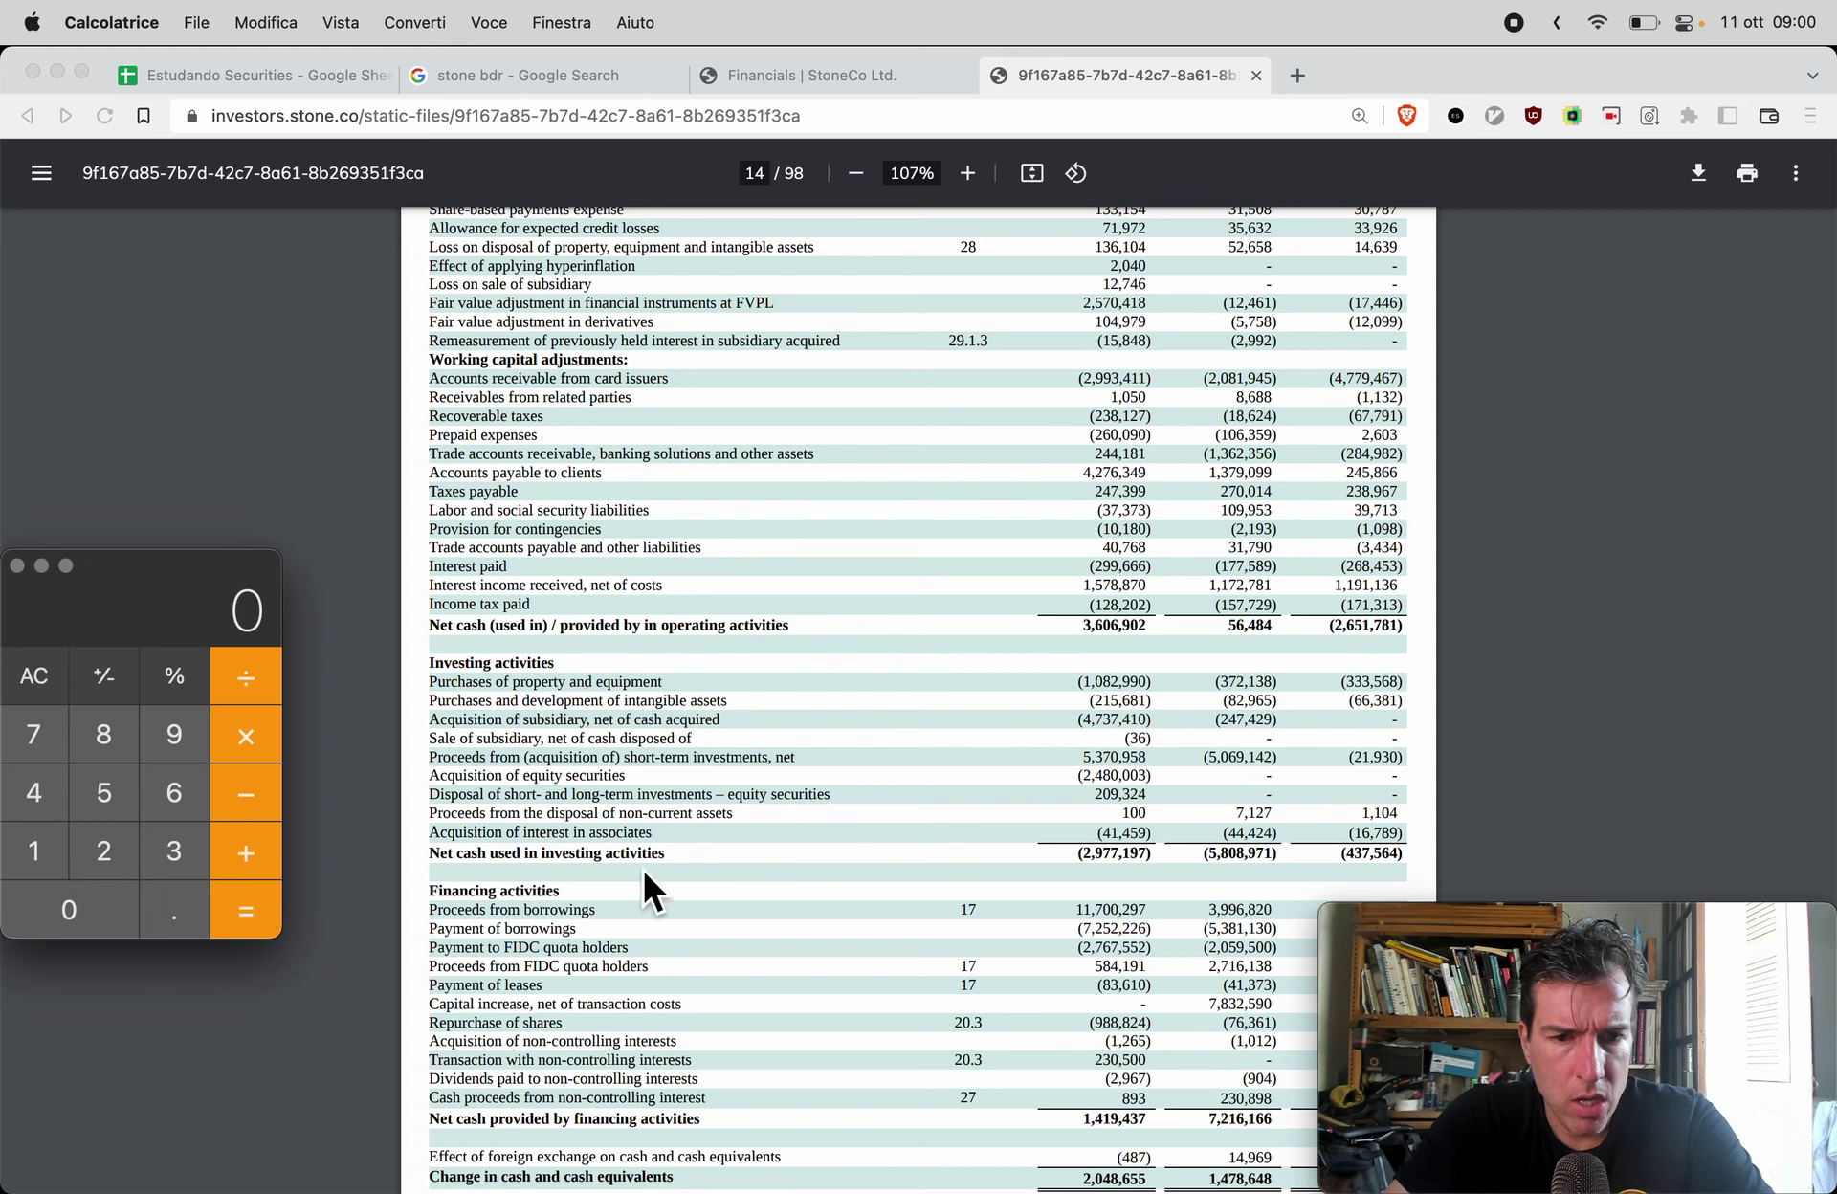
type("3607")
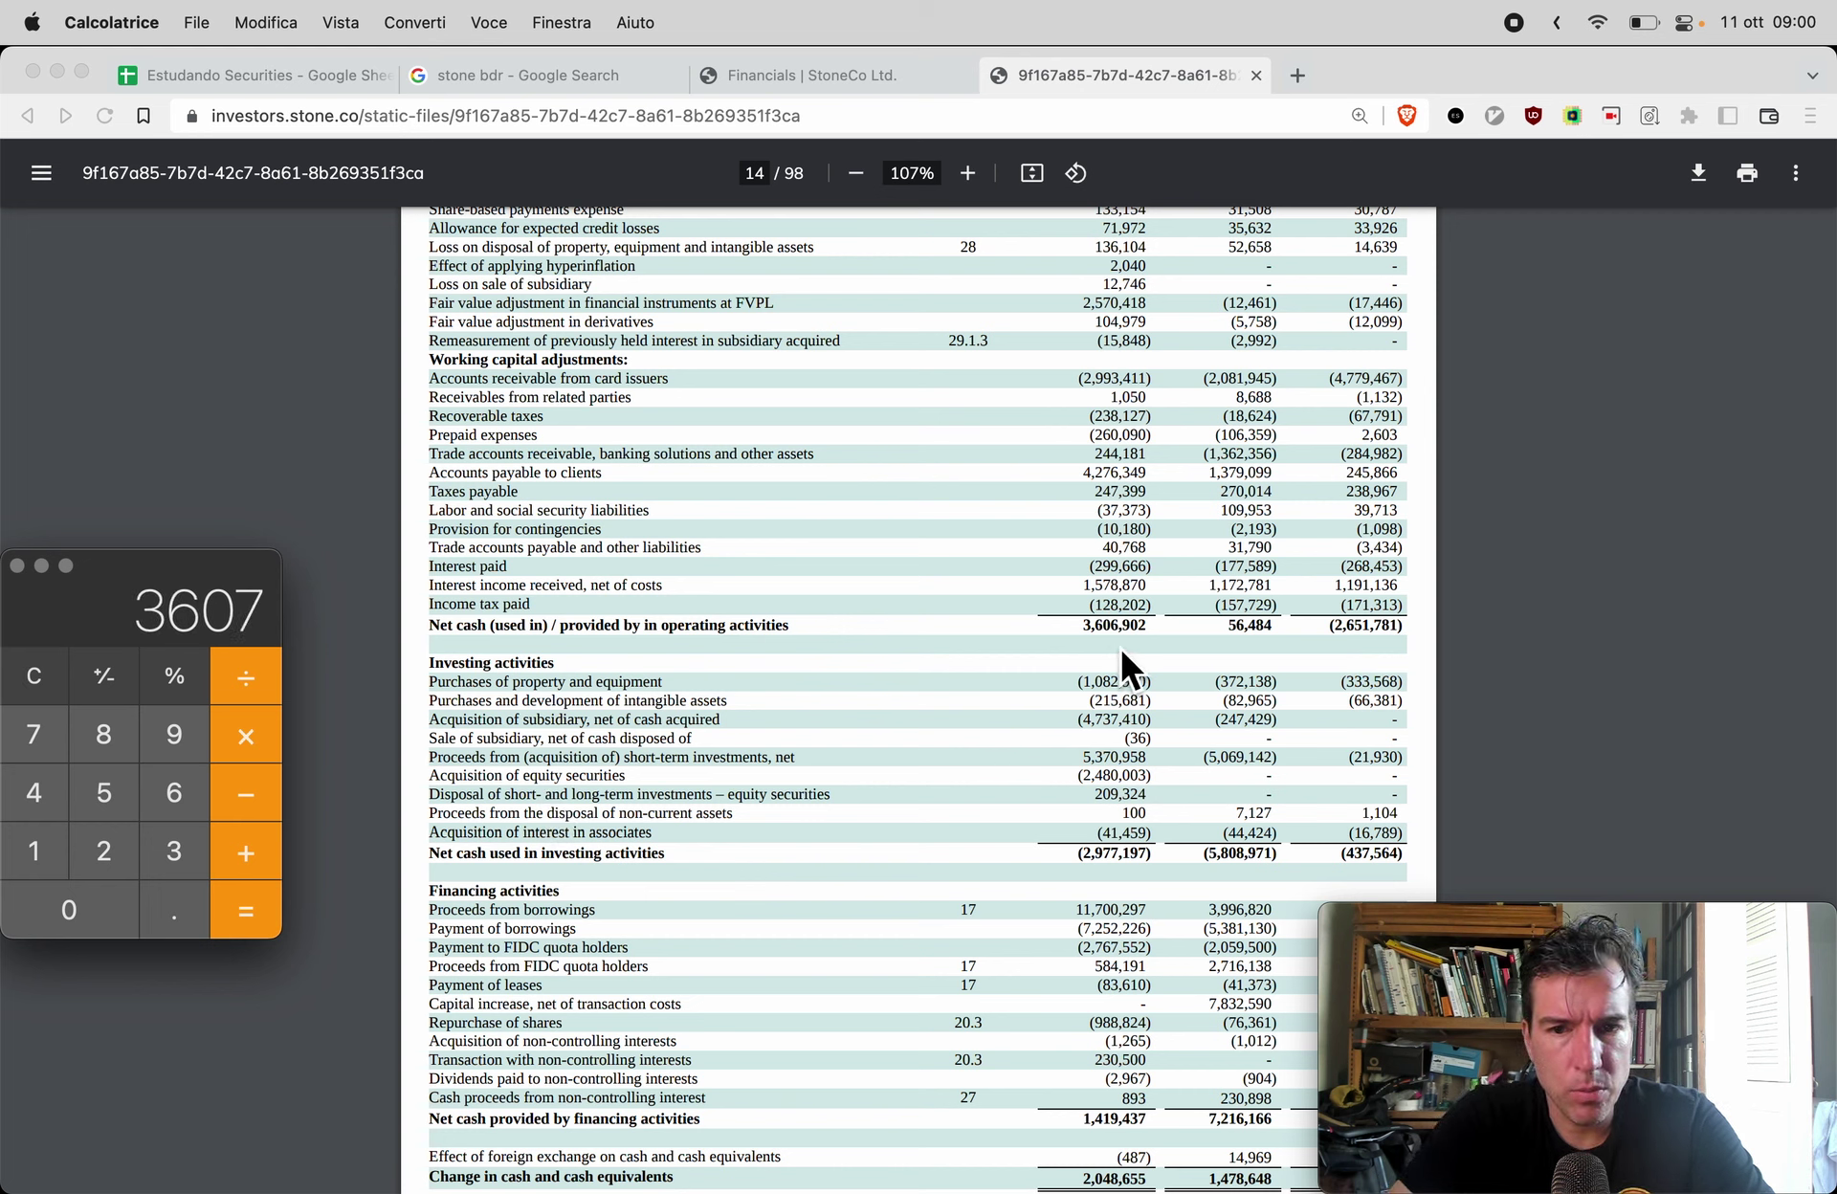
type("-2977")
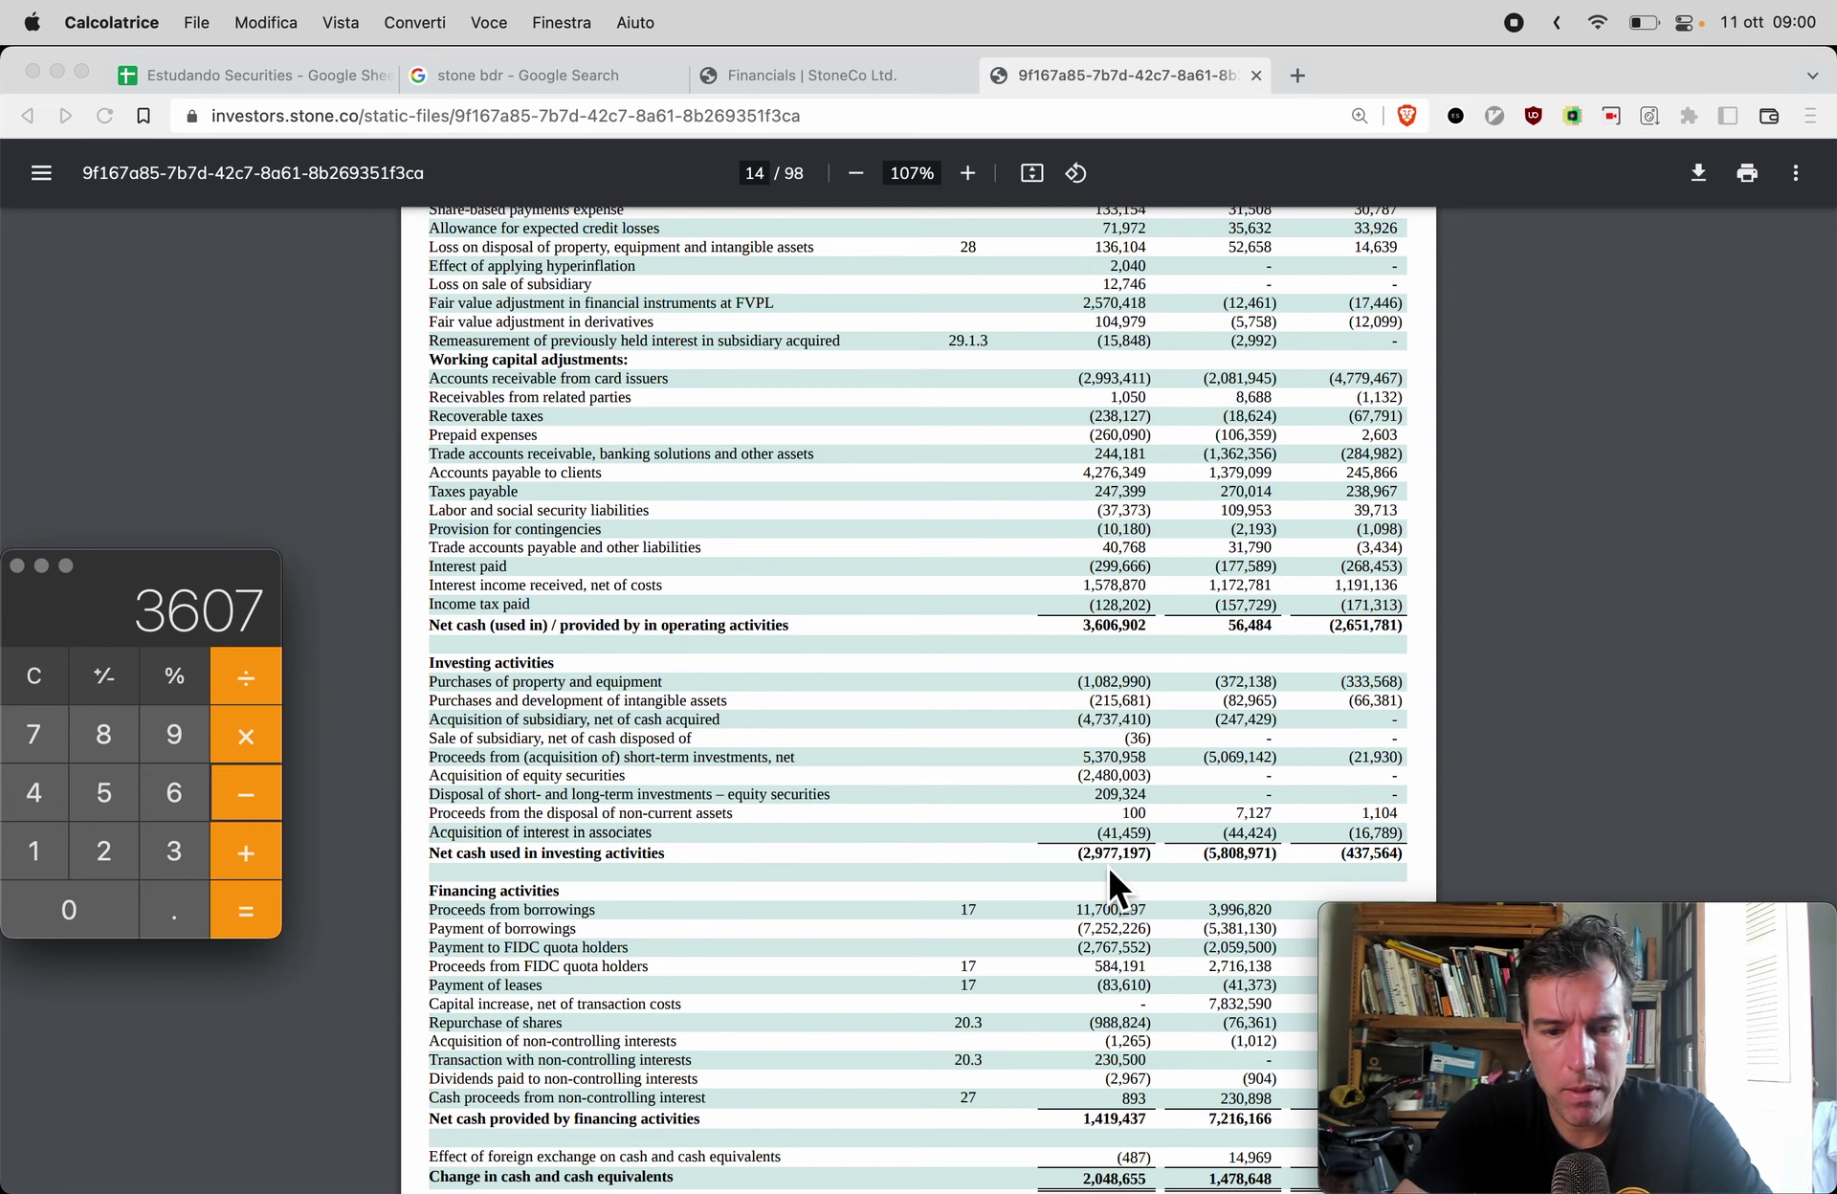
key("Return")
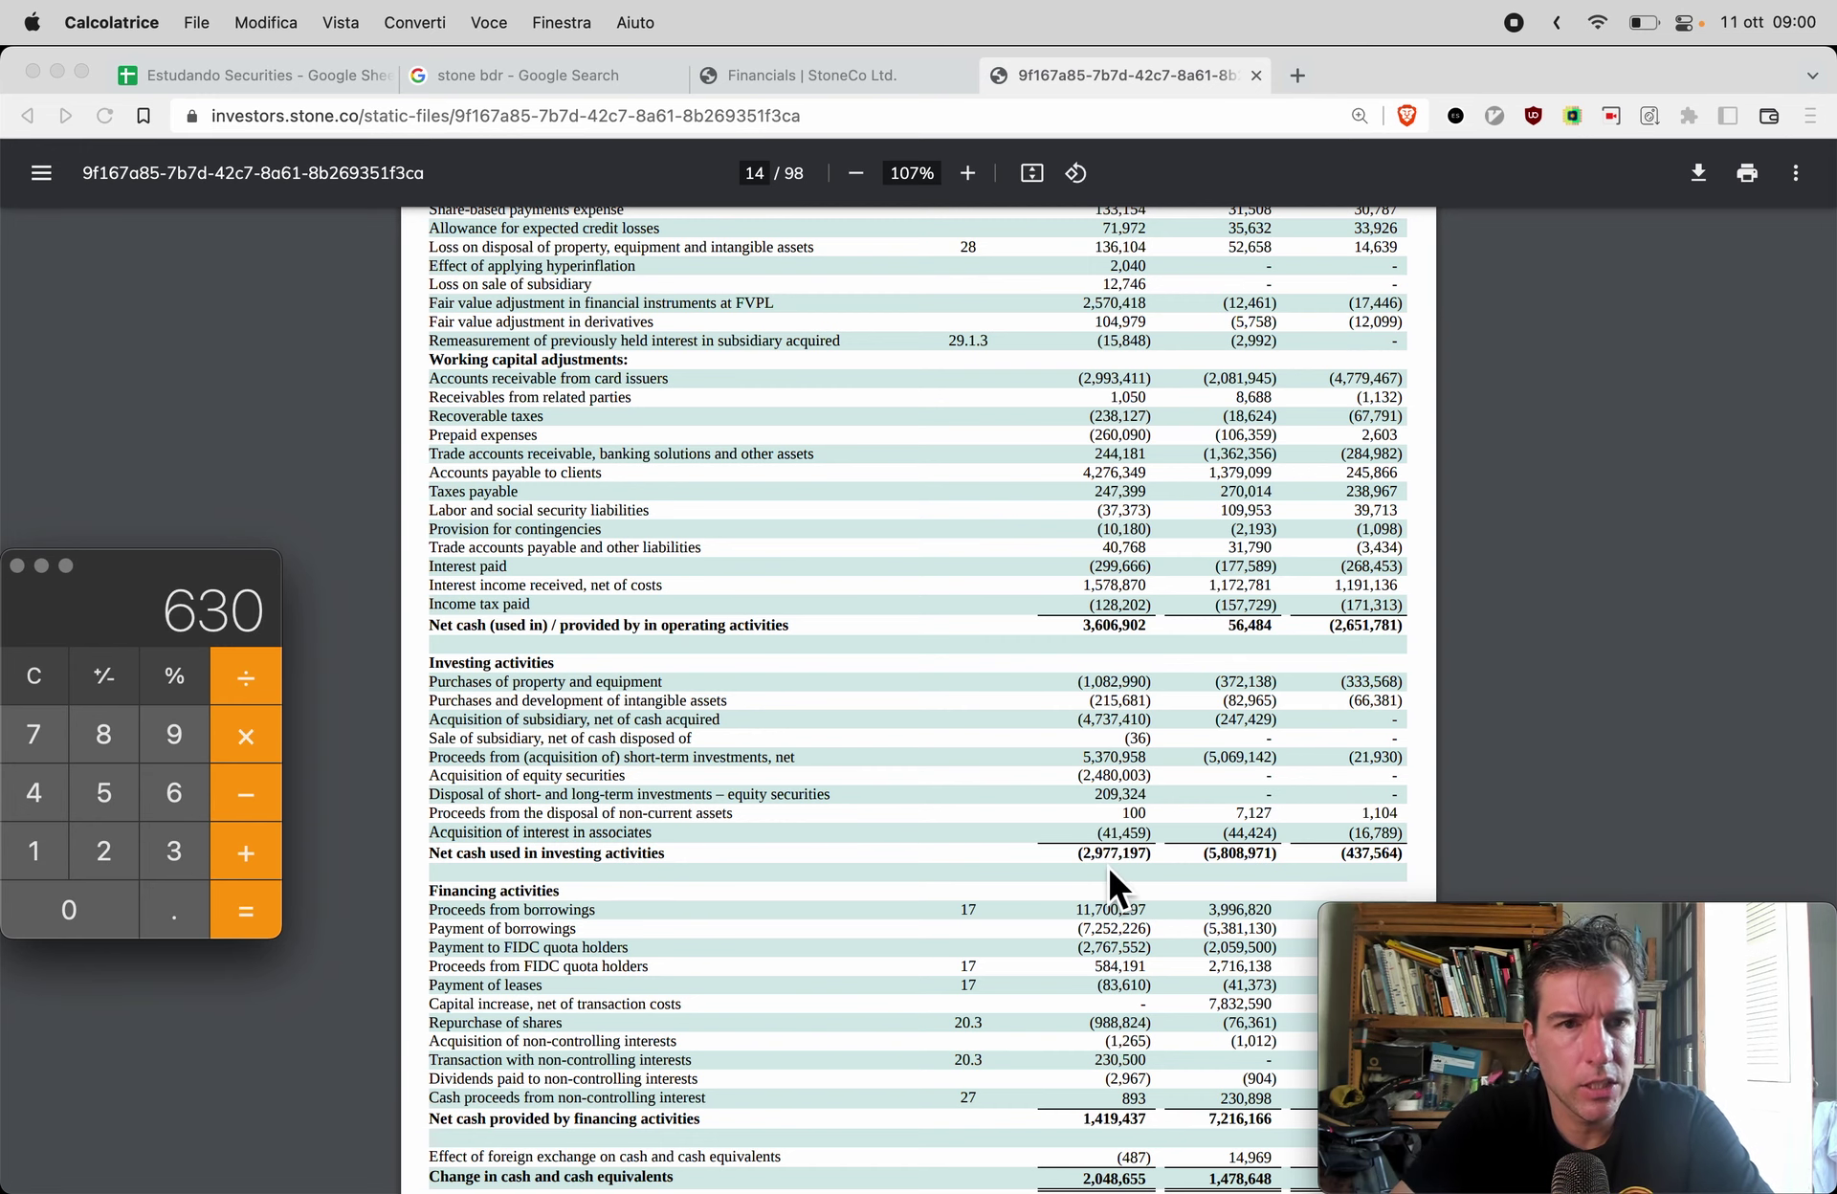
Step: Return to the spreadsheet and enter 630 as Stone's period 21 Free Cash Flow
key("super+Tab")
key("super+1")
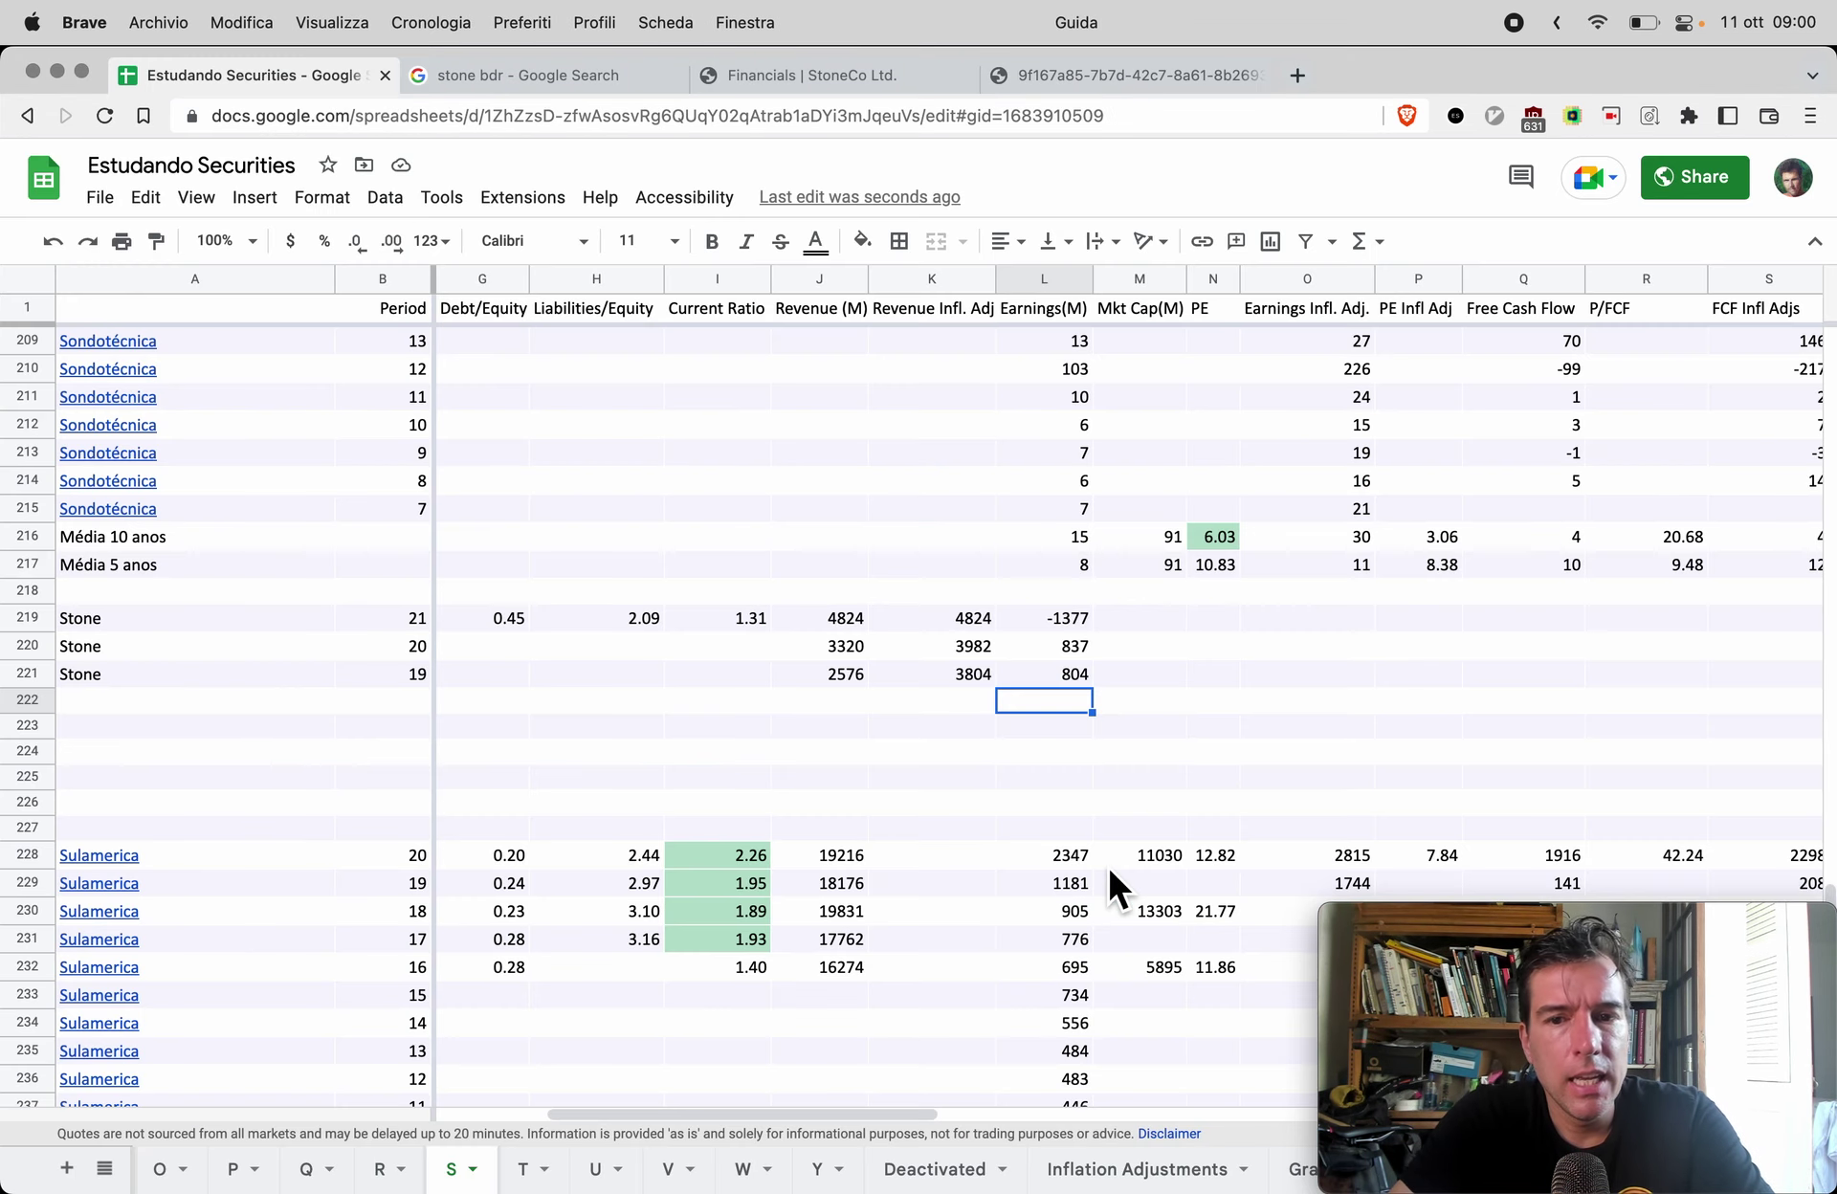
left_click(1560, 623)
key("super+c")
Step: Compute the 2020 free cash flow in Calculator as 56-5809 from the report's operating and investing net cash
key("super+4")
key("super+space")
type("cal")
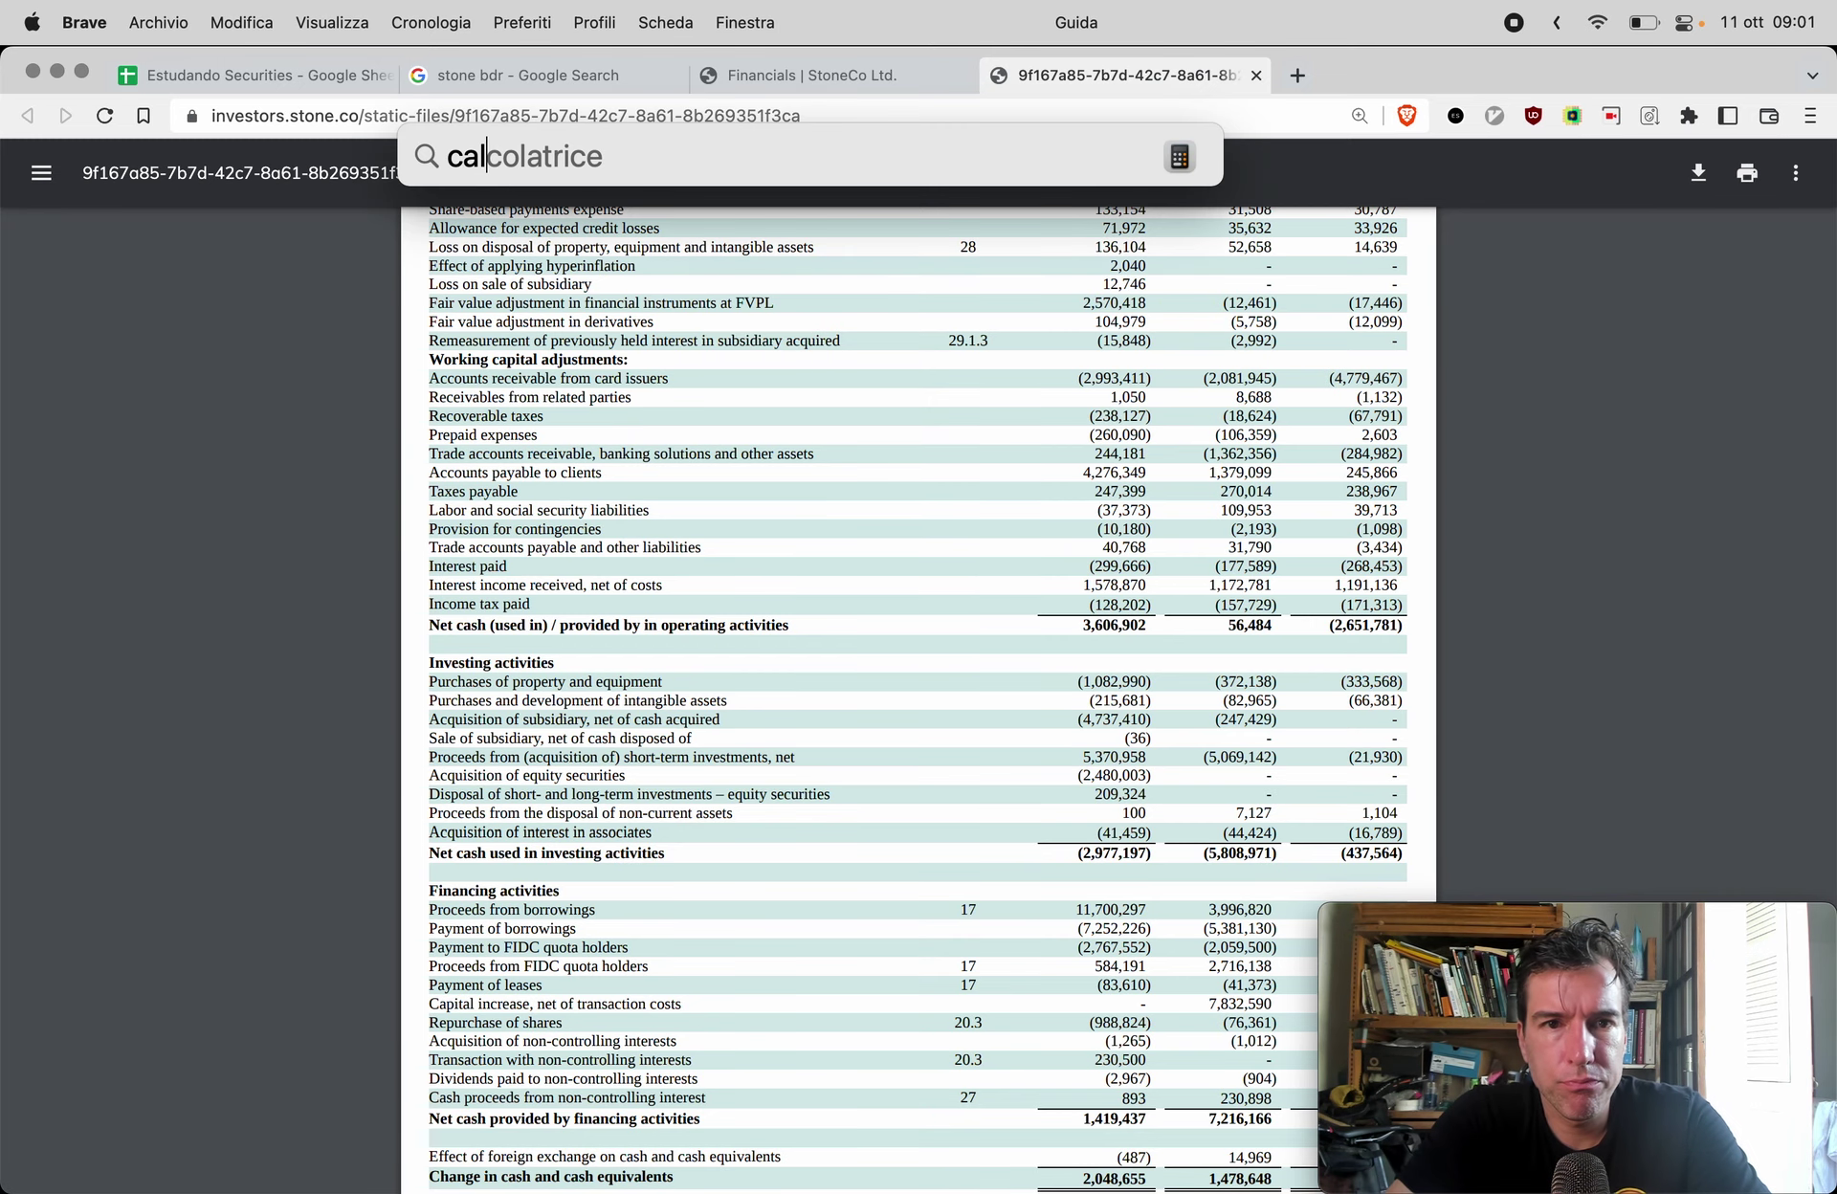
key("Return")
key("Escape")
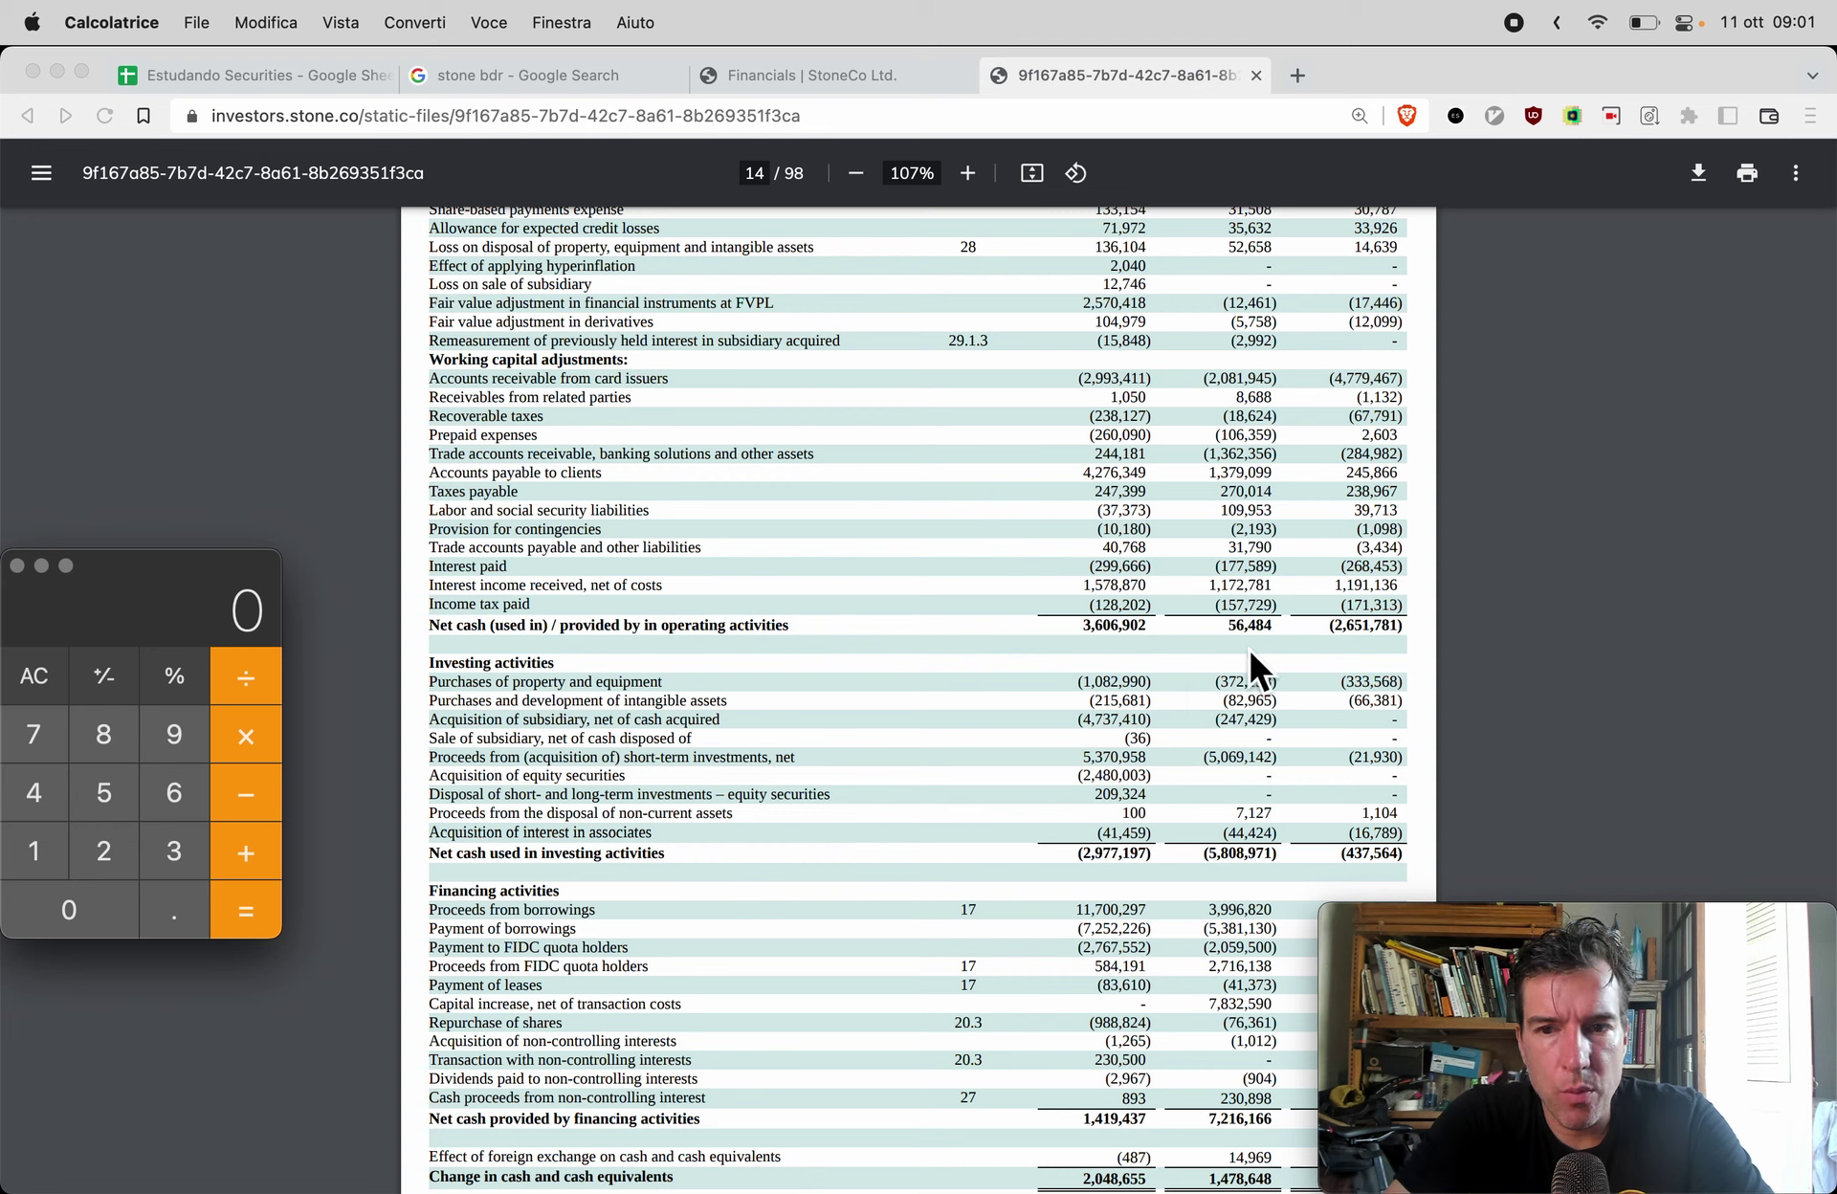
type("56")
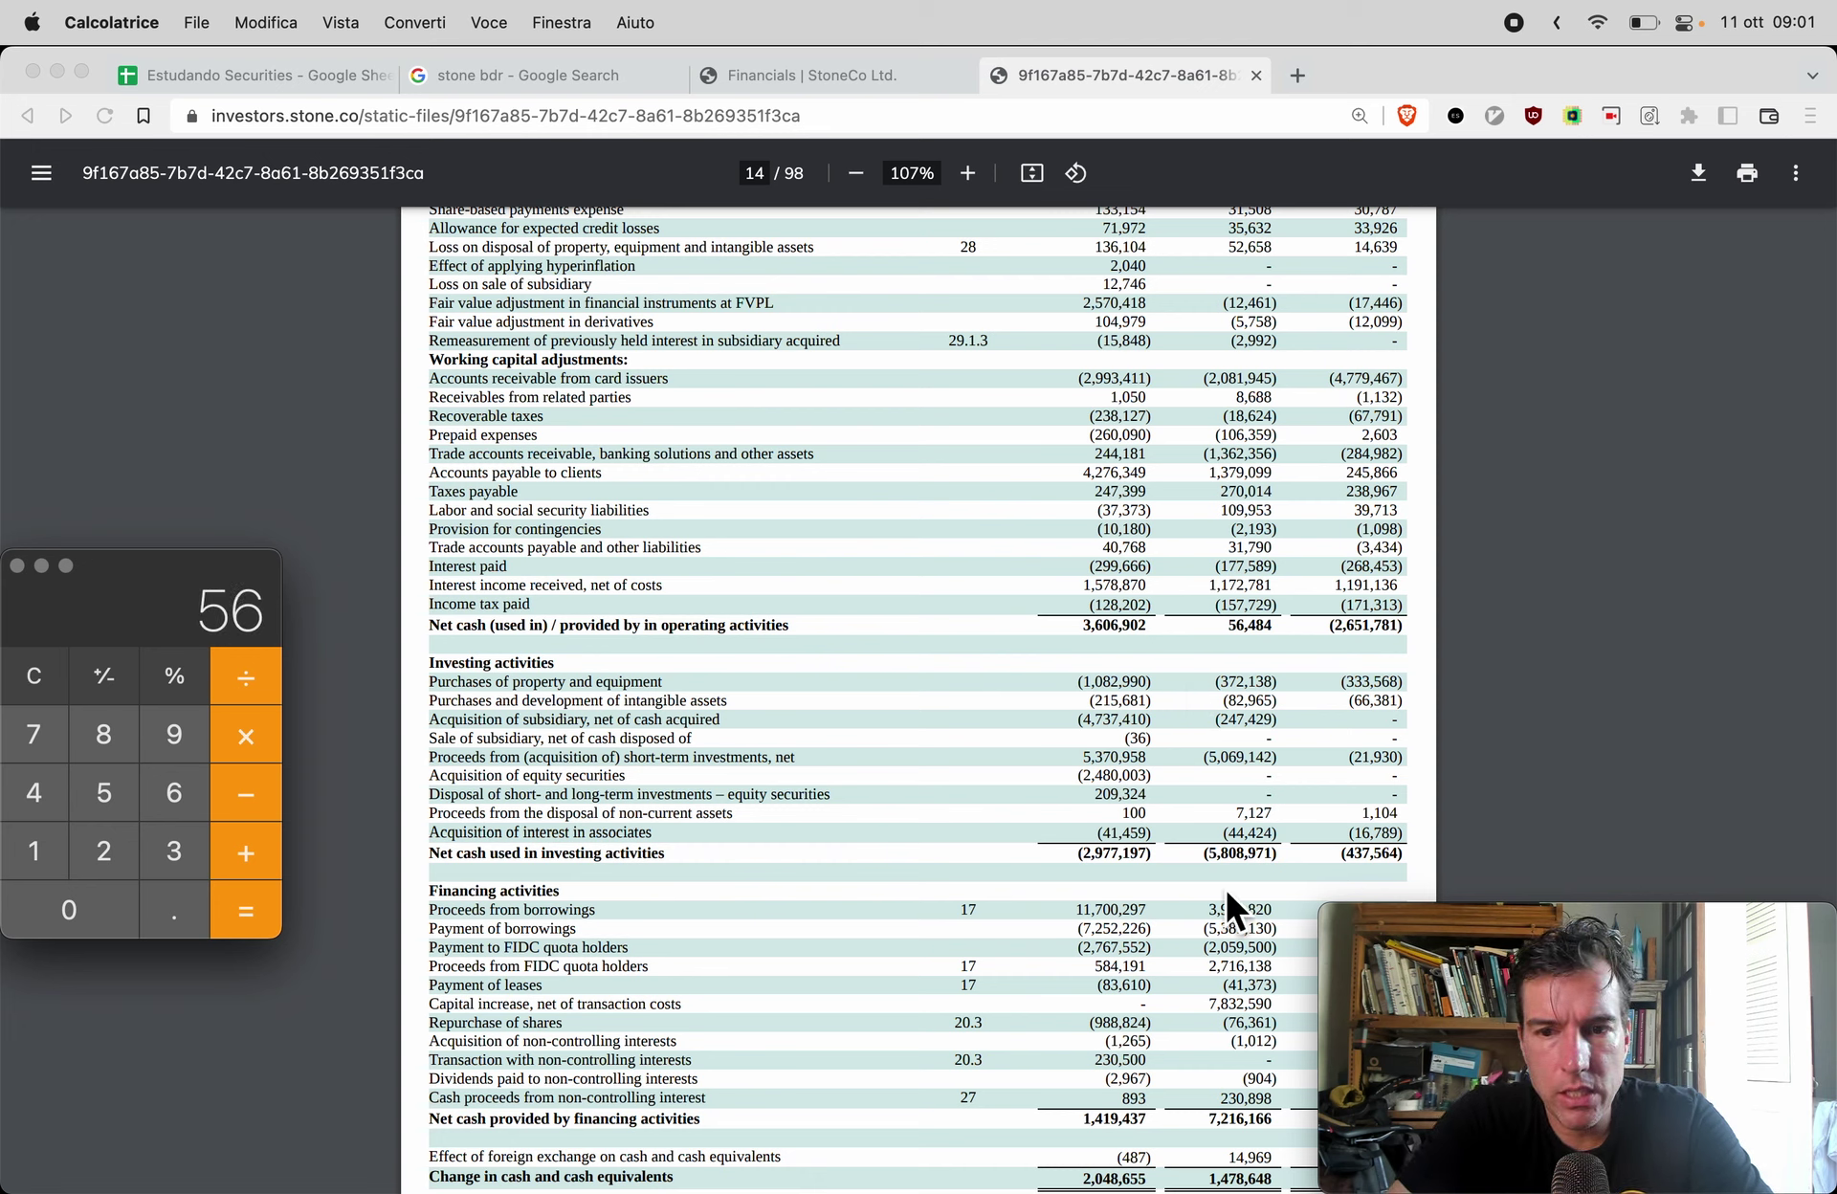
key("minus")
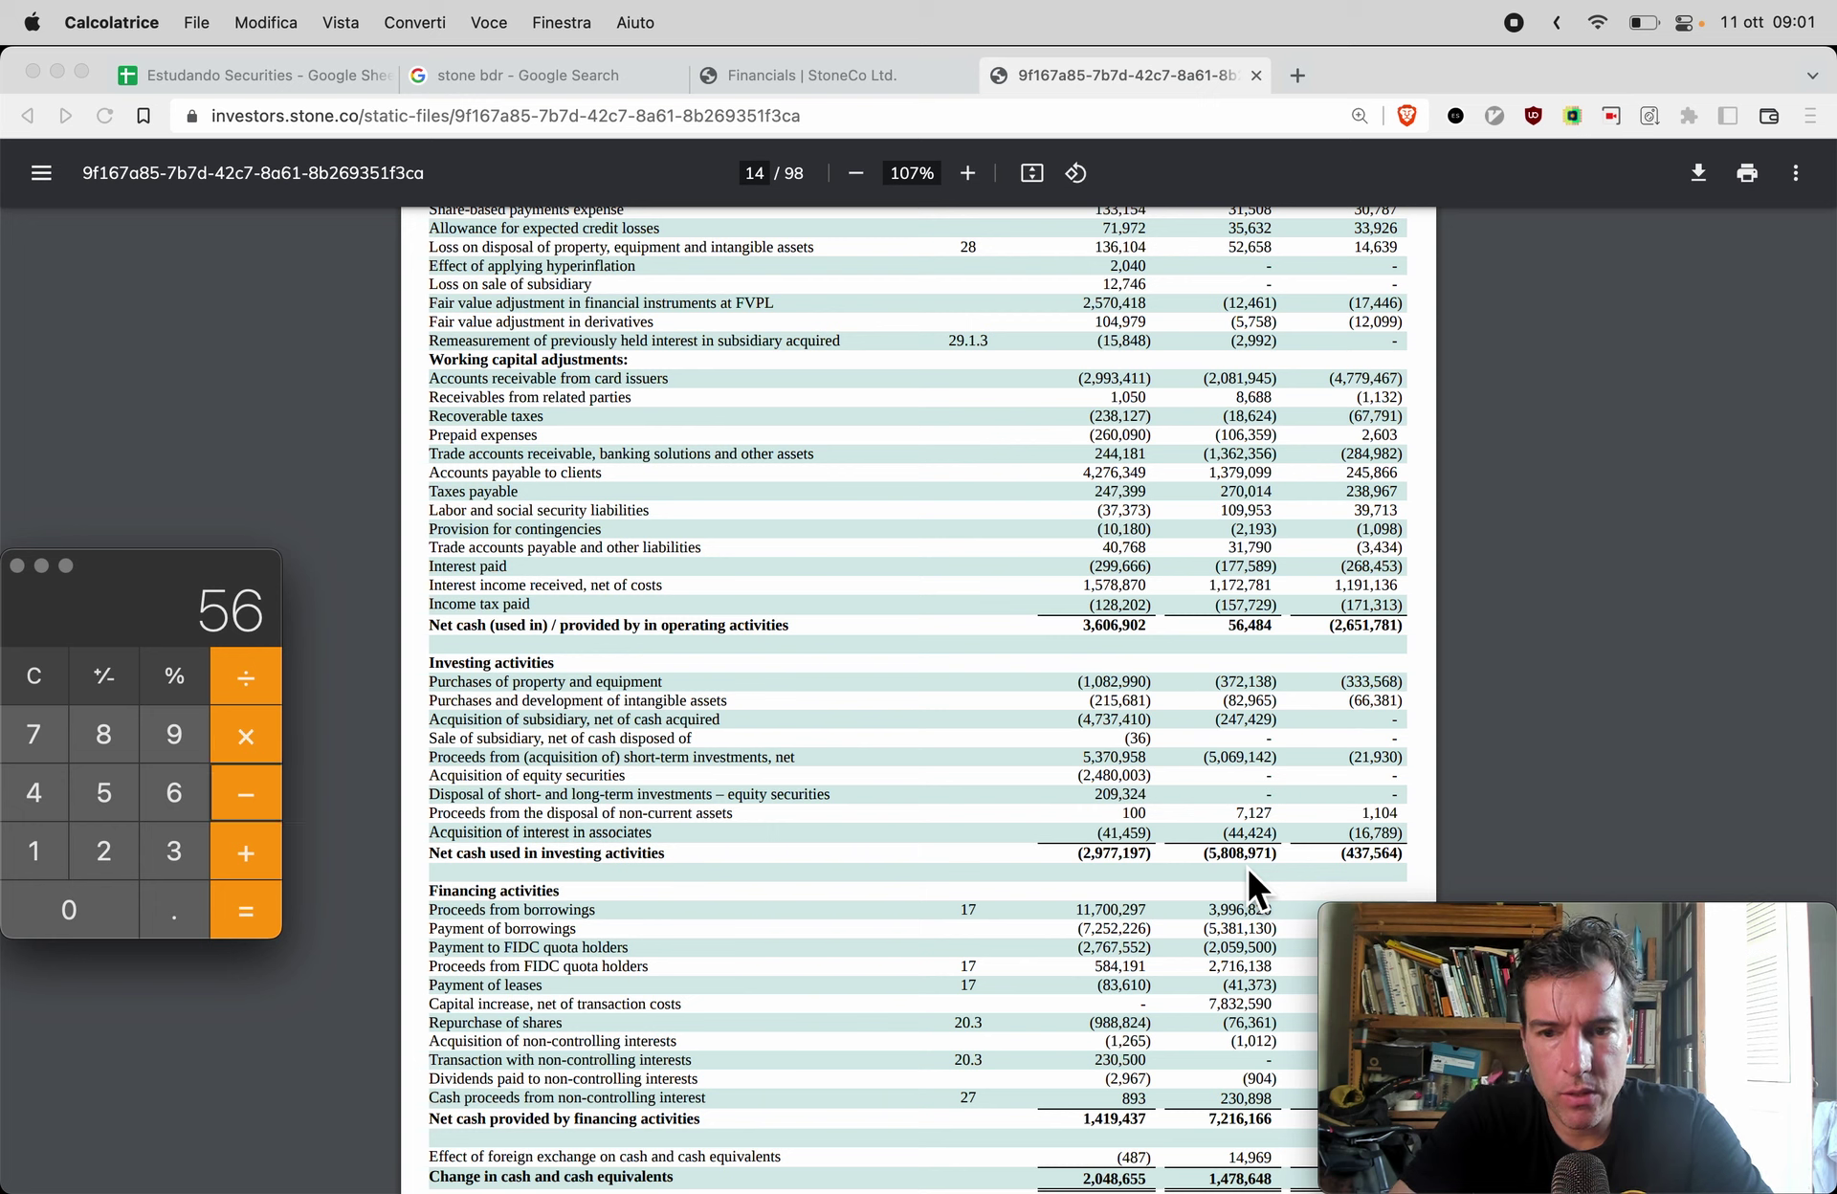
type("5809")
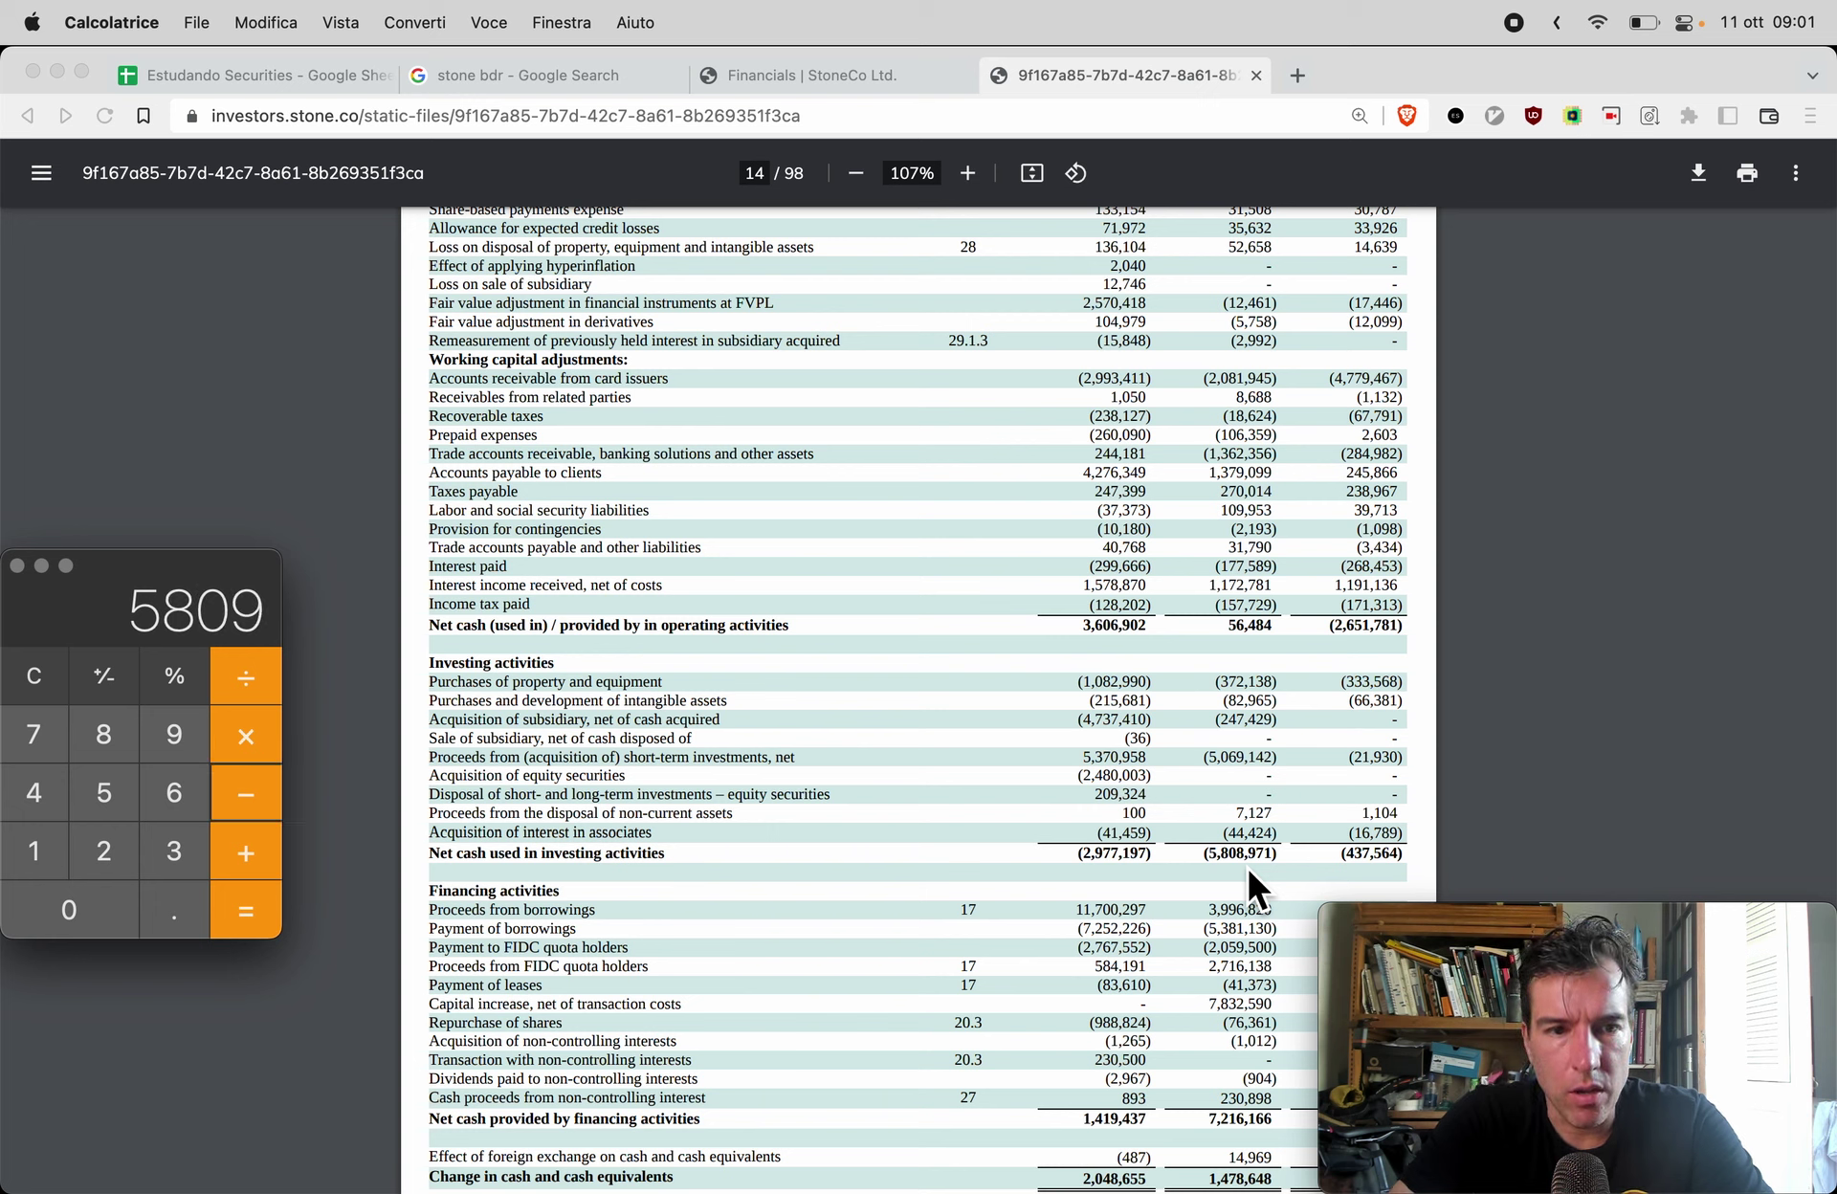
key("Return")
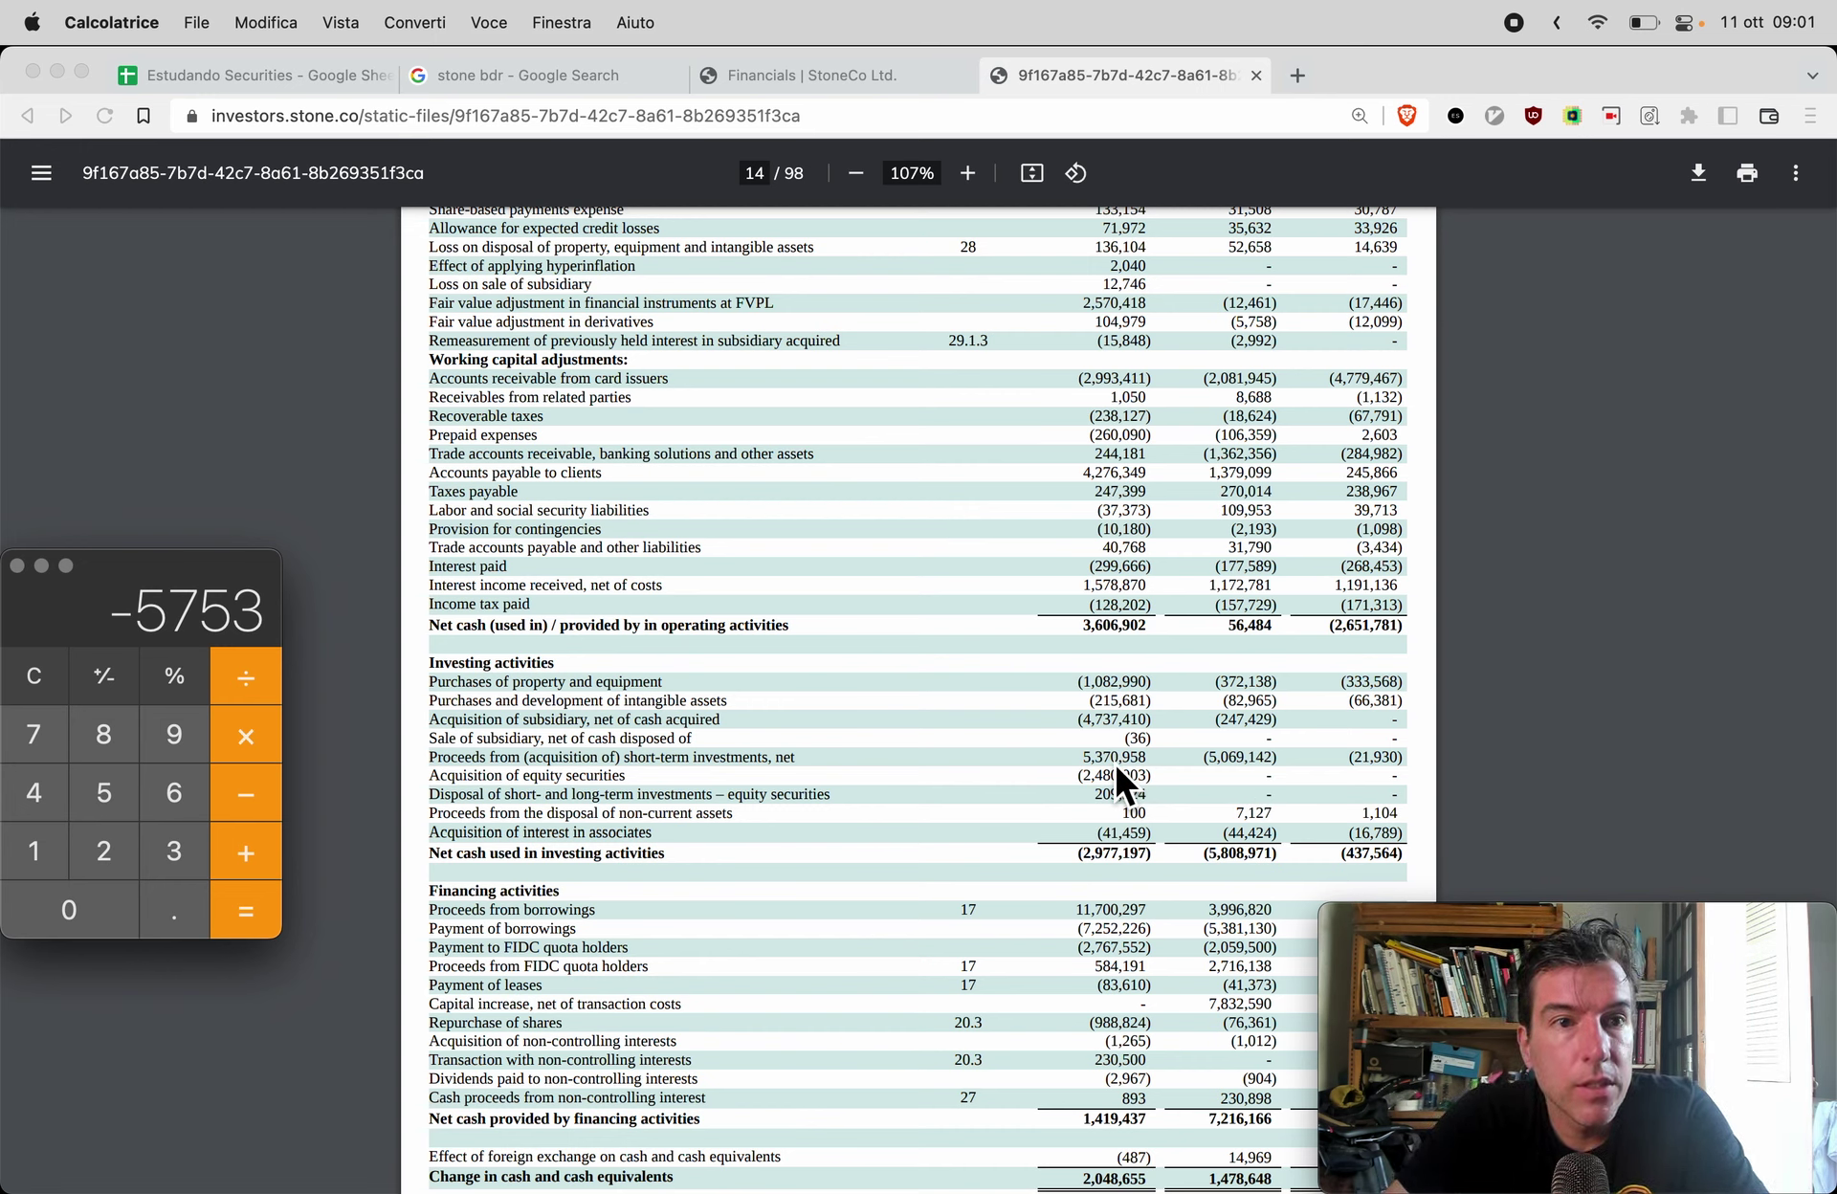
Step: Enter -5753 as Stone's period 20 Free Cash Flow in the spreadsheet
left_click(255, 71)
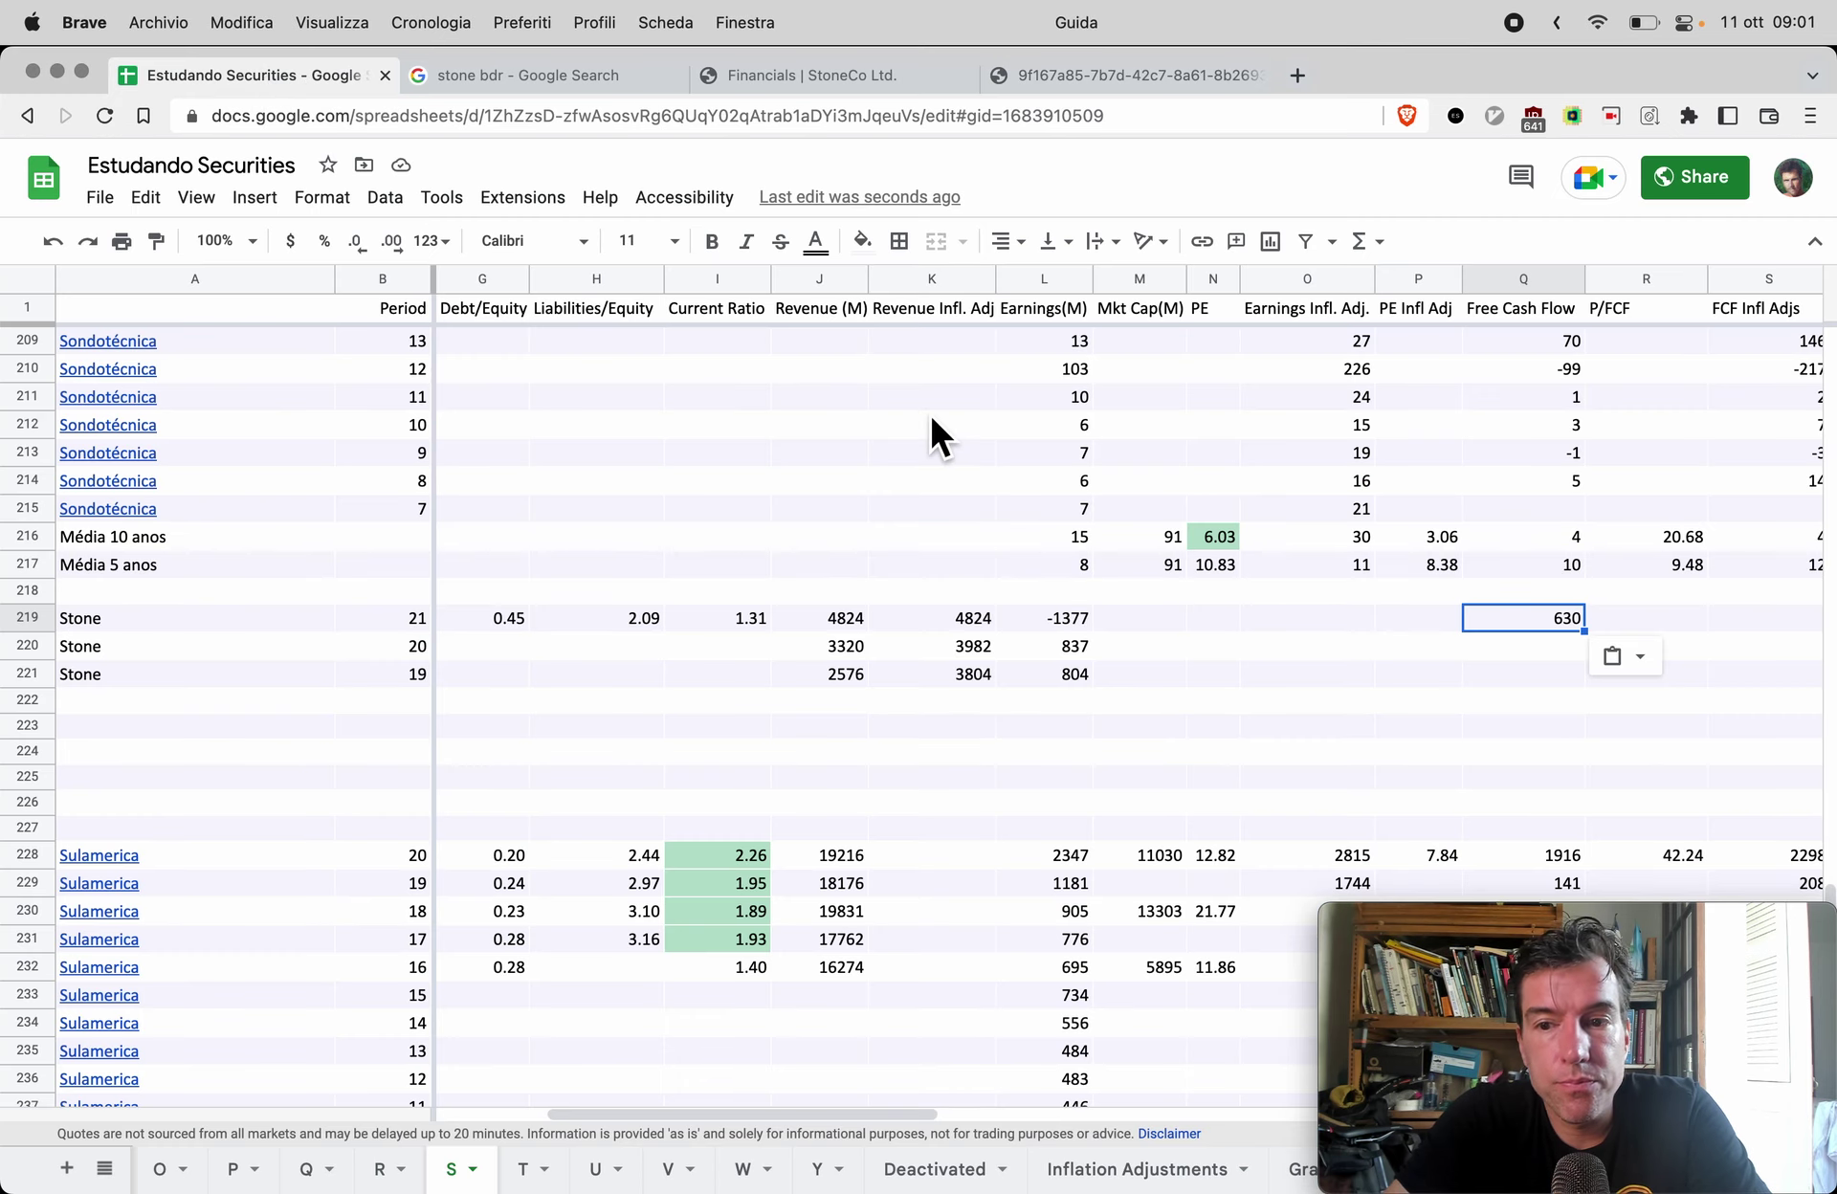
key("Down")
key("super+v")
Step: Compute the 2019 free cash flow in Calculator as -2652-438 from the report's operating and investing net cash
key("super+4")
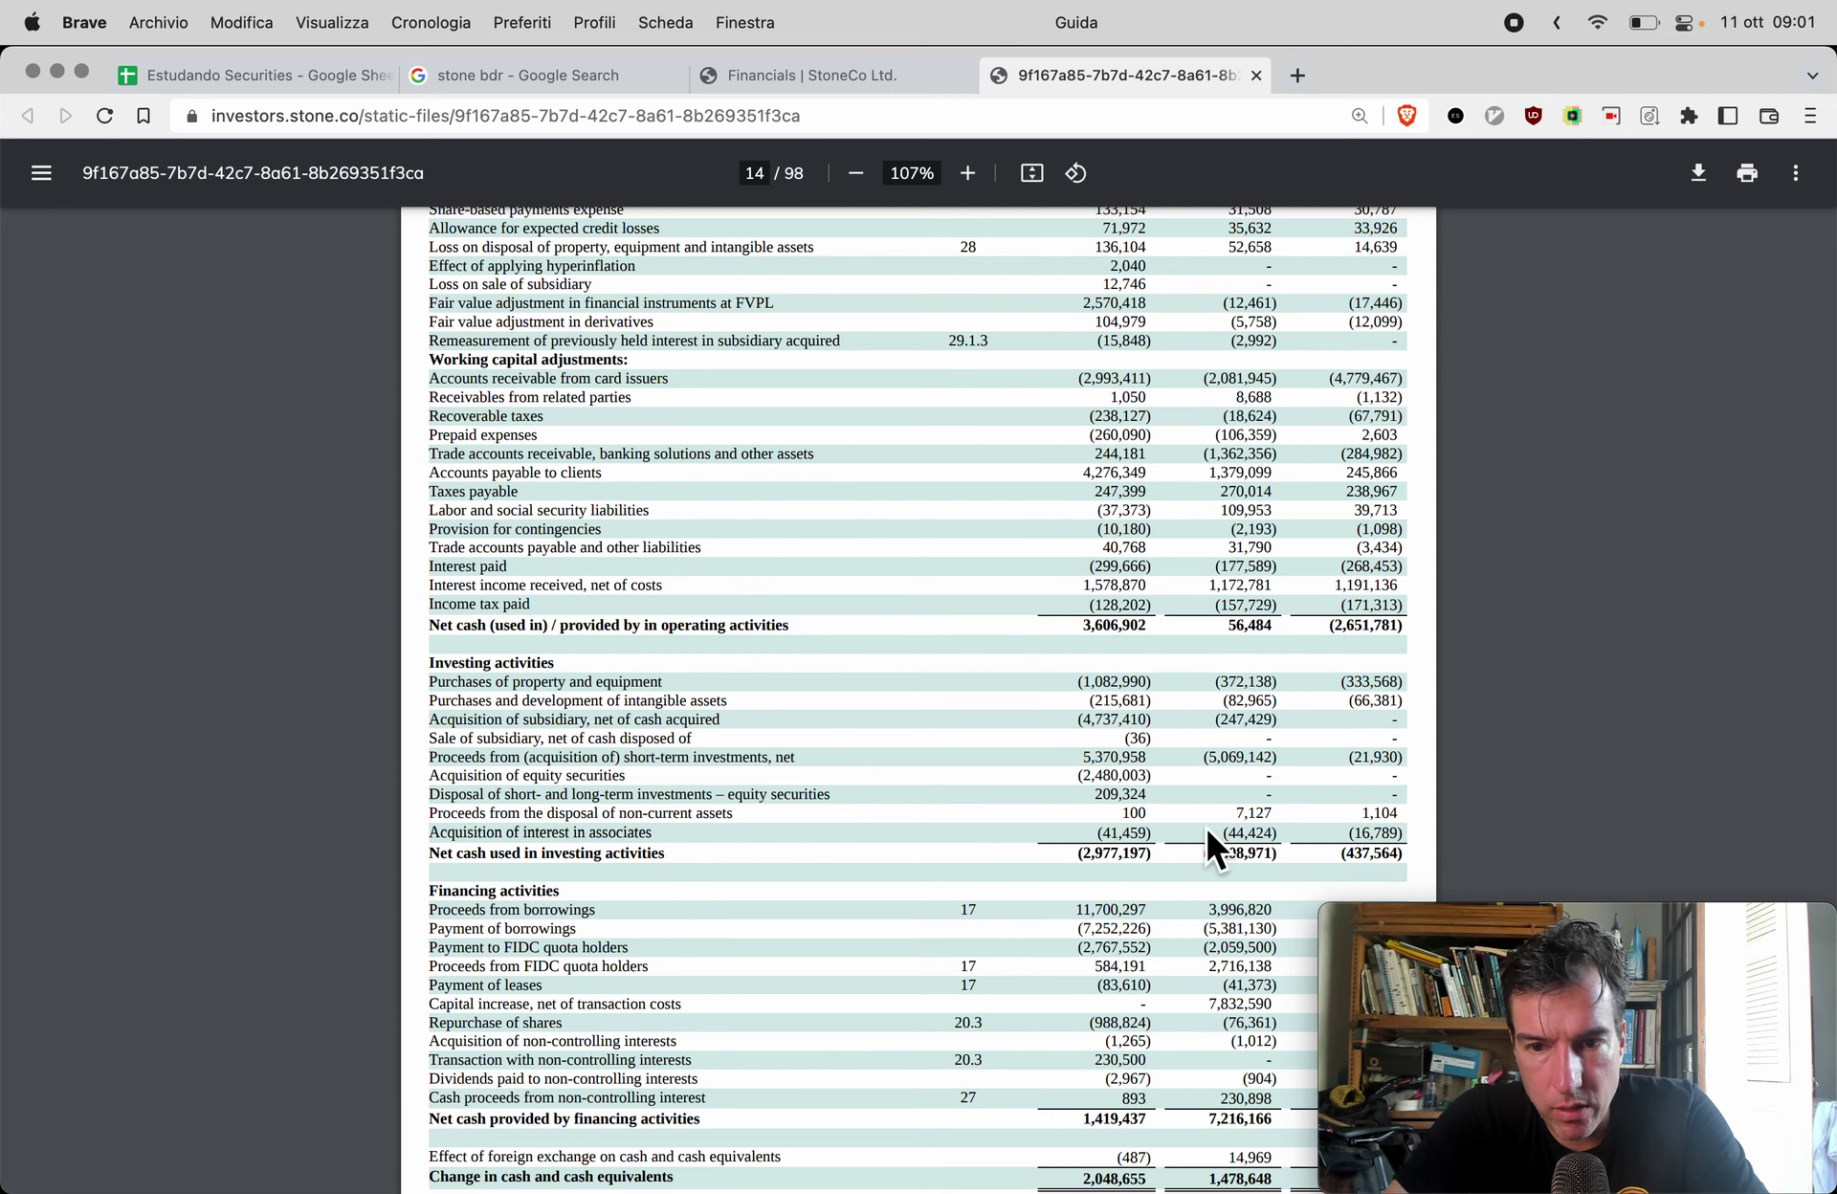
key("super+1")
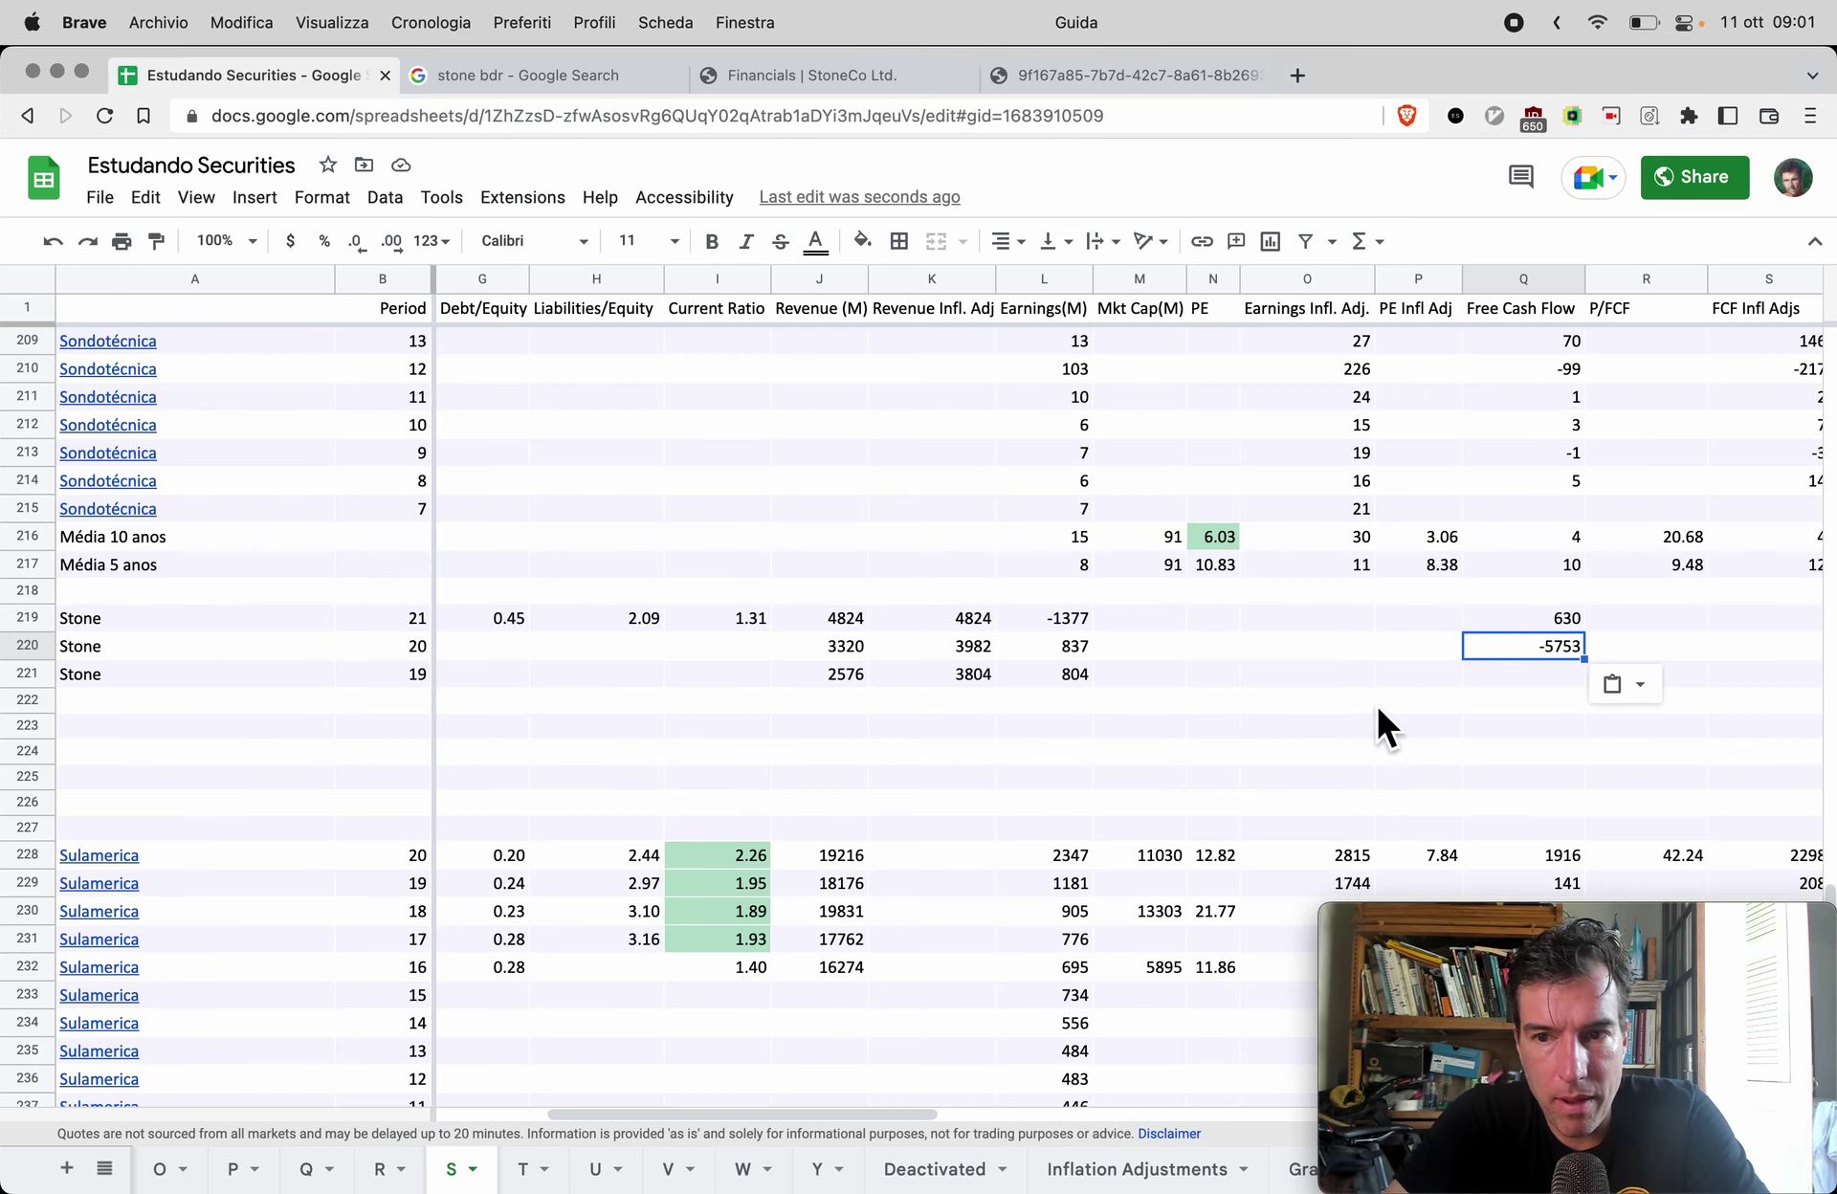
key("super+4")
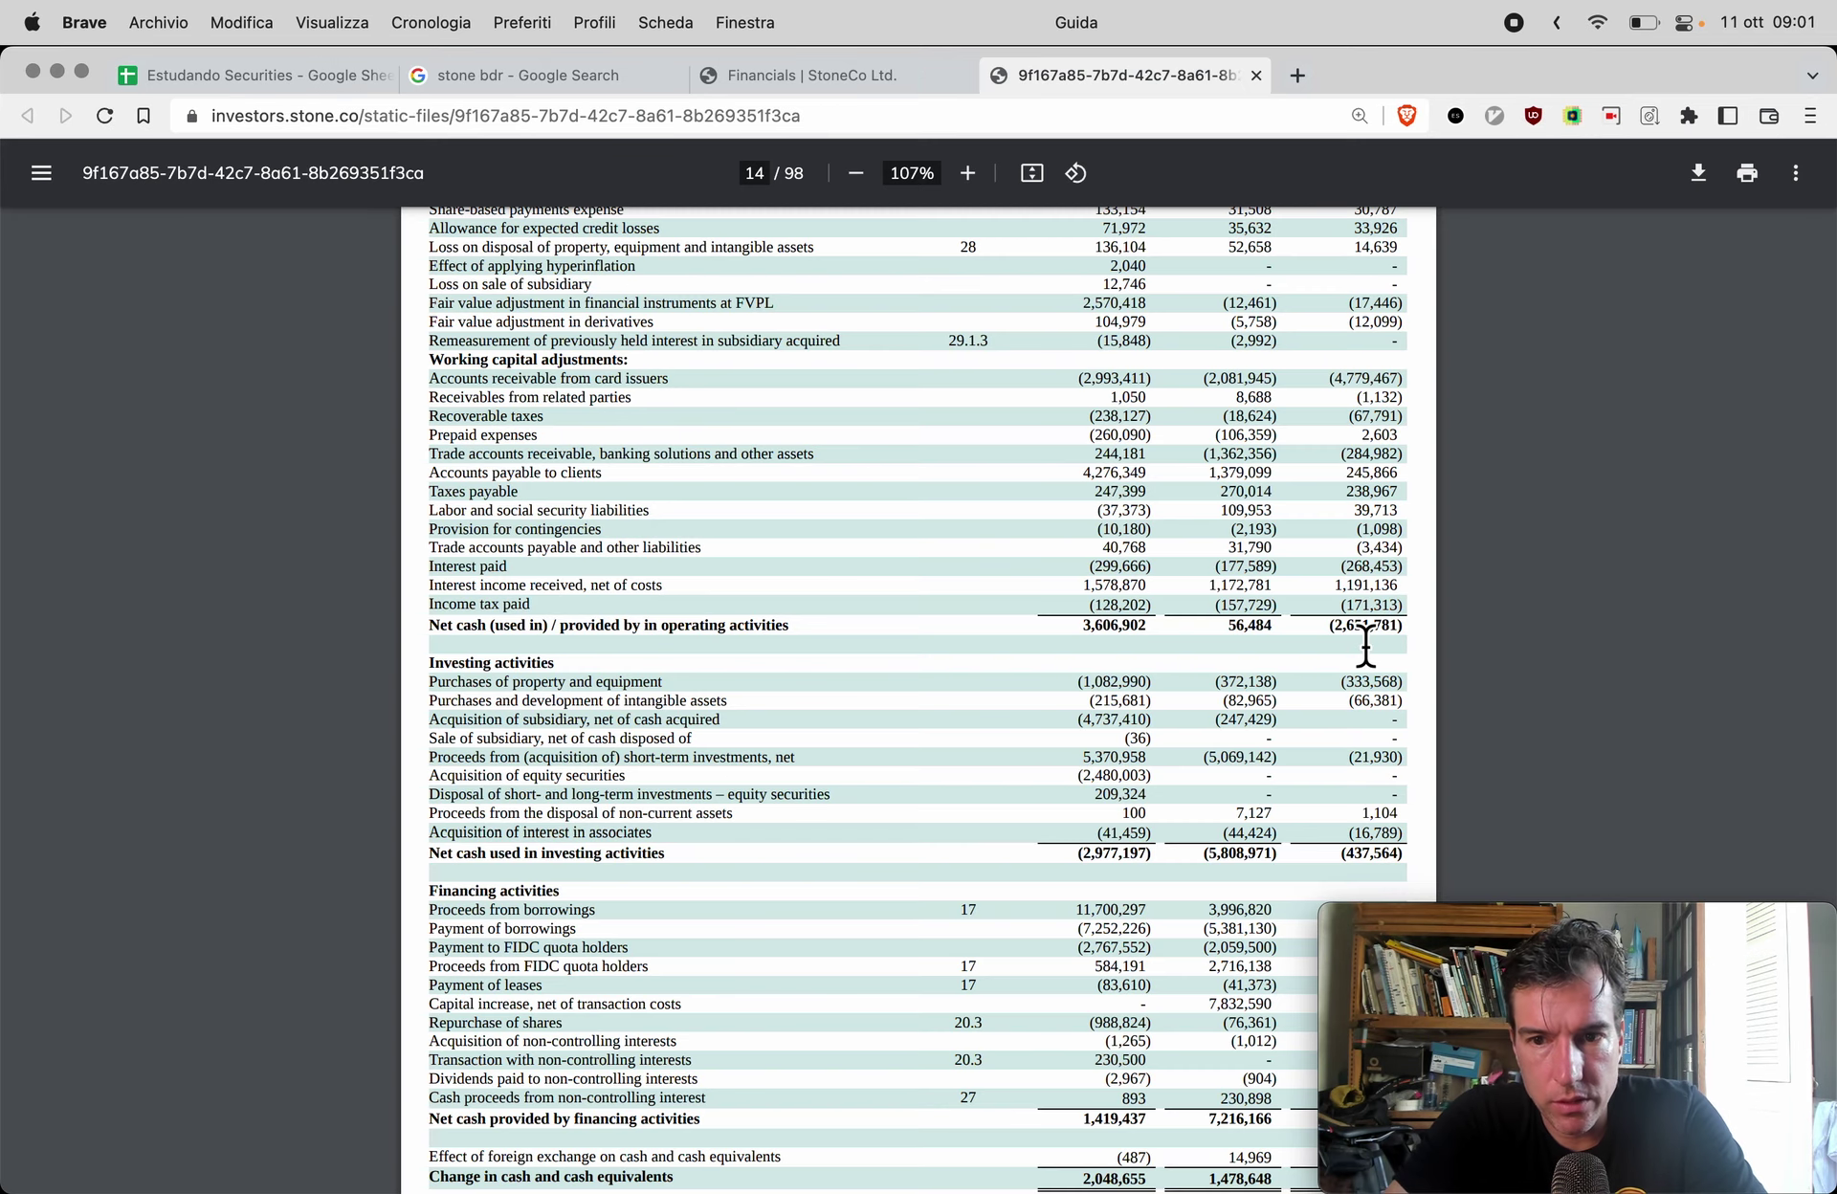
scroll(1369, 641, "down", 3)
key("super+Tab")
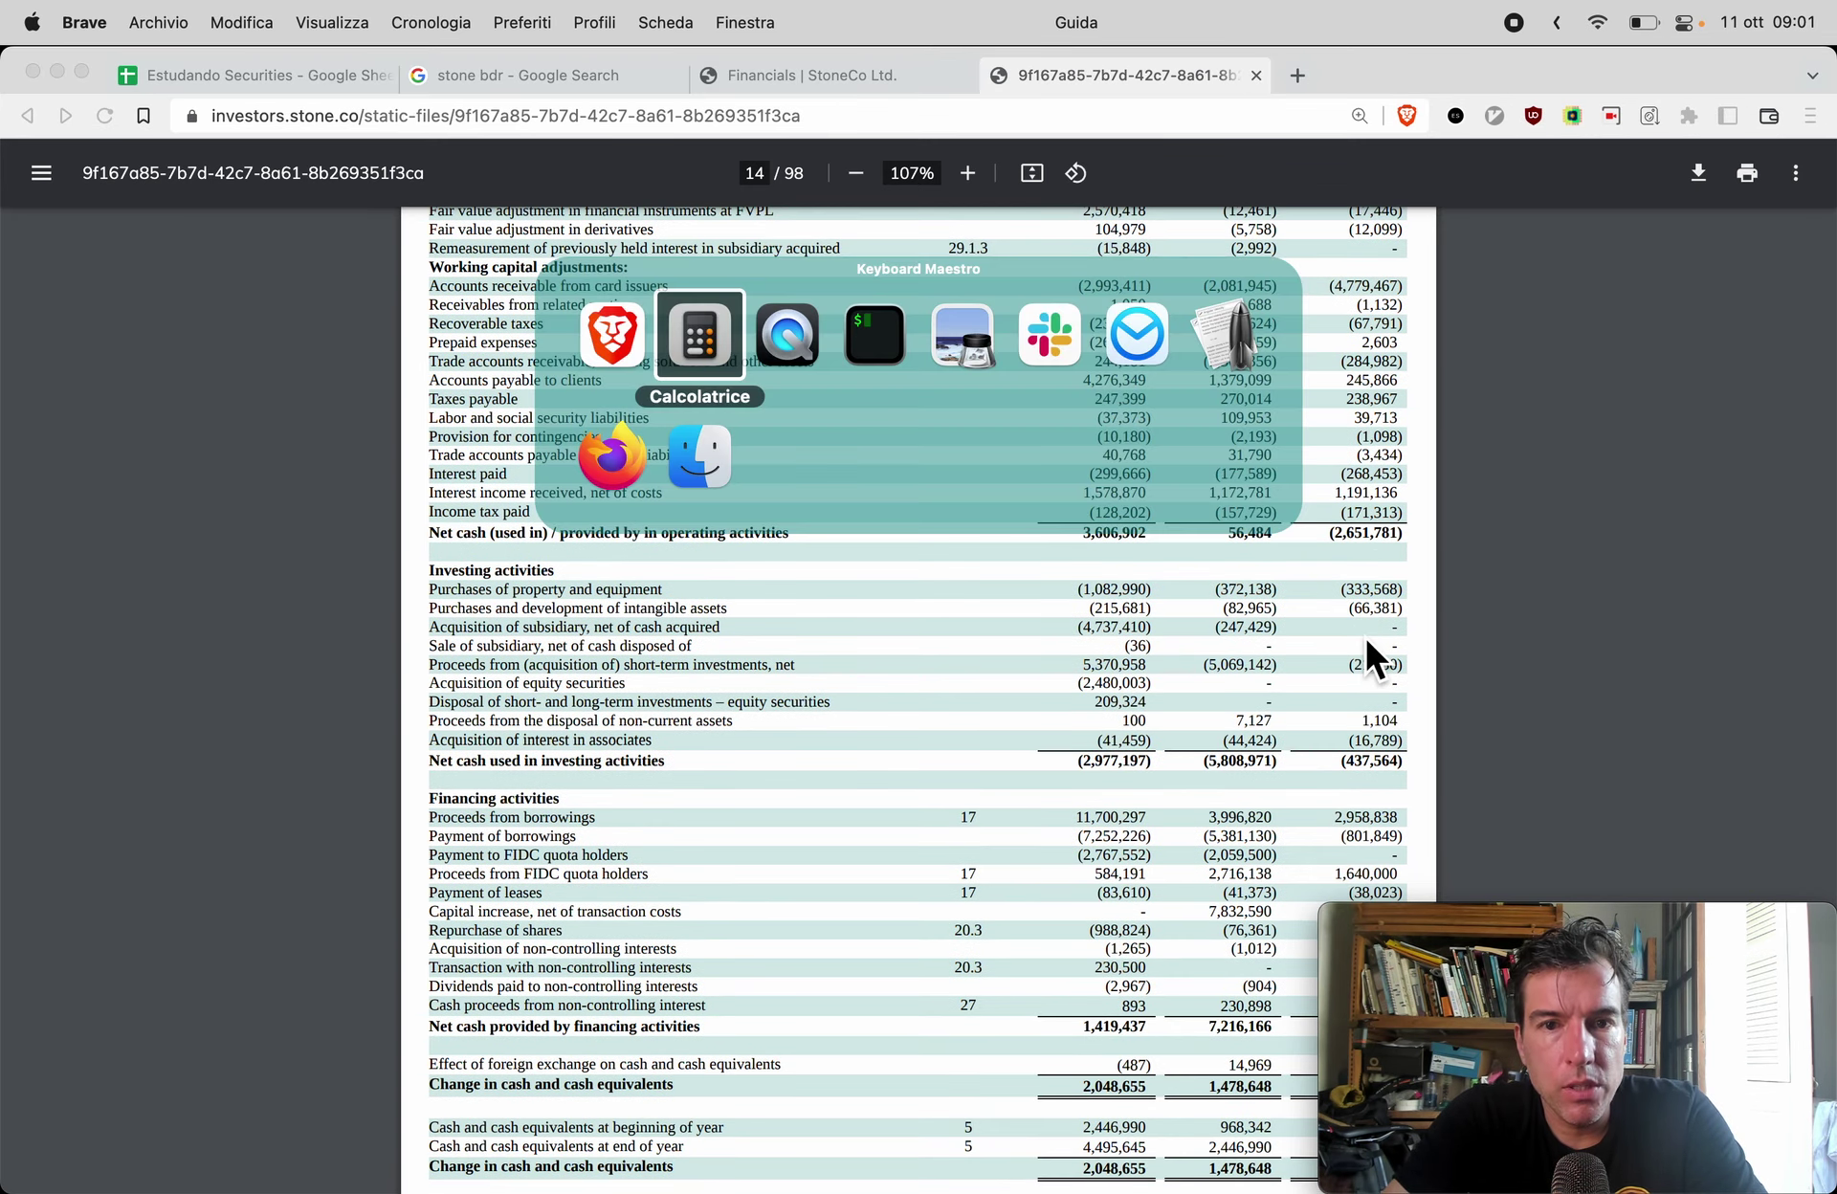
key("Escape")
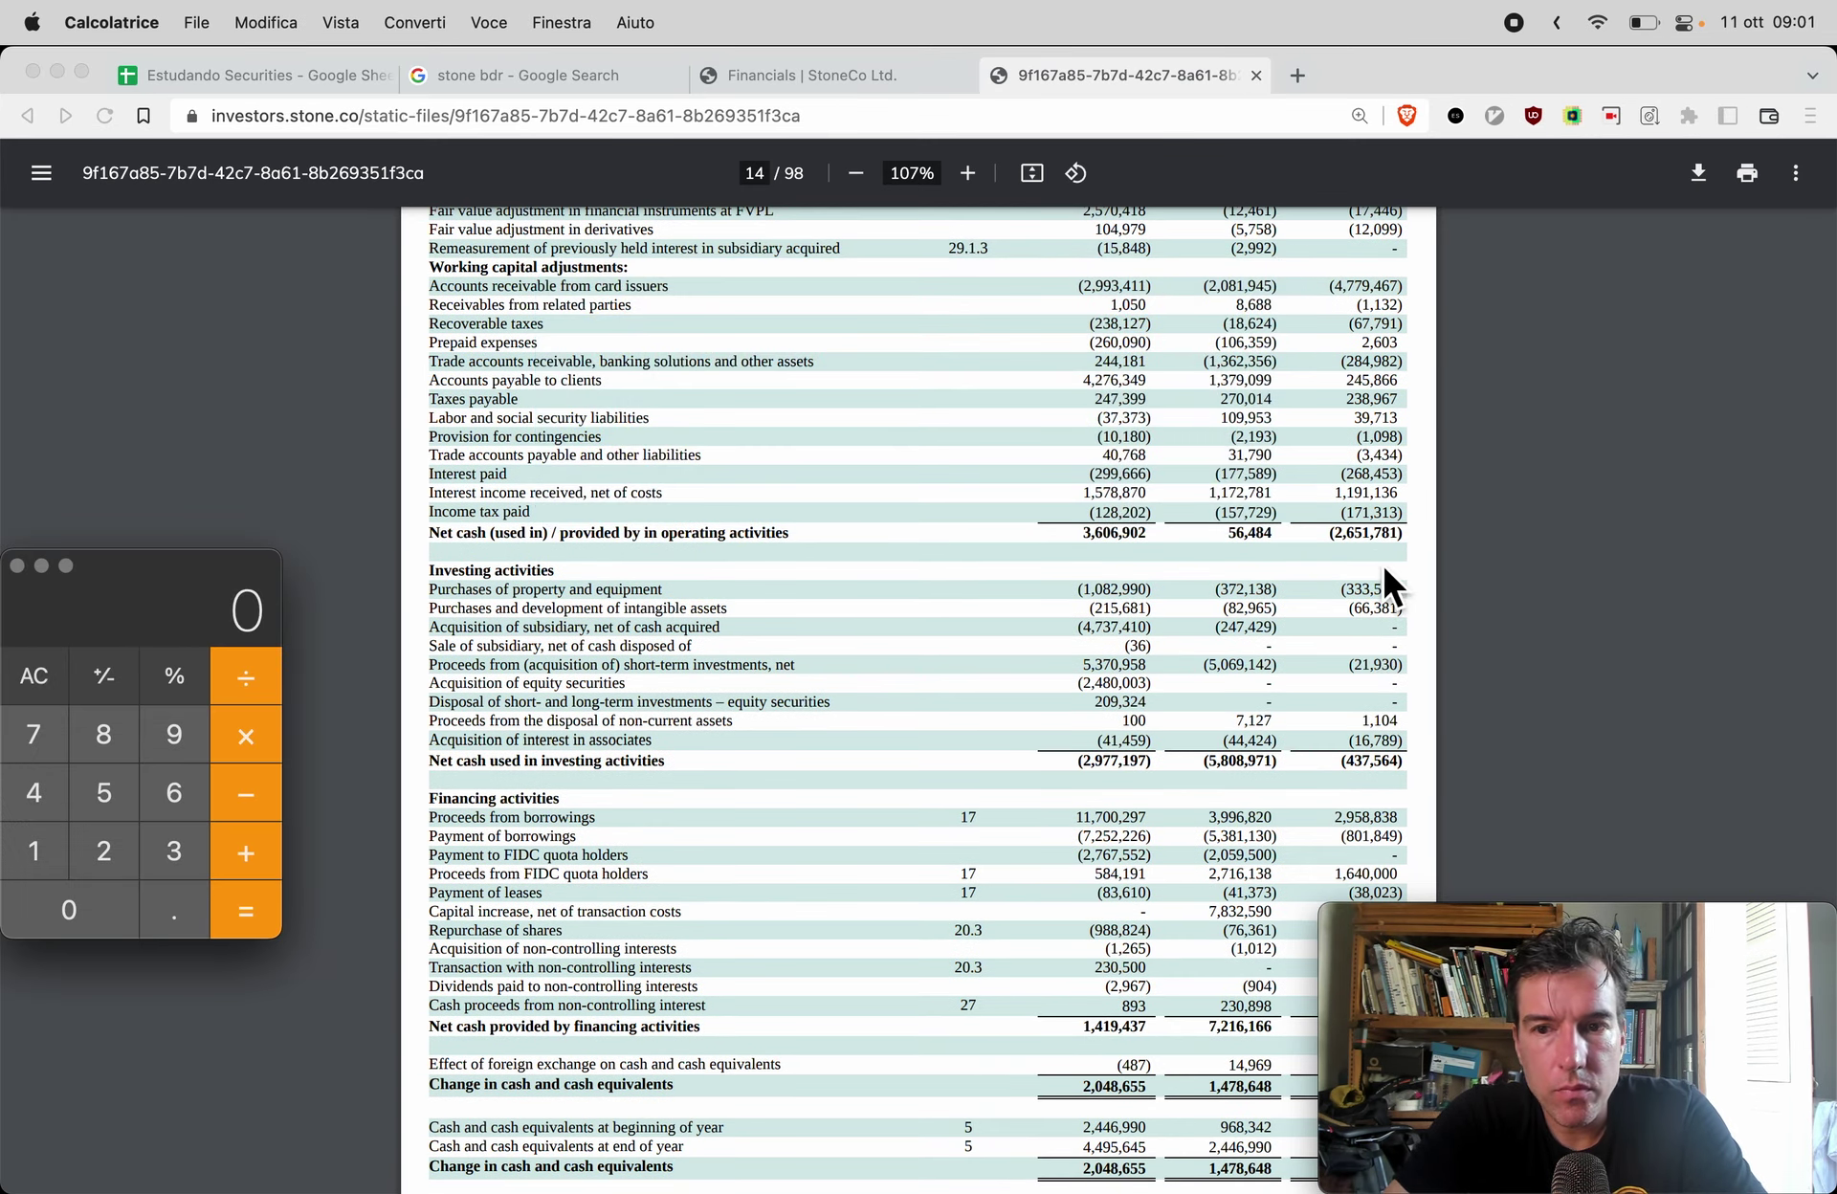
type("2652")
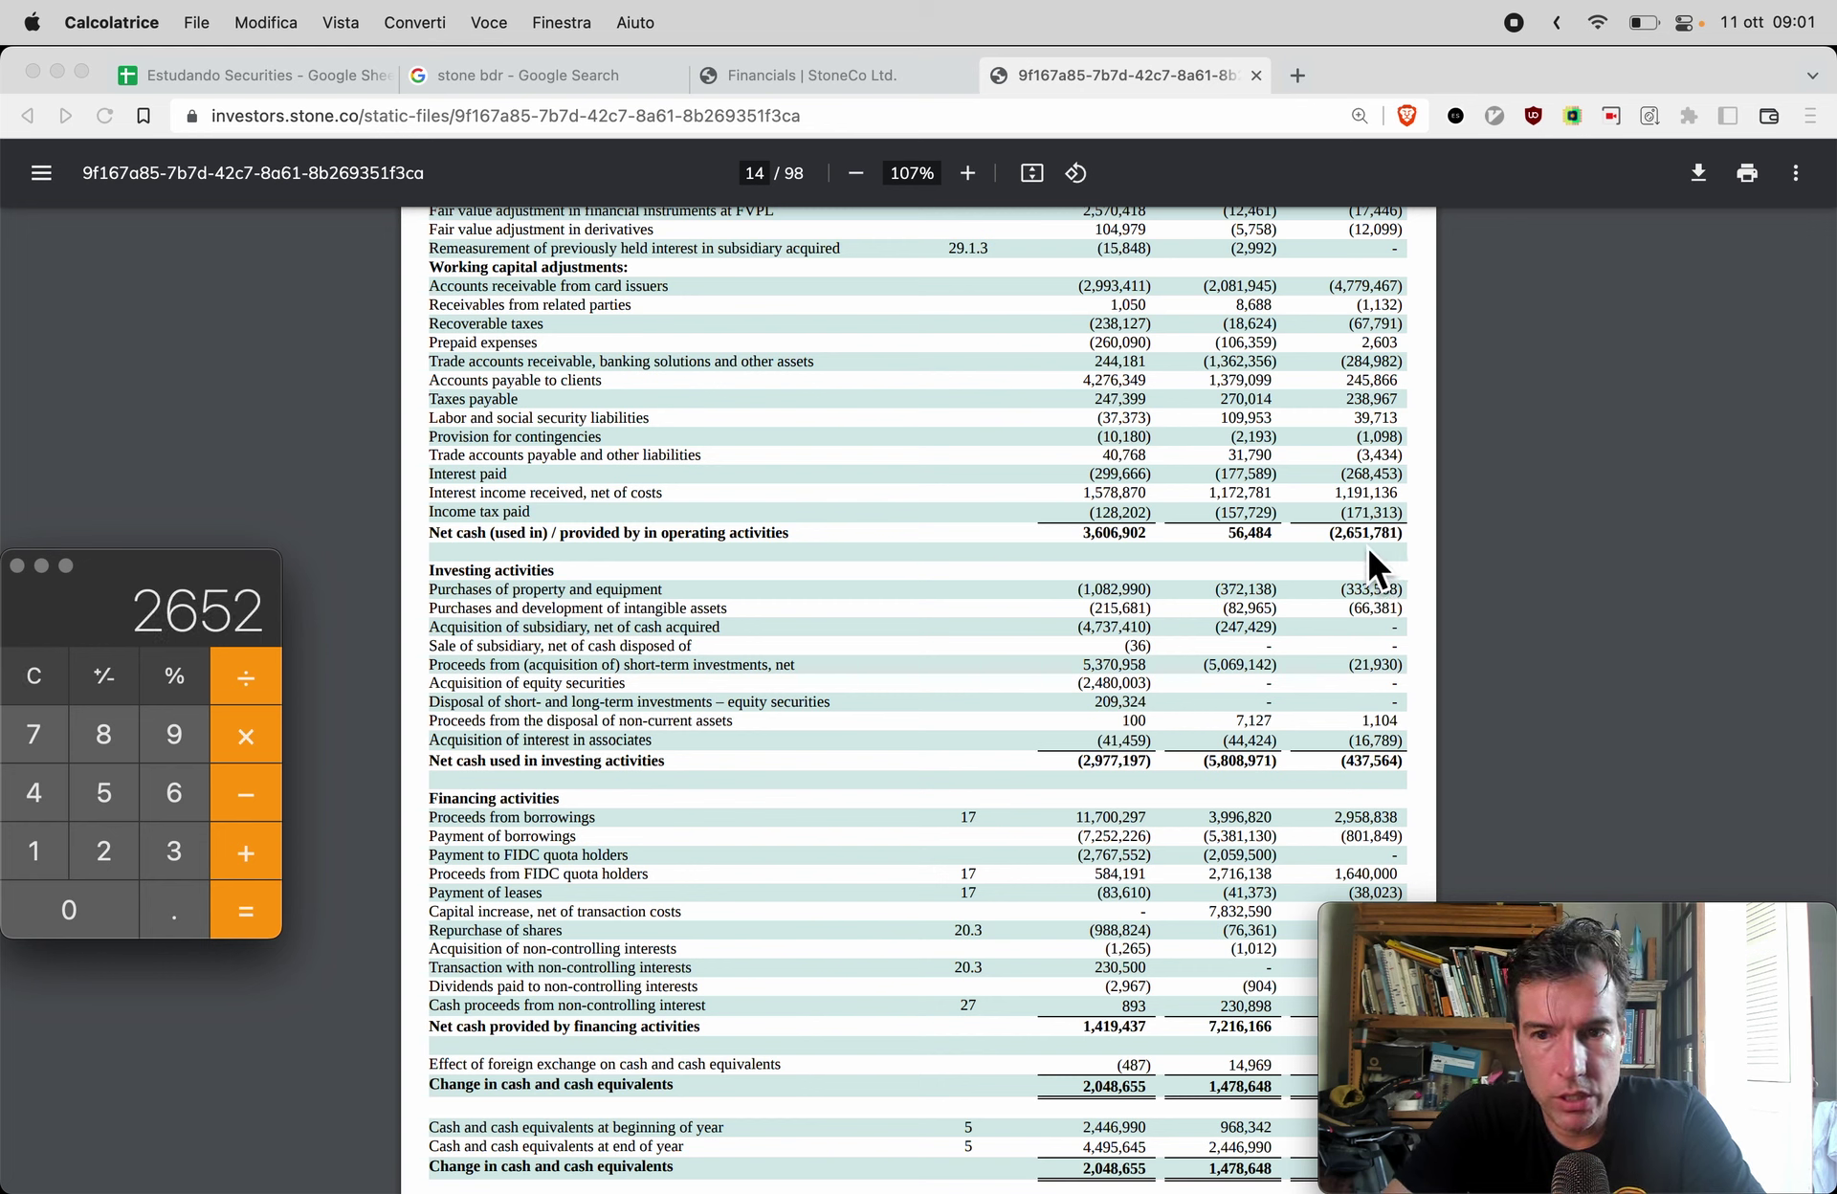
key("alt+minus")
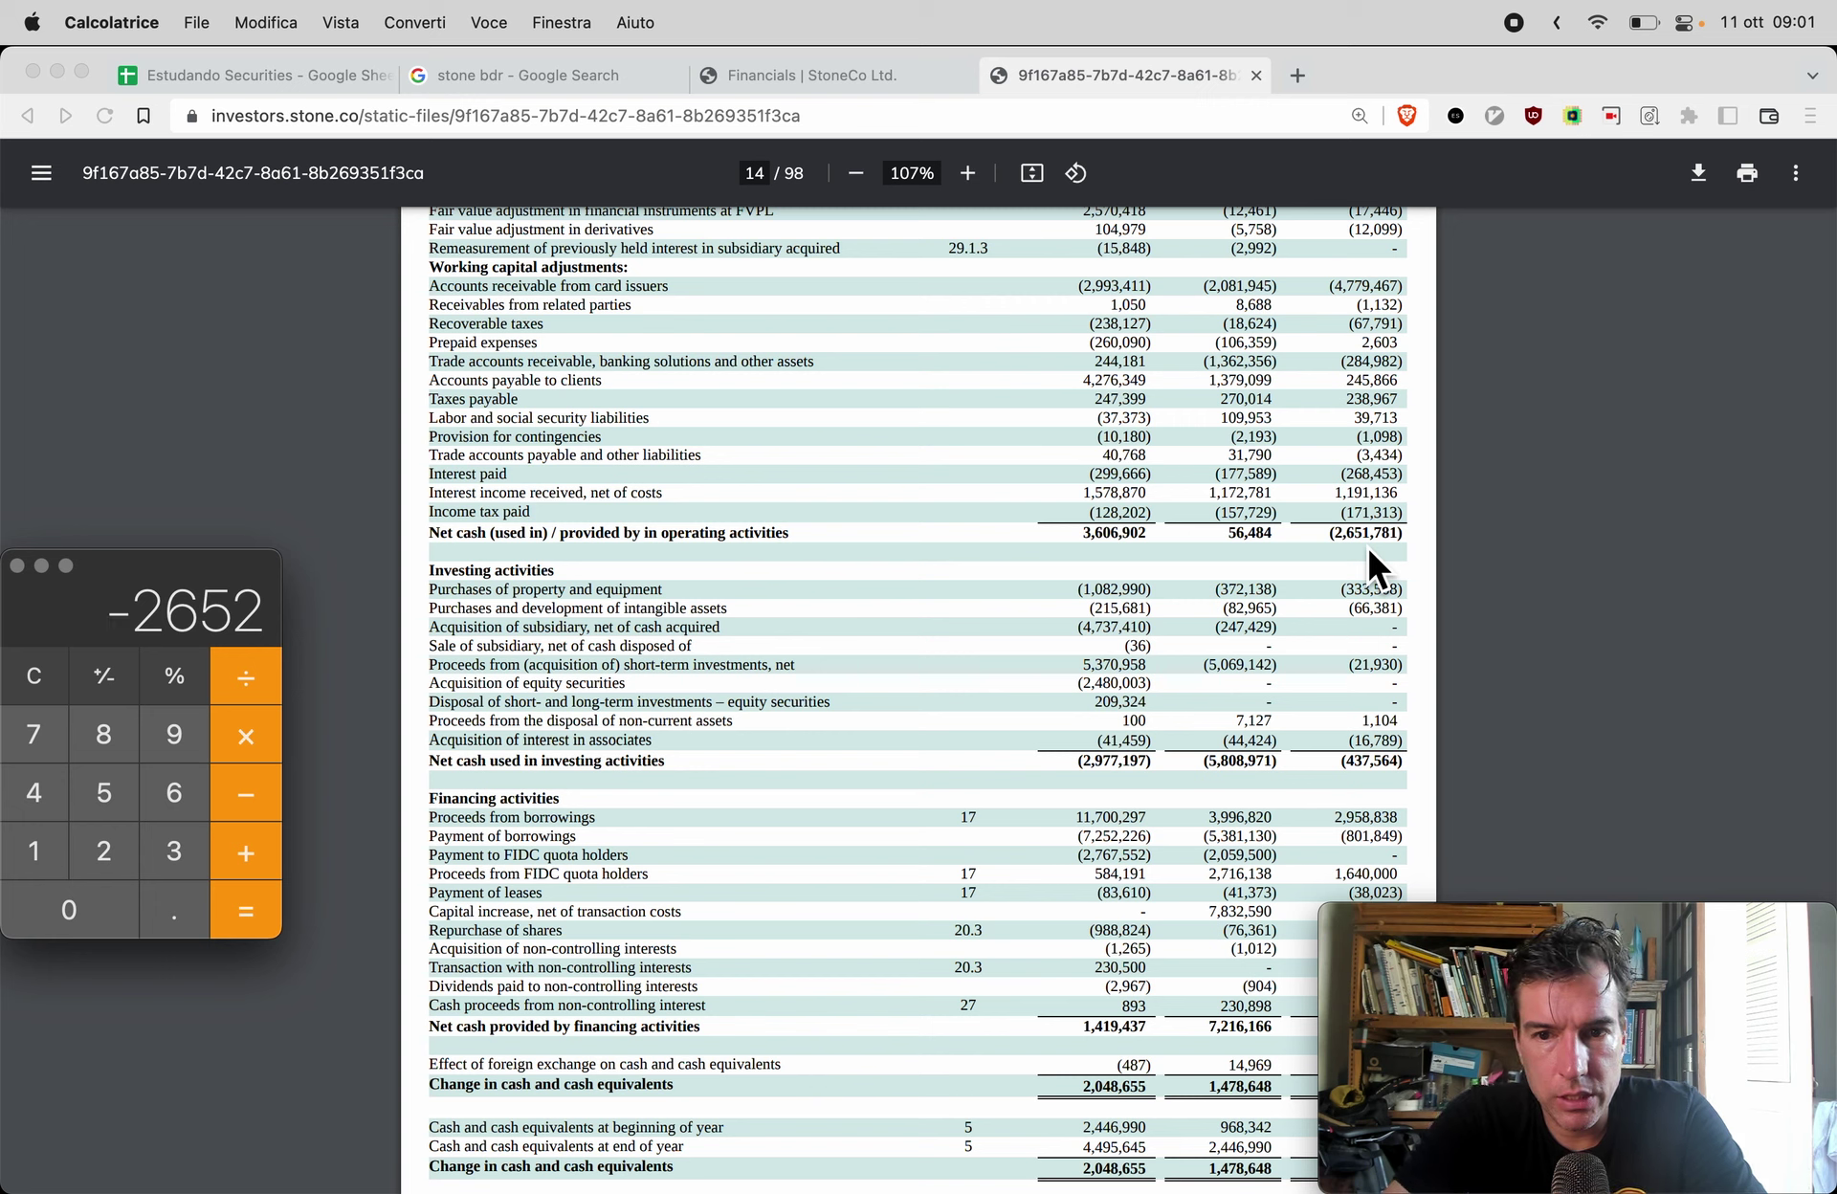
type("-438")
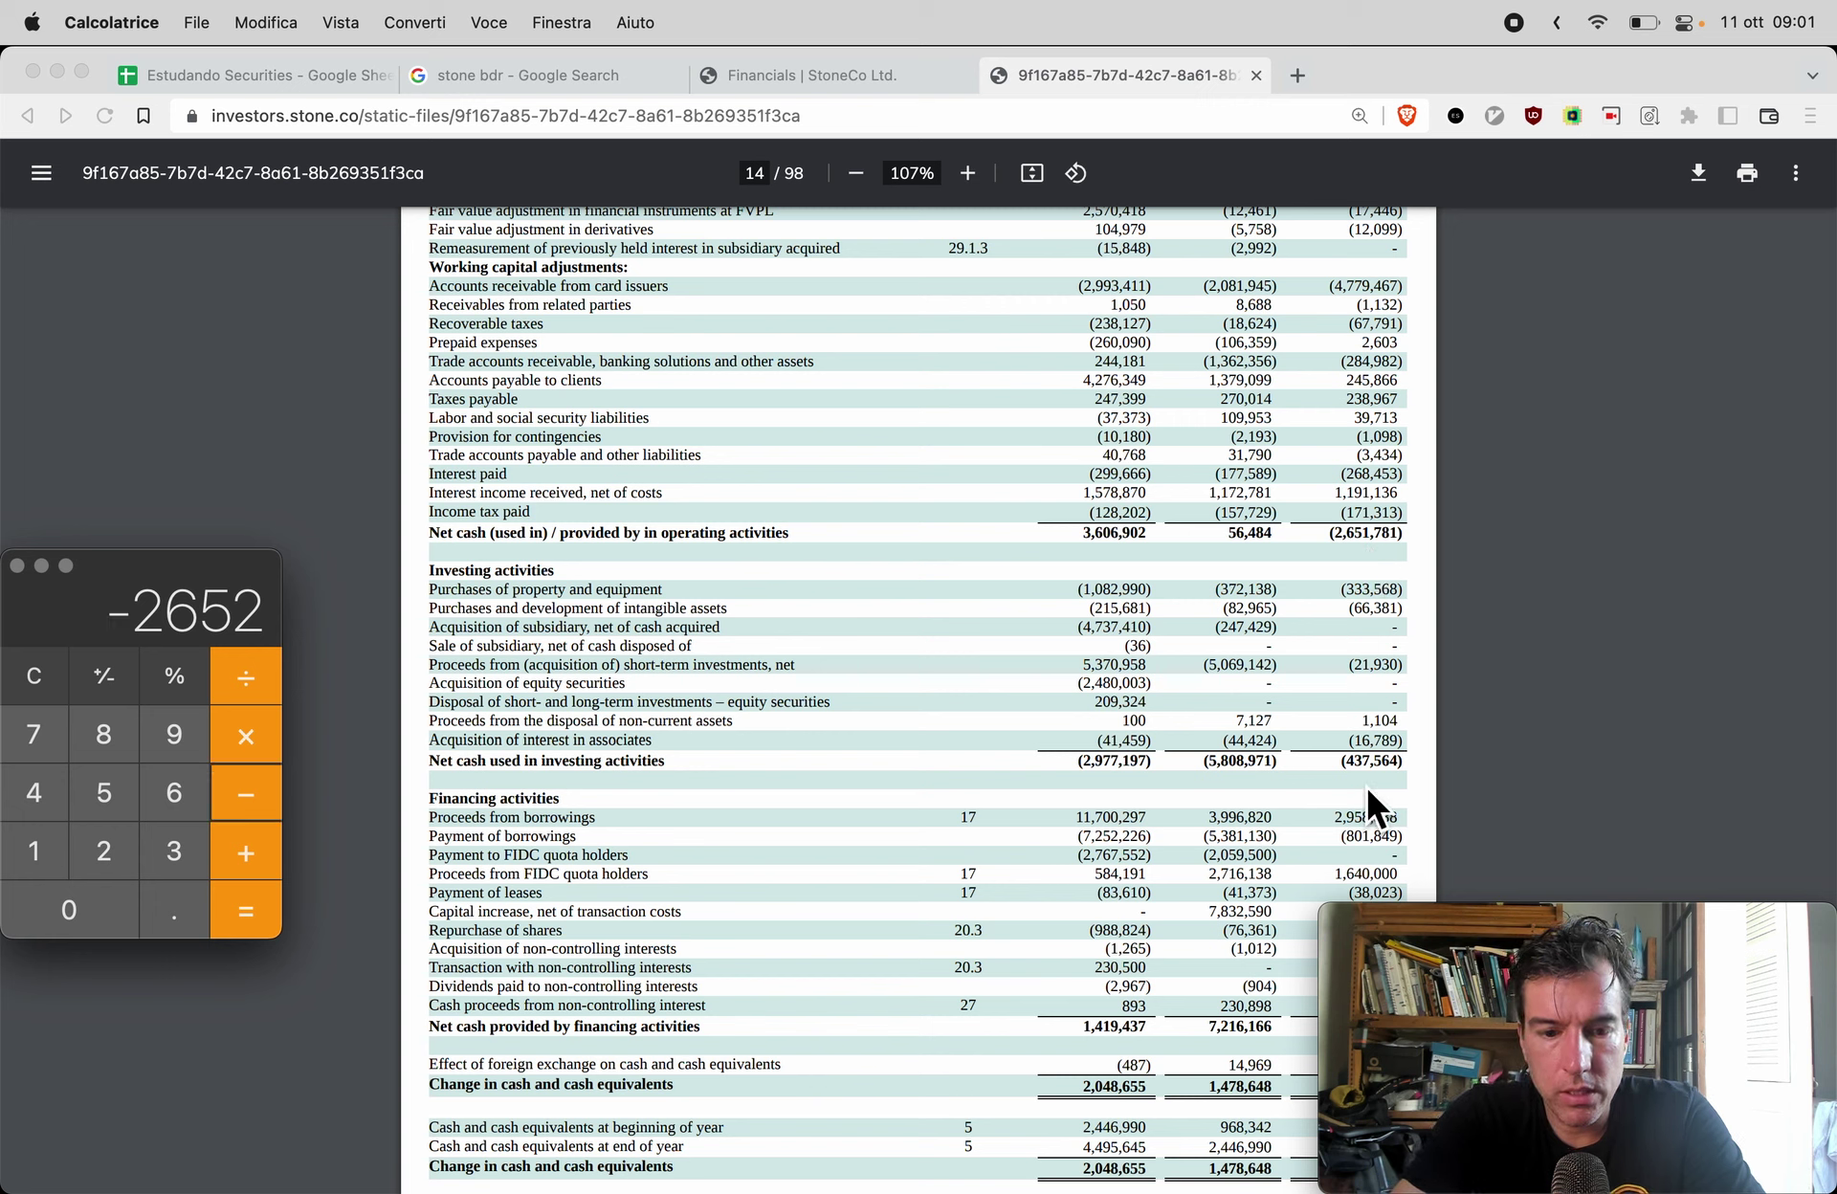
key("Return")
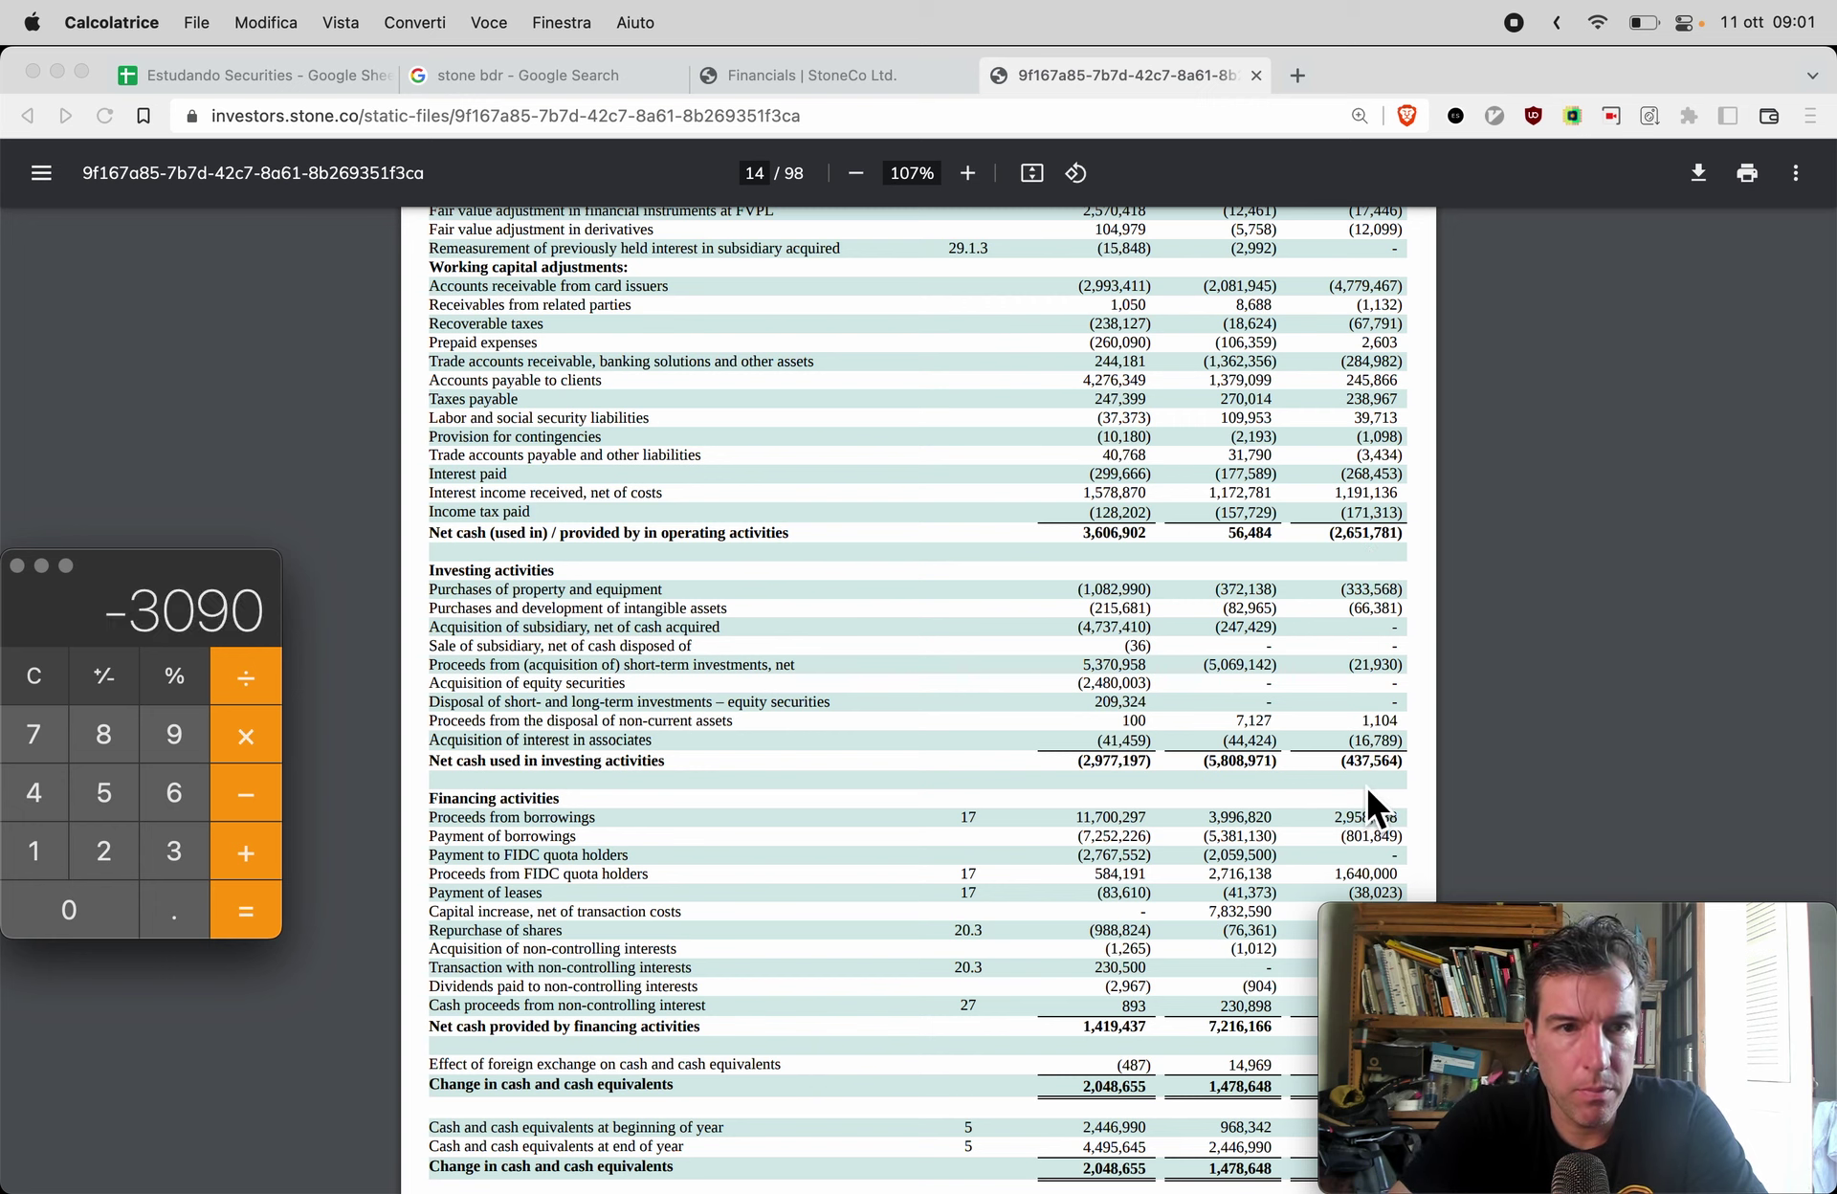
Step: Copy the Calculator result -3090 into the spreadsheet as Stone's period 19 Free Cash Flow
key("super+c")
key("super+Tab")
key("super+1")
key("Down")
key("super+v")
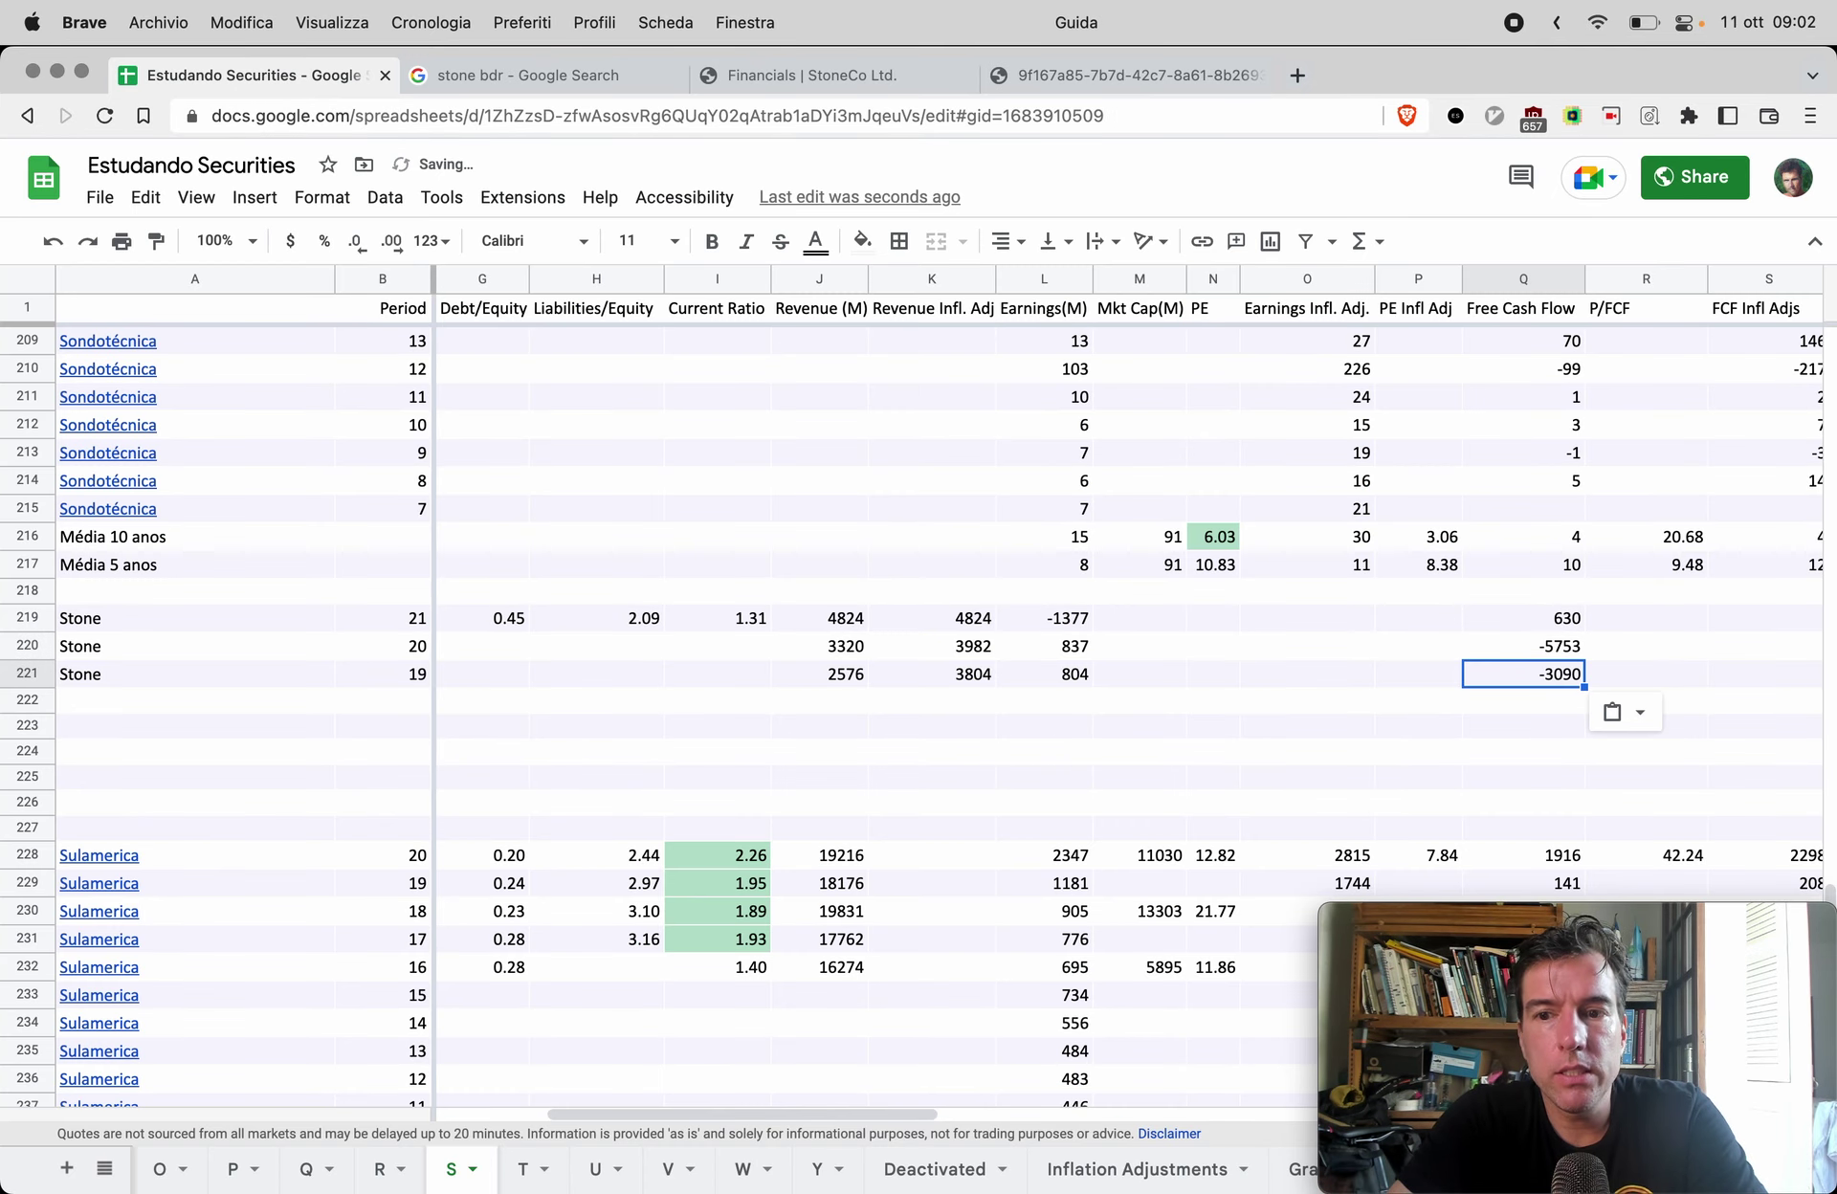
key("Up")
key("Up")
key("Down")
key("Down")
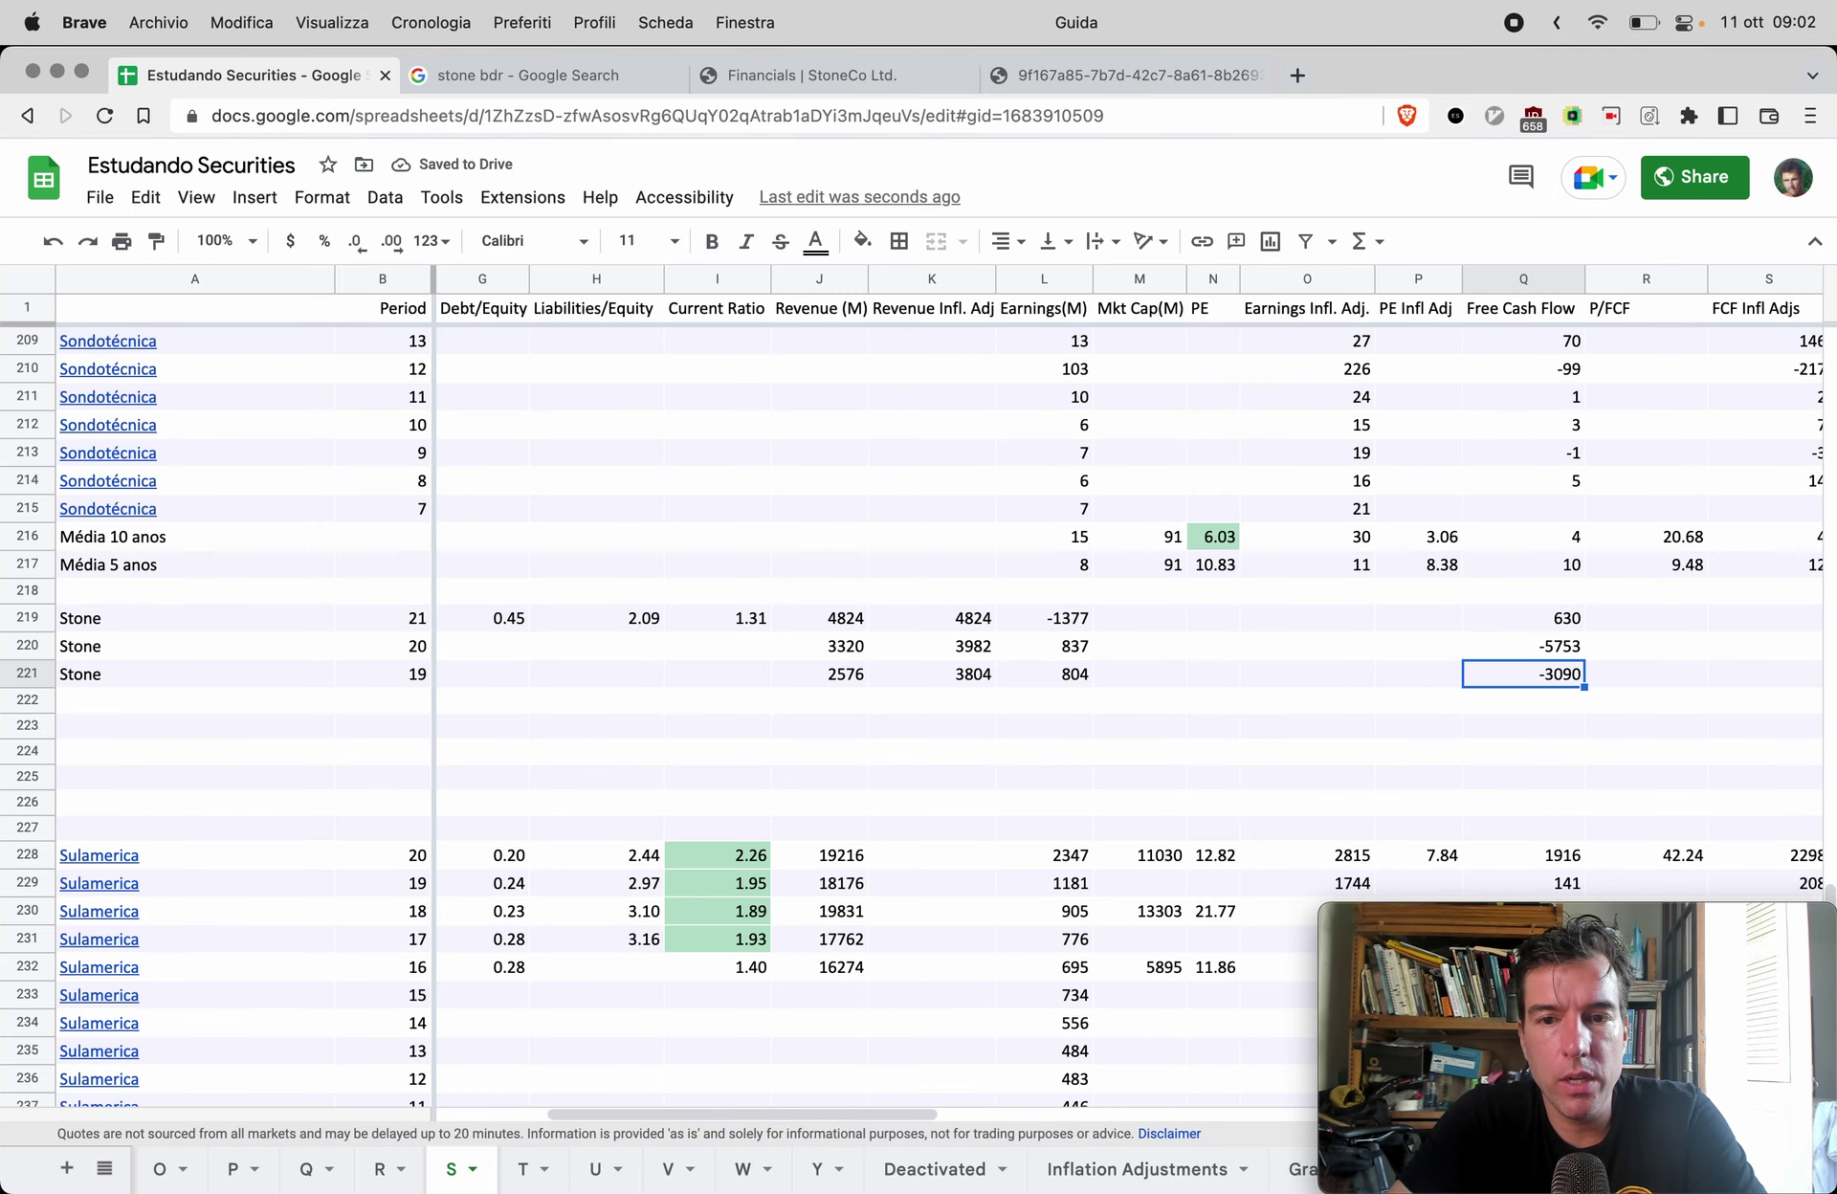
Step: Copy Stone's period 21 Free Cash Flow into the FCF Infl Adjs cell of the same row
key("Up")
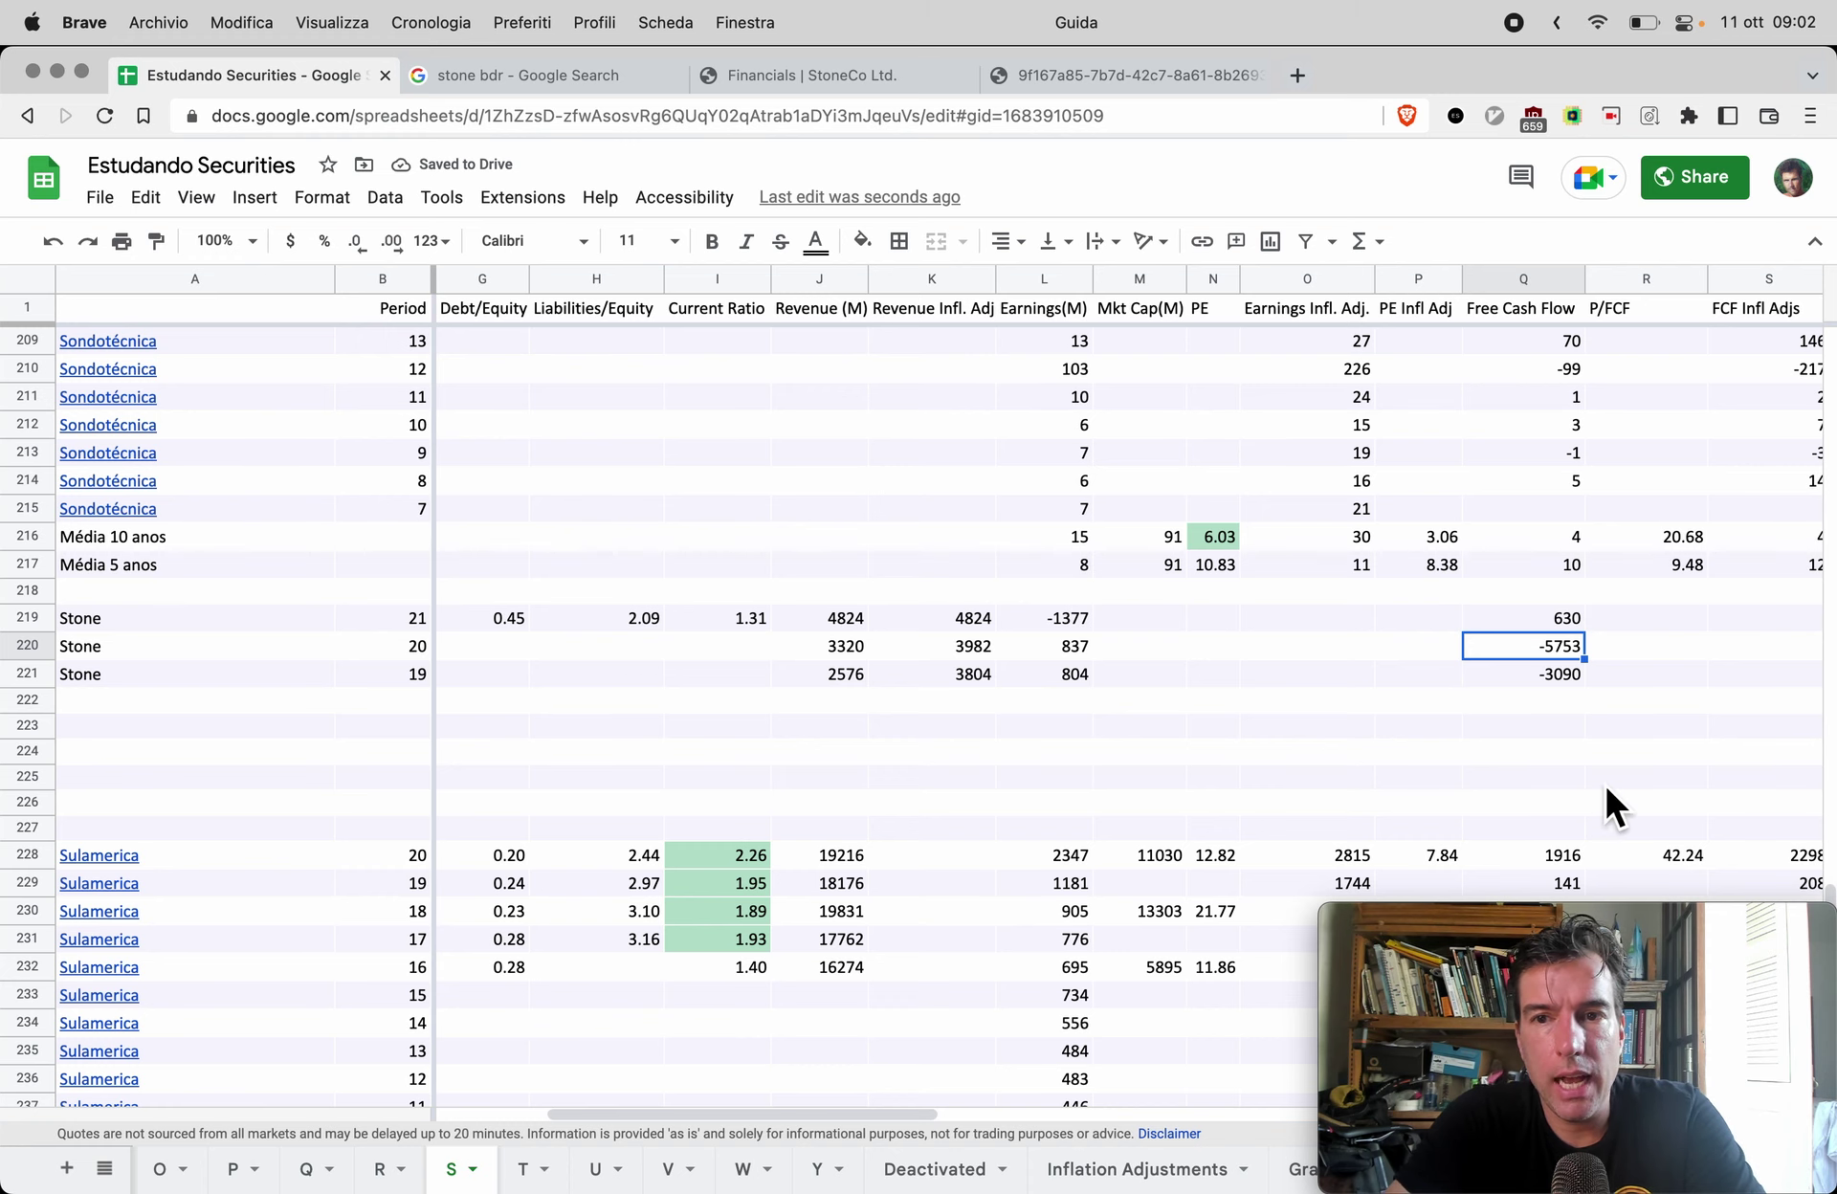
scroll(1603, 781, "right", 3)
key("Up")
key("super+c")
key("Right")
key("Right")
key("super+v")
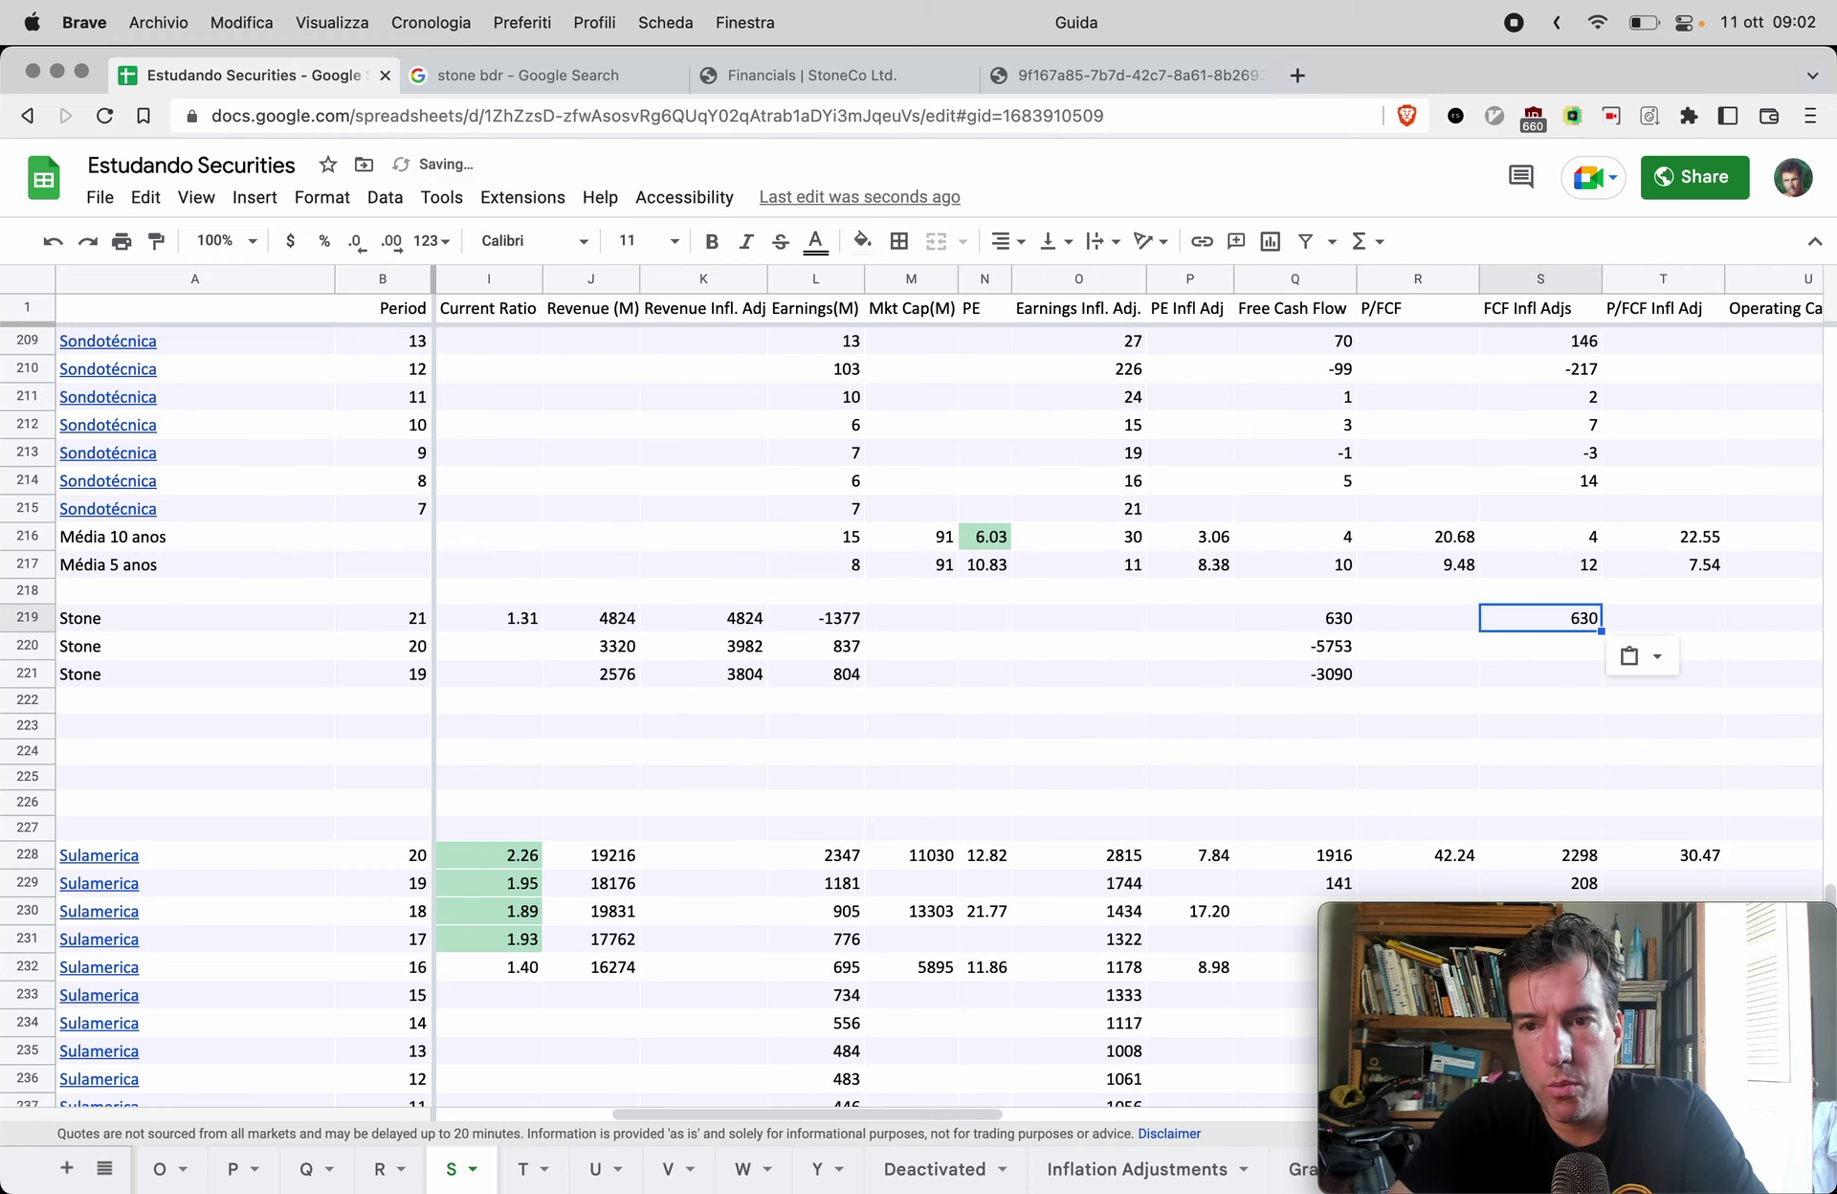
Step: Enter =Q220*K220/J220 as Stone's period 20 FCF Infl Adjs and copy the formula to period 19
key("Down")
type("=Q220*K220/J220")
key("Return")
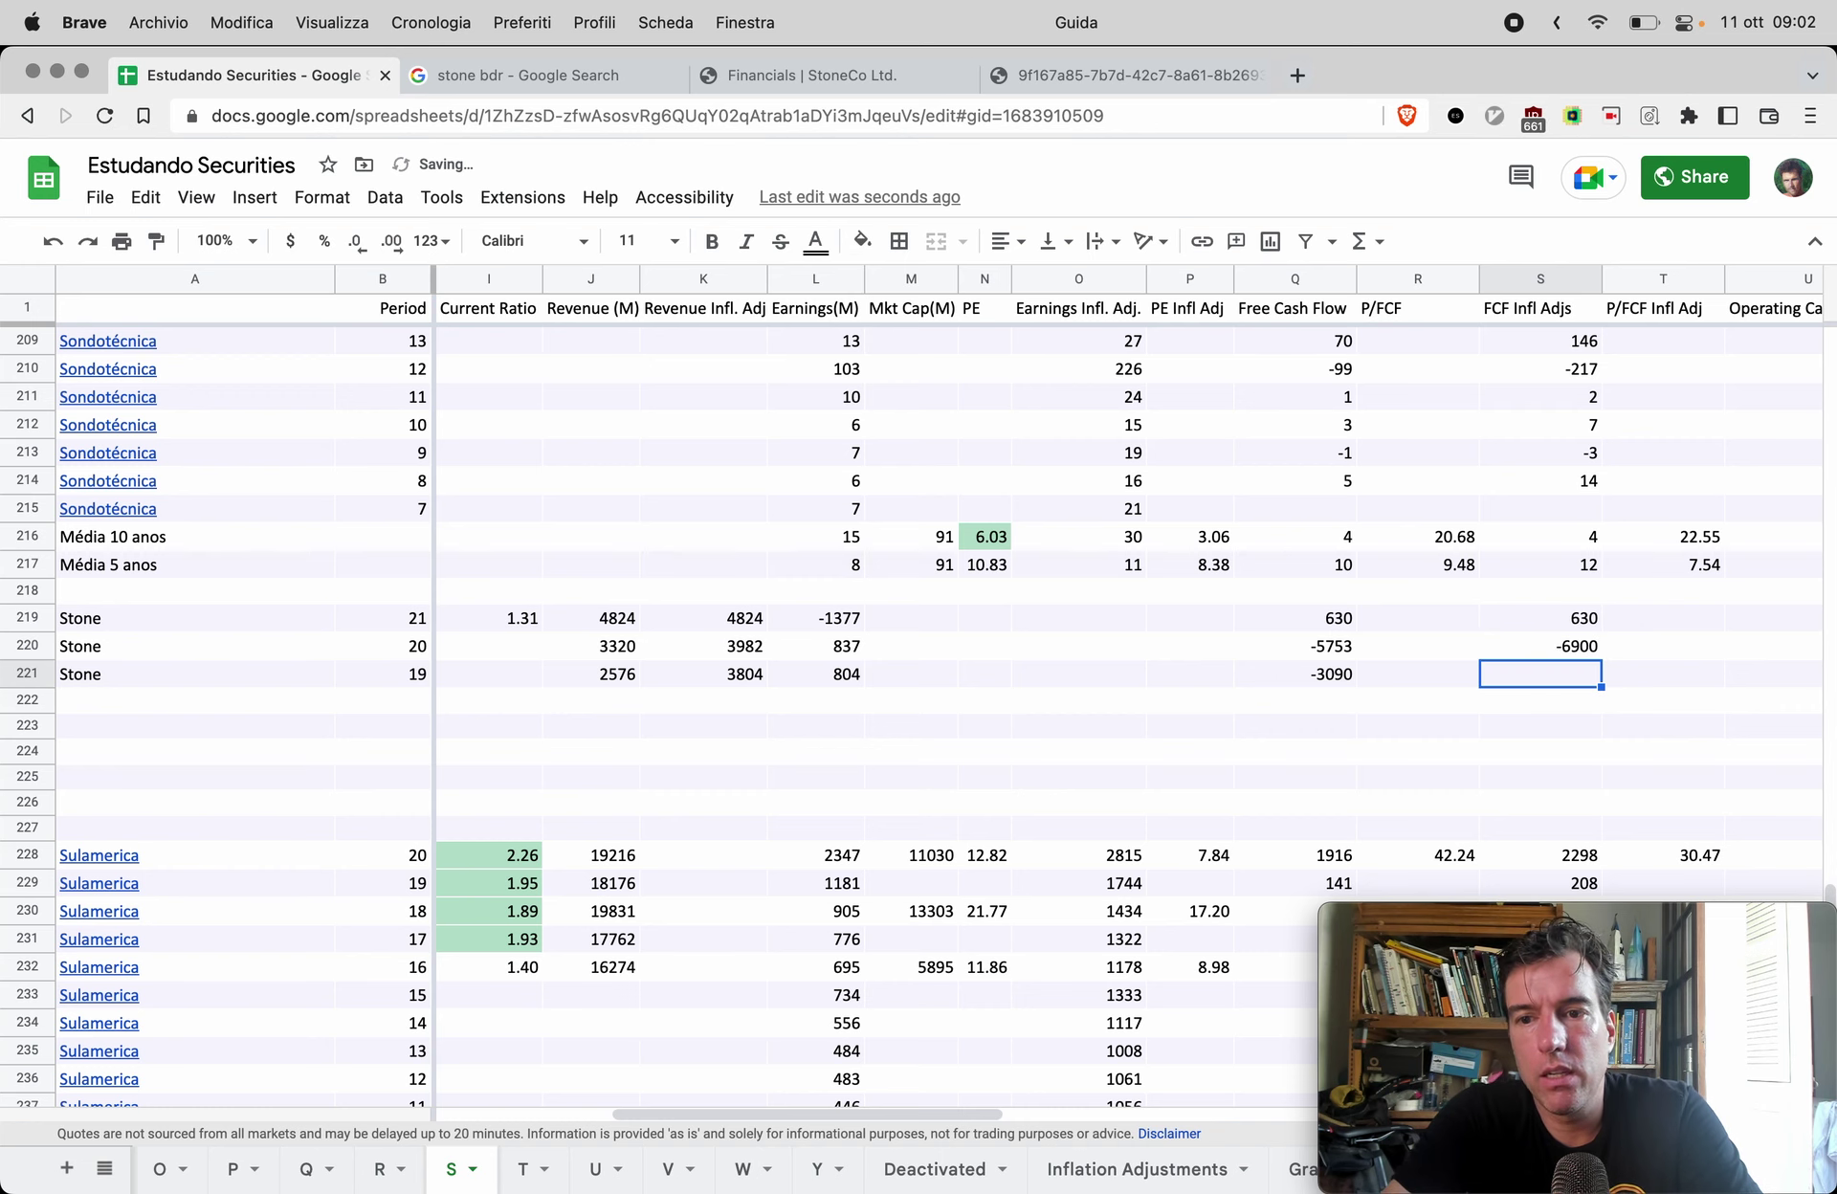
key("Up")
key("super+c")
key("Down")
key("super+v")
Step: Copy Stone's period 21 Earnings(M) into the Earnings Infl. Adj. cell of the same row
key("Left")
key("Left")
key("Left")
key("Left")
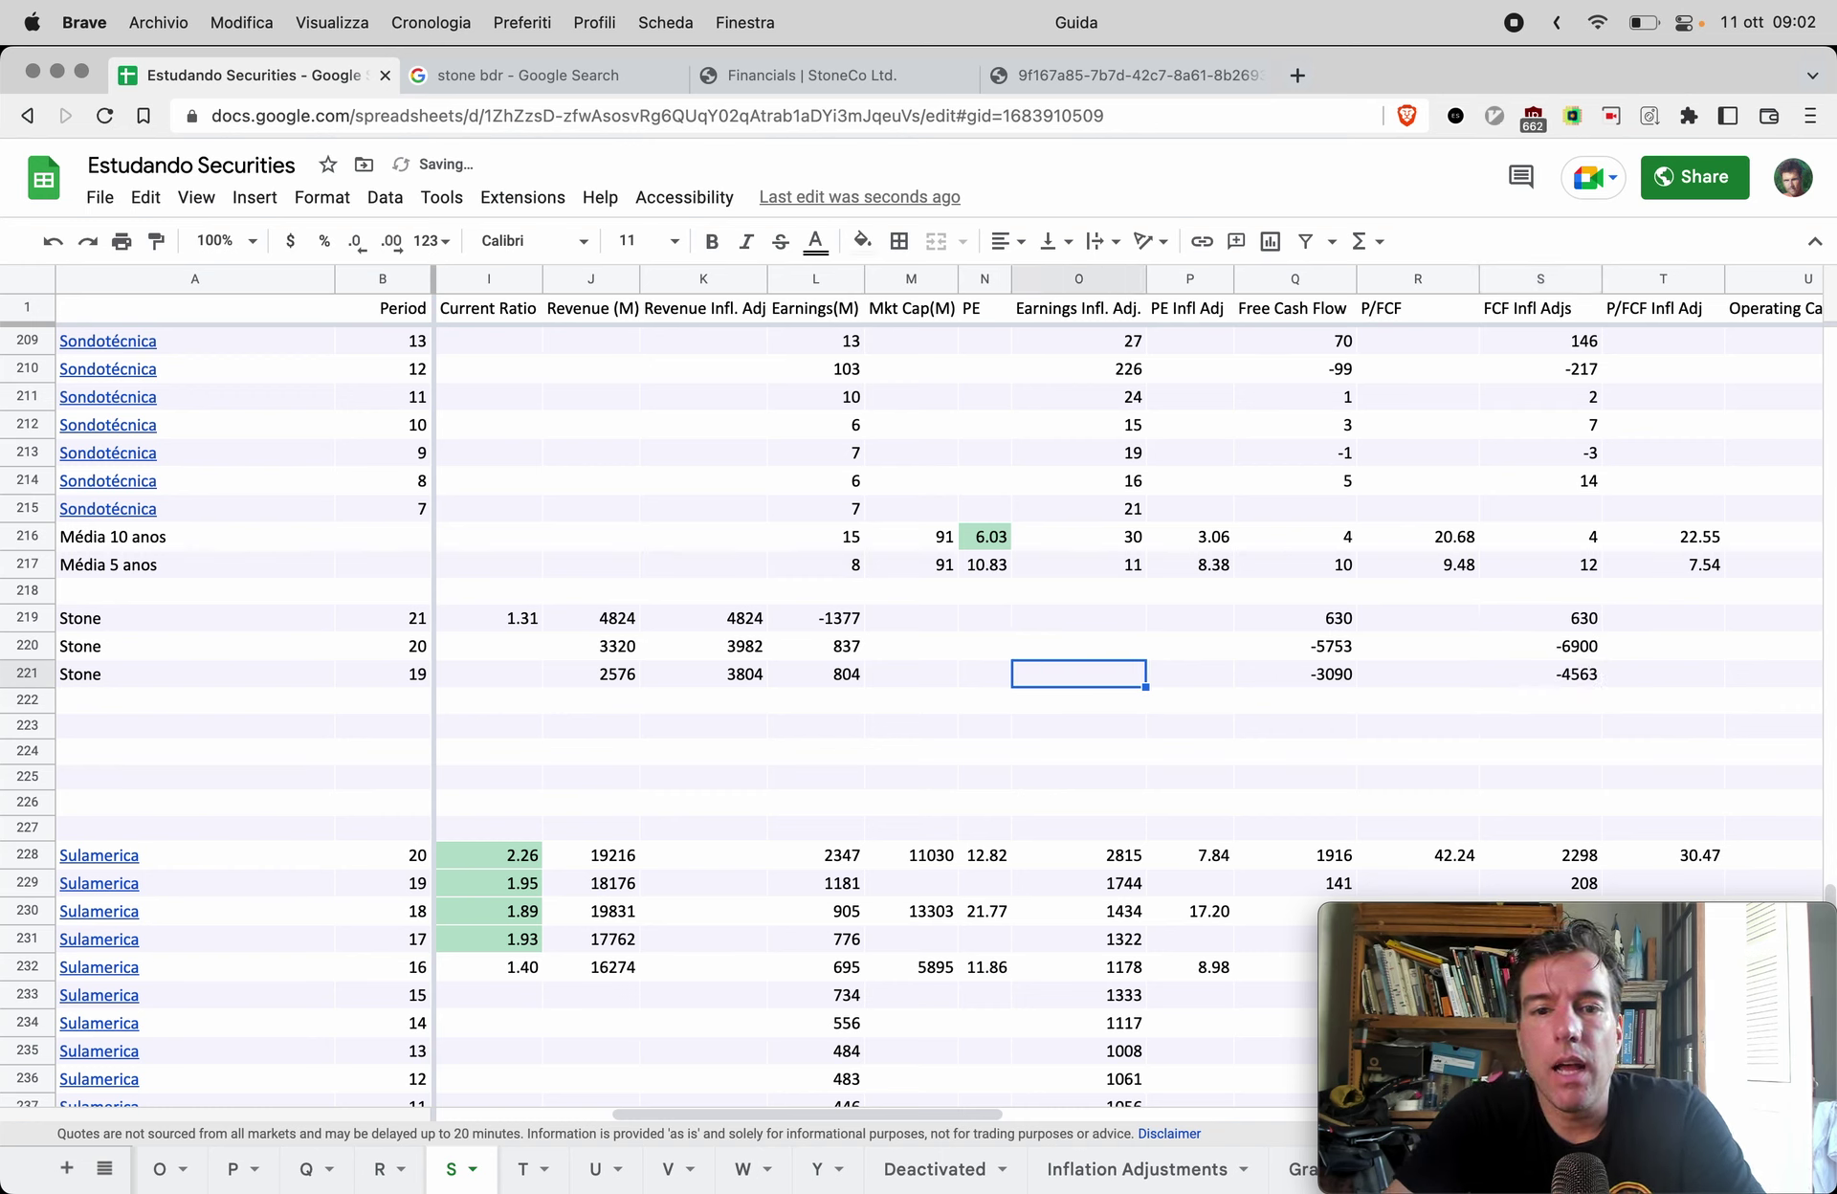
key("Left")
key("Left")
key("Left")
key("Up")
key("Up")
key("super+c")
key("Right")
key("Right")
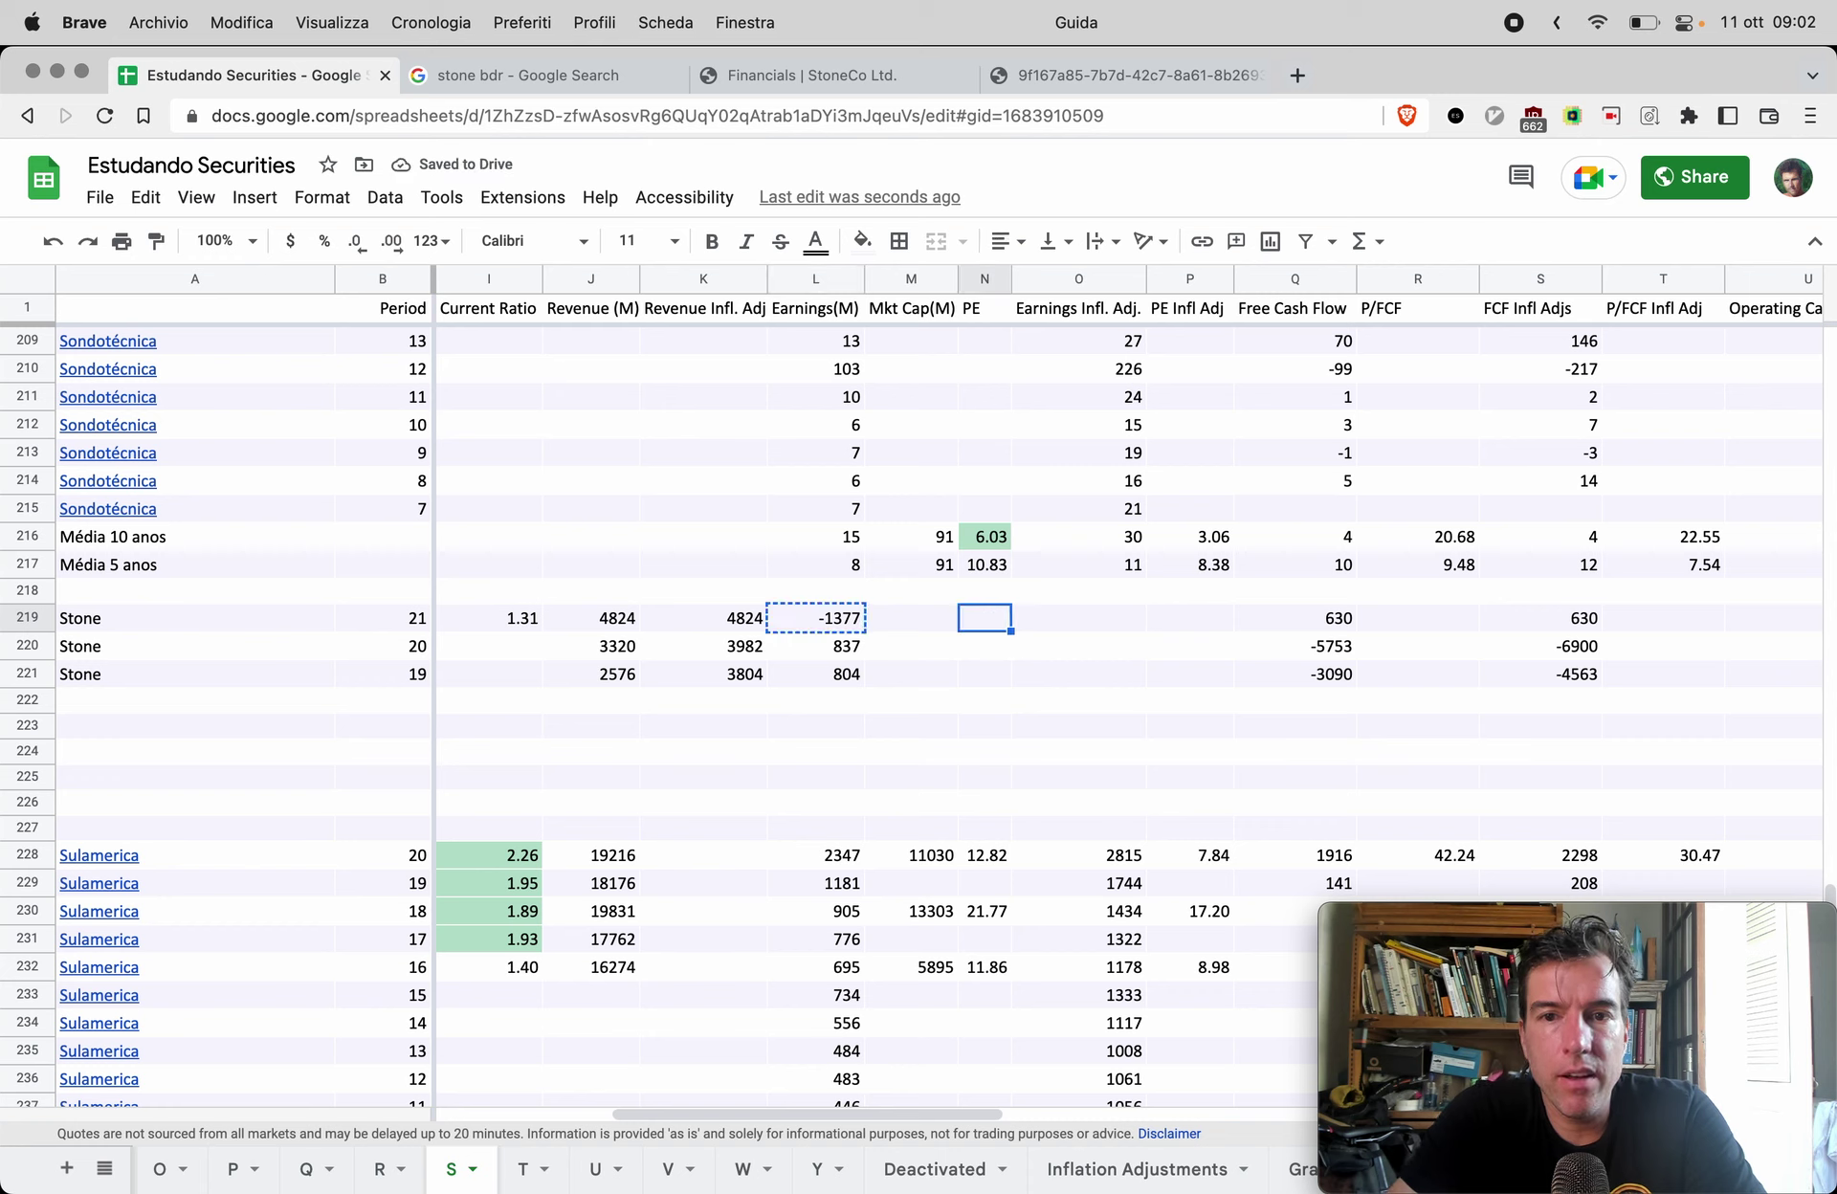
key("Right")
key("super+v")
Step: Enter =L220*(K220/J220) as Stone's period 20 Earnings Infl. Adj. and copy the formula to period 19
key("Down")
key("Left")
key("Left")
key("Left")
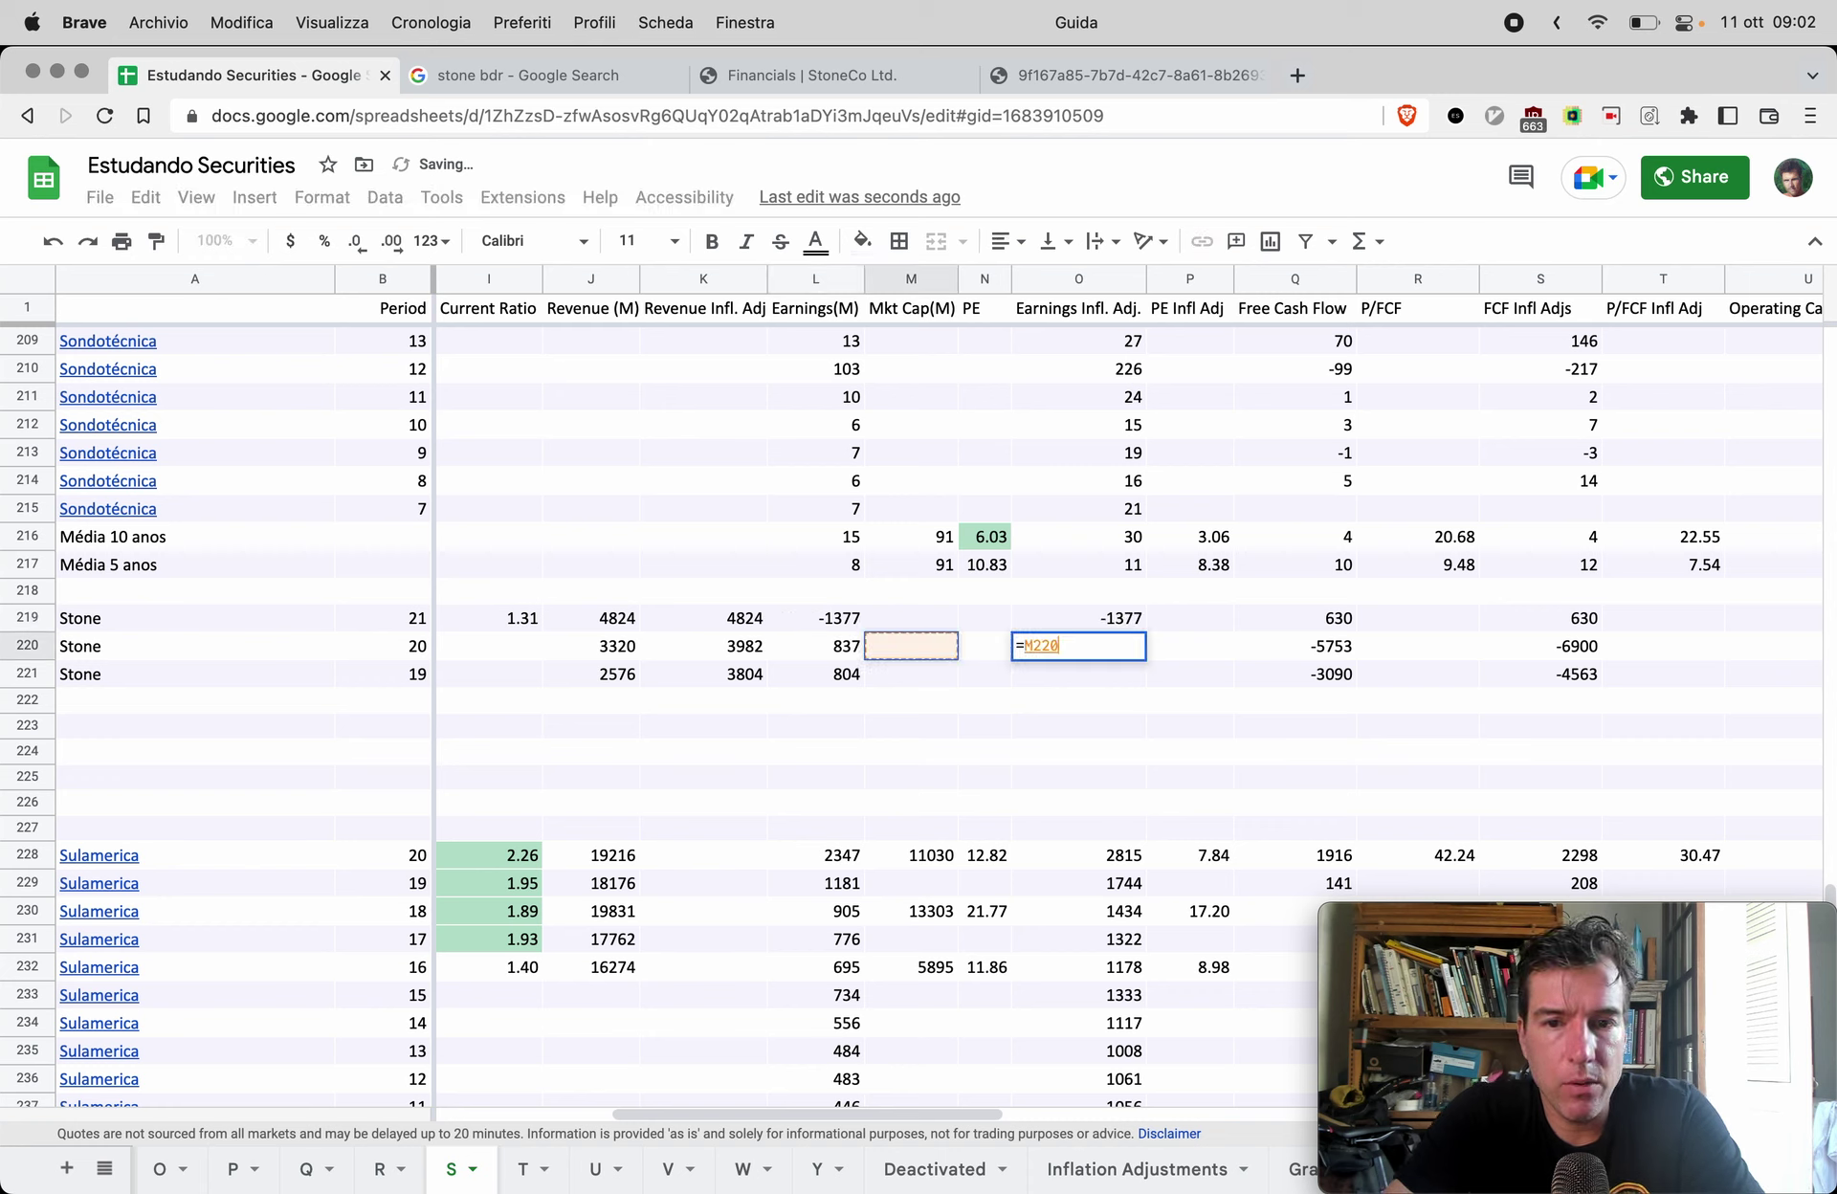
type("*(K220/J220)")
key("Return")
key("Up")
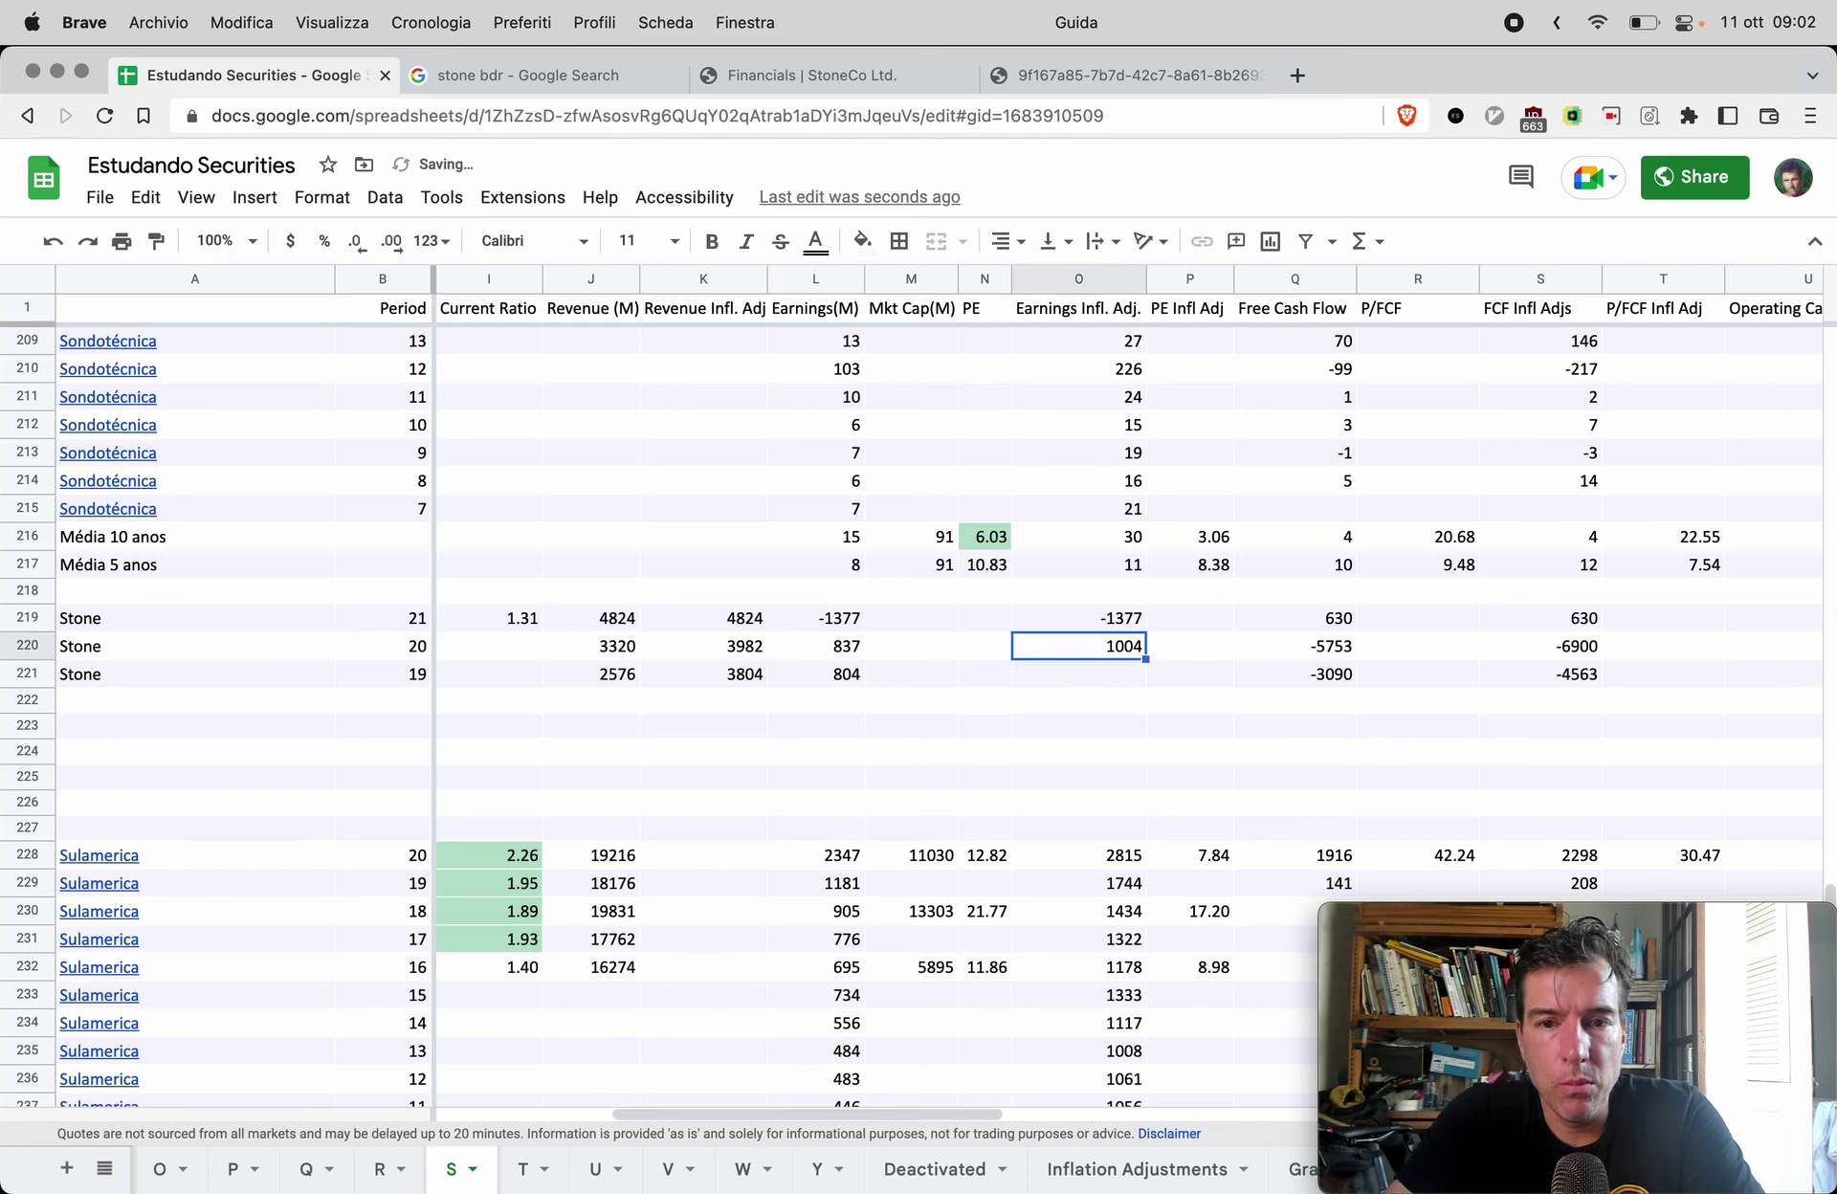
key("super+c")
key("Down")
key("super+v")
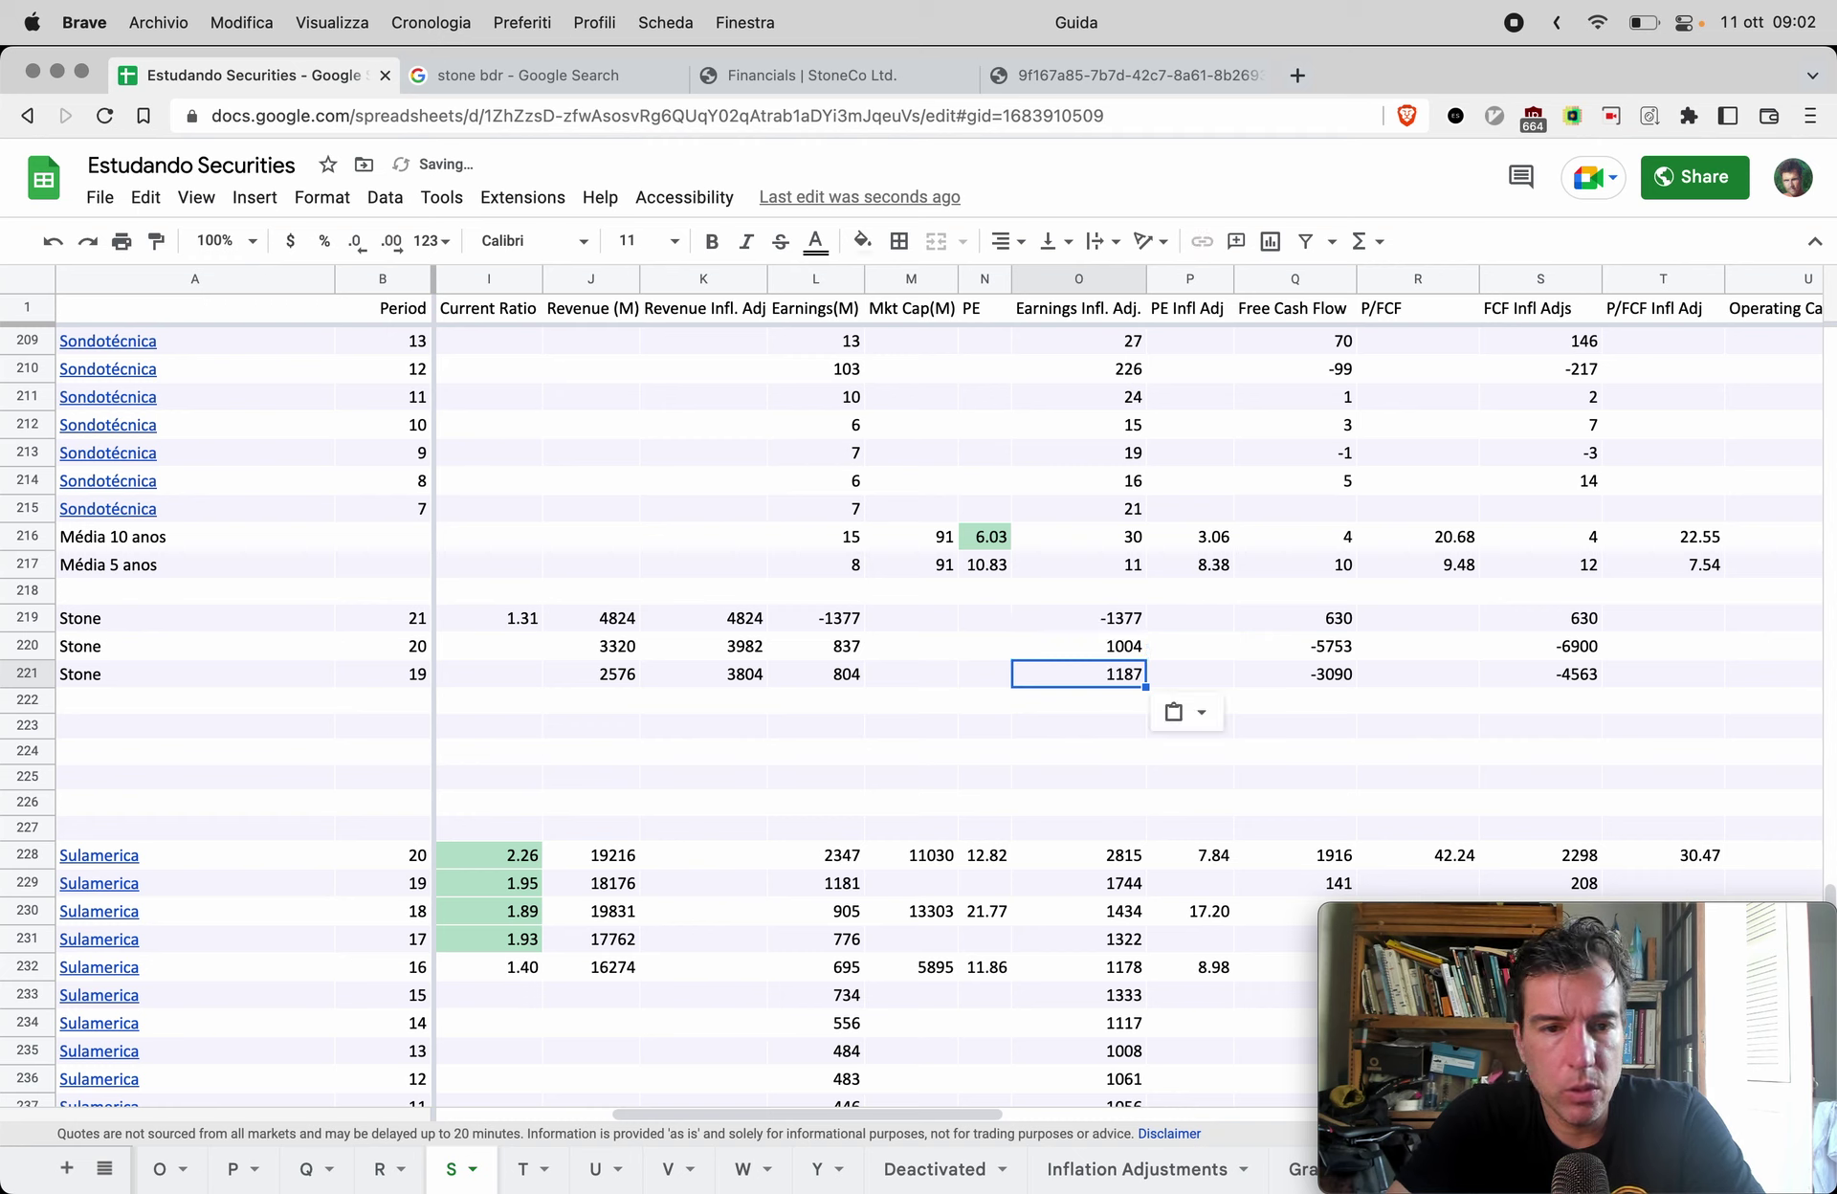
Step: Delete the empty rows 224 to 227 between the Stone and Sulamerica blocks
left_click(27, 752)
left_click(25, 823, "shift")
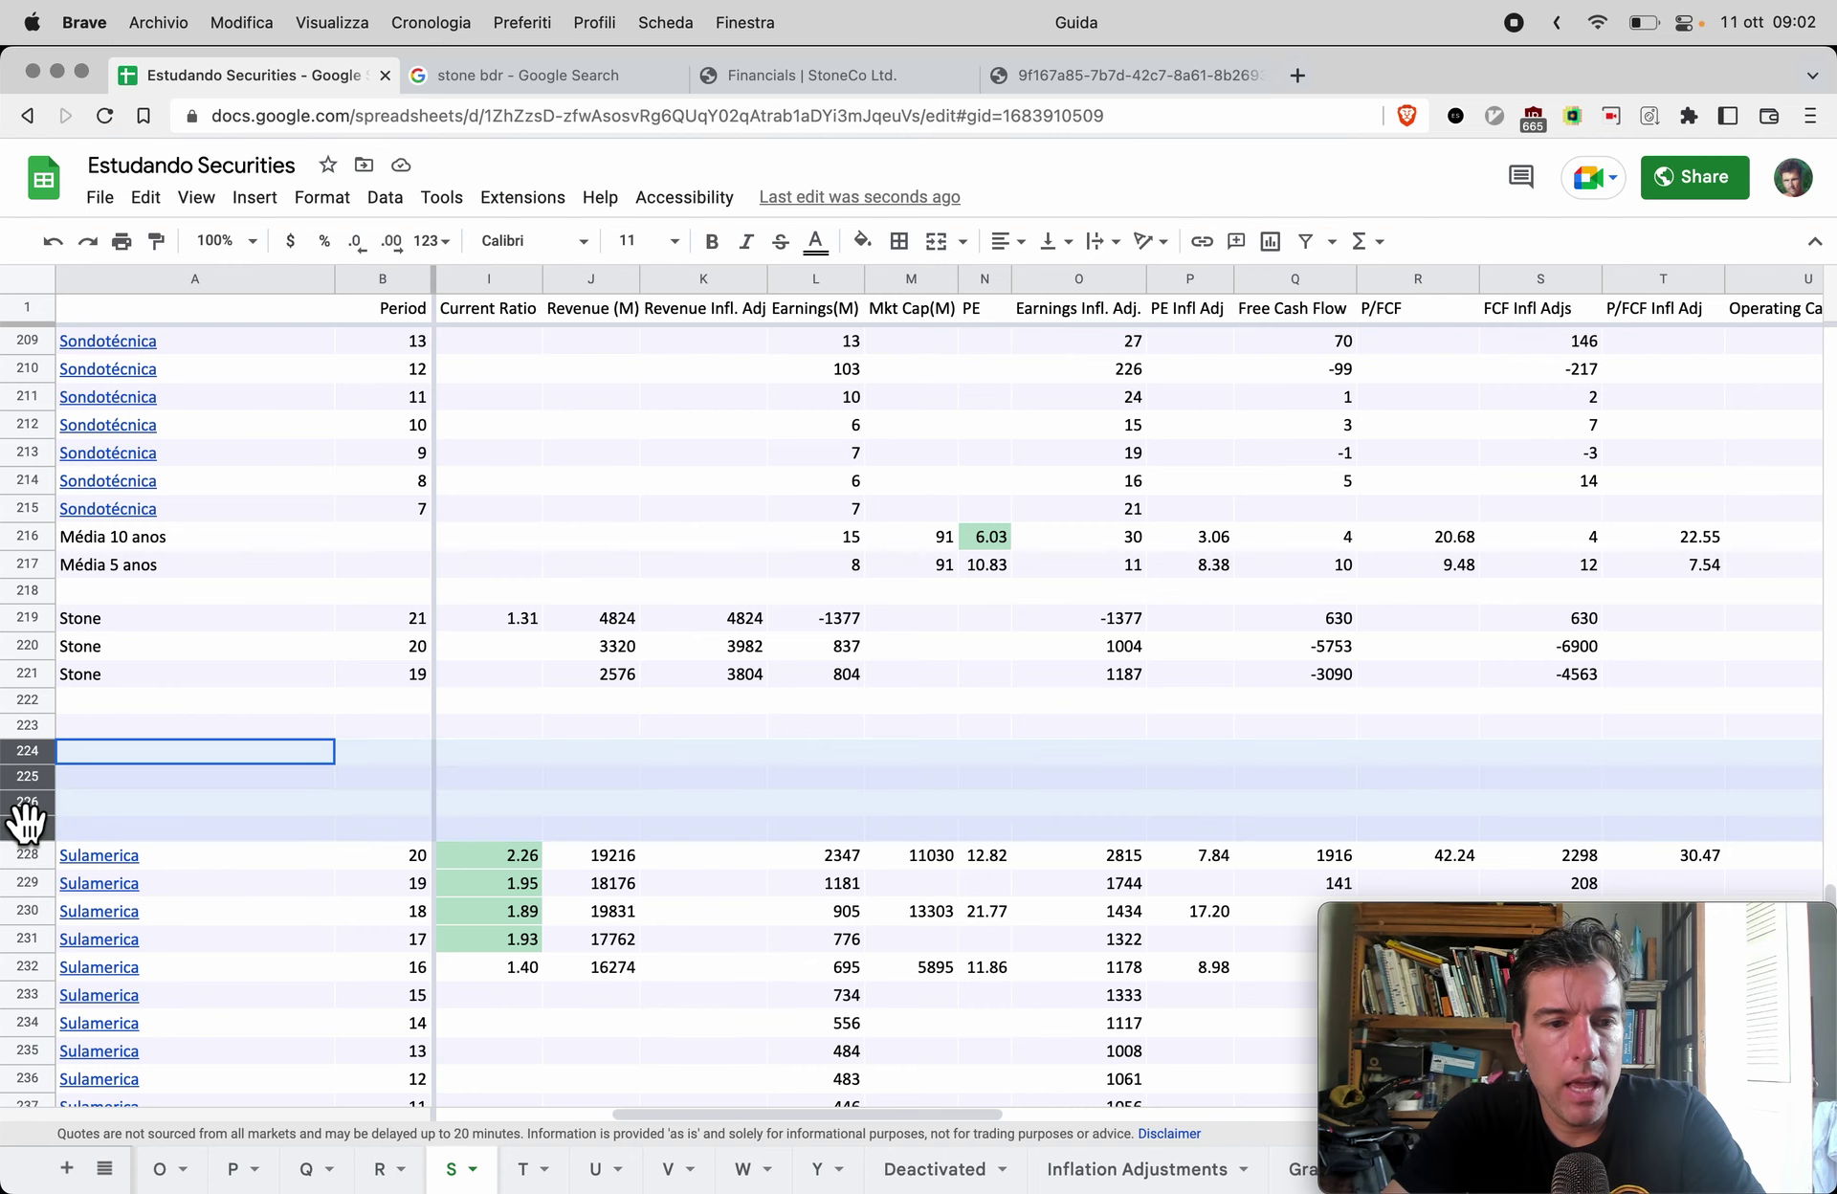
right_click(27, 821)
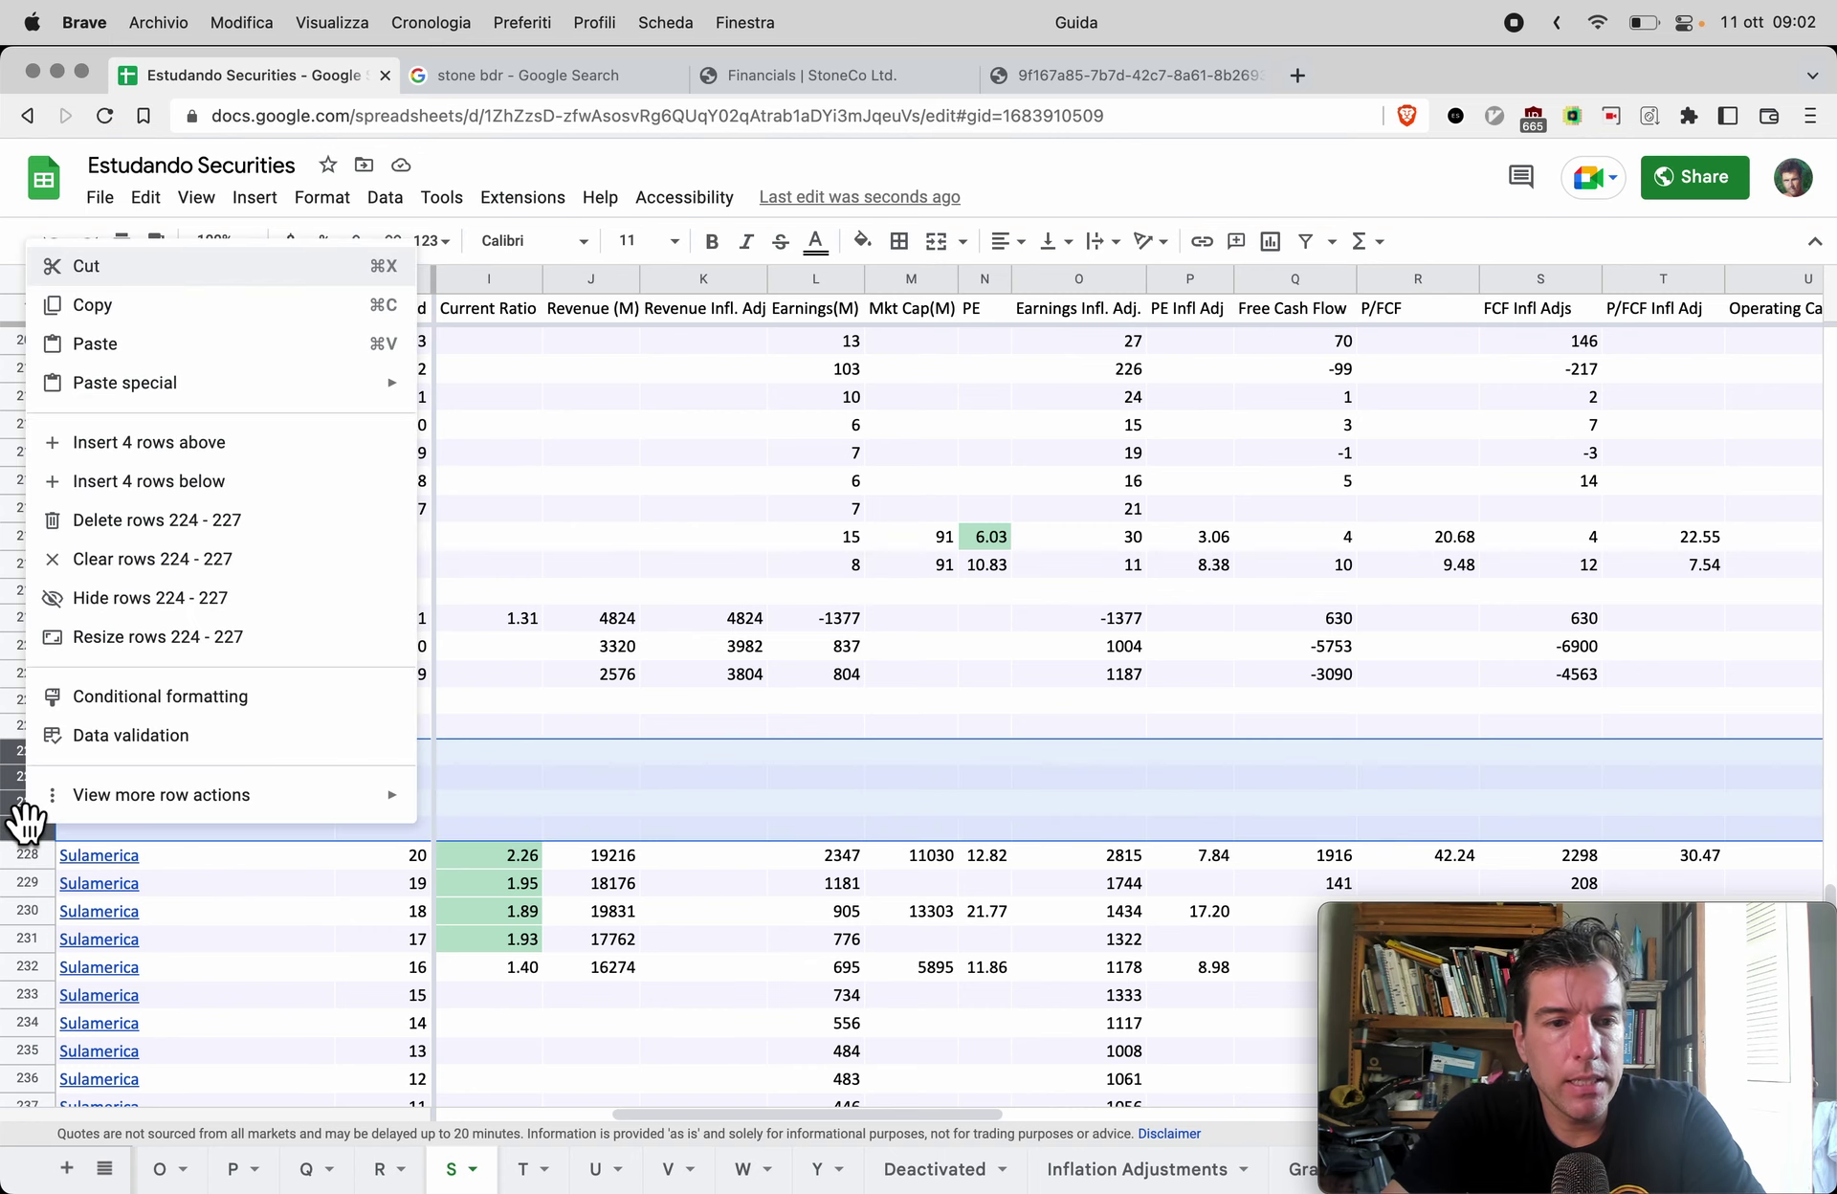
left_click(141, 521)
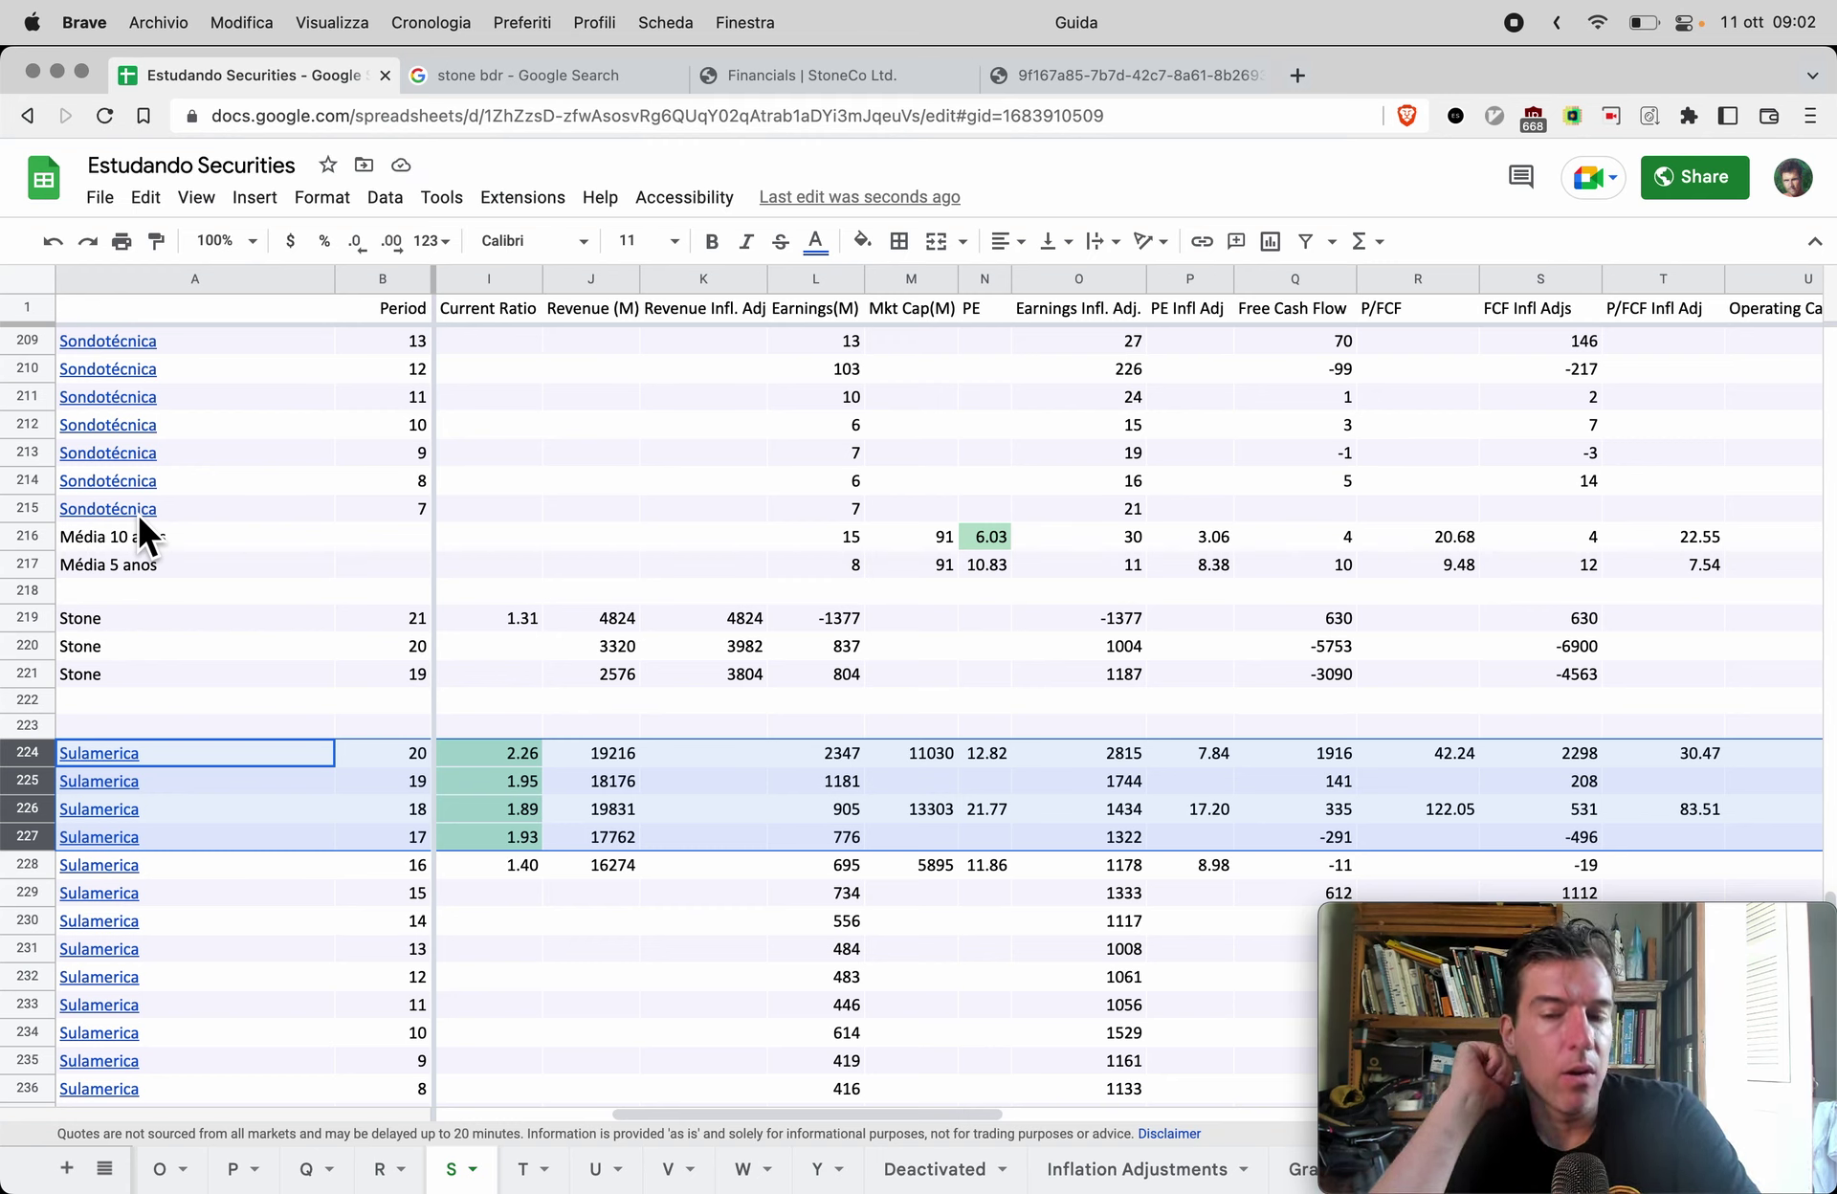
left_click(707, 679)
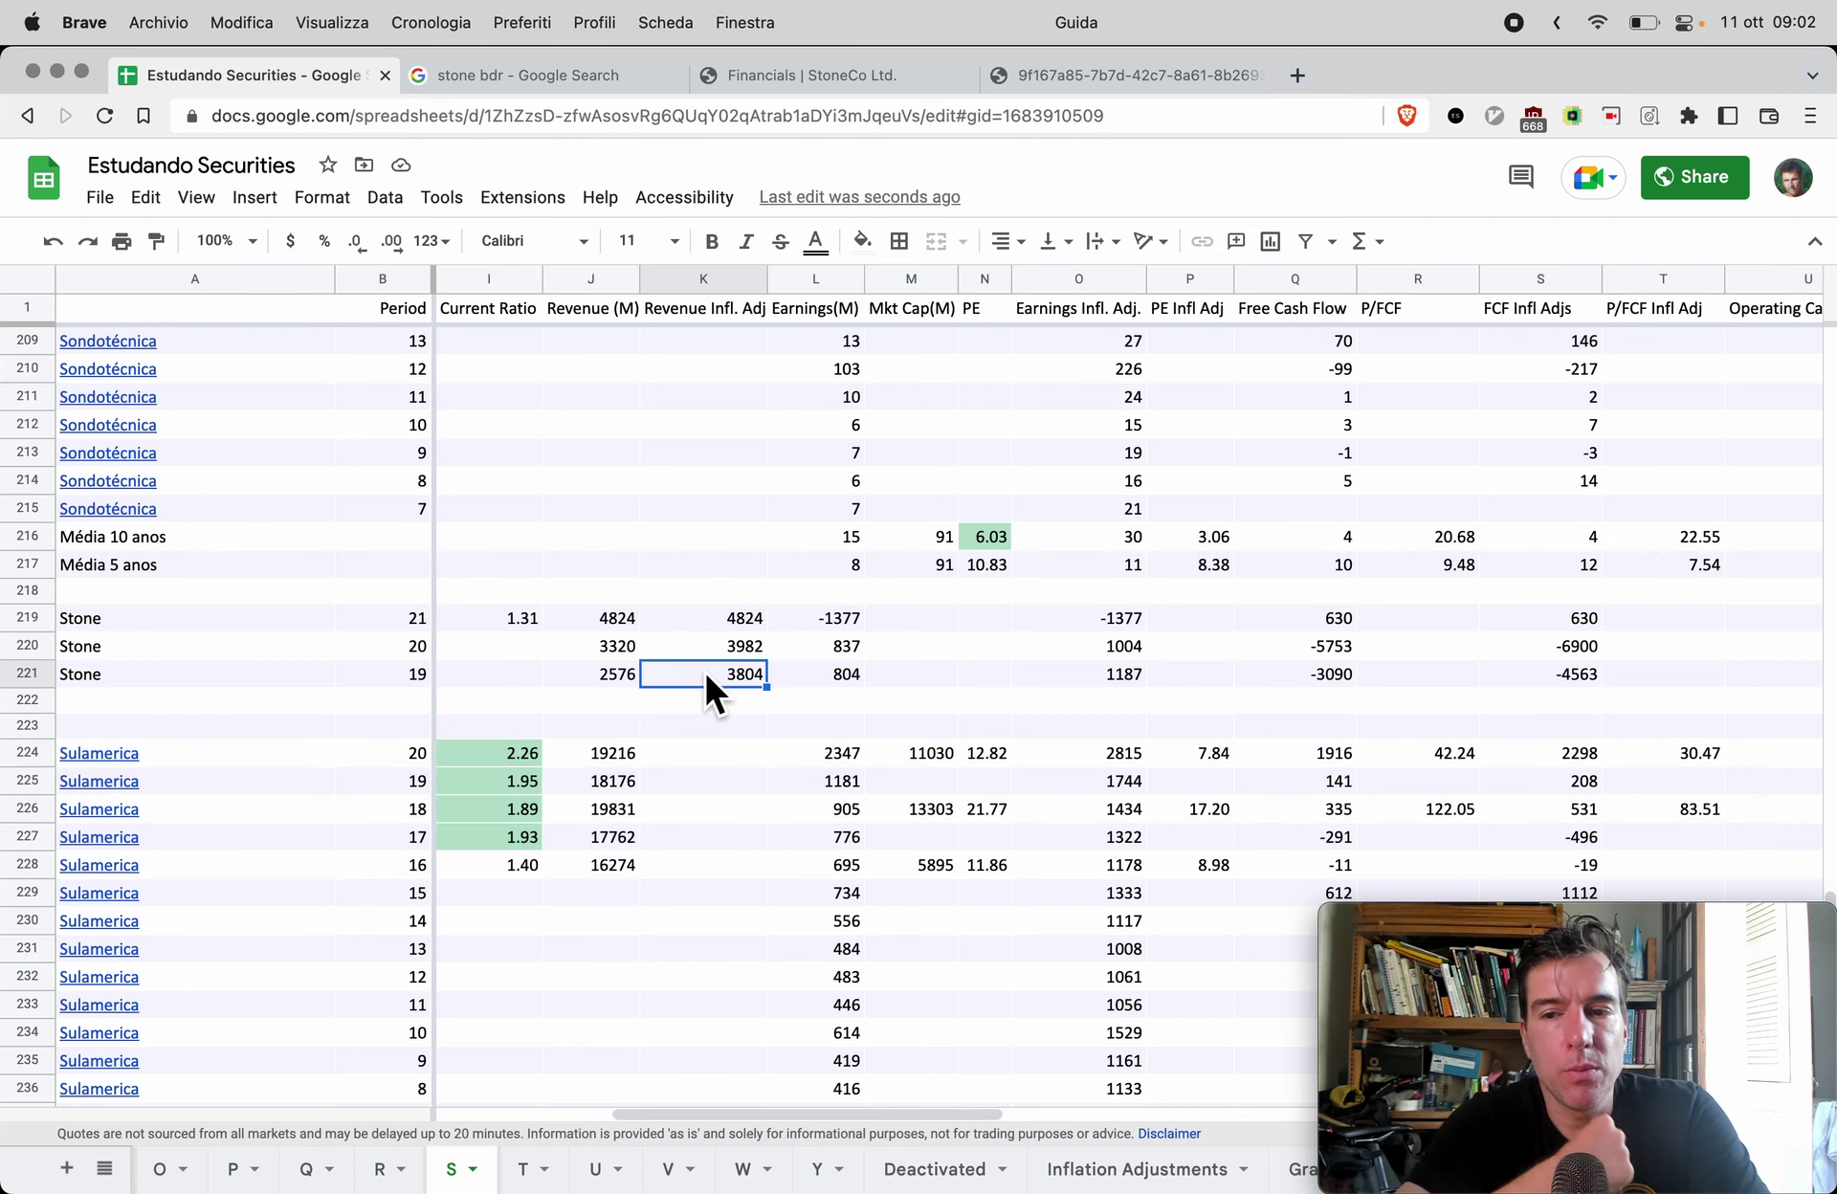
Step: Open a second copy of the Estudando Securities spreadsheet in place of the stone bdr search and make it the first browser tab
key("ctrl+Tab")
key("super+l")
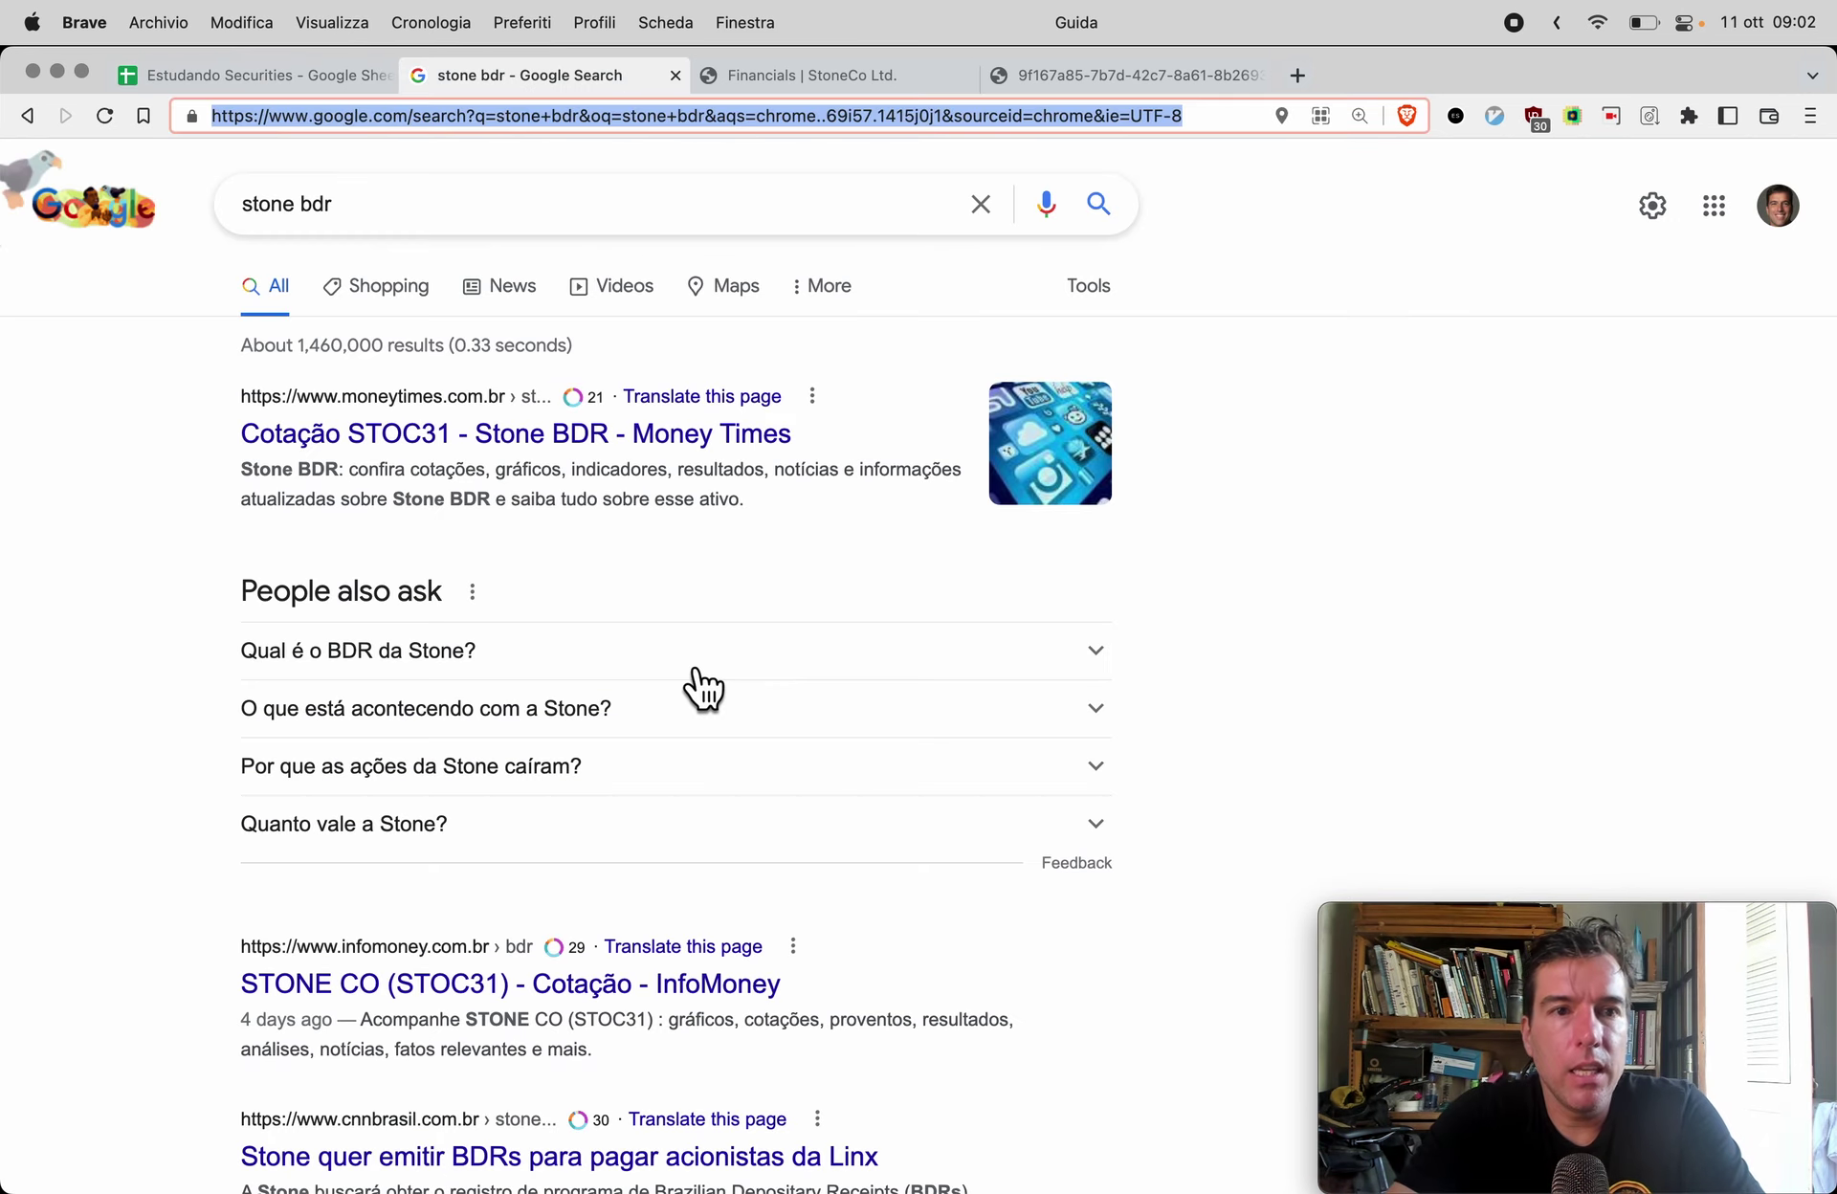
type("nnn")
key("super+v")
key("Return")
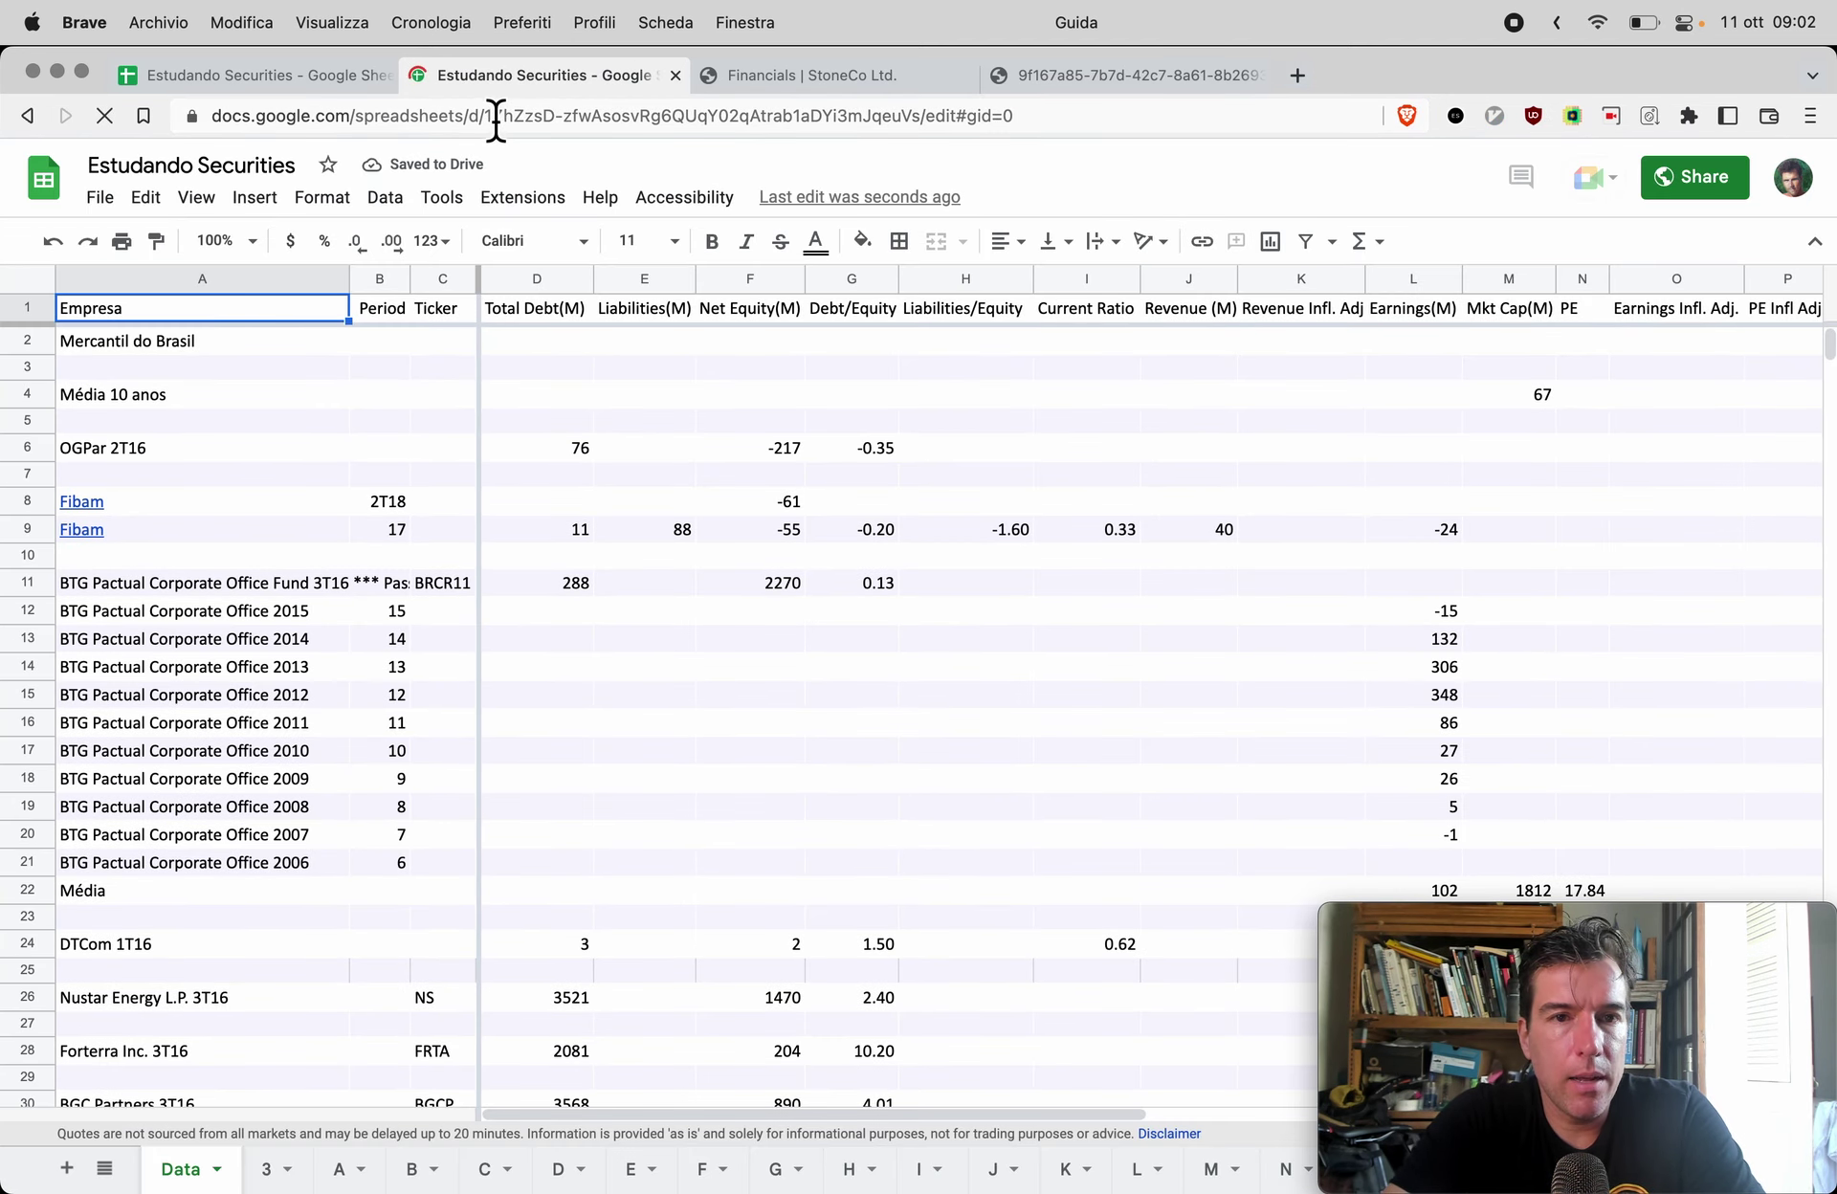
left_click_drag(516, 70, 218, 65)
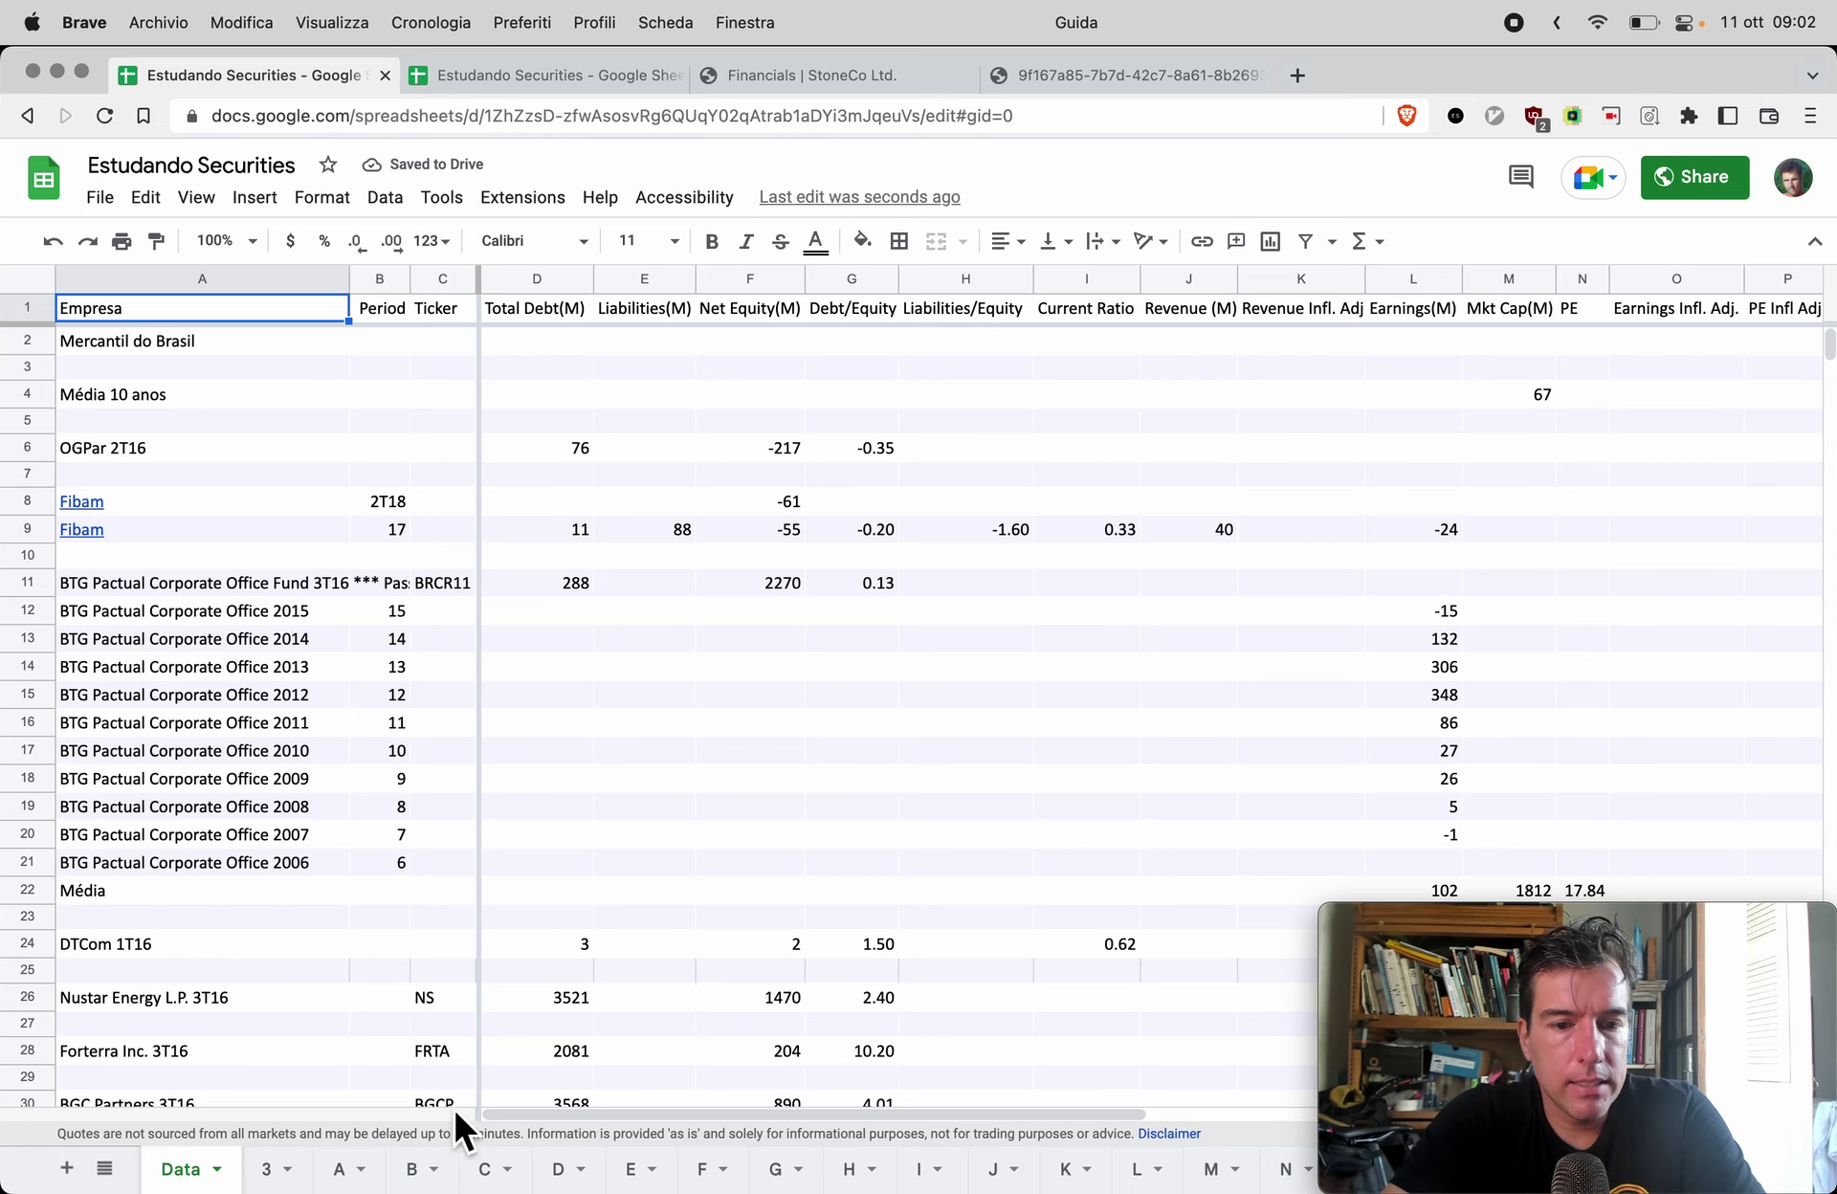
Step: Open sheet C in the second copy of the spreadsheet and locate the Cielo rows
left_click(484, 1171)
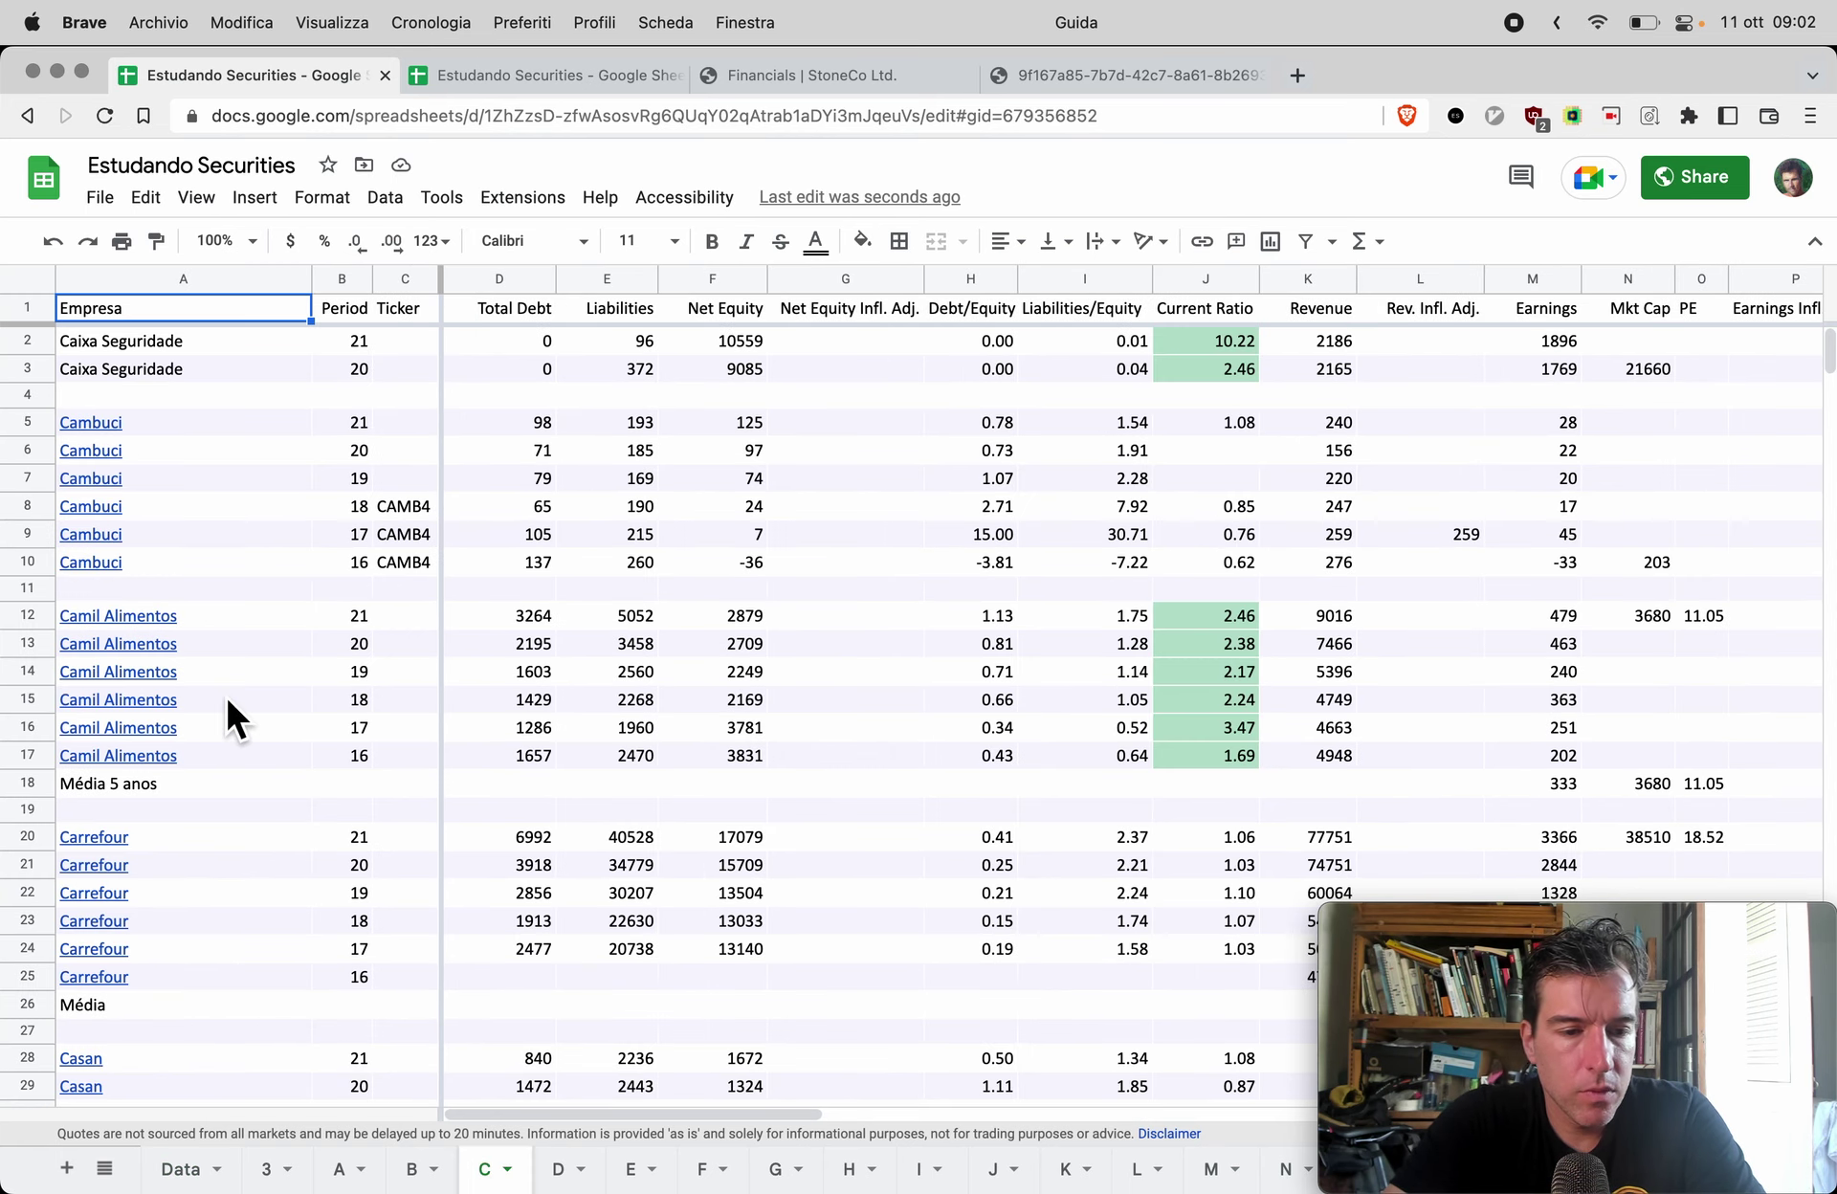
scroll(234, 718, "down", 2)
scroll(438, 995, "down", 10)
scroll(438, 1022, "down", 20)
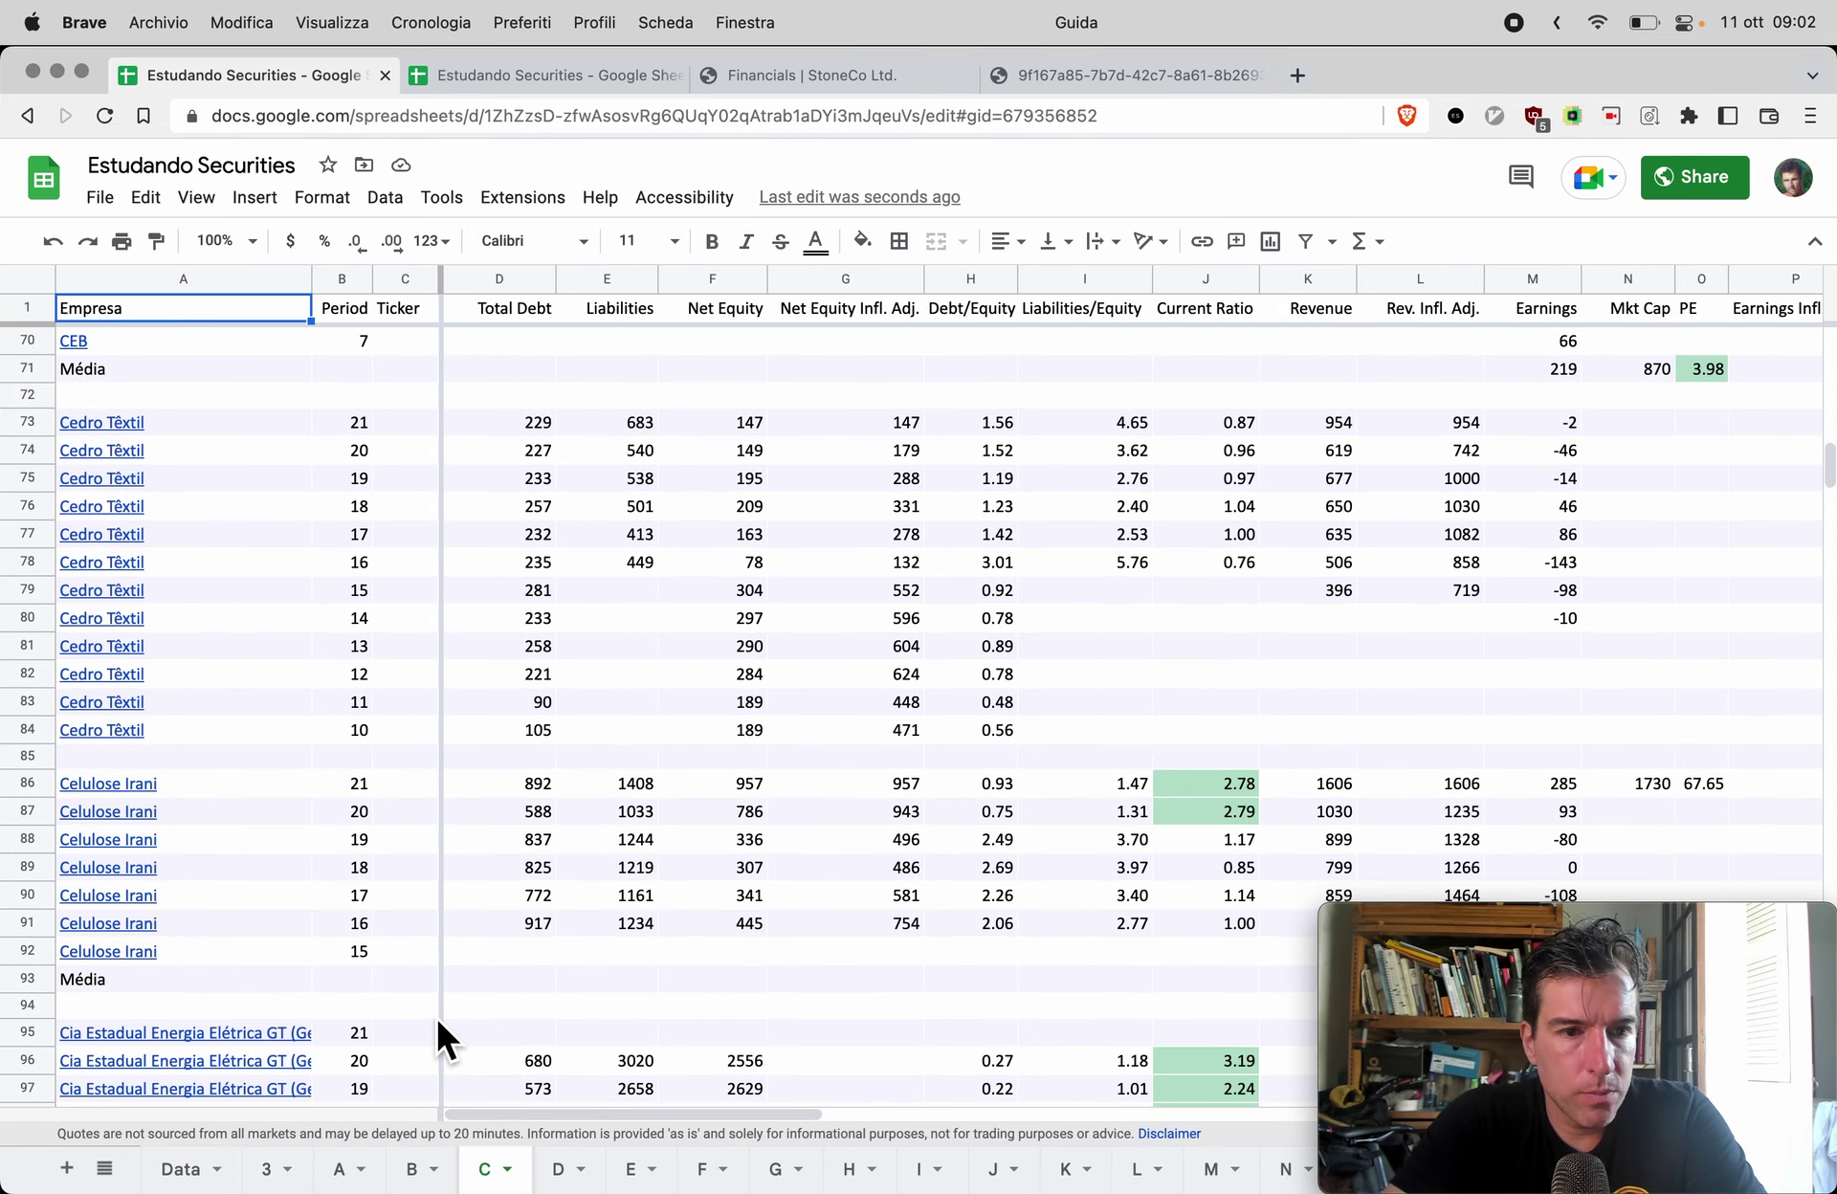
scroll(439, 1022, "down", 20)
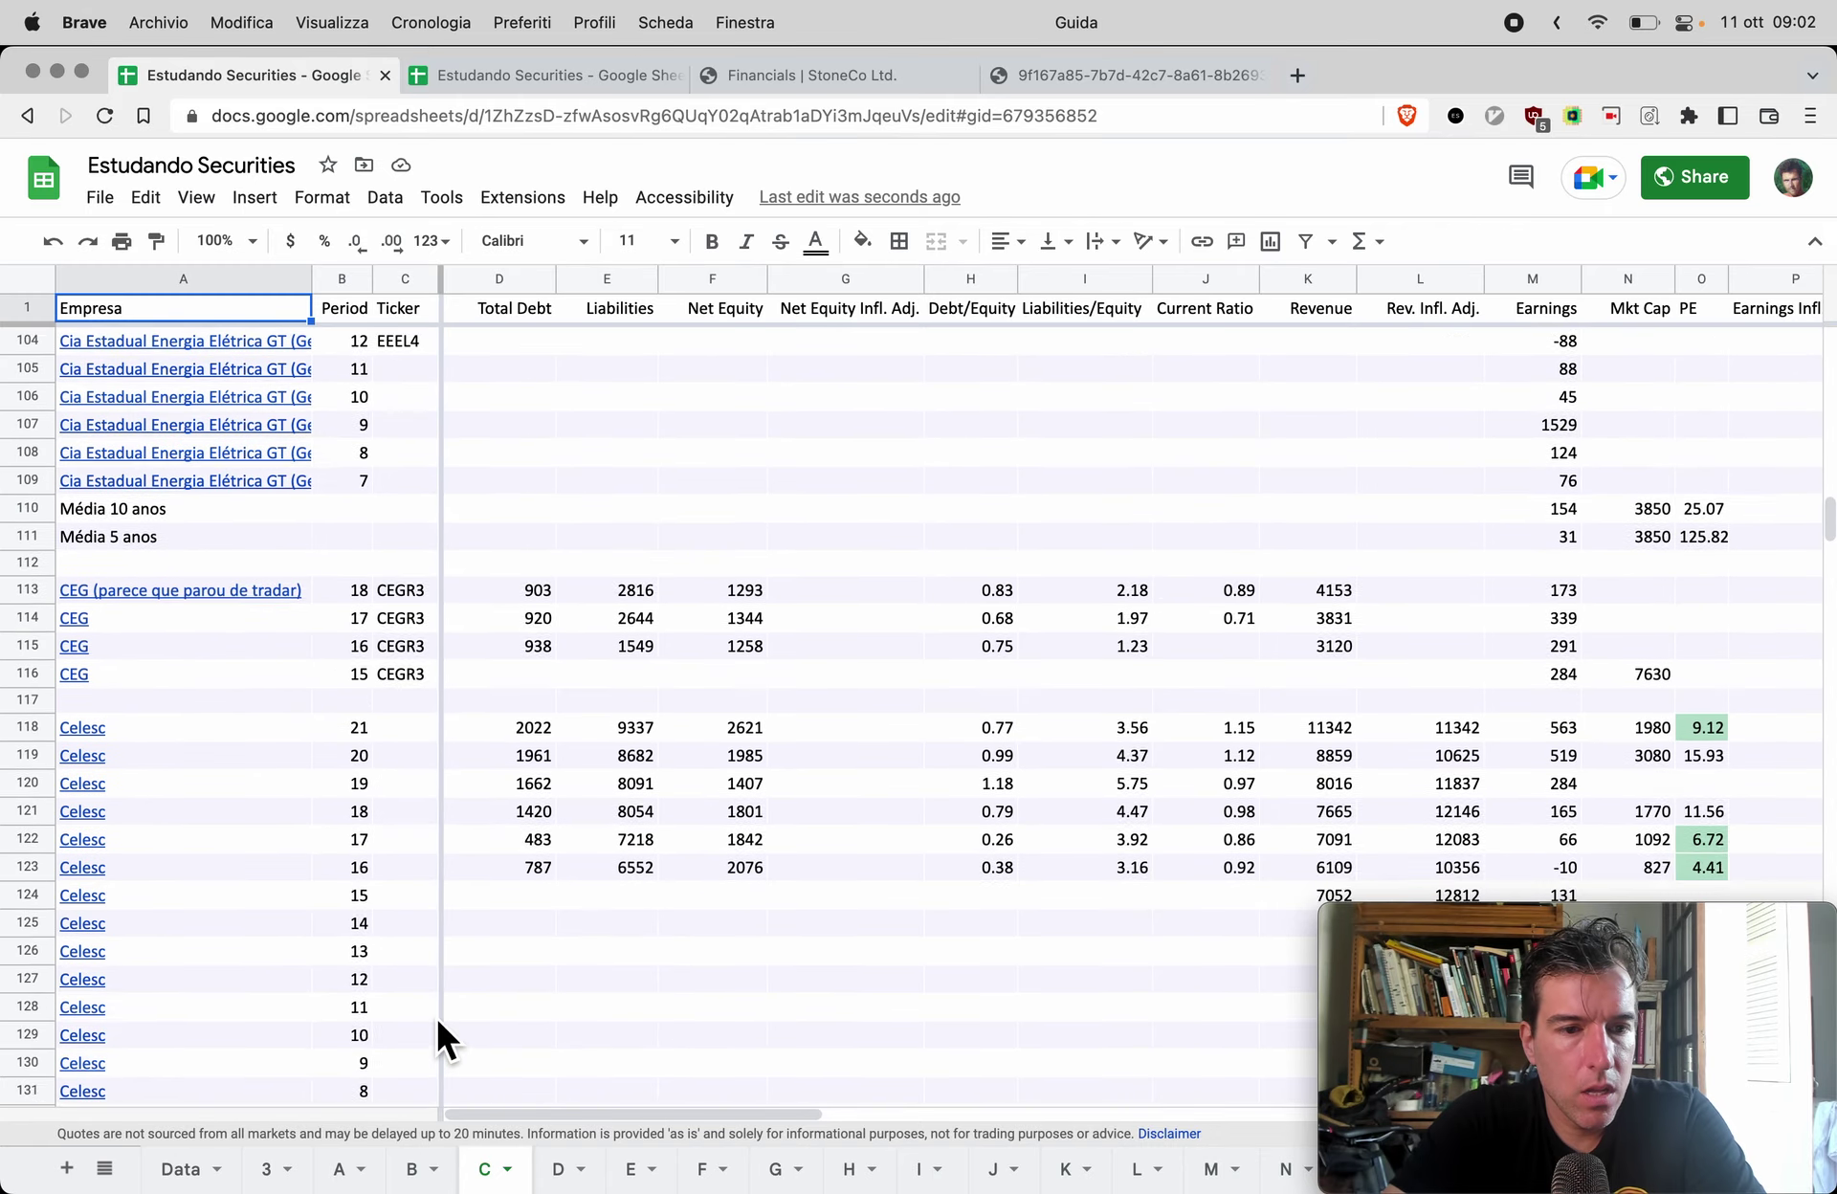
scroll(438, 1022, "down", 4)
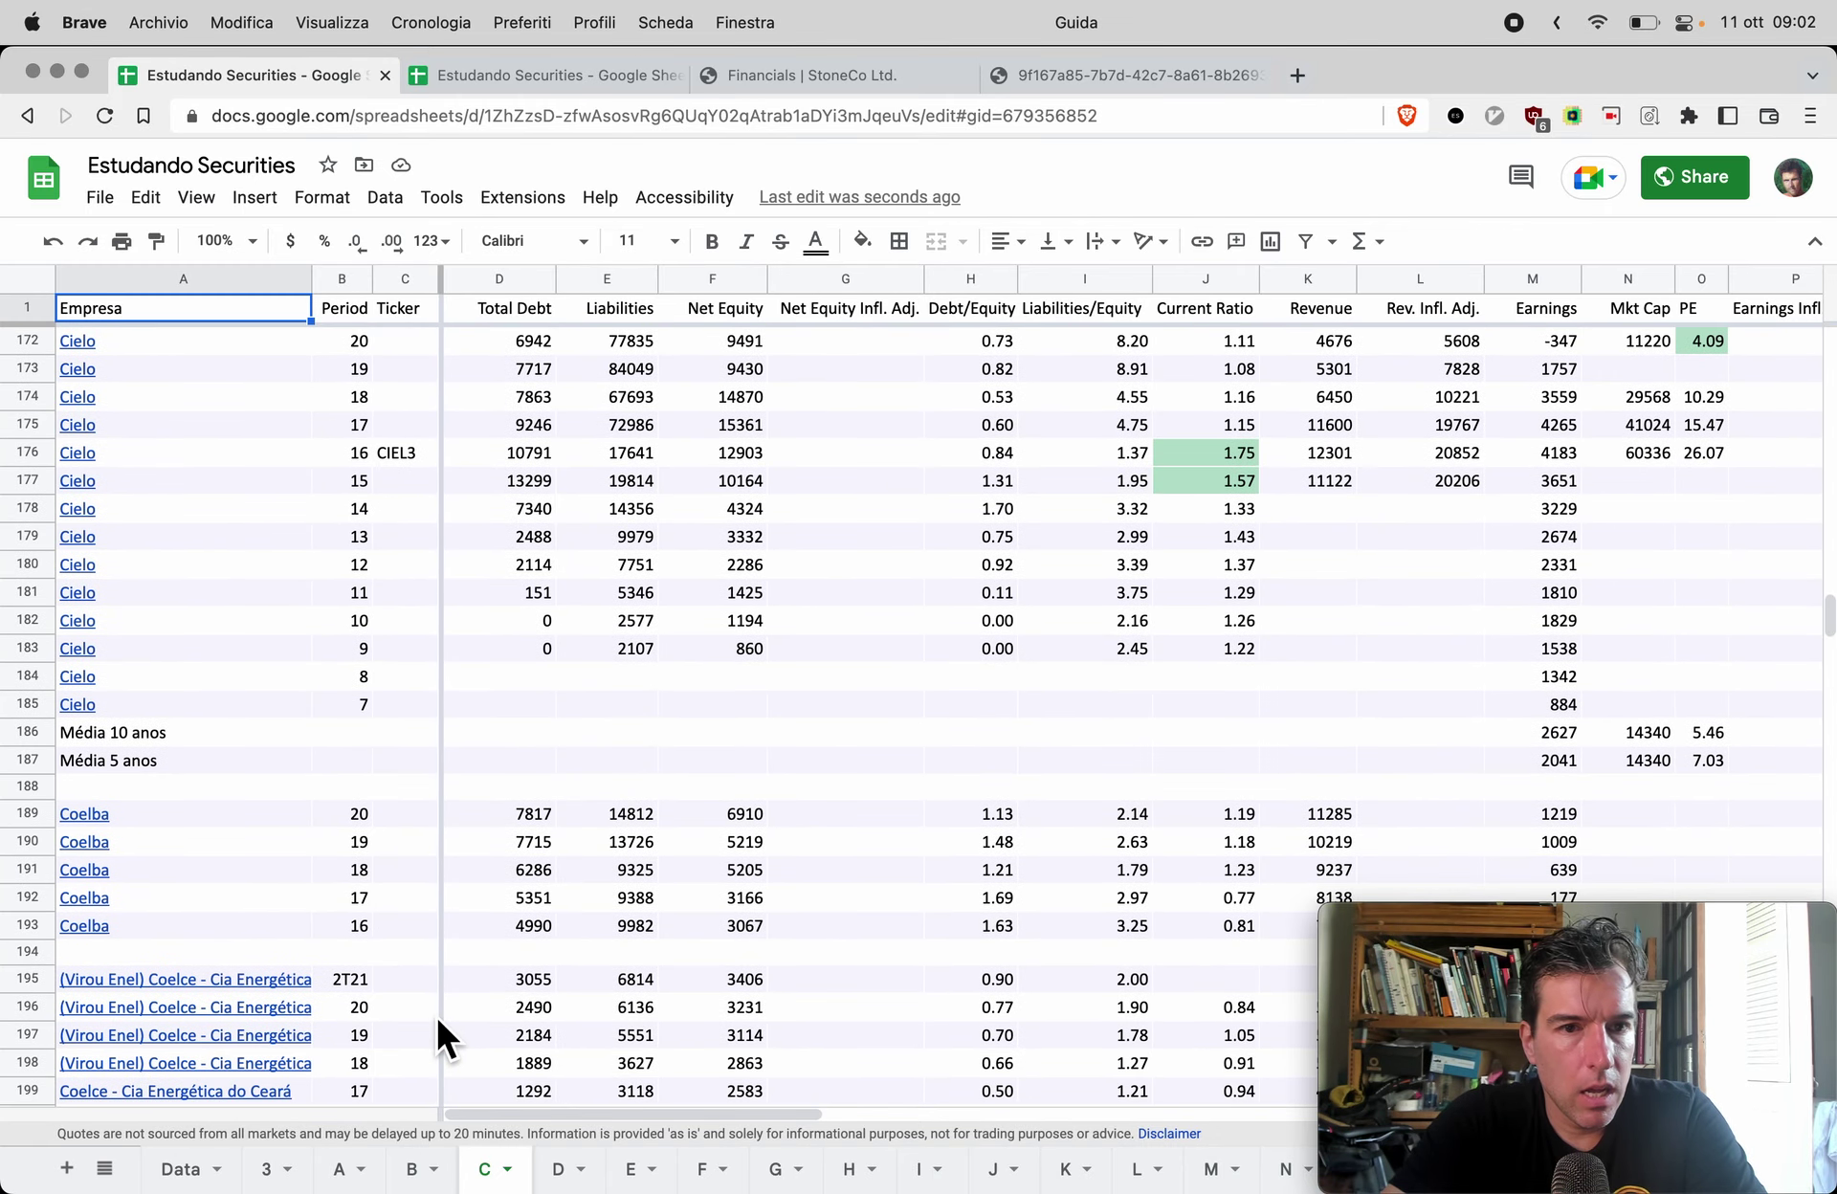
scroll(438, 1022, "up", 3)
Step: Bring Stone's rows into view in the other copy and look over Cielo's figures from total debt to inflation-adjusted free cash flow
key("ctrl+Tab")
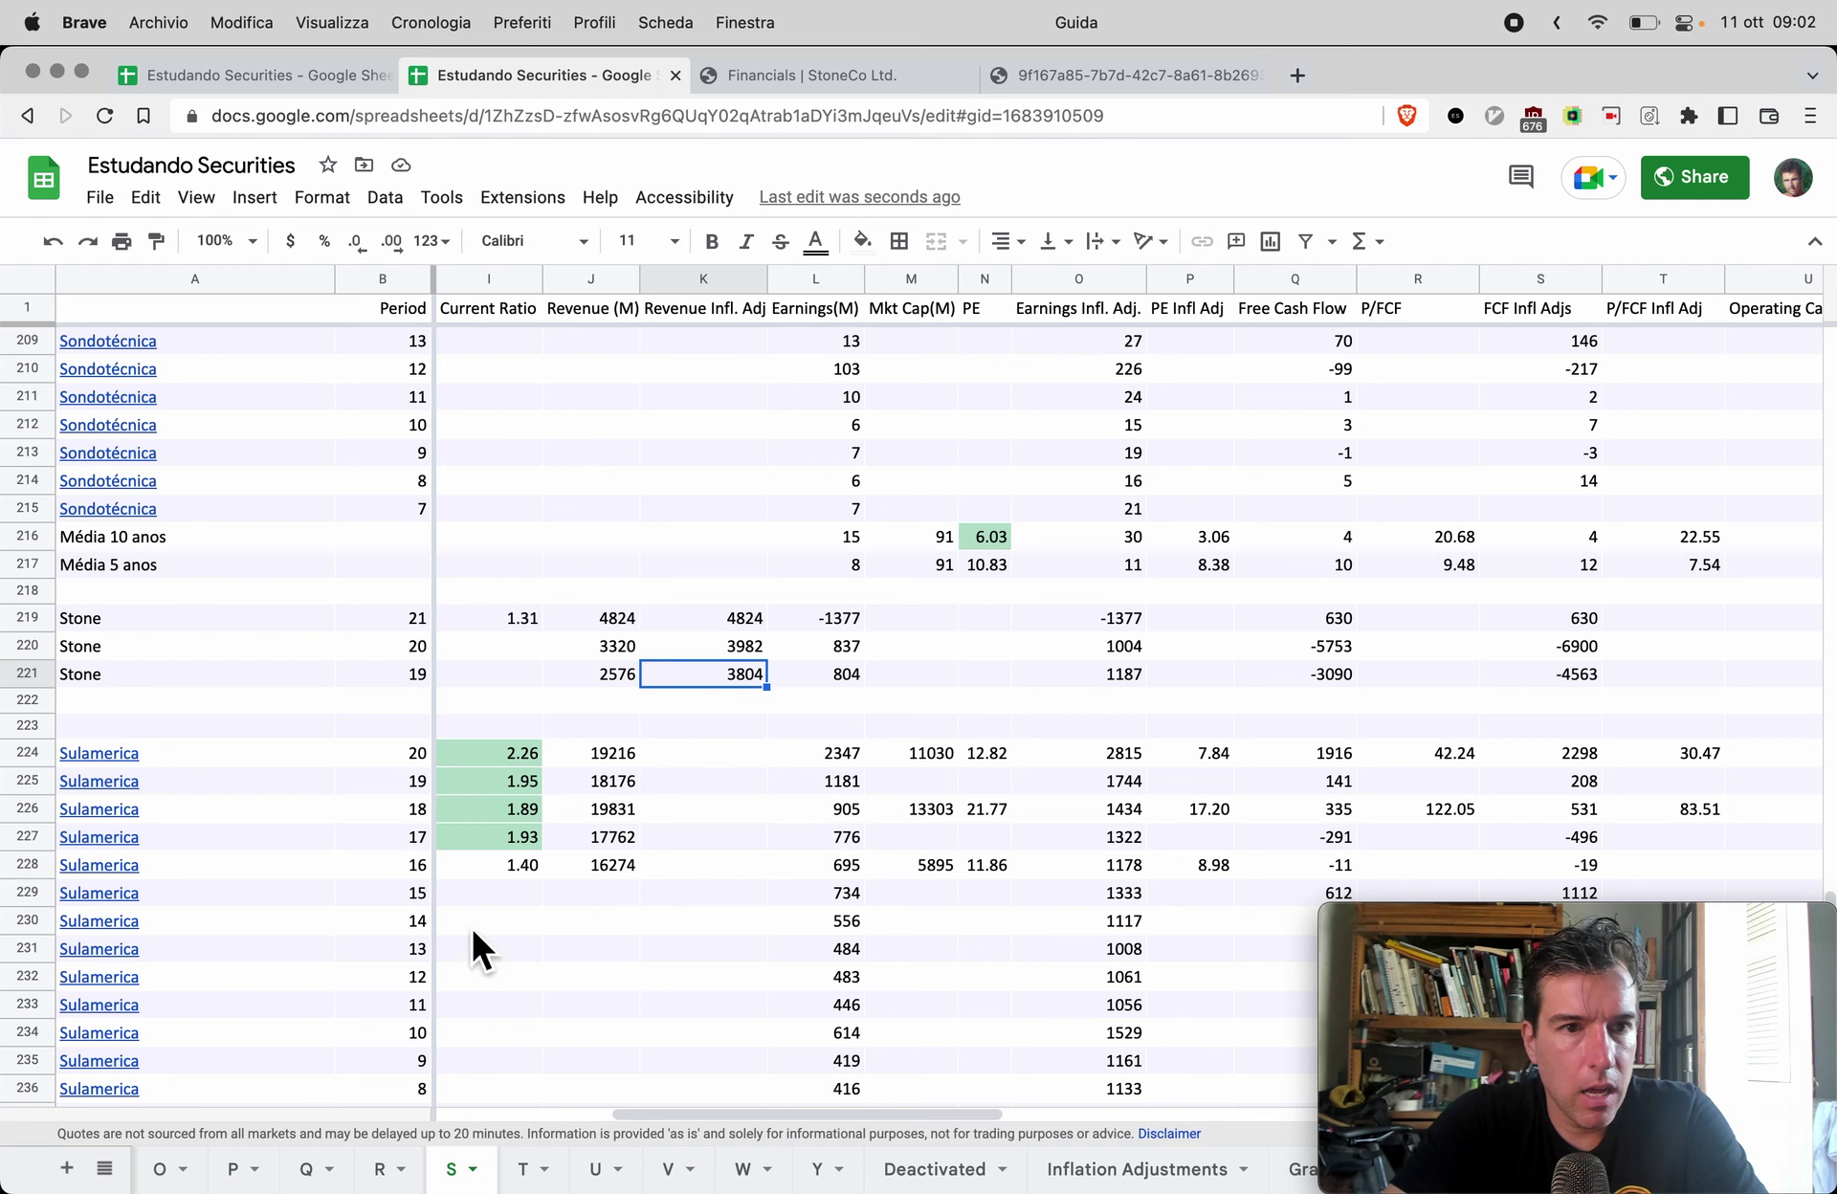
scroll(284, 773, "down", 5)
scroll(284, 773, "left", 1)
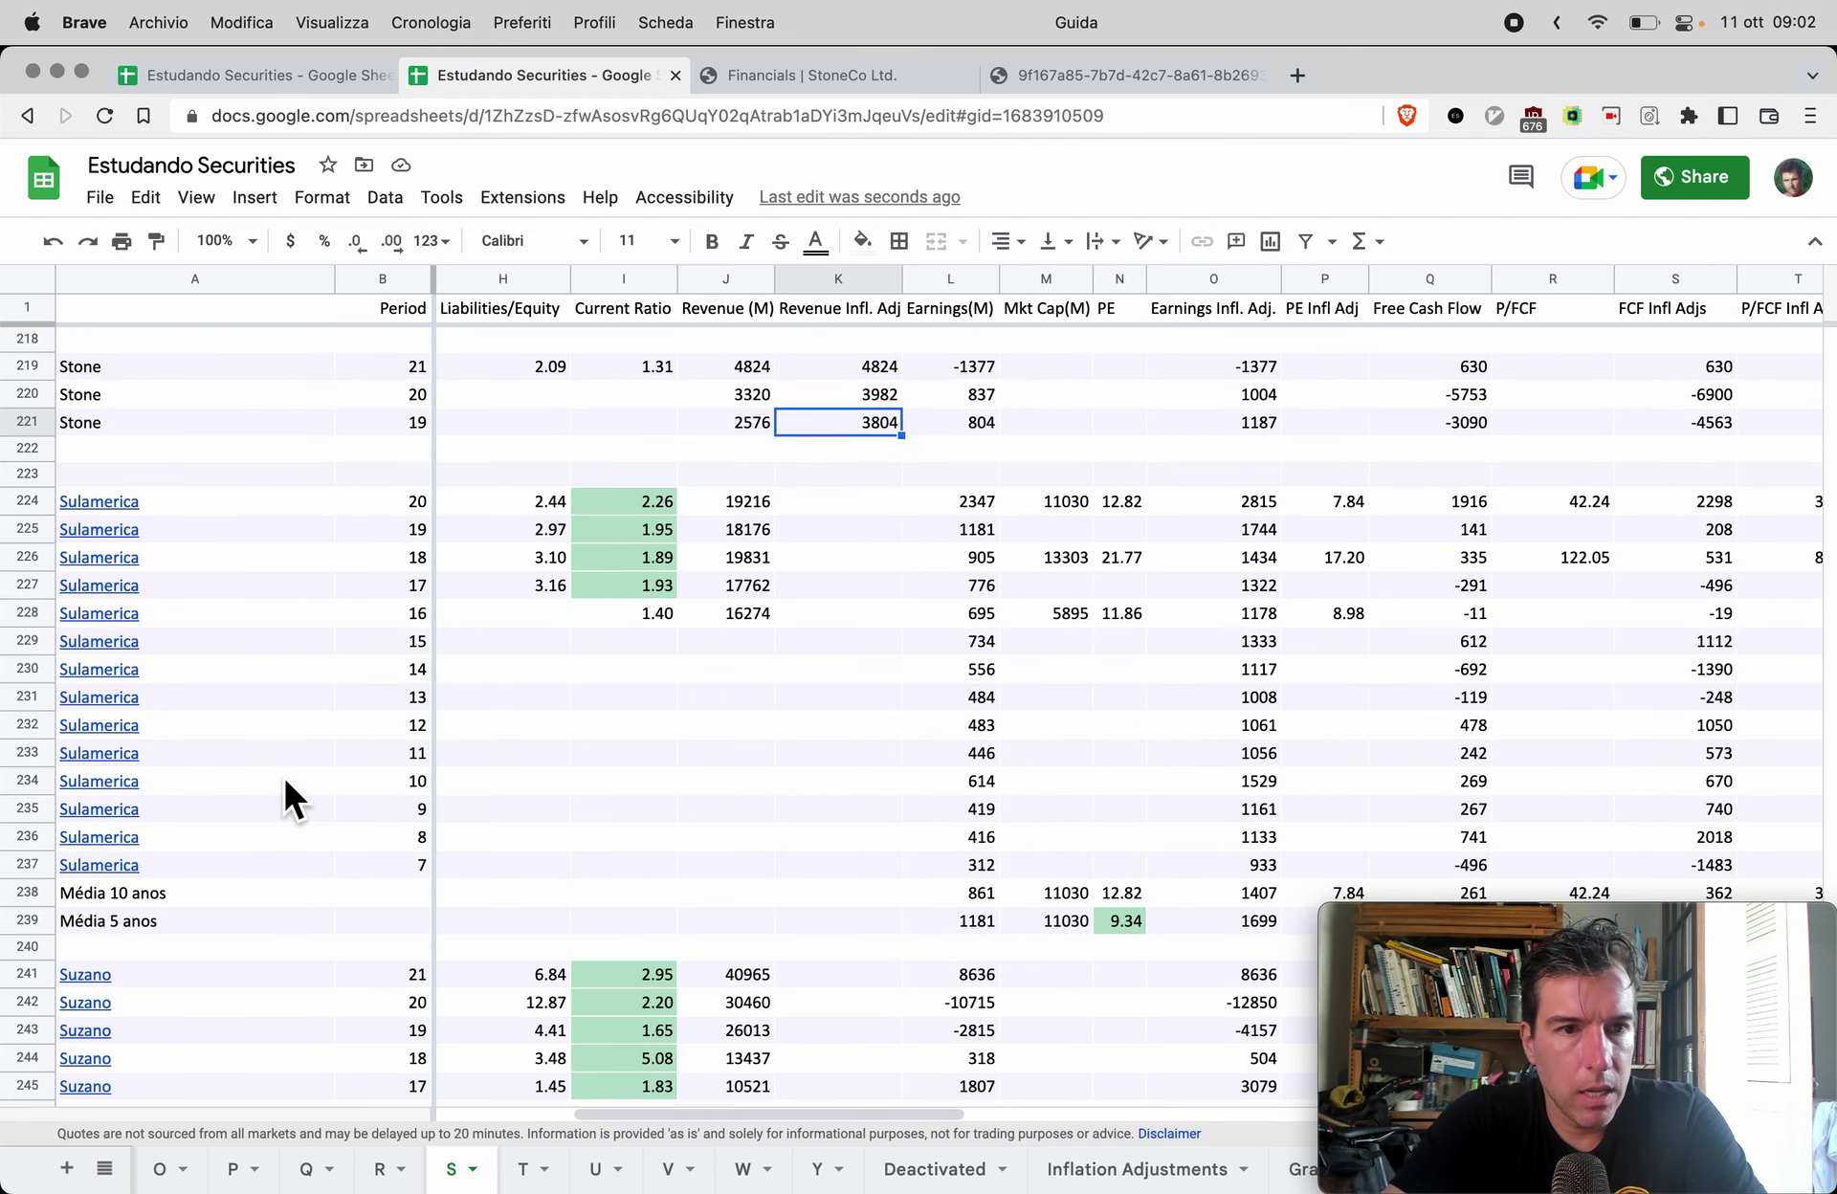
key("ctrl+shift+Tab")
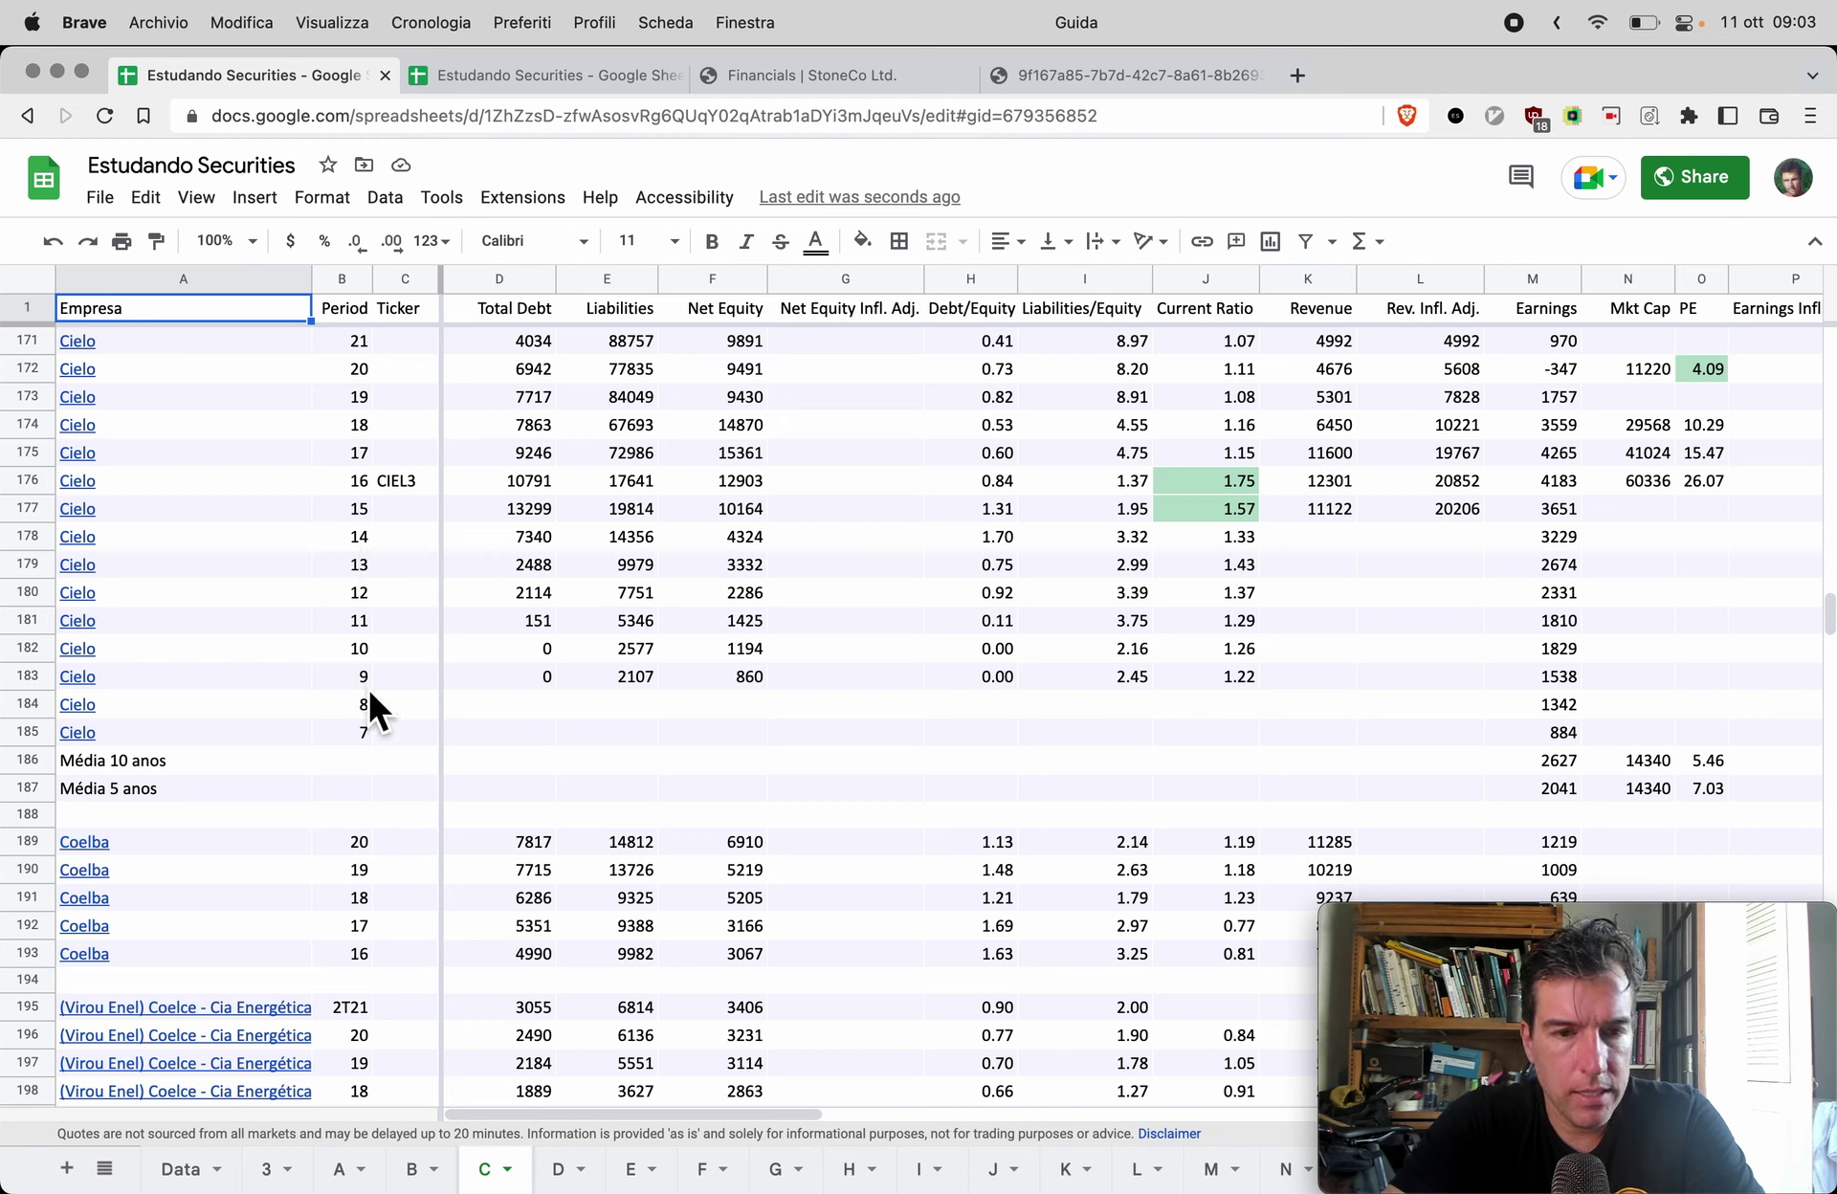
scroll(1310, 752, "right", 5)
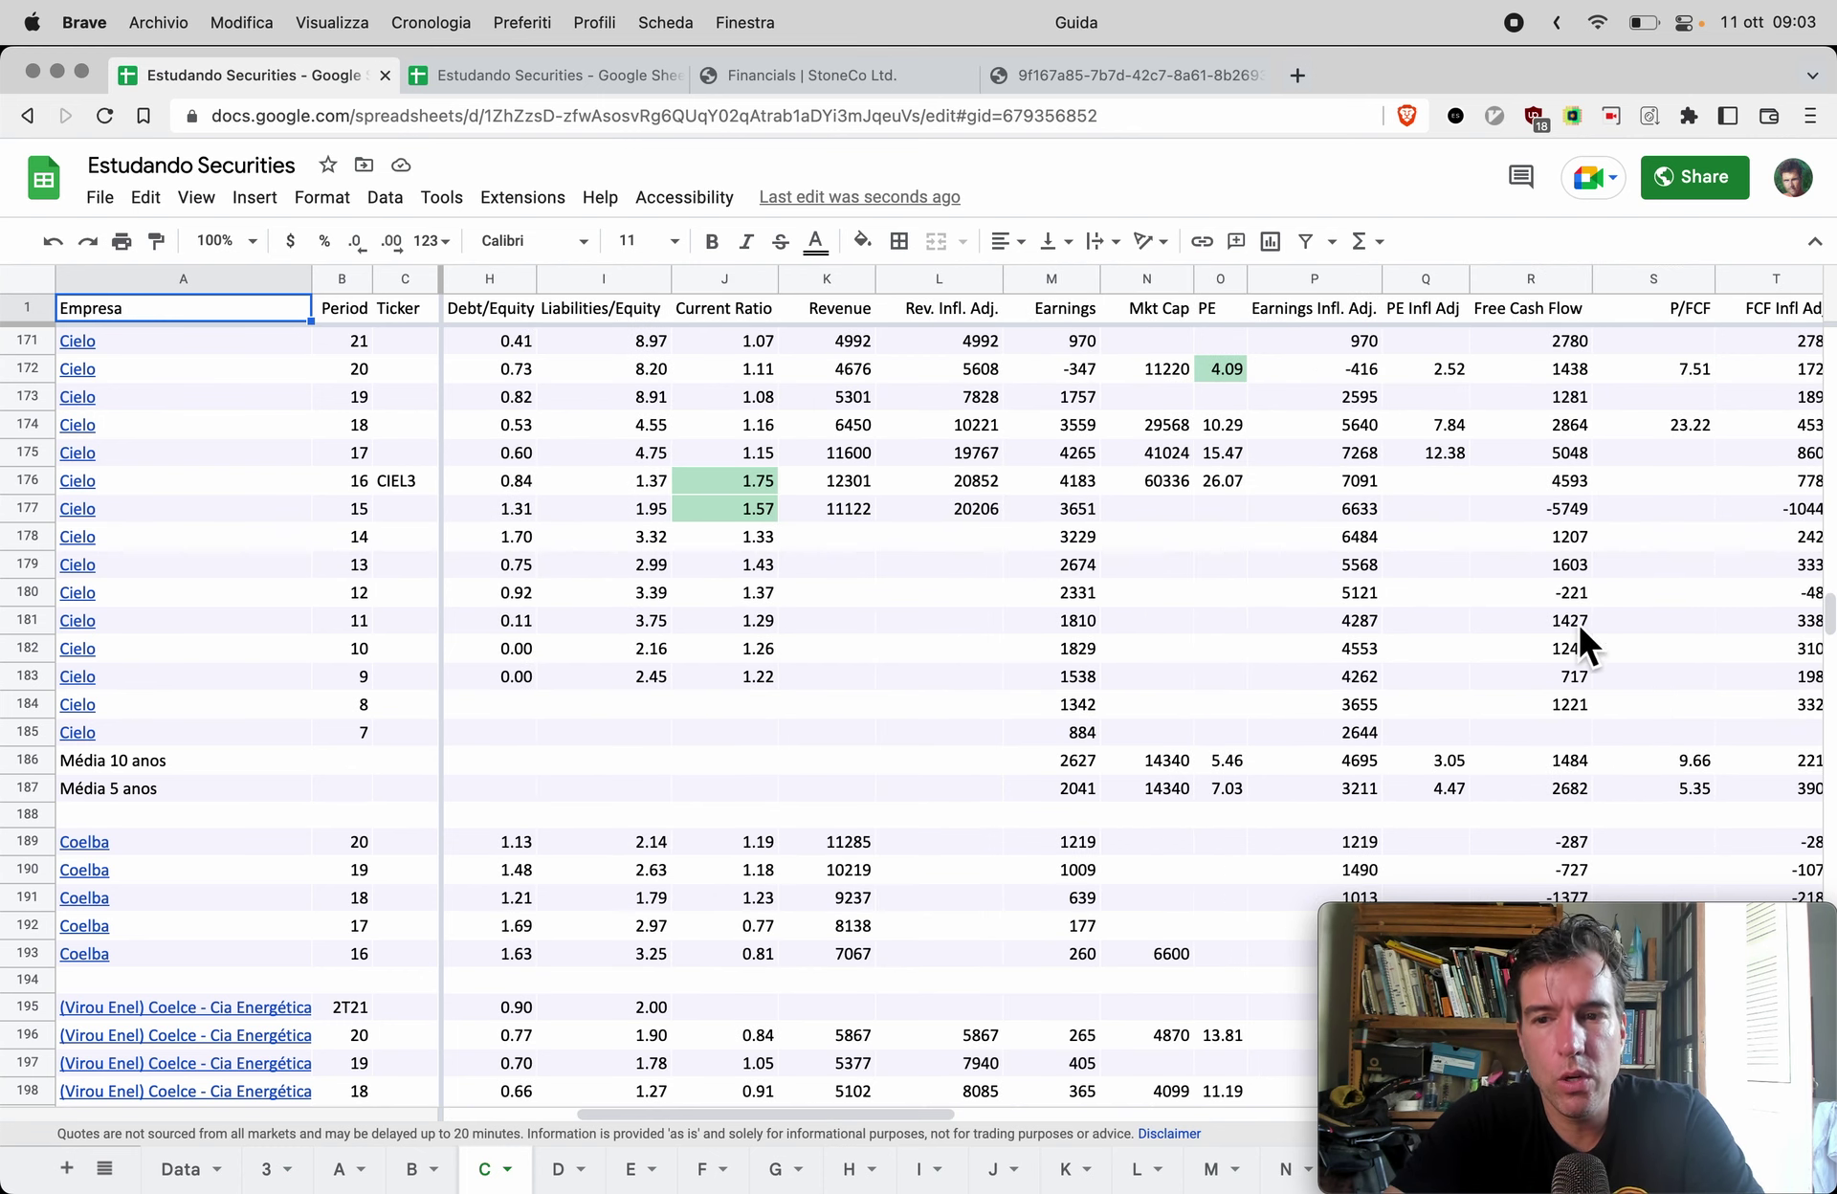
scroll(1528, 634, "right", 3)
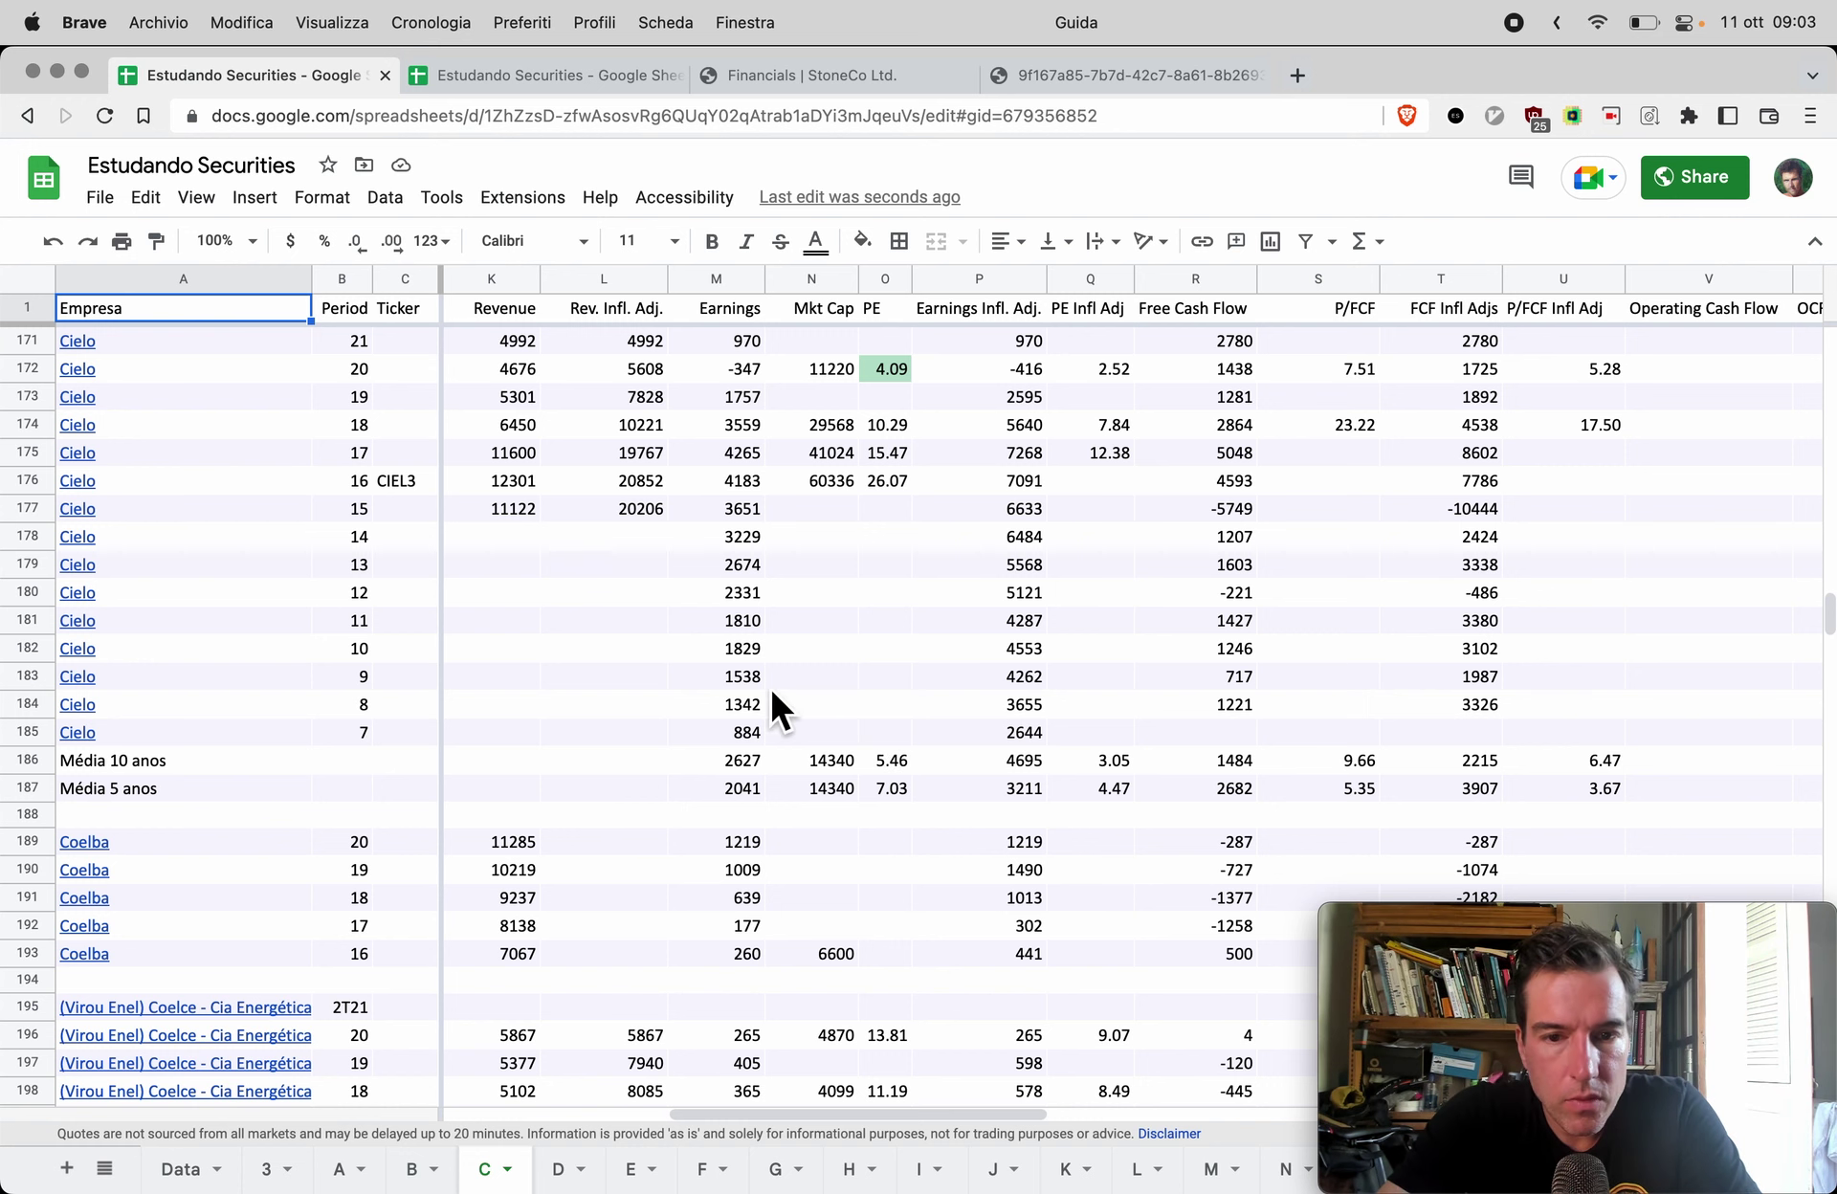
scroll(588, 627, "left", 5)
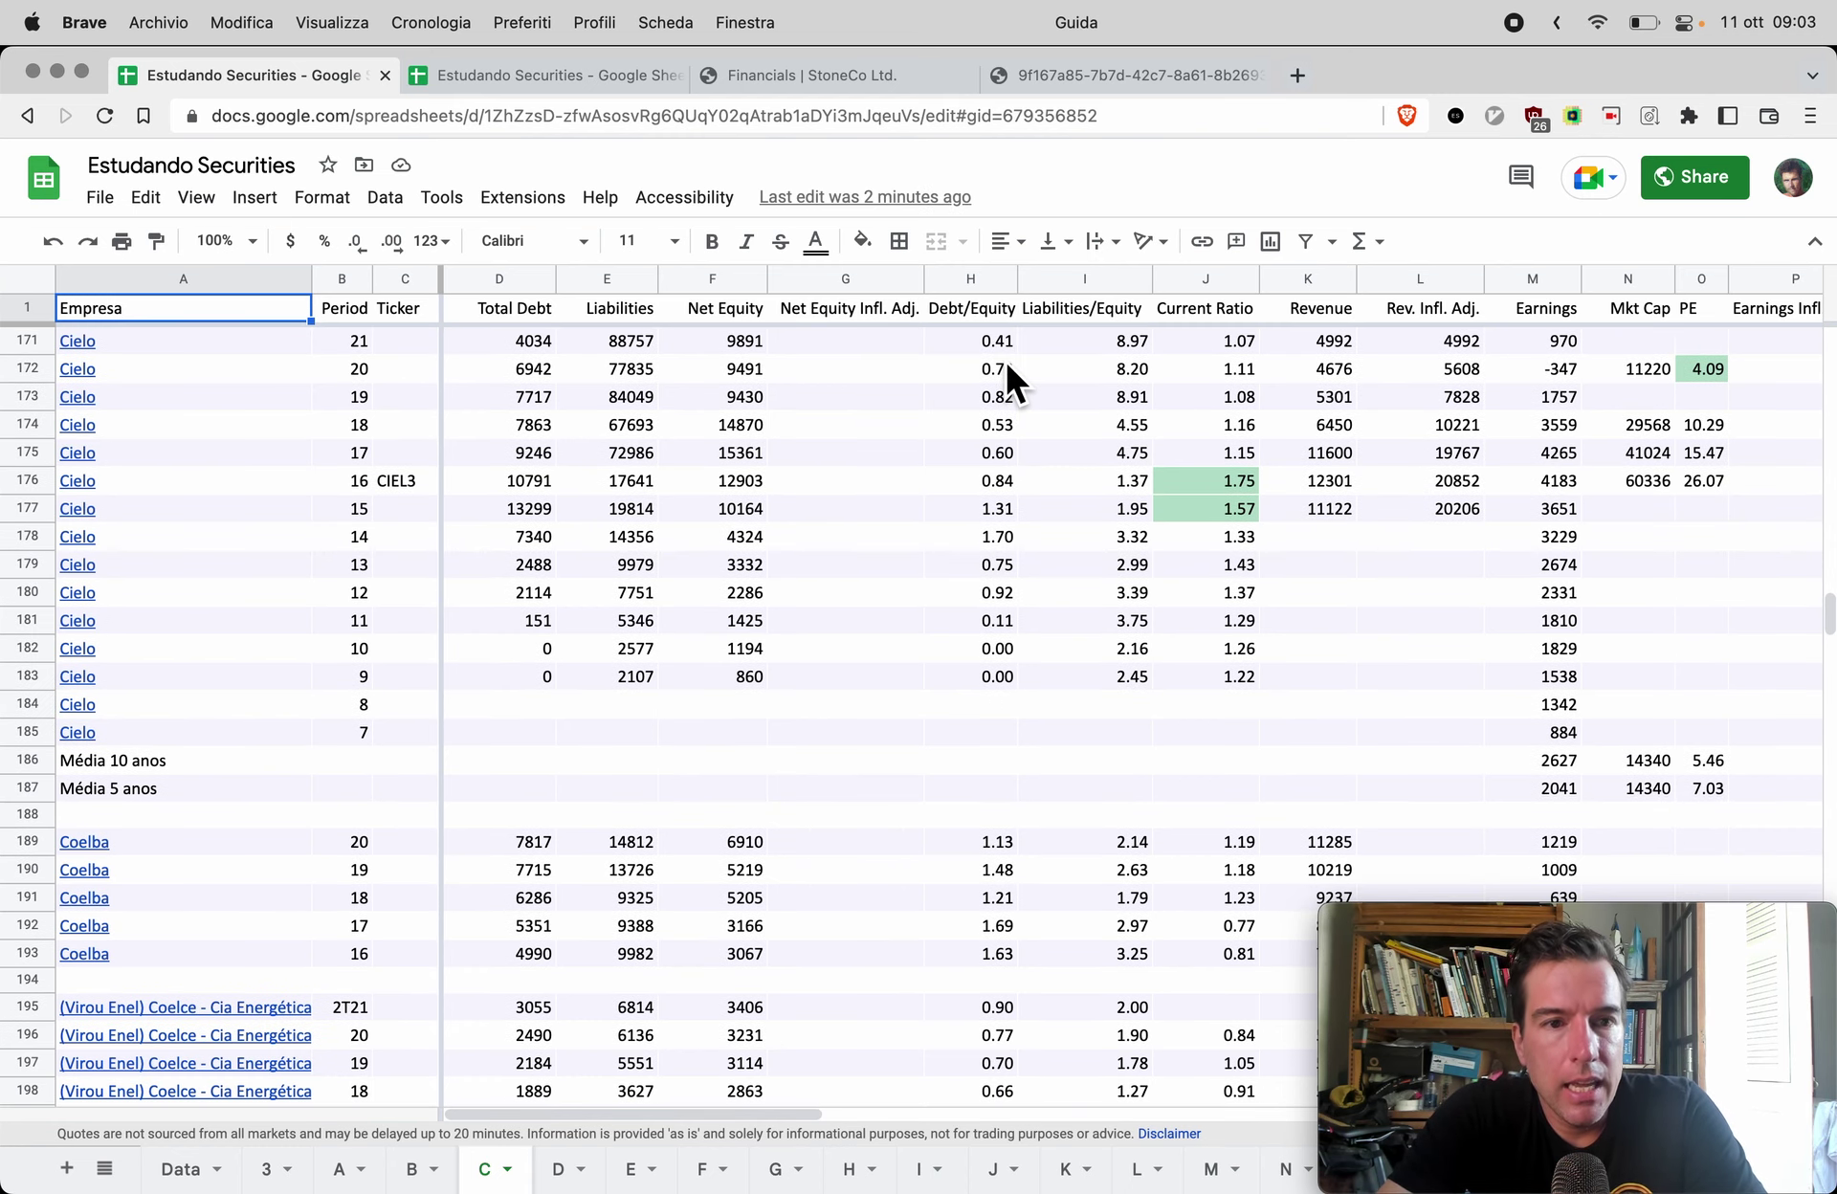
Step: Compare Stone's Debt/Equity, Liabilities/Equity and Current Ratio with Cielo's
key("ctrl+Tab")
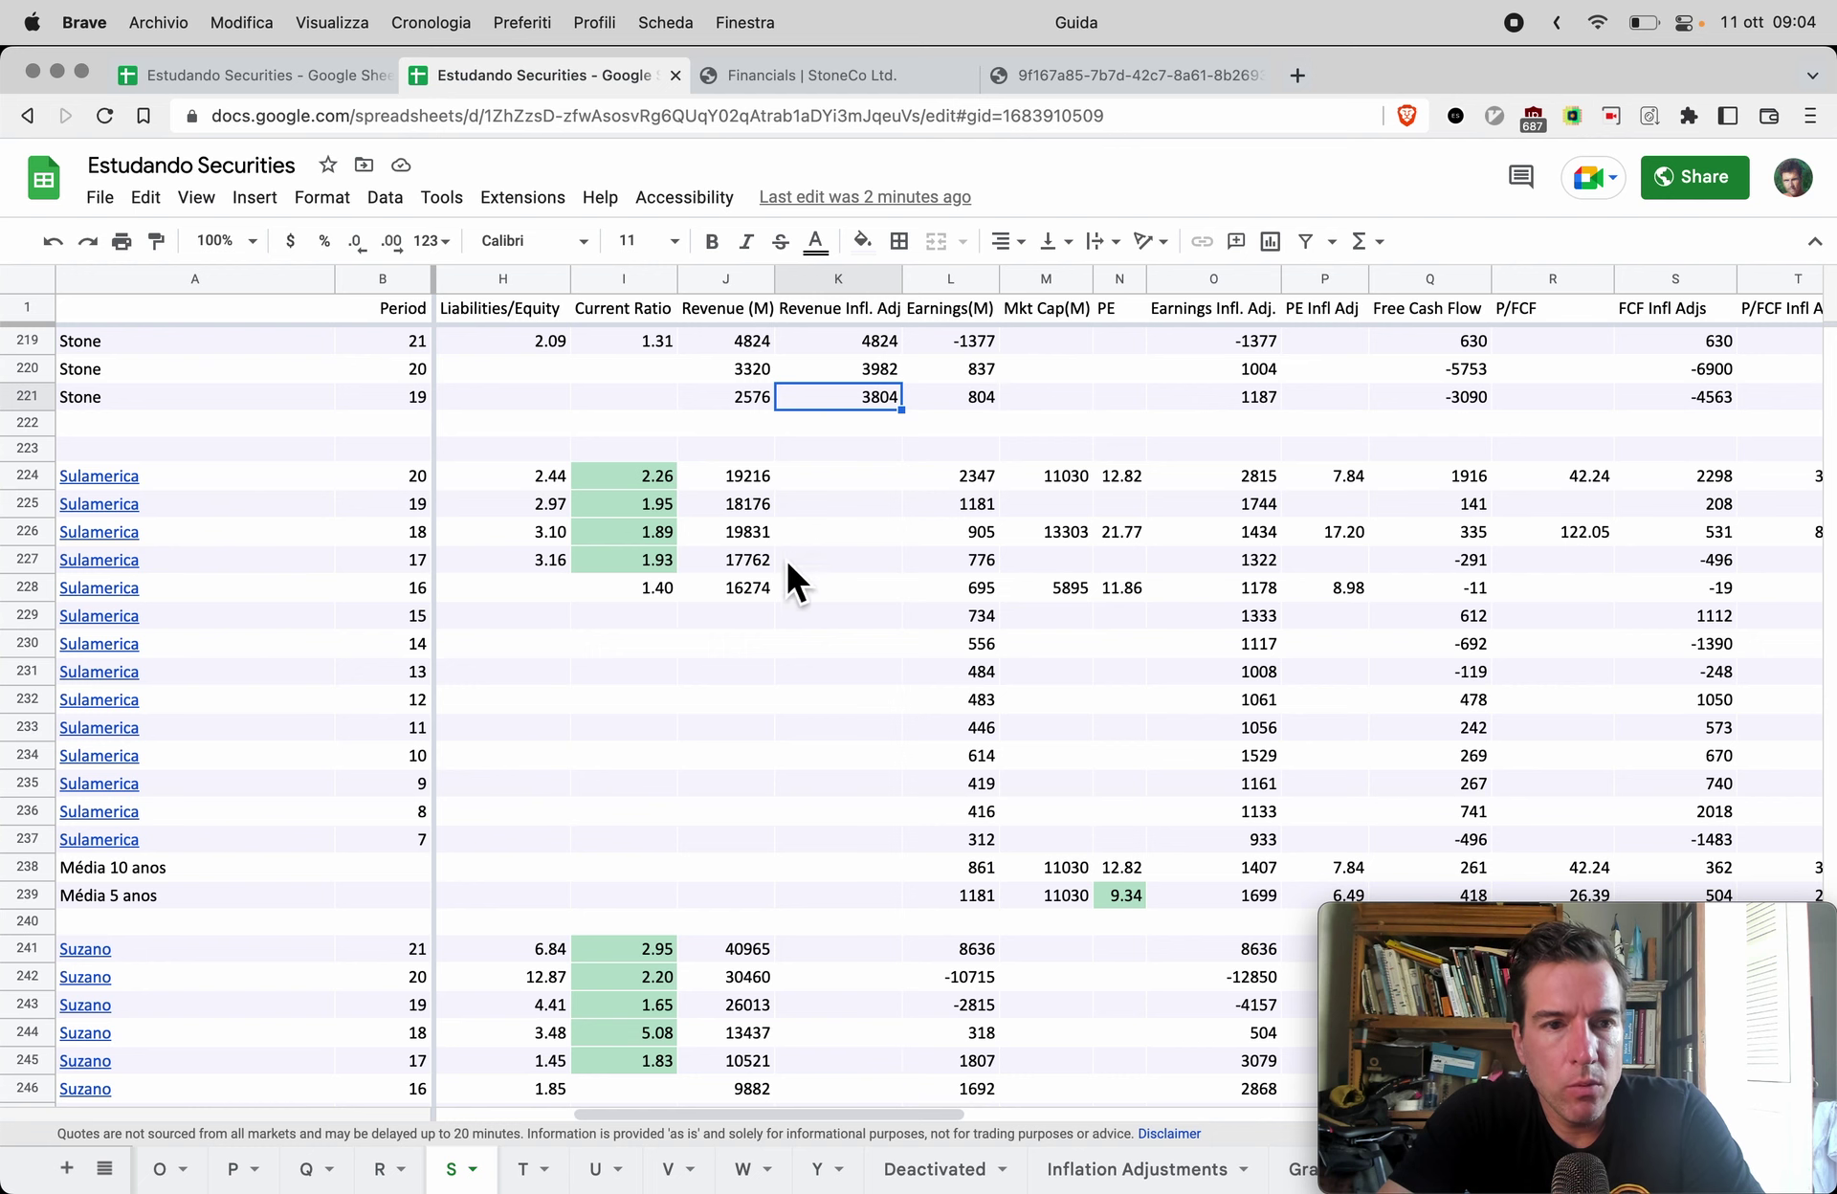
scroll(670, 363, "left", 5)
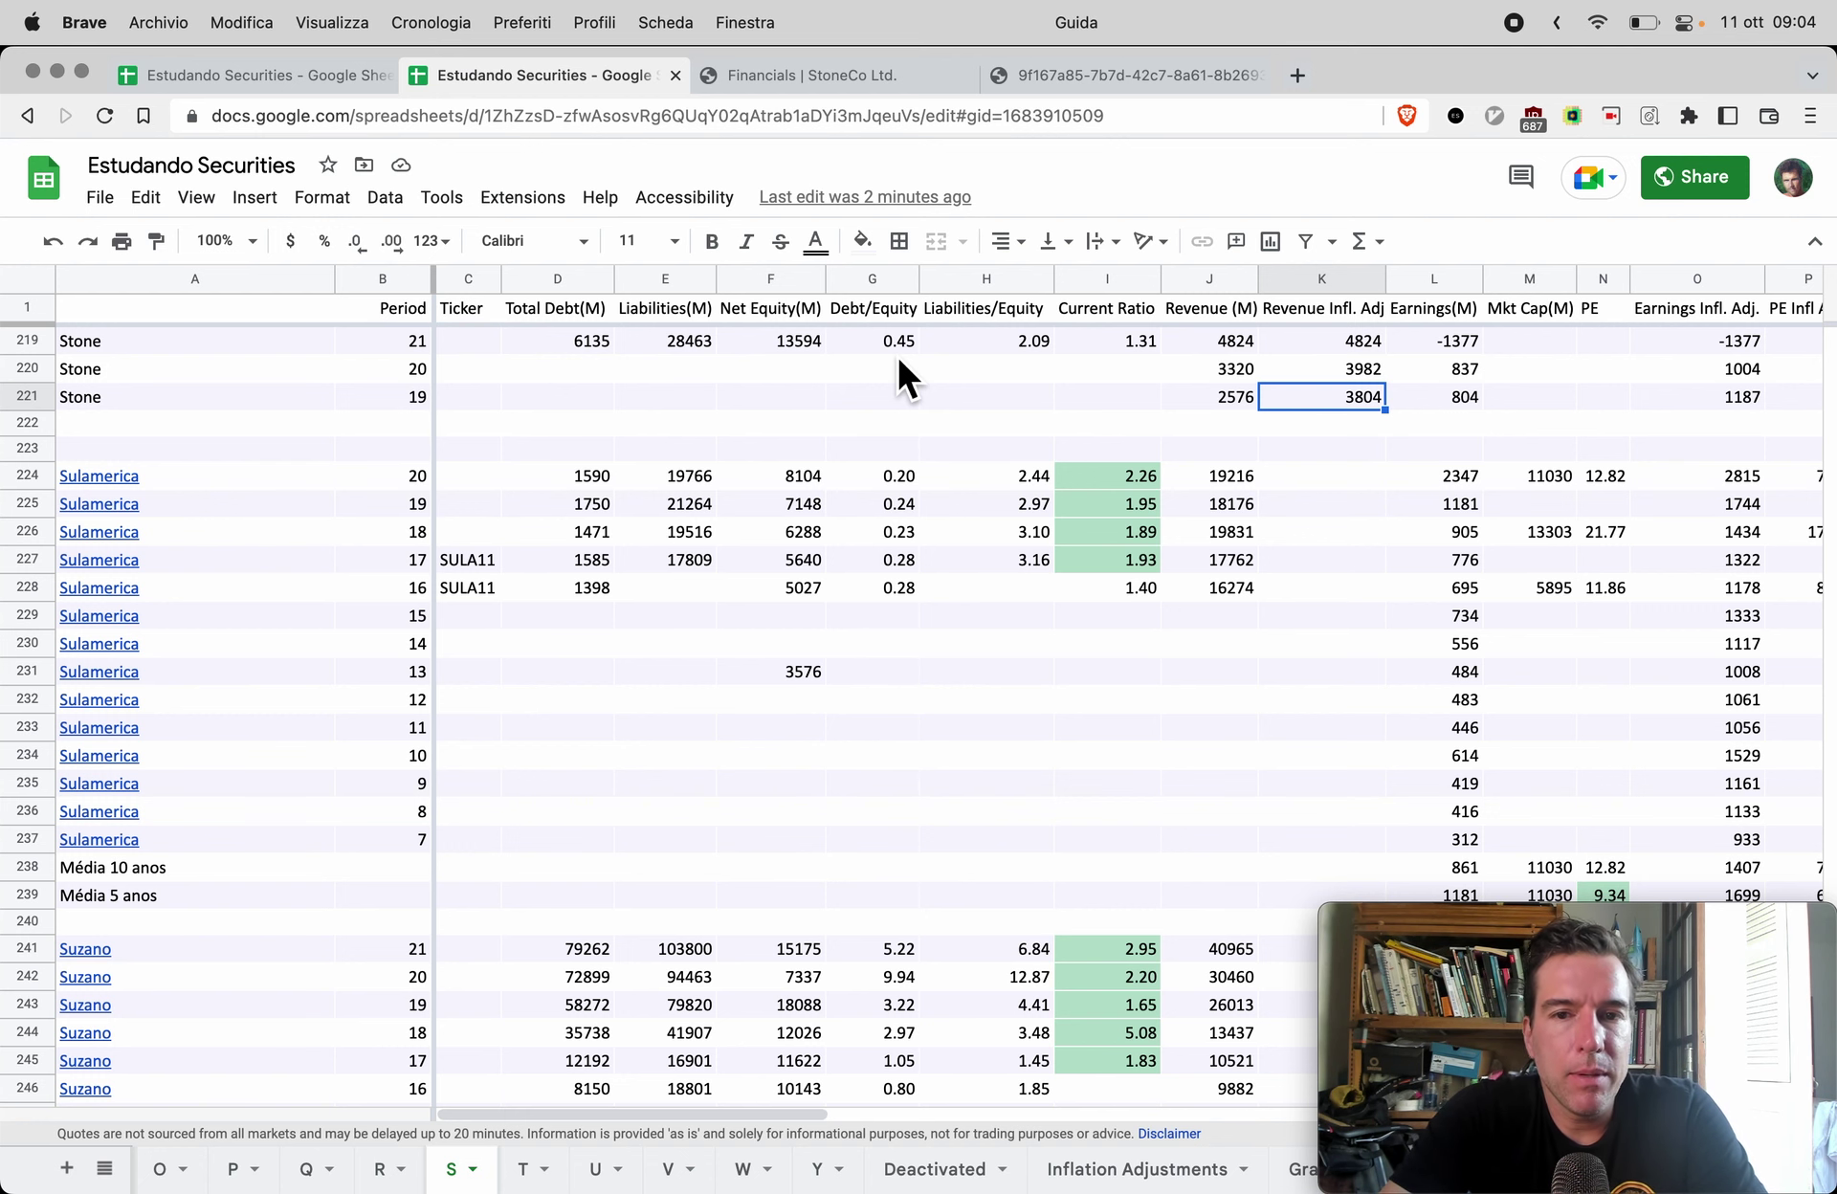
key("ctrl+shift+Tab")
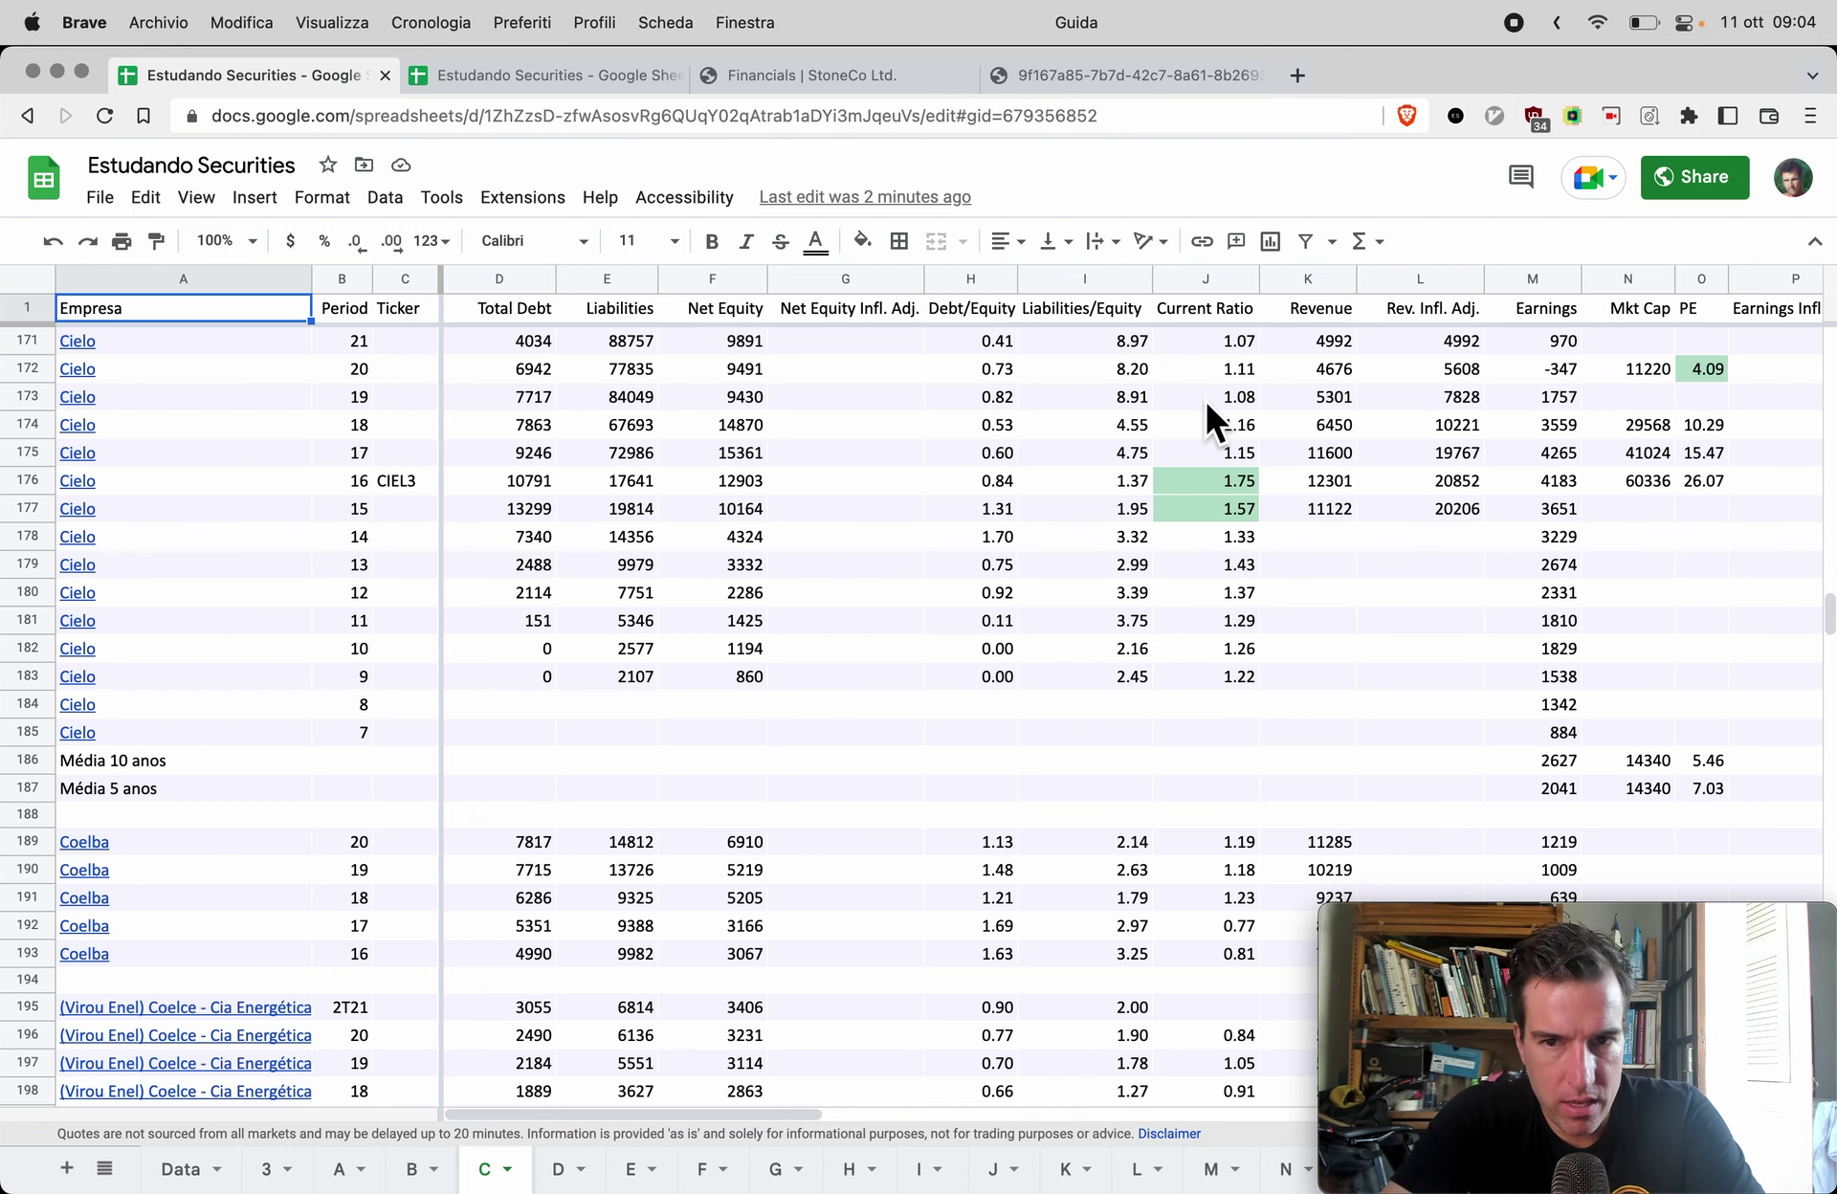
scroll(1204, 398, "right", 2)
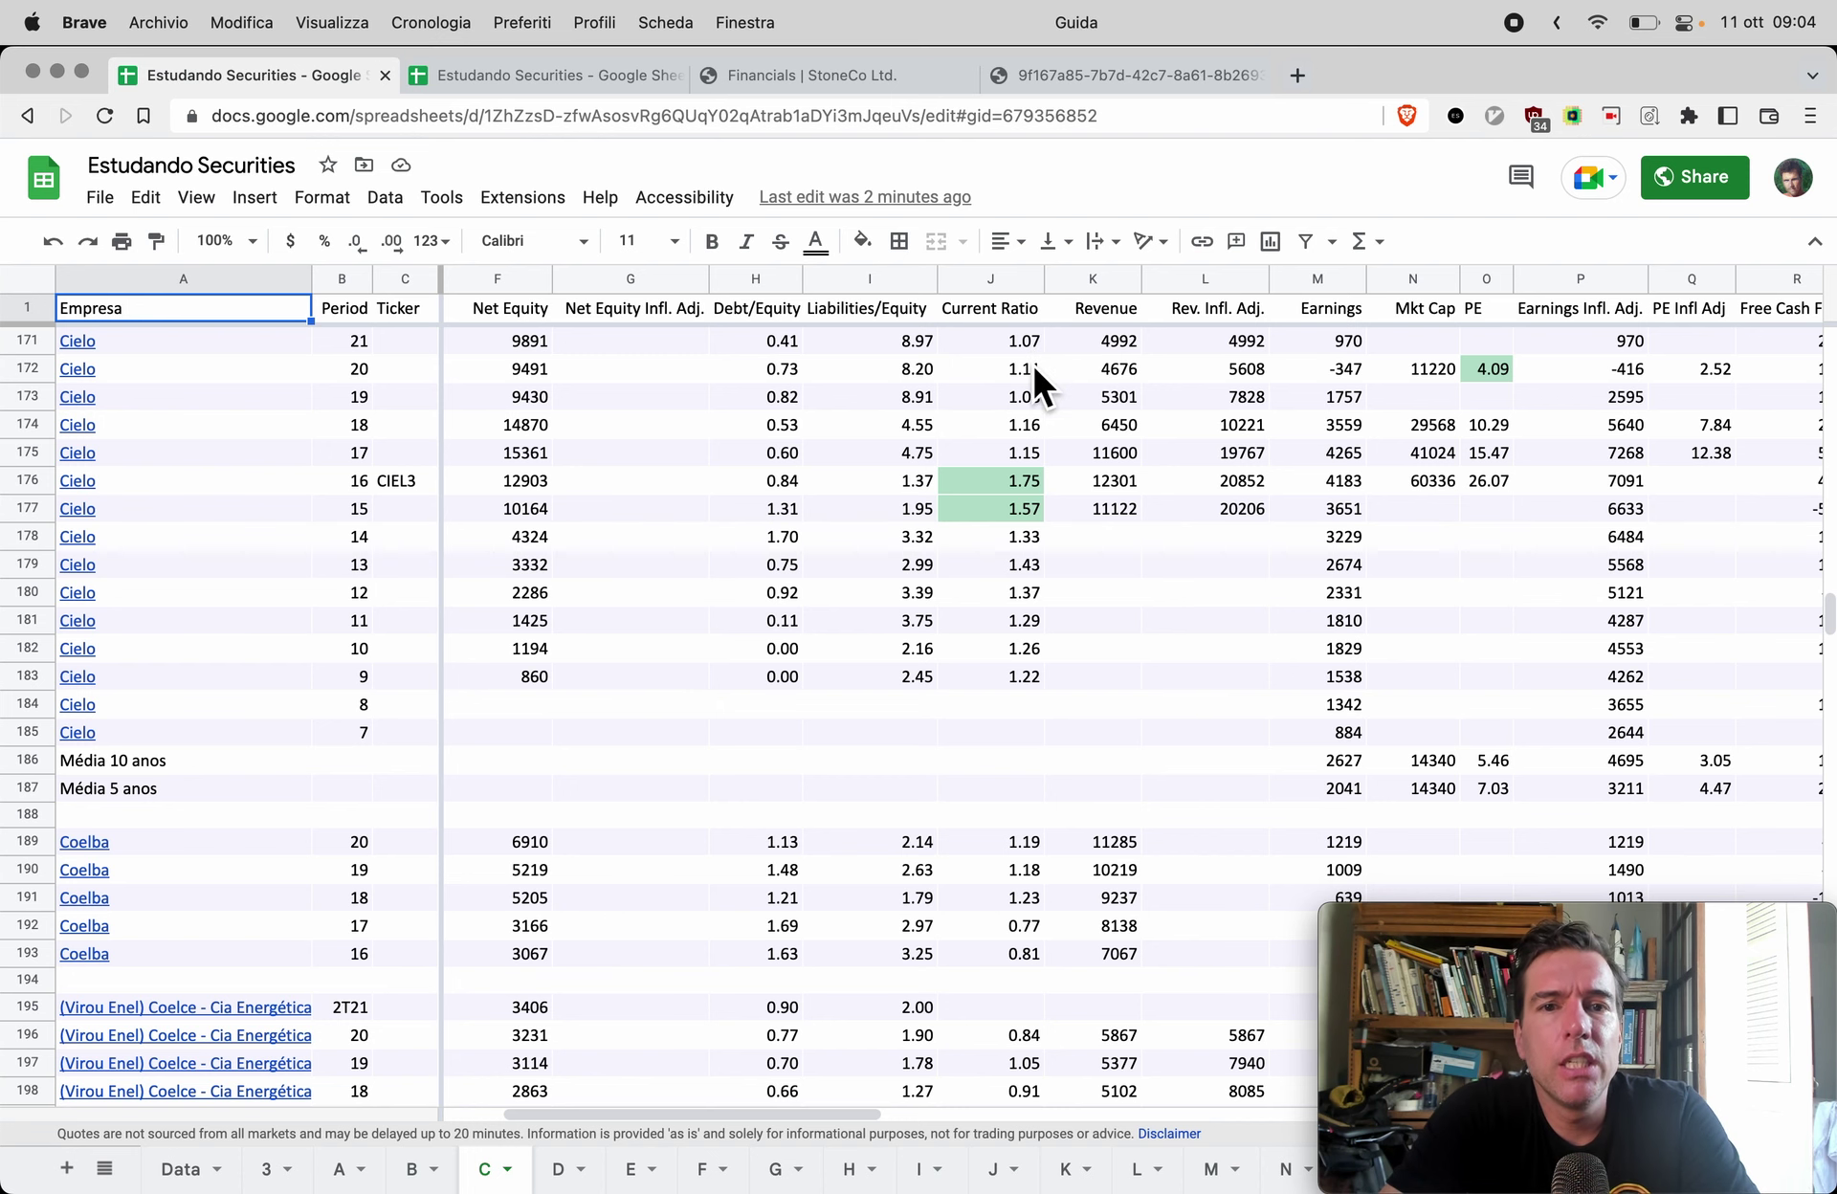
key("ctrl+Tab")
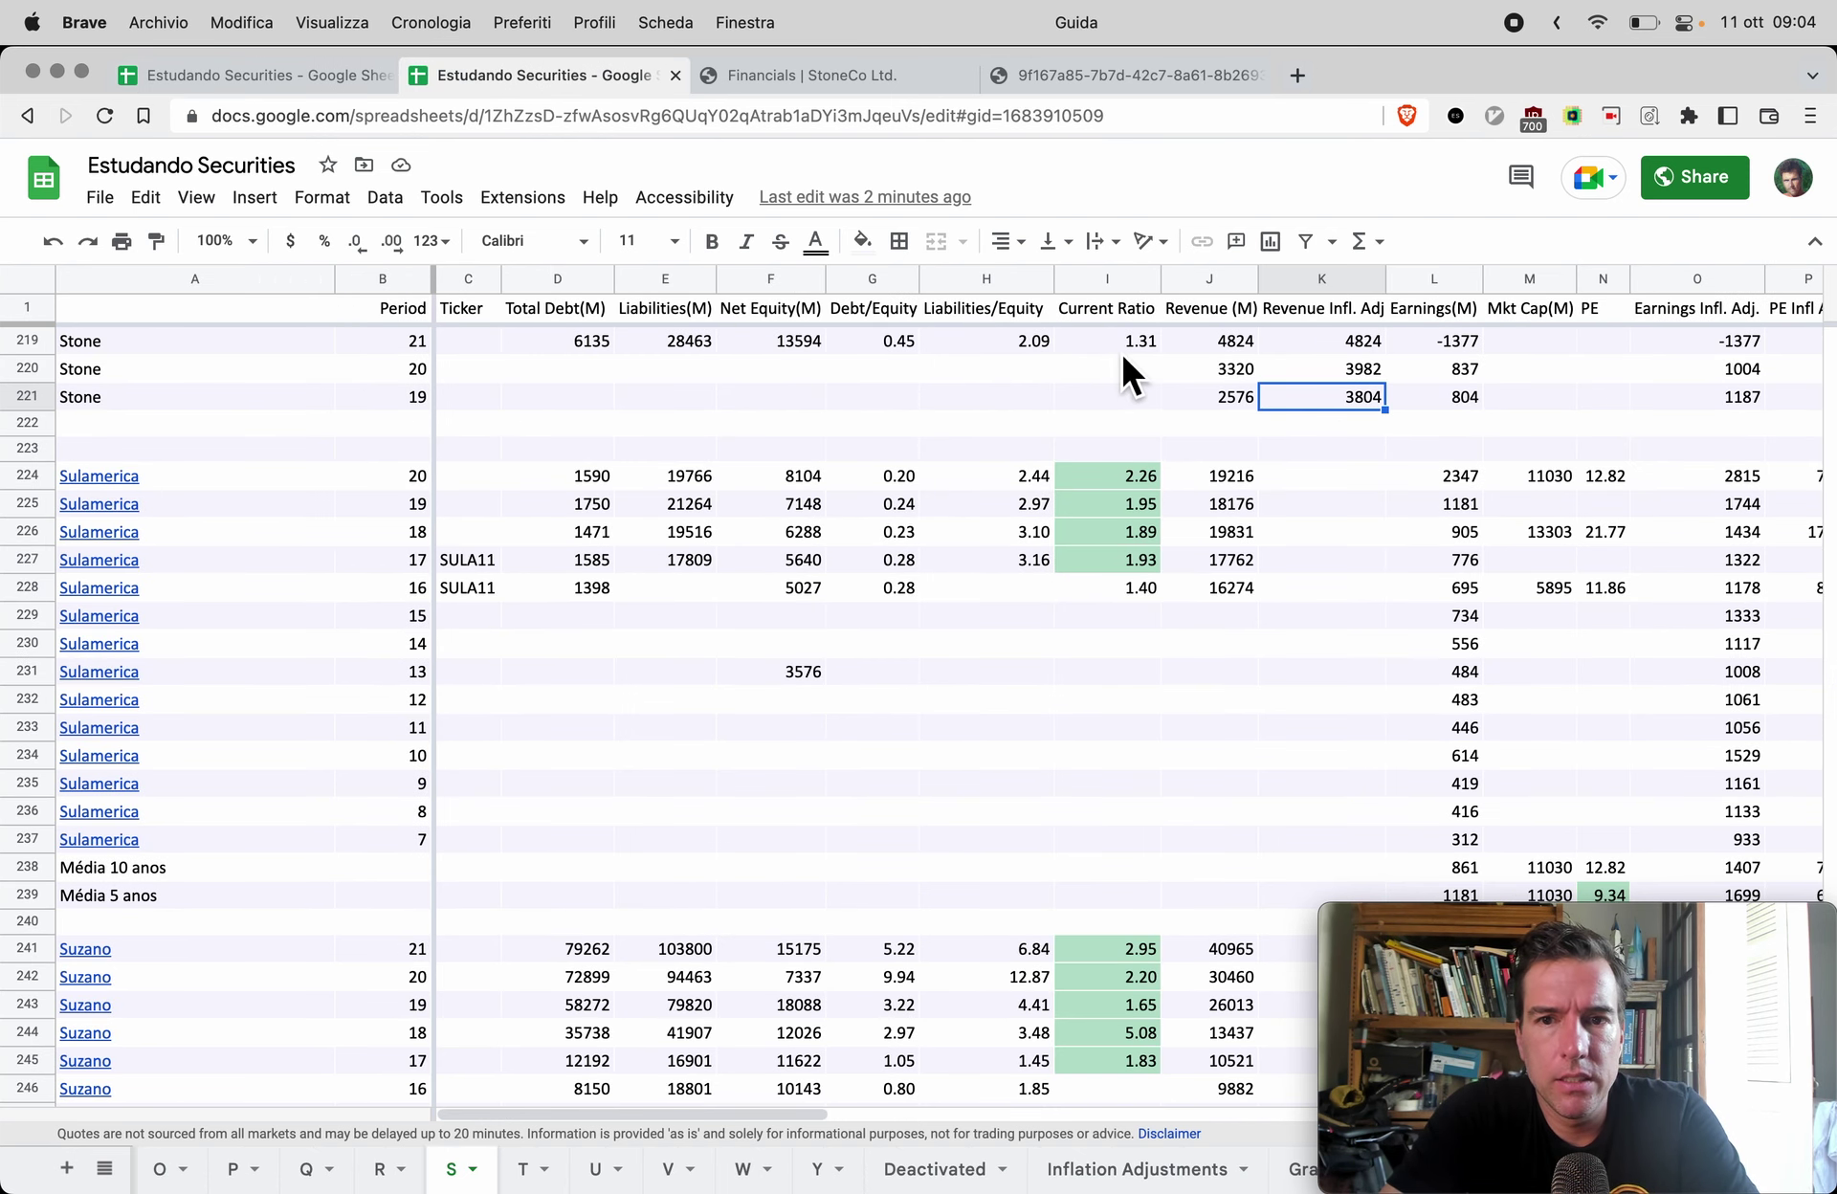
type("4")
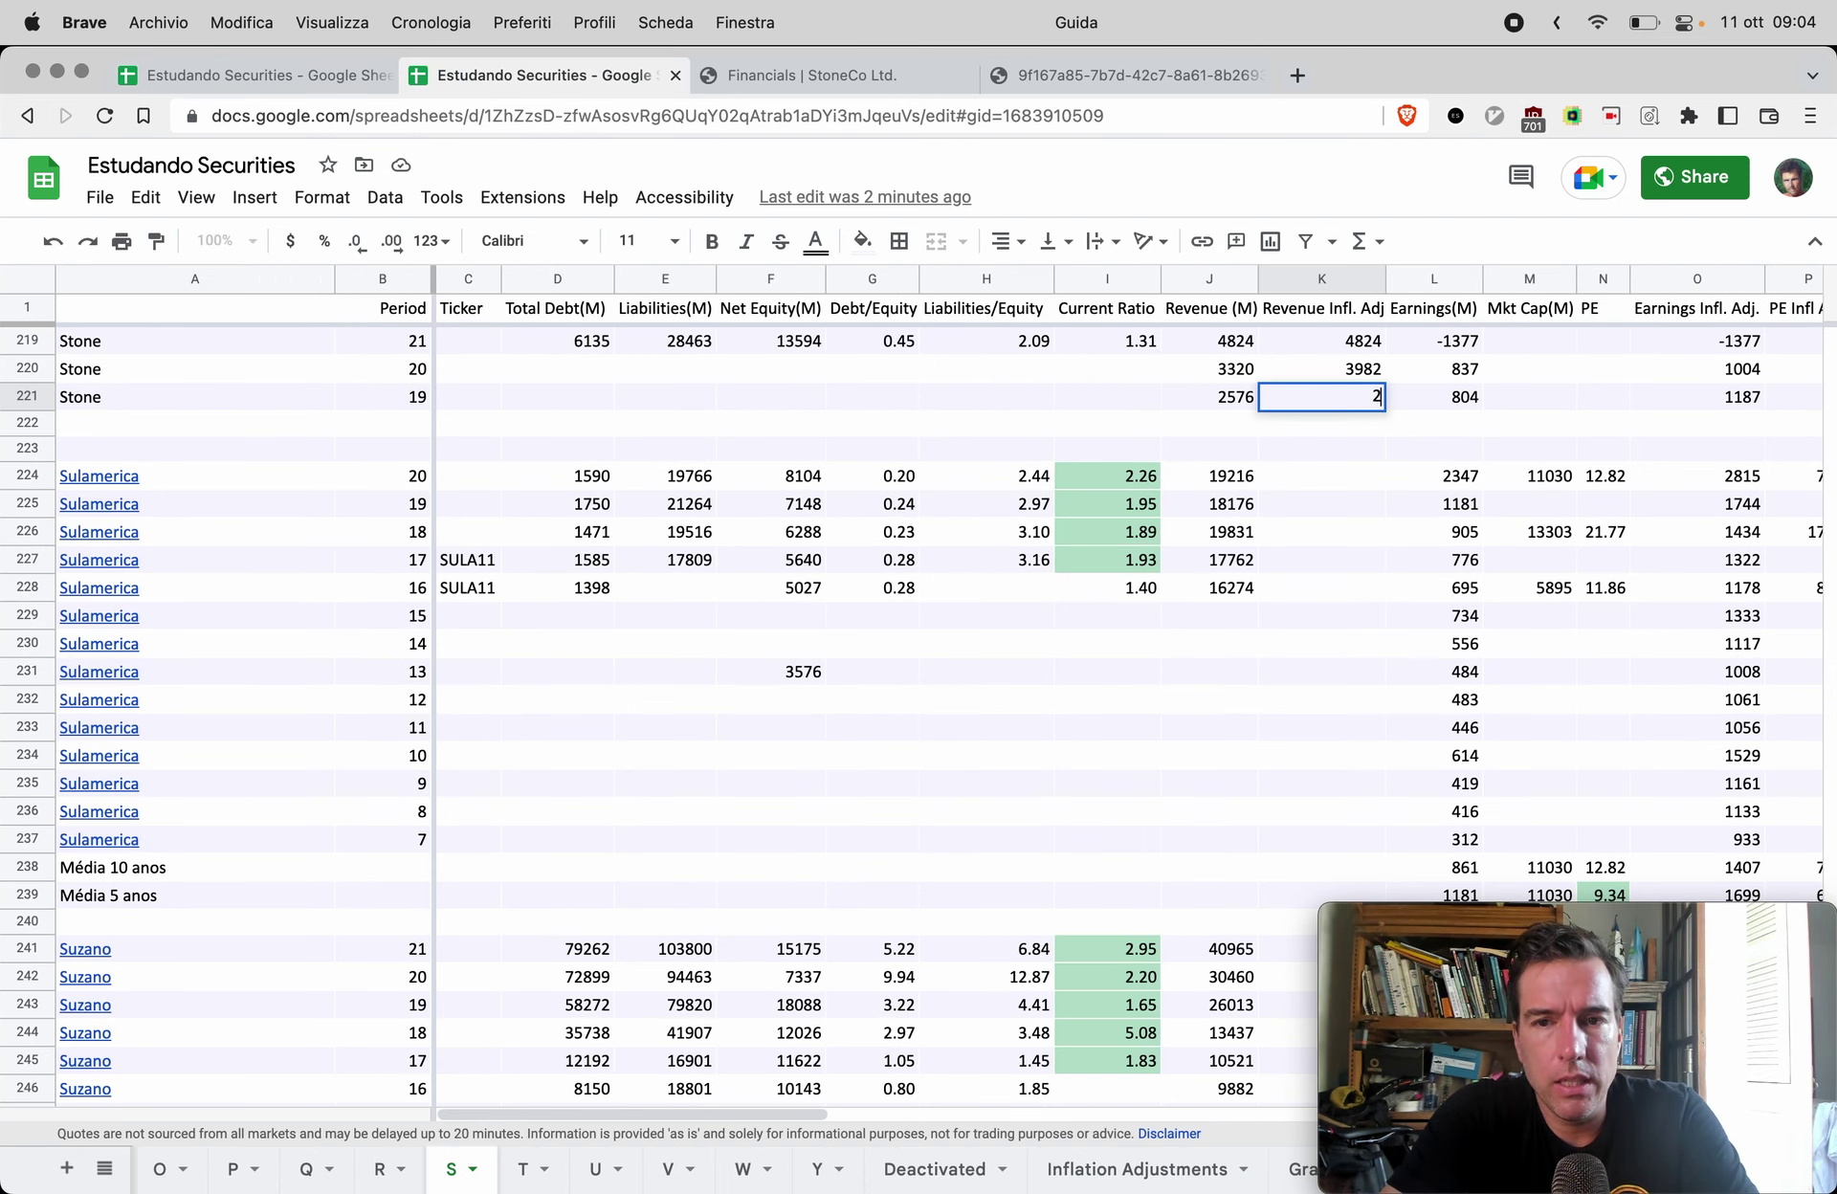
key("Escape")
Step: Compare Stone's revenue and inflation-adjusted revenue for periods 19 to 21 with Cielo's
scroll(1291, 442, "right", 4)
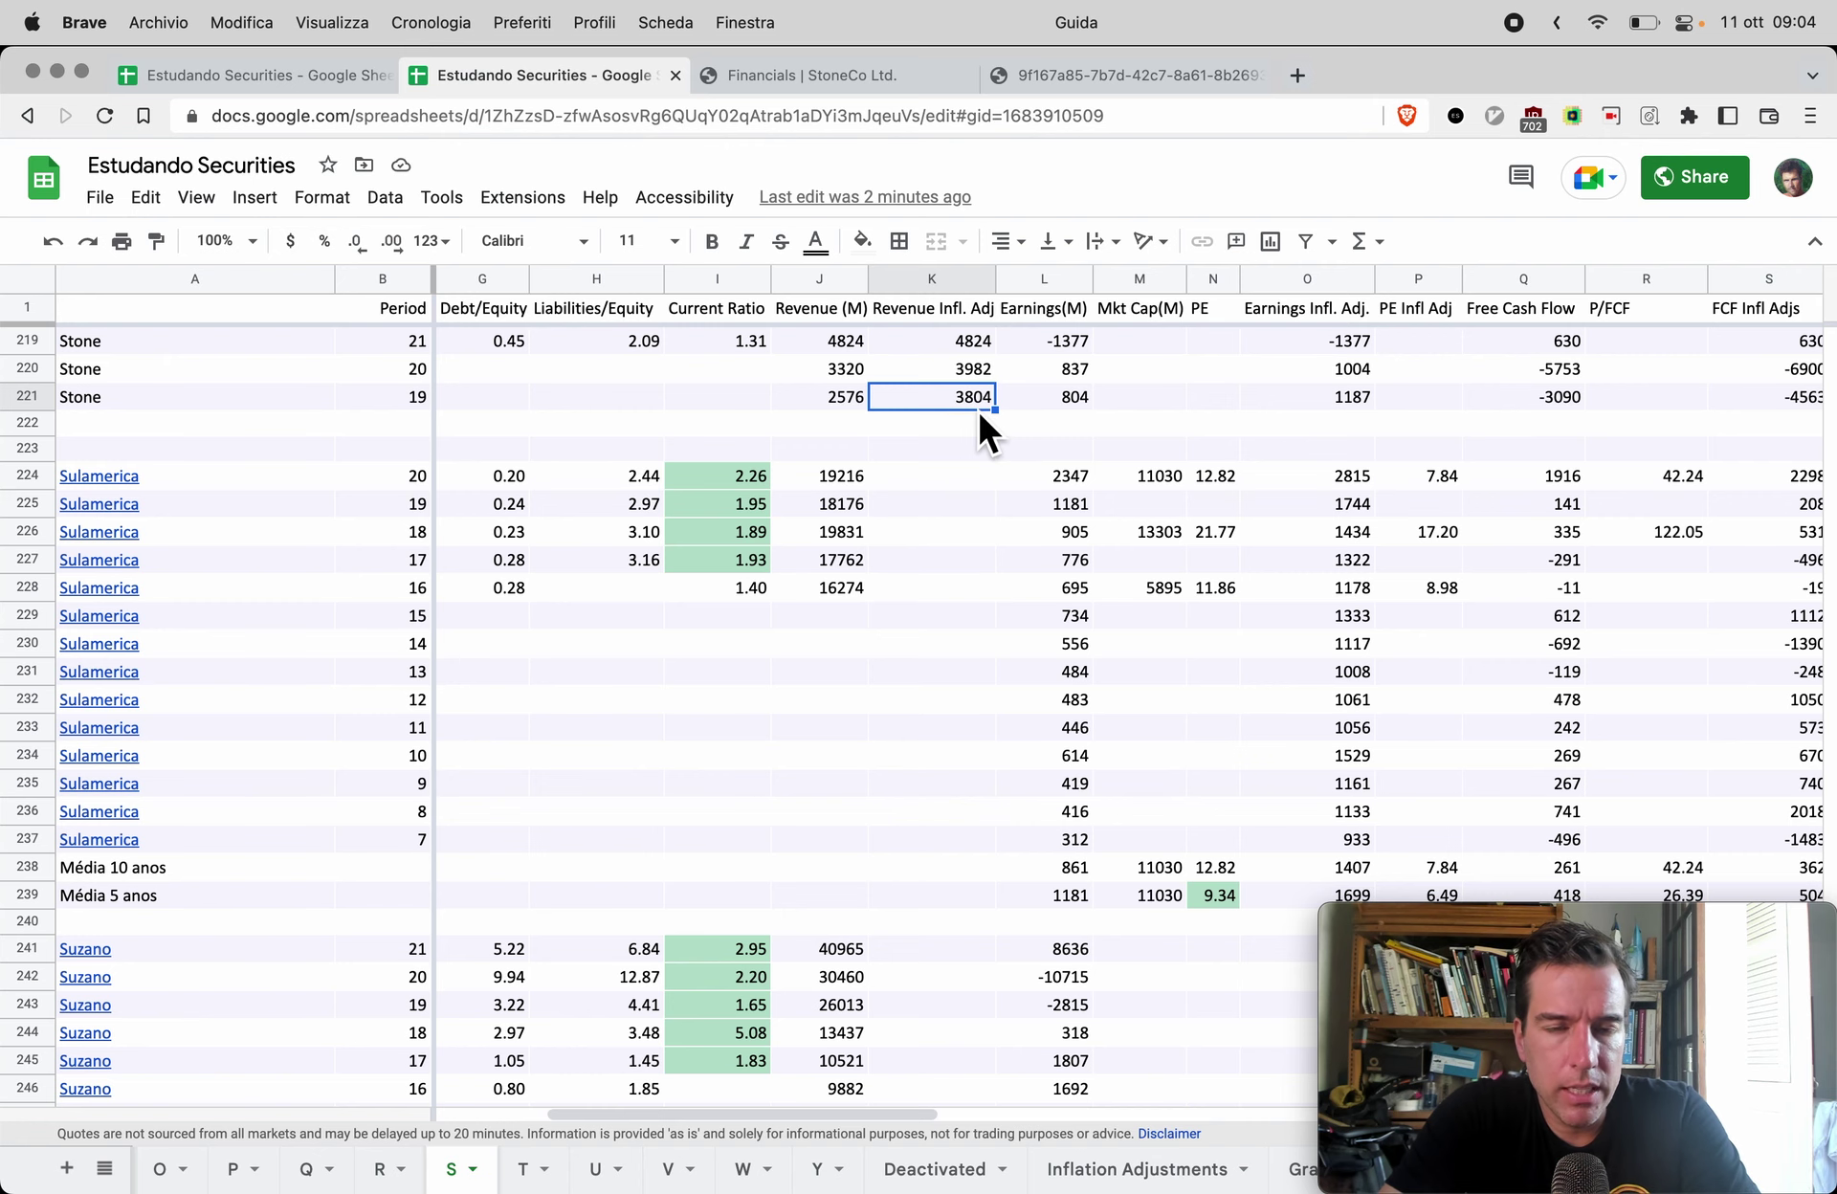
key("ctrl+shift+Tab")
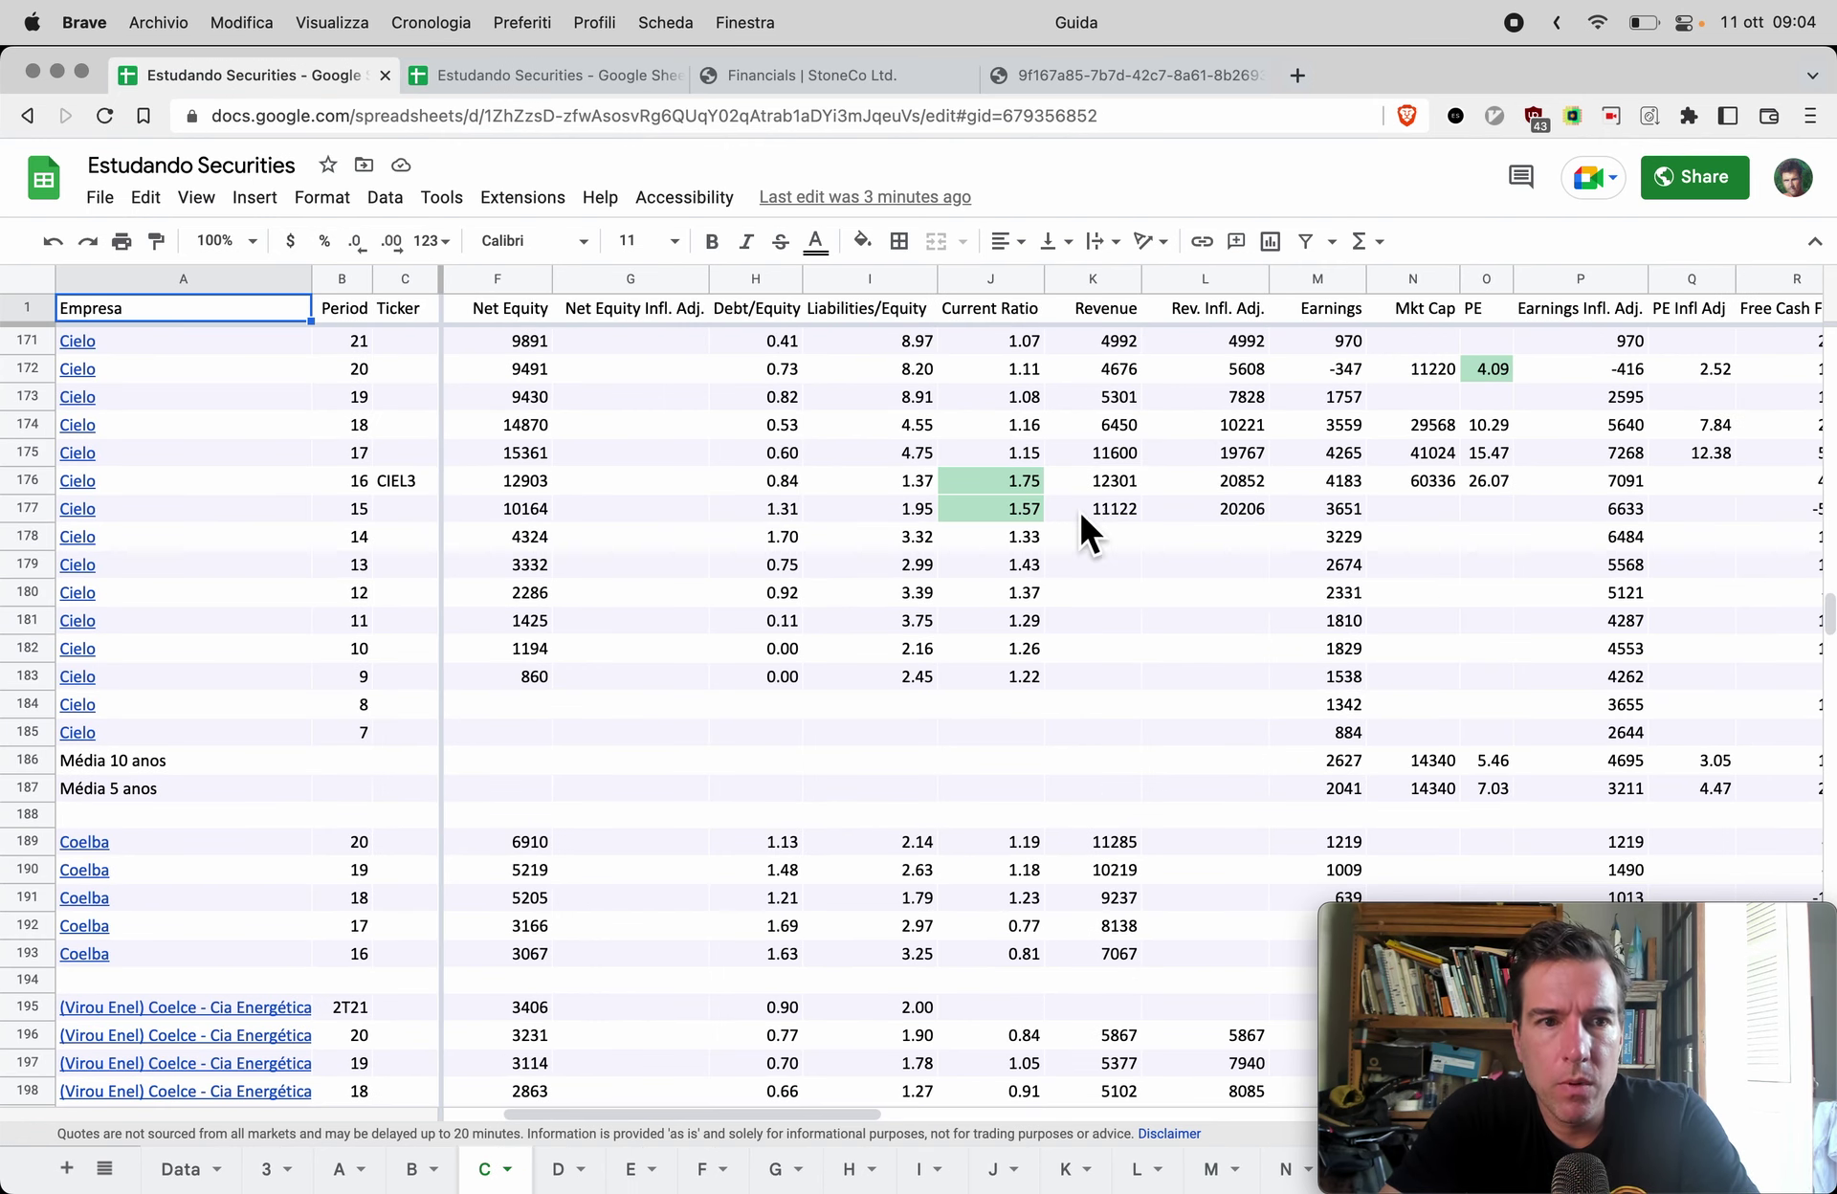
scroll(1362, 628, "right", 2)
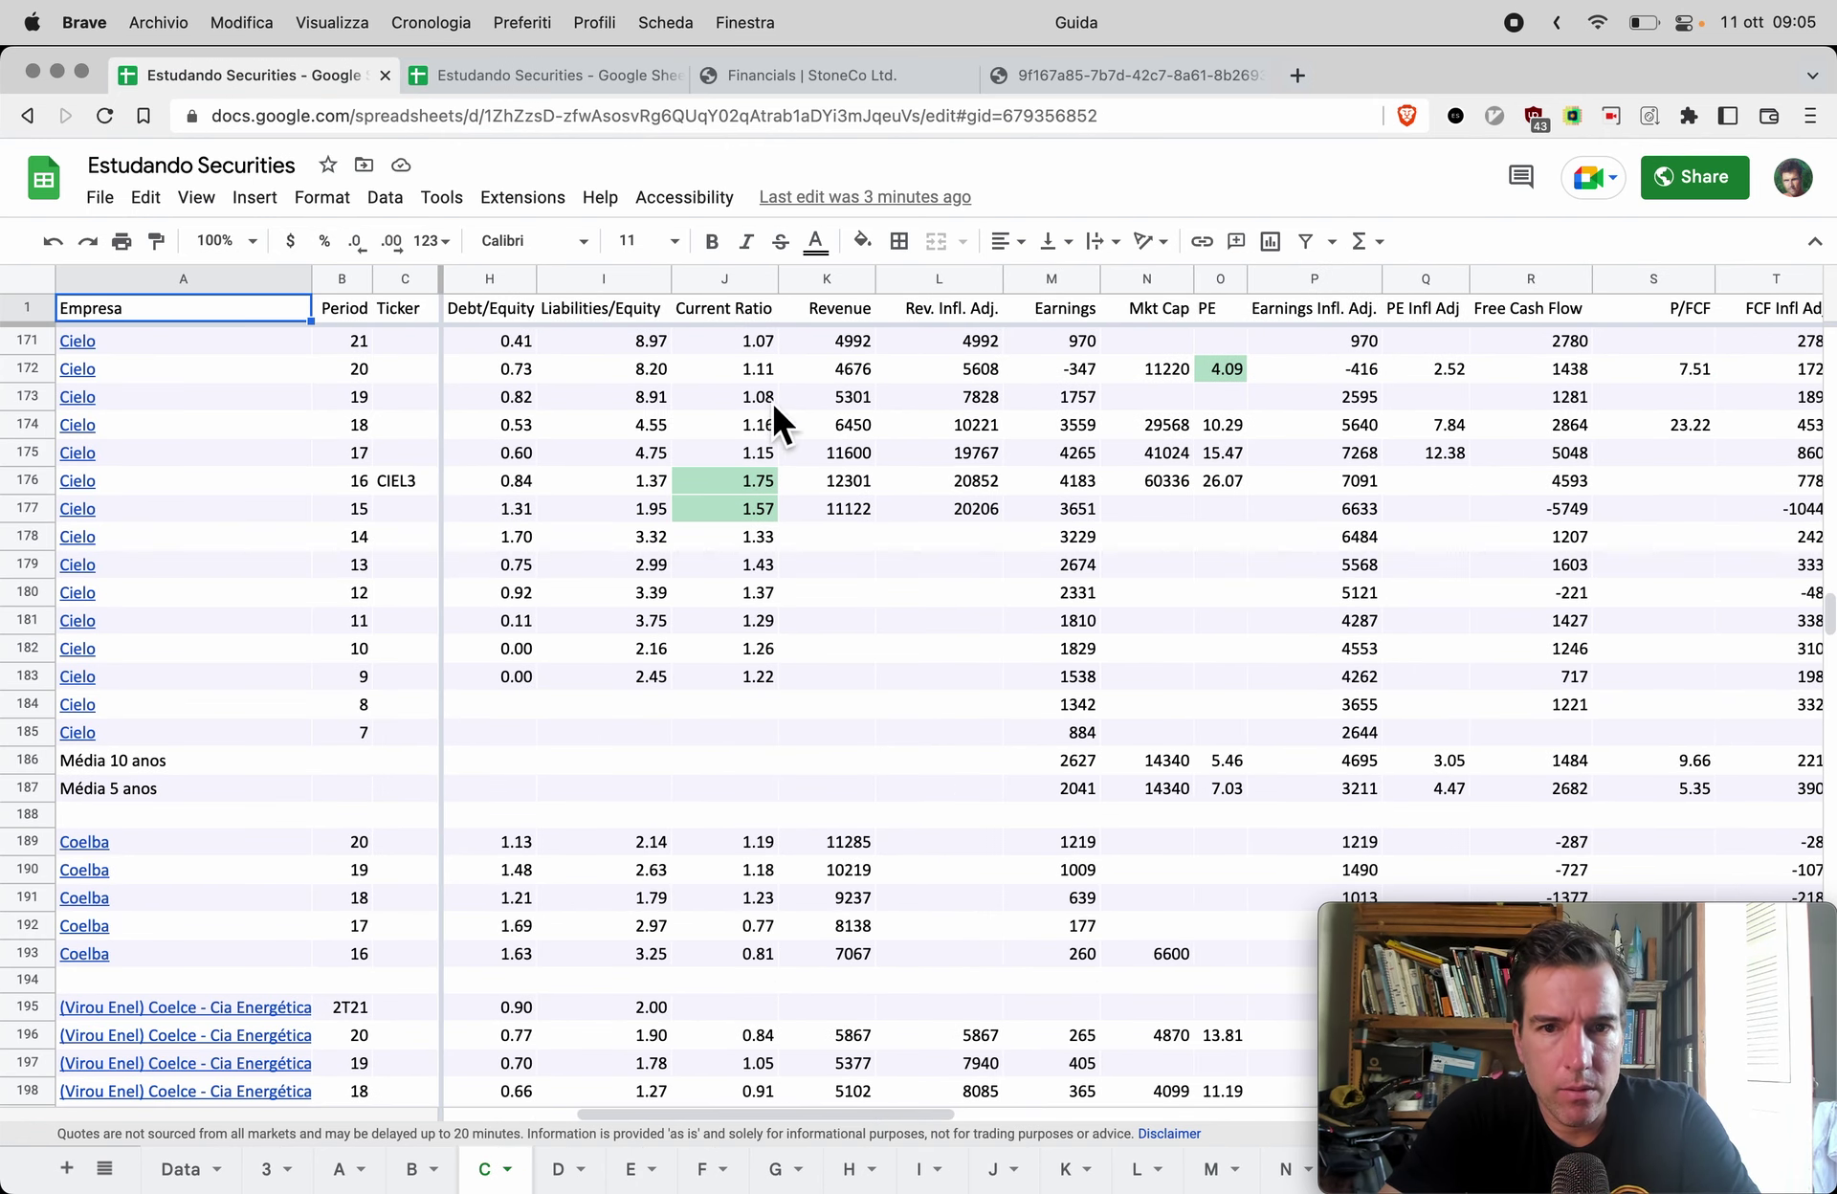
key("ctrl+Tab")
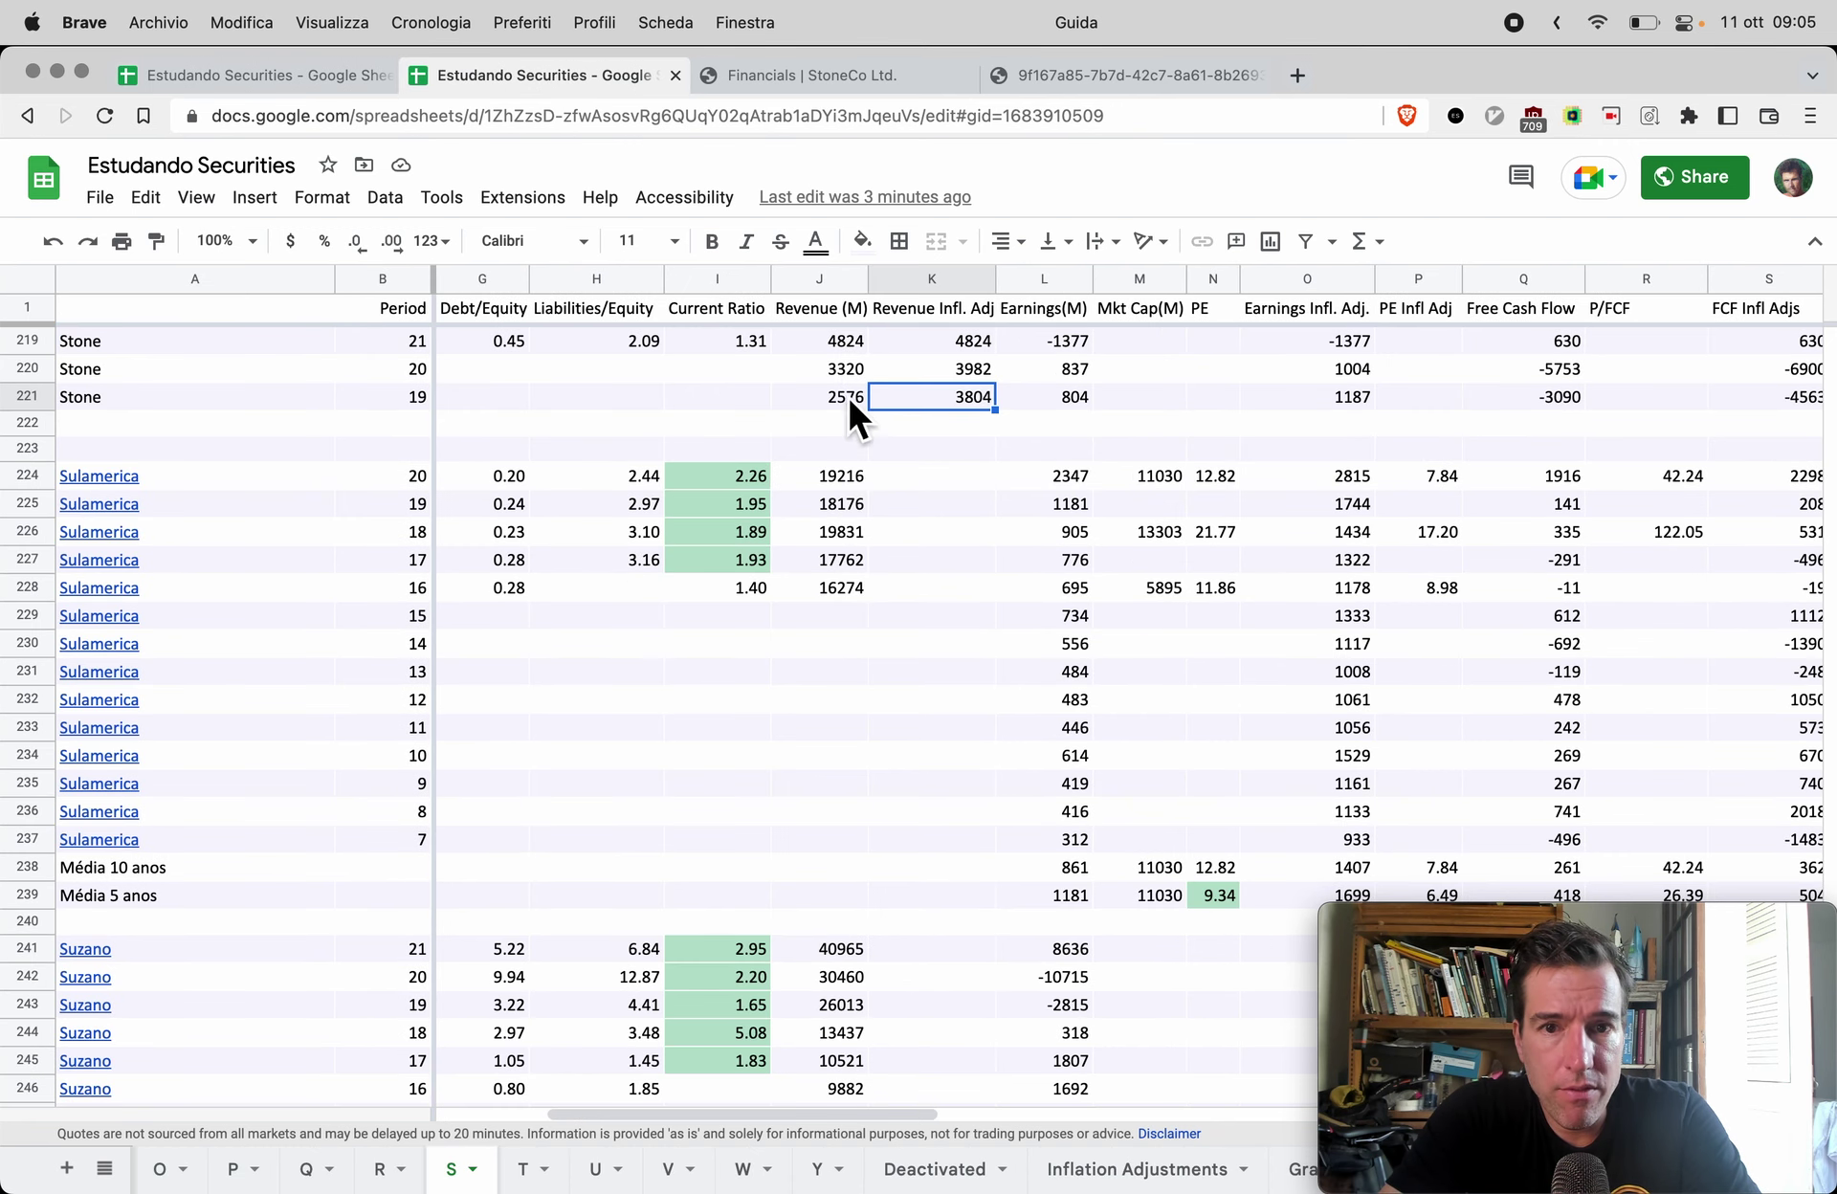
key("ctrl+shift+Tab")
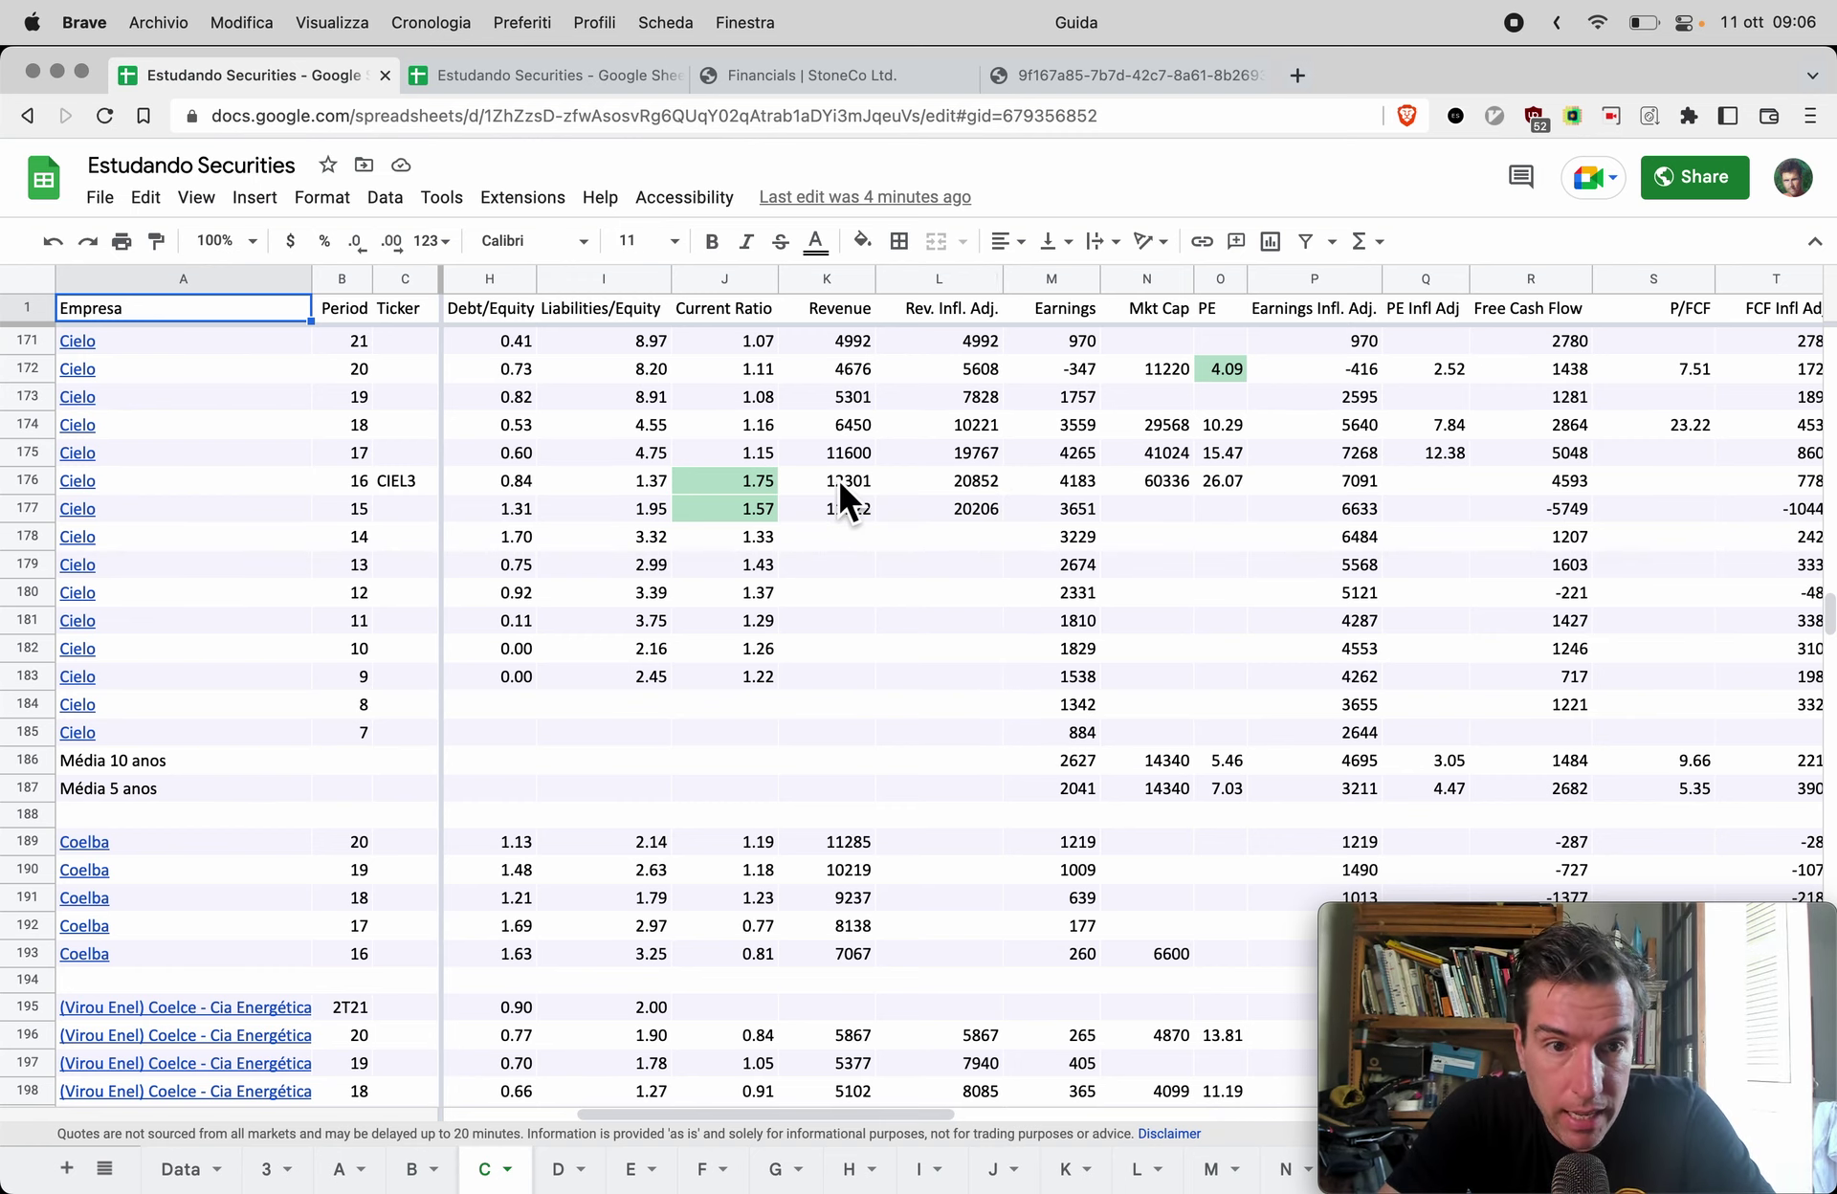
Step: Review Cielo's earnings, PE, free cash flow and P/FCF columns, including the 10-year and 5-year average rows
scroll(837, 476, "up", 2)
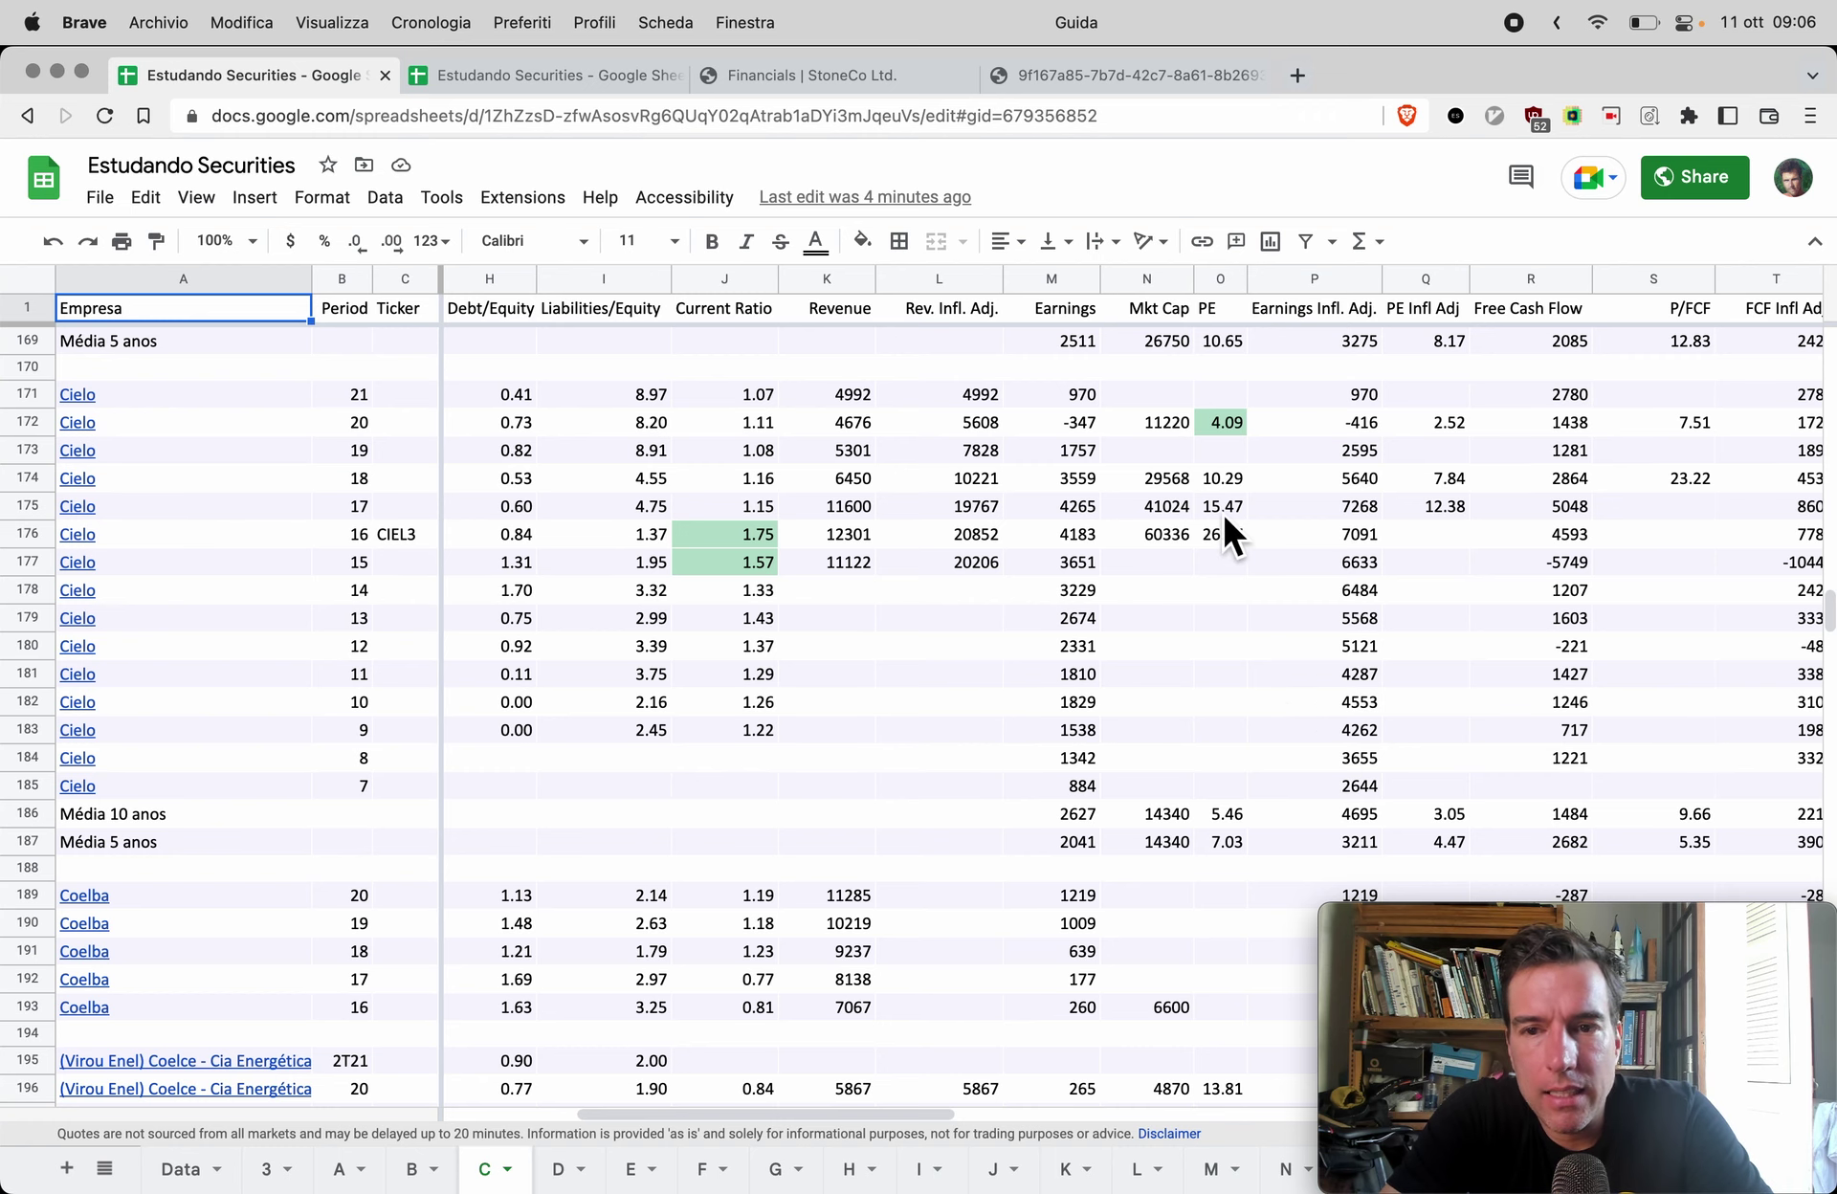
scroll(1224, 522, "right", 2)
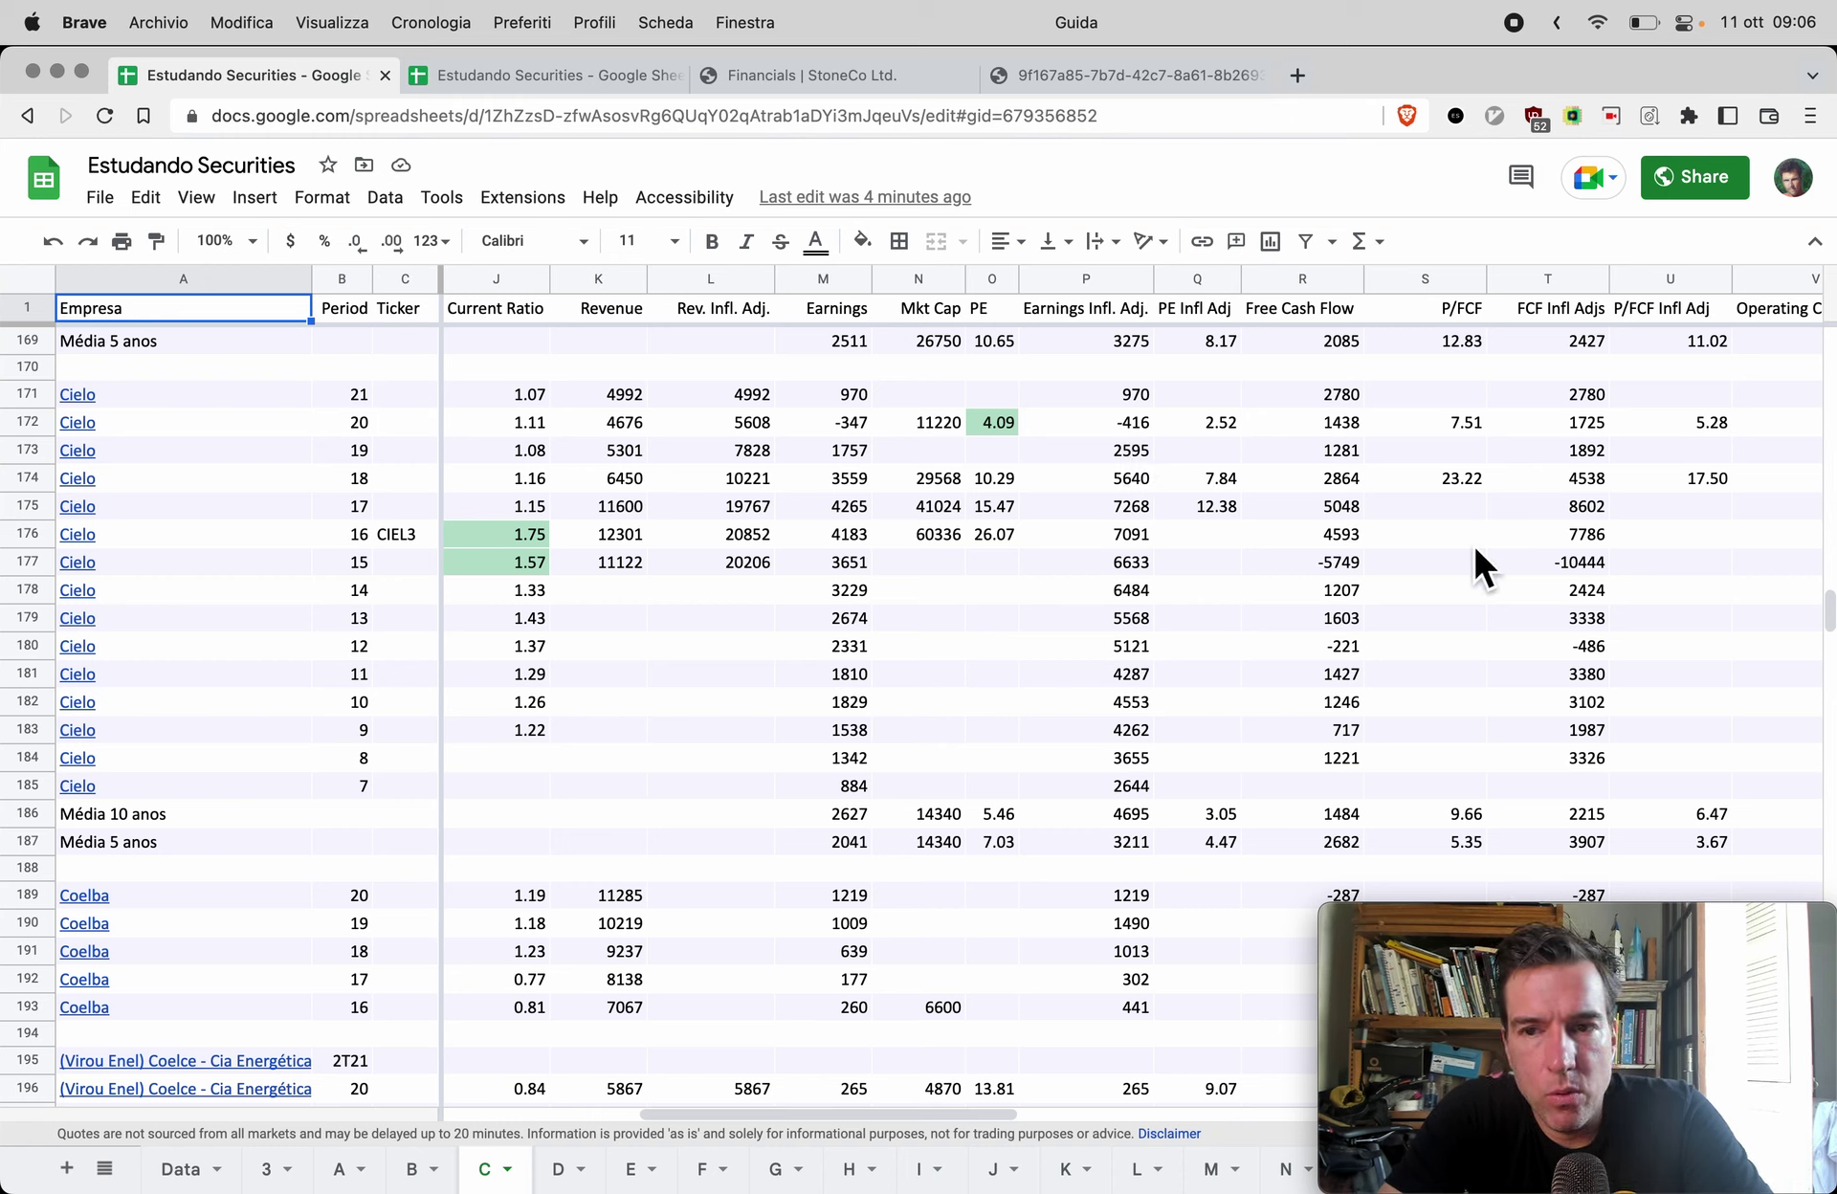
scroll(1475, 552, "right", 2)
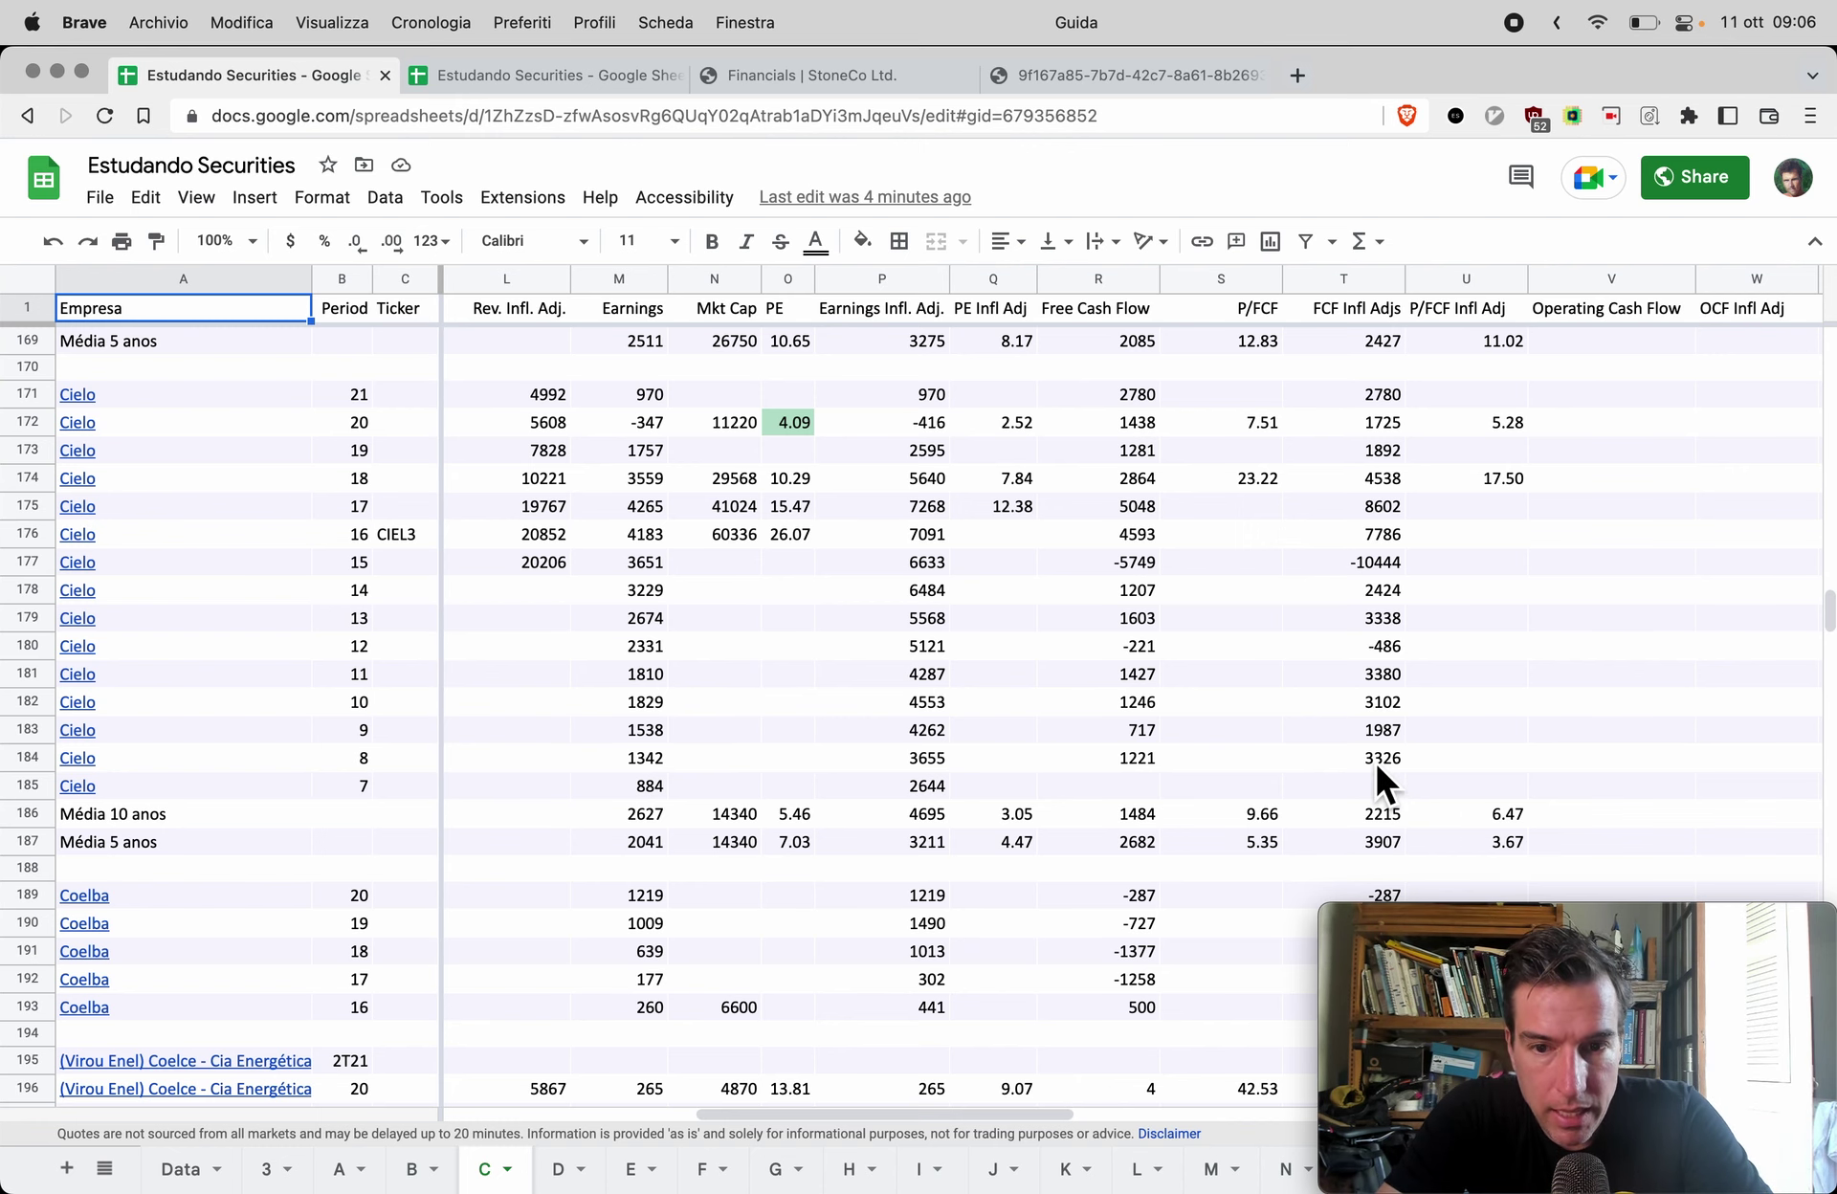
scroll(1184, 708, "down", 1)
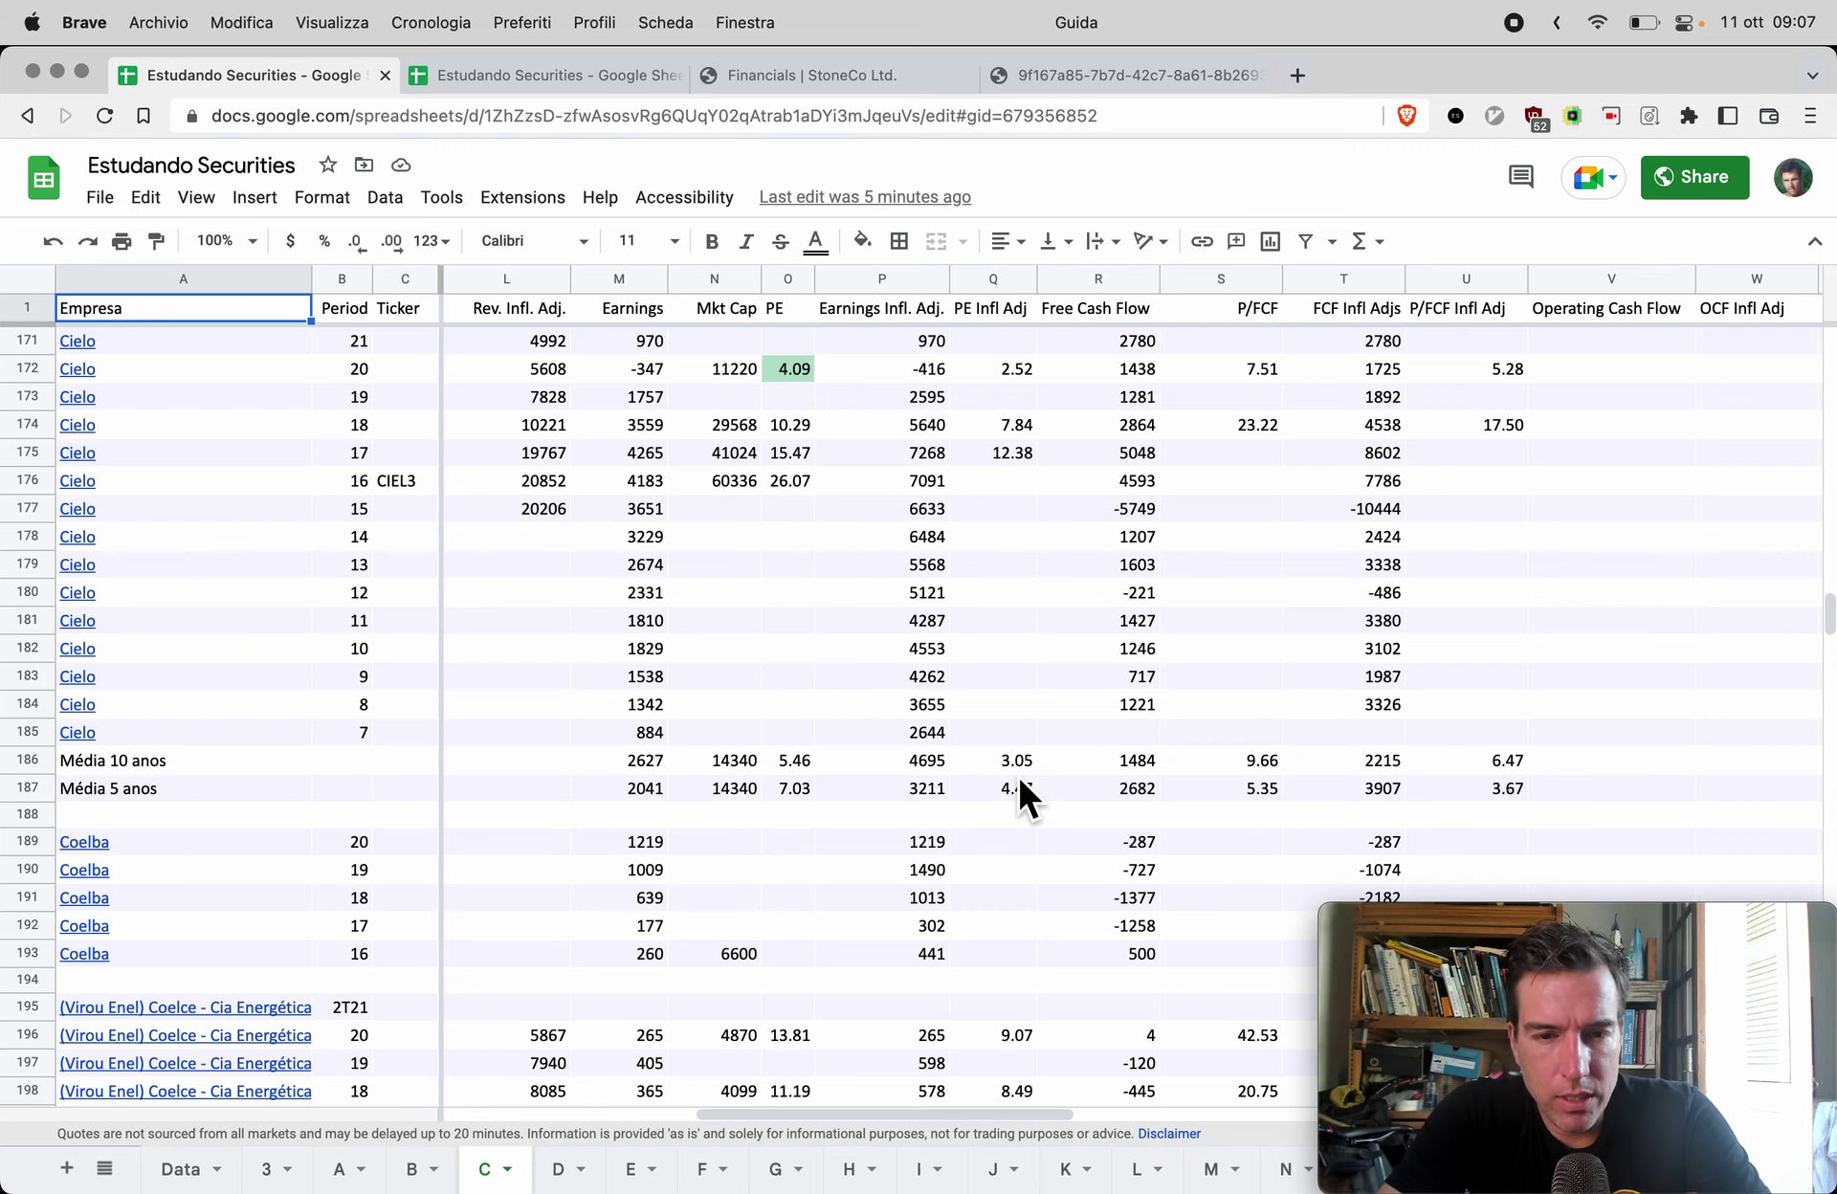
Step: Search the web for cielo market cap in a new browser tab and return to Cielo's rows in sheet C
key("super+t")
type("cielo")
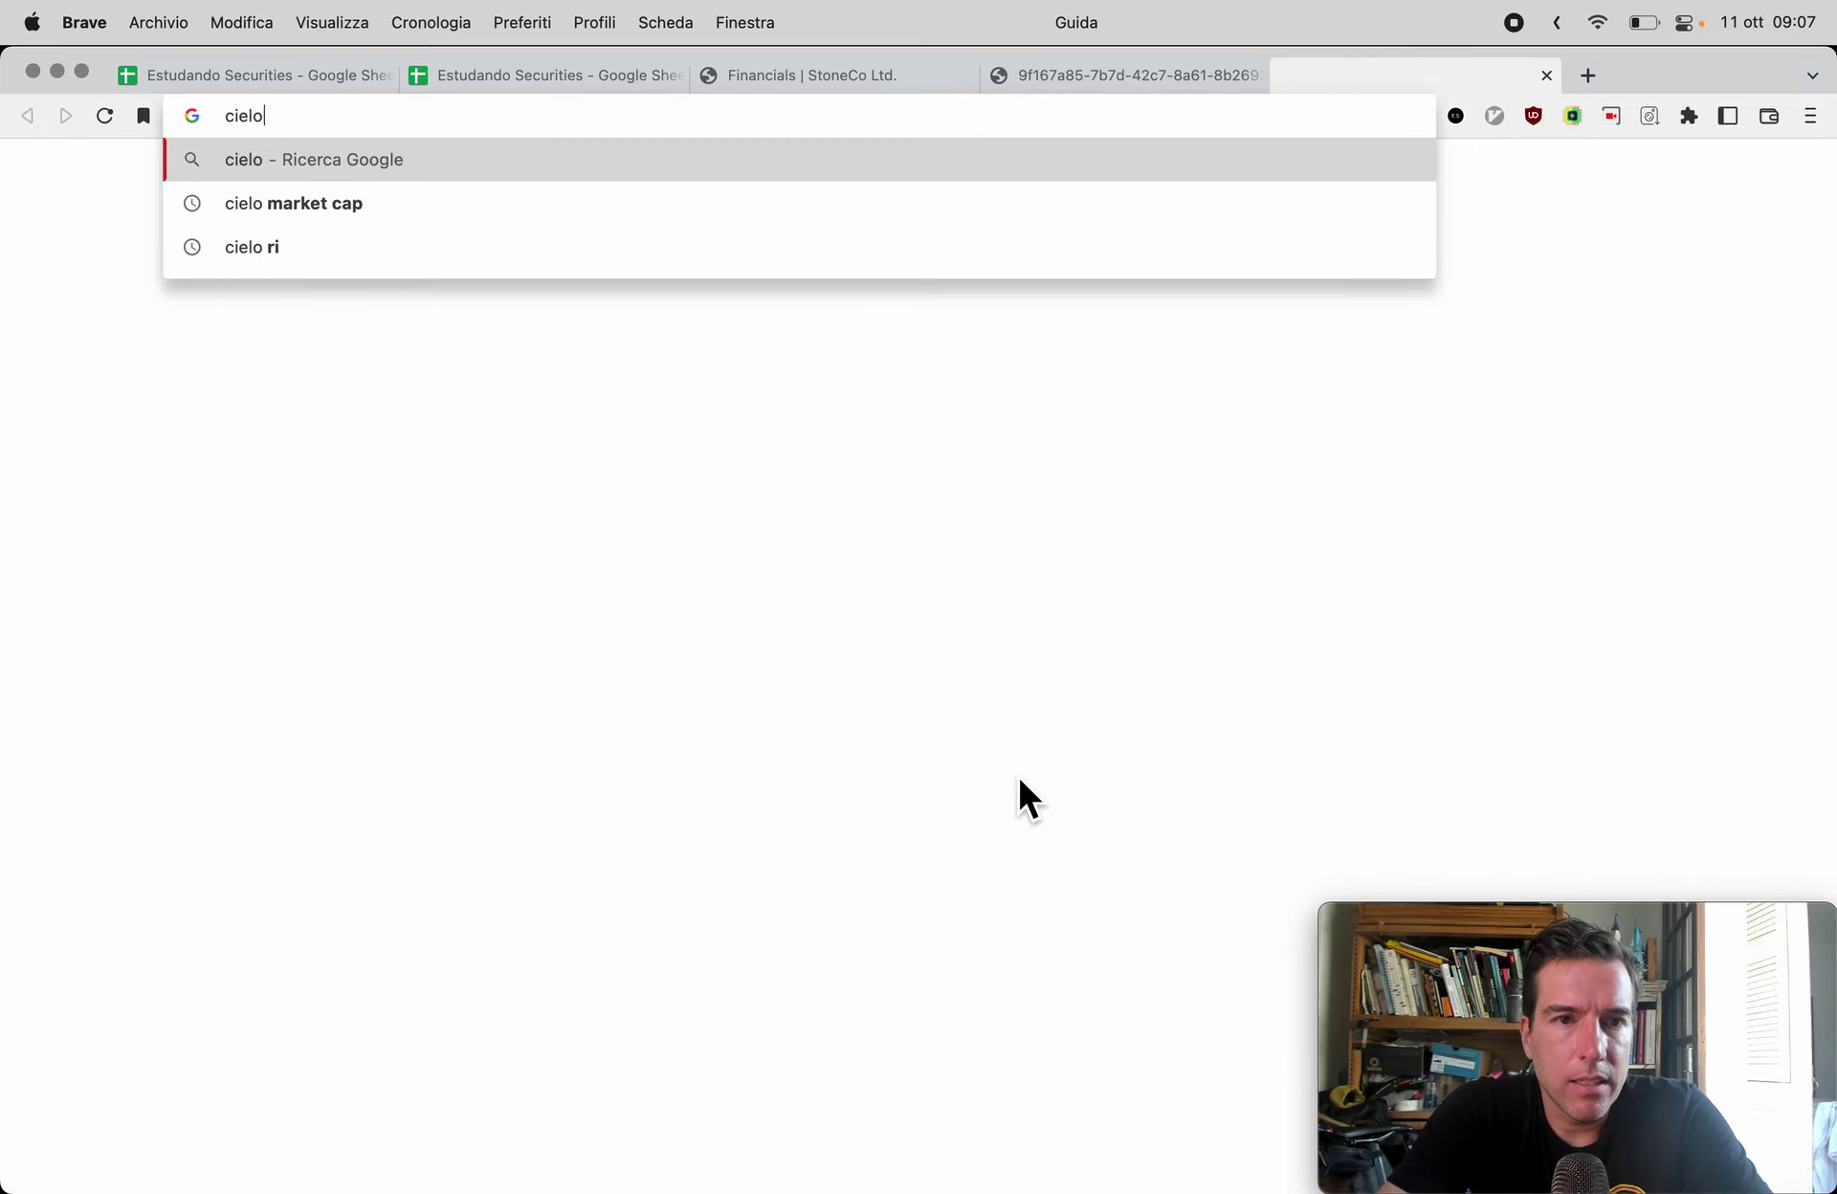
key("Down")
key("Return")
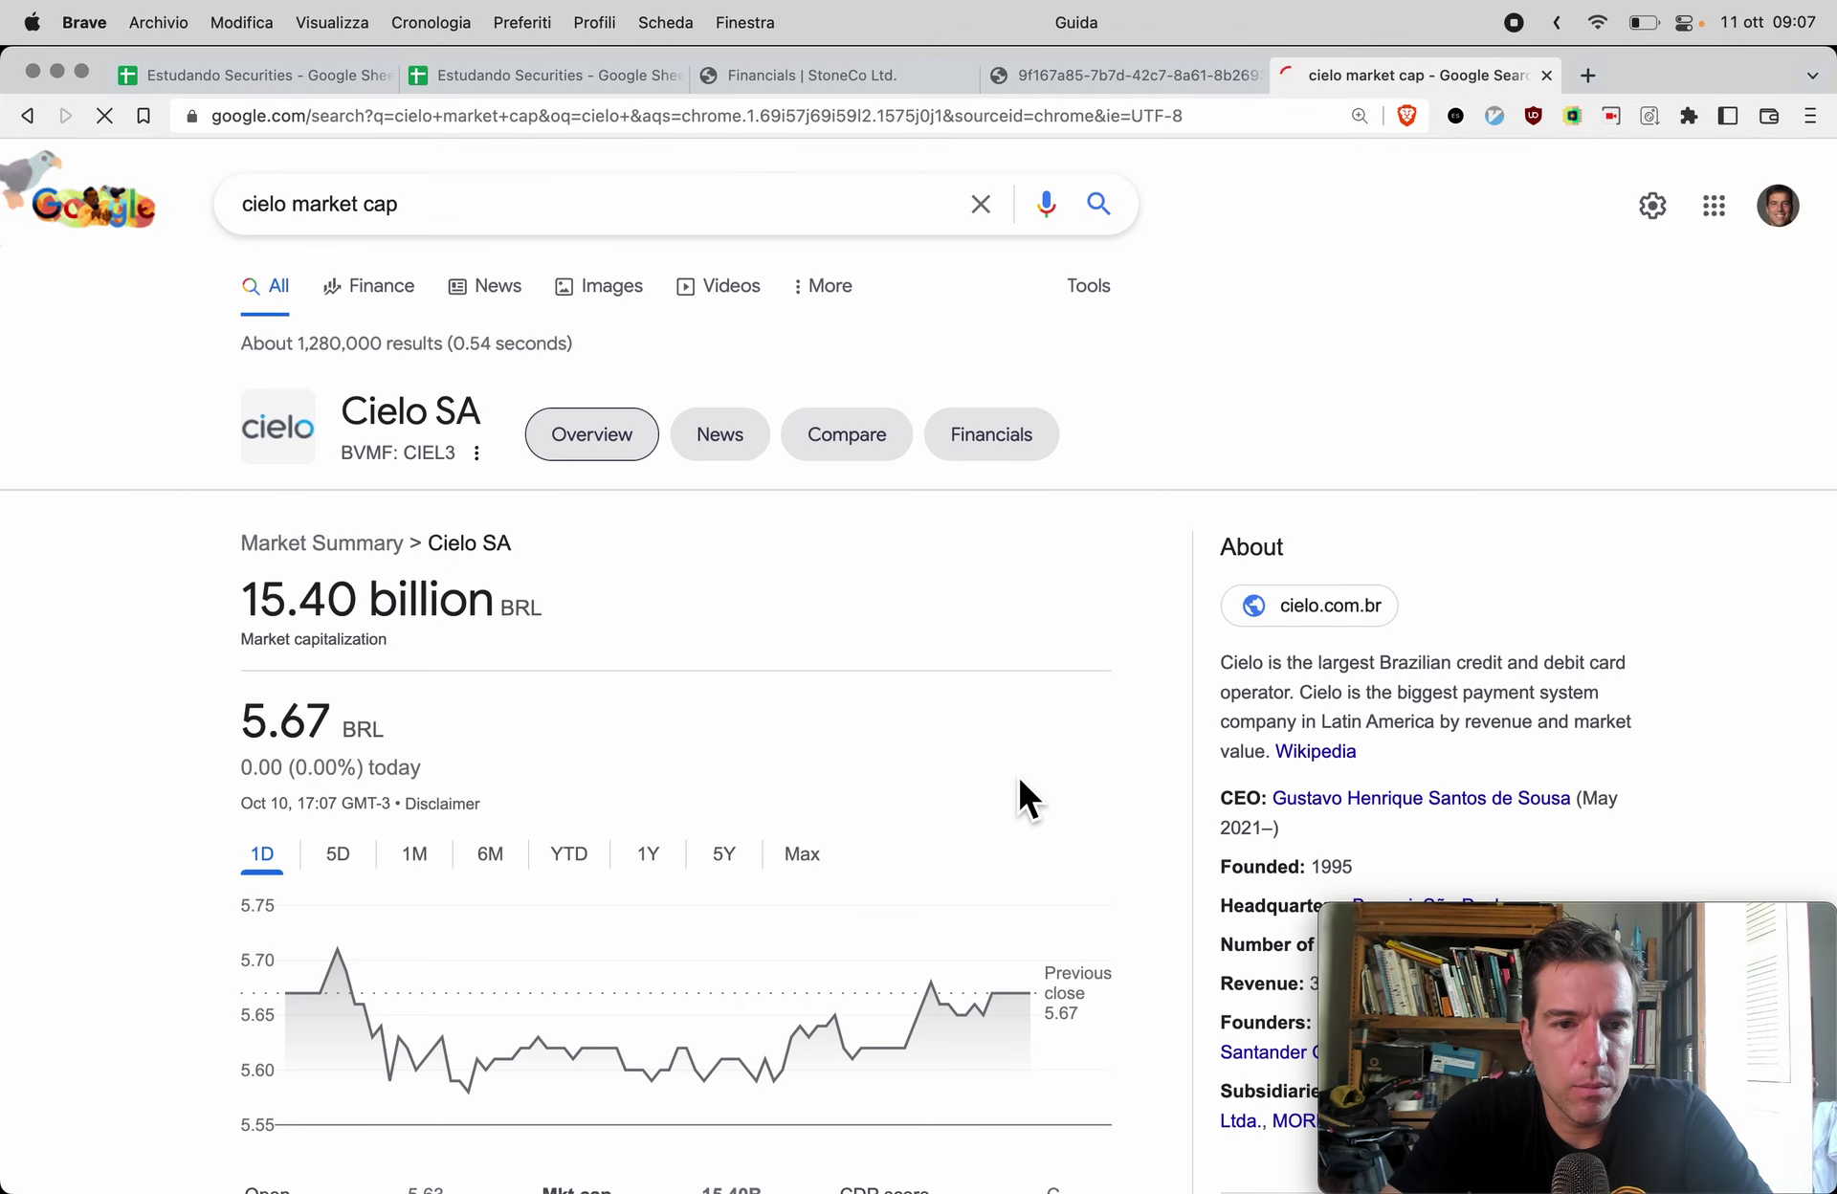
key("super+1")
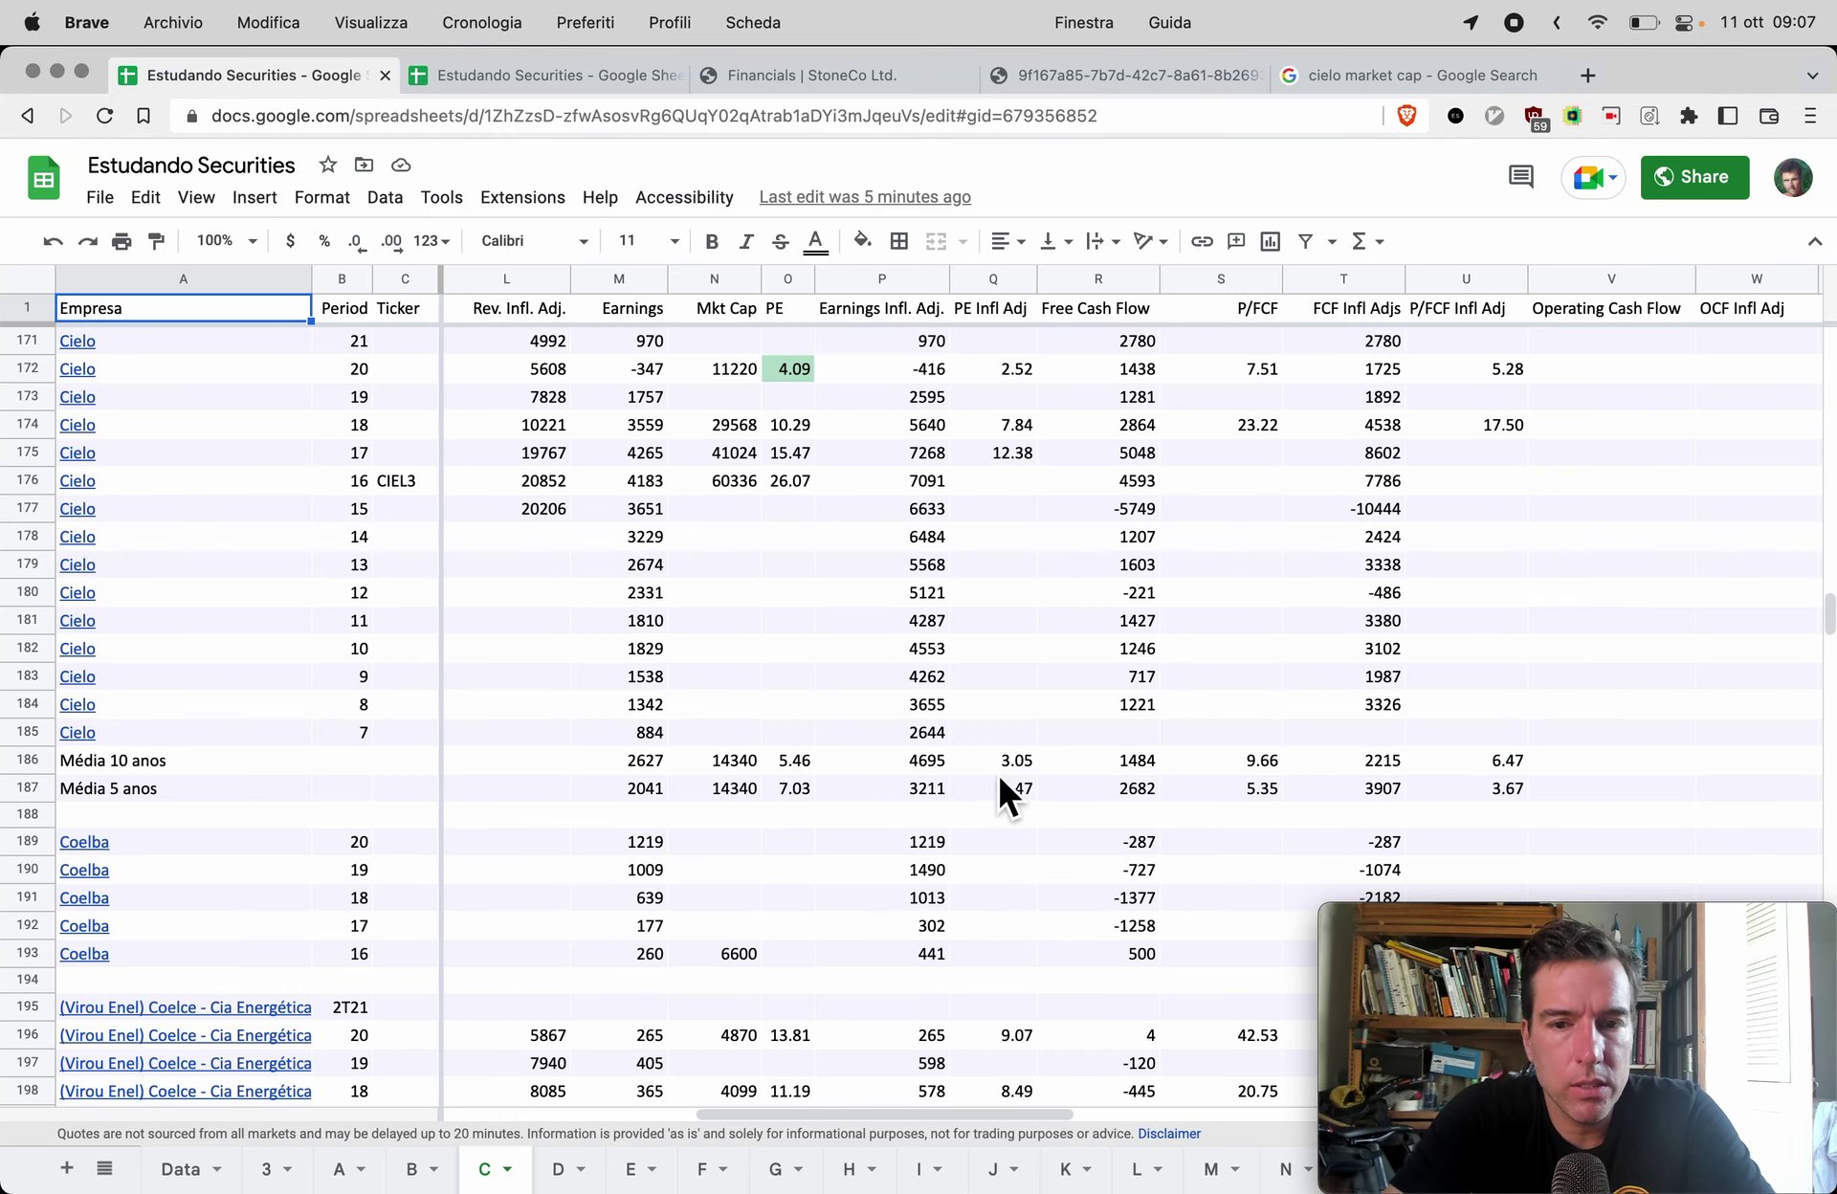
Step: Set Cielo's market cap in the 10-year average row of sheet C to 15400
left_click(727, 766)
type("15400")
key("Return")
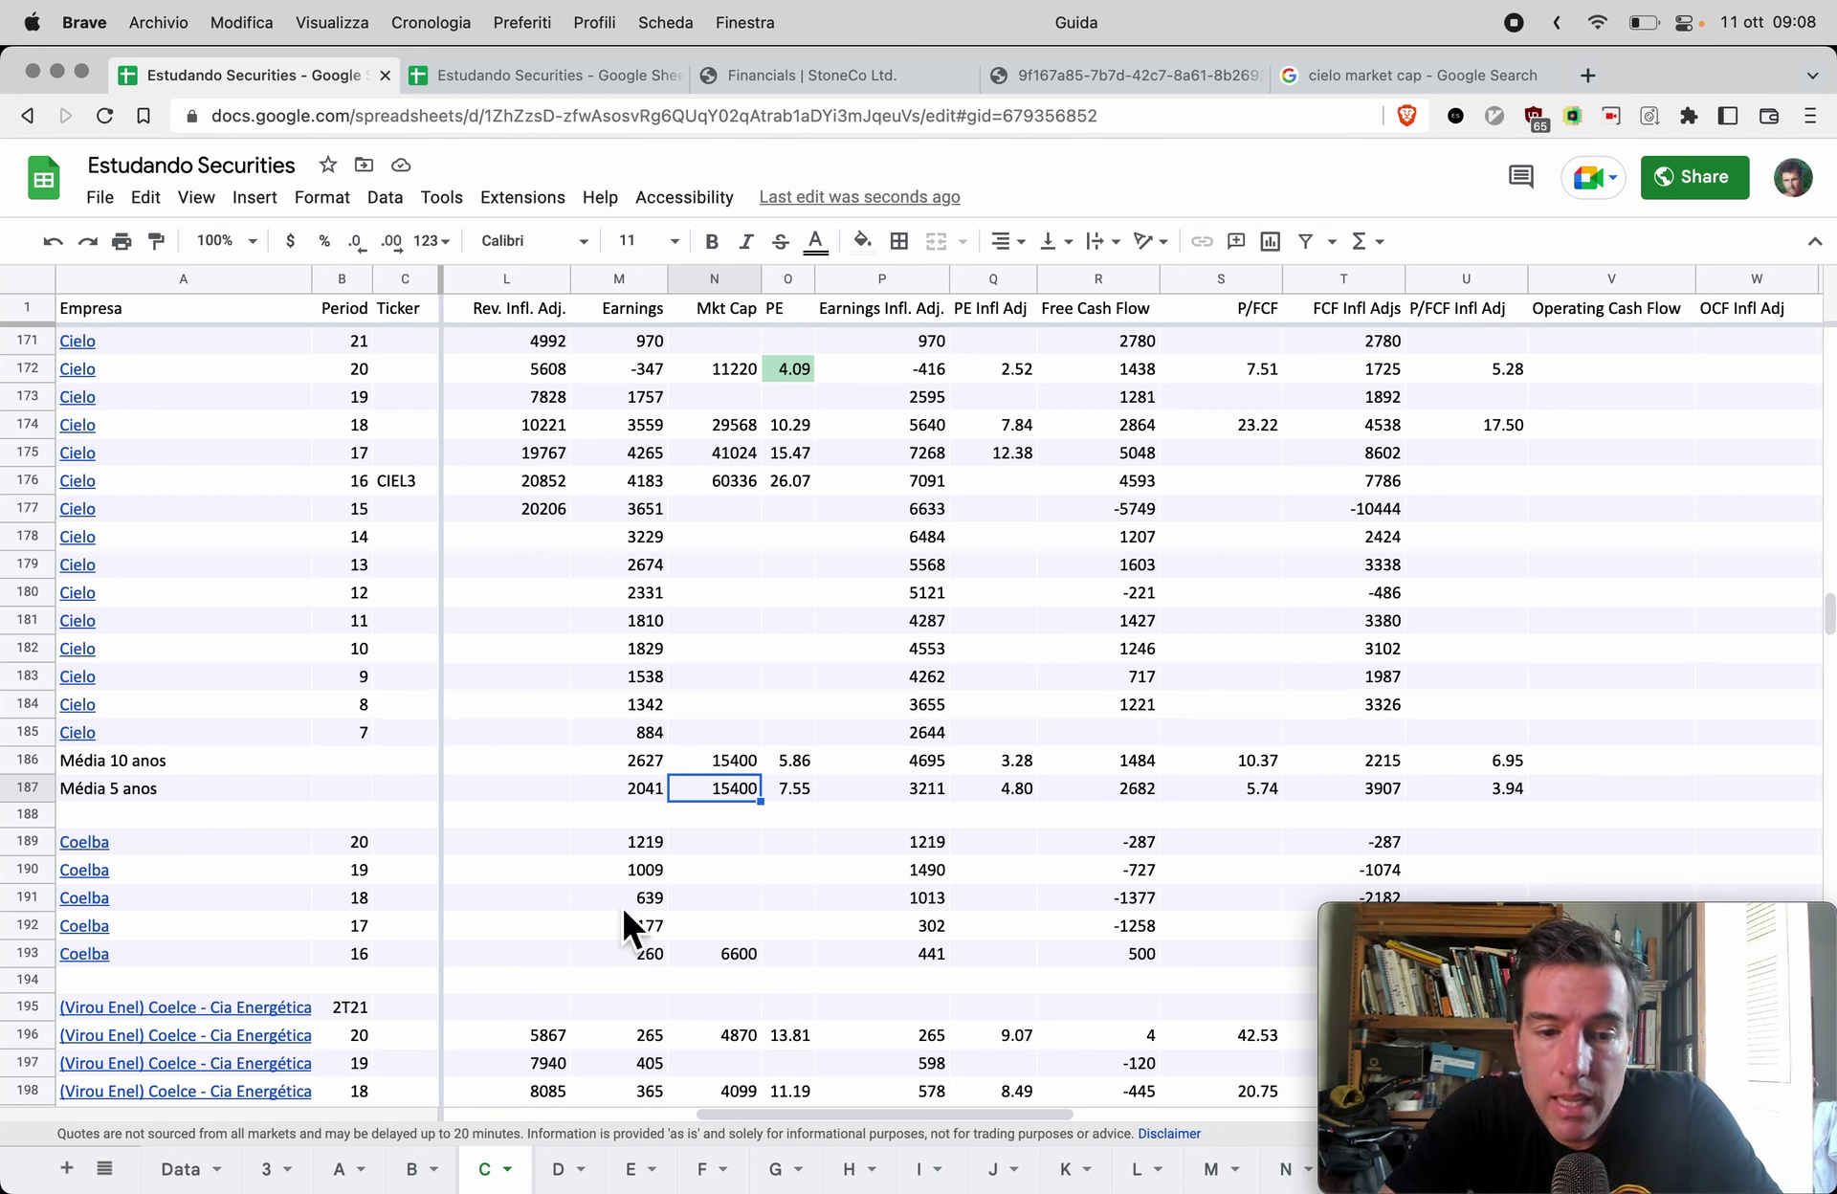
Step: Return to Stone's rows in sheet S, then search the web for stone market cap in a new browser tab
key("ctrl+Tab")
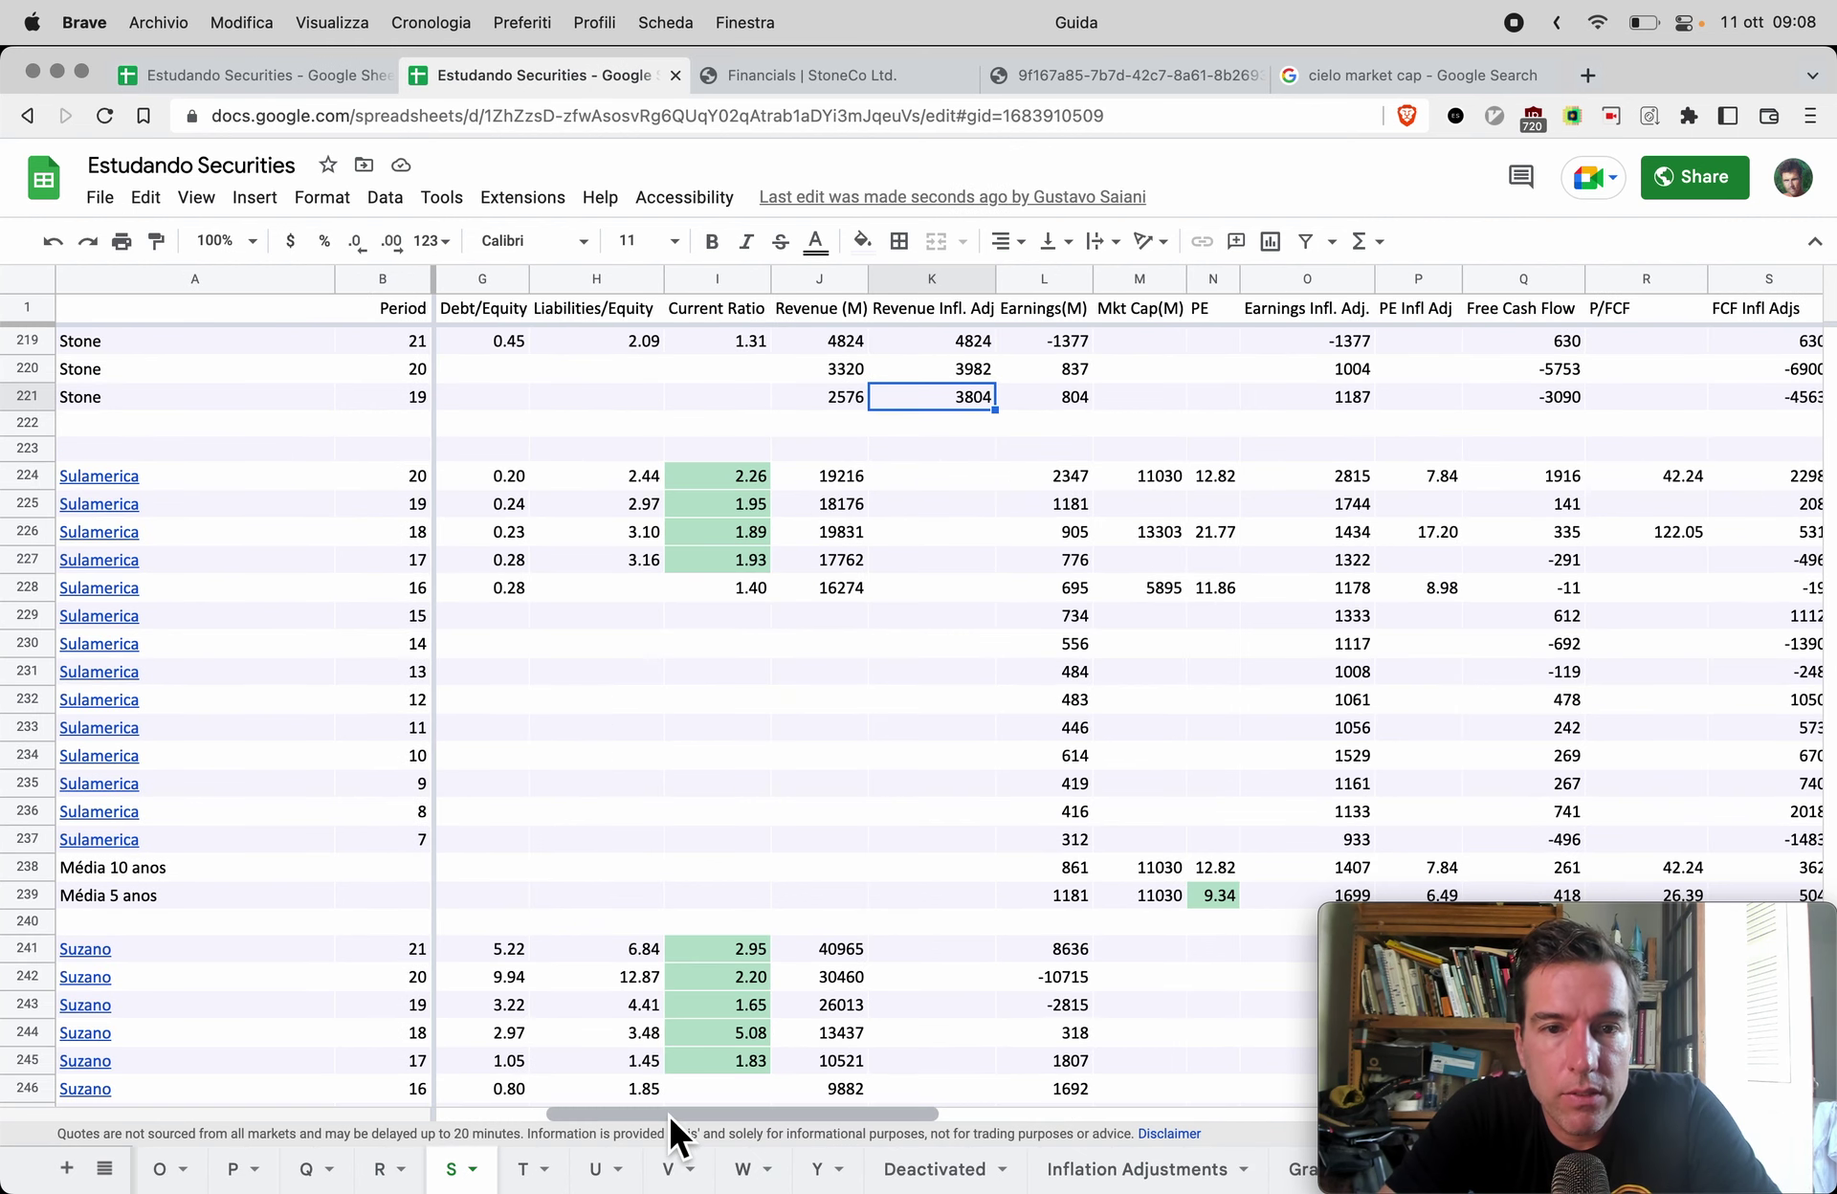
scroll(1452, 564, "right", 3)
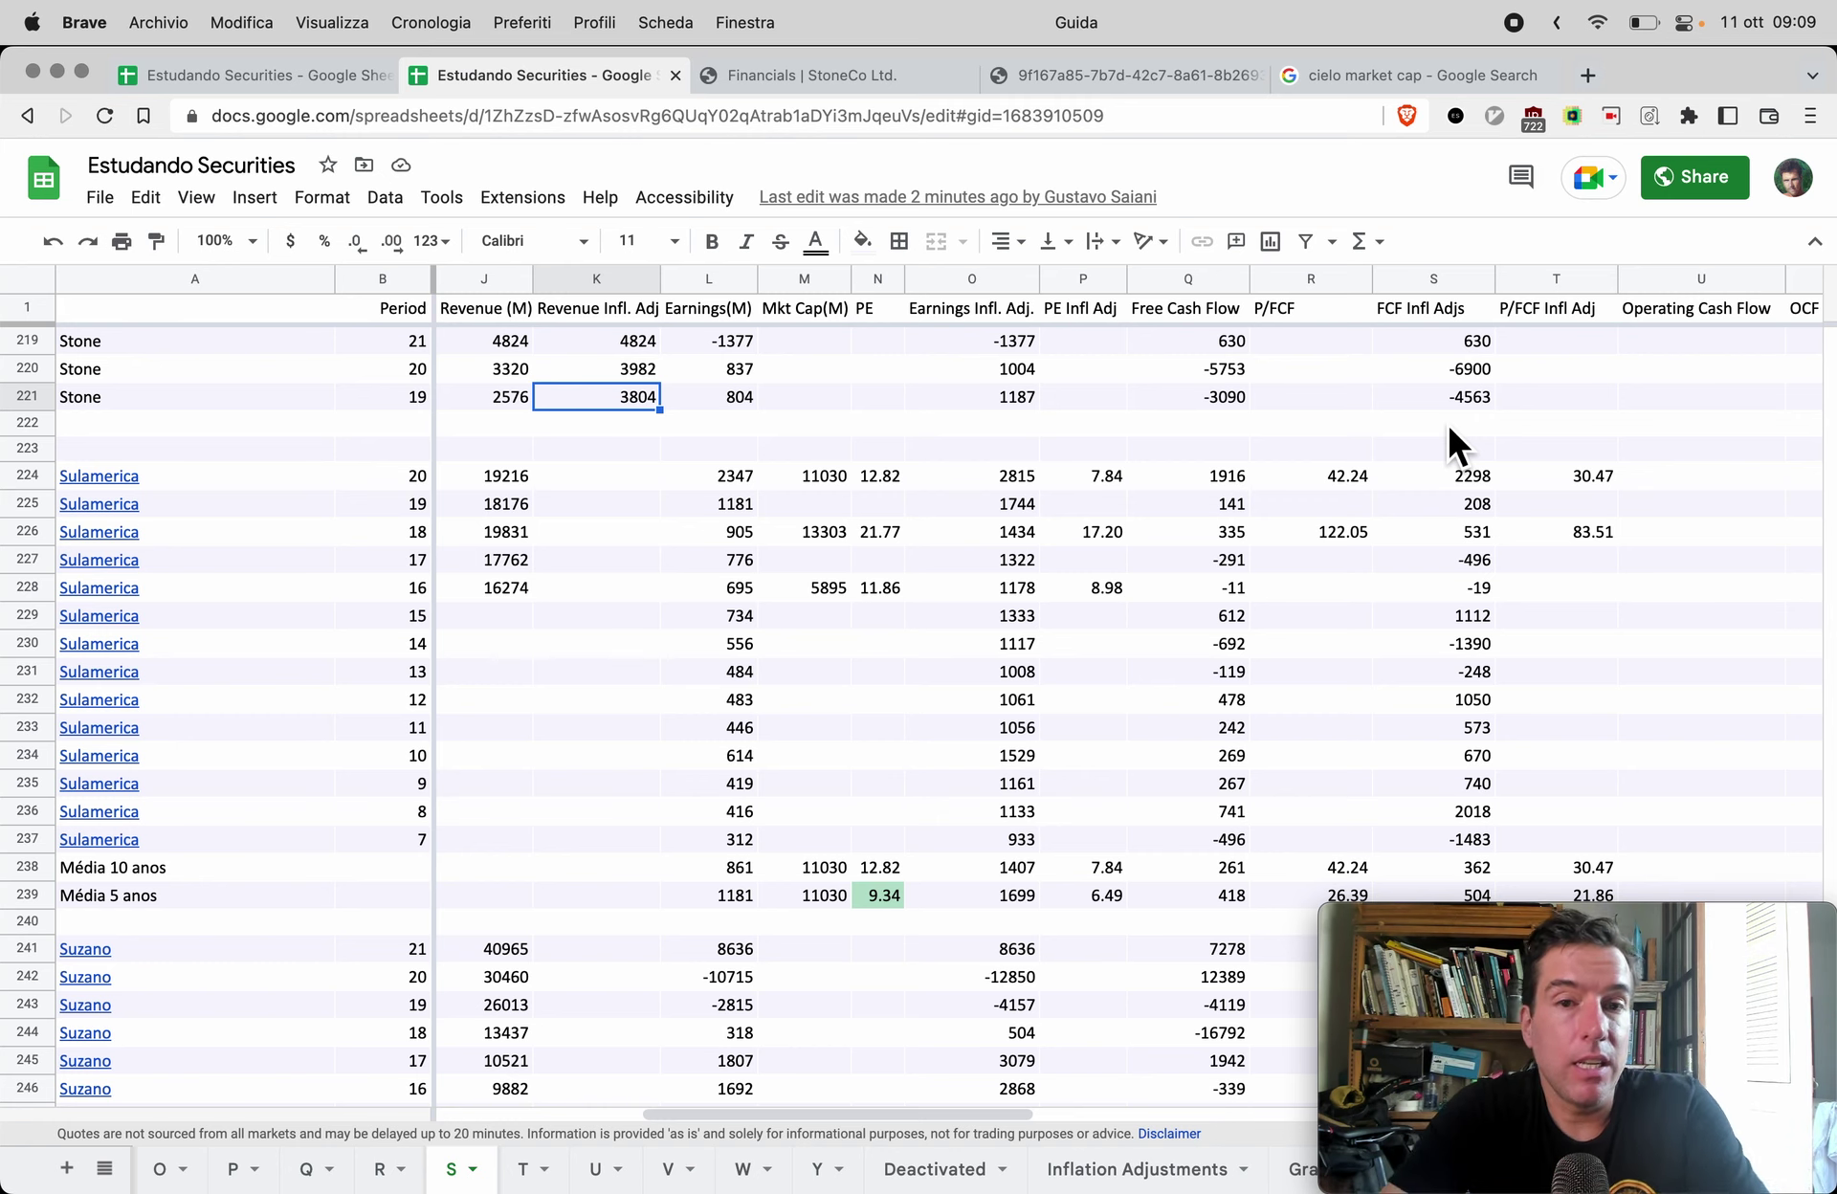
key("super+t")
type("stone ")
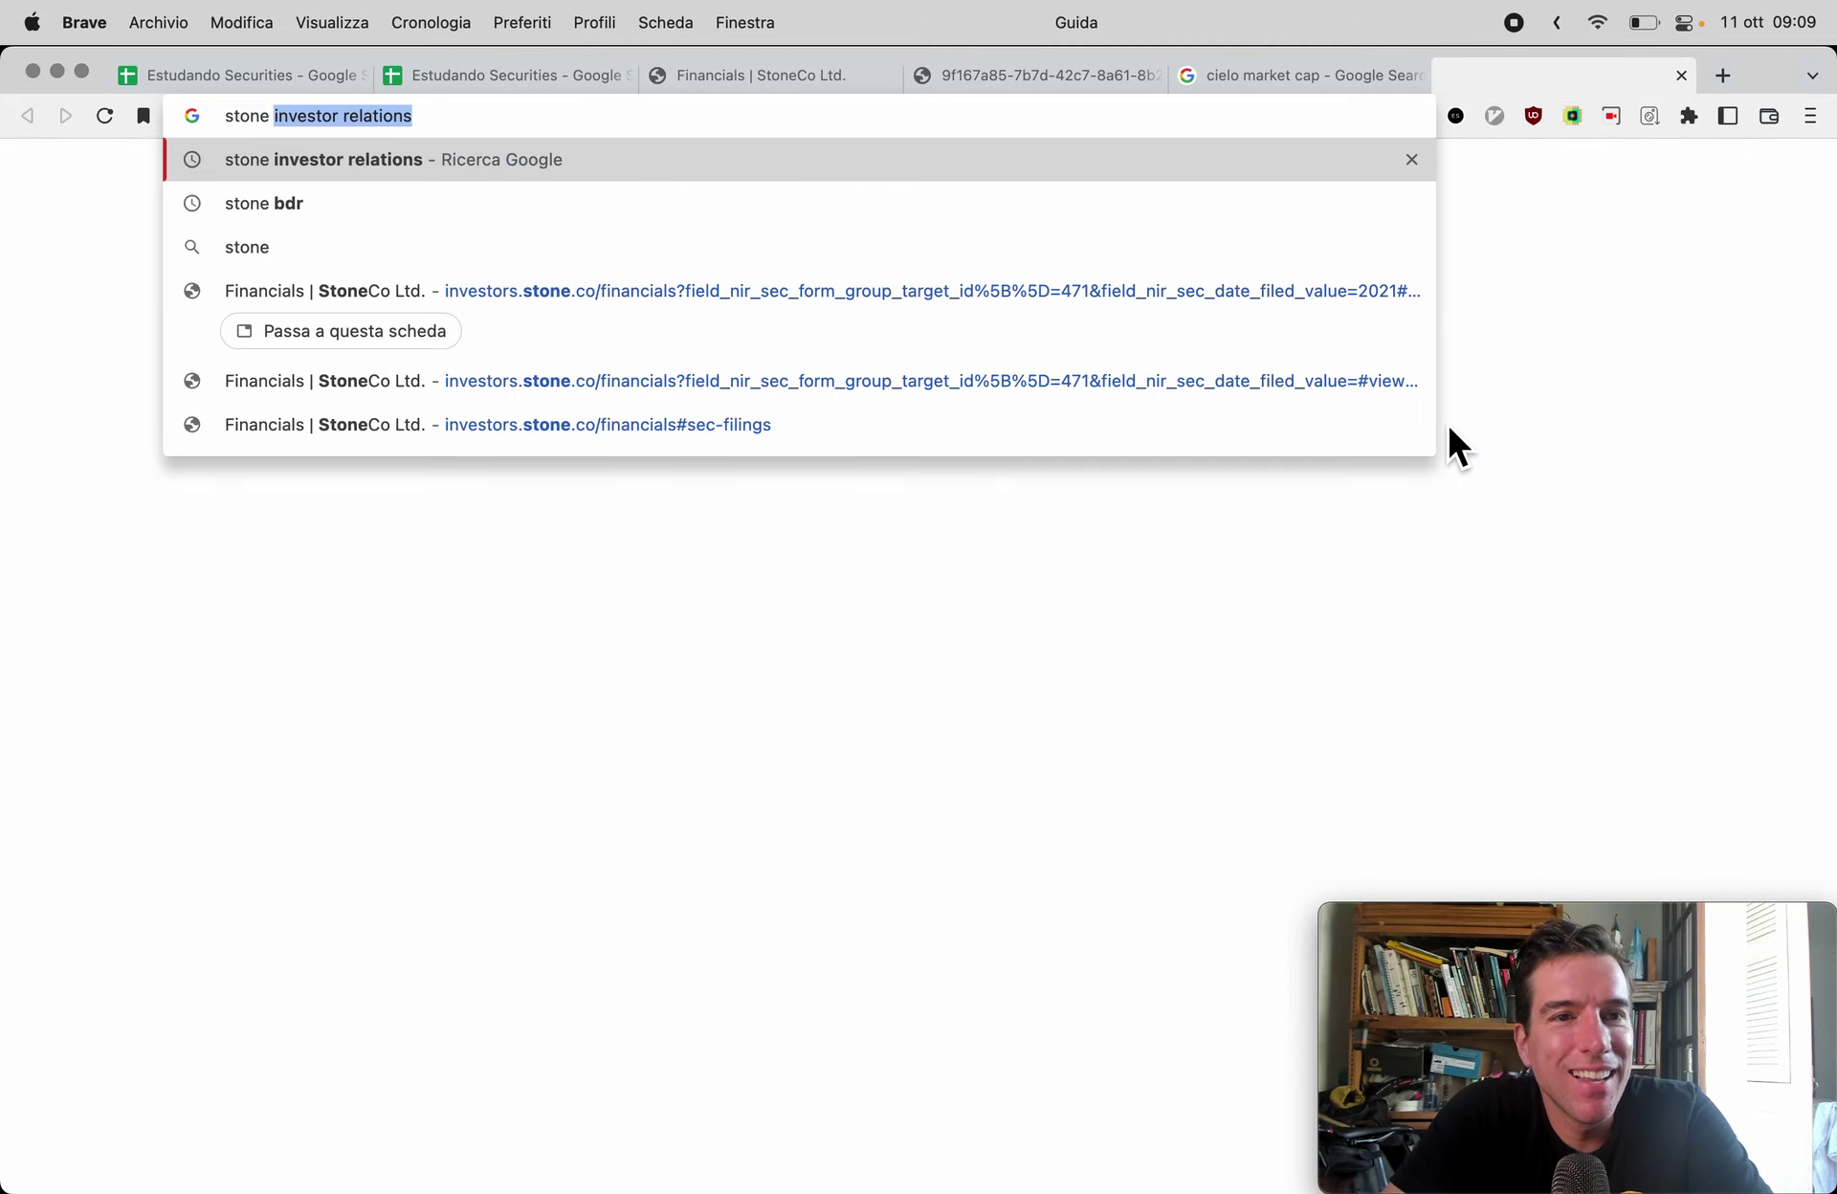
type("market cap")
key("Return")
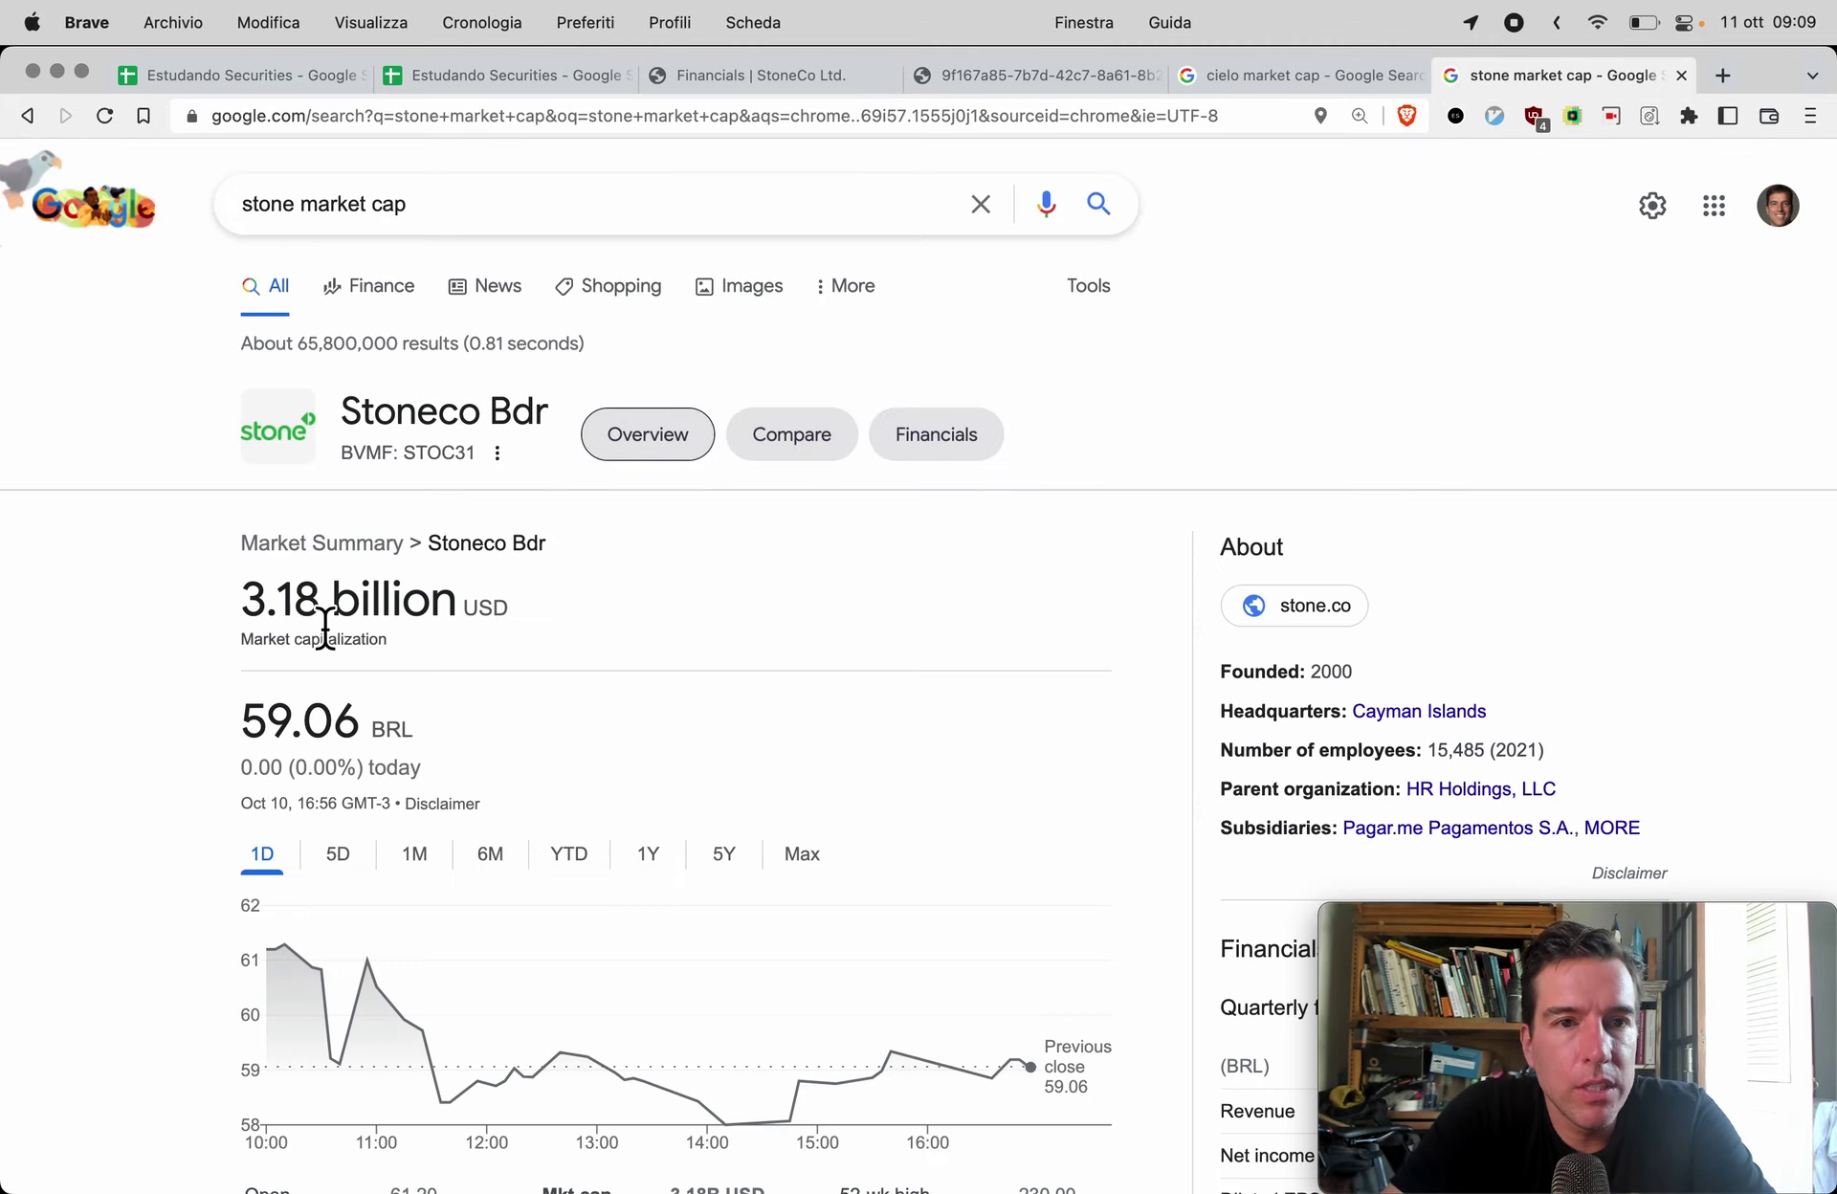
key("super+1")
key("super+9")
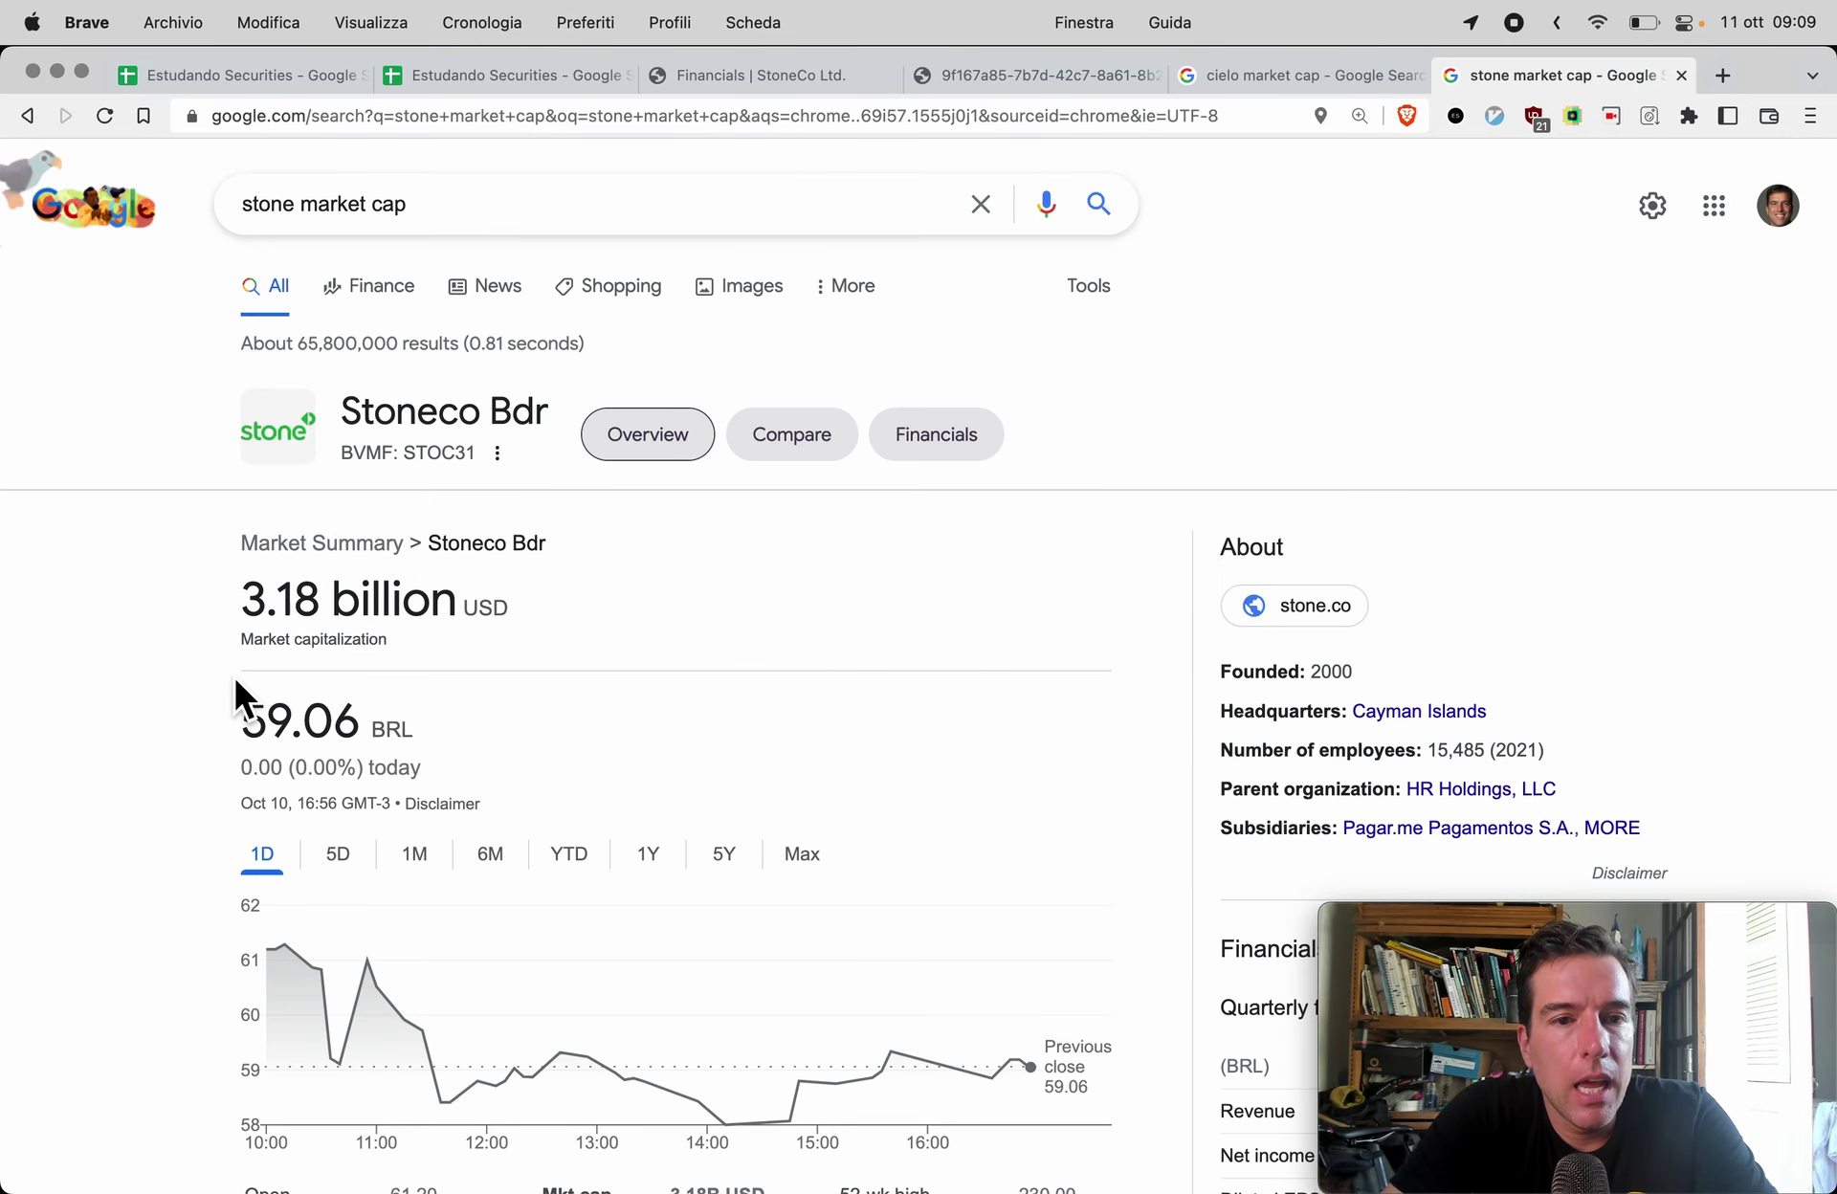
scroll(168, 692, "down", 3)
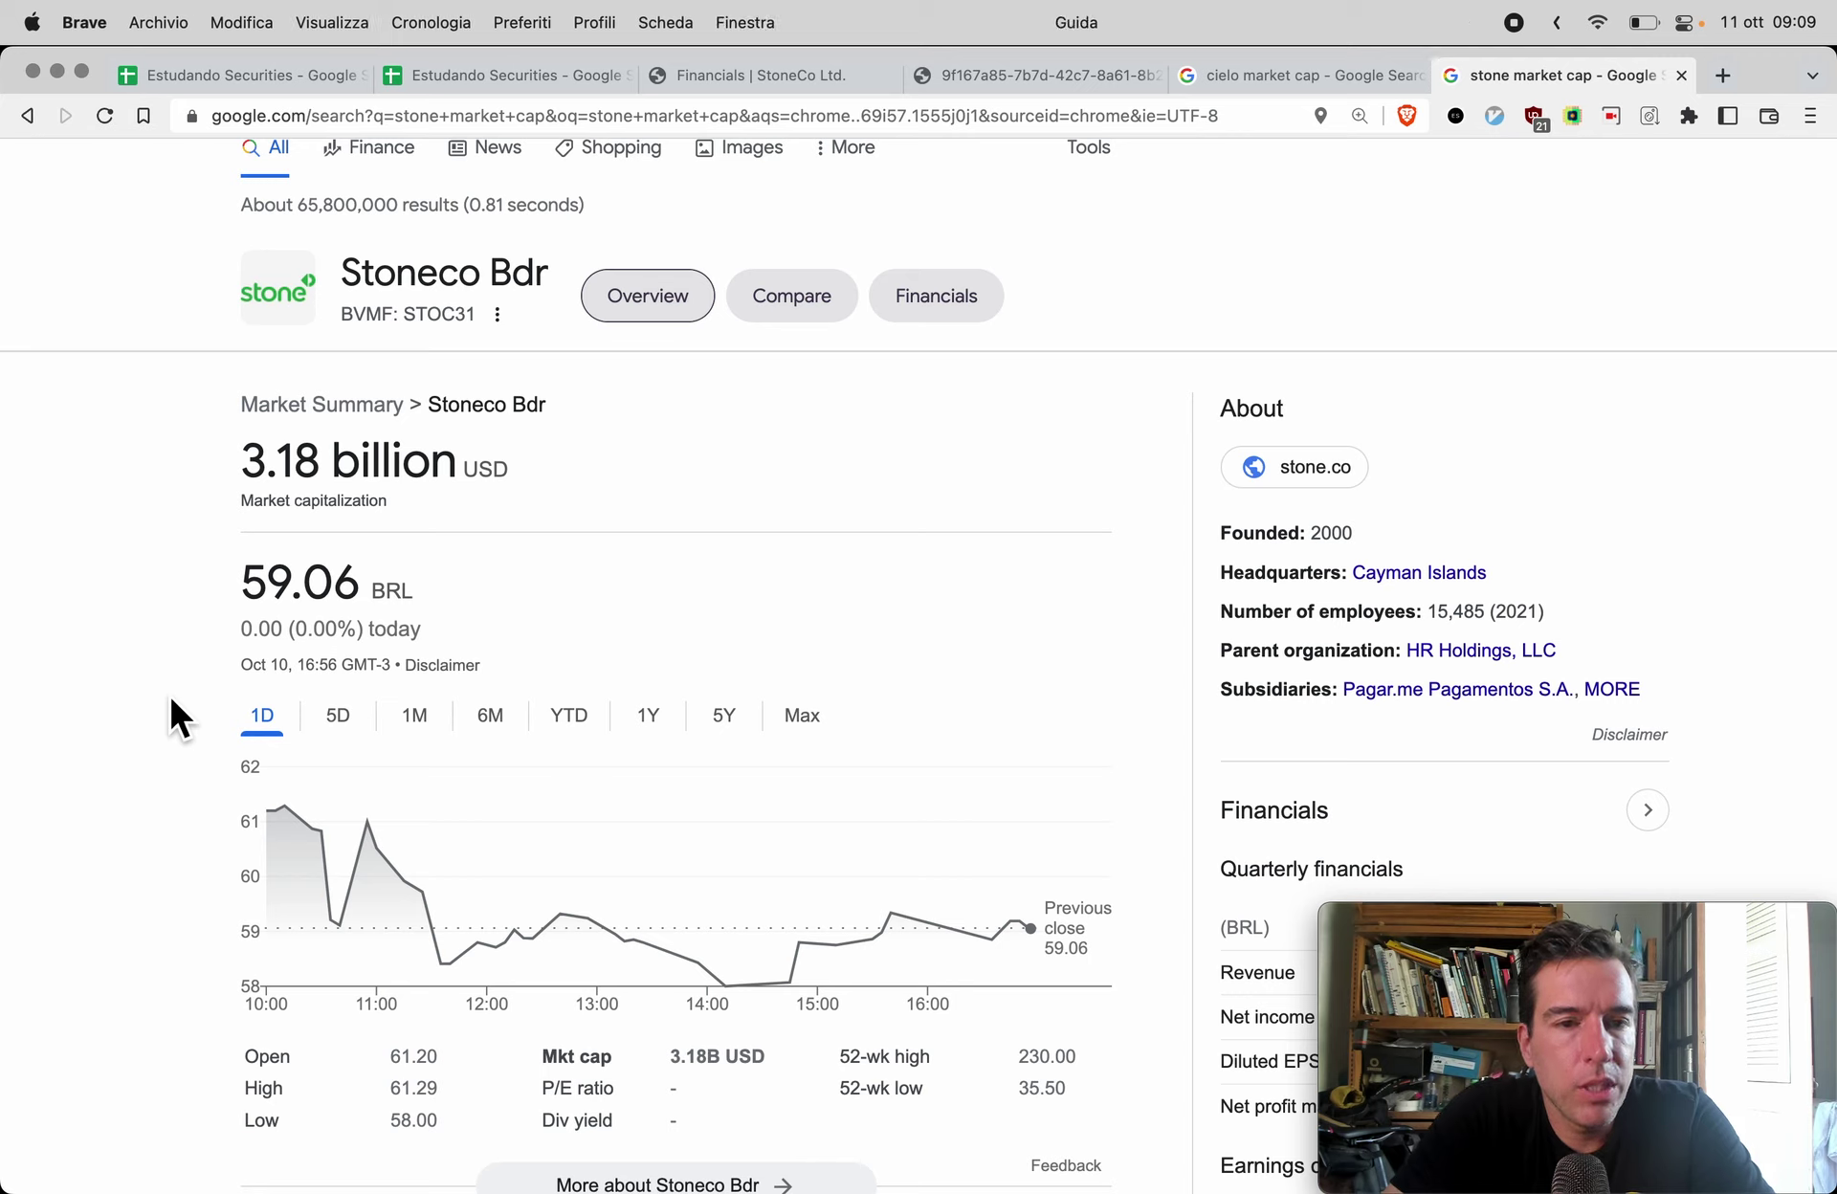
key("super+space")
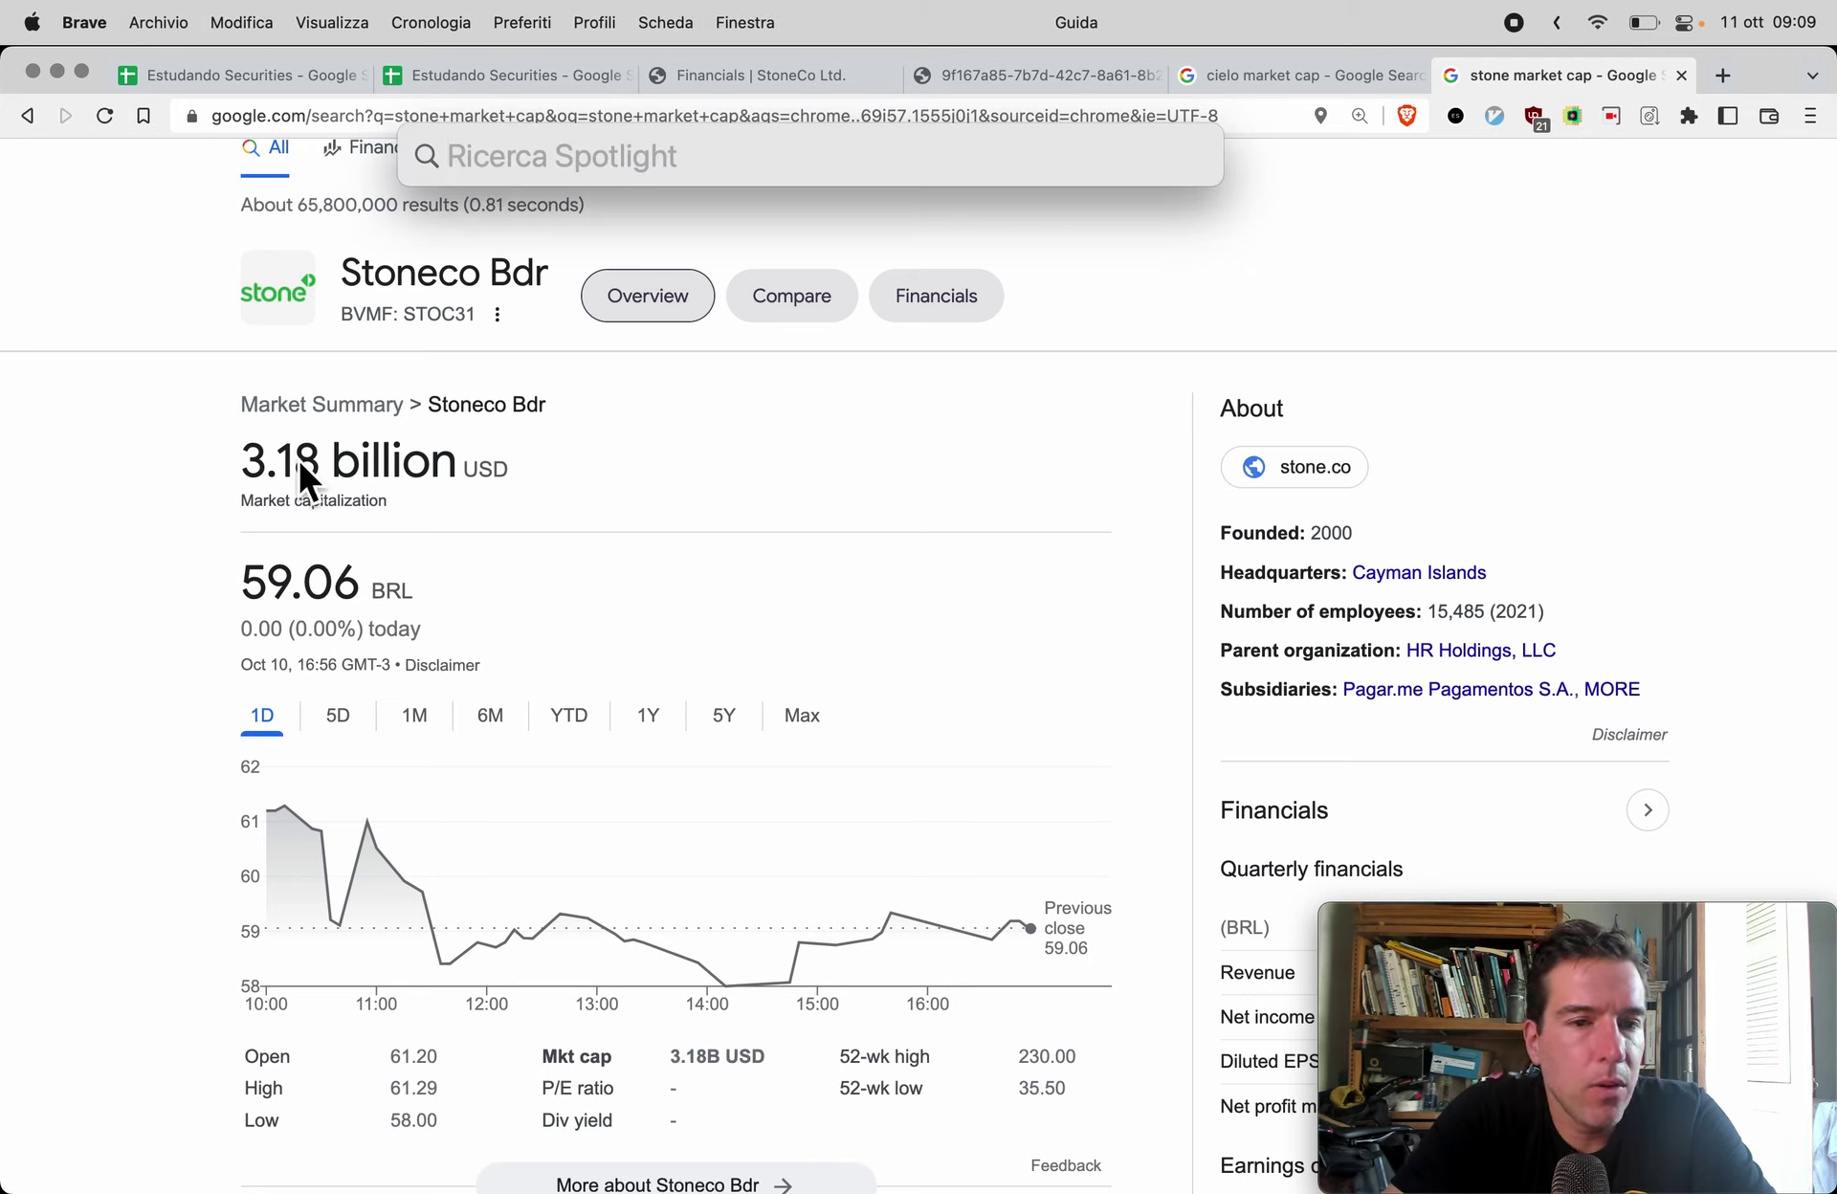
key("Escape")
key("super+space")
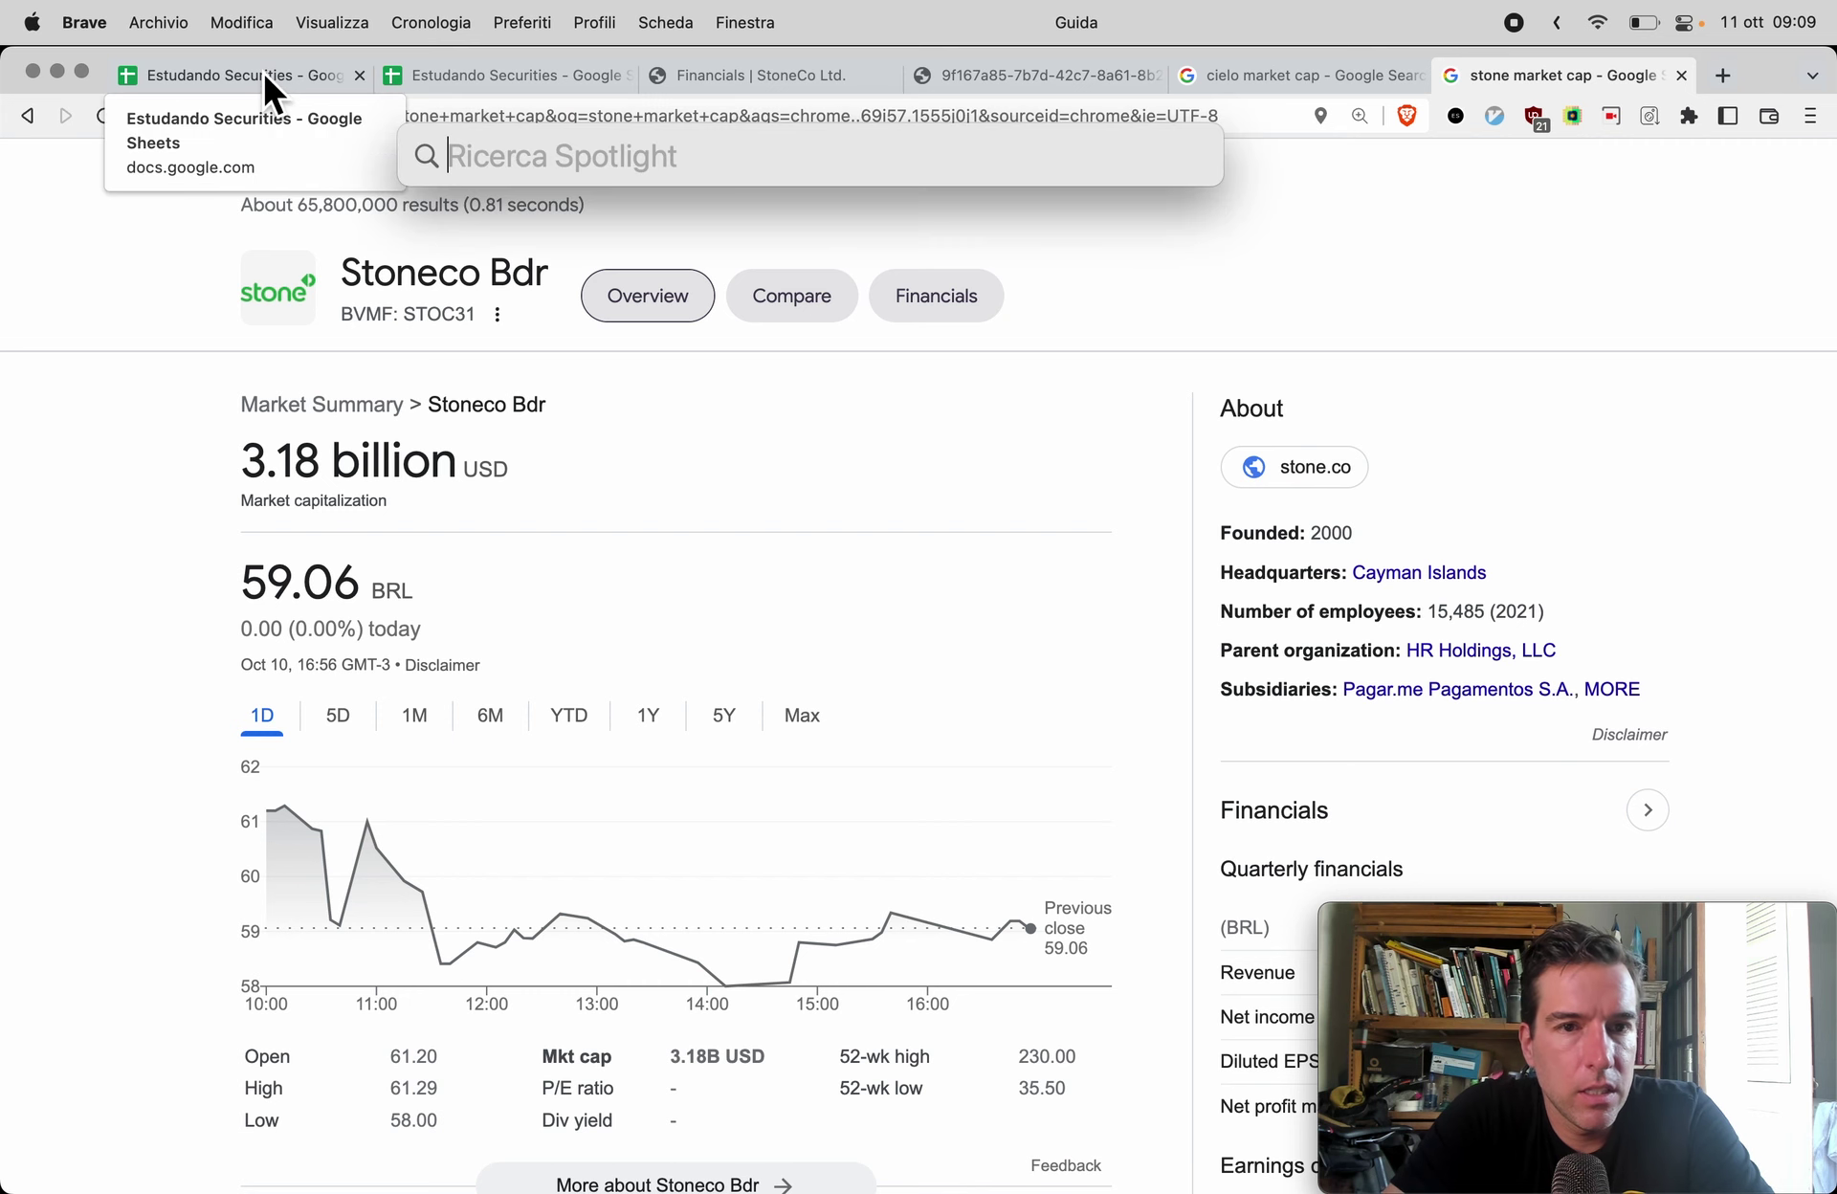
key("Escape")
Step: Check Cielo's market cap in sheet C, then enter 16000 as the market cap in Stone's period 19 row of sheet S
left_click(264, 77)
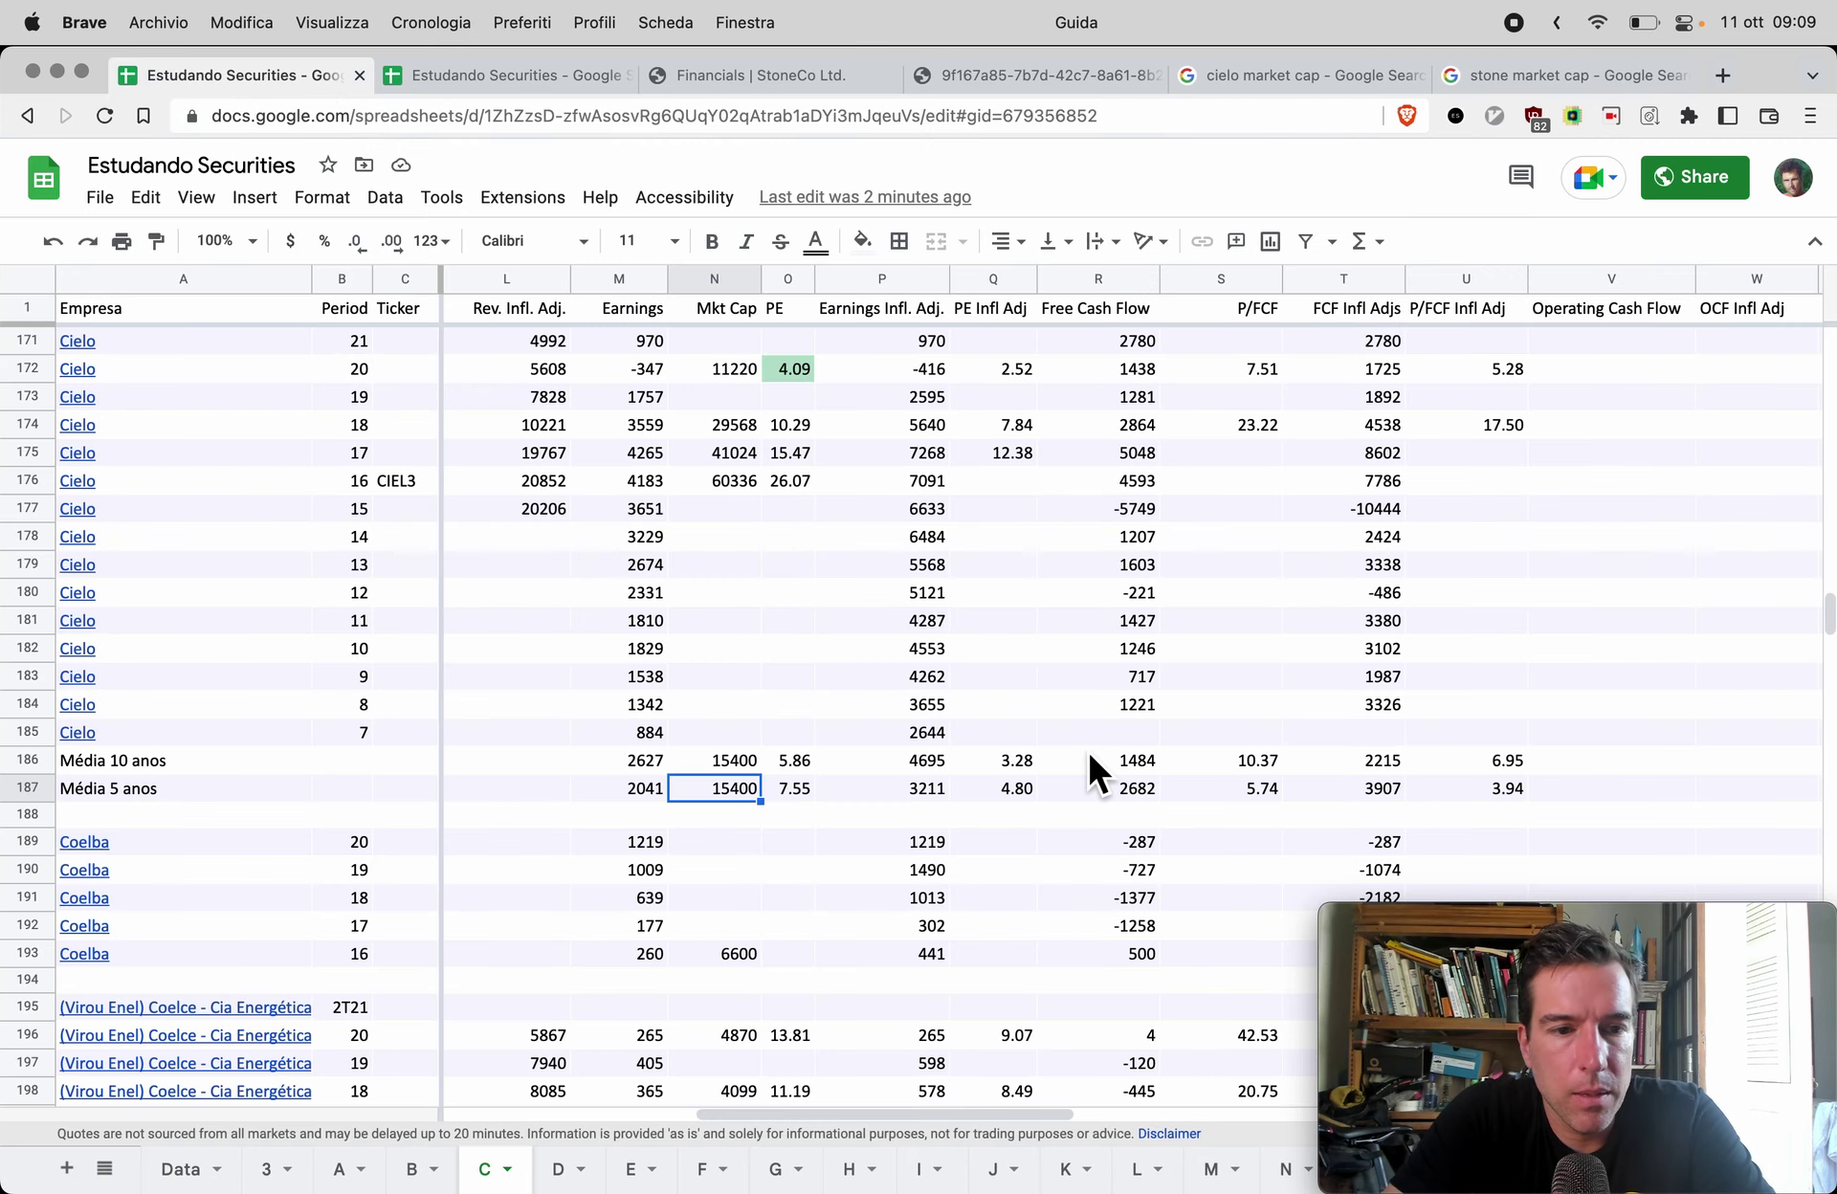
key("ctrl+Tab")
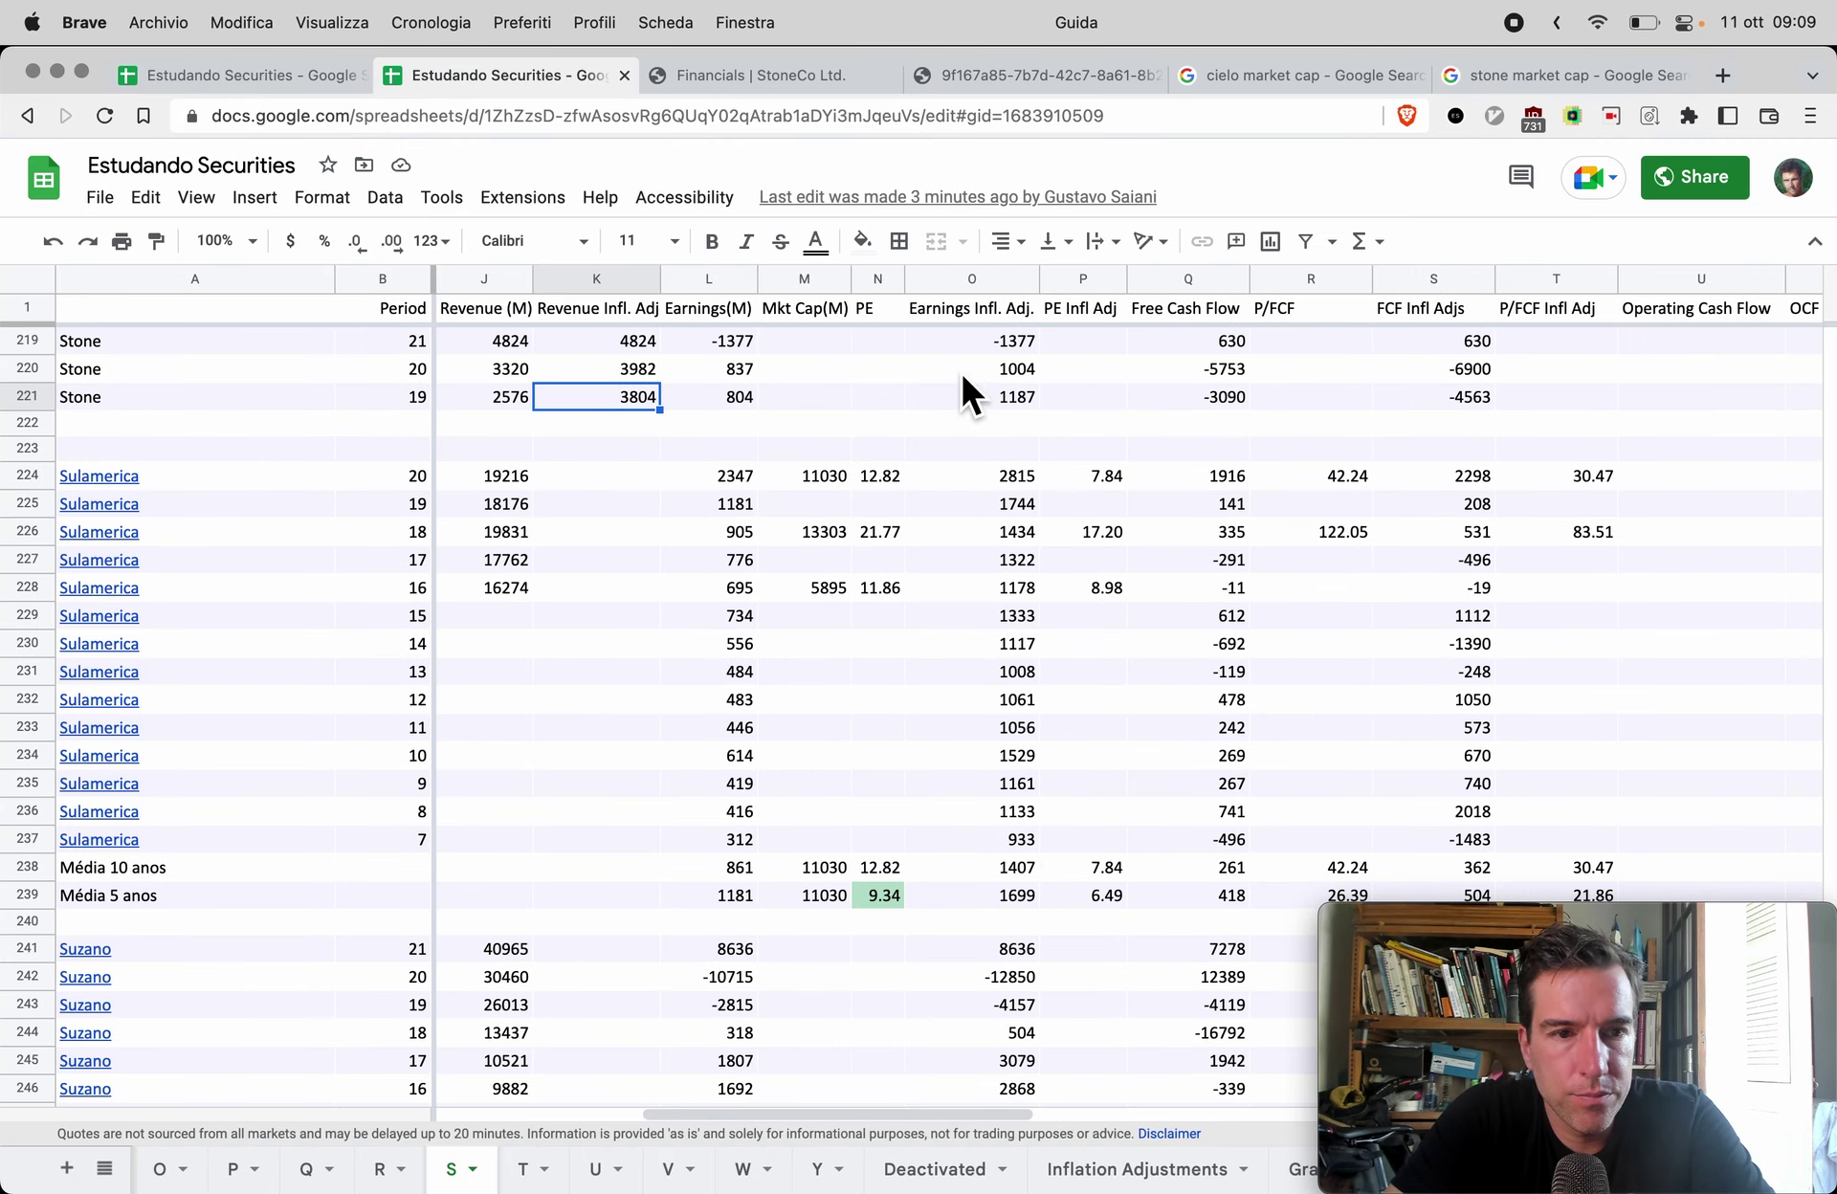
left_click(802, 400)
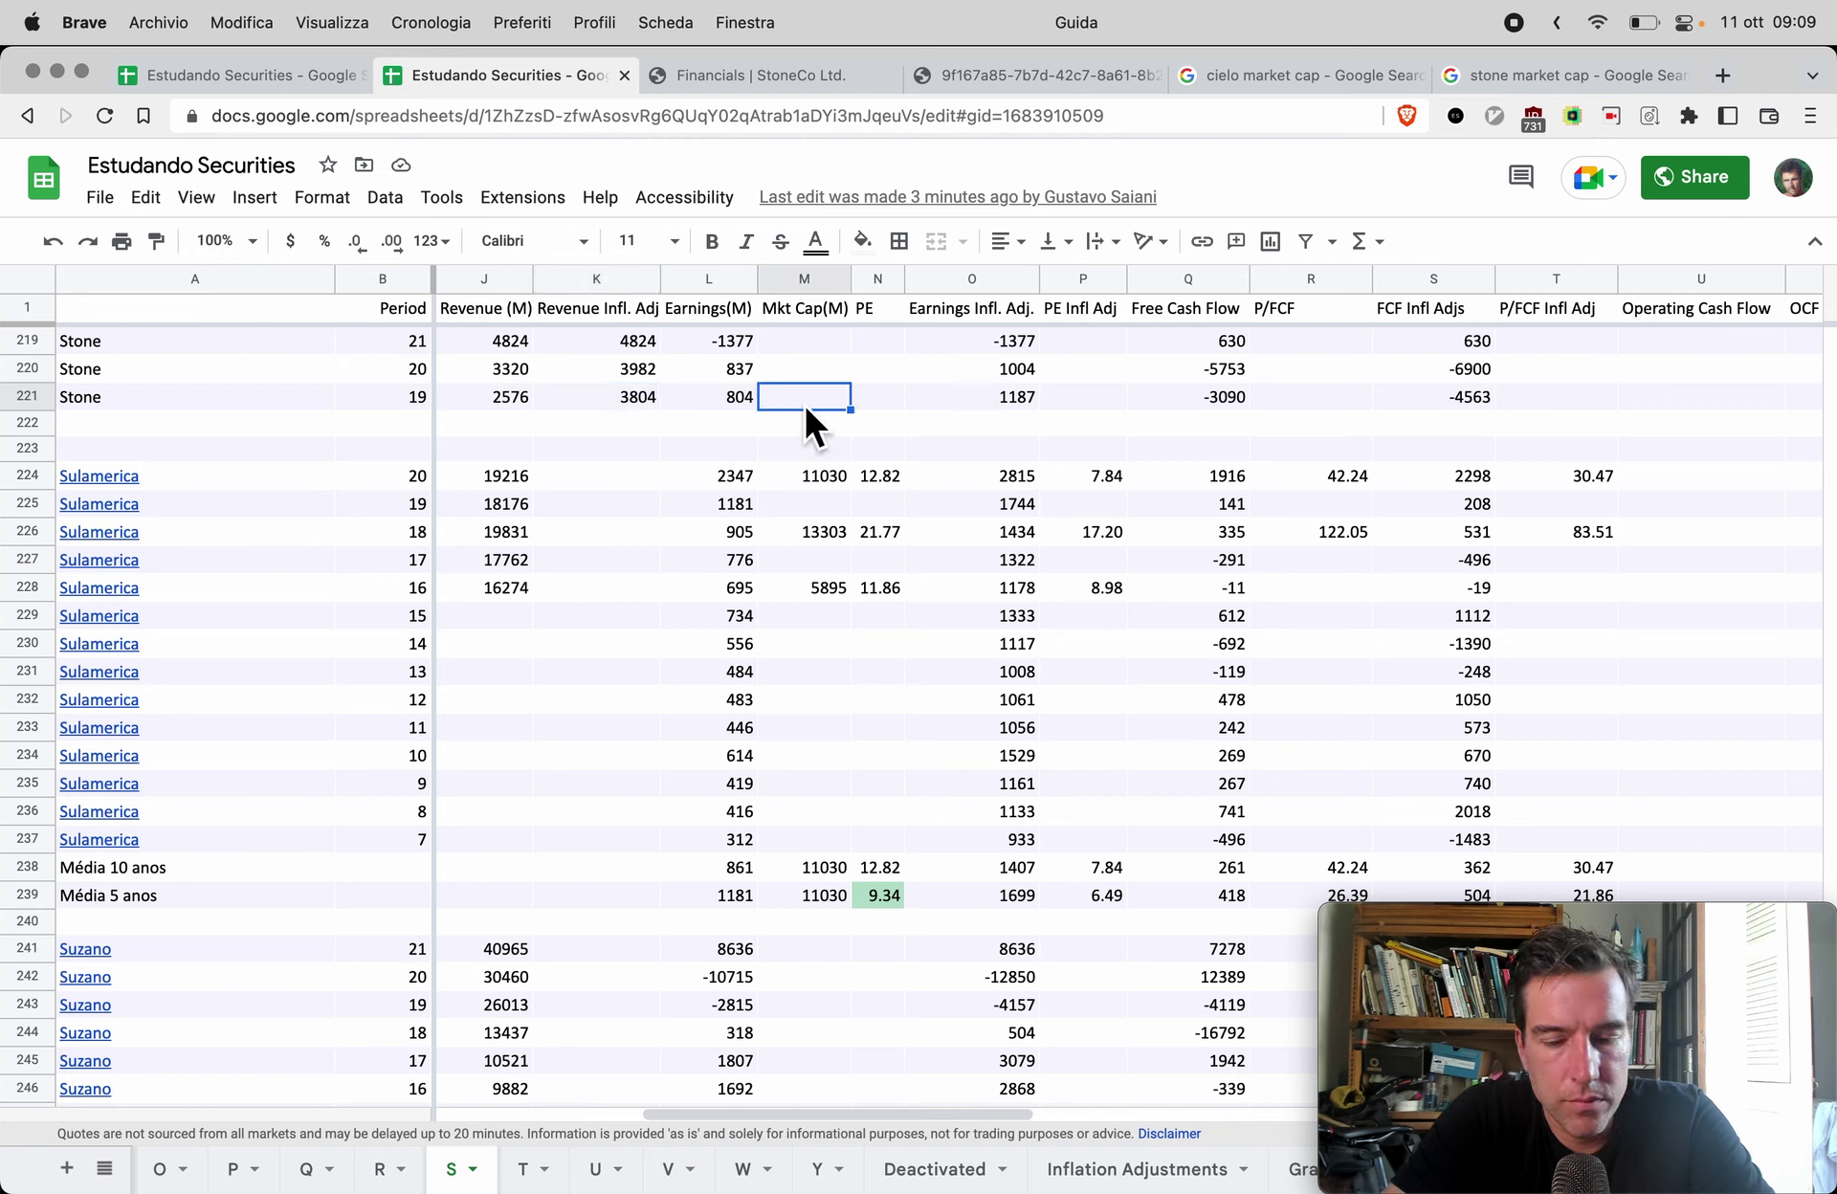
type("16000")
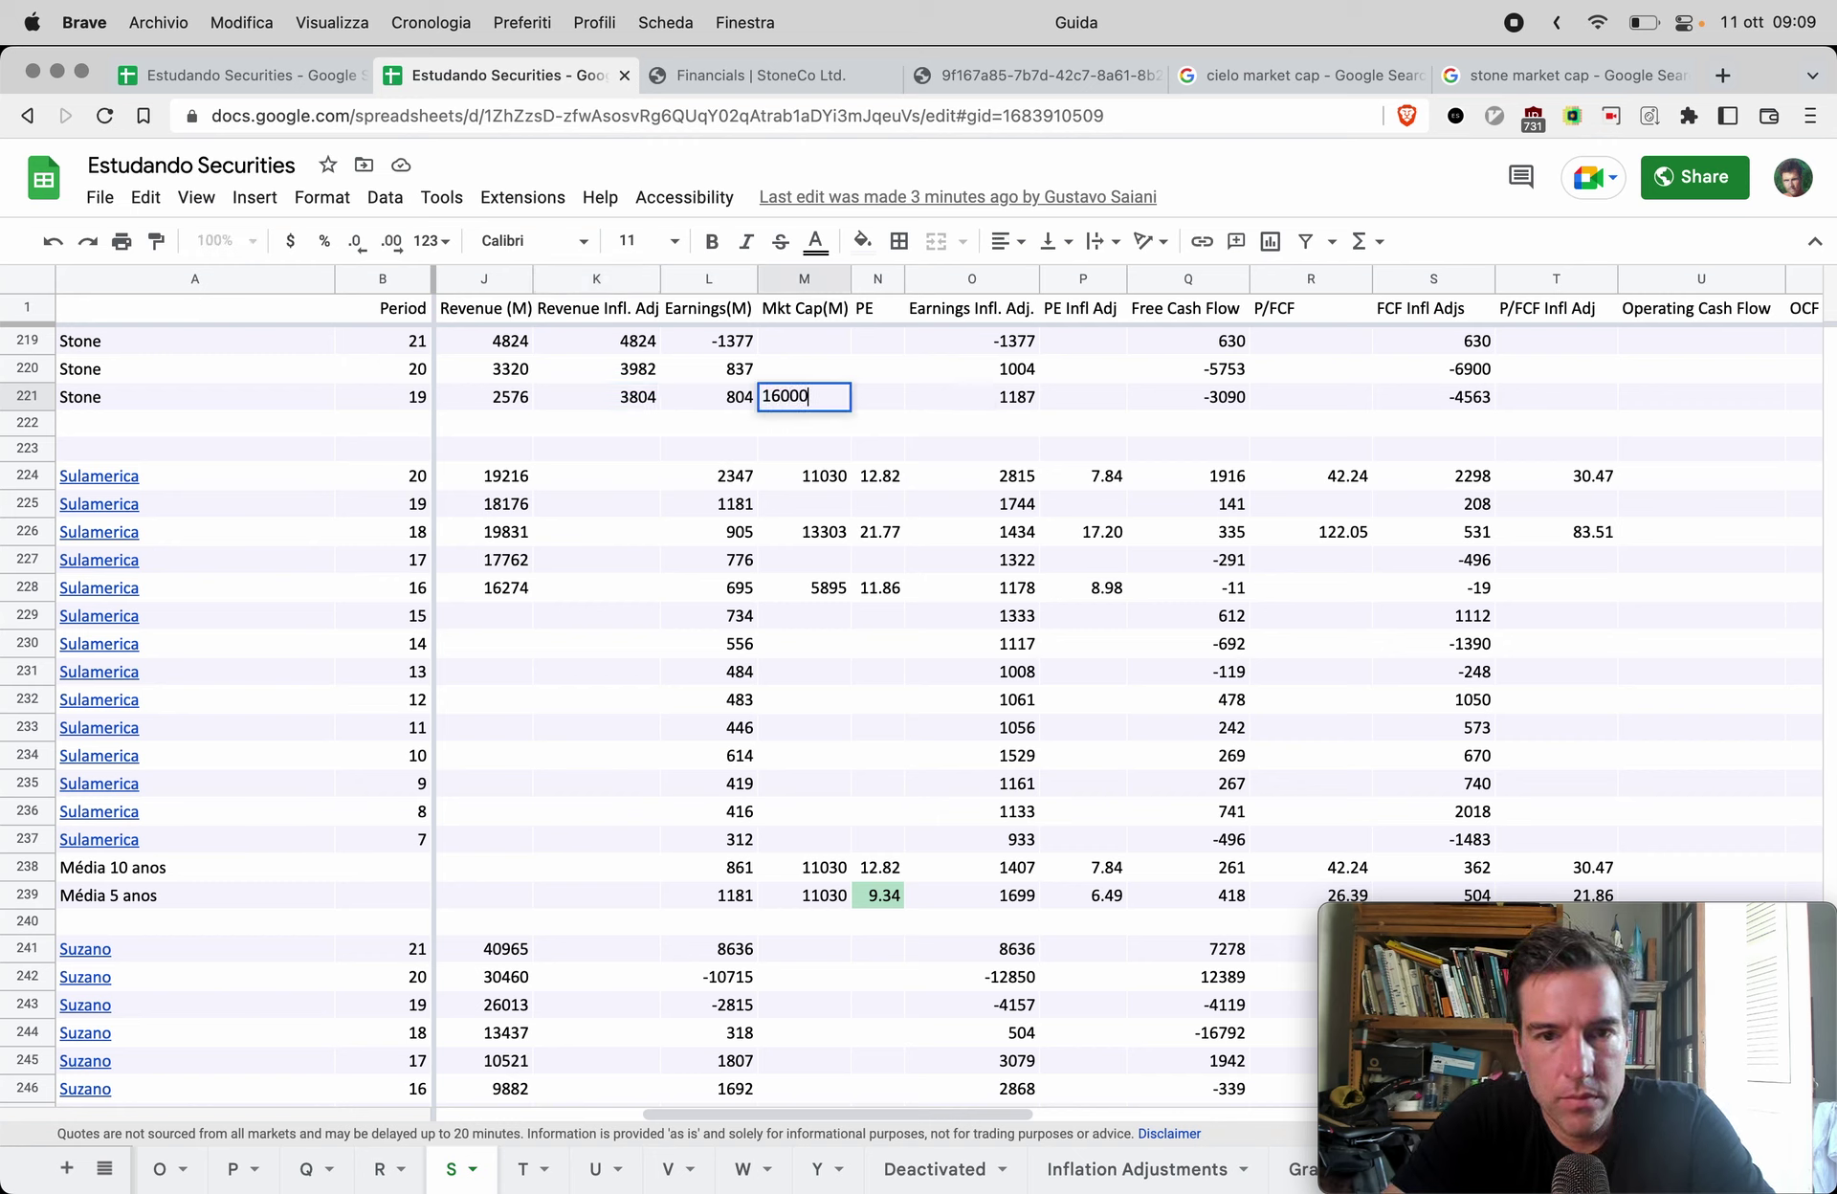
key("Return")
Step: Review Stone's inflation-adjusted earnings for periods 19 to 21
key("Up")
key("Up")
key("Up")
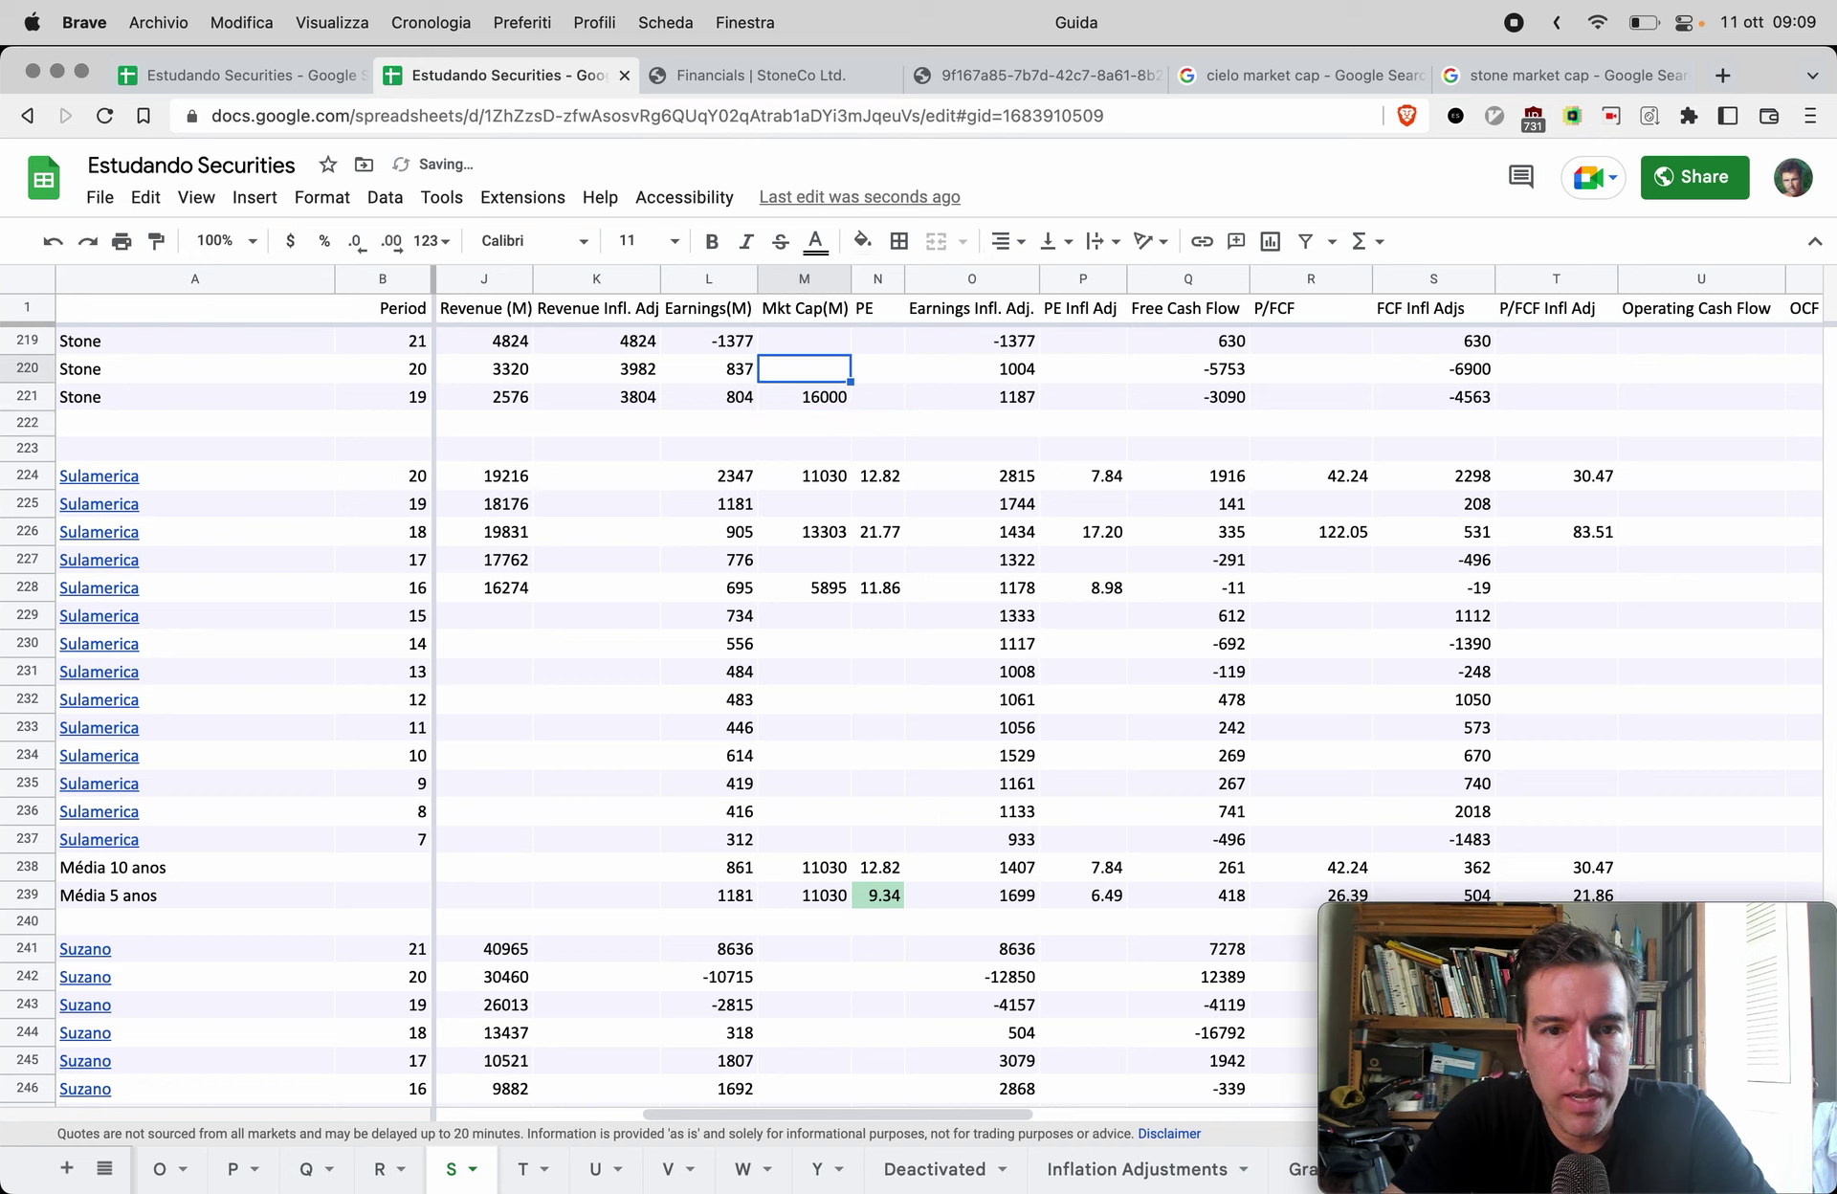
key("Right")
key("Right")
key("Down")
key("Down")
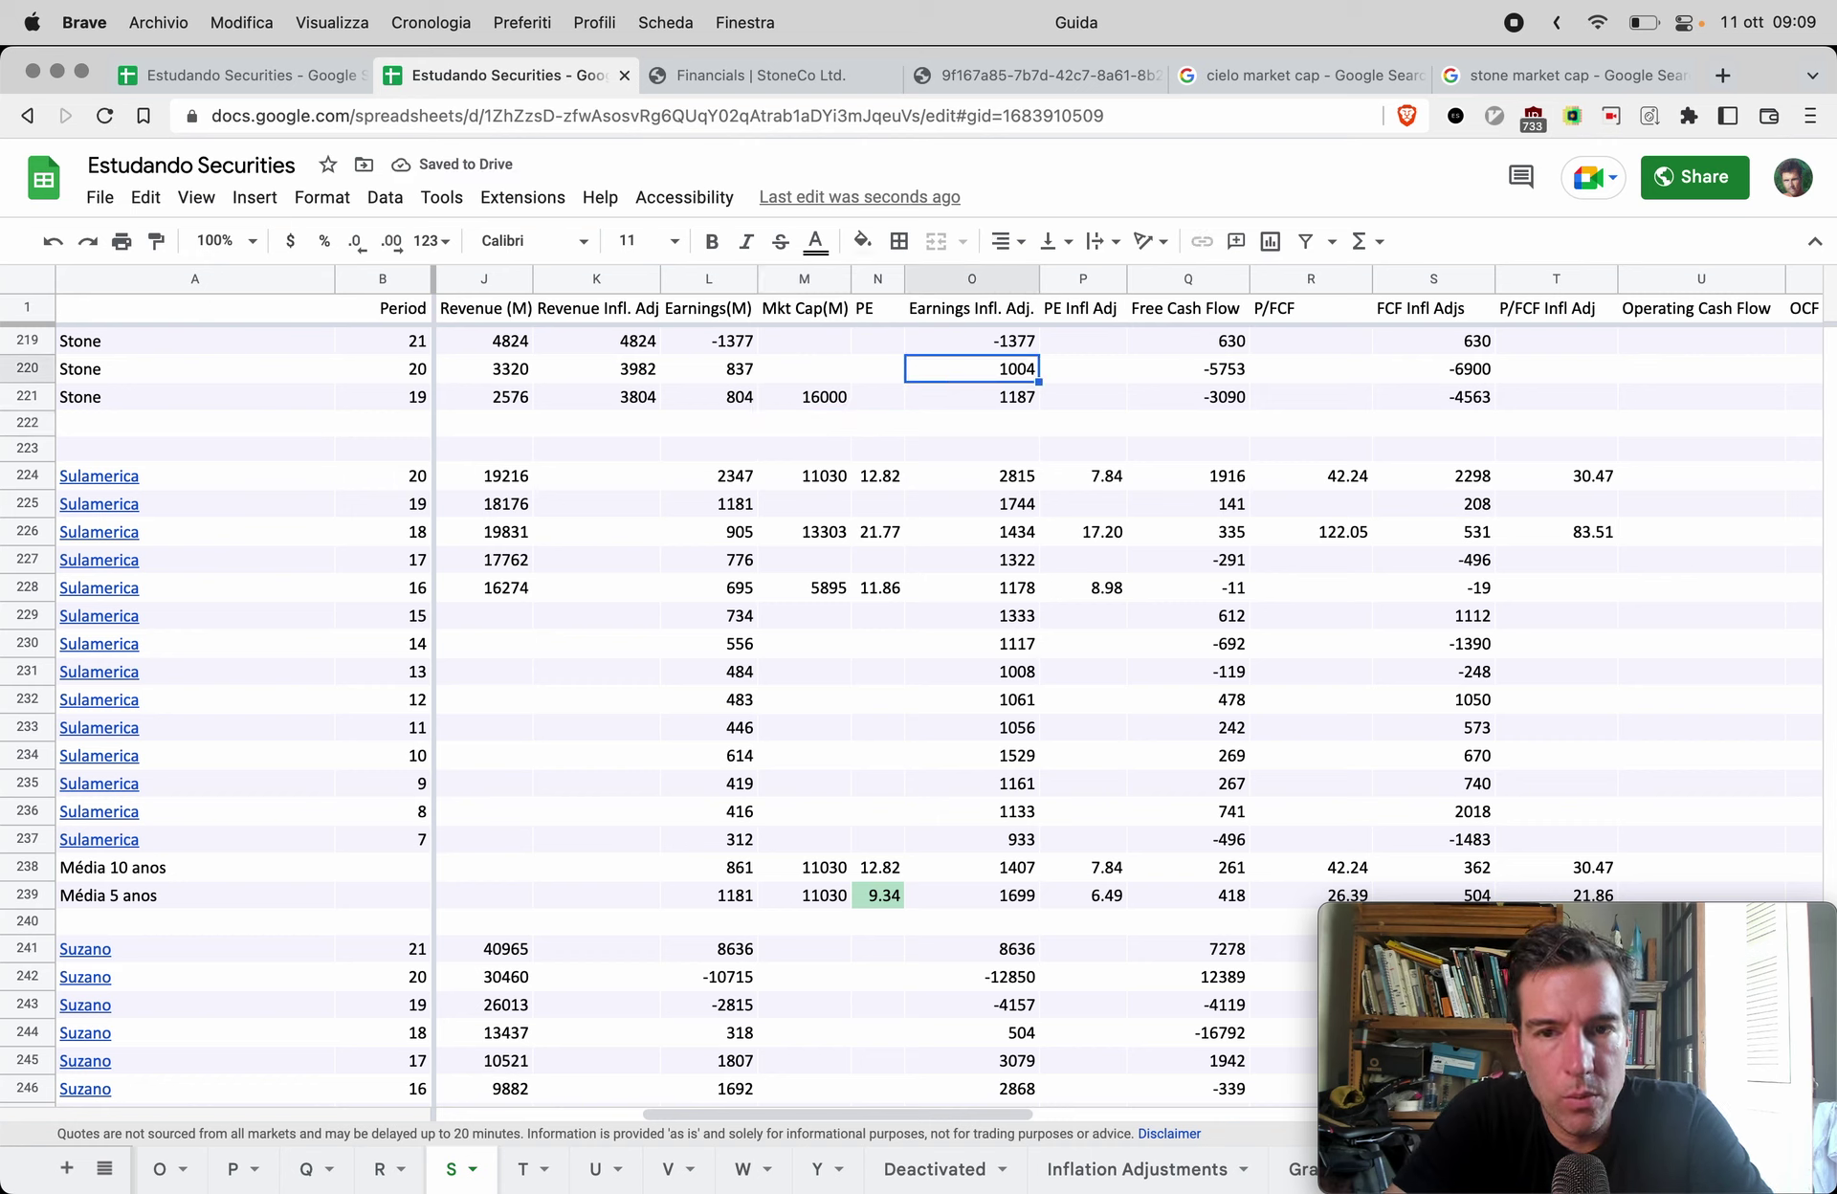
key("Up")
key("Up")
key("Down")
key("Down")
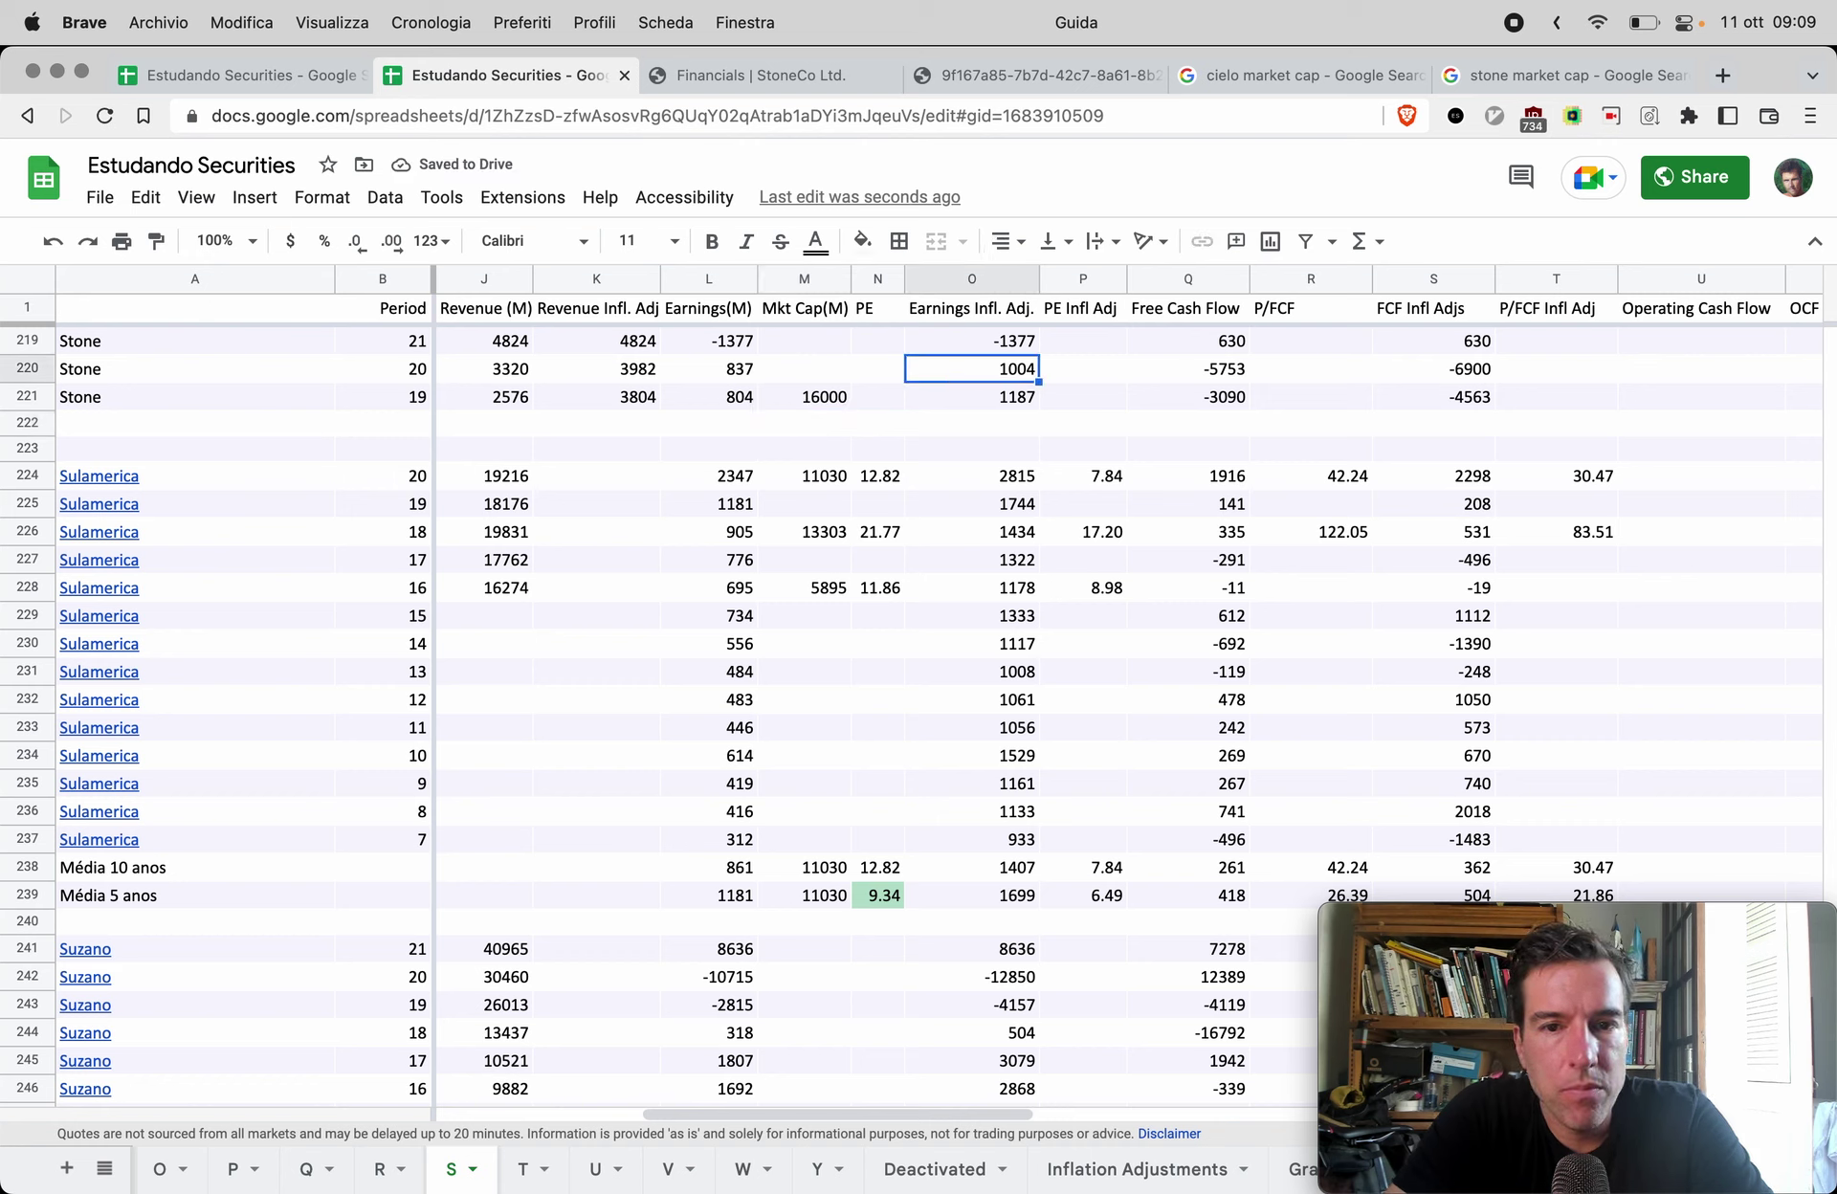
key("Up")
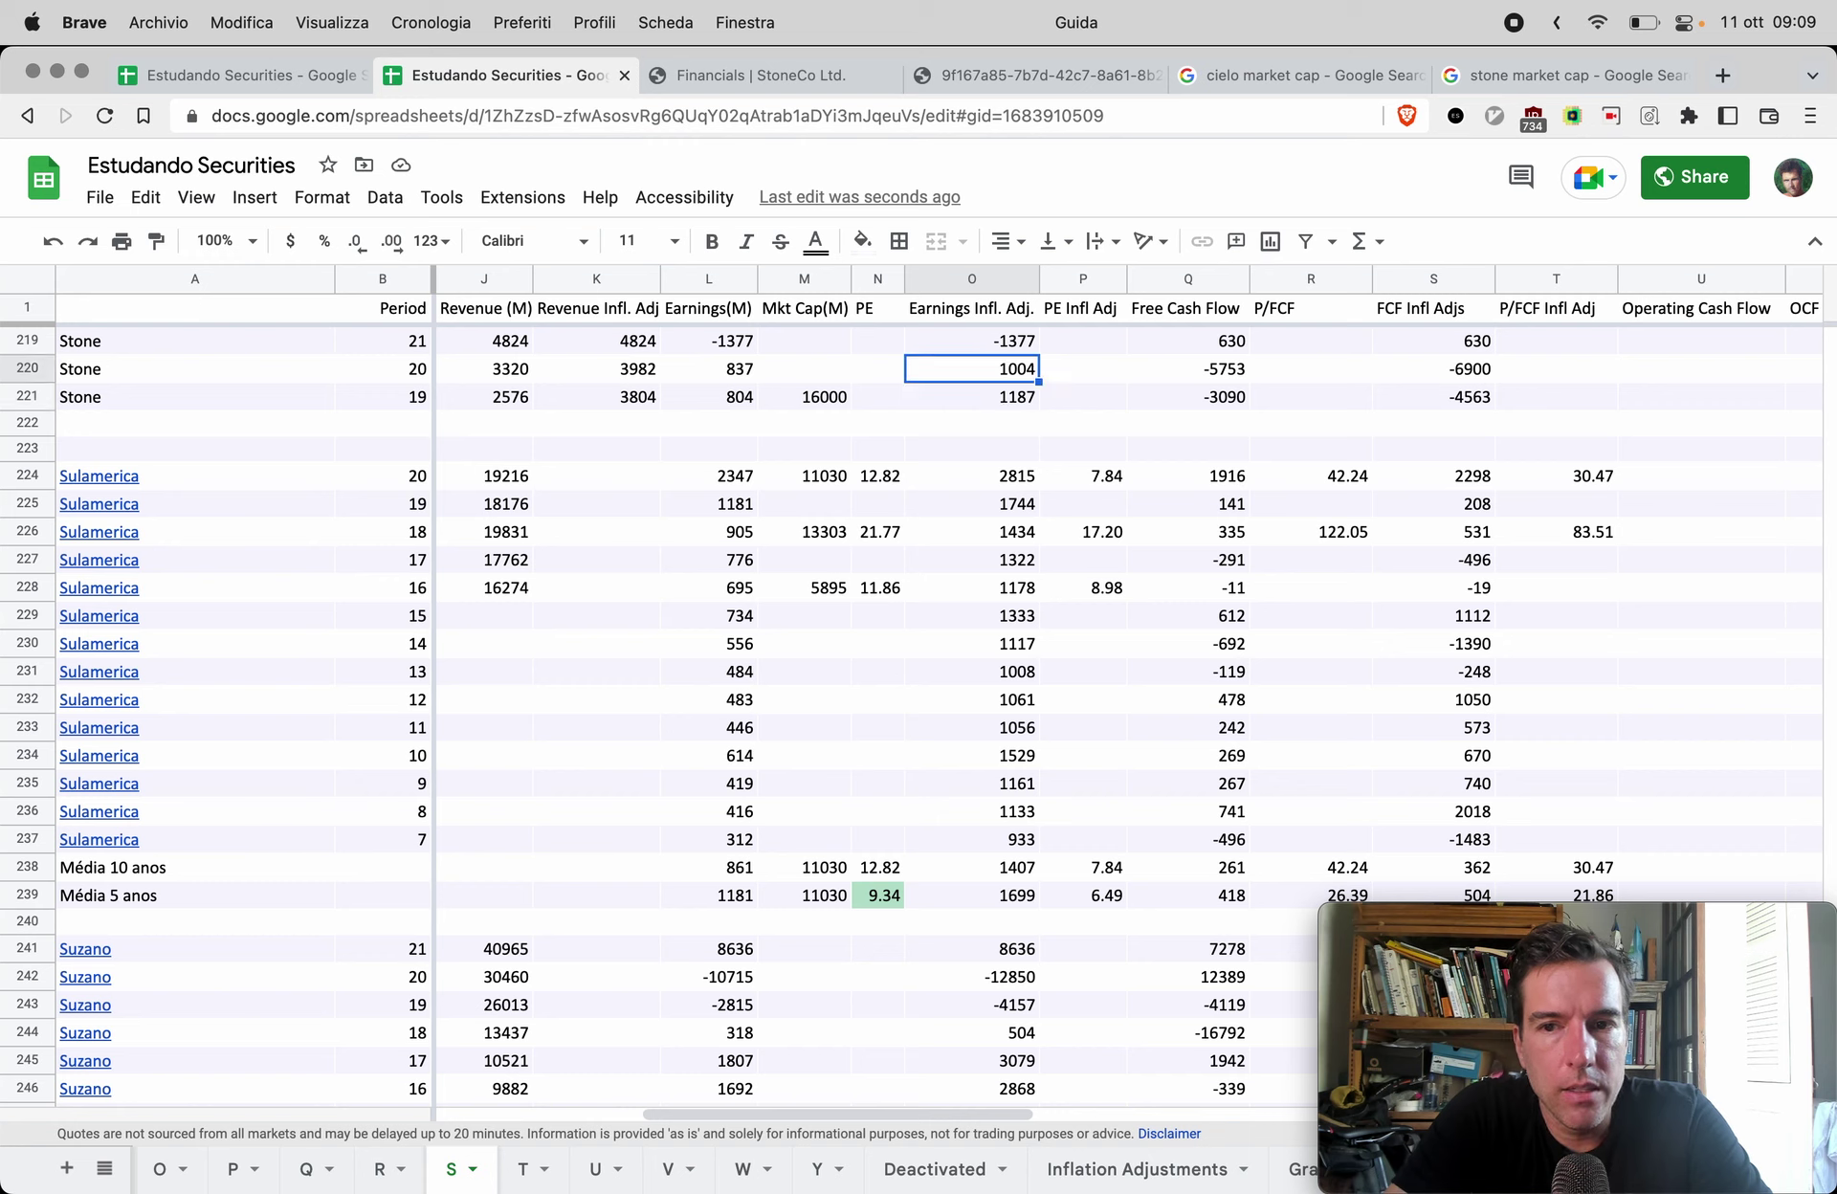
Step: Examine Stone's free cash flow and inflation-adjusted free cash flow in the period 20 row
key("Right")
key("Right")
key("Right")
key("Right")
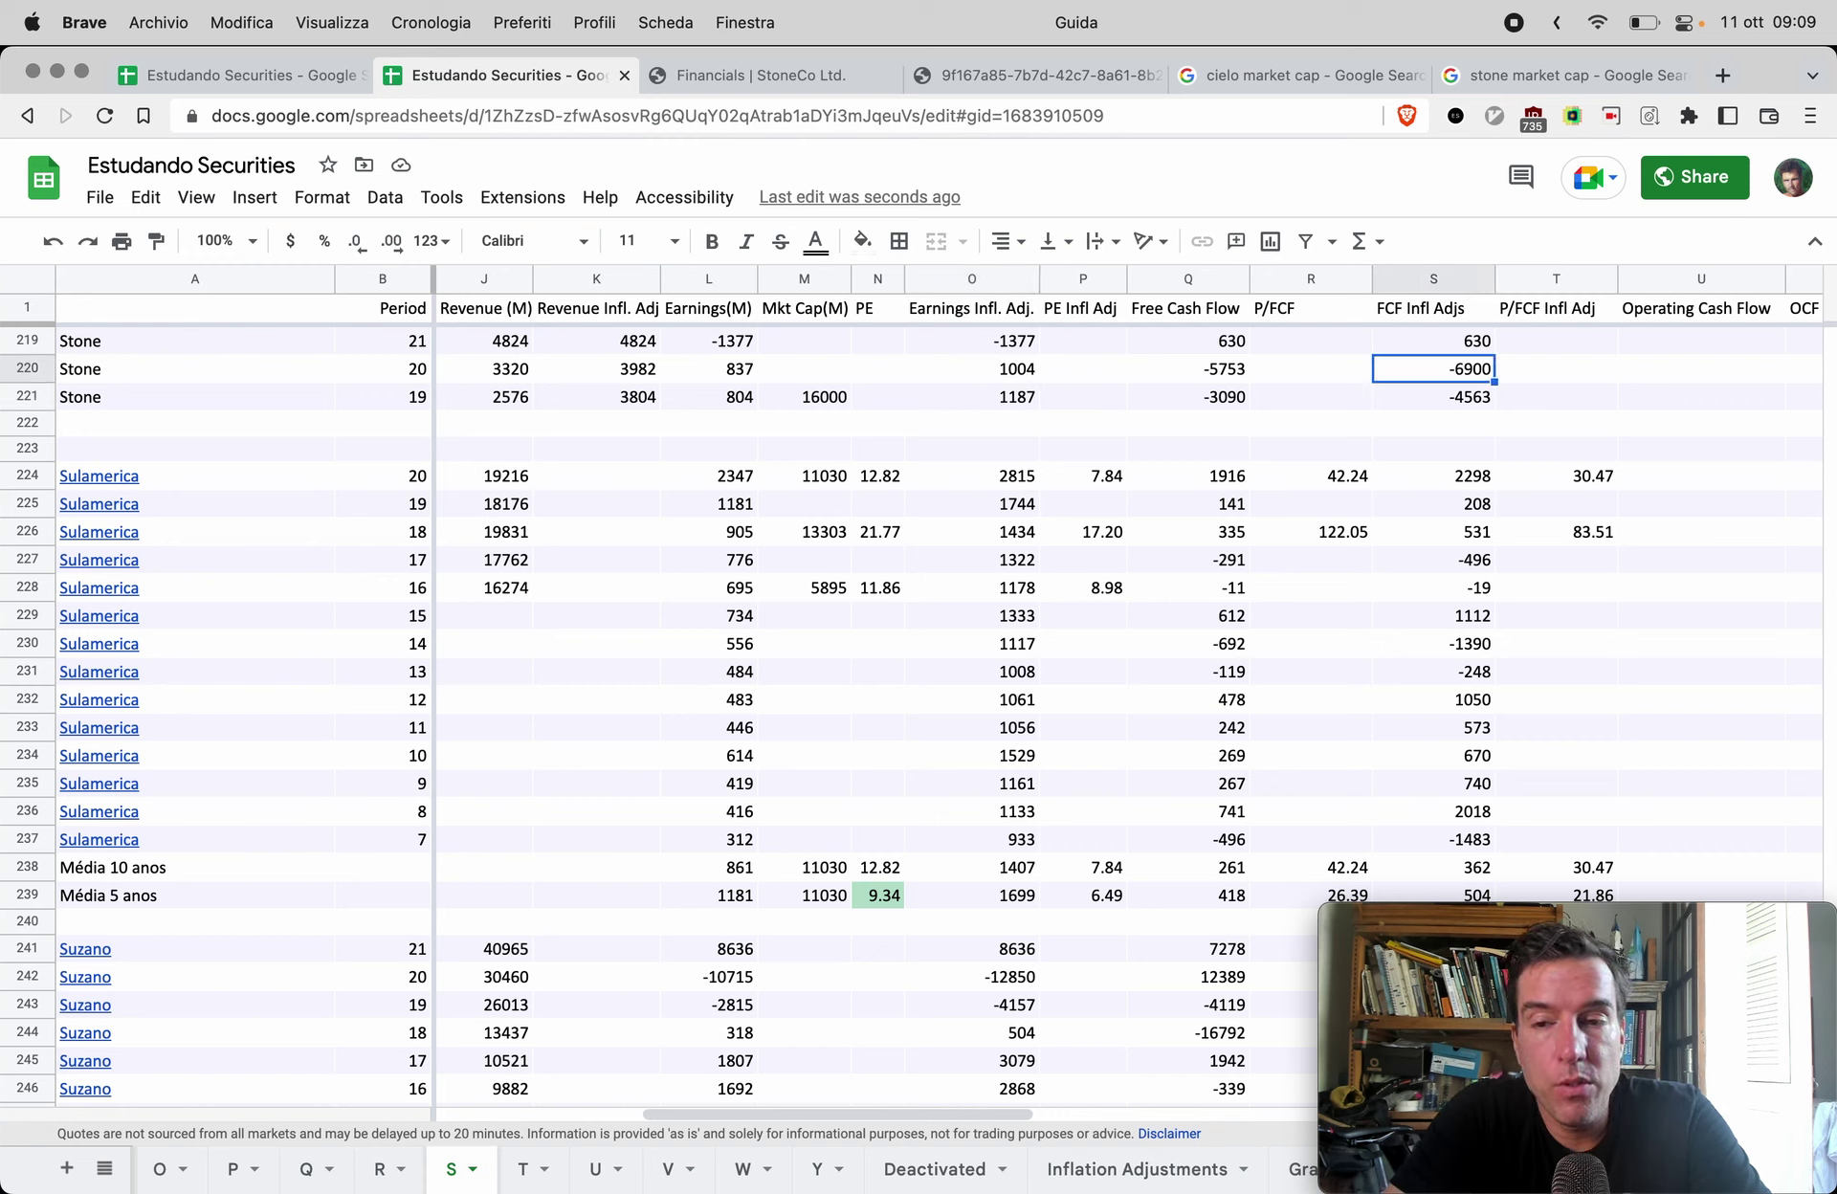
key("Left")
key("Left")
key("Left")
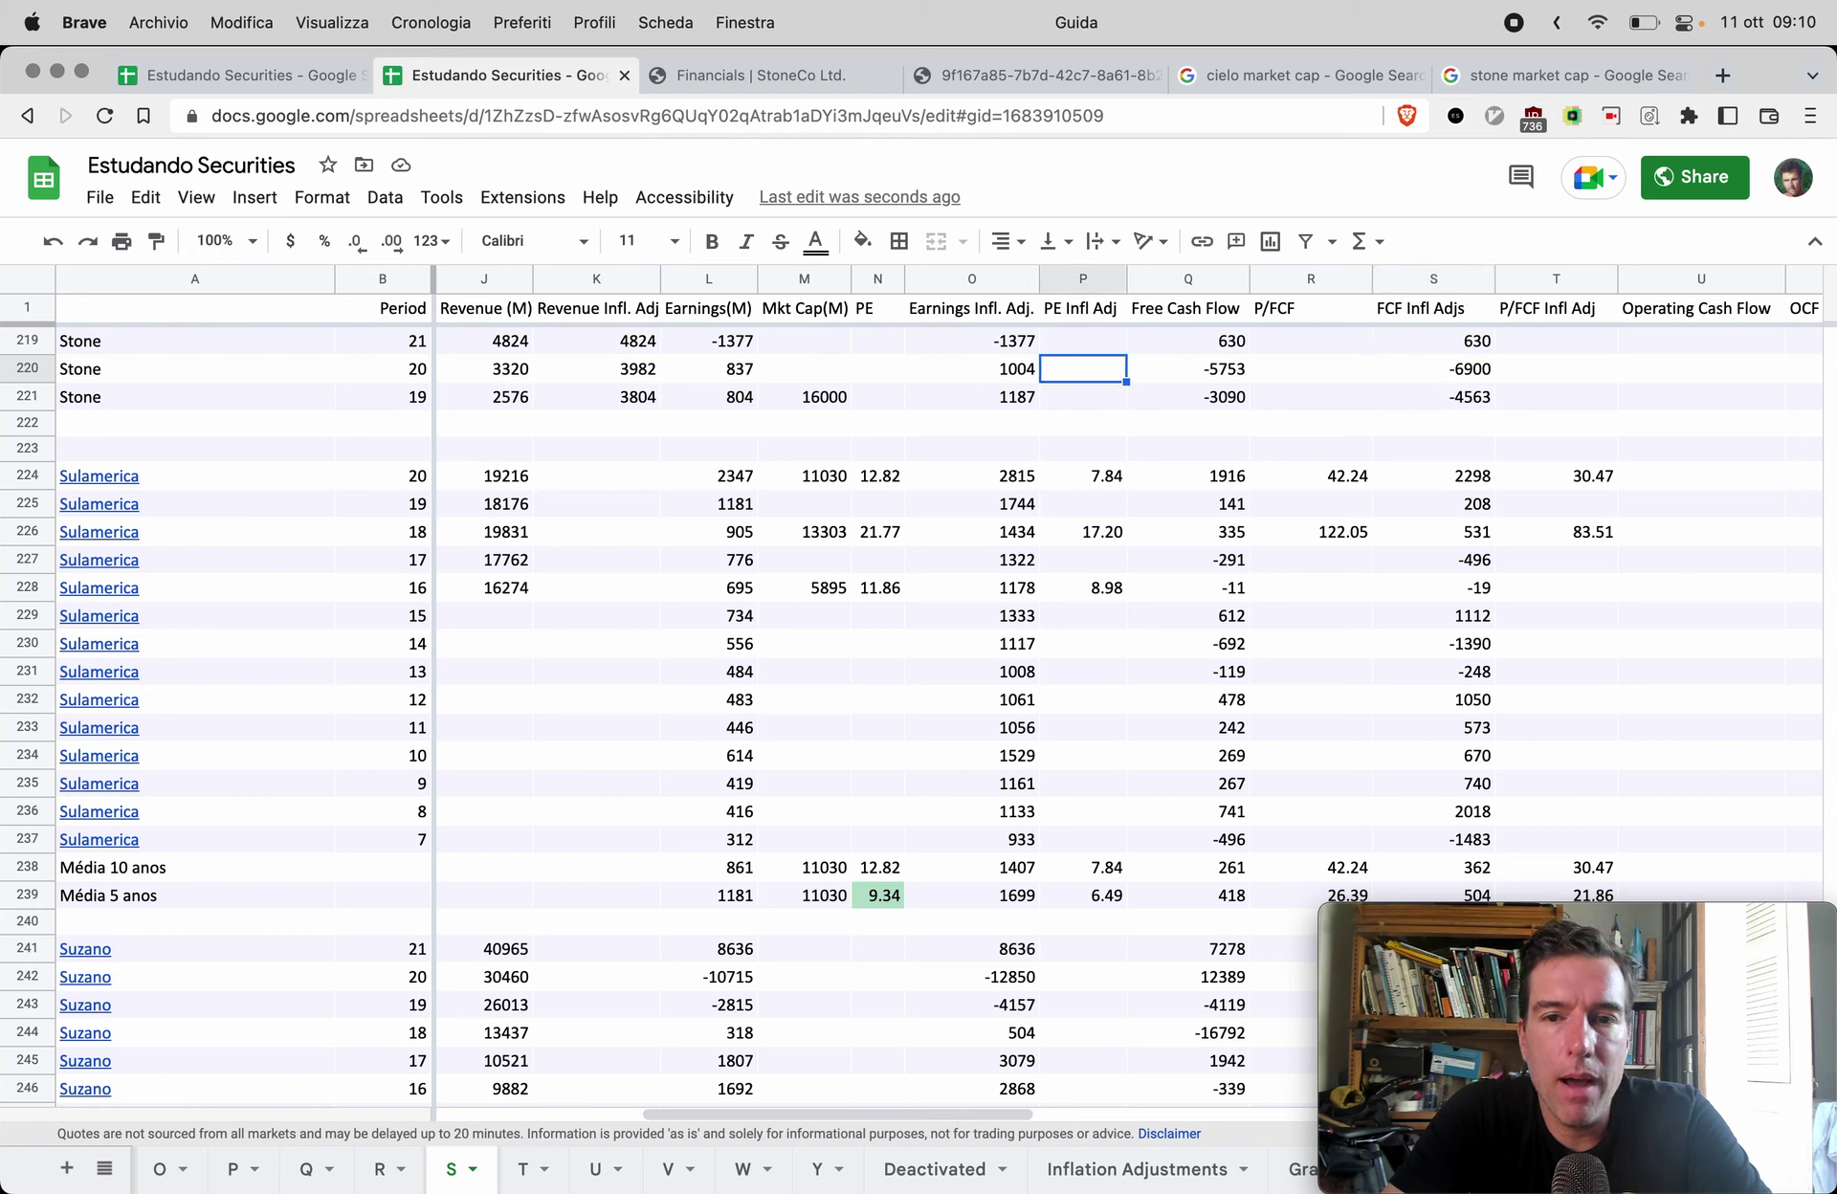